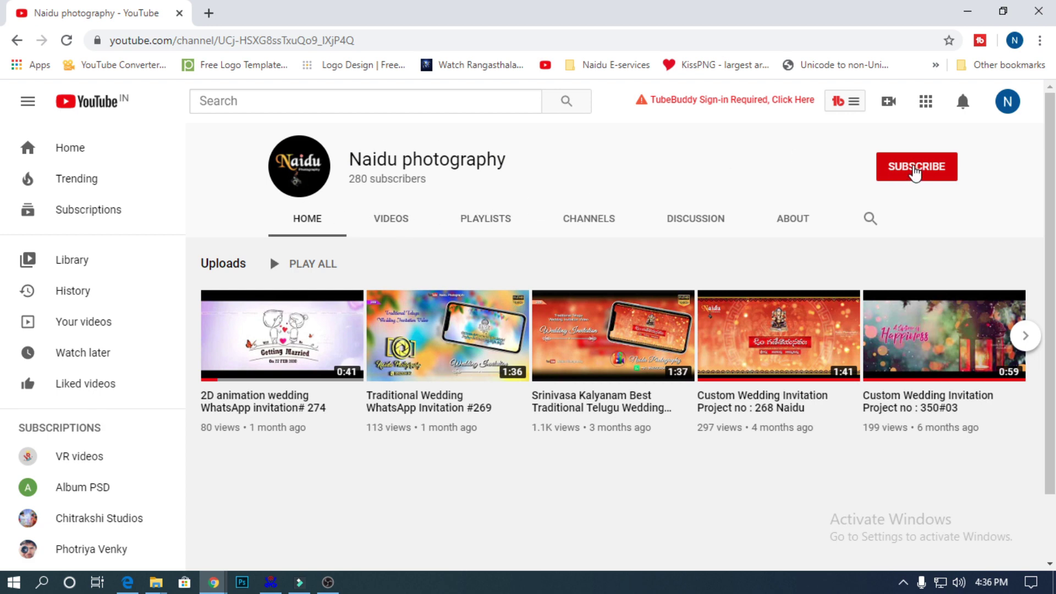
# Step: Subscribe to the photography channel and set its notifications to All
pyautogui.click(915, 174)
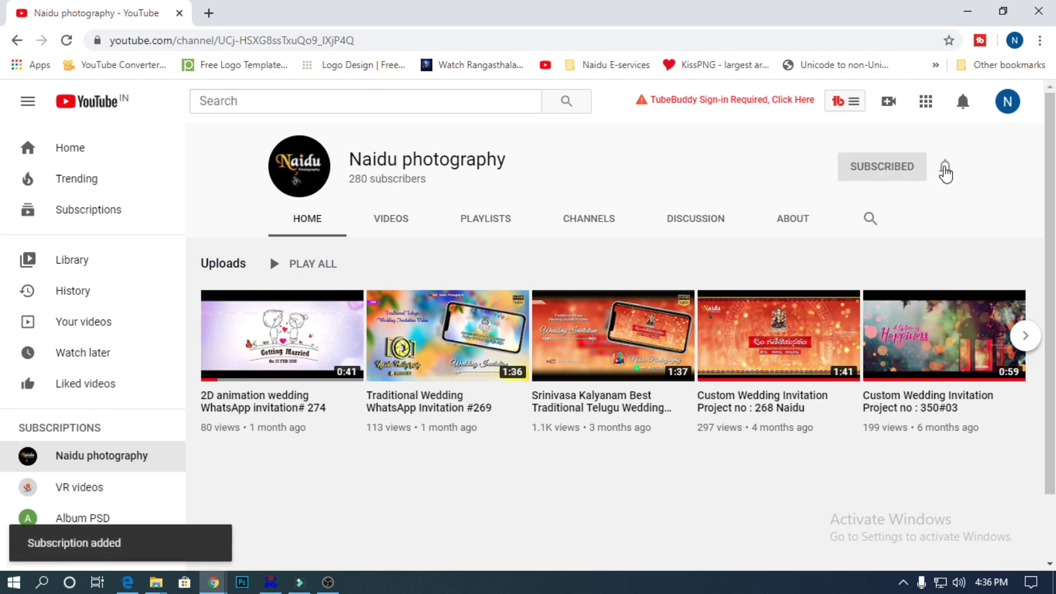
pyautogui.click(945, 172)
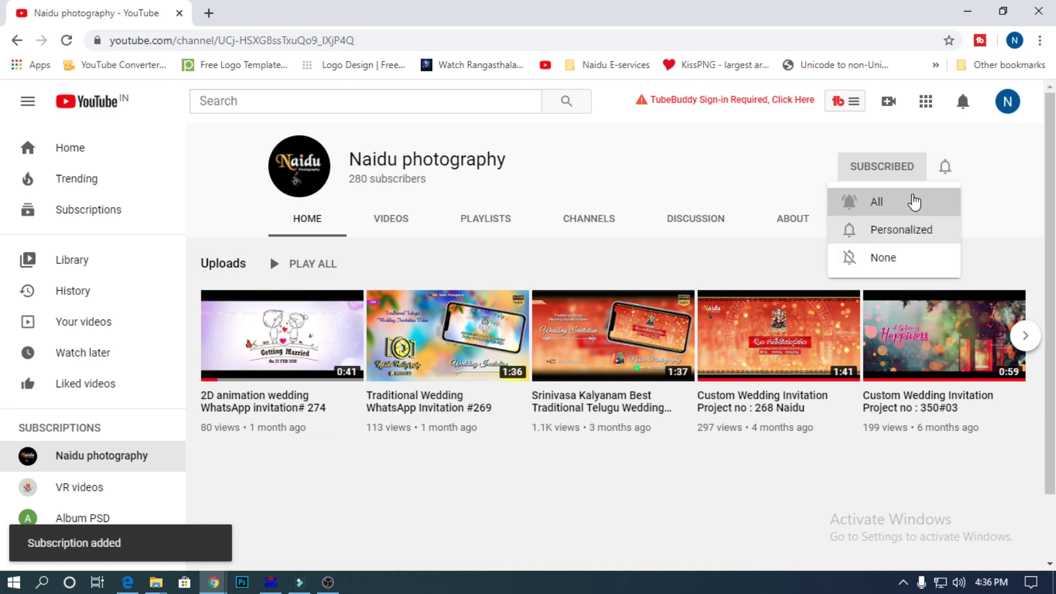
pyautogui.click(916, 202)
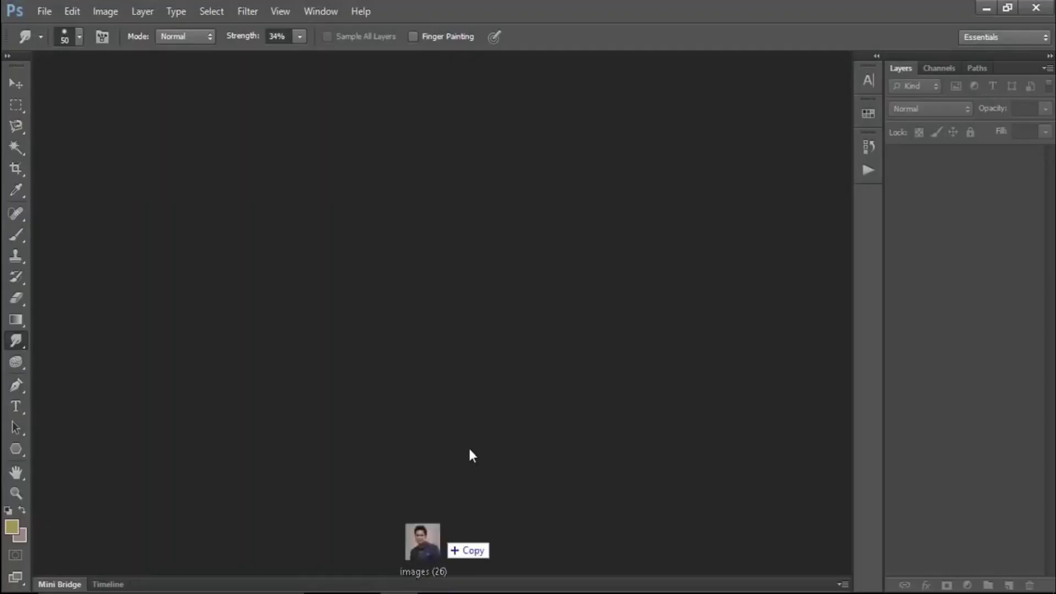
# Step: Load images (26).jpeg into Camera Raw and set Clarity +12 and Vibrance +58
pyautogui.moveTo(469, 453); pyautogui.dragTo(504, 362)
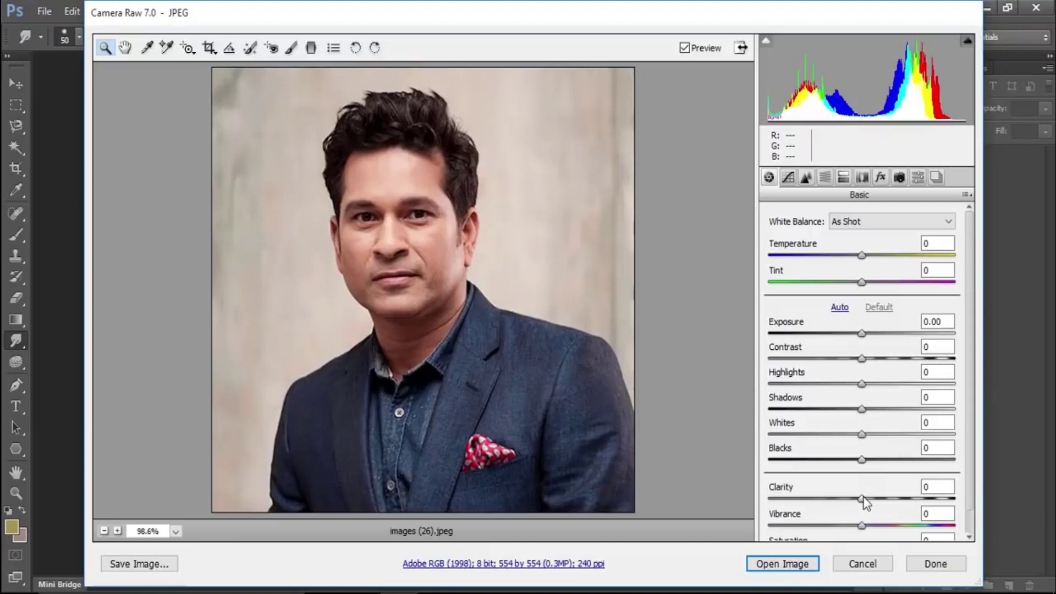
pyautogui.moveTo(862, 499); pyautogui.dragTo(895, 499)
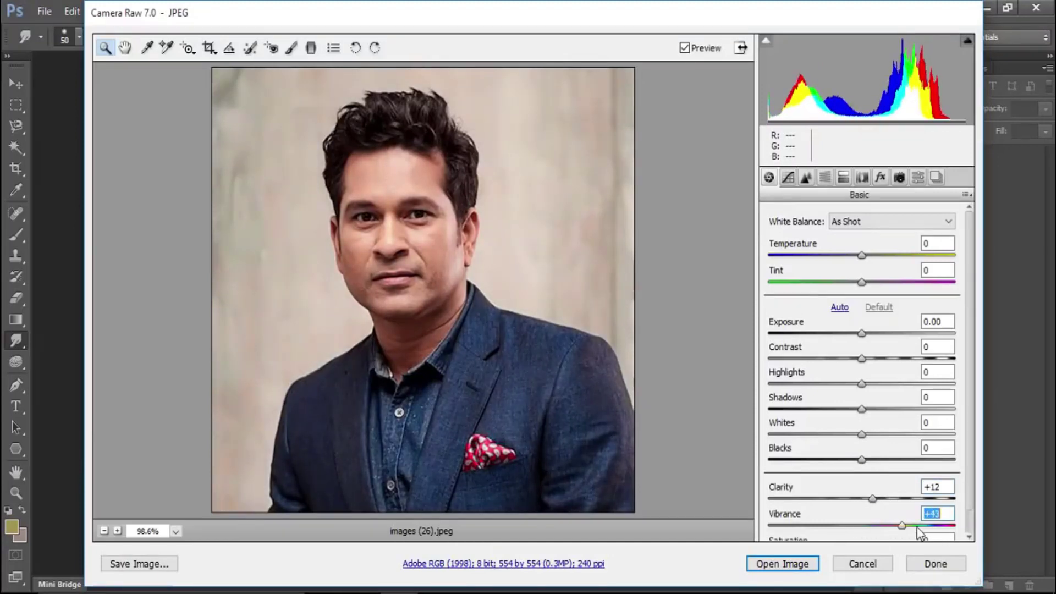
pyautogui.moveTo(917, 526)
pyautogui.mouseDown()
pyautogui.moveTo(973, 527)
pyautogui.moveTo(926, 525)
pyautogui.mouseUp()
pyautogui.scroll(-2, 868, 370)
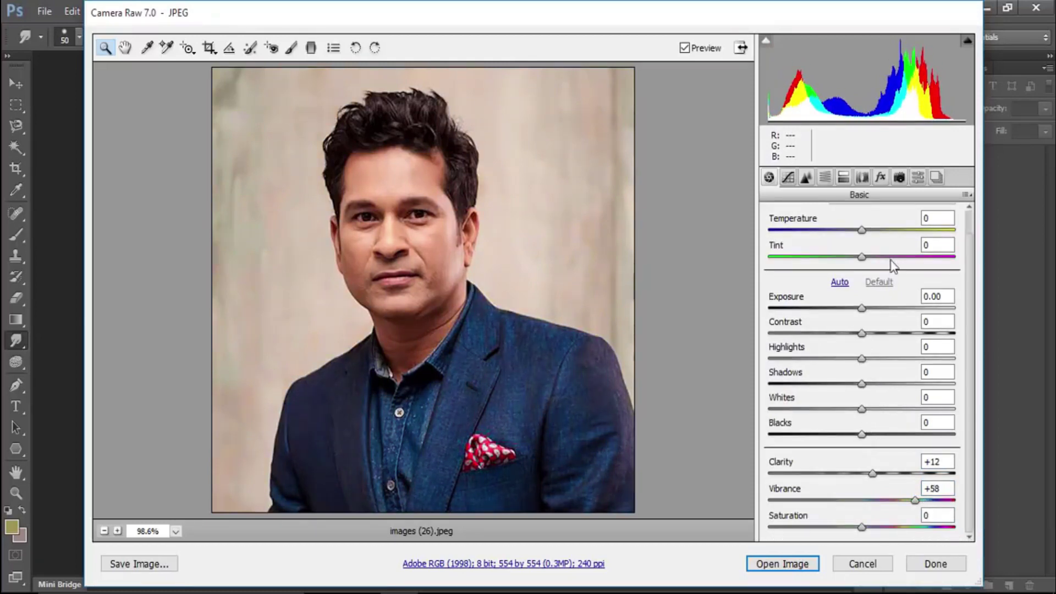
# Step: Open the adjusted portrait, then create a Letter 300 ppi document rotated 90° CW to landscape
pyautogui.click(769, 565)
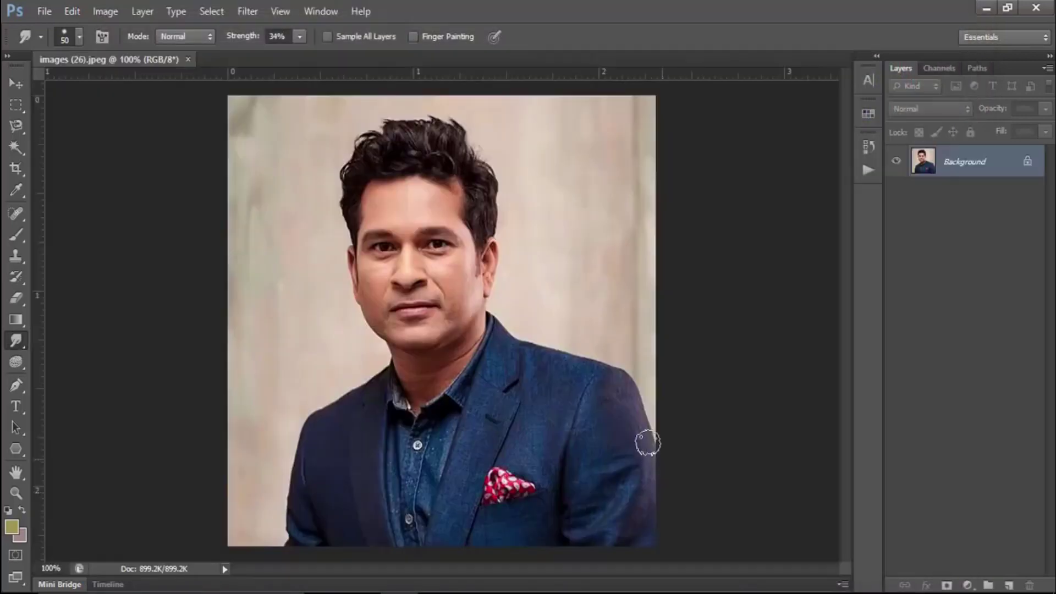
pyautogui.click(47, 10)
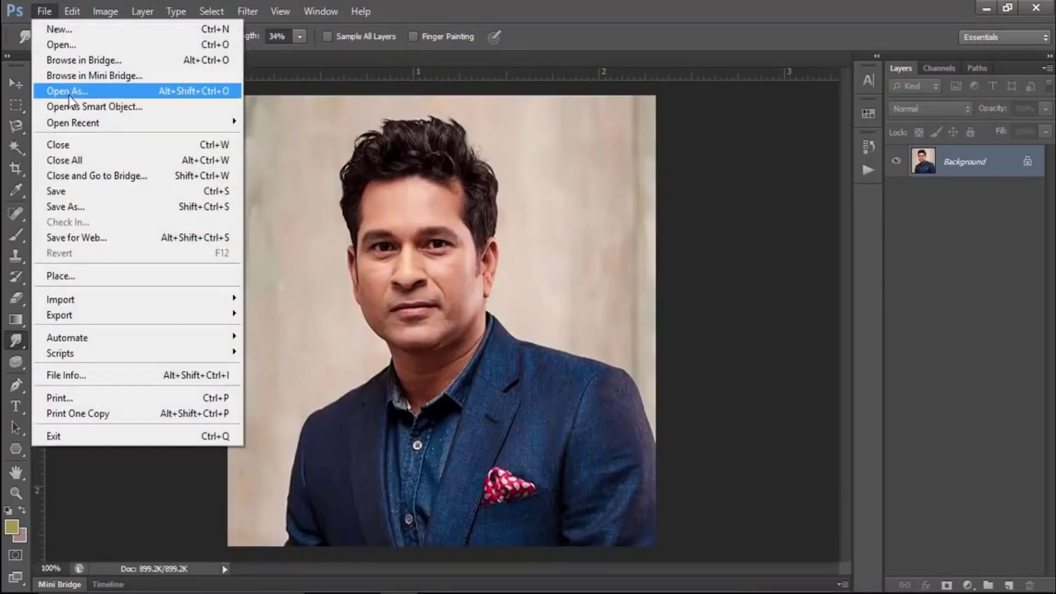
pyautogui.click(92, 30)
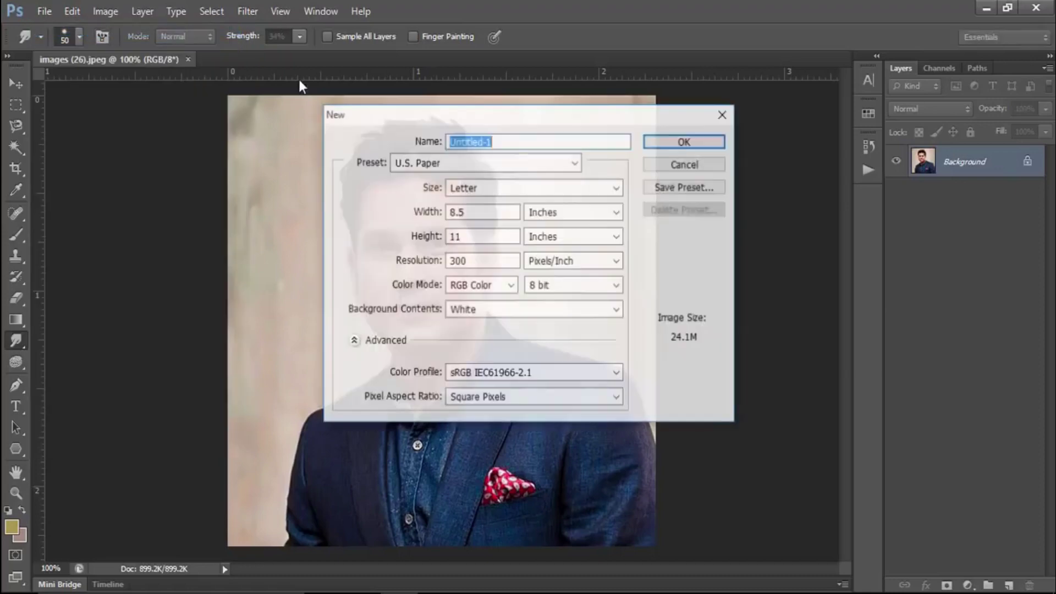
pyautogui.click(698, 141)
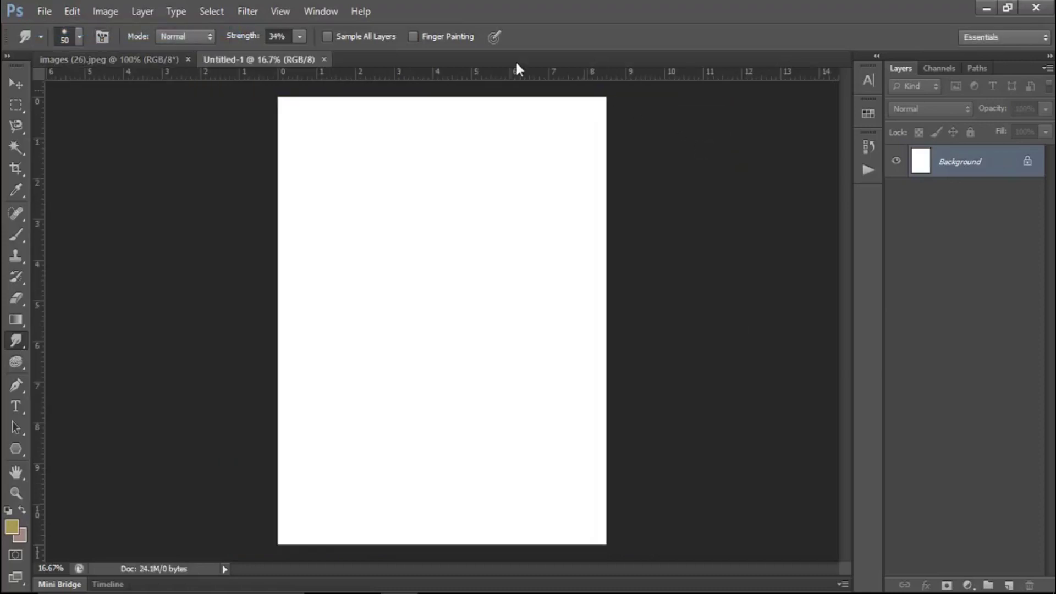
pyautogui.click(105, 11)
pyautogui.moveTo(134, 160)
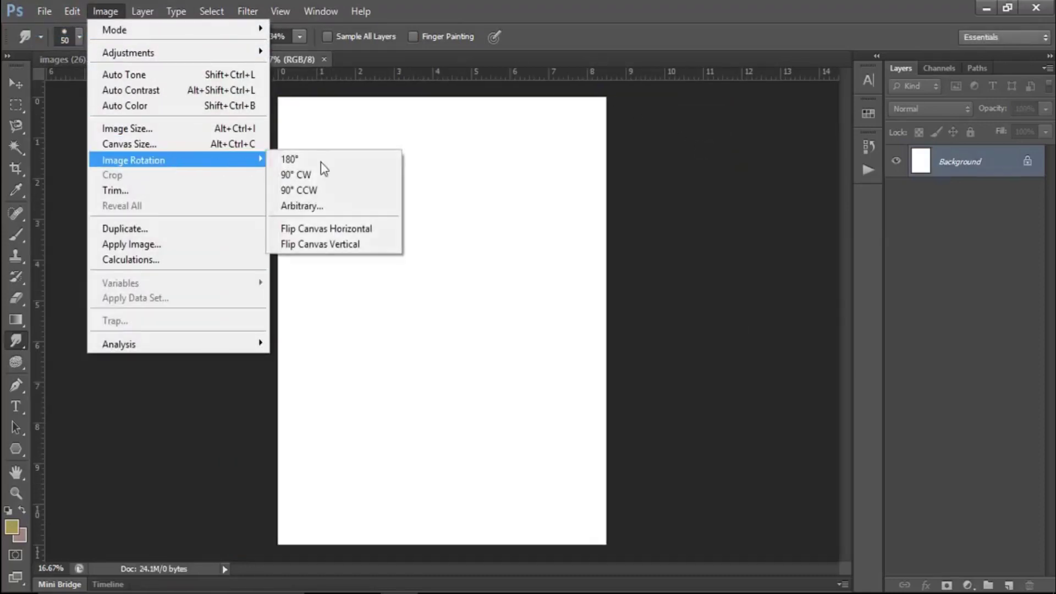
pyautogui.click(344, 181)
# Step: Move the portrait from images (26).jpeg onto the Untitled-1 canvas as a new layer
pyautogui.click(159, 59)
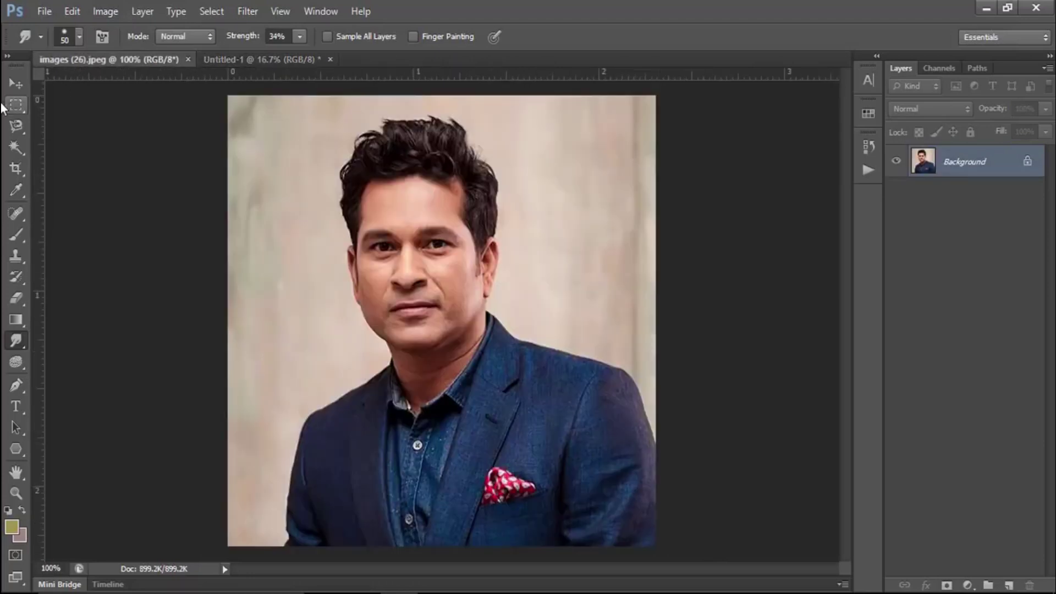
pyautogui.press('v')
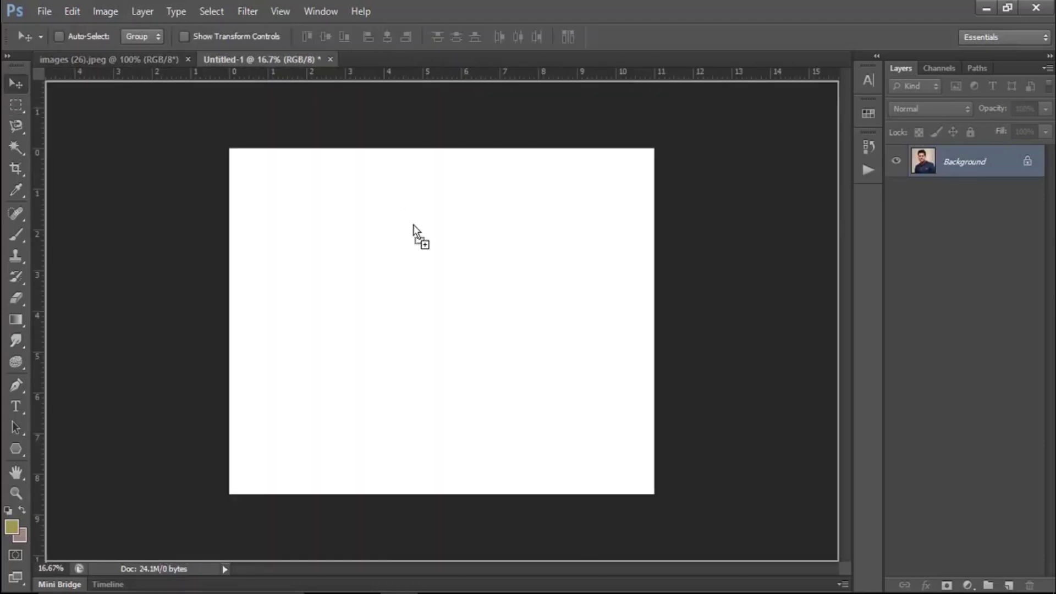
pyautogui.moveTo(298, 61); pyautogui.dragTo(380, 174)
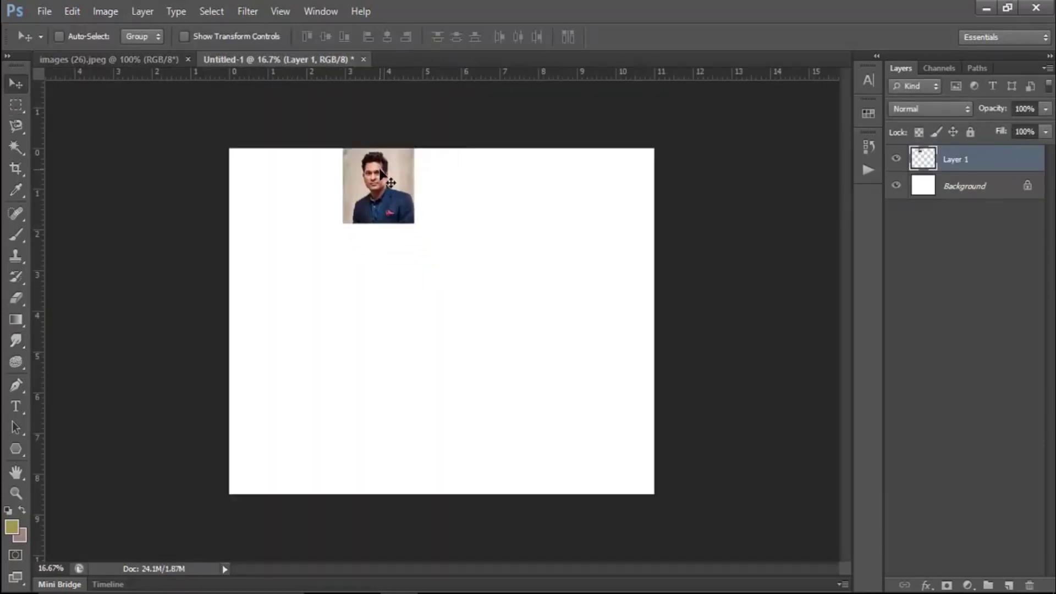
# Step: Scale the portrait to 462.27%, centre it, and duplicate it as Layer 1 copy
pyautogui.hotkey('ctrl', 't')
pyautogui.moveTo(415, 225)
pyautogui.mouseDown()
pyautogui.moveTo(655, 489)
pyautogui.moveTo(670, 493)
pyautogui.mouseUp()
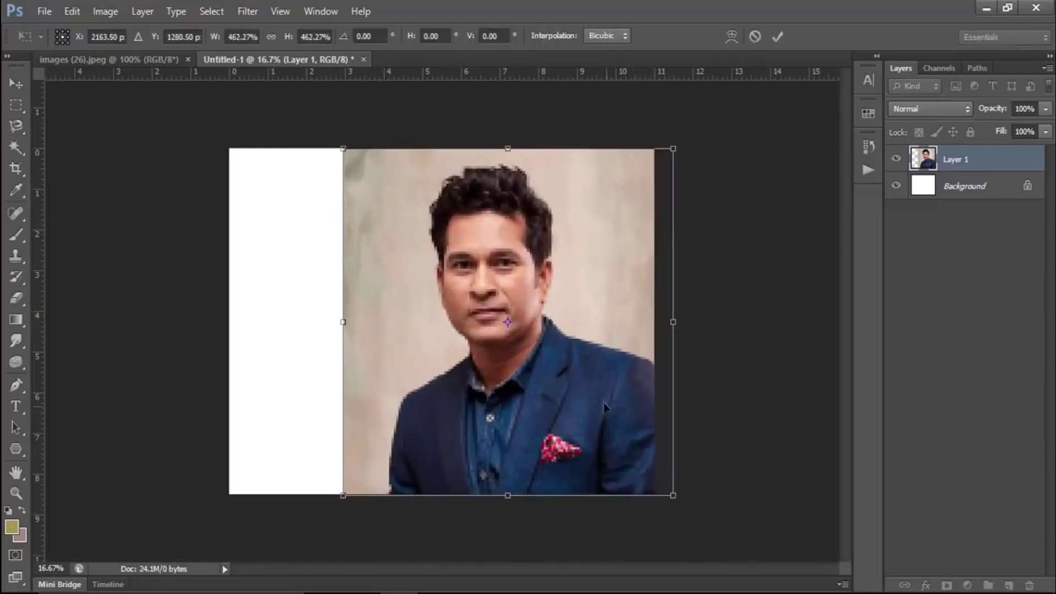
pyautogui.moveTo(600, 403)
pyautogui.mouseDown()
pyautogui.moveTo(529, 401)
pyautogui.moveTo(542, 404)
pyautogui.mouseUp()
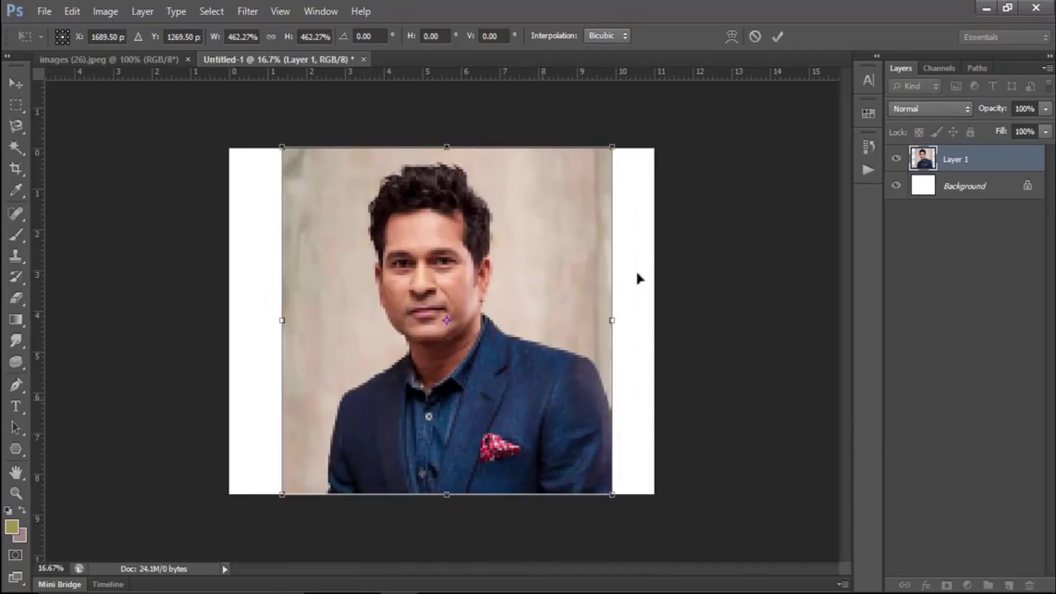
pyautogui.click(776, 38)
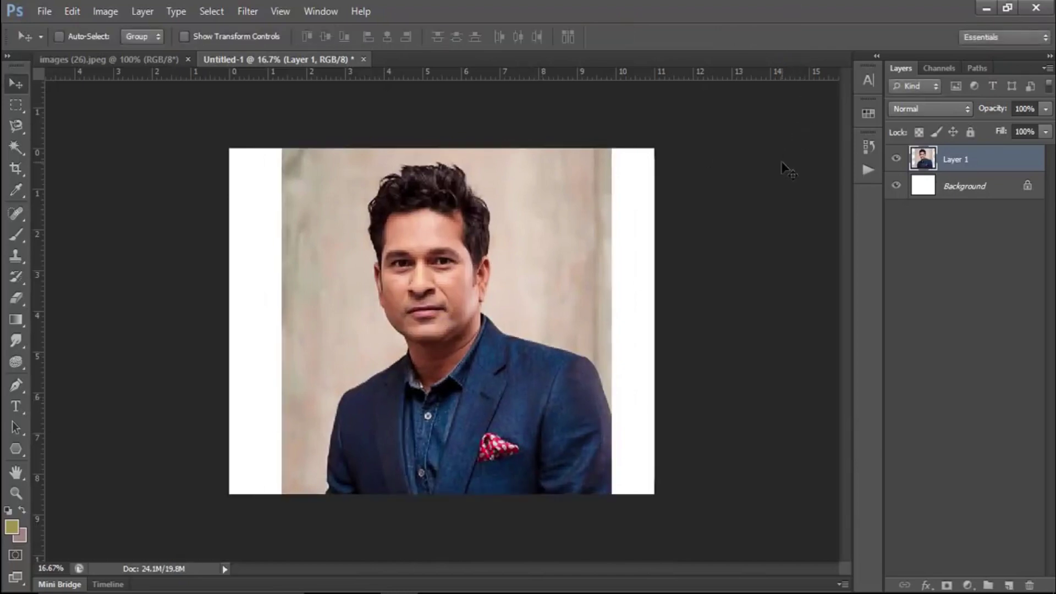
pyautogui.hotkey('ctrl', 'j')
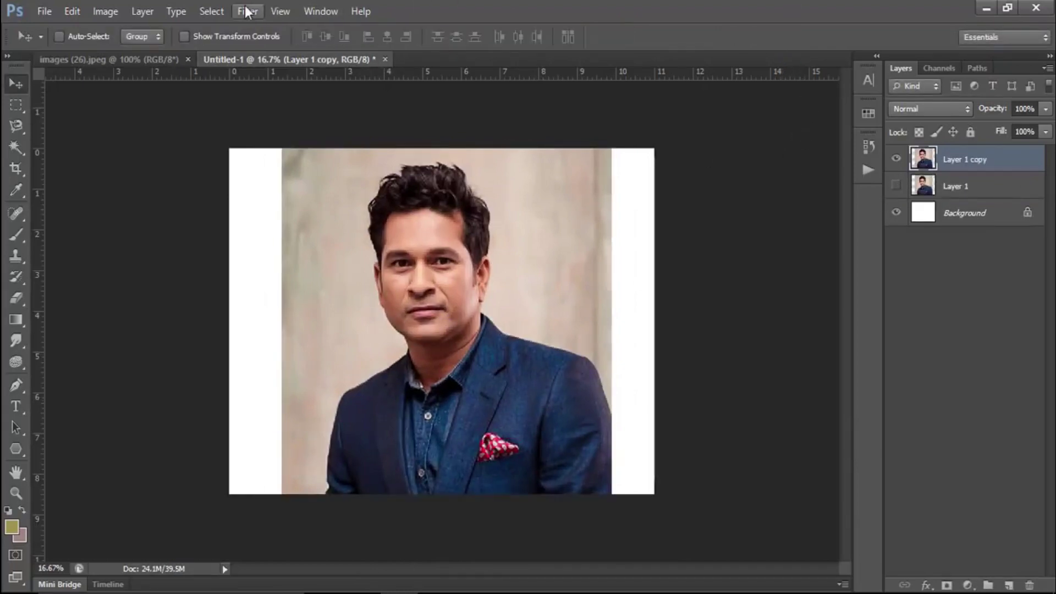
# Step: Apply Unsharp Mask to Layer 1 copy with Amount 196%, Radius 2.1 px, Threshold 0
pyautogui.click(246, 12)
pyautogui.moveTo(331, 252)
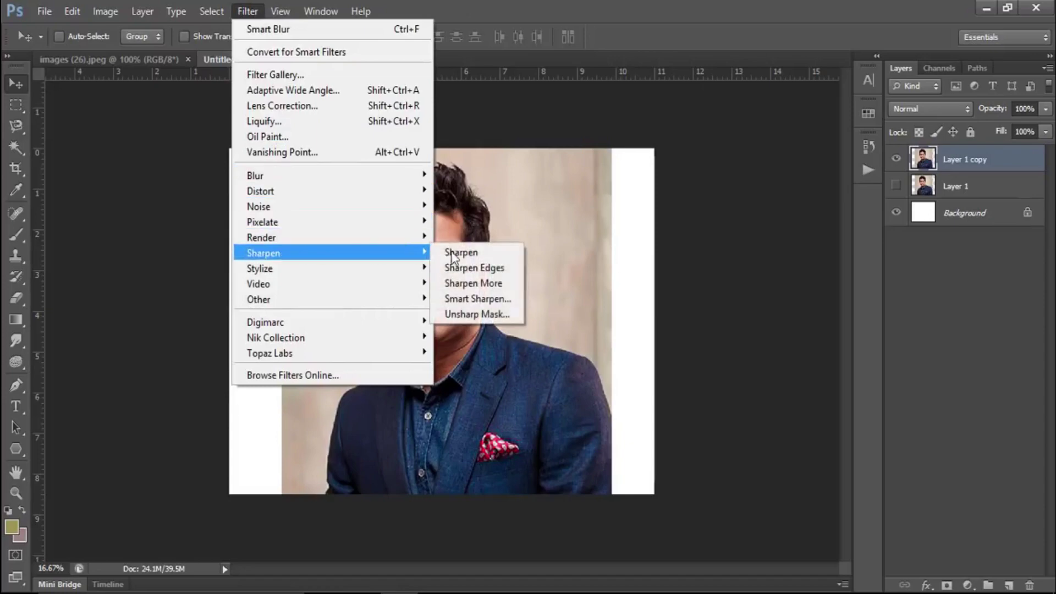
pyautogui.click(463, 316)
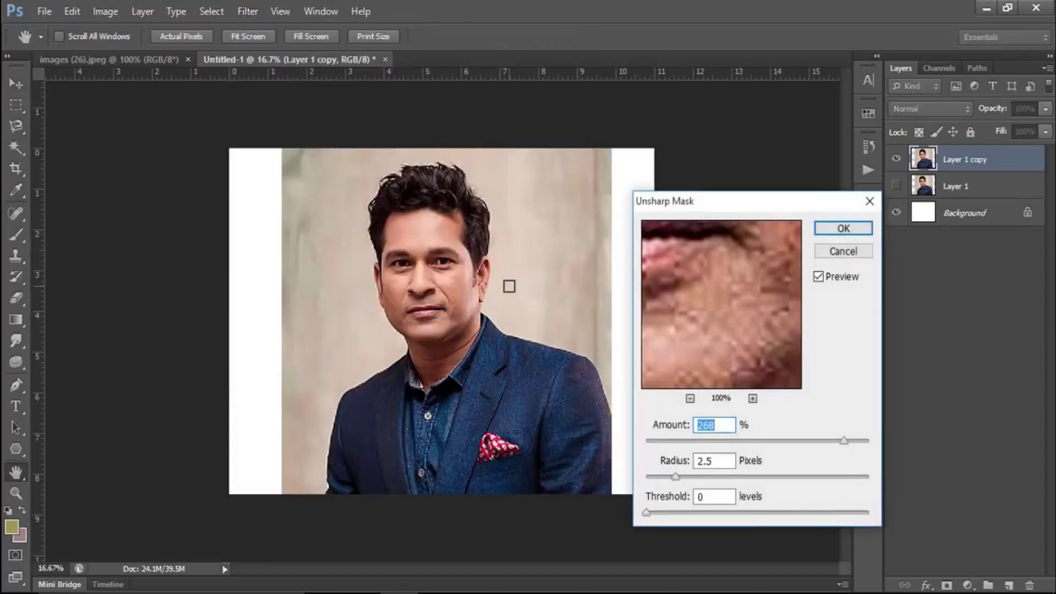
pyautogui.hotkey('ctrl', '+')
pyautogui.hotkey('ctrl', '+')
pyautogui.hotkey('ctrl', '+')
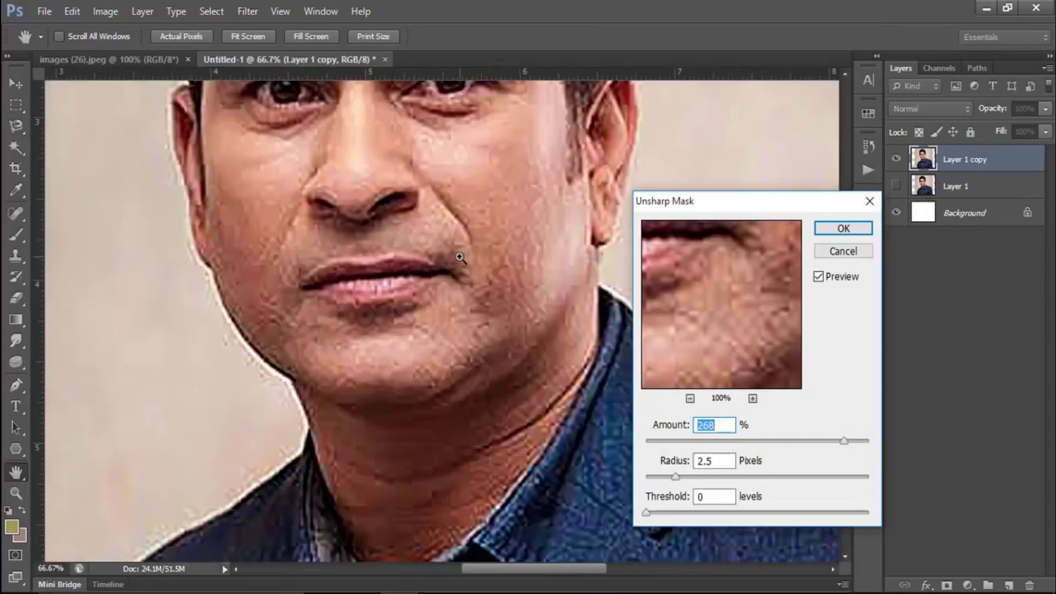
pyautogui.hotkey('ctrl', '+')
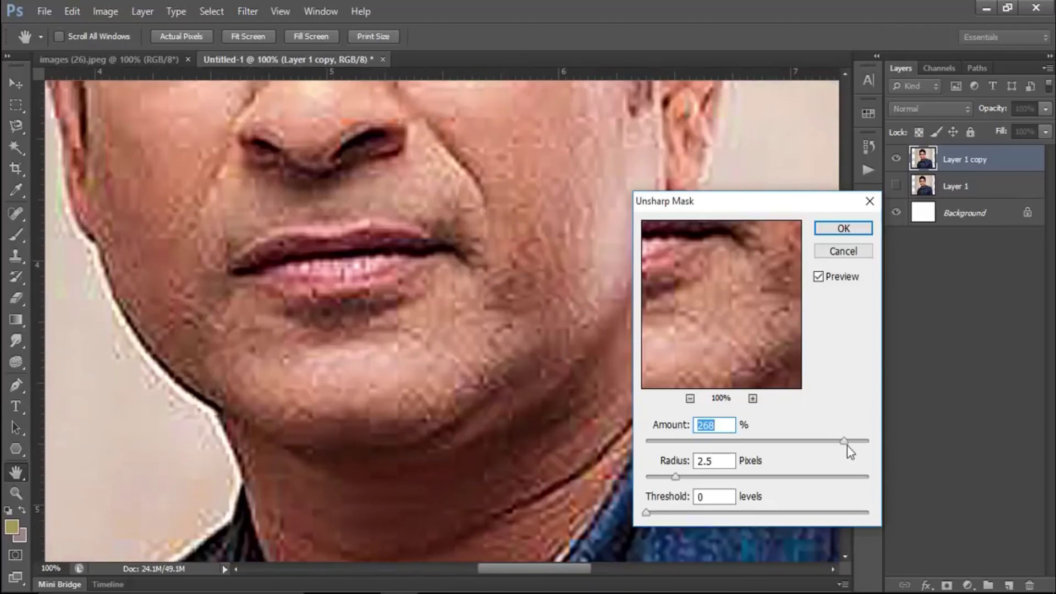
pyautogui.moveTo(829, 442); pyautogui.dragTo(826, 442)
pyautogui.moveTo(672, 476); pyautogui.dragTo(663, 476)
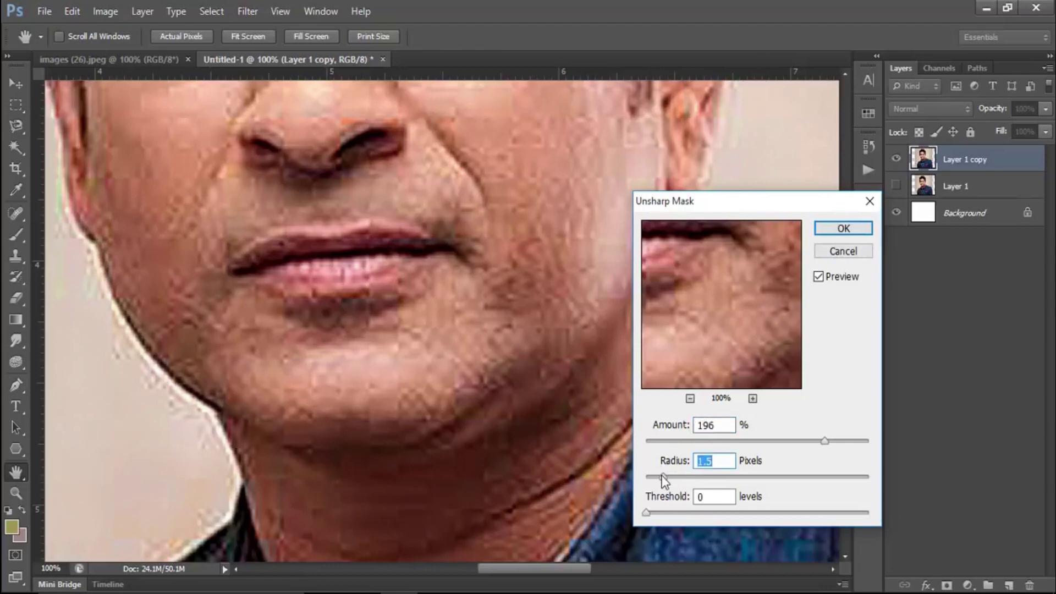
pyautogui.click(838, 237)
# Step: With a larger Smudge brush at 40% strength, smooth the forehead skin along the hairline
pyautogui.scroll(3, 506, 223)
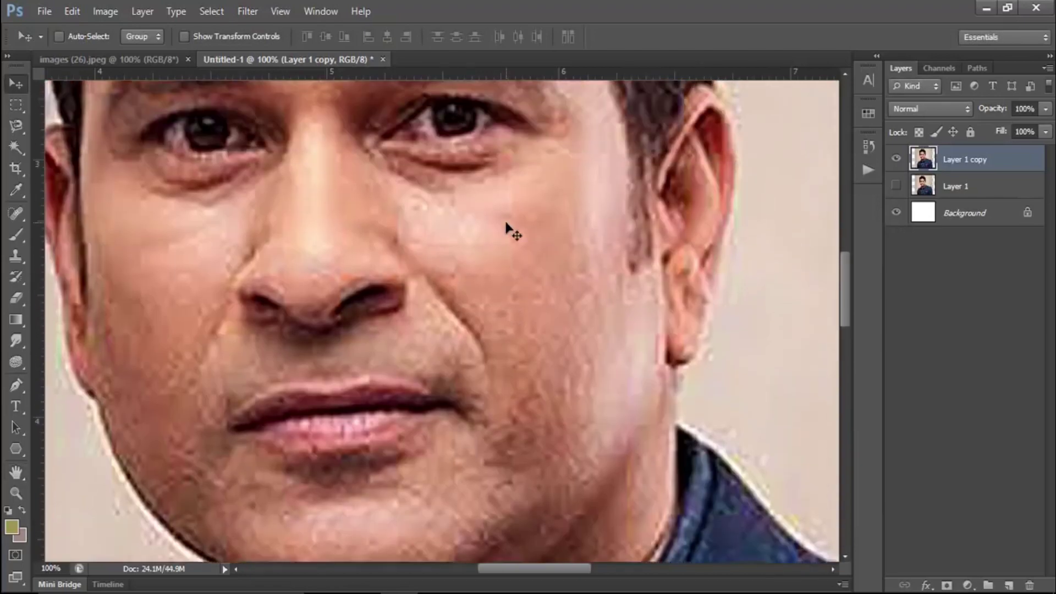
pyautogui.scroll(2, 507, 223)
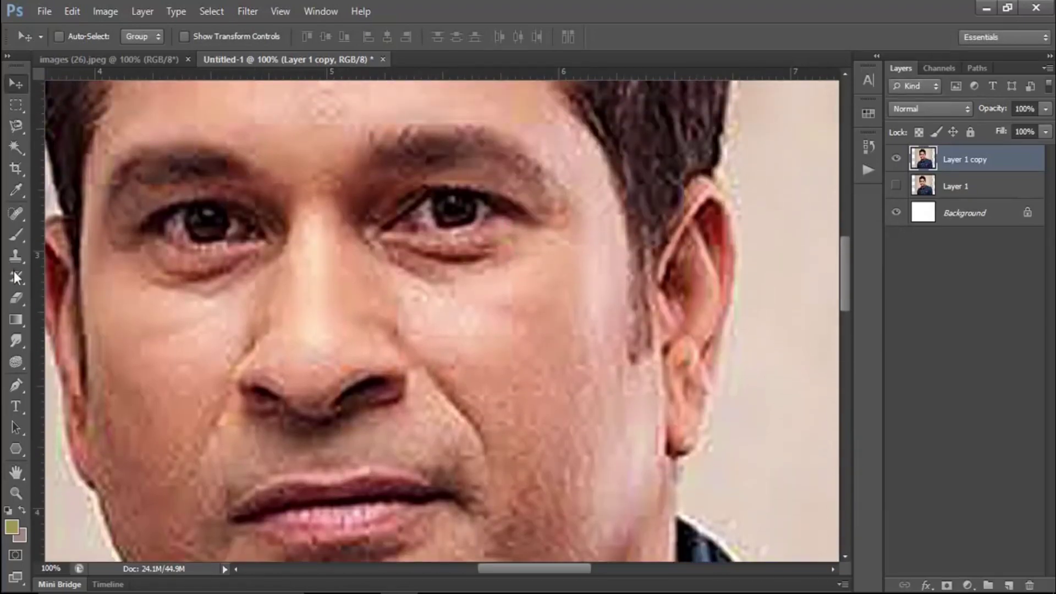
pyautogui.click(20, 344)
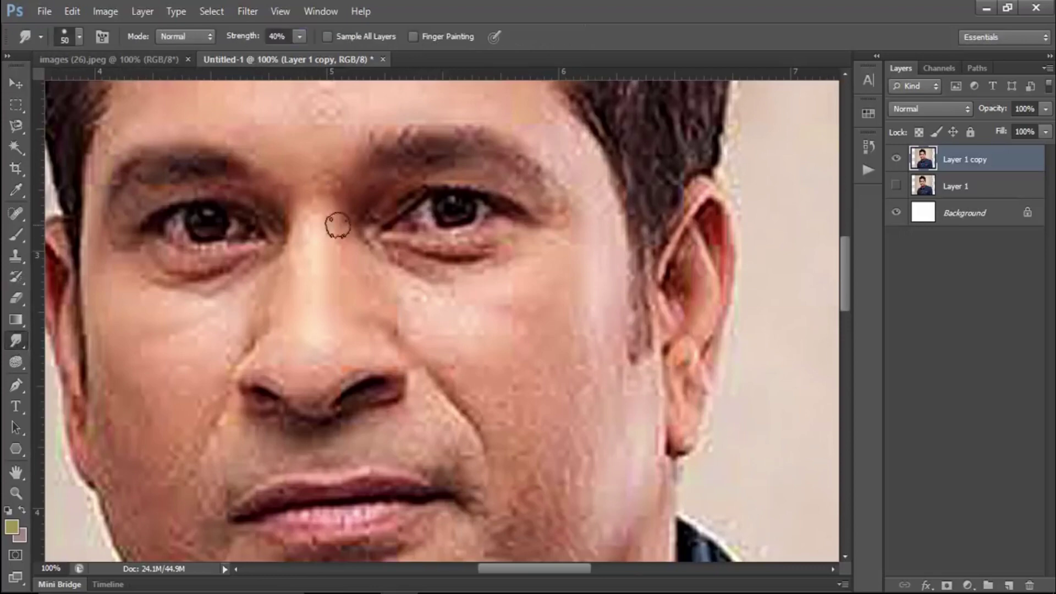
pyautogui.scroll(2, 550, 232)
pyautogui.scroll(2, 330, 184)
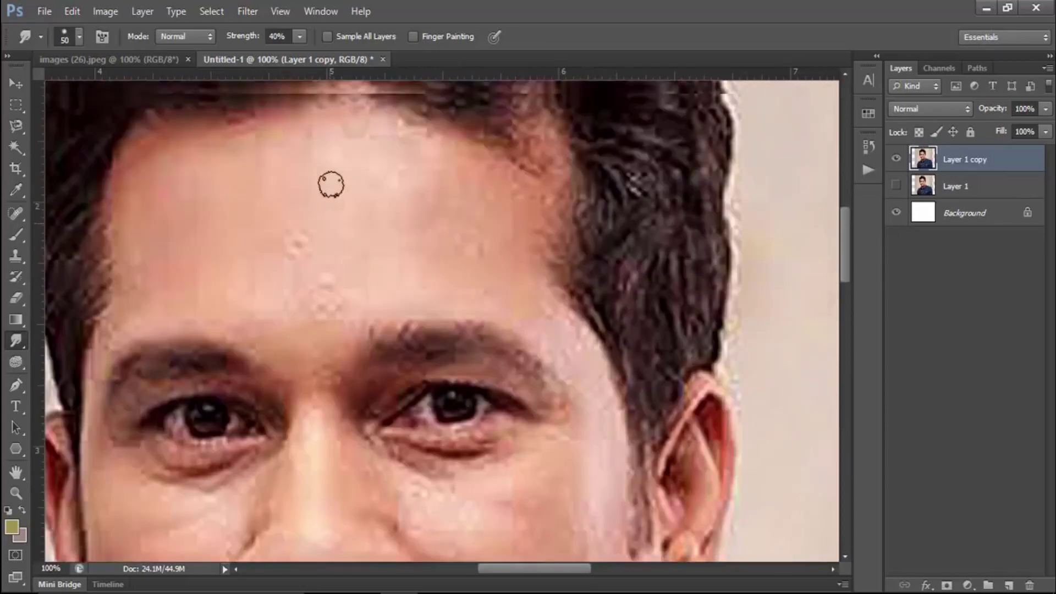
pyautogui.scroll(1, 348, 241)
pyautogui.moveTo(335, 241); pyautogui.dragTo(556, 234)
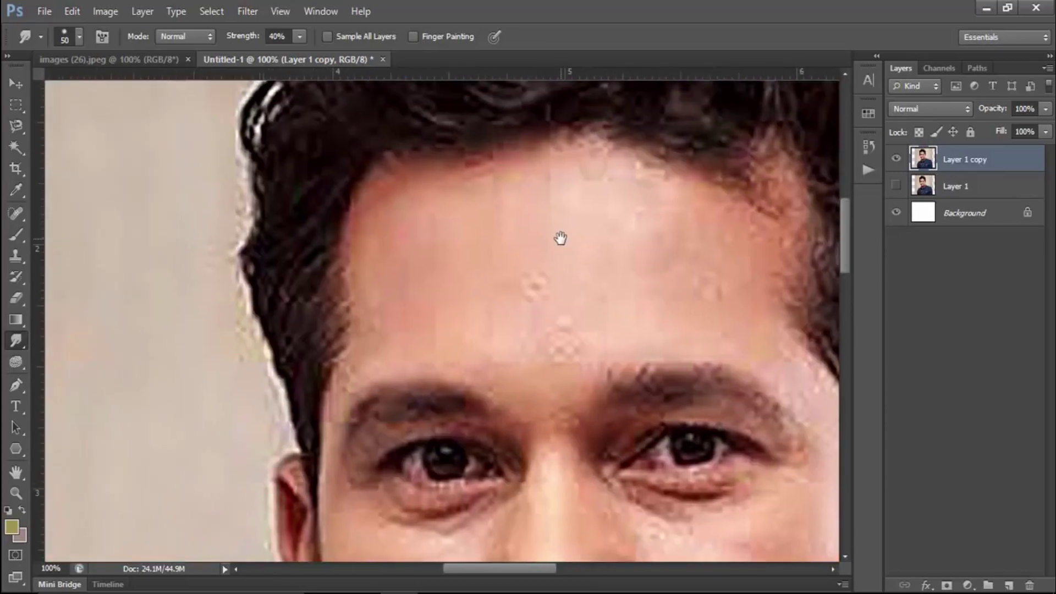
pyautogui.hotkey('ctrl', '+')
pyautogui.scroll(2, 419, 219)
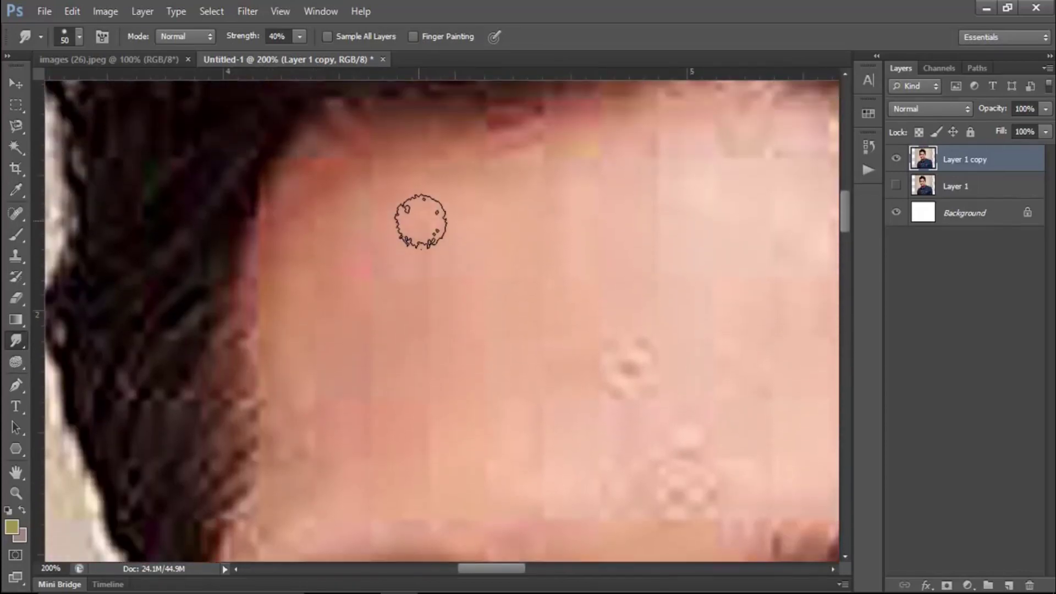
pyautogui.press(']')
pyautogui.press(']')
pyautogui.press(']')
pyautogui.press(']')
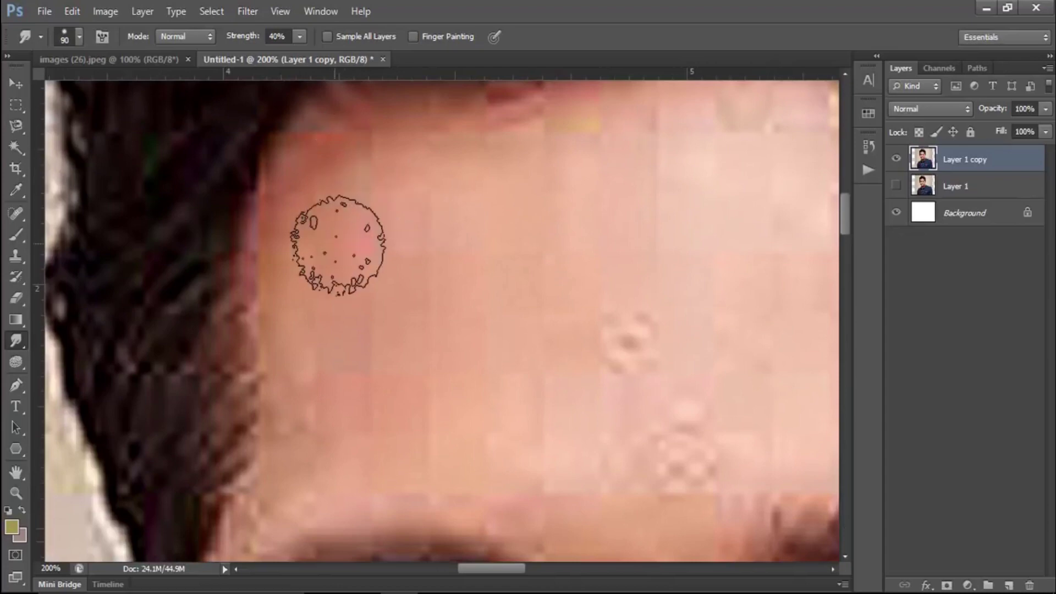
pyautogui.press(']')
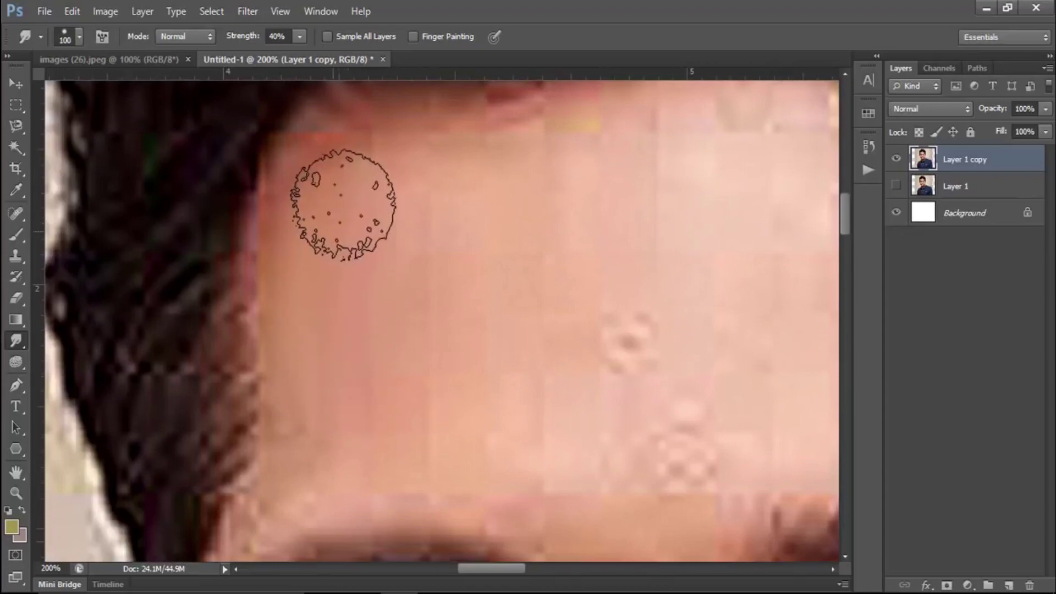
pyautogui.scroll(1, 344, 221)
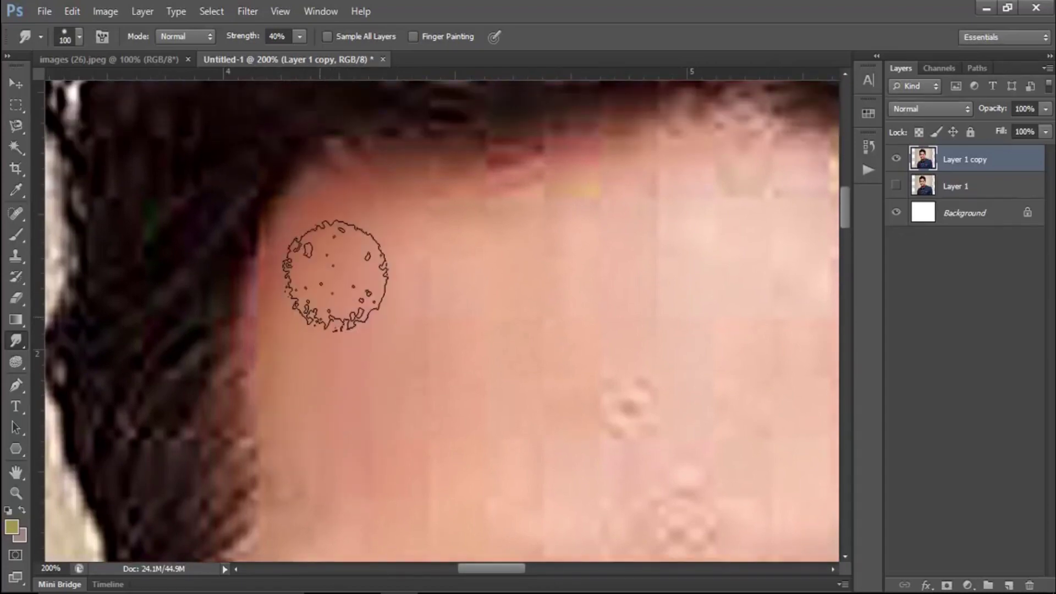
pyautogui.moveTo(332, 288); pyautogui.dragTo(371, 295)
pyautogui.moveTo(377, 213)
pyautogui.mouseDown()
pyautogui.moveTo(413, 224)
pyautogui.moveTo(366, 212)
pyautogui.mouseUp()
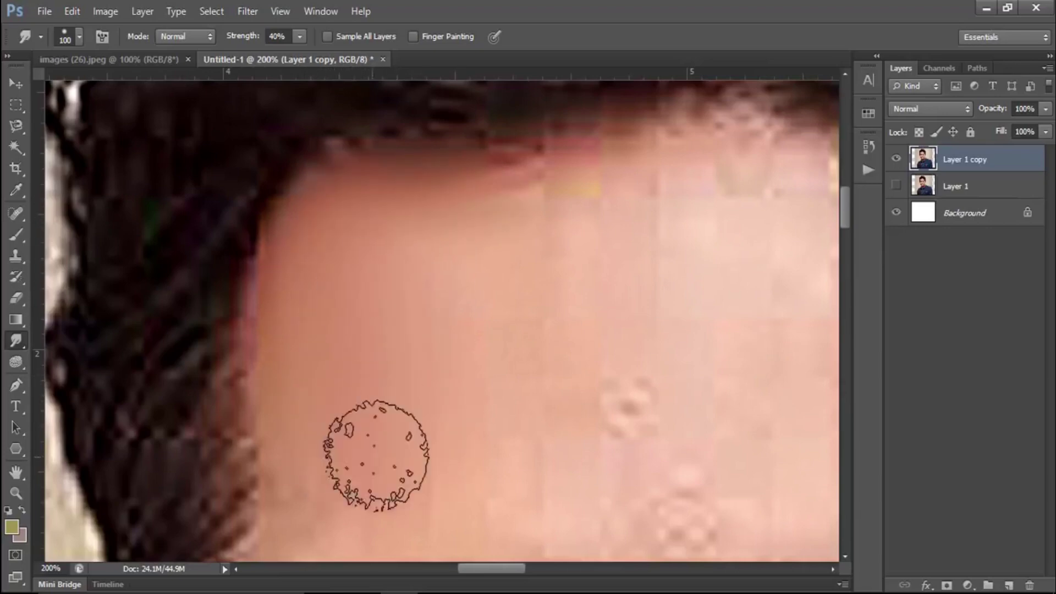
pyautogui.moveTo(630, 264); pyautogui.dragTo(440, 336)
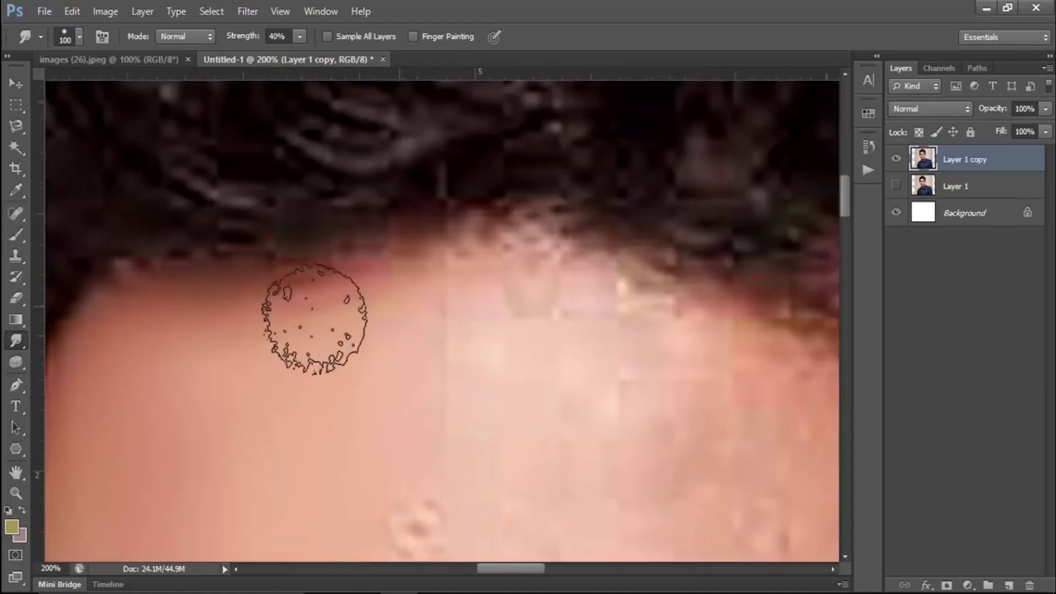
# Step: Slightly shrink the brush and smudge the skin along the nose–cheek crease
pyautogui.scroll(-2, 473, 330)
pyautogui.hscroll(-2, 473, 330)
pyautogui.scroll(-2, 440, 369)
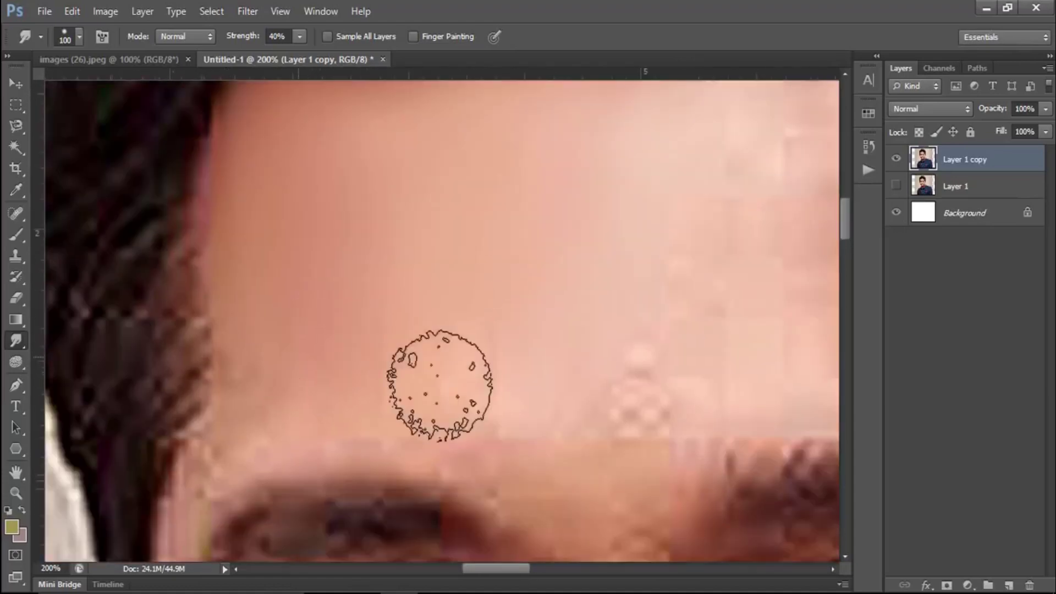
pyautogui.hscroll(2, 471, 330)
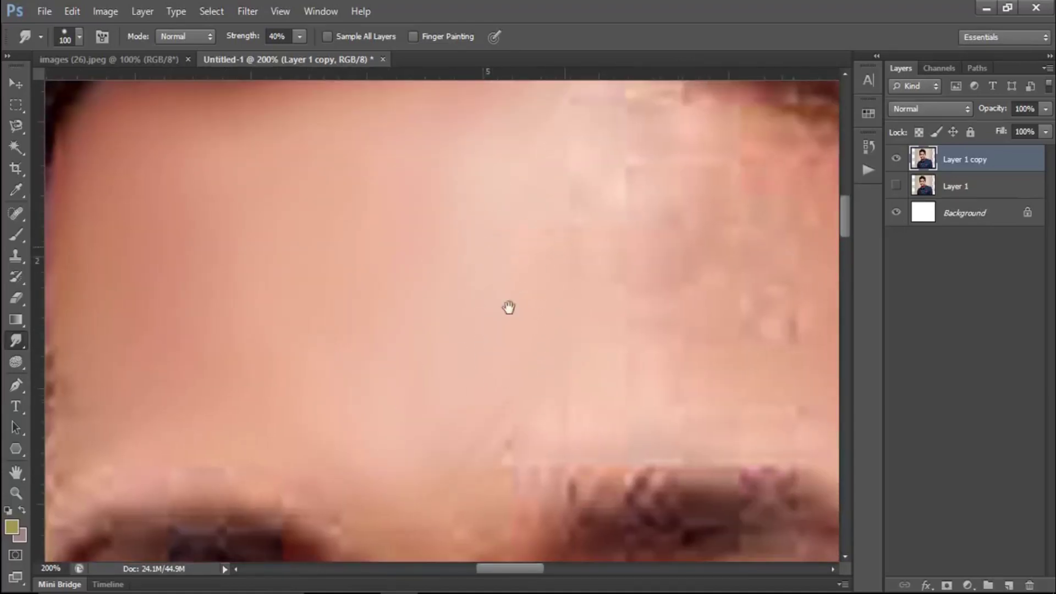
pyautogui.scroll(3, 509, 307)
pyautogui.hscroll(2, 483, 264)
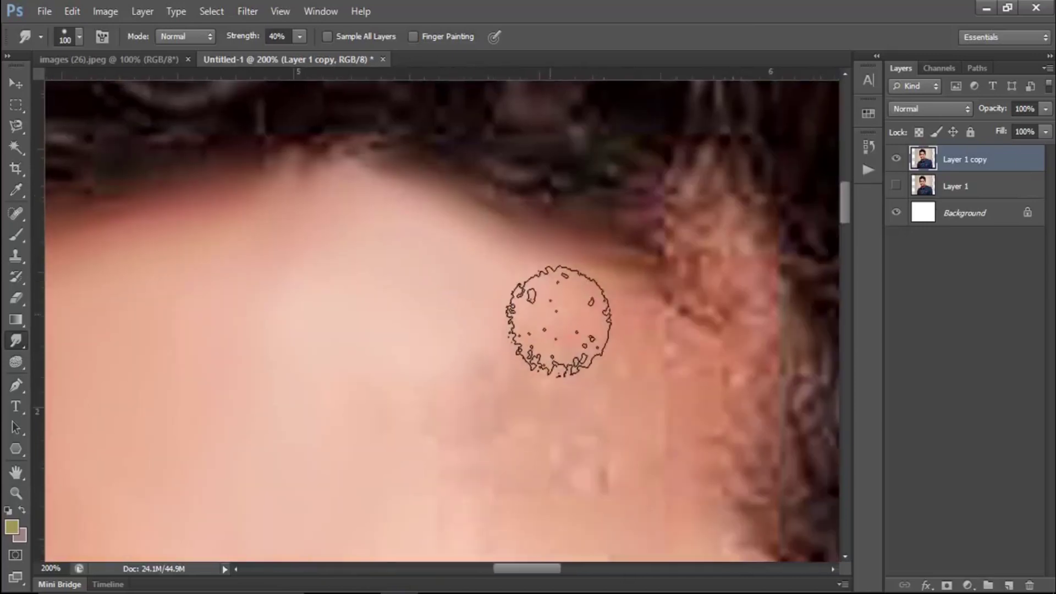
pyautogui.scroll(-2, 536, 253)
pyautogui.scroll(-2, 499, 295)
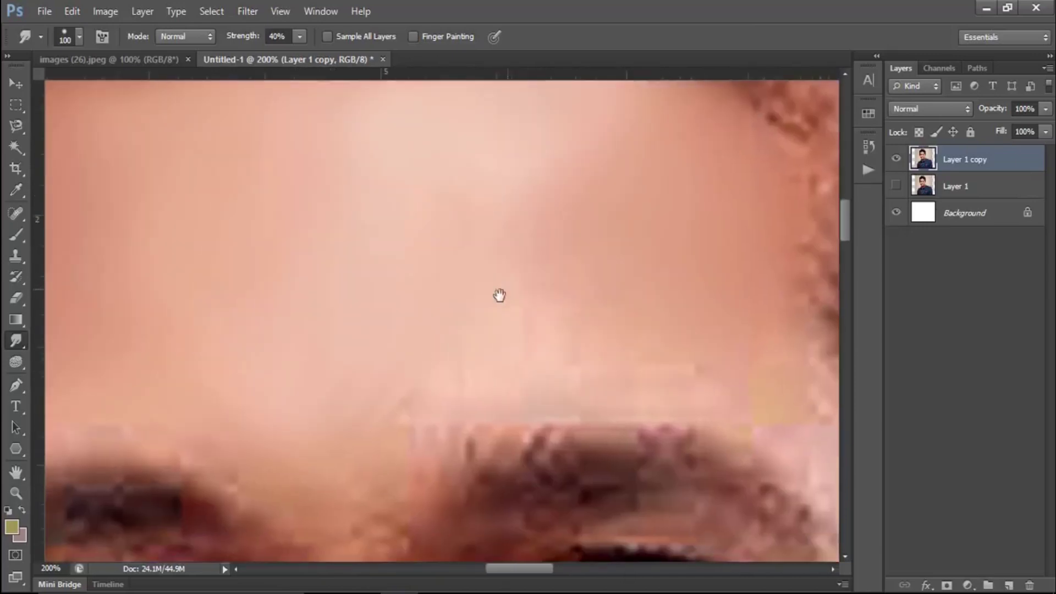
pyautogui.hscroll(-2, 550, 314)
pyautogui.scroll(2, 524, 299)
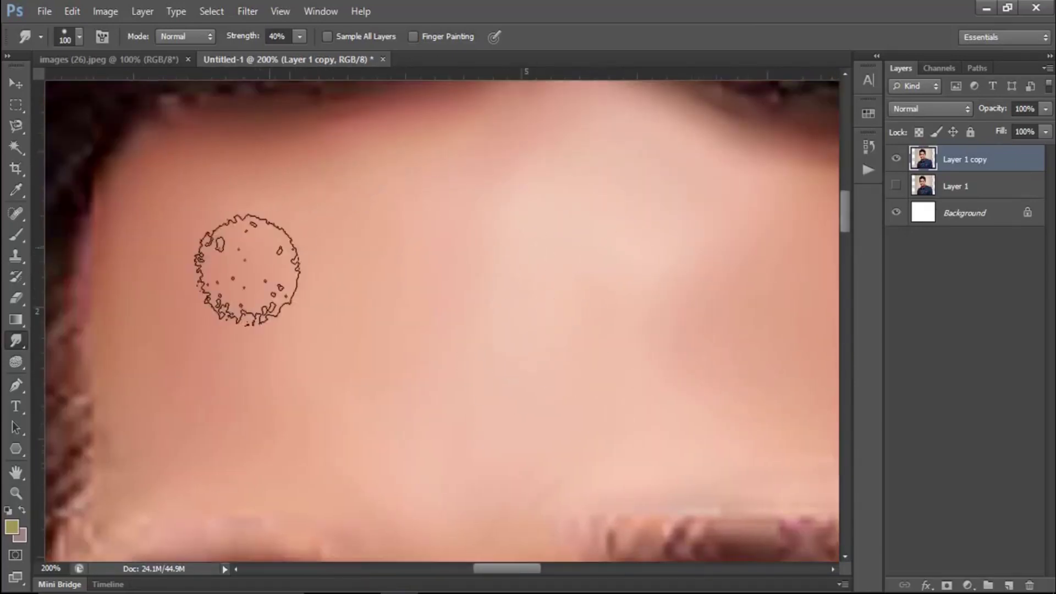
pyautogui.scroll(-2, 352, 214)
pyautogui.hscroll(2, 352, 214)
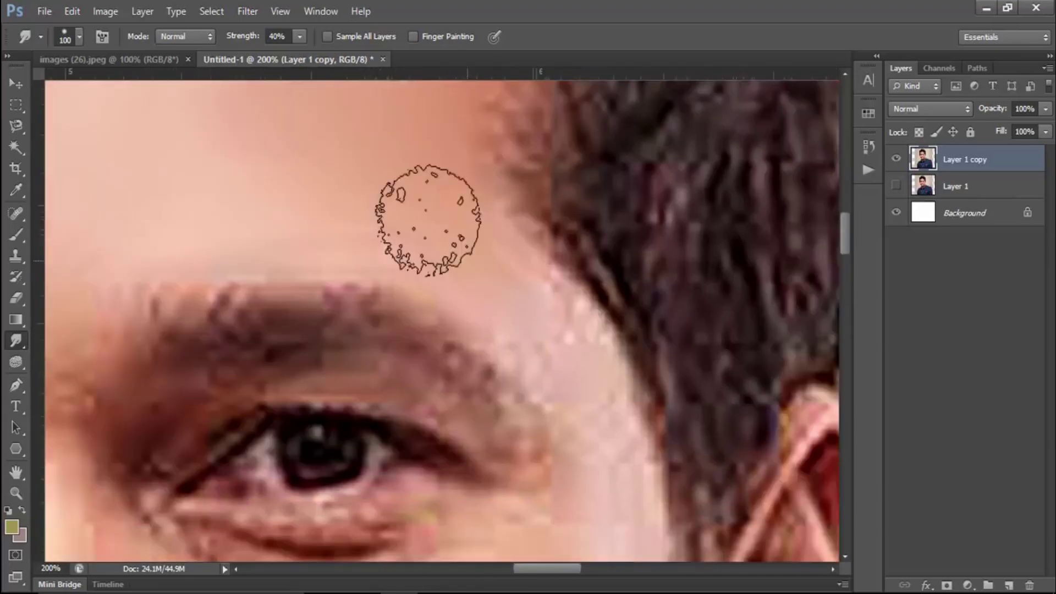
pyautogui.scroll(-1, 468, 237)
pyautogui.press('[')
pyautogui.press('[')
pyautogui.scroll(-2, 440, 182)
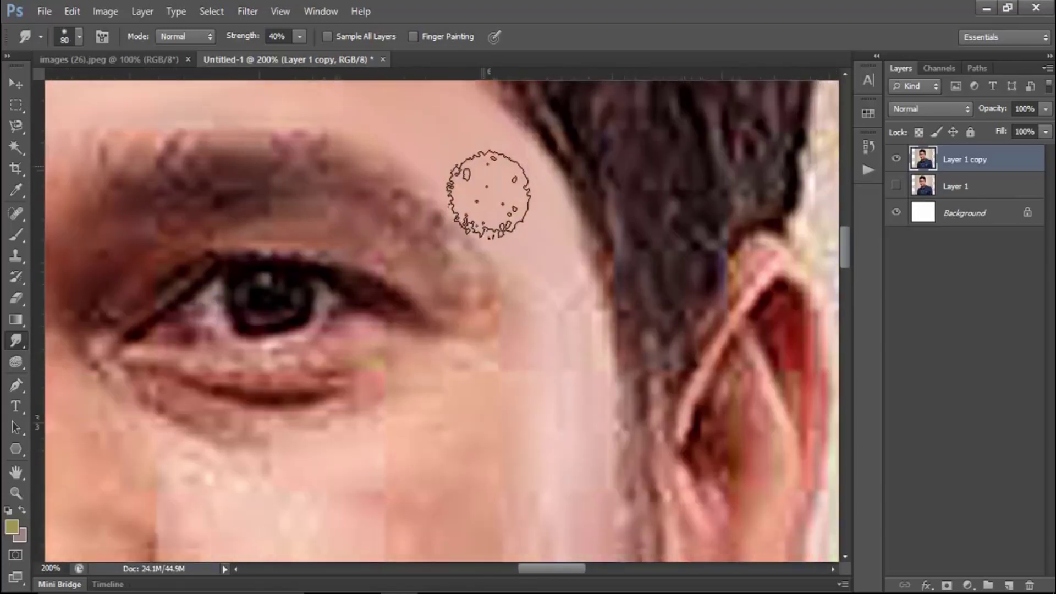
pyautogui.scroll(-1, 523, 195)
pyautogui.scroll(-2, 464, 295)
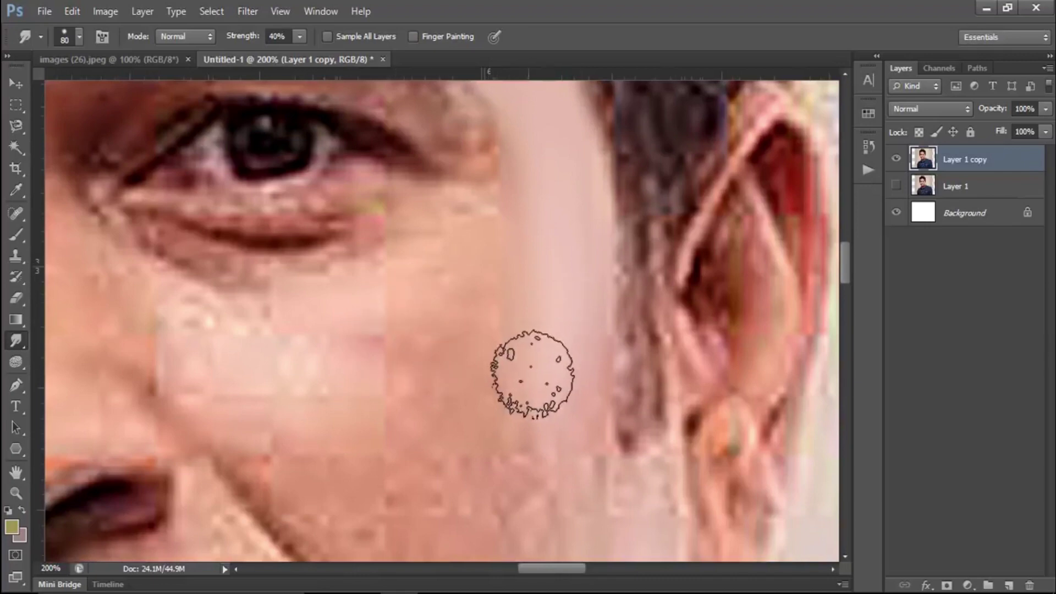
pyautogui.scroll(-3, 530, 378)
pyautogui.moveTo(340, 386)
pyautogui.mouseDown()
pyautogui.moveTo(379, 318)
pyautogui.moveTo(295, 330)
pyautogui.moveTo(356, 330)
pyautogui.mouseUp()
# Step: Smudge the cheek skin beside the nose smooth
pyautogui.scroll(-2, 583, 351)
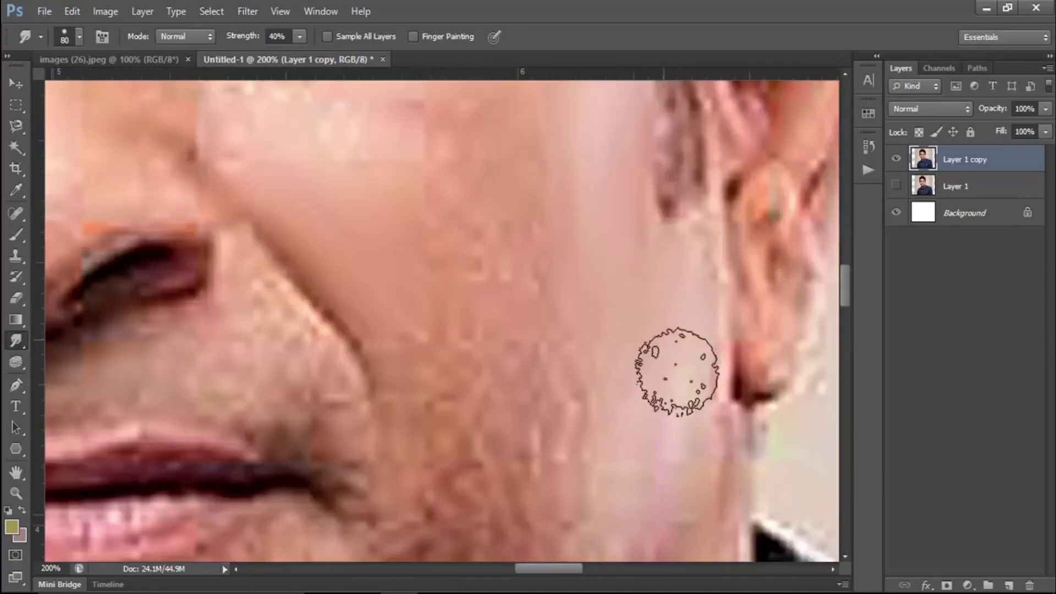
pyautogui.scroll(-1, 558, 459)
pyautogui.moveTo(603, 373); pyautogui.dragTo(655, 230)
pyautogui.scroll(3, 641, 288)
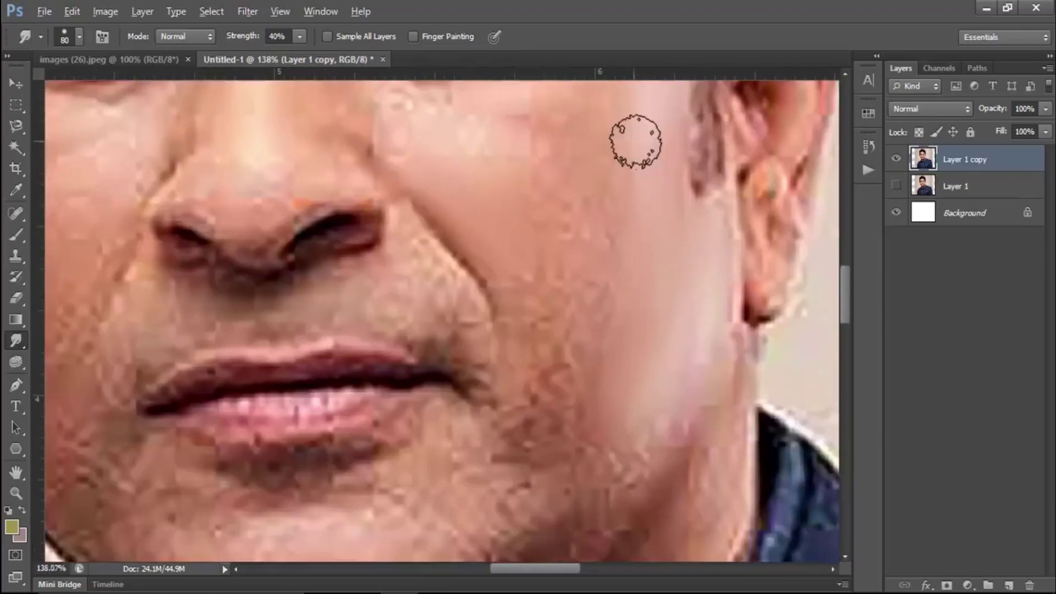
pyautogui.scroll(1, 636, 137)
pyautogui.scroll(-1, 616, 264)
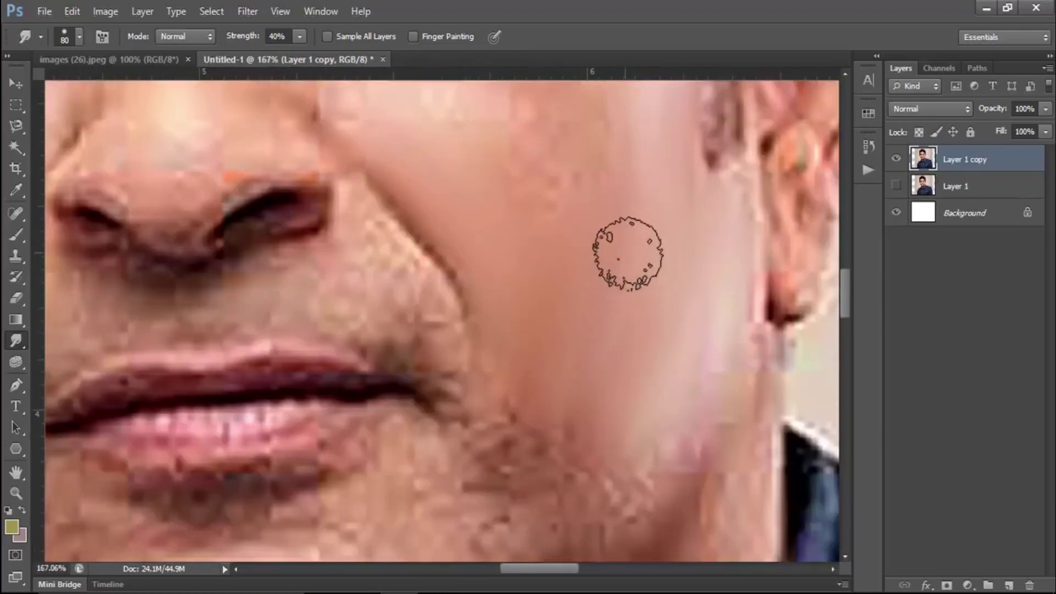
pyautogui.scroll(-1, 626, 248)
pyautogui.scroll(2, 542, 431)
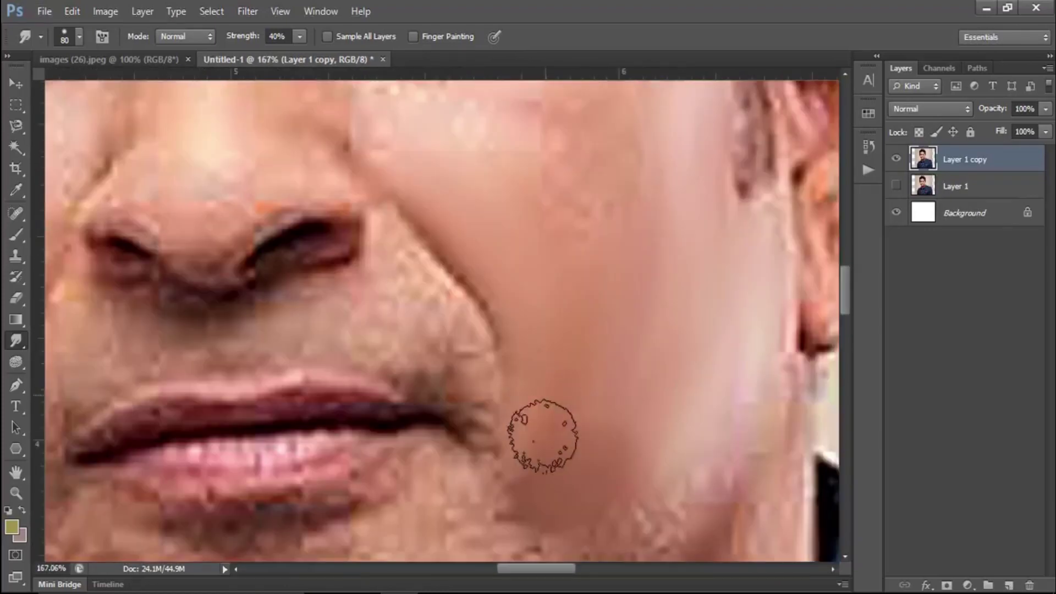
pyautogui.scroll(2, 455, 338)
pyautogui.scroll(2, 504, 327)
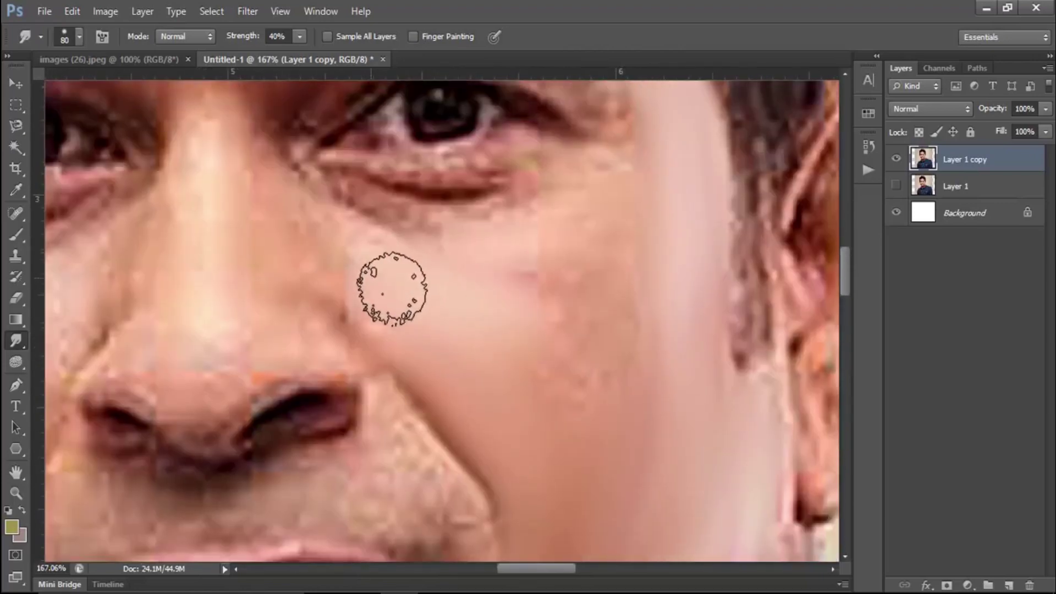
pyautogui.moveTo(389, 288); pyautogui.dragTo(483, 325)
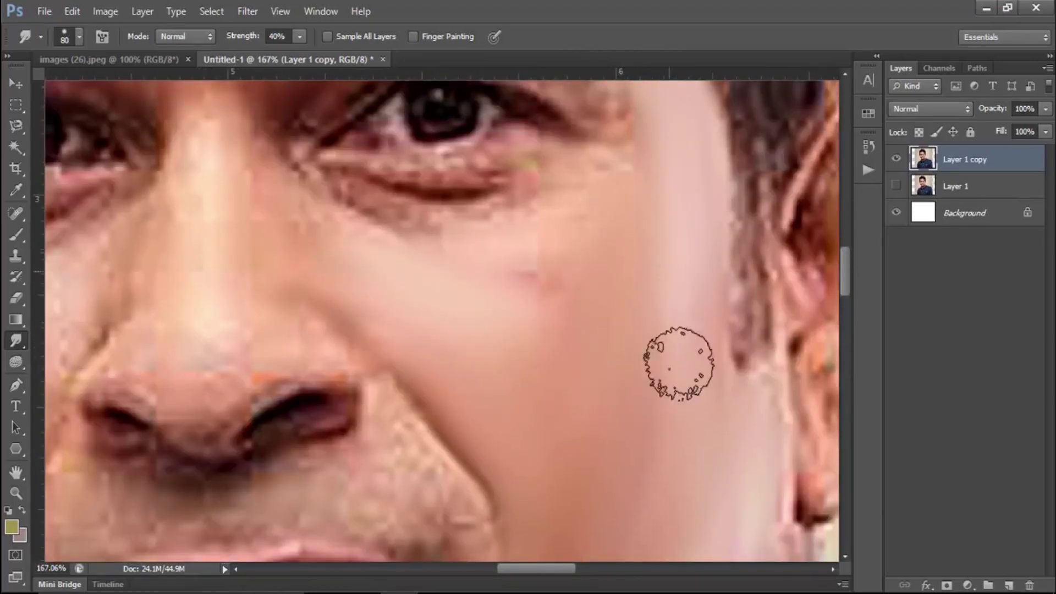
pyautogui.scroll(3, 550, 275)
pyautogui.scroll(2, 408, 314)
pyautogui.hscroll(-3, 408, 313)
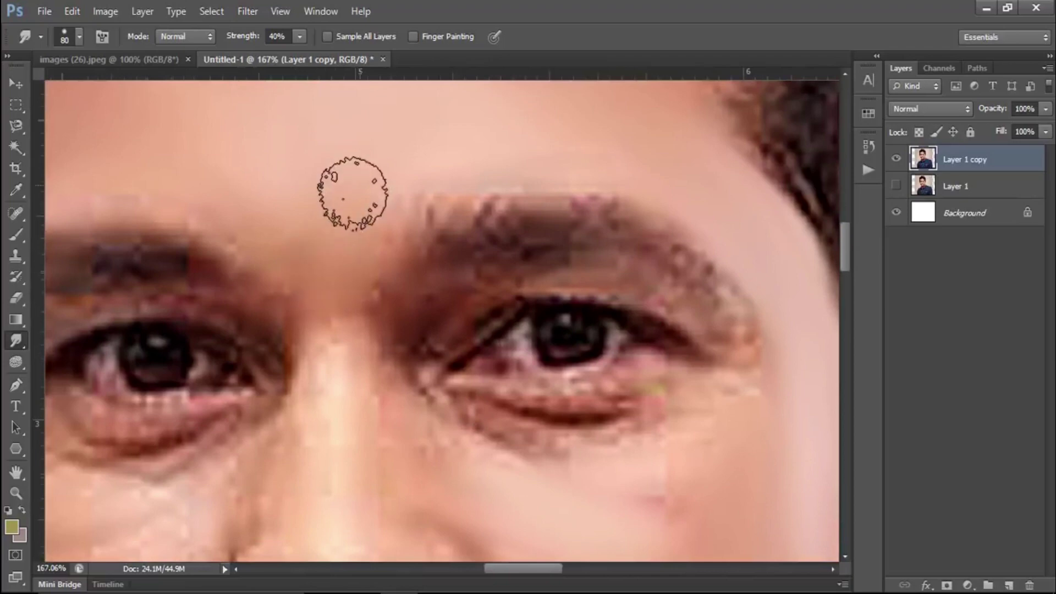
pyautogui.scroll(2, 530, 284)
# Step: Shrink the Smudge brush to about 25–40 px and bring the right eye into view
pyautogui.scroll(2, 413, 295)
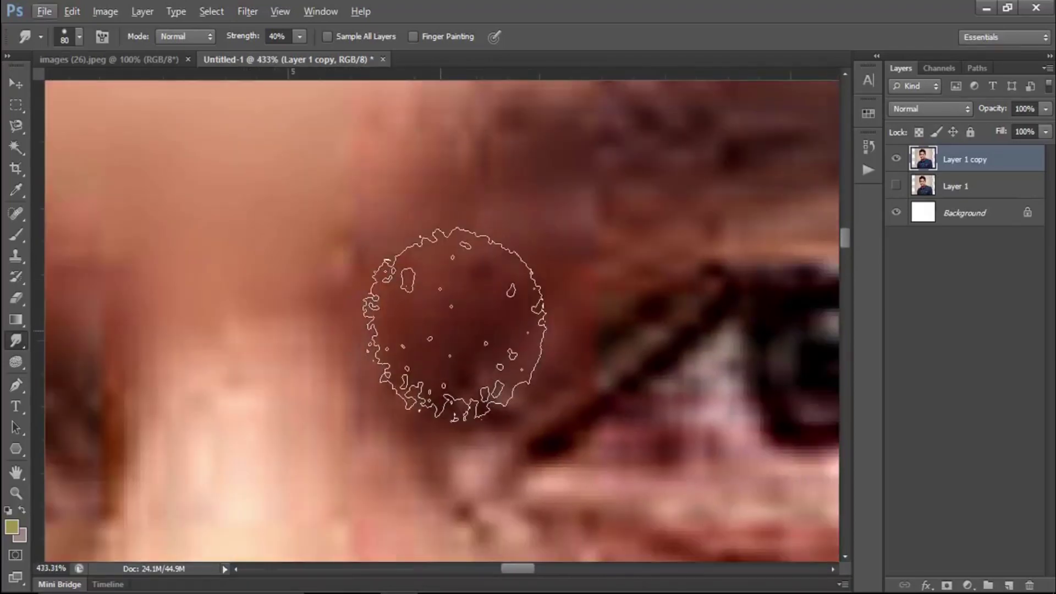
pyautogui.press('[')
pyautogui.press('[')
pyautogui.press('[')
pyautogui.scroll(-1, 495, 313)
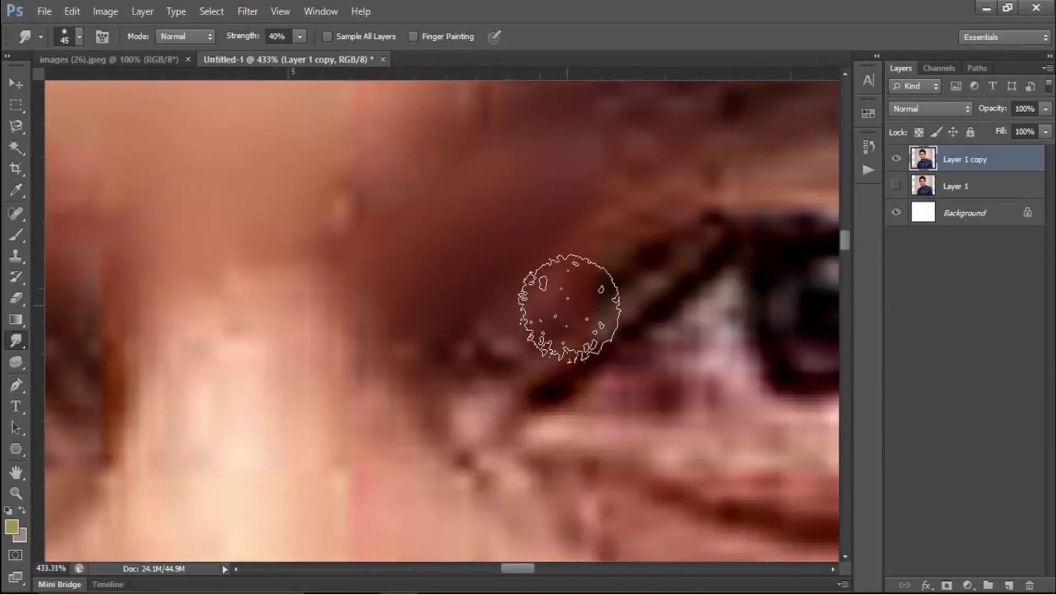
pyautogui.press('[')
pyautogui.press('[')
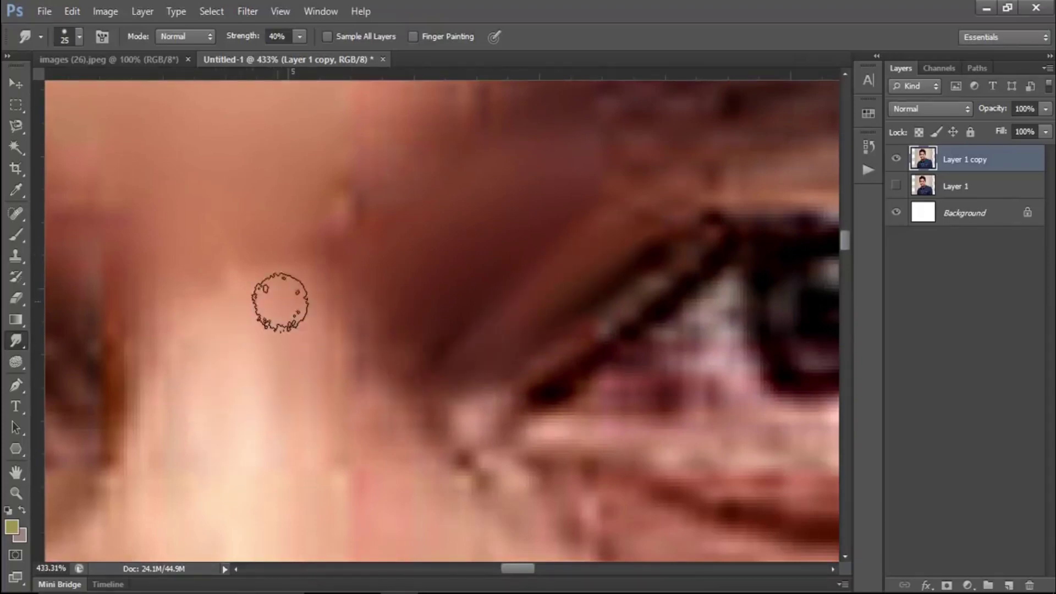
pyautogui.scroll(-2, 278, 300)
pyautogui.press(']')
pyautogui.press(']')
pyautogui.press(']')
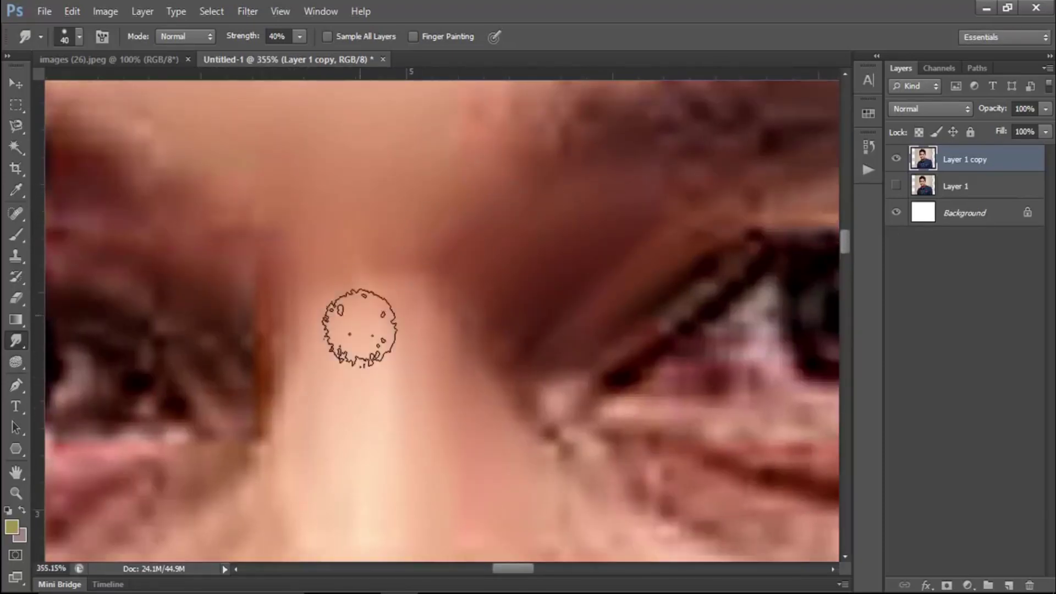
pyautogui.moveTo(571, 240); pyautogui.dragTo(290, 265)
pyautogui.press('[')
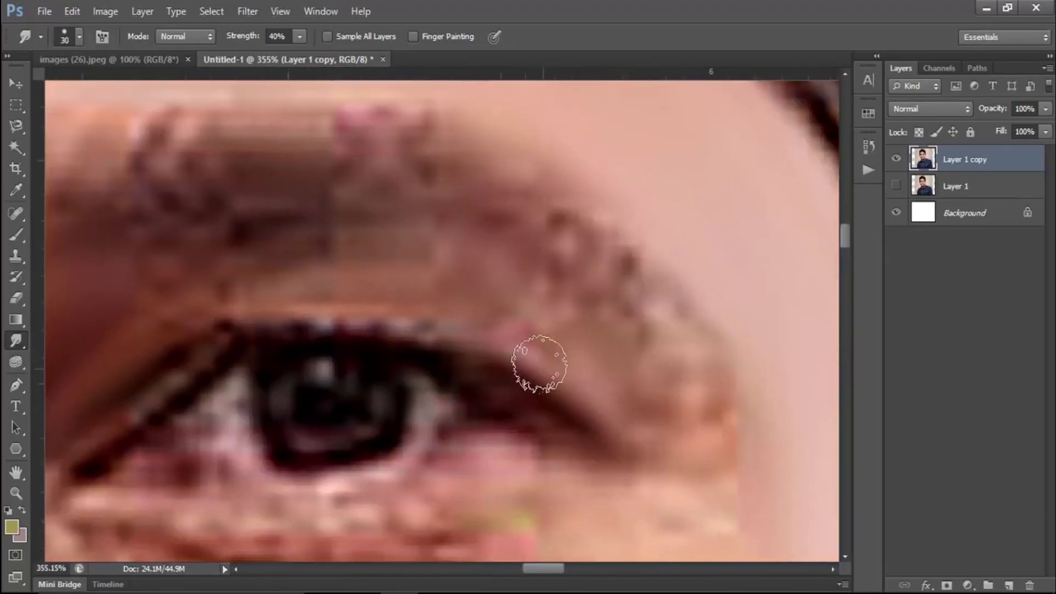
pyautogui.press('[')
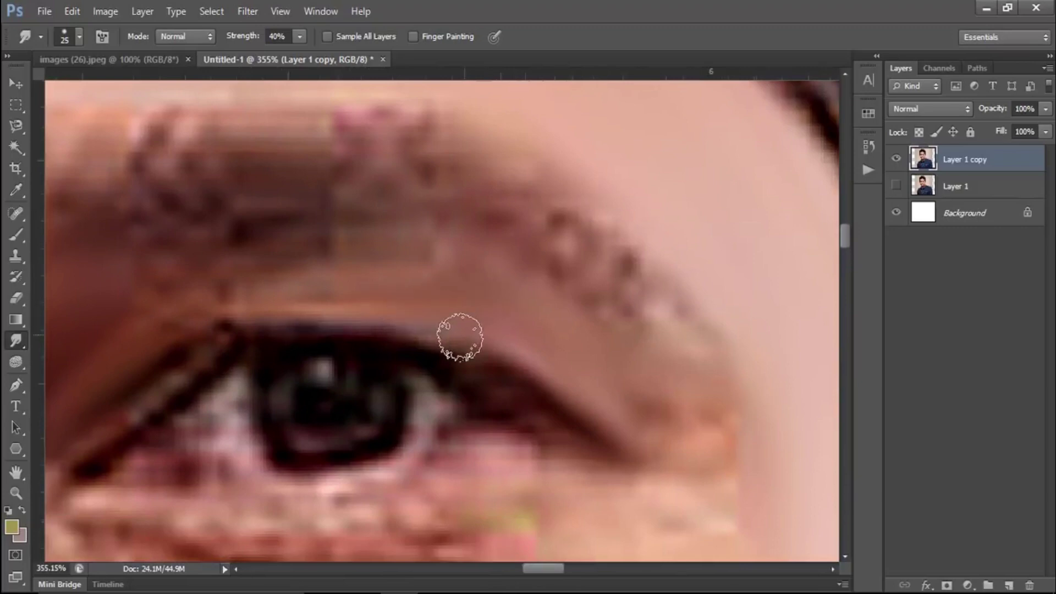
# Step: Smudge the lower eyelid line and the skin under the eye smooth
pyautogui.scroll(-2, 306, 334)
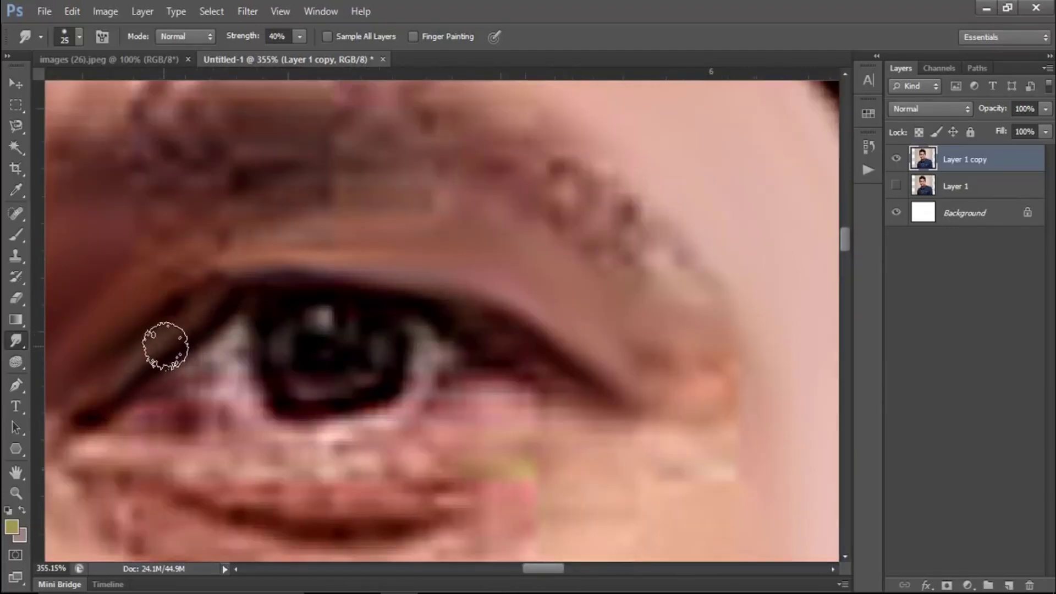
pyautogui.moveTo(175, 307); pyautogui.dragTo(477, 333)
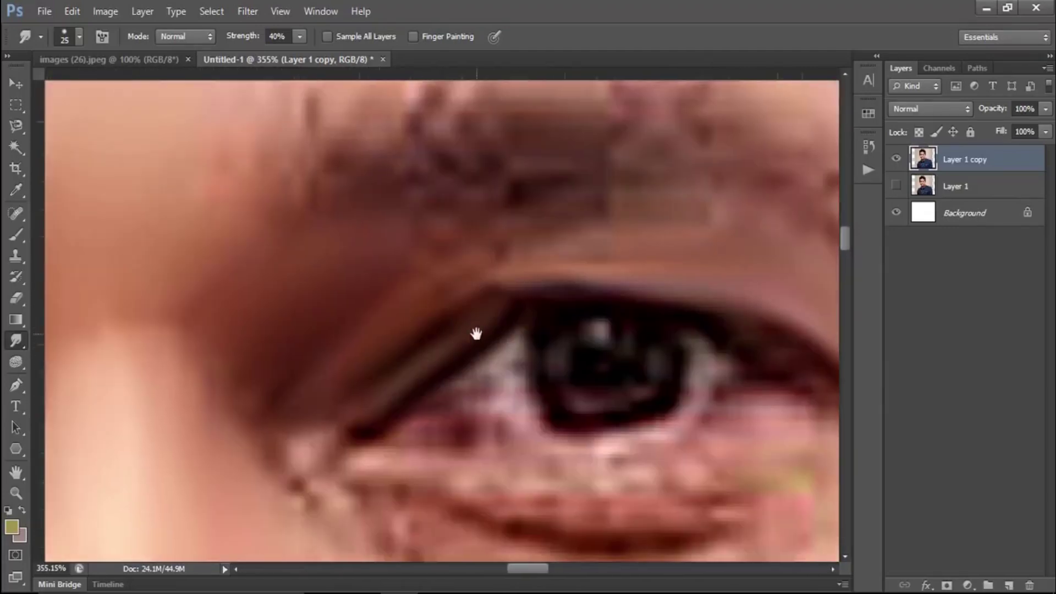
pyautogui.moveTo(551, 474); pyautogui.dragTo(417, 337)
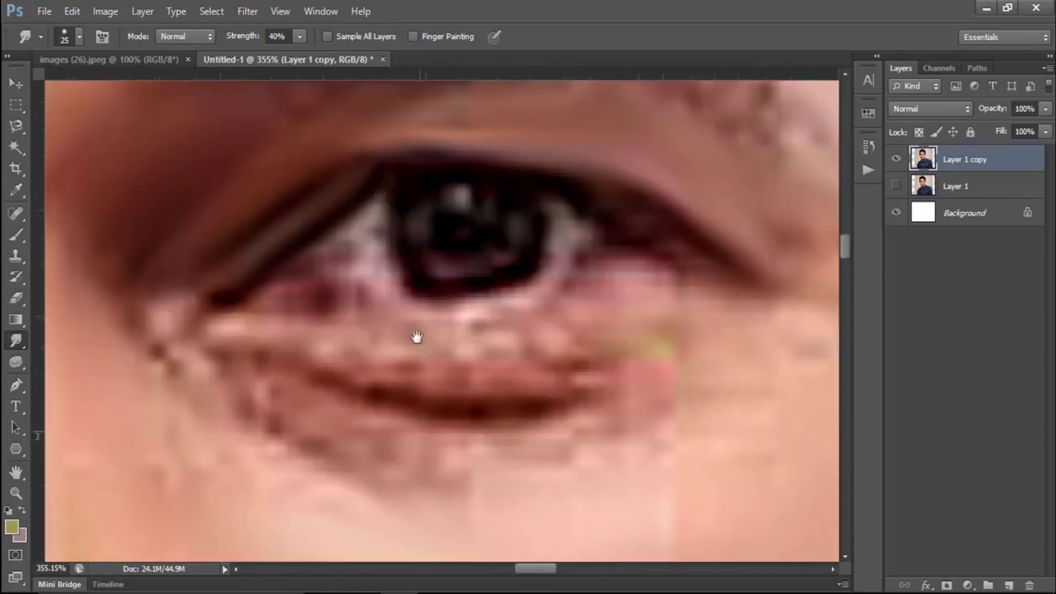
pyautogui.moveTo(406, 376); pyautogui.dragTo(603, 382)
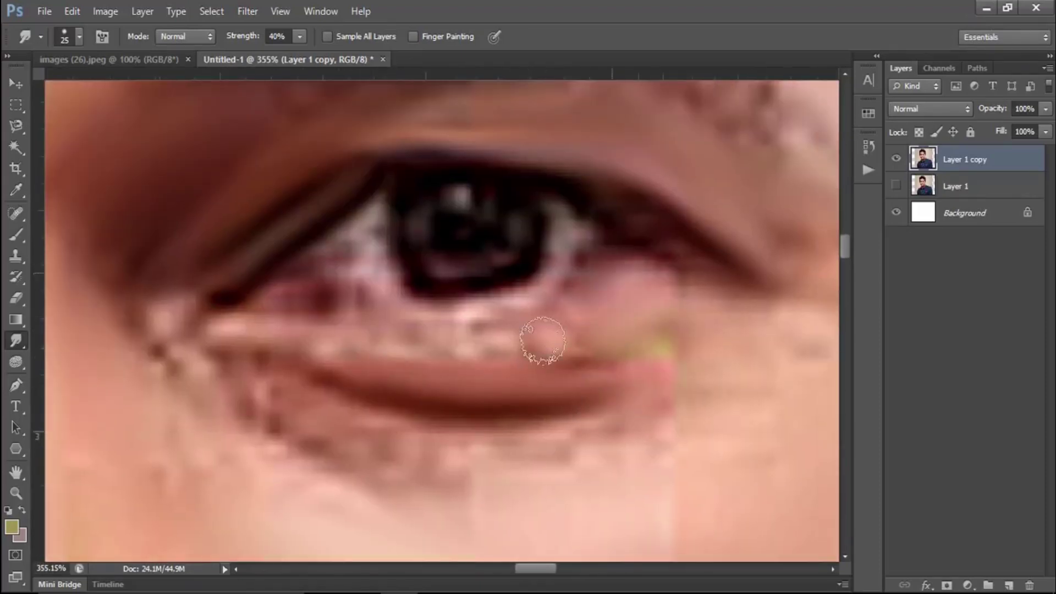
pyautogui.moveTo(697, 303); pyautogui.dragTo(728, 201)
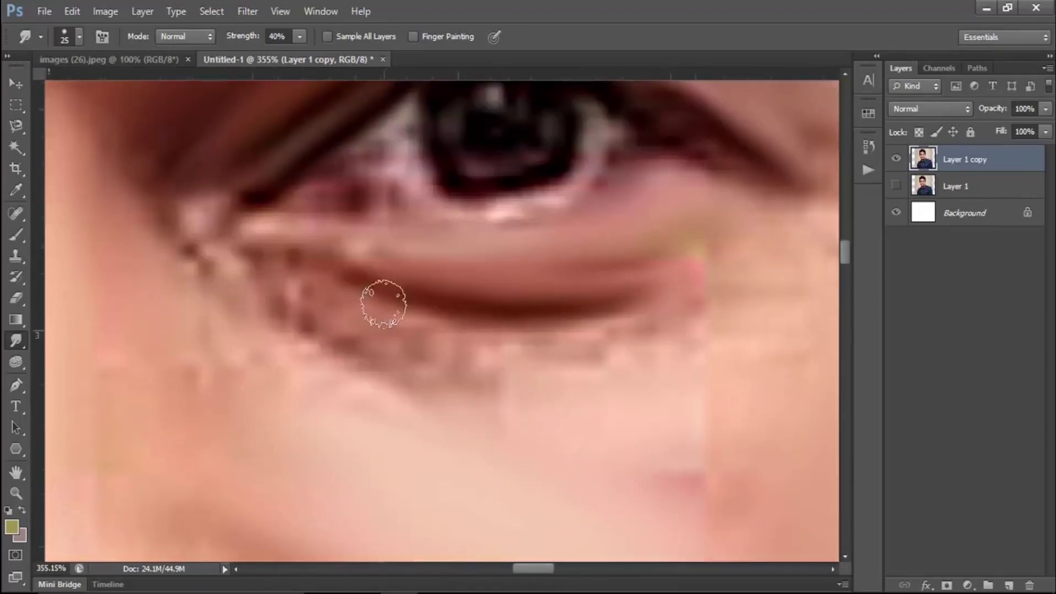
pyautogui.moveTo(302, 295); pyautogui.dragTo(412, 347)
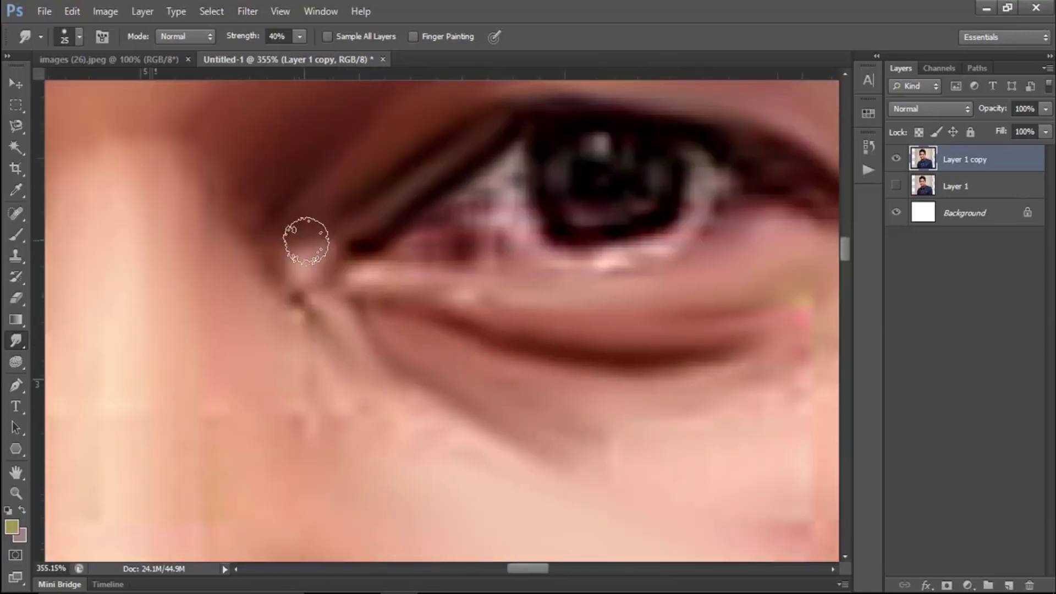
pyautogui.moveTo(307, 242)
pyautogui.mouseDown()
pyautogui.moveTo(349, 302)
pyautogui.moveTo(330, 260)
pyautogui.mouseUp()
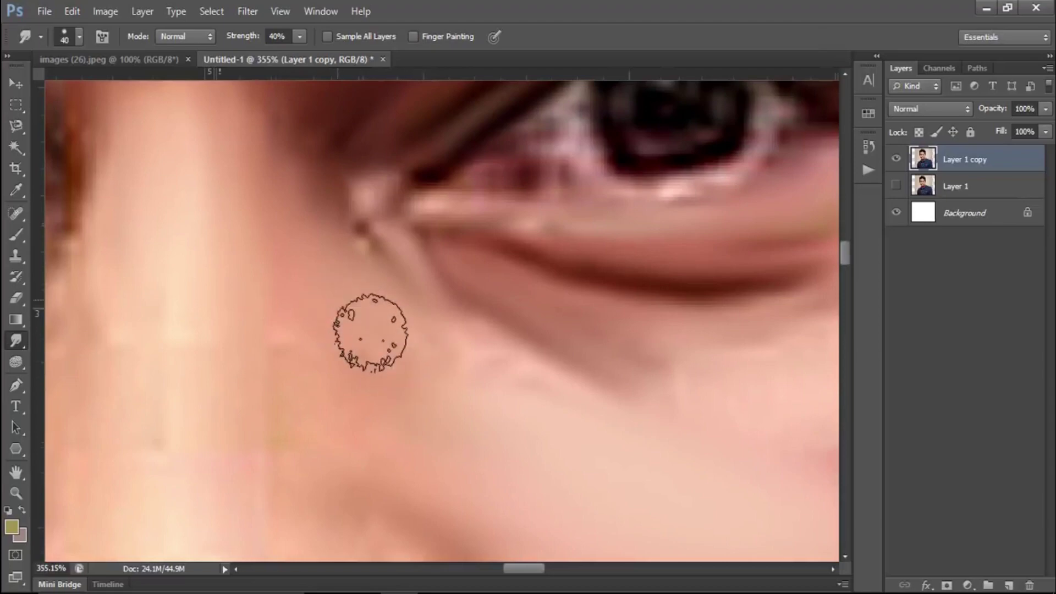
# Step: Work around the nose bridge and nostrils at 355% zoom, enlarging the Smudge brush to 60 px
pyautogui.moveTo(490, 389); pyautogui.dragTo(454, 226)
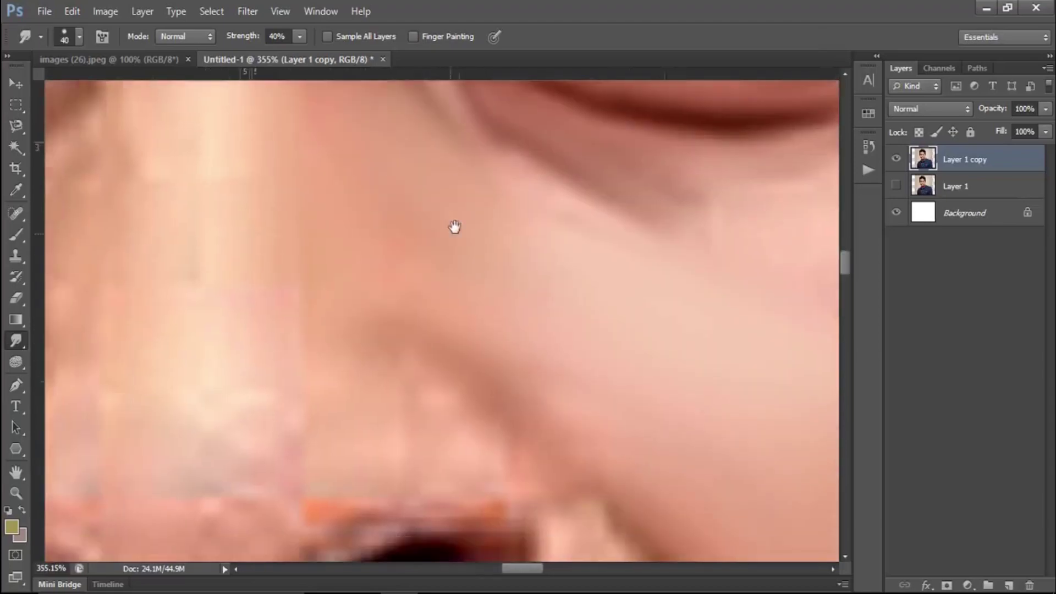
pyautogui.scroll(-5, 618, 385)
pyautogui.hscroll(5, 618, 385)
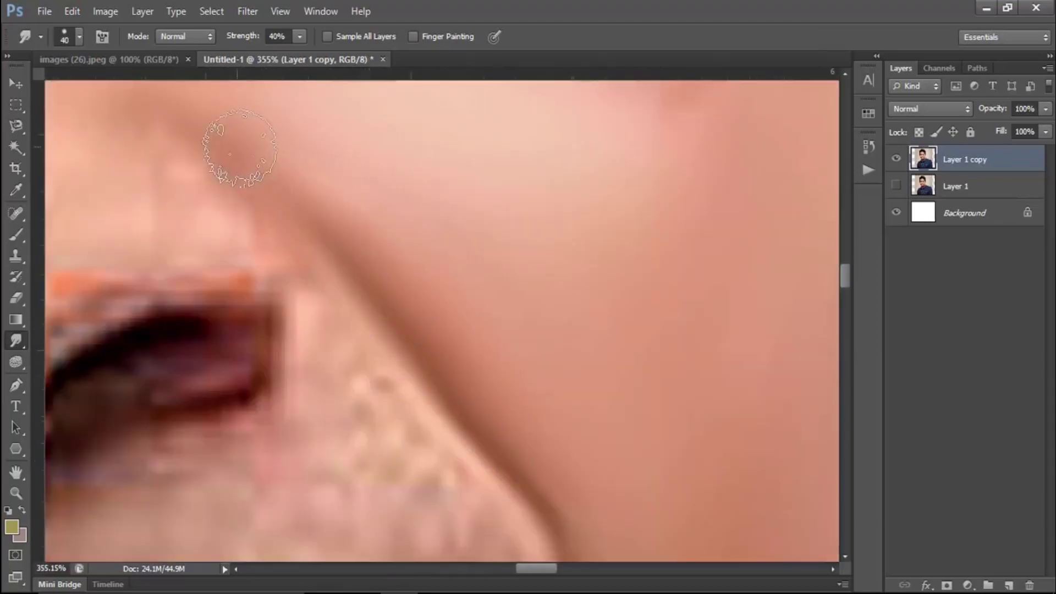
pyautogui.scroll(2, 276, 181)
pyautogui.hscroll(-3, 275, 181)
pyautogui.hscroll(-3, 385, 247)
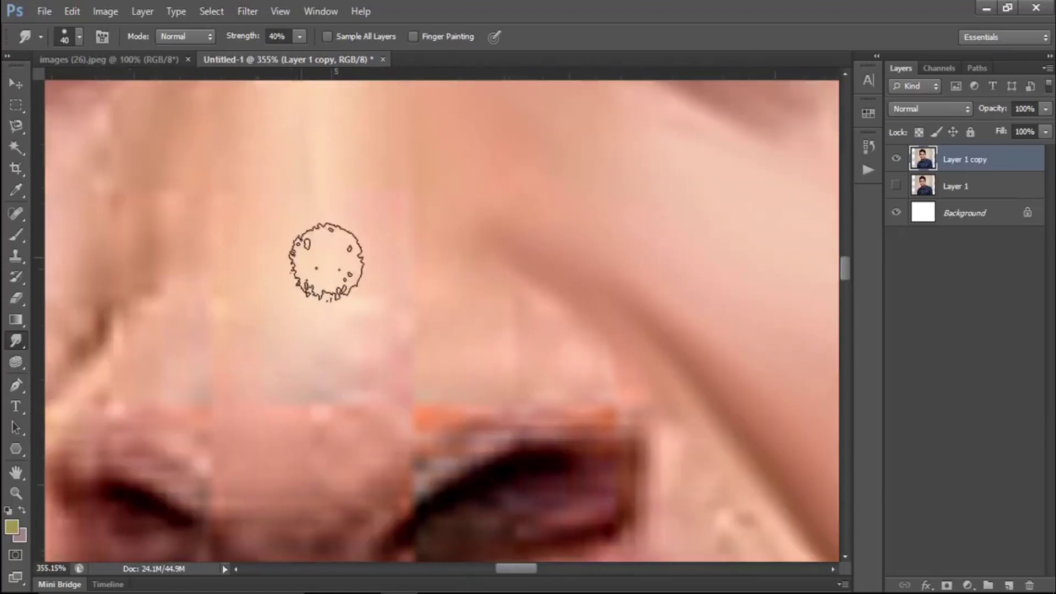
pyautogui.scroll(-3, 326, 262)
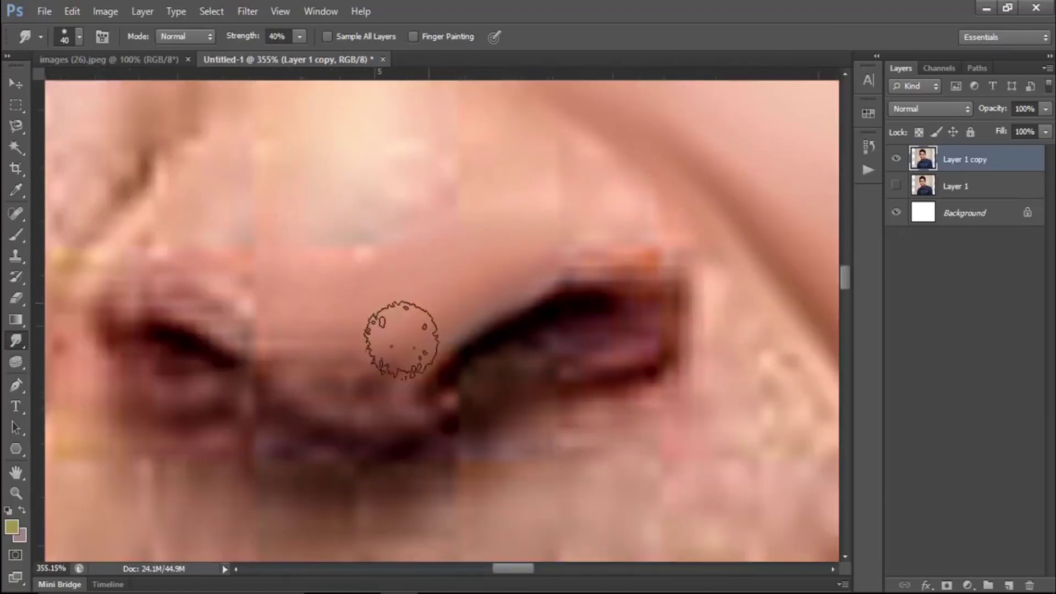
pyautogui.scroll(2, 440, 341)
pyautogui.hscroll(-2, 520, 325)
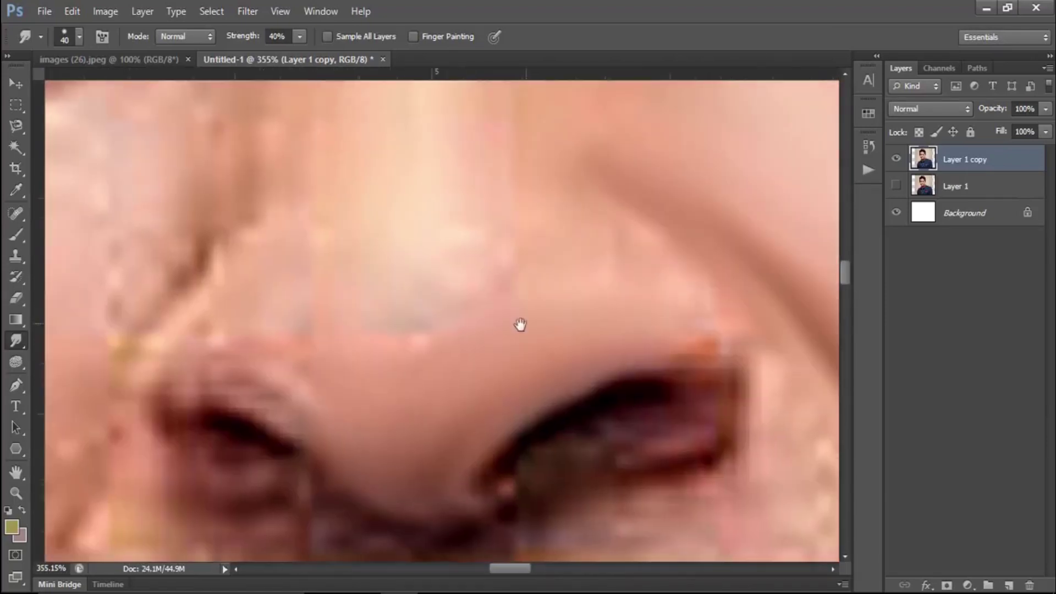
pyautogui.scroll(2, 465, 414)
pyautogui.hscroll(3, 465, 414)
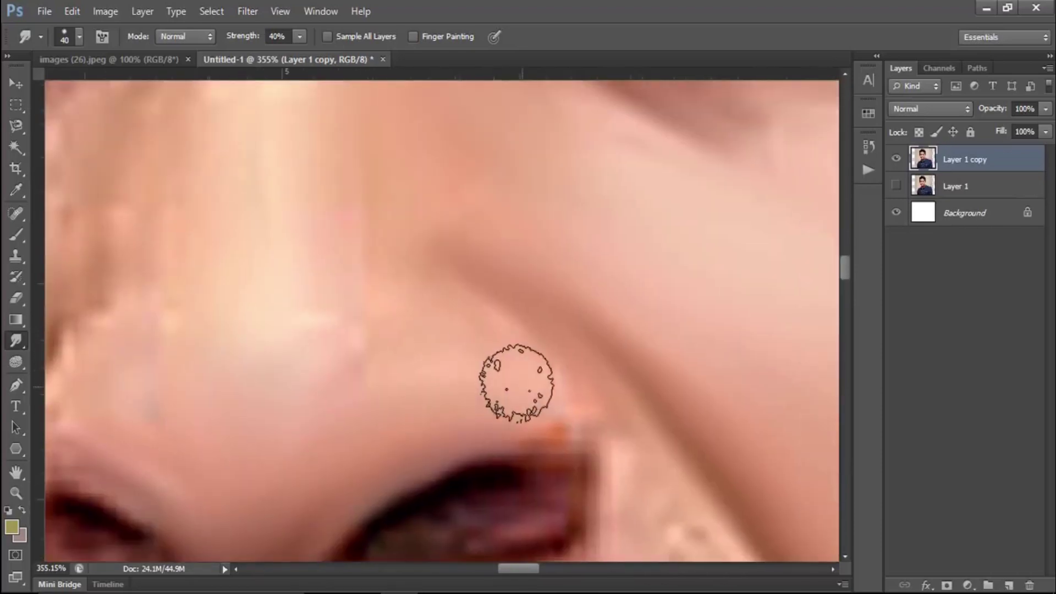
pyautogui.hscroll(-2, 535, 419)
pyautogui.hscroll(-2, 337, 349)
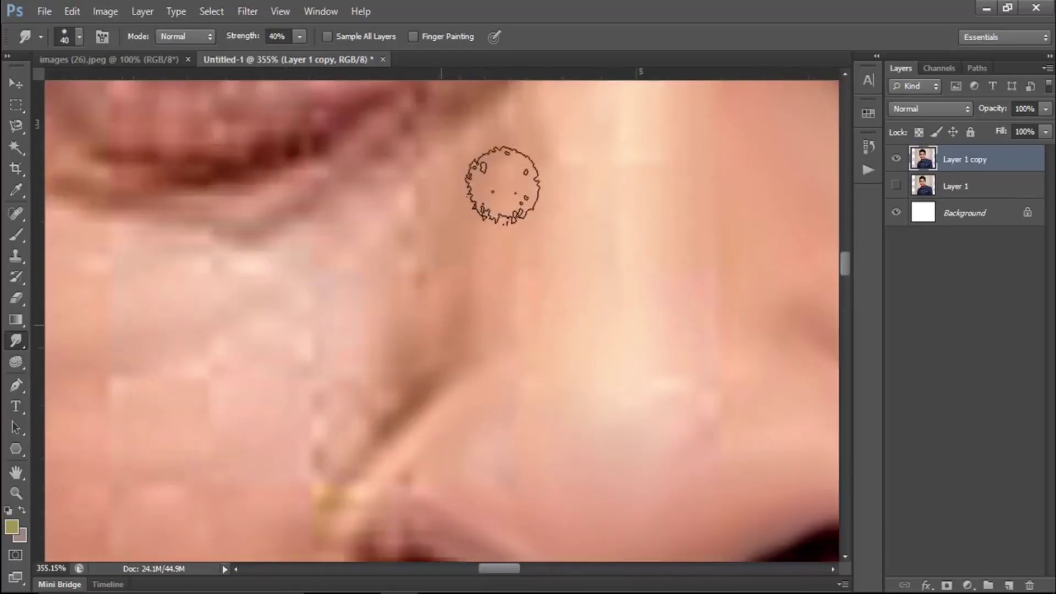
pyautogui.scroll(3, 514, 189)
pyautogui.scroll(-1, 566, 235)
pyautogui.scroll(1, 582, 309)
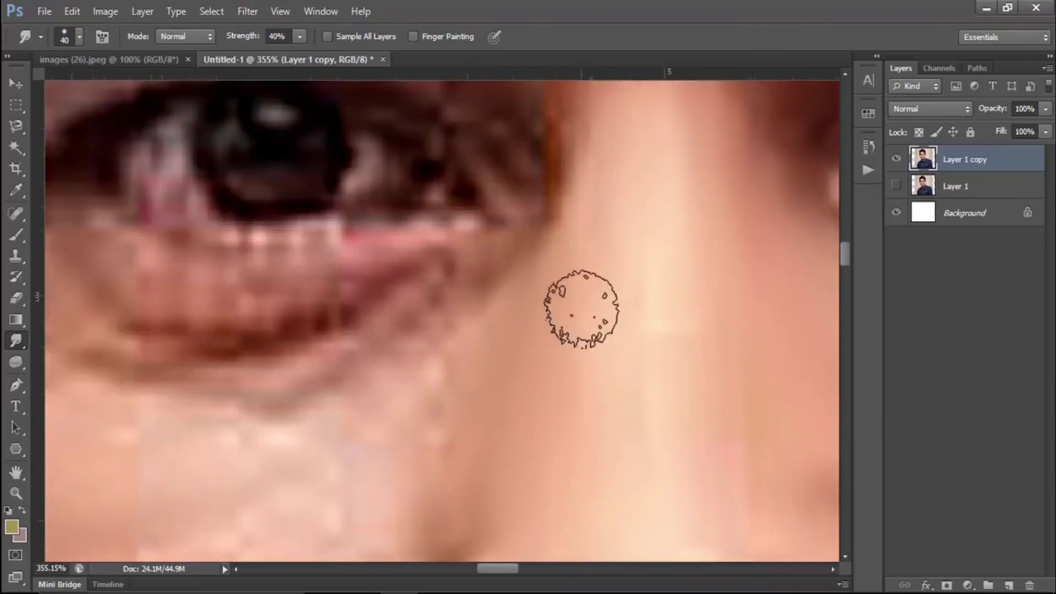
pyautogui.scroll(-2, 581, 309)
pyautogui.hscroll(-2, 581, 310)
pyautogui.scroll(-2, 584, 318)
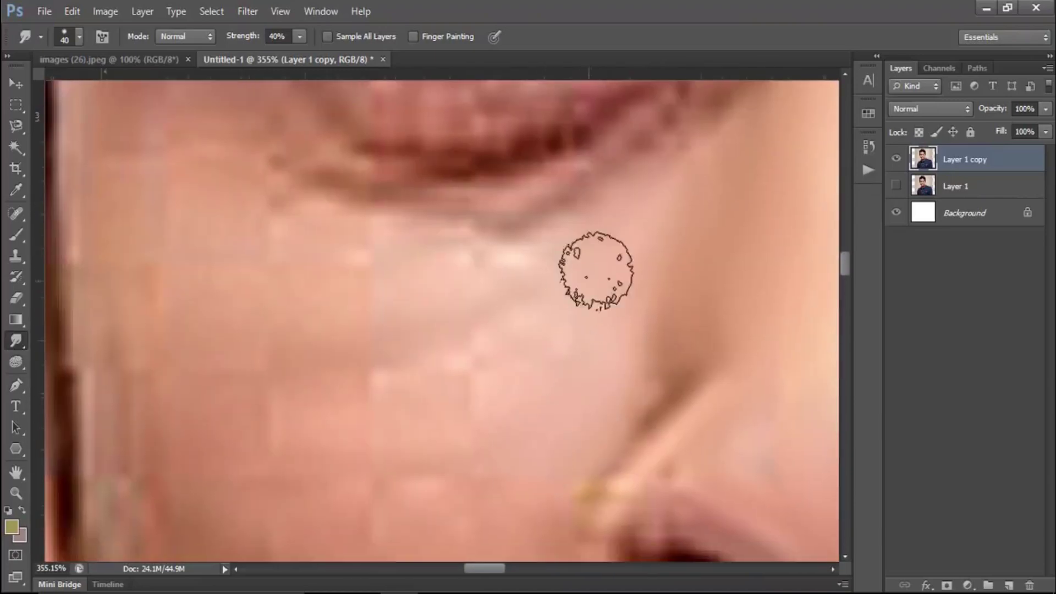
pyautogui.scroll(-2, 484, 338)
pyautogui.hscroll(2, 483, 338)
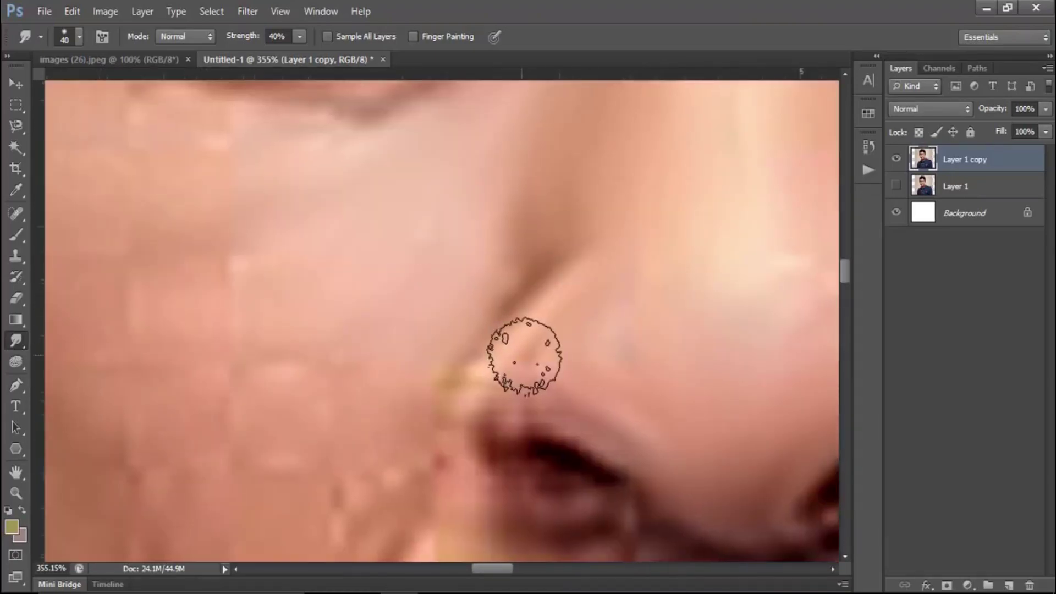
pyautogui.scroll(-1, 536, 245)
pyautogui.hscroll(-2, 537, 245)
pyautogui.press(']')
pyautogui.press(']')
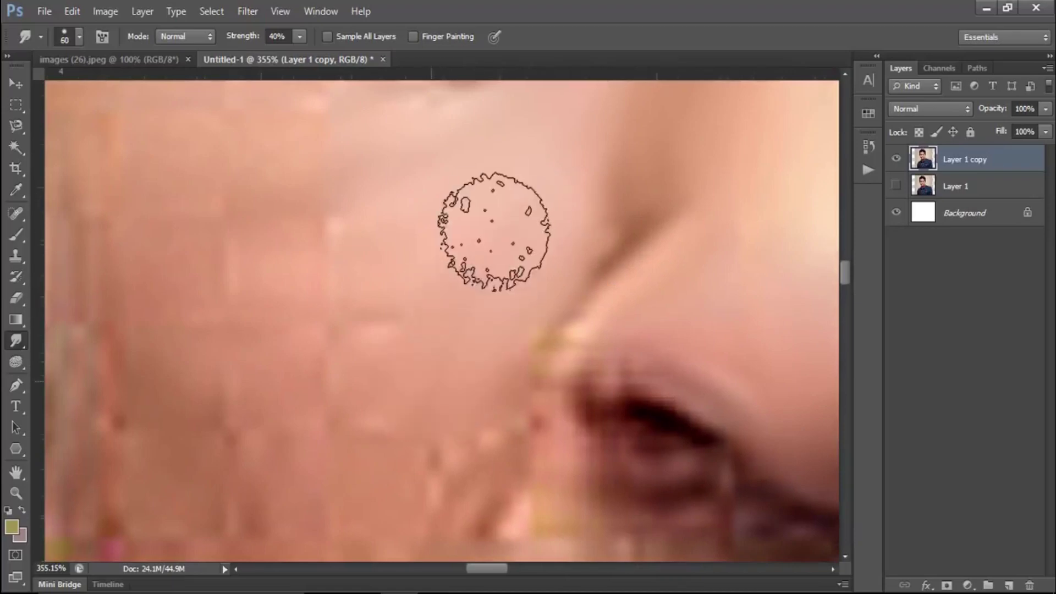
pyautogui.scroll(-5, 418, 275)
pyautogui.scroll(3, 354, 254)
# Step: Frame the cheek at 271% zoom and enlarge the Smudge brush from 35 to 50
pyautogui.scroll(-1, 502, 278)
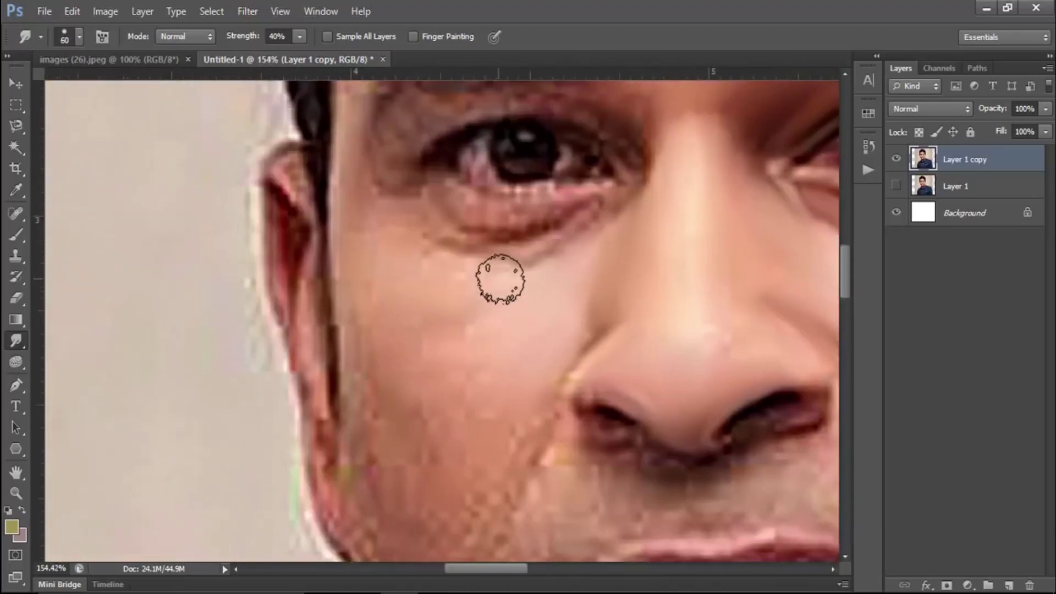
pyautogui.scroll(3, 389, 325)
pyautogui.scroll(-2, 356, 309)
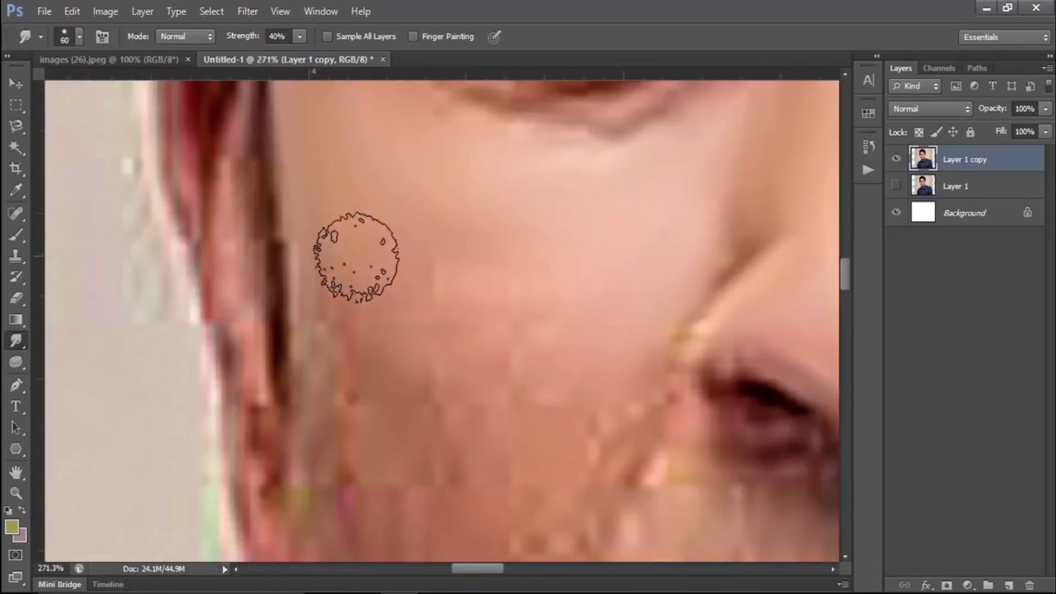
pyautogui.scroll(-1, 566, 342)
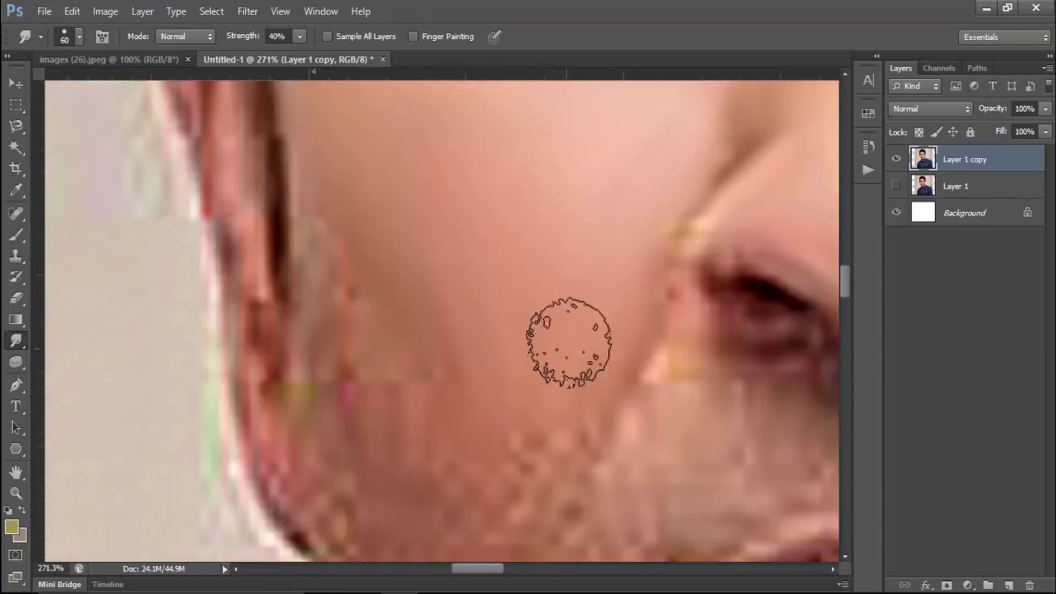
pyautogui.scroll(-1, 582, 236)
pyautogui.scroll(-1, 495, 248)
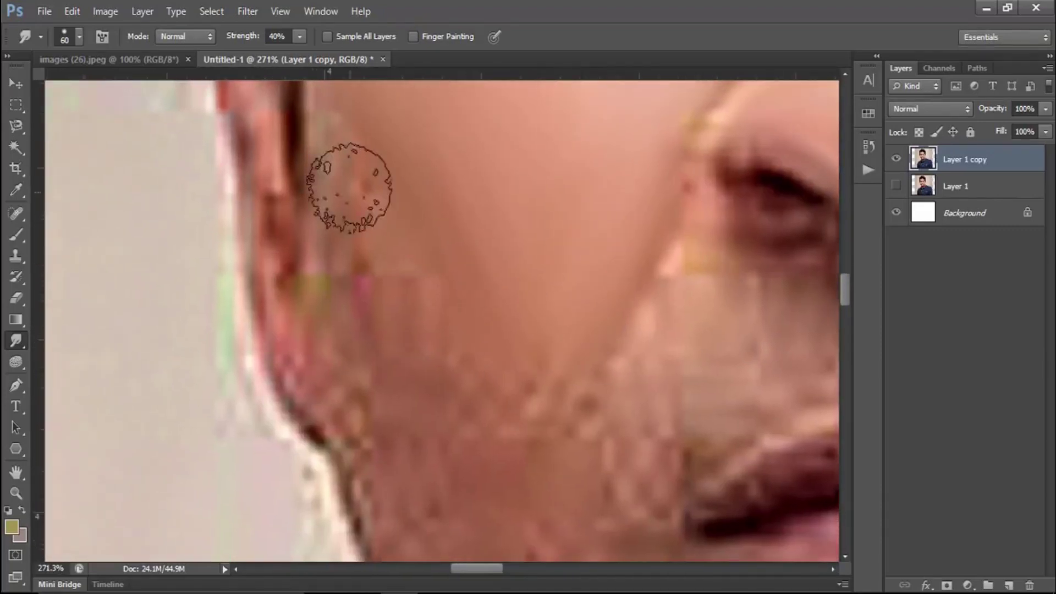
pyautogui.scroll(-1, 457, 406)
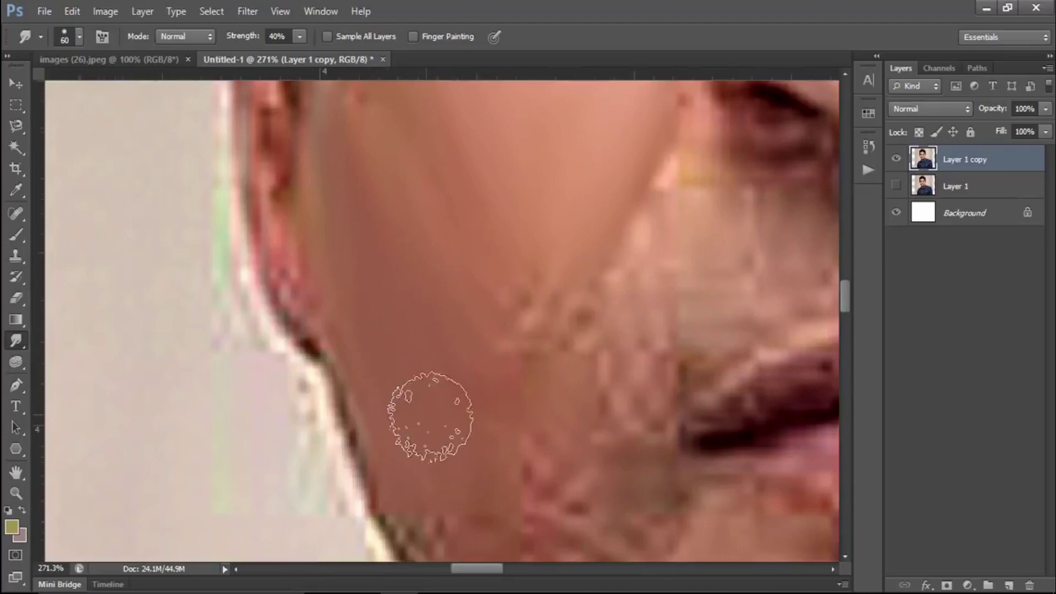
pyautogui.scroll(2, 443, 235)
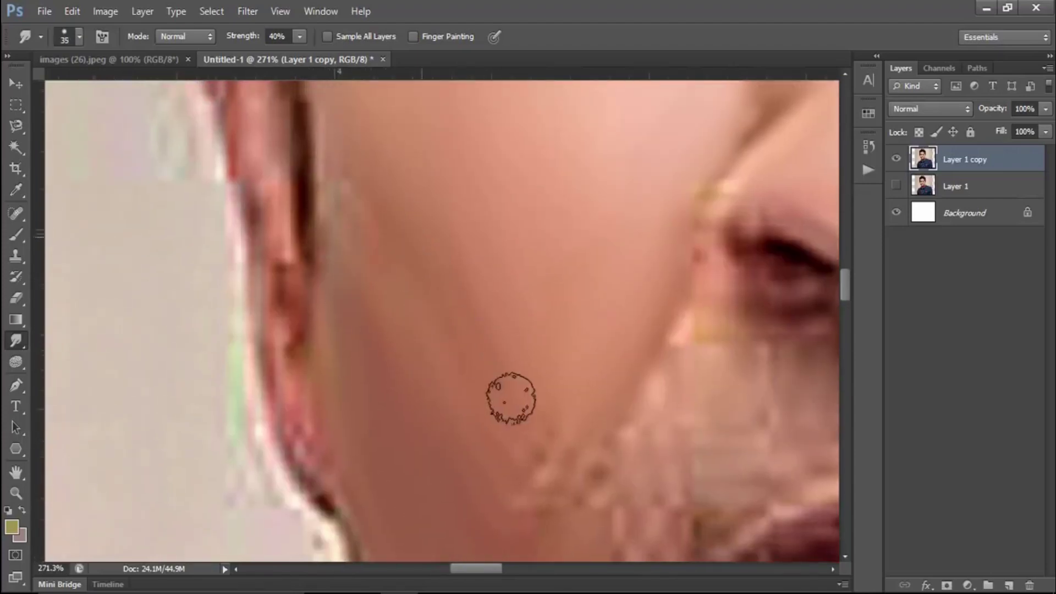
pyautogui.scroll(-1, 523, 283)
pyautogui.scroll(1, 441, 243)
pyautogui.press(']')
pyautogui.press(']')
pyautogui.press(']')
pyautogui.scroll(-2, 581, 305)
# Step: Smudge the cheek beside the mouth and the smile line smooth
pyautogui.moveTo(581, 305); pyautogui.dragTo(464, 408)
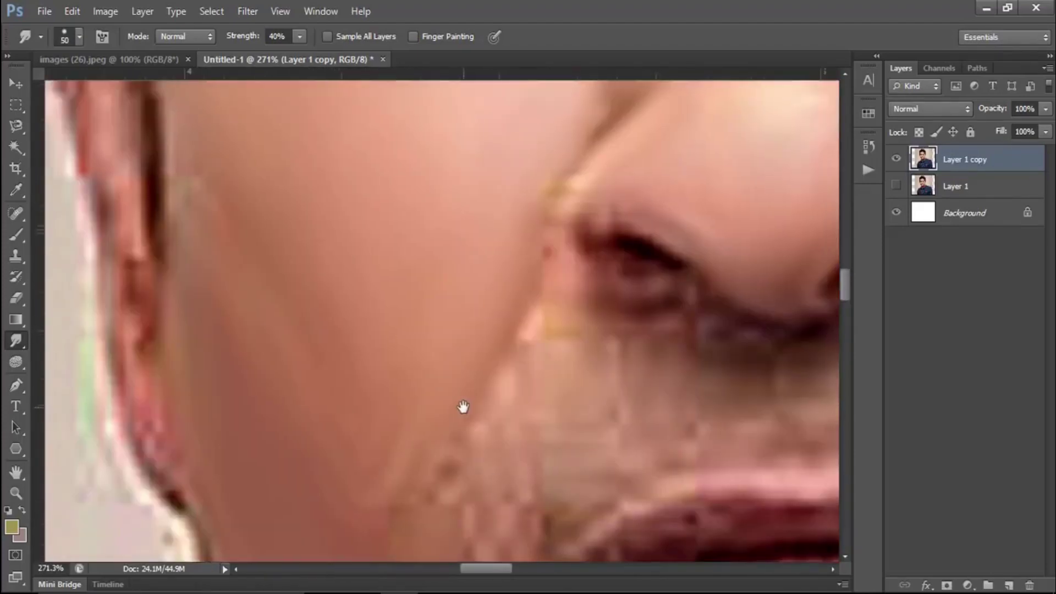
pyautogui.moveTo(554, 358); pyautogui.dragTo(401, 354)
pyautogui.moveTo(390, 417); pyautogui.dragTo(471, 387)
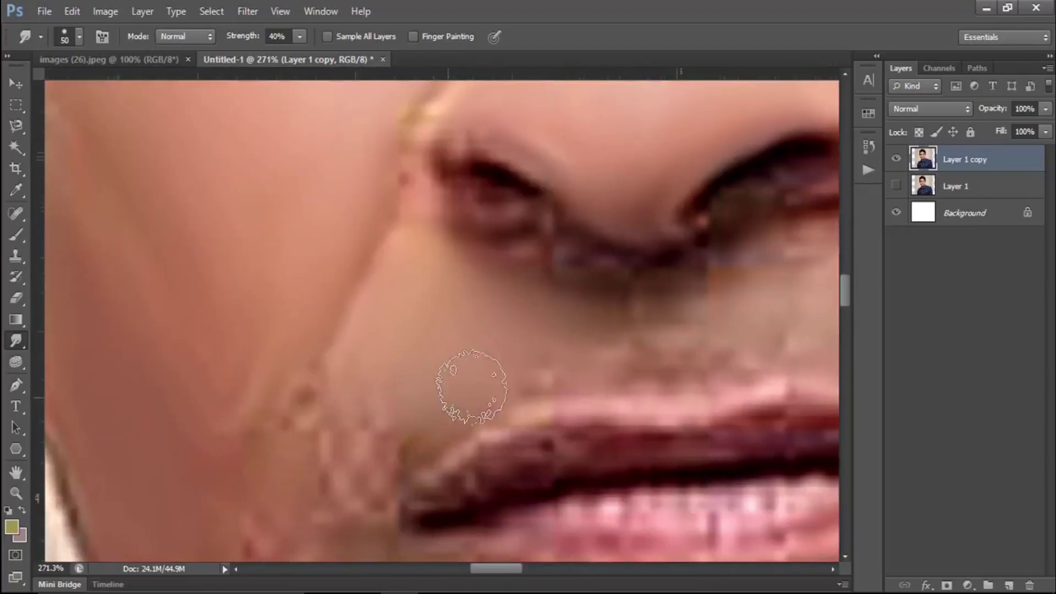
pyautogui.moveTo(359, 404); pyautogui.dragTo(540, 362)
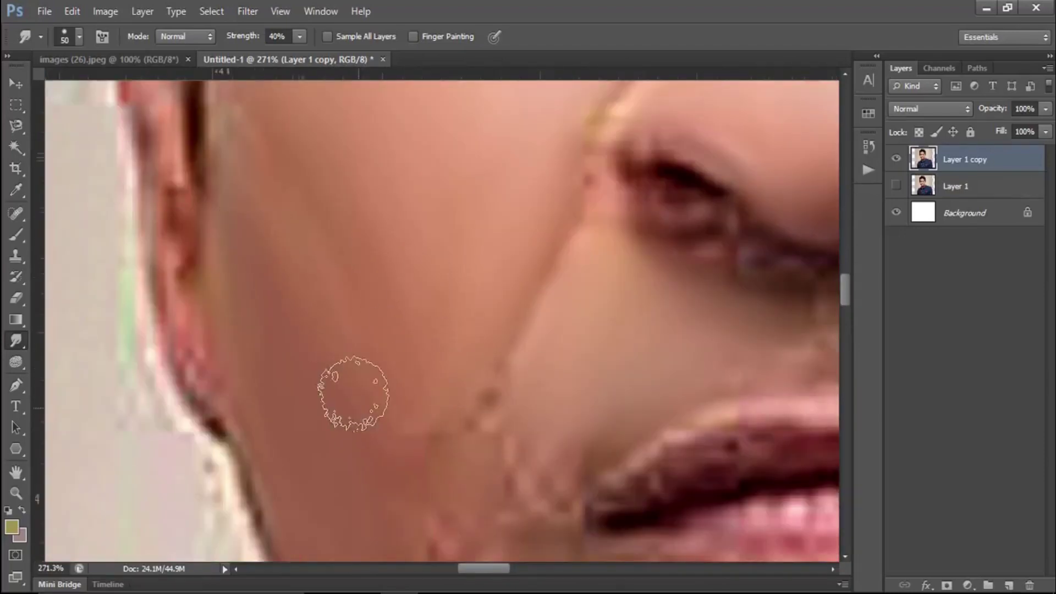
# Step: Smudge away the dark spots along the cheek fold, then shrink the brush to 45
pyautogui.scroll(-2, 350, 341)
pyautogui.scroll(-2, 316, 318)
pyautogui.scroll(-1, 330, 357)
pyautogui.hscroll(2, 330, 358)
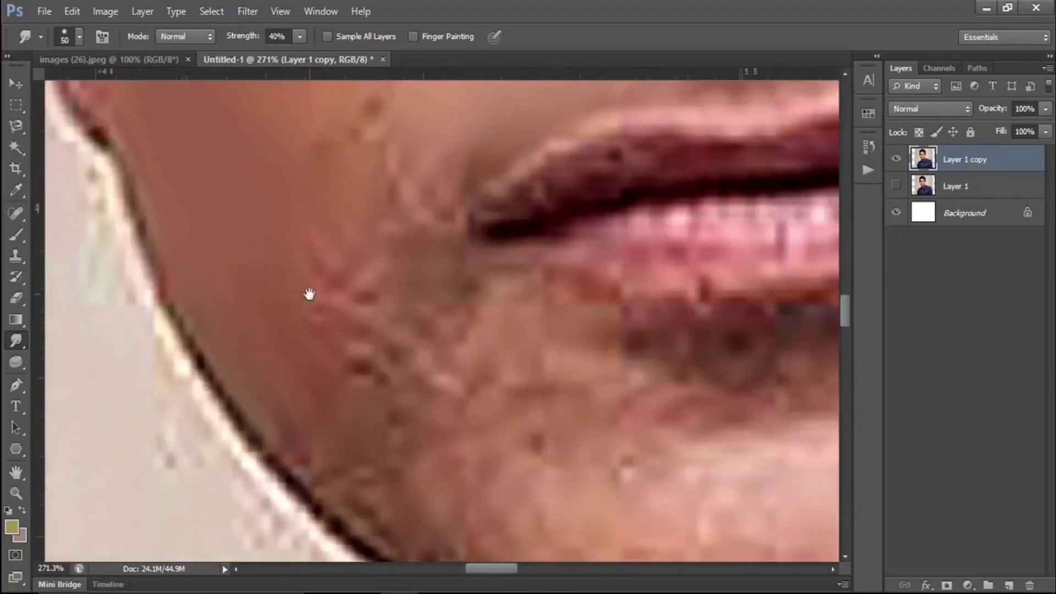
pyautogui.scroll(2, 313, 288)
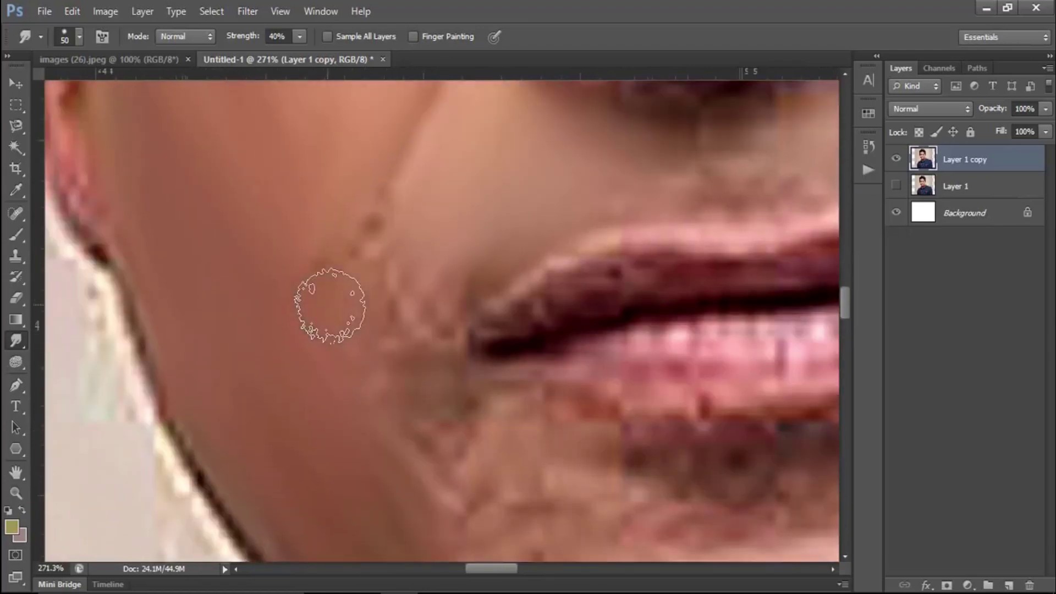
pyautogui.scroll(2, 385, 248)
pyautogui.moveTo(374, 289)
pyautogui.mouseDown()
pyautogui.moveTo(349, 318)
pyautogui.moveTo(420, 330)
pyautogui.mouseUp()
pyautogui.press('[')
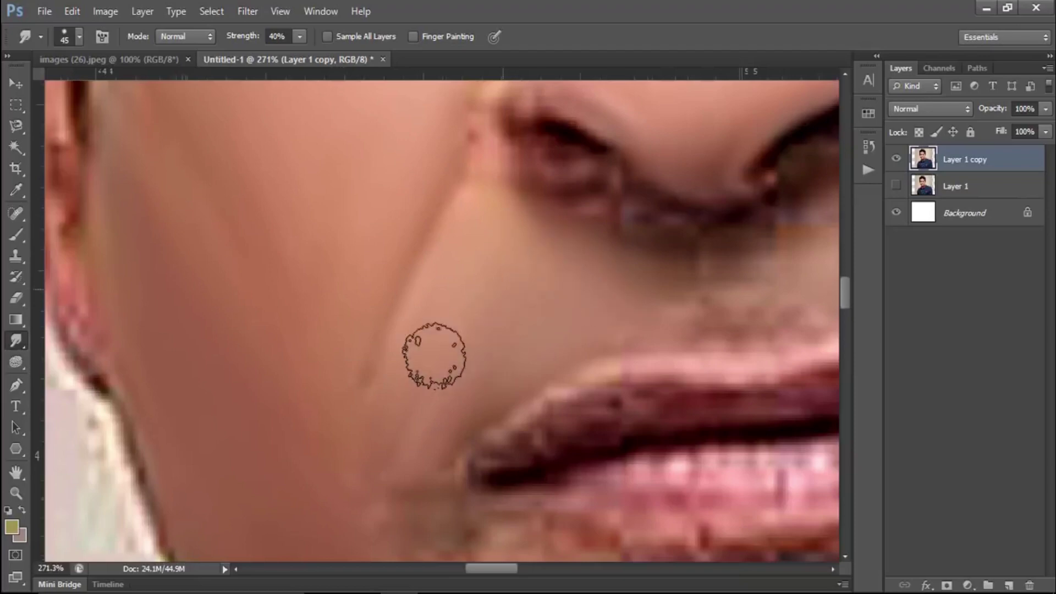
pyautogui.scroll(2, 177, 165)
pyautogui.hscroll(-5, 465, 377)
pyautogui.scroll(1, 465, 377)
# Step: Smear the lower-eyelid skin and blend its darker shadow streak
pyautogui.scroll(1, 479, 422)
pyautogui.hscroll(2, 479, 422)
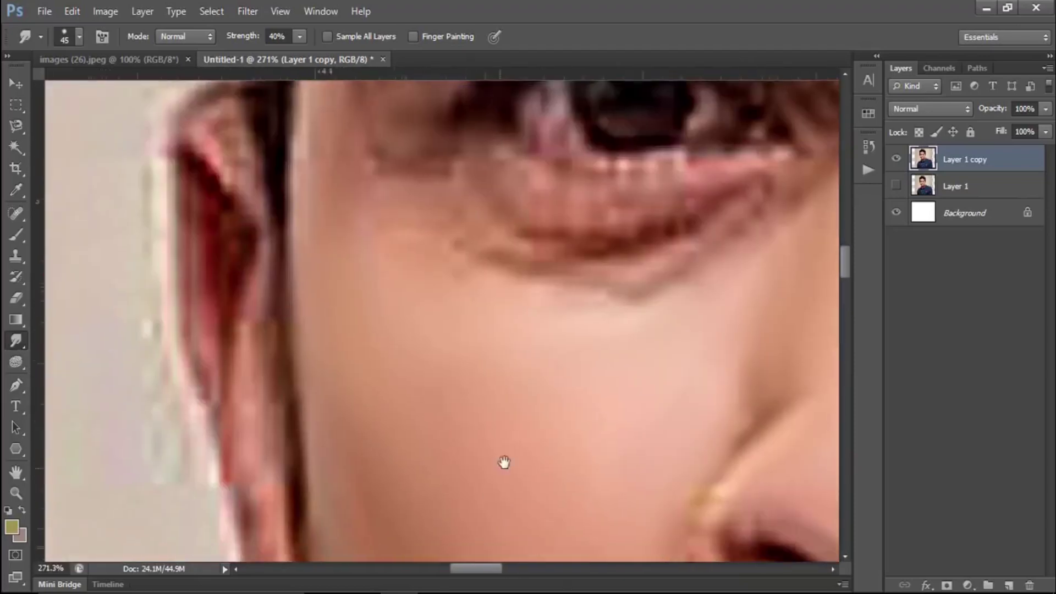
pyautogui.scroll(1, 502, 460)
pyautogui.hscroll(2, 503, 460)
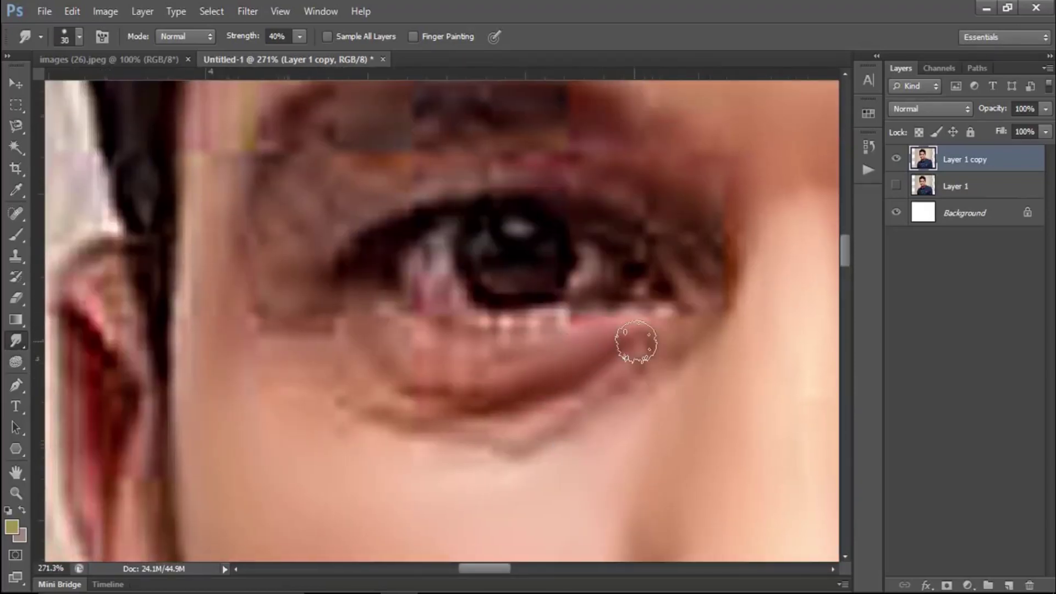
pyautogui.moveTo(636, 342)
pyautogui.mouseDown()
pyautogui.moveTo(532, 372)
pyautogui.moveTo(512, 428)
pyautogui.mouseUp()
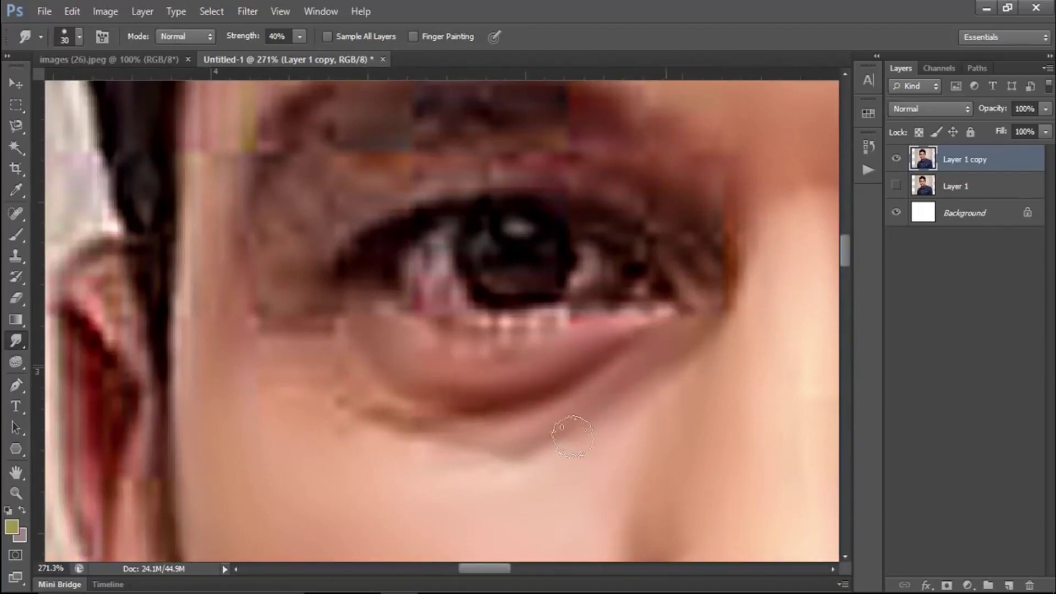
pyautogui.scroll(1, 433, 291)
pyautogui.hscroll(-1, 433, 291)
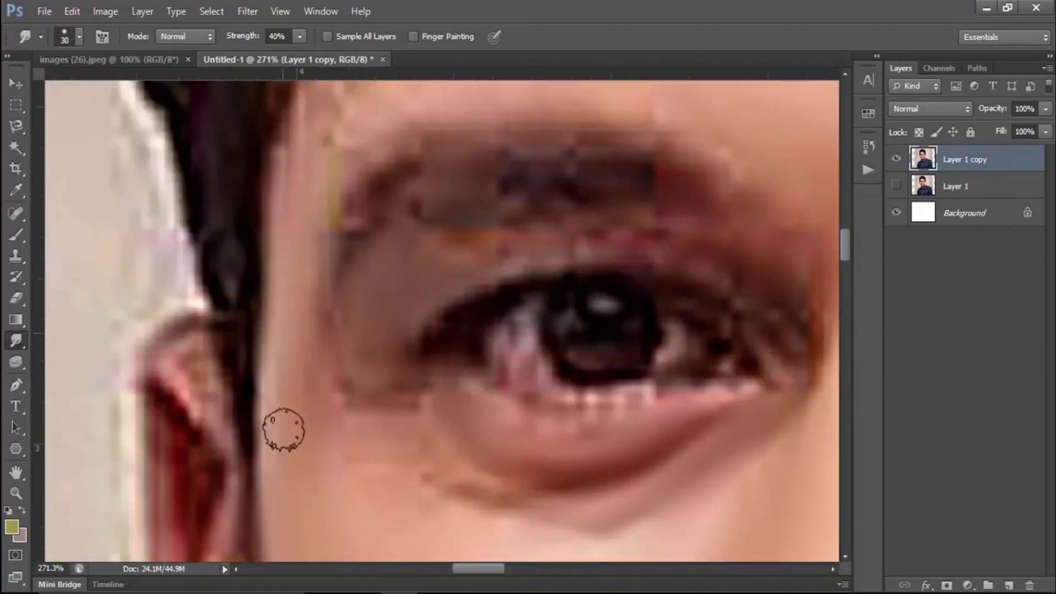
pyautogui.scroll(-2, 439, 351)
pyautogui.moveTo(491, 390); pyautogui.dragTo(622, 402)
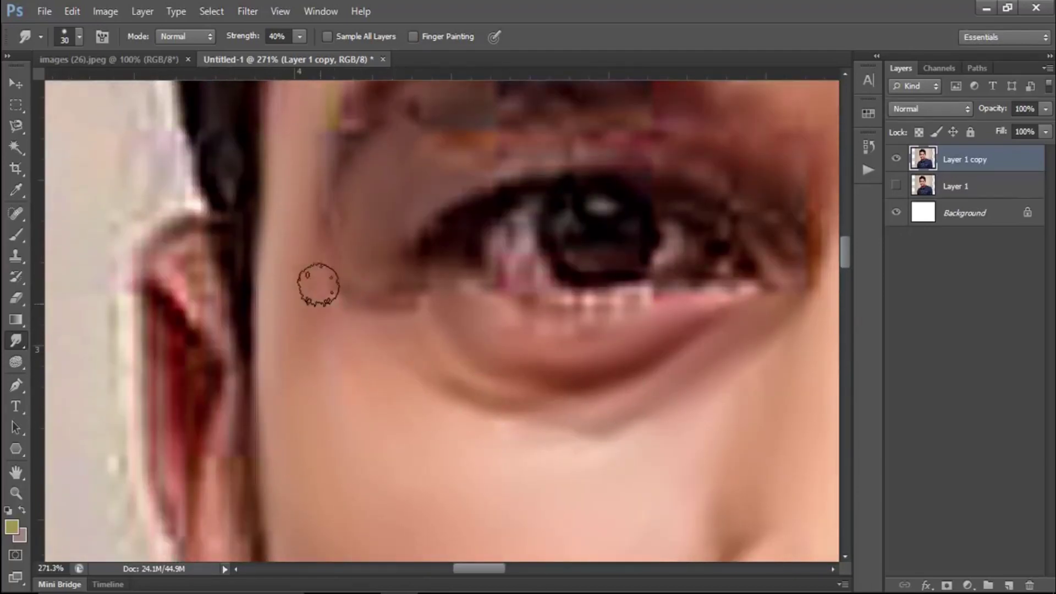
# Step: Enlarge the brush to 45, move up toward the eyebrow, and smooth the eyelid's white speckles
pyautogui.scroll(5, 363, 251)
pyautogui.press(']')
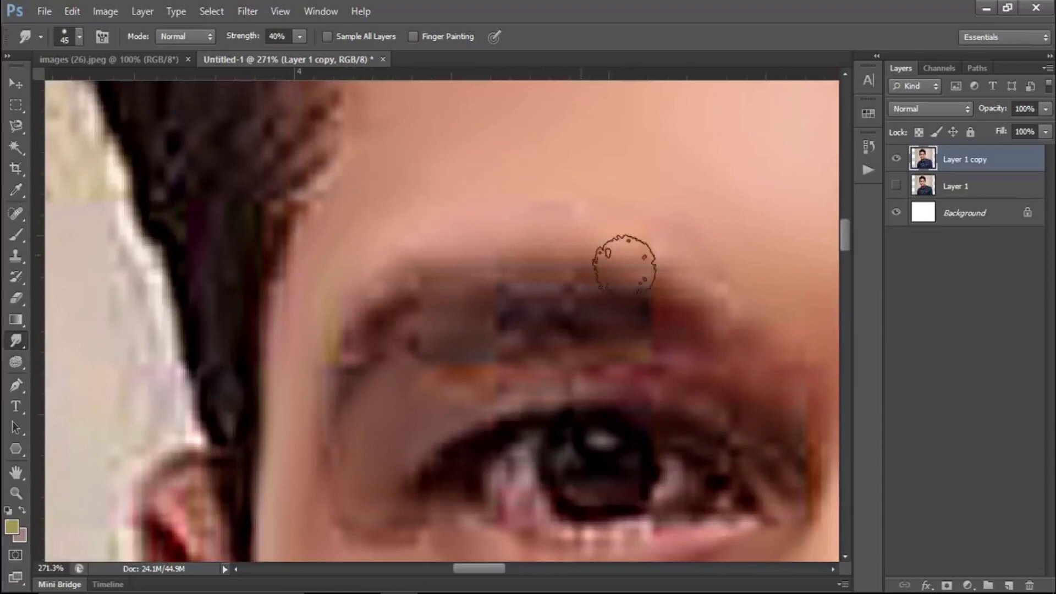
pyautogui.moveTo(685, 375); pyautogui.dragTo(502, 243)
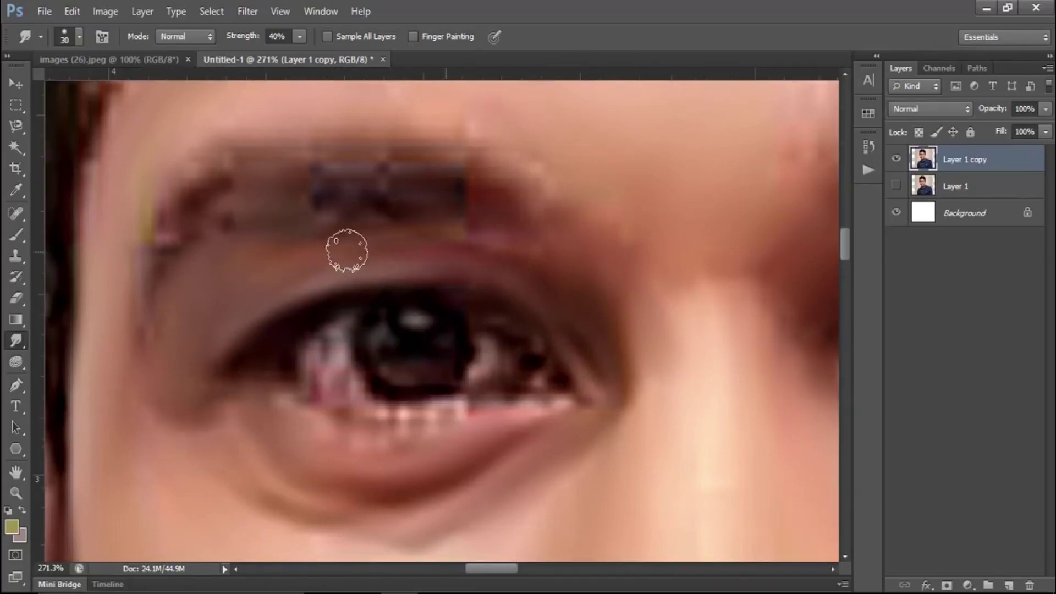
pyautogui.moveTo(389, 426); pyautogui.dragTo(312, 439)
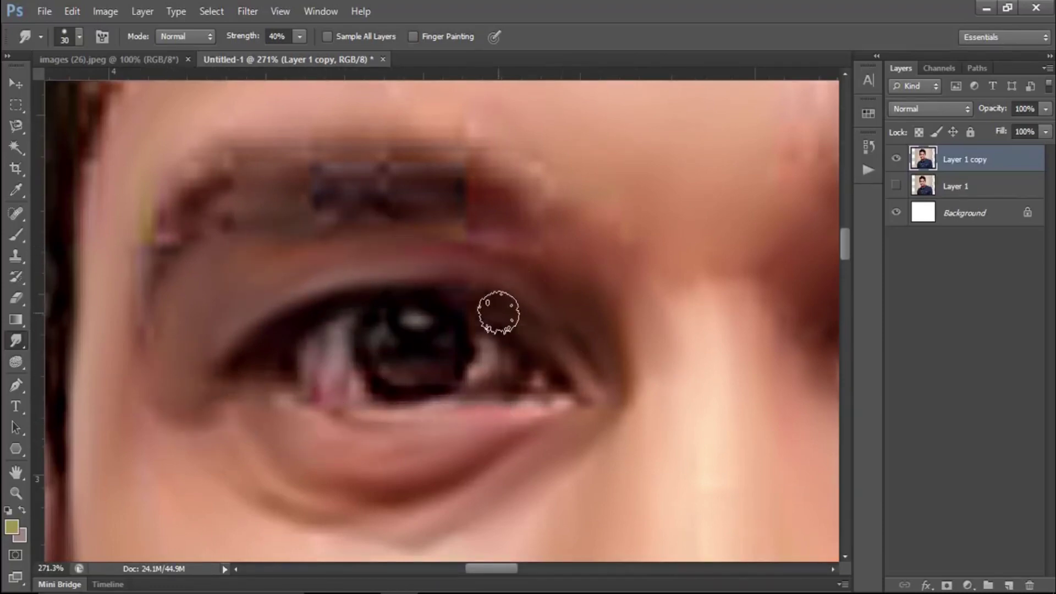
pyautogui.scroll(-5, 570, 353)
pyautogui.scroll(-3, 582, 325)
# Step: Smooth the seam and streaks under the eye, then enlarge the brush to 50
pyautogui.scroll(8, 722, 216)
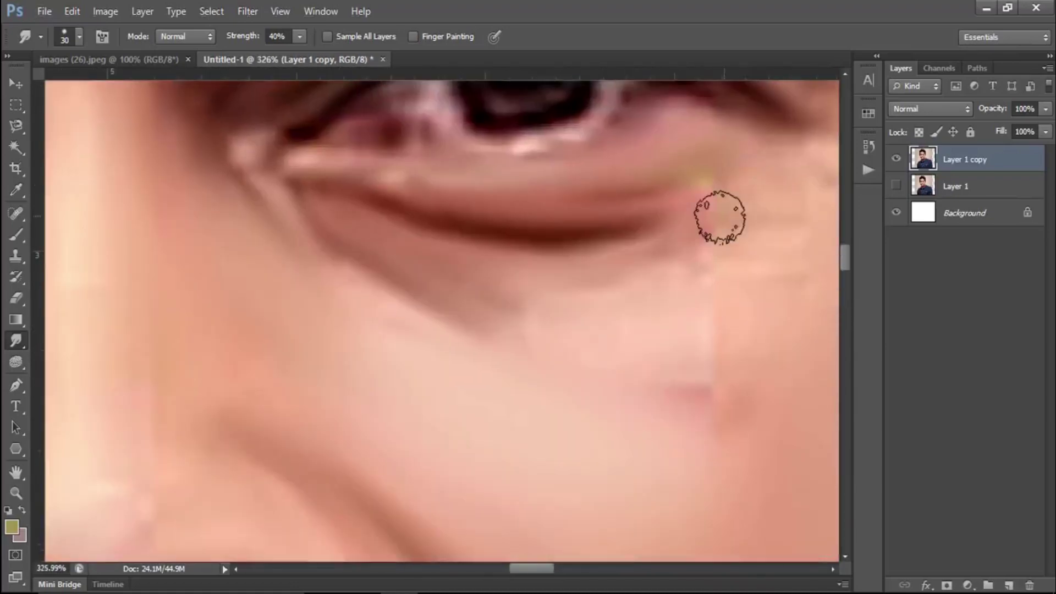
pyautogui.scroll(2, 476, 233)
pyautogui.moveTo(477, 234)
pyautogui.mouseDown()
pyautogui.moveTo(523, 306)
pyautogui.moveTo(578, 306)
pyautogui.moveTo(686, 208)
pyautogui.mouseUp()
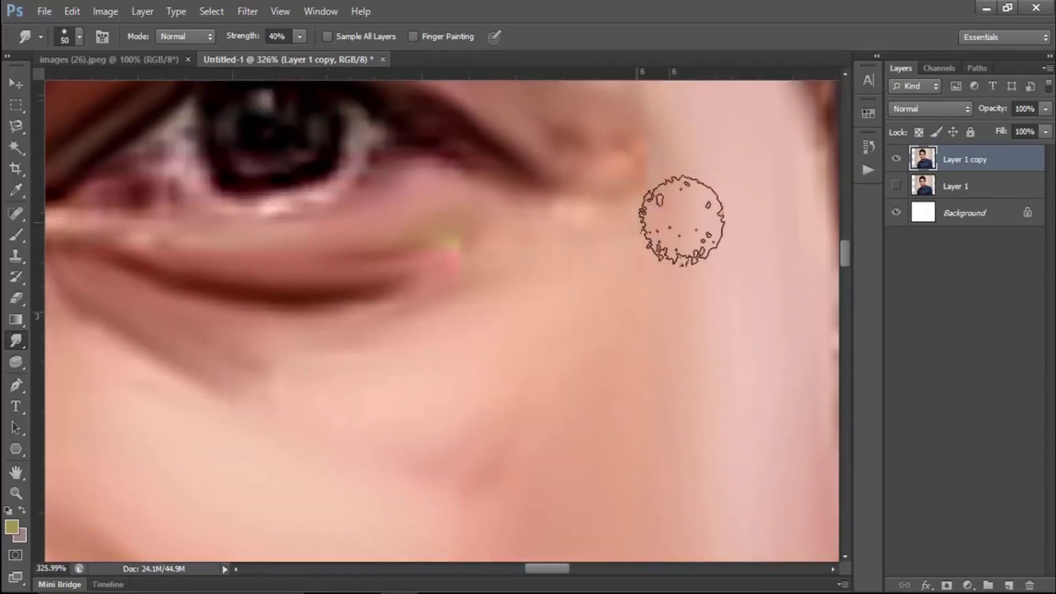
pyautogui.press(']')
pyautogui.press(']')
pyautogui.scroll(-2, 493, 228)
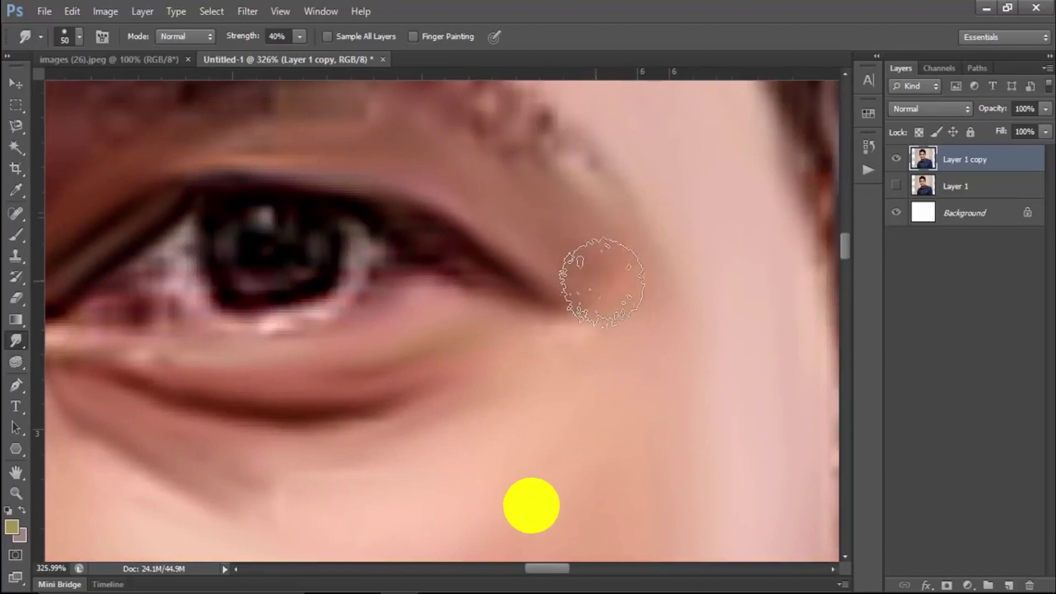
pyautogui.scroll(2, 597, 282)
# Step: Reposition over the whole face and blend the cheek skin along the jawline
pyautogui.moveTo(619, 221); pyautogui.dragTo(636, 193)
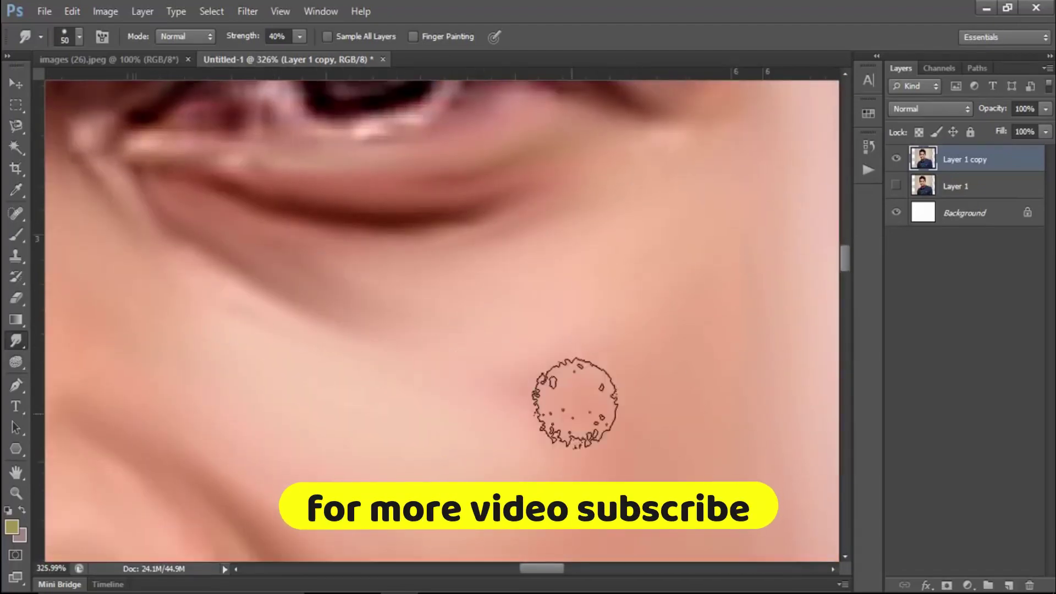
pyautogui.scroll(-2, 660, 294)
pyautogui.scroll(-3, 595, 335)
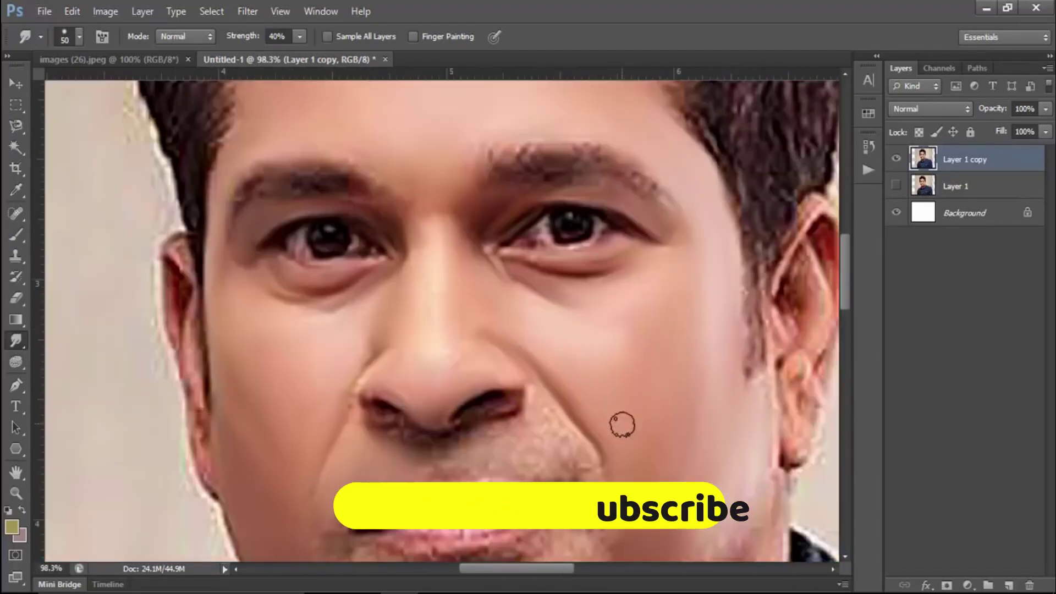
pyautogui.moveTo(622, 424); pyautogui.dragTo(659, 299)
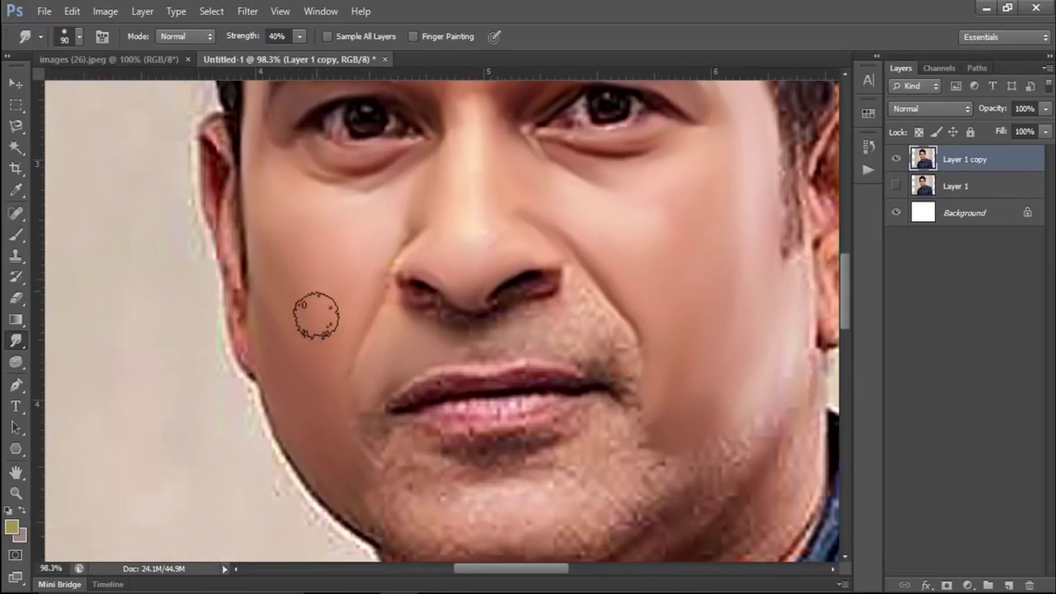
pyautogui.scroll(-2, 692, 366)
pyautogui.scroll(-1, 613, 442)
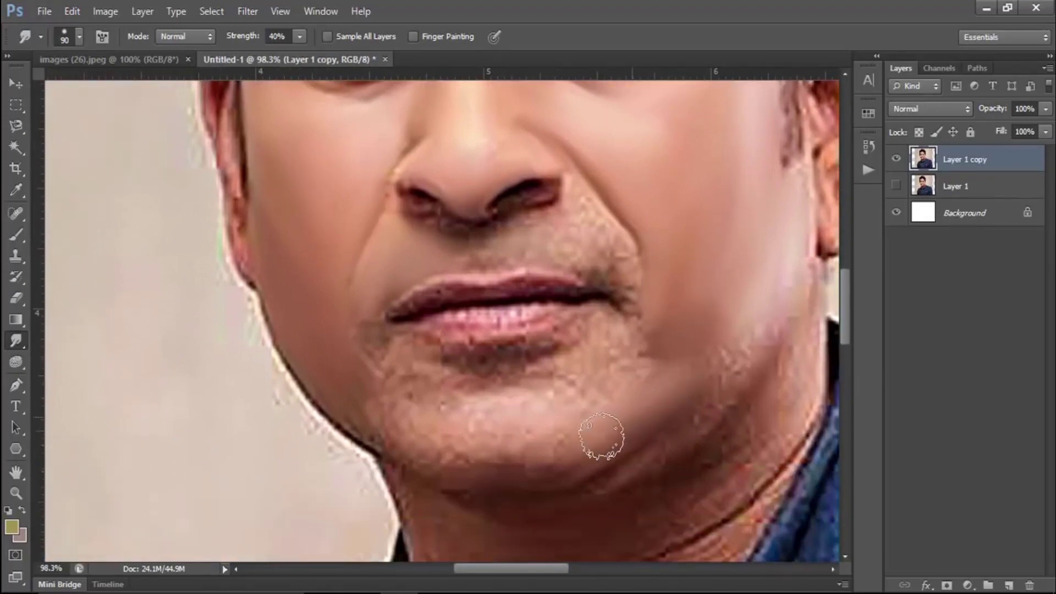
pyautogui.scroll(2, 736, 363)
pyautogui.hscroll(4, 635, 370)
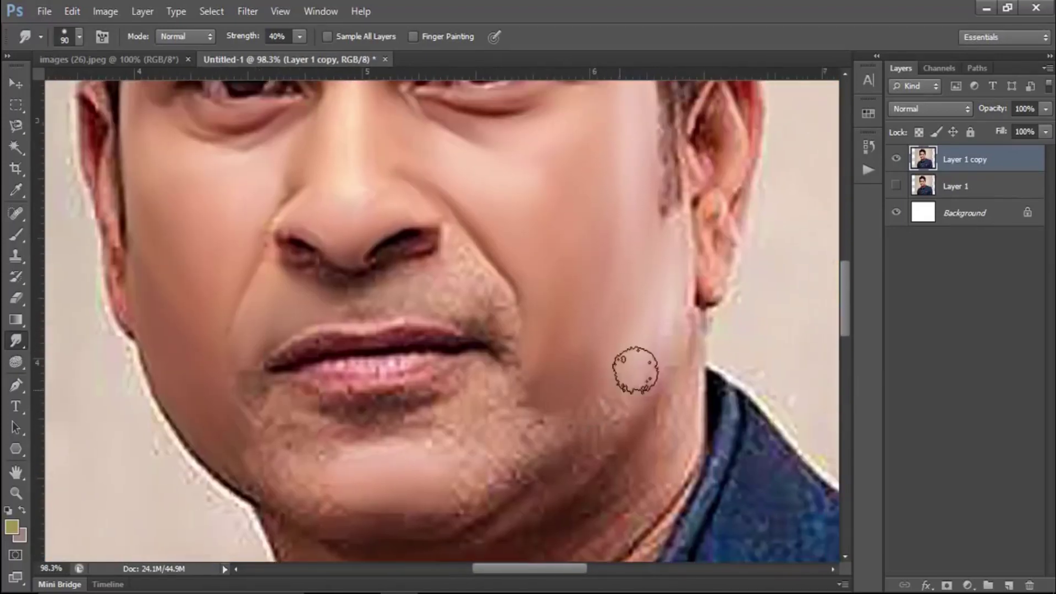
pyautogui.moveTo(629, 407); pyautogui.dragTo(664, 337)
pyautogui.scroll(3, 406, 177)
# Step: Resize the Smudge brush to 70, then 90, while repositioning over the face
pyautogui.press('[')
pyautogui.press('[')
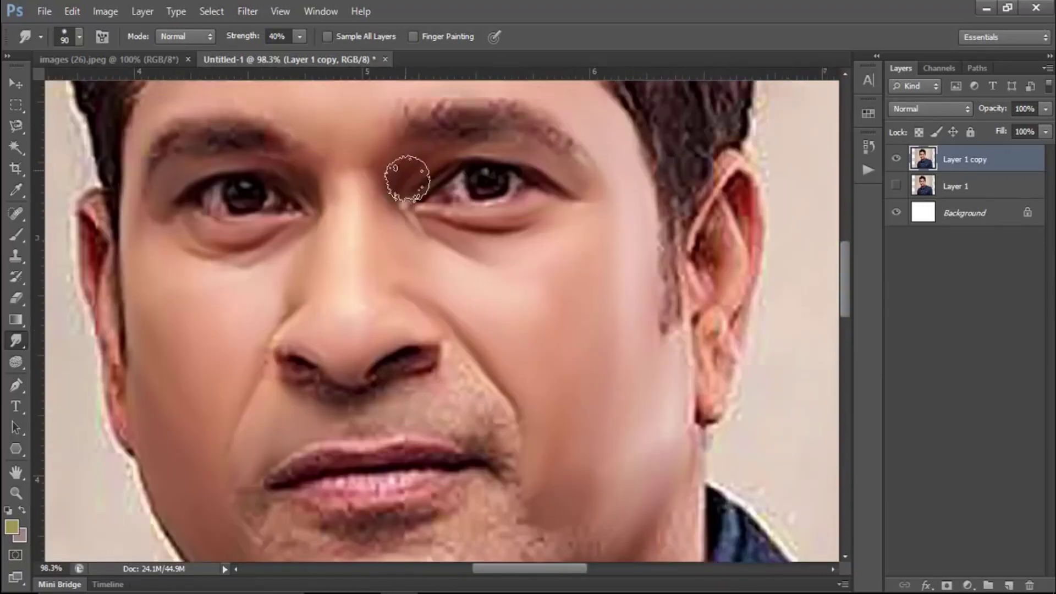
pyautogui.scroll(1, 346, 228)
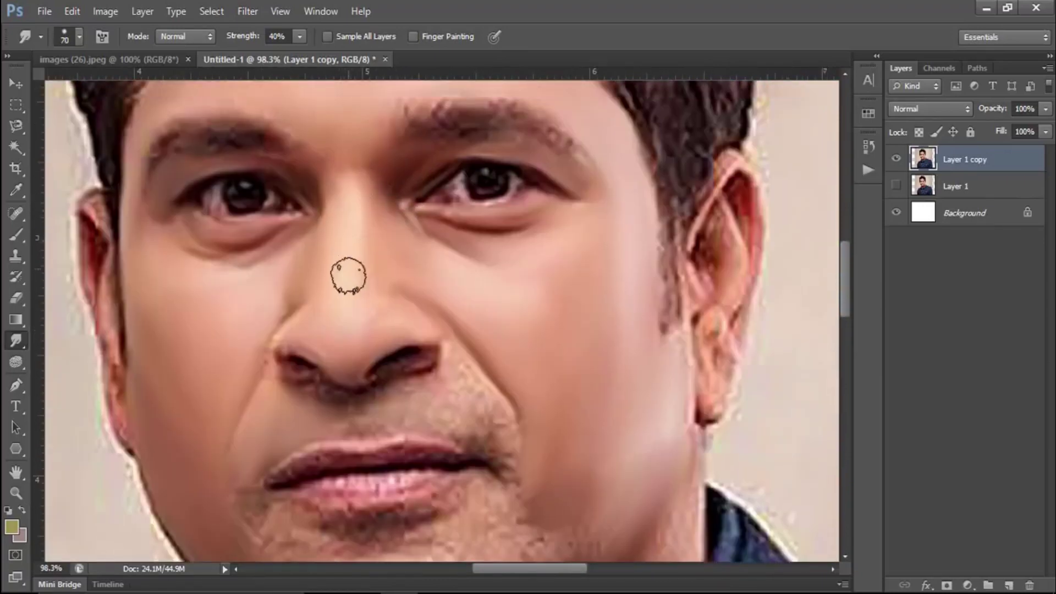
pyautogui.scroll(3, 348, 275)
pyautogui.scroll(3, 264, 238)
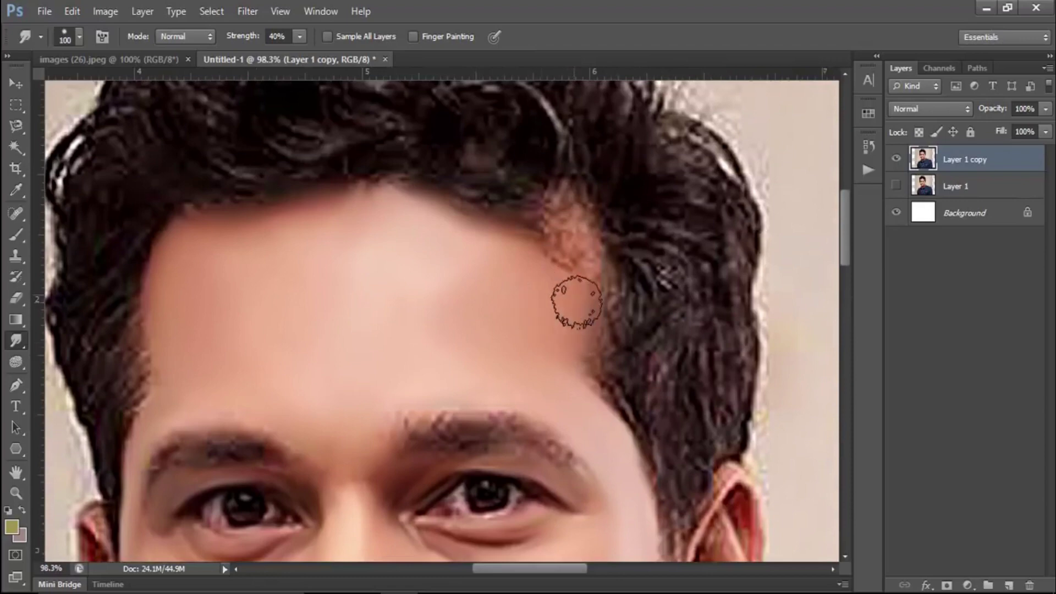
pyautogui.scroll(-4, 577, 302)
pyautogui.press('[')
pyautogui.scroll(-6, 556, 334)
pyautogui.keyDown('alt'); pyautogui.scroll(5, 507, 354); pyautogui.keyUp('alt')
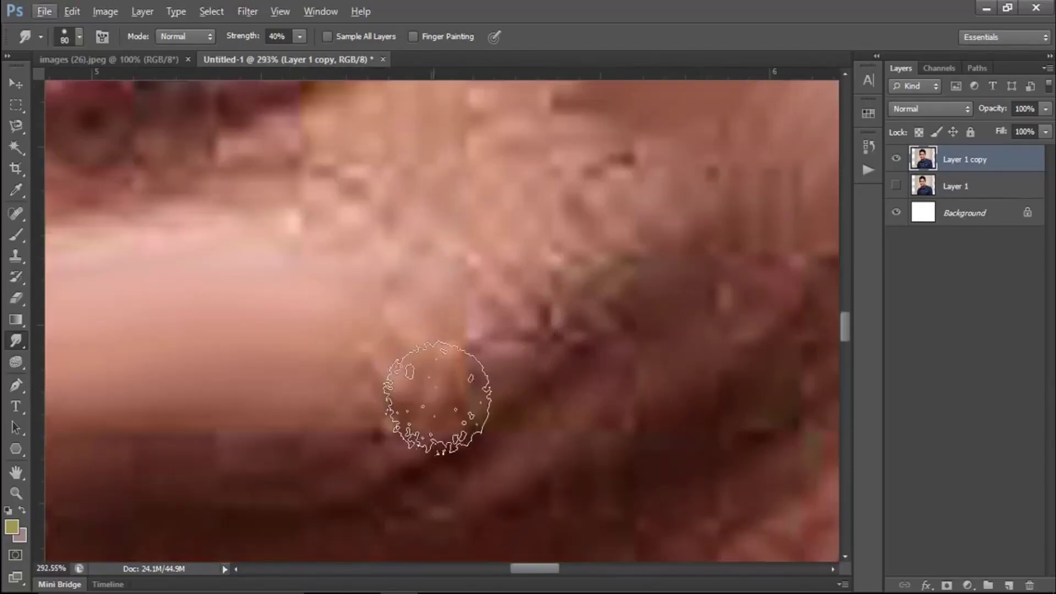
# Step: At brush size 50, smudge the dark lip boundary into a smooth gradient
pyautogui.press('[')
pyautogui.press('[')
pyautogui.press('[')
pyautogui.hscroll(-5, 478, 342)
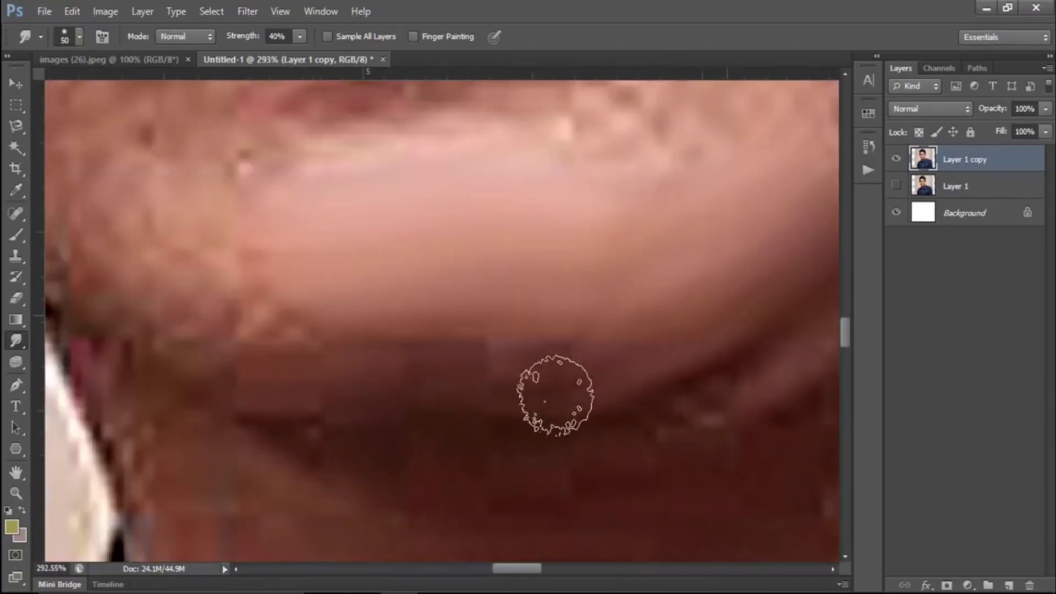
pyautogui.moveTo(555, 395)
pyautogui.mouseDown()
pyautogui.moveTo(326, 349)
pyautogui.moveTo(530, 319)
pyautogui.moveTo(628, 330)
pyautogui.moveTo(490, 320)
pyautogui.mouseUp()
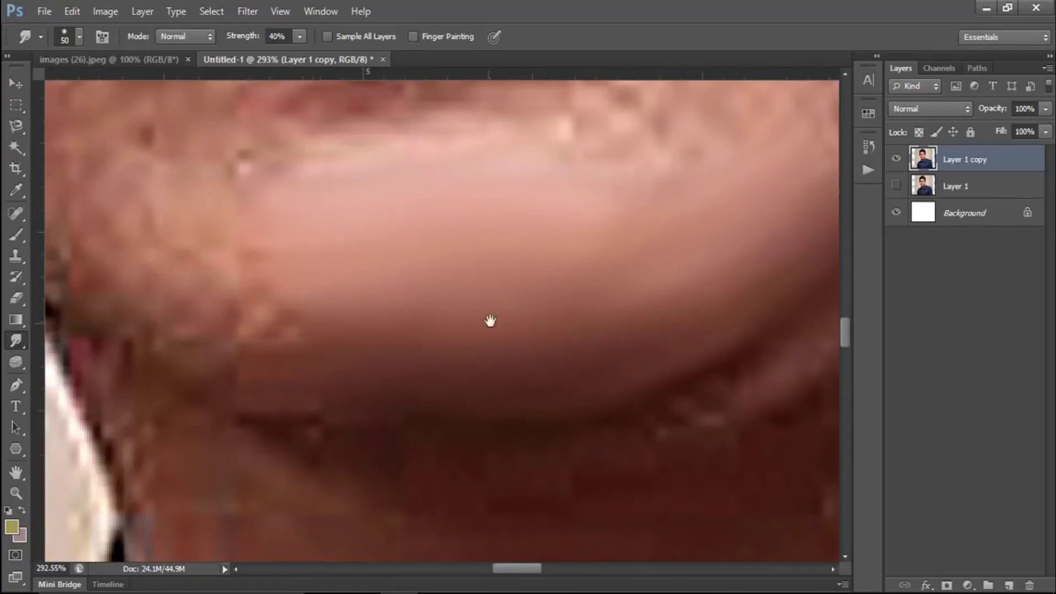
pyautogui.hscroll(-2, 490, 321)
pyautogui.scroll(-1, 426, 285)
pyautogui.hscroll(-2, 430, 284)
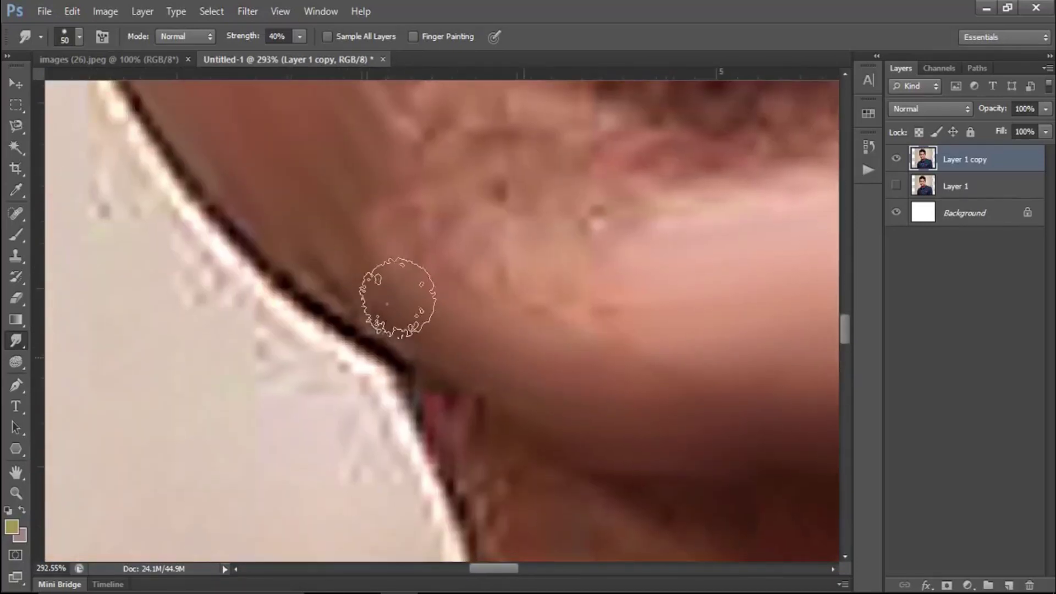
pyautogui.scroll(3, 400, 293)
pyautogui.hscroll(2, 497, 446)
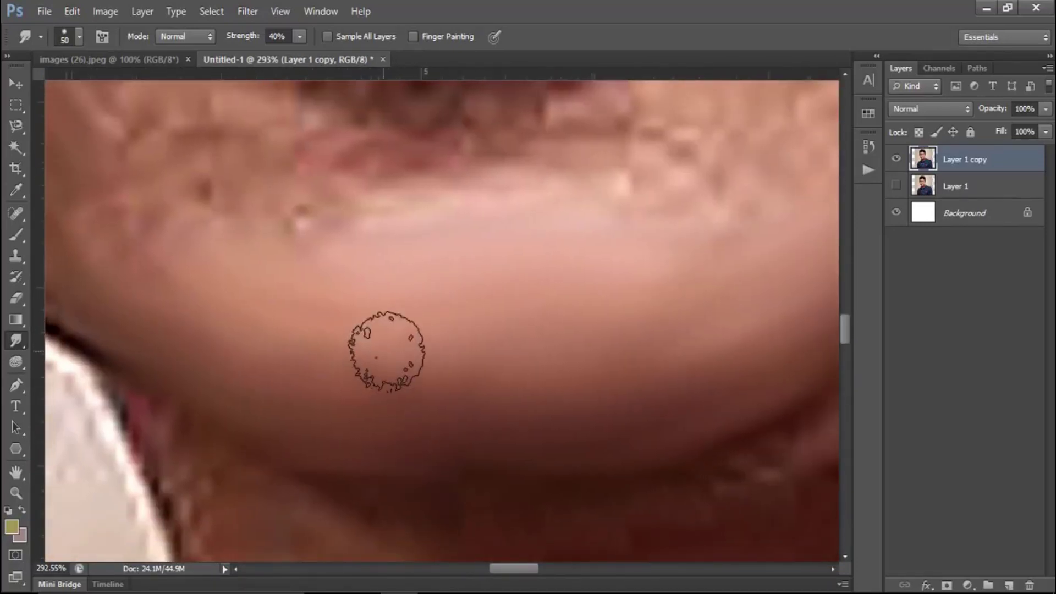
# Step: Resize the brush to 70, then 45, and smooth the blocky skin below and right of the lower lip
pyautogui.press(']')
pyautogui.press(']')
pyautogui.scroll(2, 358, 308)
pyautogui.hscroll(-2, 357, 308)
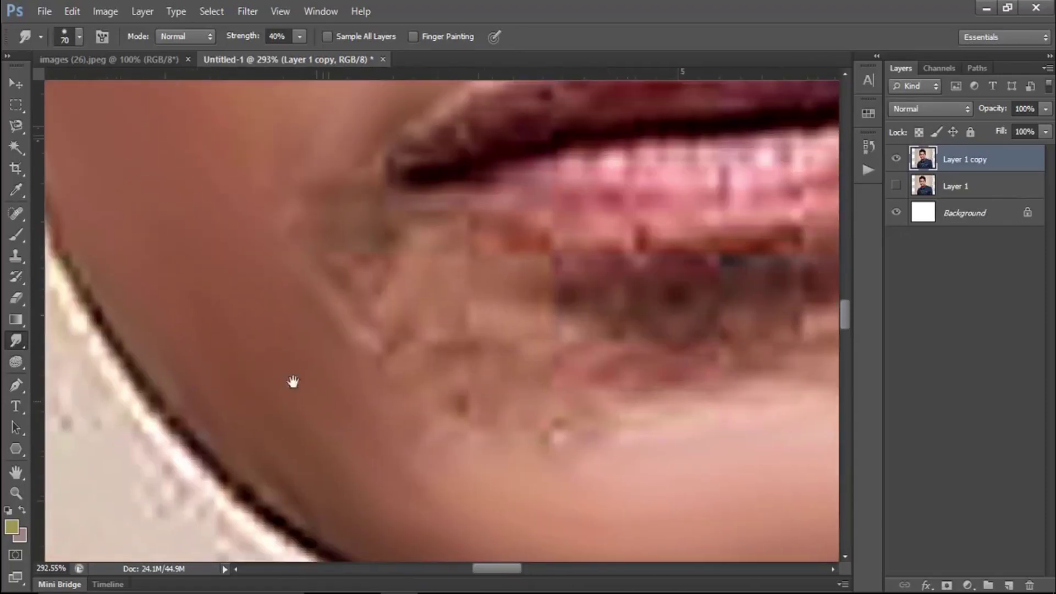
pyautogui.scroll(2, 286, 374)
pyautogui.hscroll(3, 248, 366)
pyautogui.press('[')
pyautogui.press('[')
pyautogui.press('[')
pyautogui.moveTo(533, 418)
pyautogui.mouseDown()
pyautogui.moveTo(174, 283)
pyautogui.moveTo(229, 349)
pyautogui.moveTo(349, 401)
pyautogui.moveTo(286, 370)
pyautogui.mouseUp()
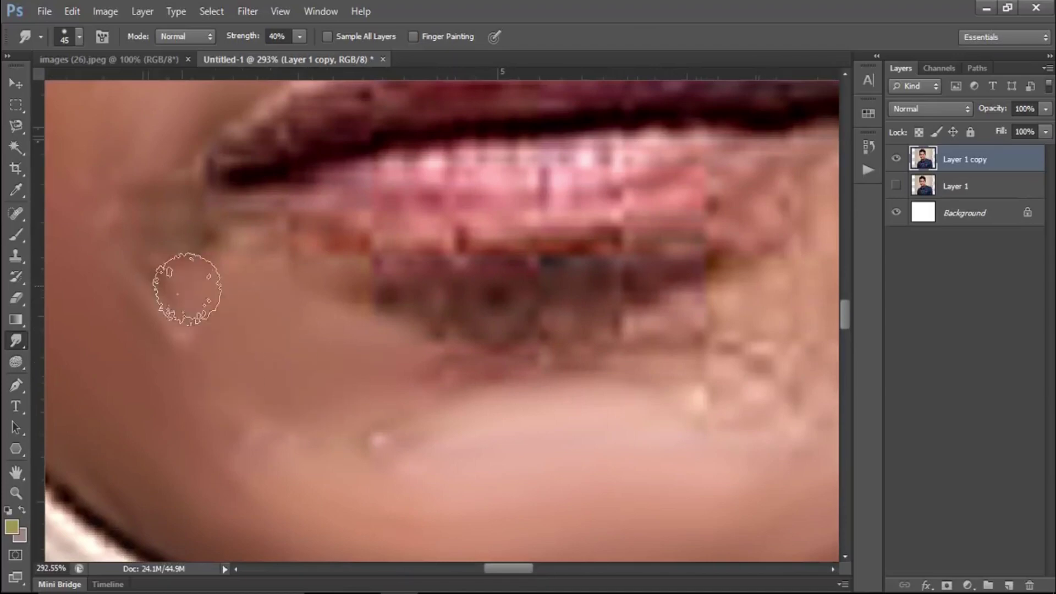
pyautogui.hscroll(3, 356, 306)
pyautogui.moveTo(438, 338)
pyautogui.mouseDown()
pyautogui.moveTo(502, 365)
pyautogui.moveTo(462, 358)
pyautogui.moveTo(660, 253)
pyautogui.moveTo(646, 249)
pyautogui.mouseUp()
# Step: Smooth away the dark right-cheek spots and, at size 50, the nose skin texture
pyautogui.scroll(-2, 646, 250)
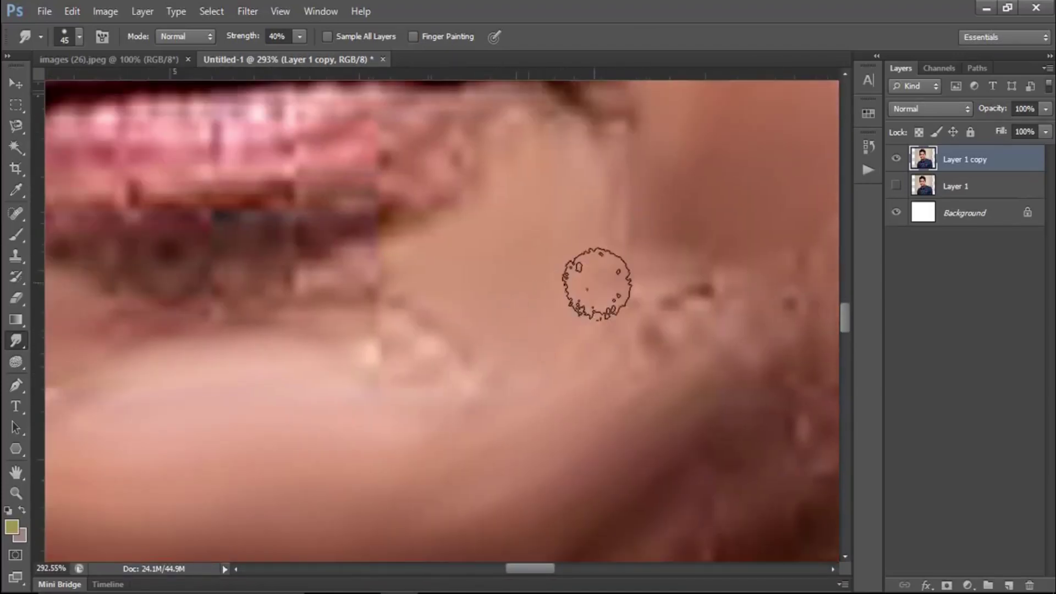
pyautogui.moveTo(597, 283)
pyautogui.mouseDown()
pyautogui.moveTo(695, 299)
pyautogui.moveTo(642, 349)
pyautogui.moveTo(640, 397)
pyautogui.mouseUp()
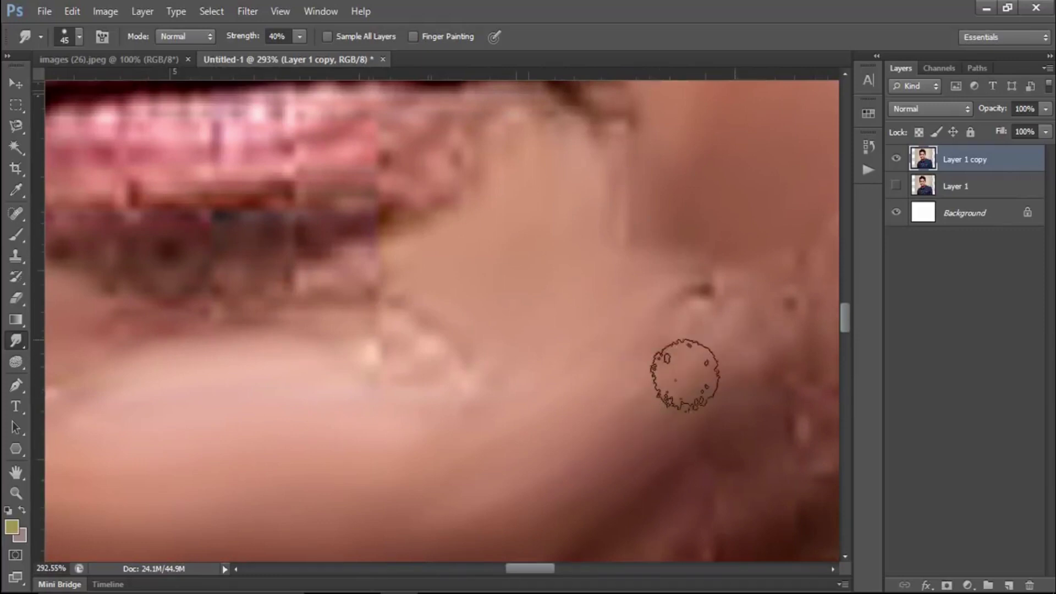
pyautogui.moveTo(691, 365)
pyautogui.mouseDown()
pyautogui.moveTo(637, 405)
pyautogui.moveTo(737, 250)
pyautogui.moveTo(704, 282)
pyautogui.mouseUp()
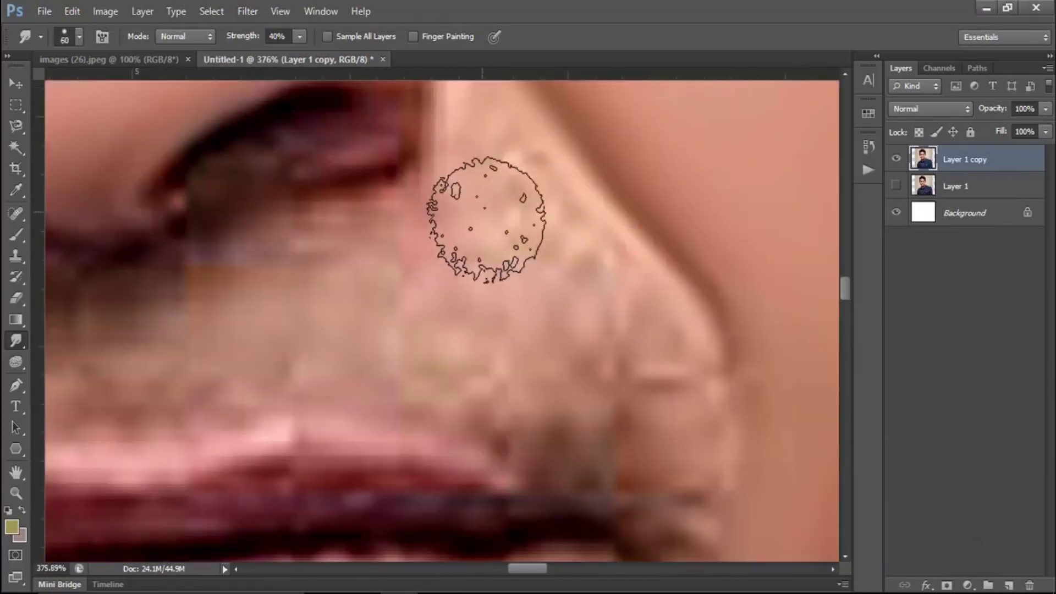
pyautogui.press('[')
pyautogui.moveTo(487, 220)
pyautogui.mouseDown()
pyautogui.moveTo(561, 226)
pyautogui.moveTo(484, 217)
pyautogui.moveTo(502, 191)
pyautogui.moveTo(457, 263)
pyautogui.mouseUp()
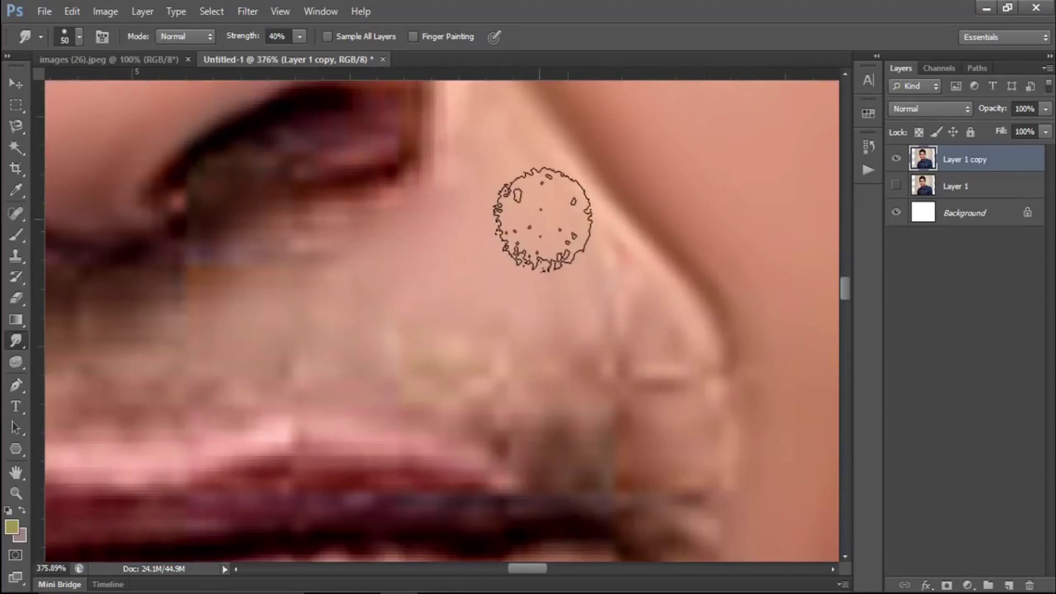
# Step: Smooth the skin below the nostril and near the lip corner
pyautogui.moveTo(479, 351); pyautogui.dragTo(600, 411)
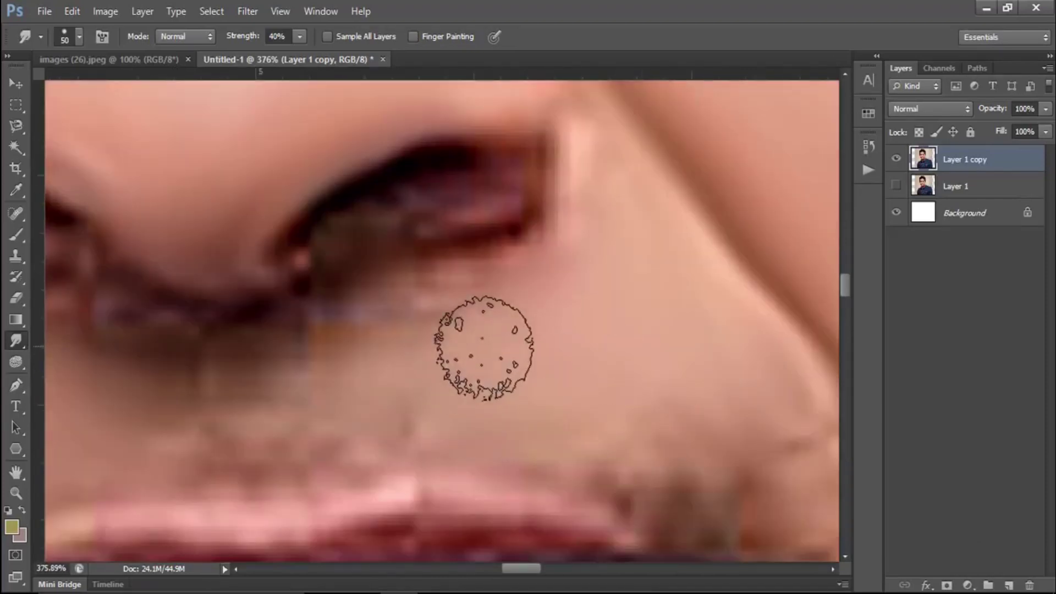
pyautogui.moveTo(488, 344)
pyautogui.mouseDown()
pyautogui.moveTo(495, 302)
pyautogui.moveTo(498, 365)
pyautogui.moveTo(404, 316)
pyautogui.mouseUp()
pyautogui.moveTo(369, 367)
pyautogui.mouseDown()
pyautogui.moveTo(495, 424)
pyautogui.moveTo(649, 373)
pyautogui.moveTo(523, 290)
pyautogui.mouseUp()
pyautogui.moveTo(466, 306)
pyautogui.mouseDown()
pyautogui.moveTo(424, 378)
pyautogui.moveTo(427, 248)
pyautogui.moveTo(392, 360)
pyautogui.moveTo(353, 429)
pyautogui.mouseUp()
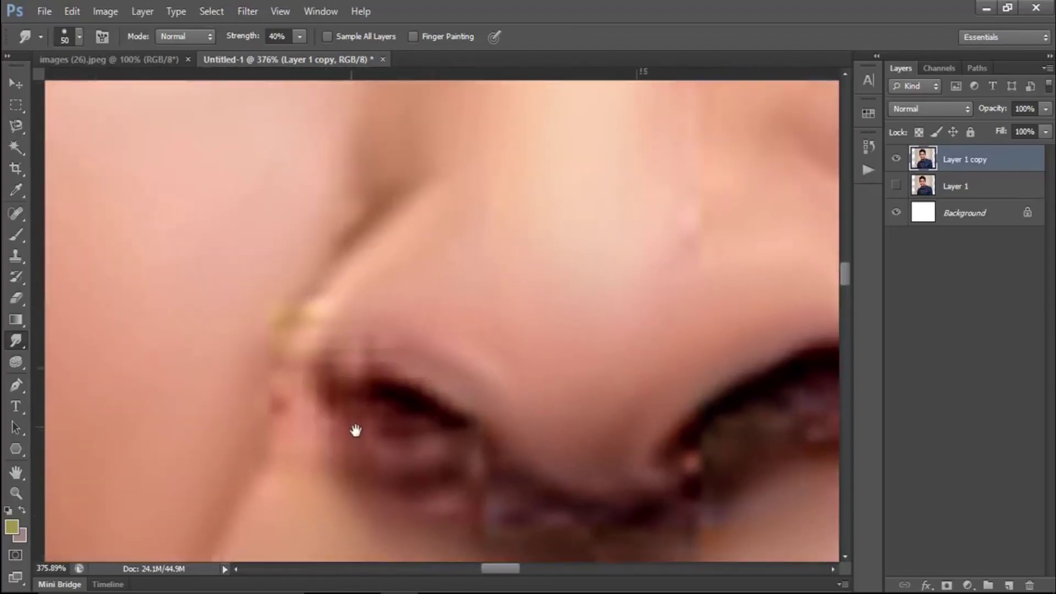
# Step: With a smaller brush, soften the left nostril edge and reshape the right nostril's inner edge
pyautogui.press('[')
pyautogui.press('[')
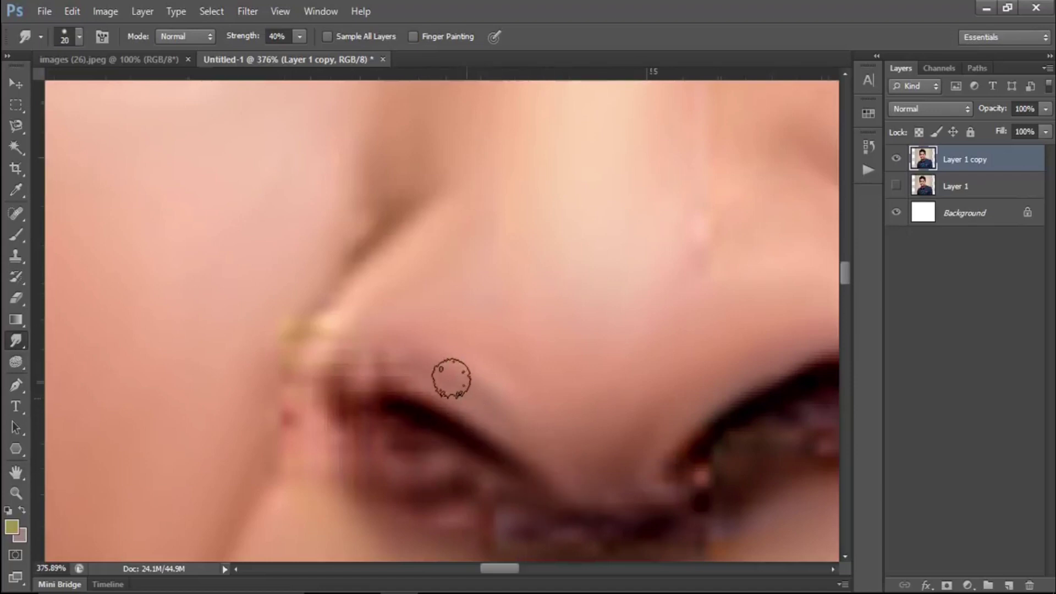
pyautogui.moveTo(416, 491); pyautogui.dragTo(333, 380)
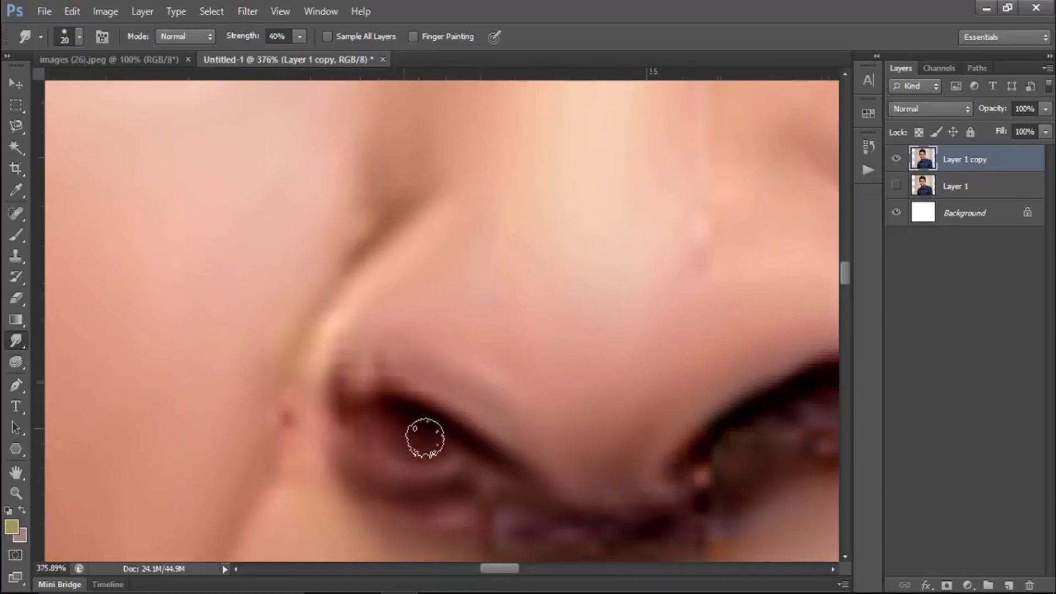
pyautogui.moveTo(729, 417); pyautogui.dragTo(652, 431)
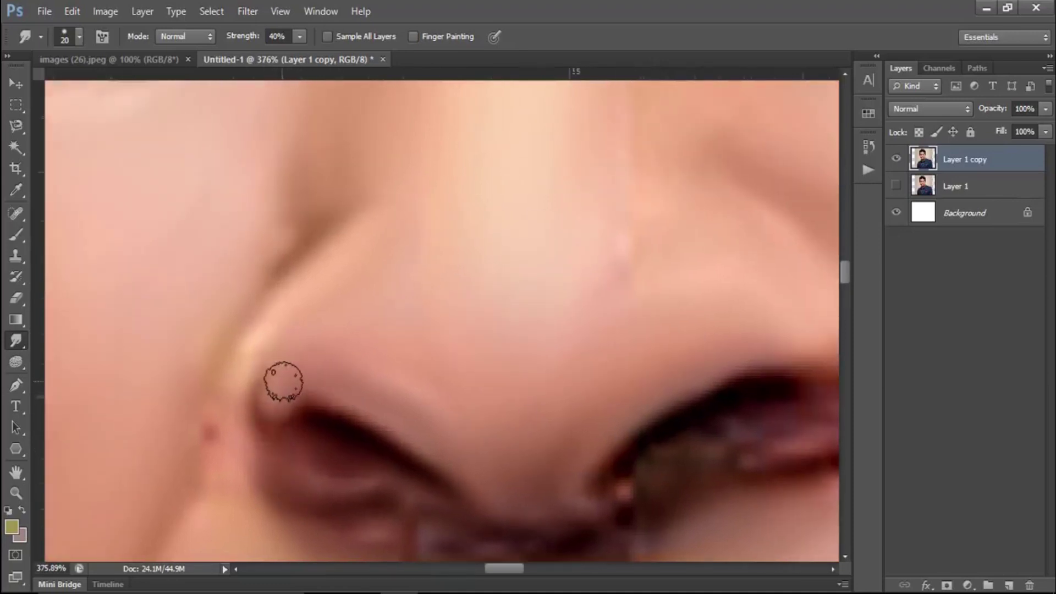
pyautogui.moveTo(282, 381); pyautogui.dragTo(279, 395)
pyautogui.hscroll(5, 302, 345)
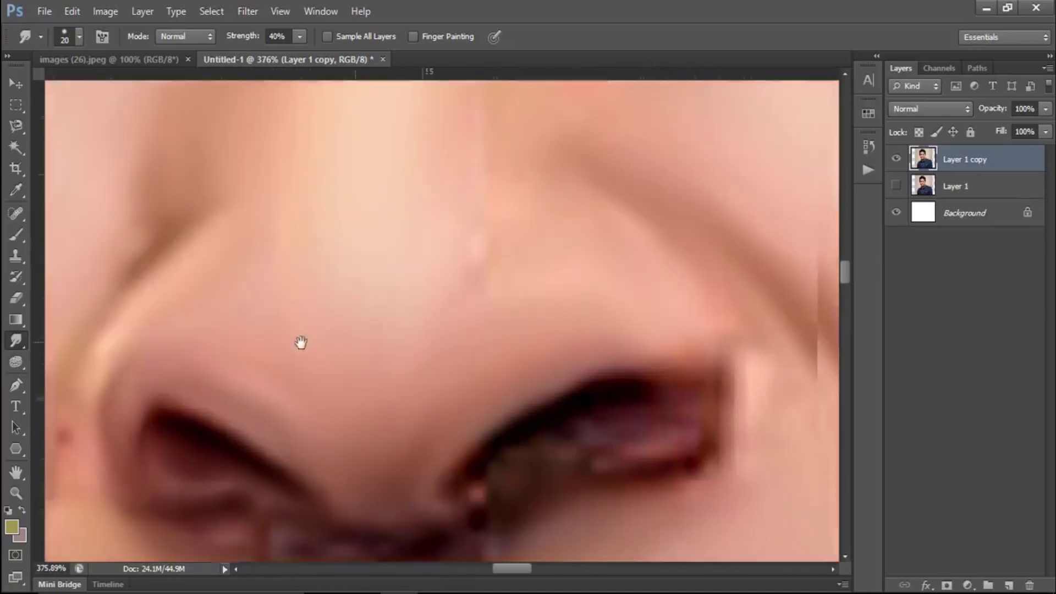
pyautogui.moveTo(616, 443)
pyautogui.mouseDown()
pyautogui.moveTo(648, 353)
pyautogui.moveTo(625, 332)
pyautogui.moveTo(622, 371)
pyautogui.moveTo(655, 349)
pyautogui.moveTo(644, 373)
pyautogui.mouseUp()
# Step: Pan down to the mouth and zoom to about 388% on the lips
pyautogui.scroll(-2, 371, 490)
pyautogui.hscroll(-2, 400, 422)
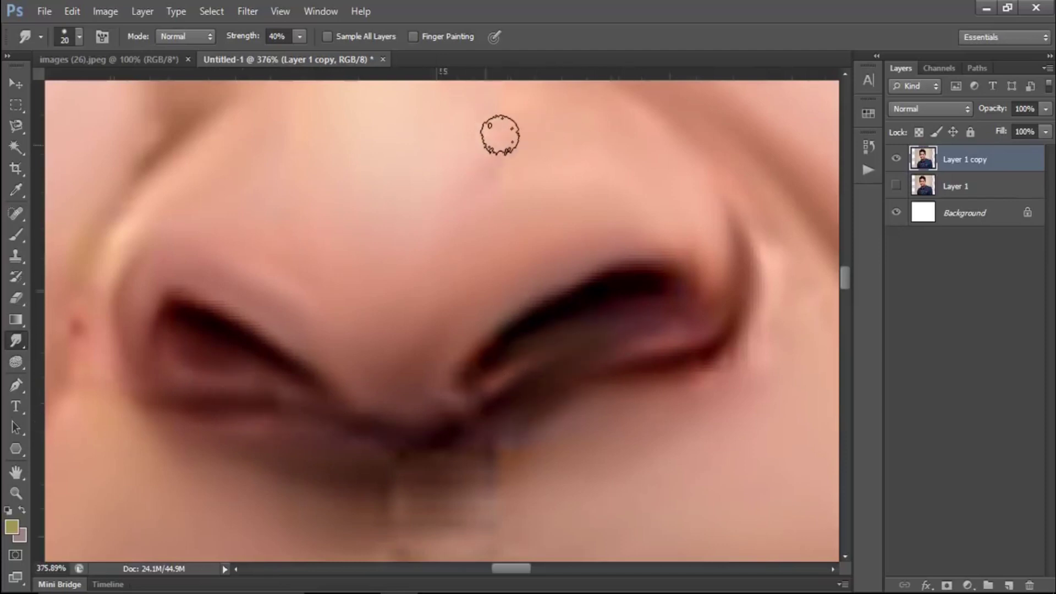
pyautogui.hscroll(-8, 556, 306)
pyautogui.scroll(4, 550, 249)
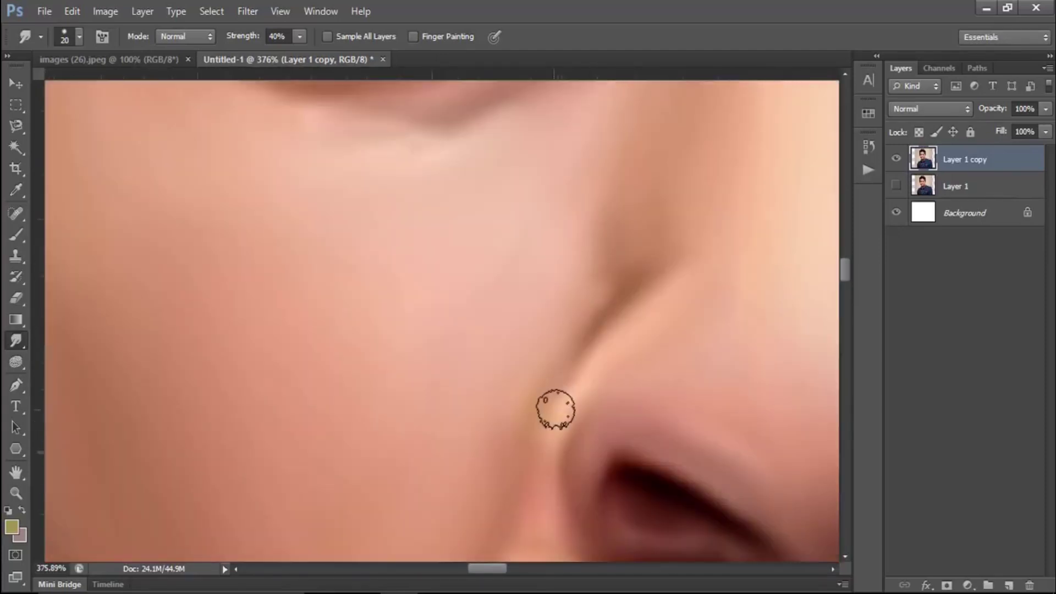
pyautogui.scroll(1, 495, 462)
pyautogui.scroll(4, 577, 385)
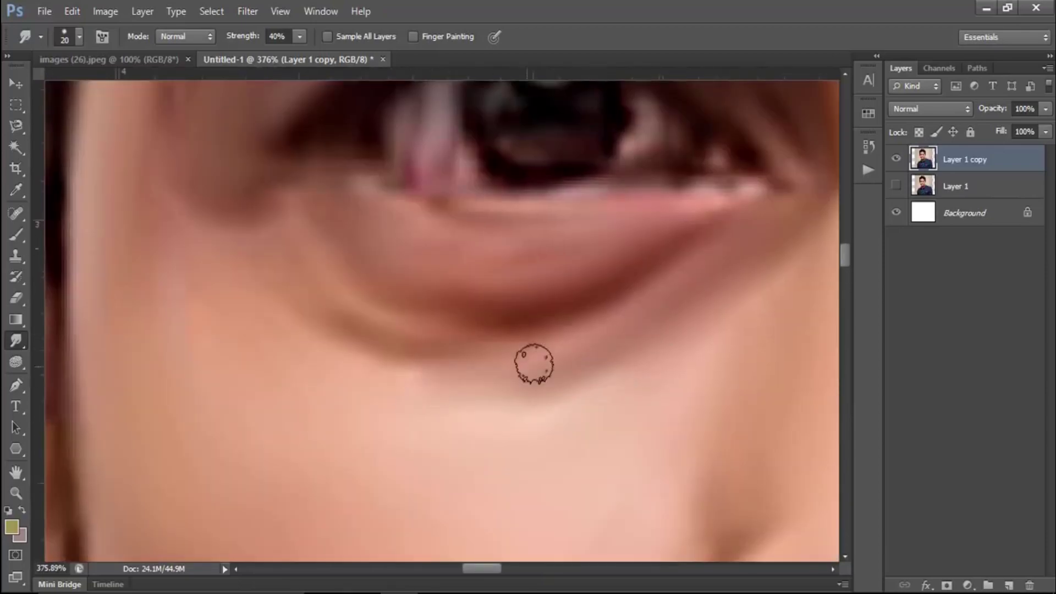
pyautogui.scroll(4, 495, 352)
pyautogui.hscroll(-2, 446, 340)
pyautogui.scroll(-5, 422, 319)
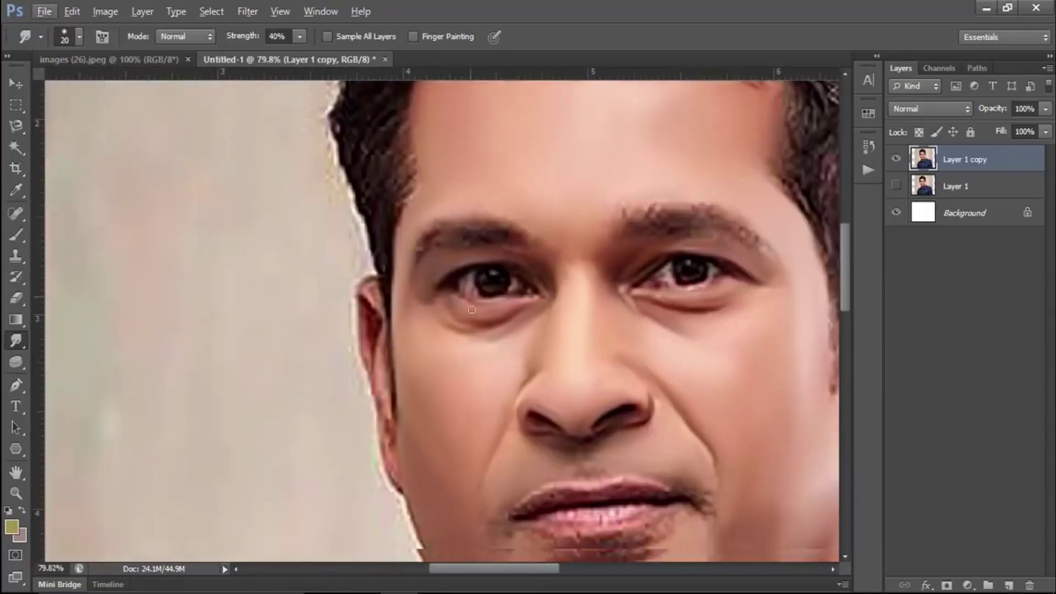
pyautogui.scroll(-5, 438, 277)
pyautogui.scroll(5, 437, 277)
pyautogui.hscroll(-3, 394, 320)
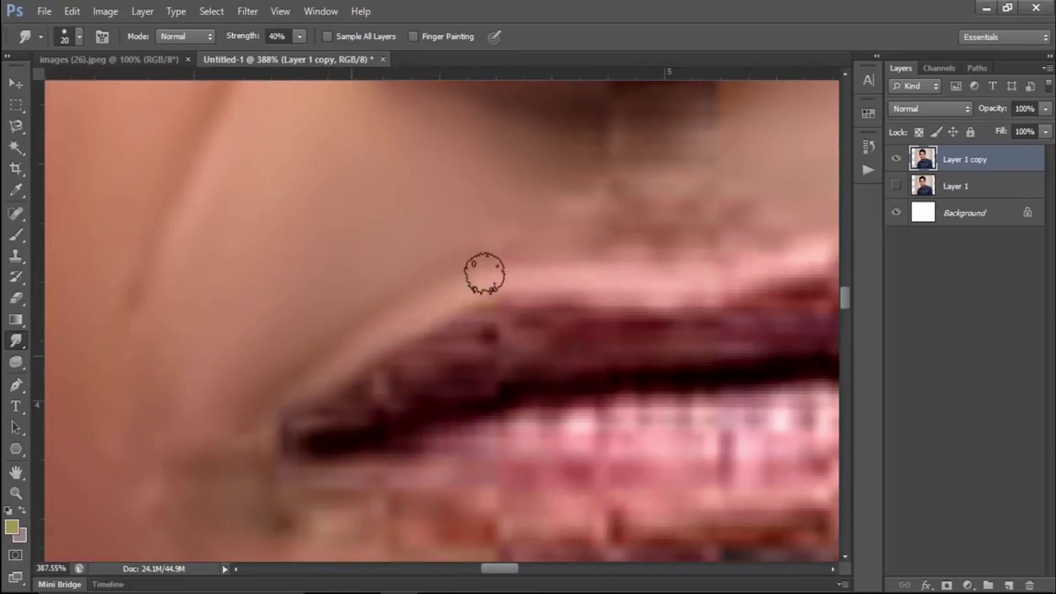
# Step: Smudge the teeth into soft pink and smooth the upper lip
pyautogui.hscroll(2, 438, 263)
pyautogui.scroll(-1, 405, 291)
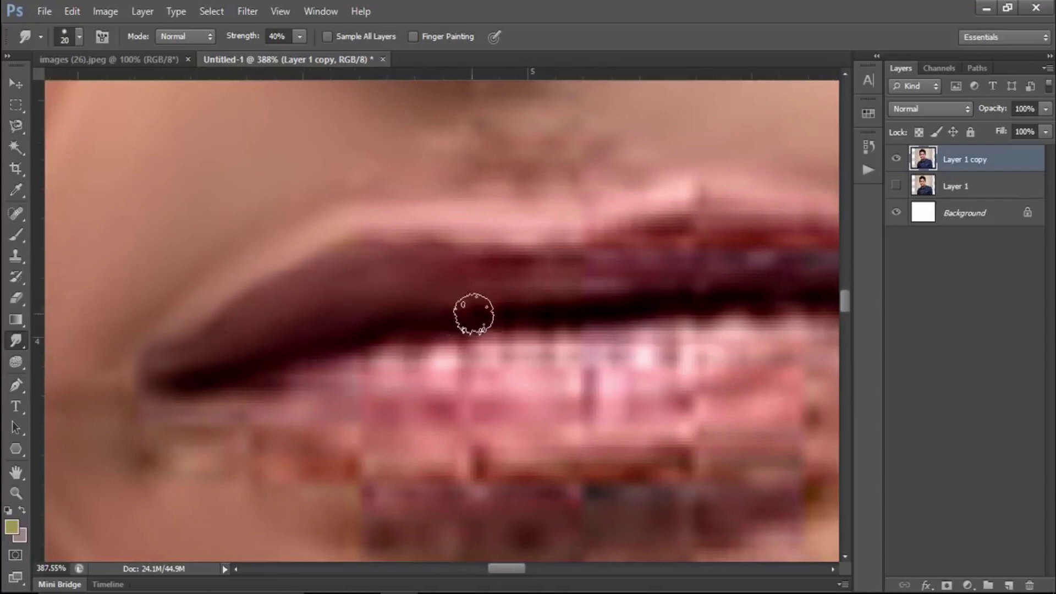
pyautogui.moveTo(519, 415)
pyautogui.mouseDown()
pyautogui.moveTo(618, 354)
pyautogui.moveTo(691, 354)
pyautogui.moveTo(429, 349)
pyautogui.moveTo(660, 355)
pyautogui.mouseUp()
pyautogui.hscroll(3, 659, 355)
pyautogui.scroll(1, 659, 355)
pyautogui.moveTo(536, 324)
pyautogui.mouseDown()
pyautogui.moveTo(406, 311)
pyautogui.moveTo(615, 297)
pyautogui.mouseUp()
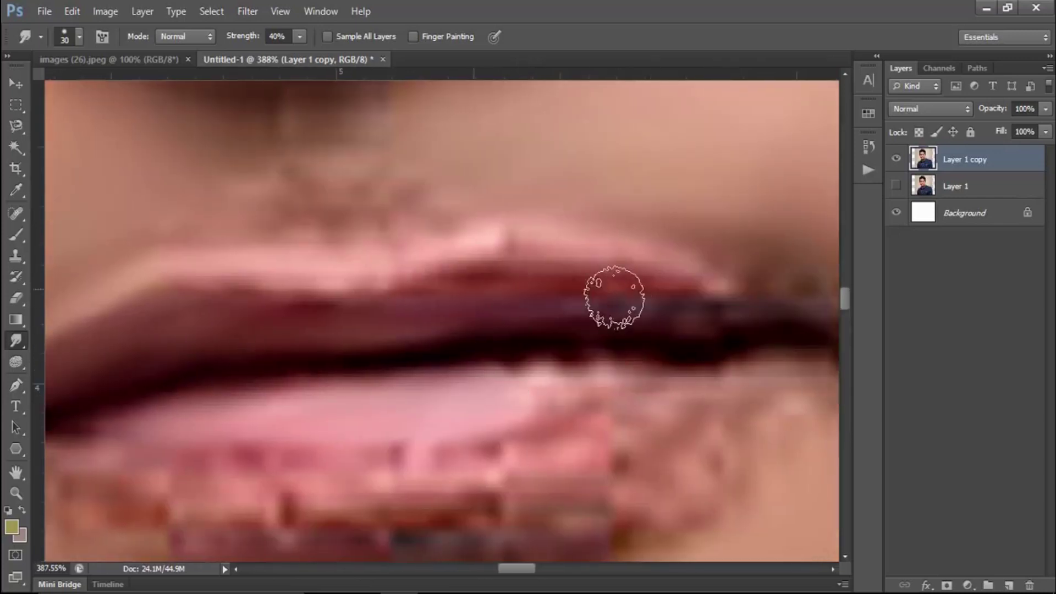
# Step: Blend away the mottled patches across the lower lip
pyautogui.hscroll(3, 616, 271)
pyautogui.scroll(2, 617, 271)
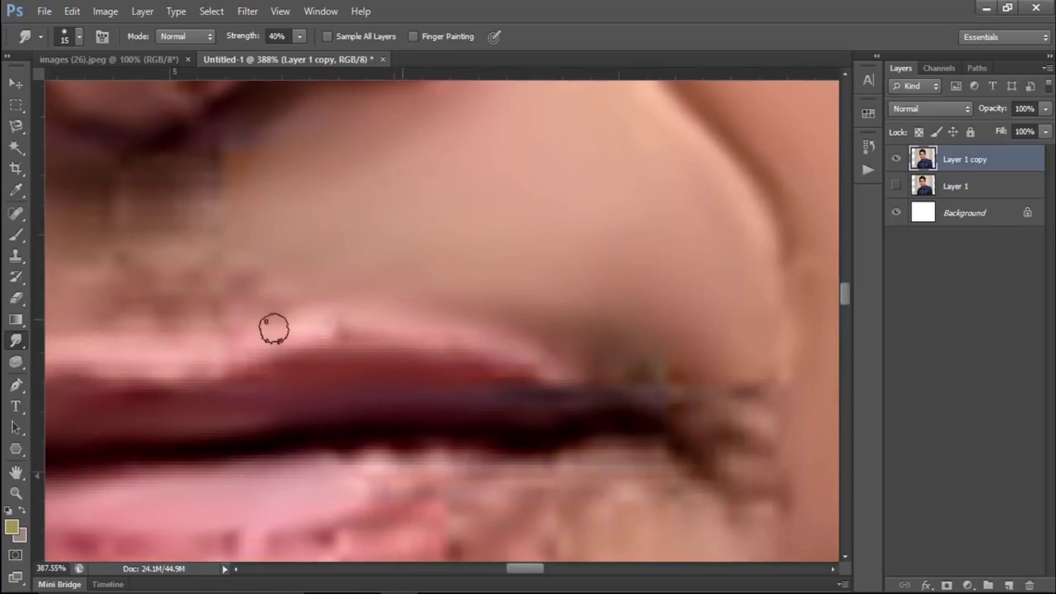
pyautogui.scroll(-2, 536, 382)
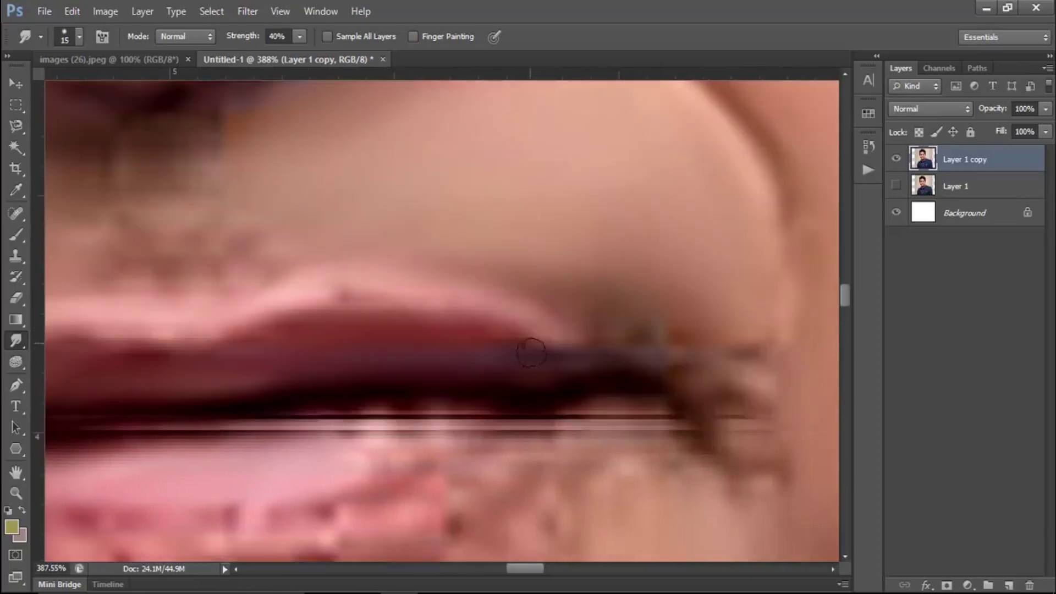
pyautogui.hscroll(-10, 343, 458)
pyautogui.scroll(-5, 571, 370)
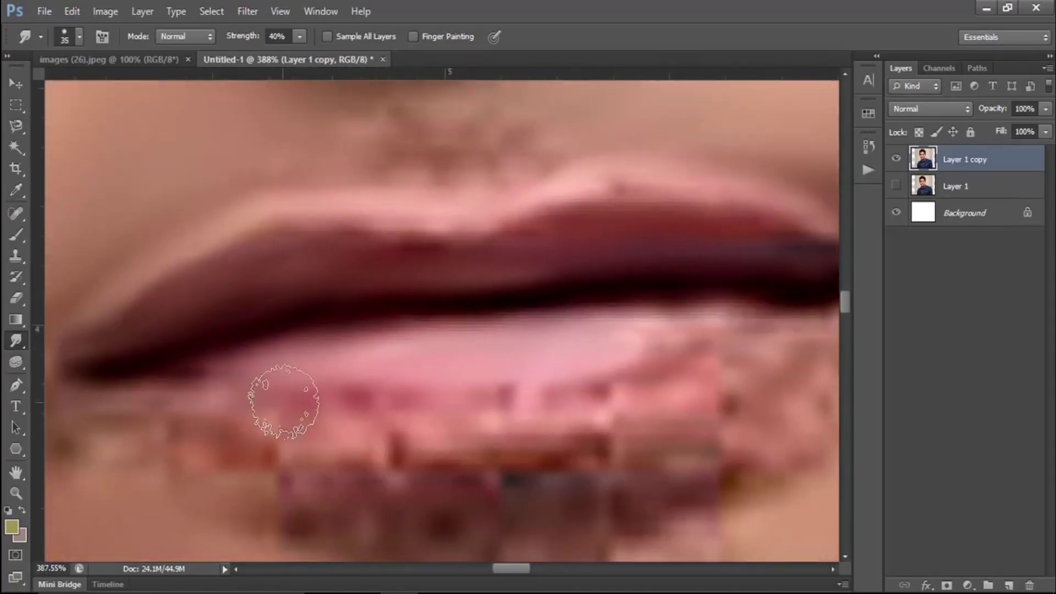
pyautogui.moveTo(283, 402); pyautogui.dragTo(577, 424)
pyautogui.scroll(-3, 550, 427)
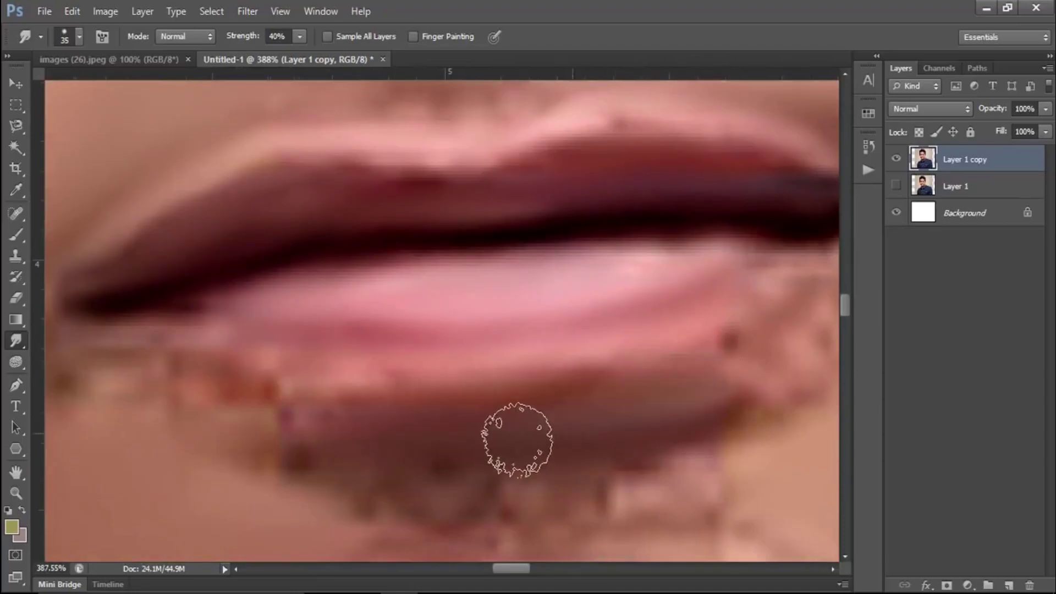
pyautogui.moveTo(517, 440)
pyautogui.mouseDown()
pyautogui.moveTo(679, 424)
pyautogui.moveTo(283, 401)
pyautogui.moveTo(603, 413)
pyautogui.moveTo(733, 372)
pyautogui.mouseUp()
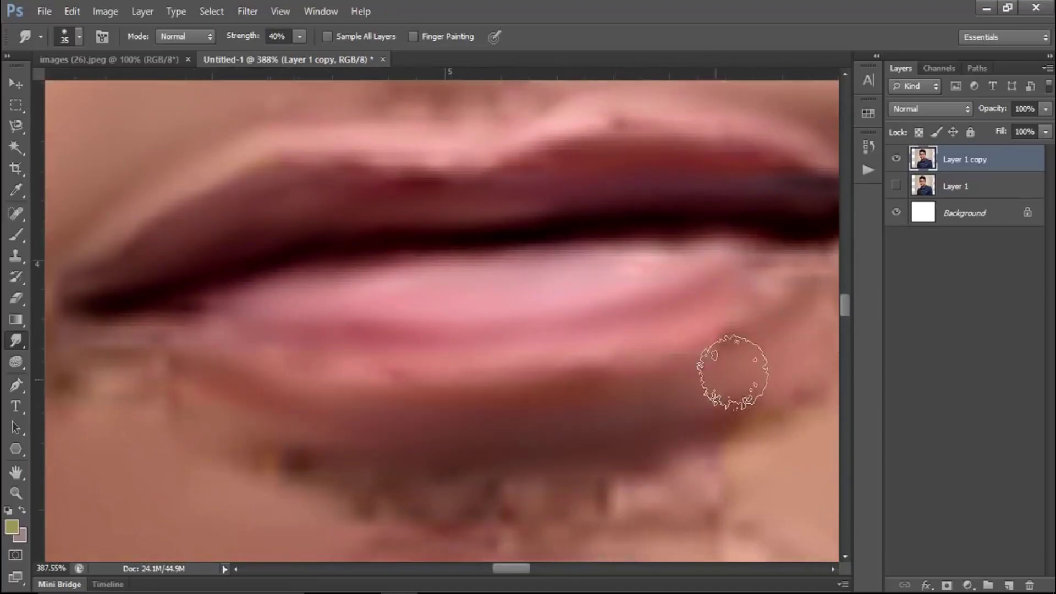
# Step: Pan around the mouth to inspect the smoothed lower lip and mouth corner
pyautogui.scroll(-3, 571, 441)
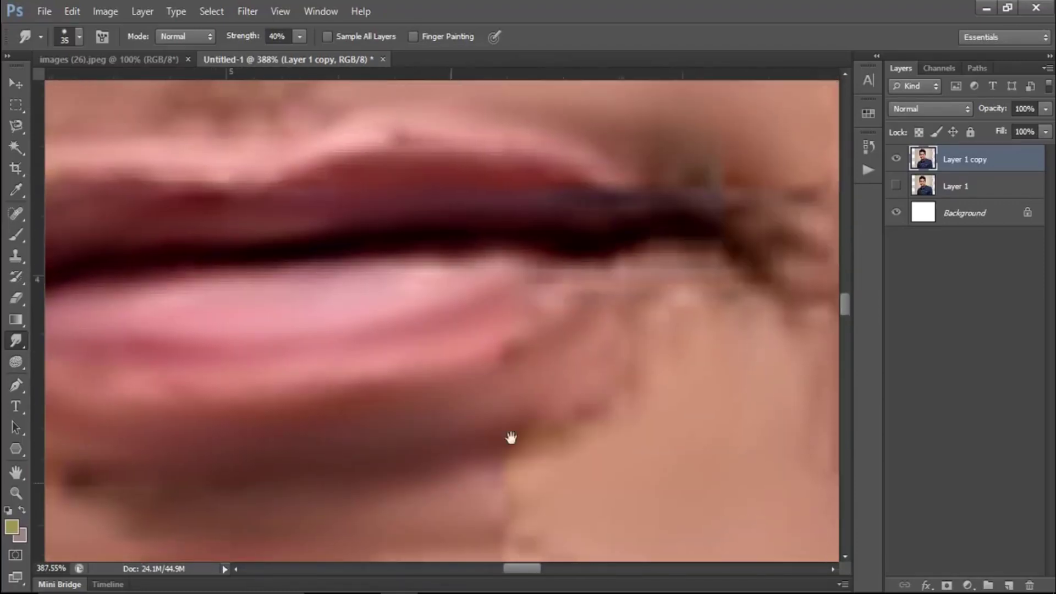
pyautogui.scroll(3, 519, 389)
pyautogui.hscroll(5, 519, 389)
pyautogui.scroll(-3, 567, 307)
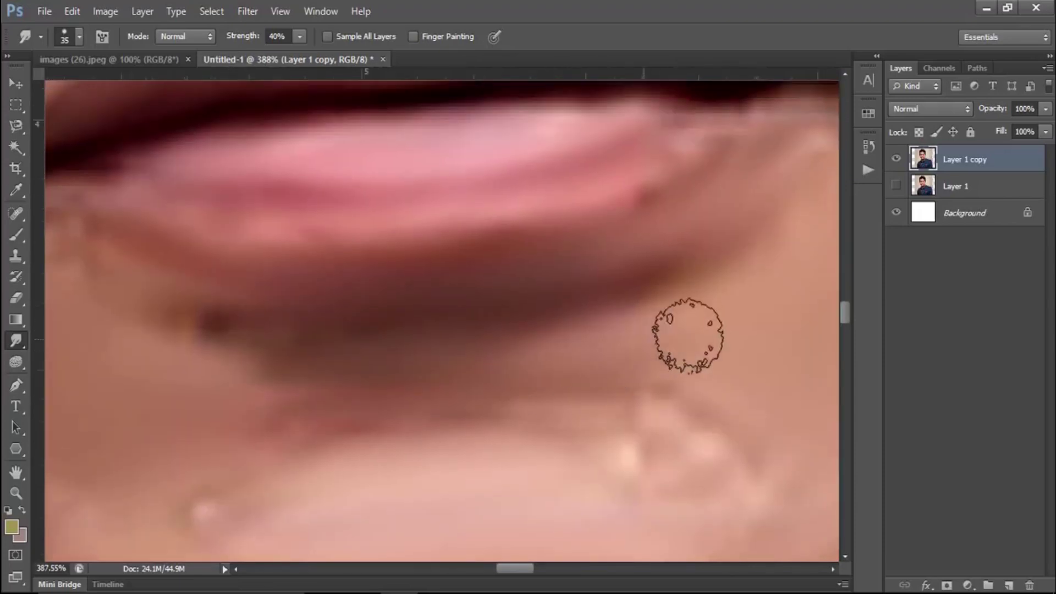
pyautogui.hscroll(-5, 388, 364)
pyautogui.hscroll(-3, 580, 417)
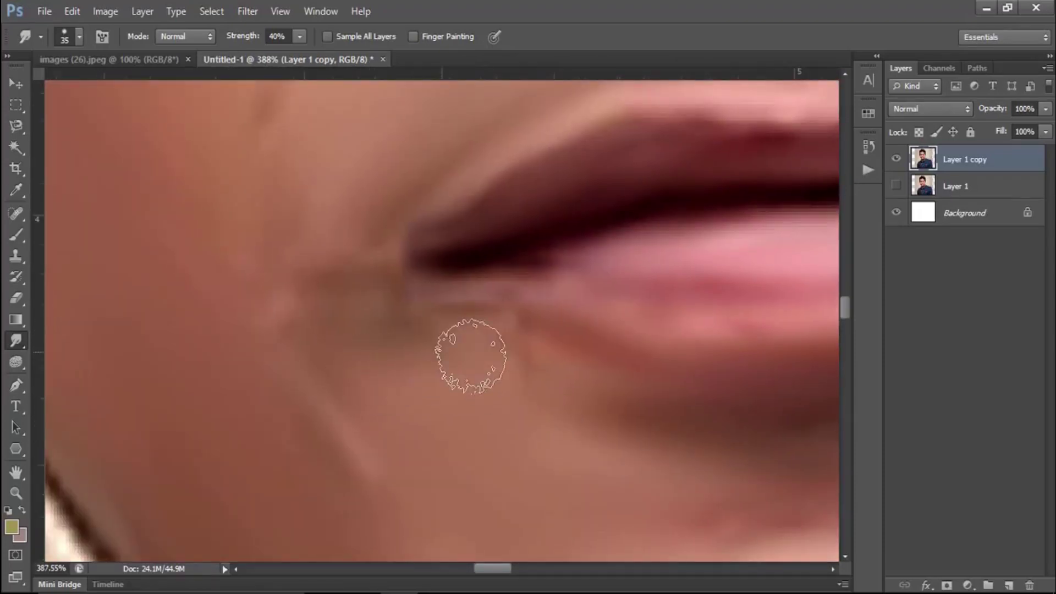
pyautogui.scroll(-2, 270, 262)
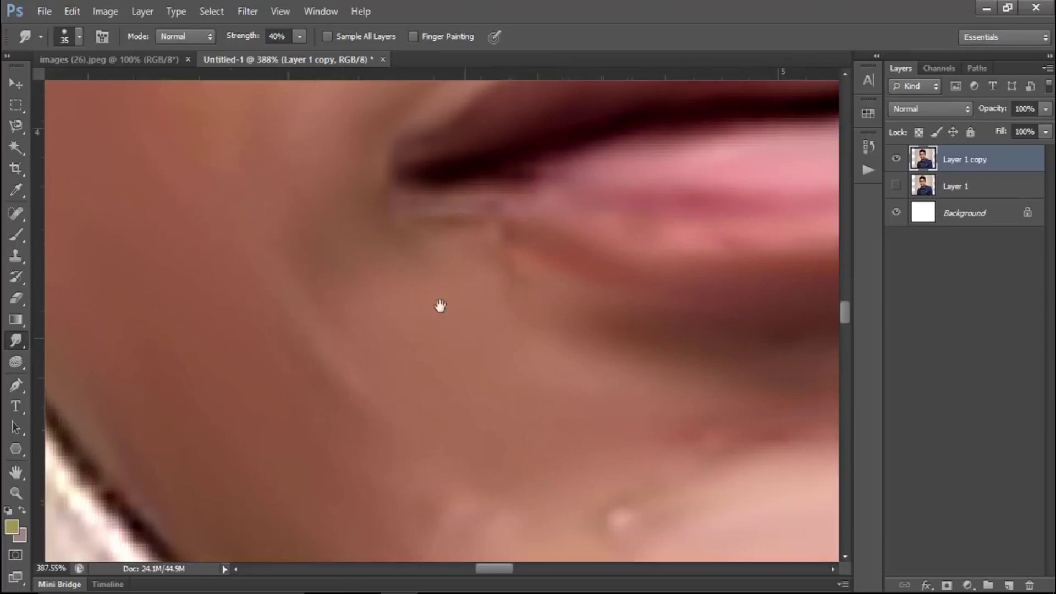
pyautogui.scroll(-3, 440, 306)
pyautogui.scroll(2, 699, 317)
pyautogui.hscroll(2, 656, 319)
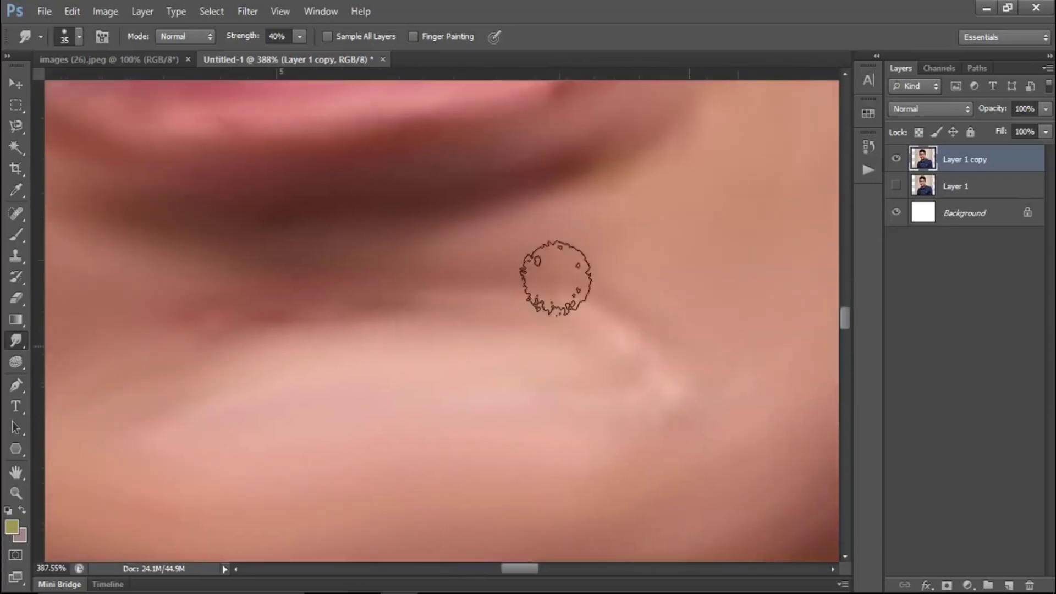
# Step: Smudge the chin skin below the lips smooth at about 193% zoom
pyautogui.scroll(-3, 545, 402)
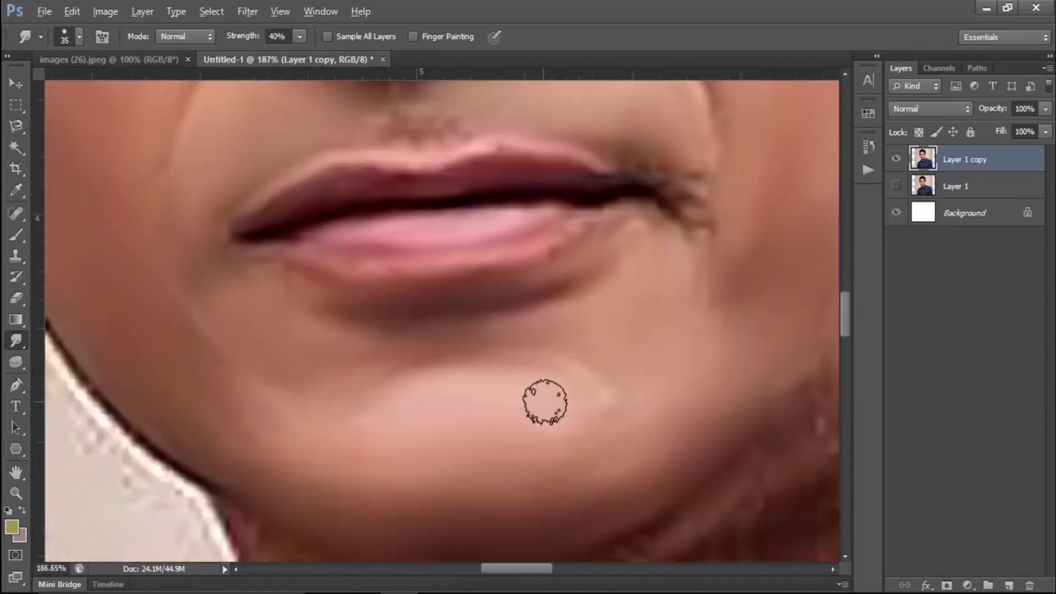
pyautogui.scroll(2, 307, 401)
pyautogui.scroll(1, 358, 284)
pyautogui.scroll(-3, 326, 330)
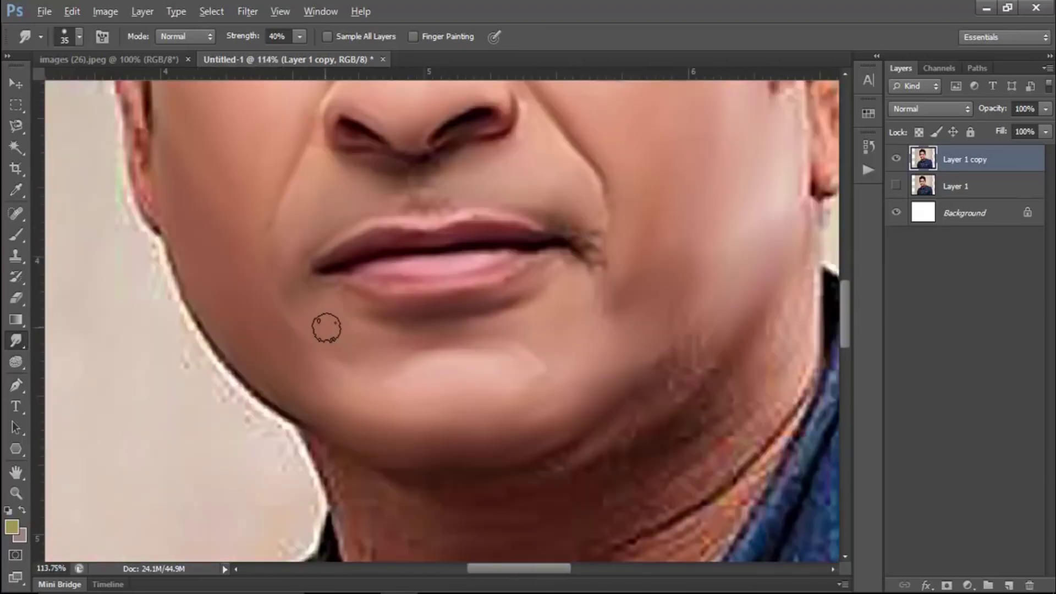
pyautogui.moveTo(325, 325); pyautogui.dragTo(715, 345)
# Step: Shrink the smudge brush from 80 to 50 px and smooth the jaw edge beneath the chin
pyautogui.scroll(2, 597, 343)
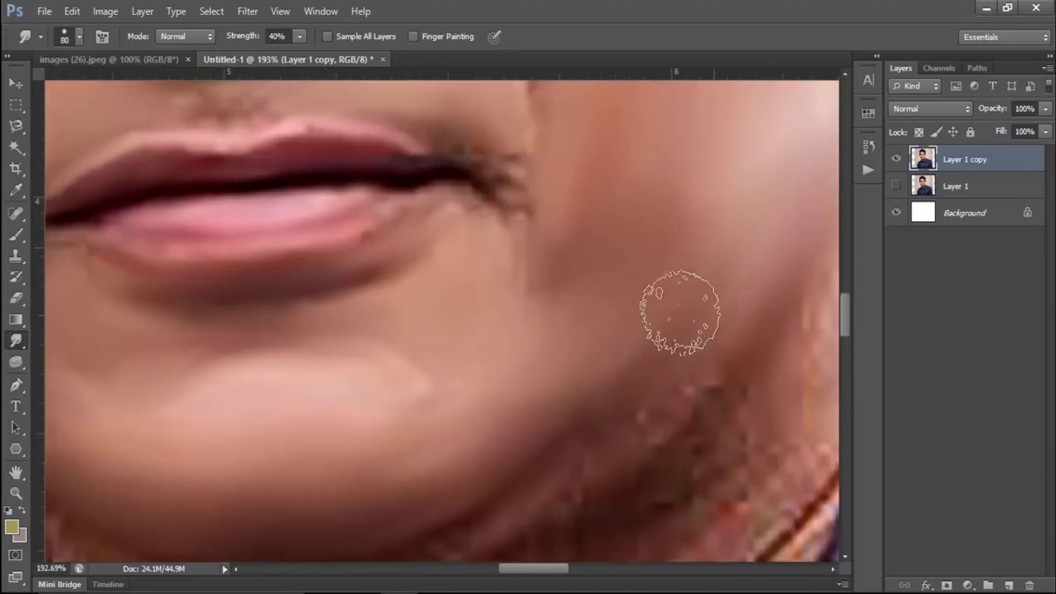
pyautogui.scroll(-2, 657, 355)
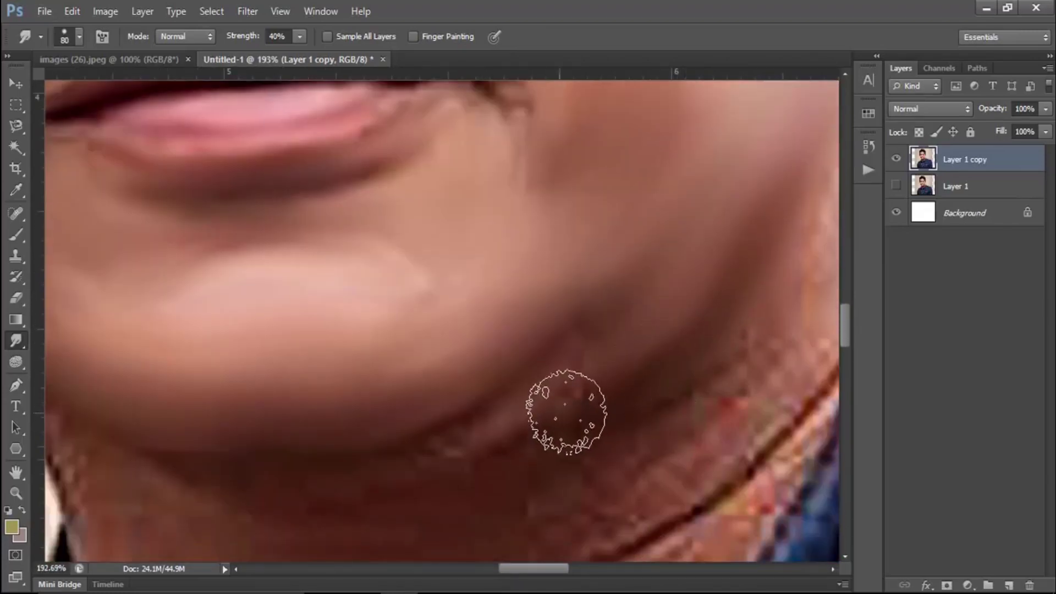
pyautogui.press('[')
pyautogui.press('[')
pyautogui.press('[')
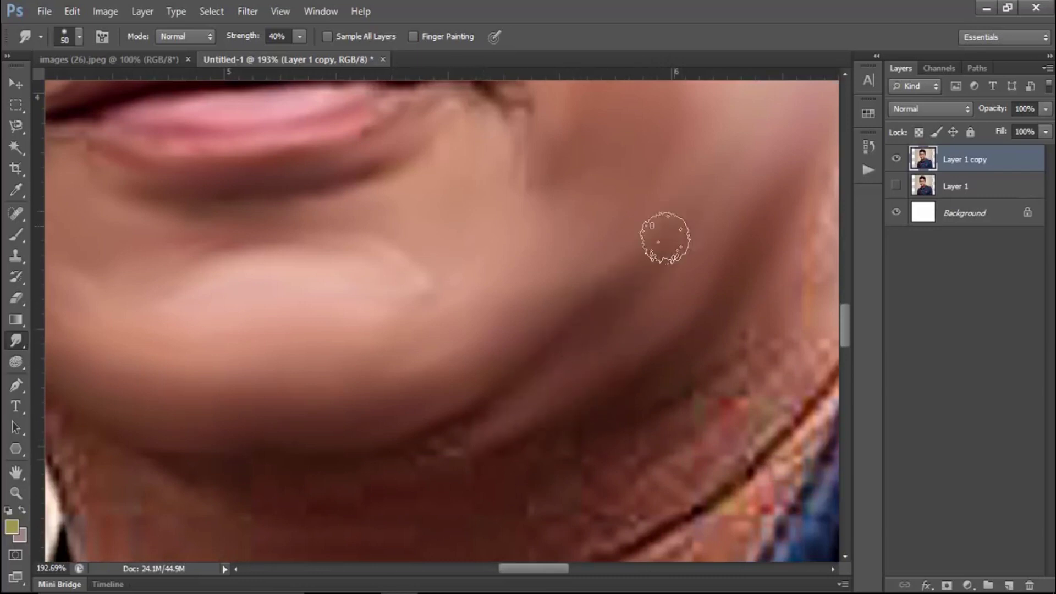
pyautogui.moveTo(476, 417); pyautogui.dragTo(572, 350)
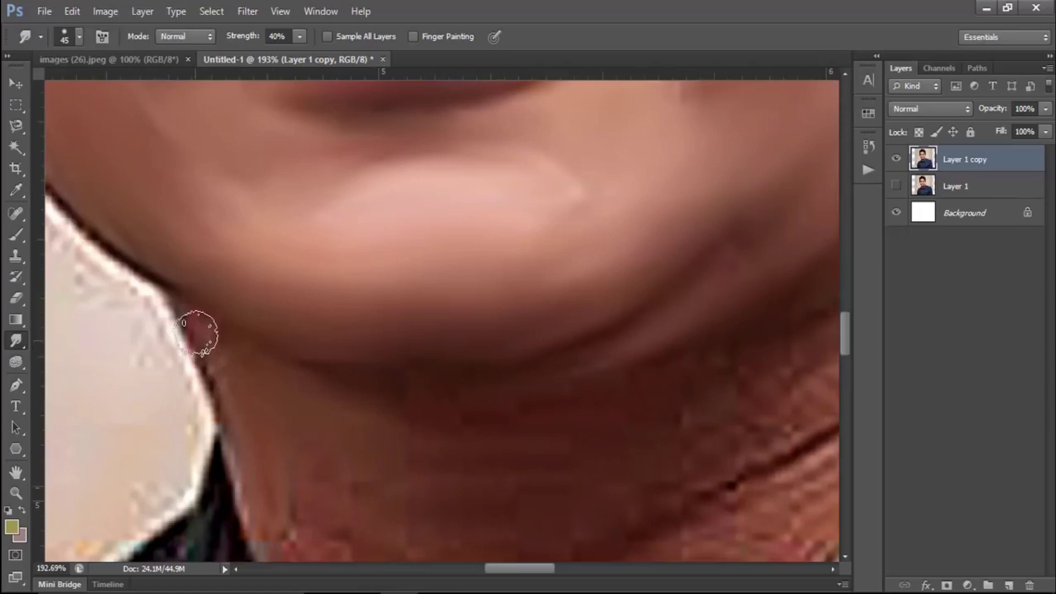
# Step: Smudge the pixelated neck skin smooth with the 80 px brush
pyautogui.scroll(-3, 221, 353)
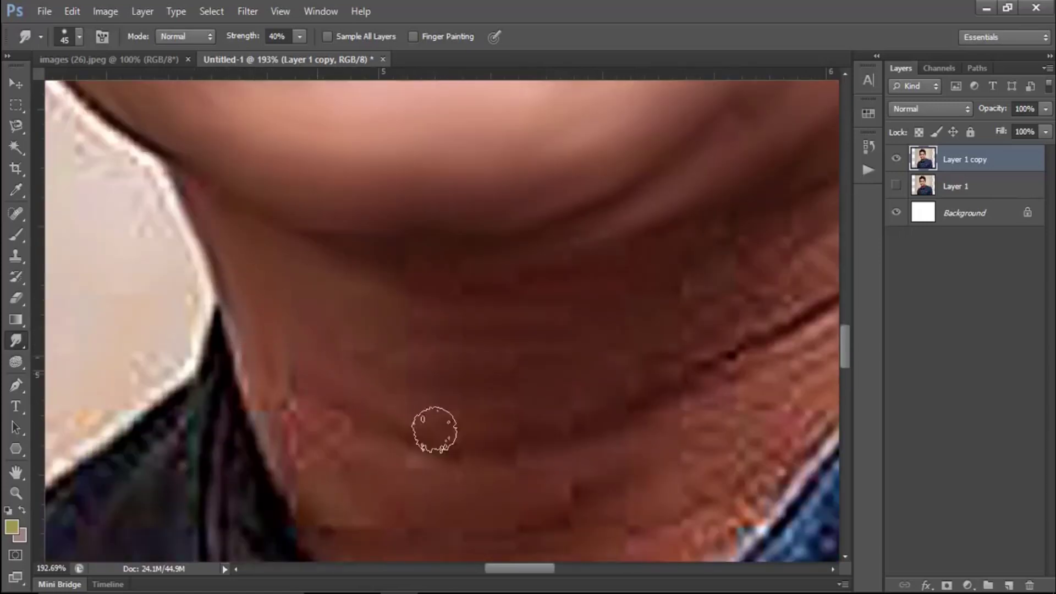
pyautogui.scroll(-2, 291, 307)
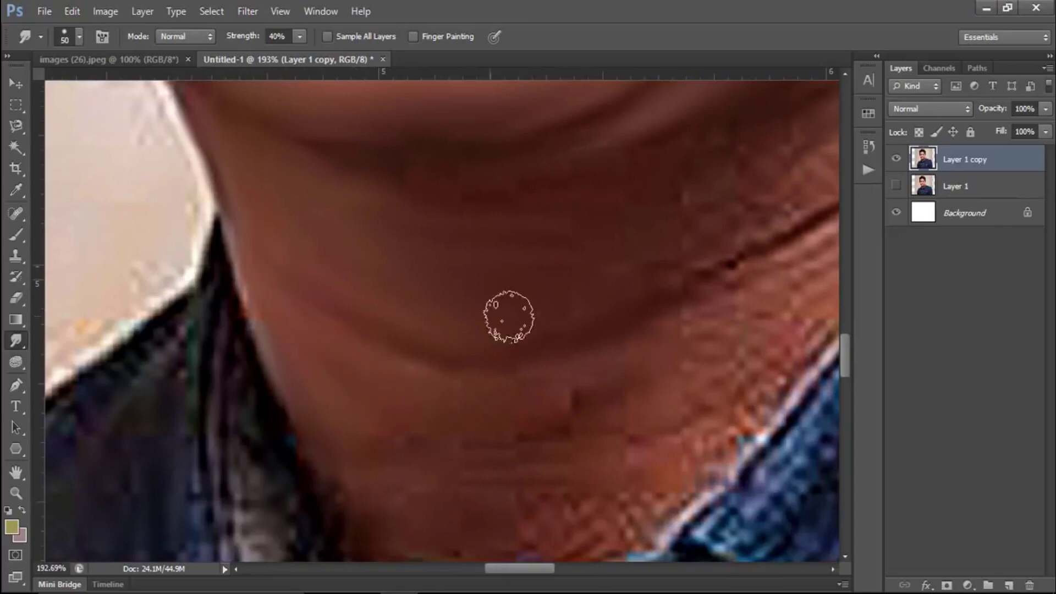
pyautogui.scroll(-1, 443, 216)
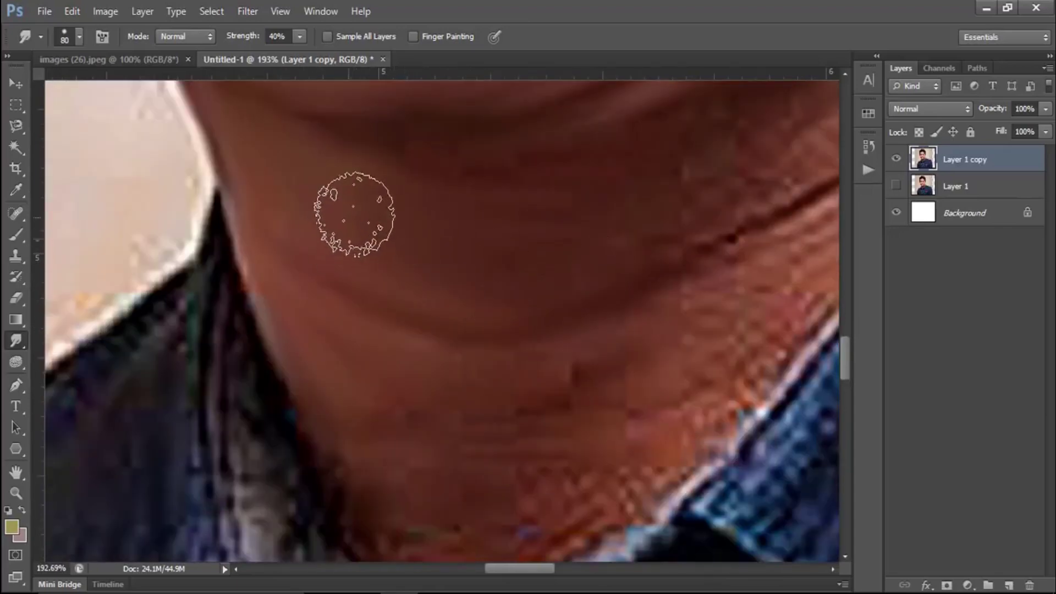
pyautogui.scroll(-2, 625, 217)
pyautogui.moveTo(393, 479)
pyautogui.mouseDown()
pyautogui.moveTo(389, 342)
pyautogui.moveTo(385, 454)
pyautogui.moveTo(531, 468)
pyautogui.mouseUp()
pyautogui.scroll(-2, 543, 278)
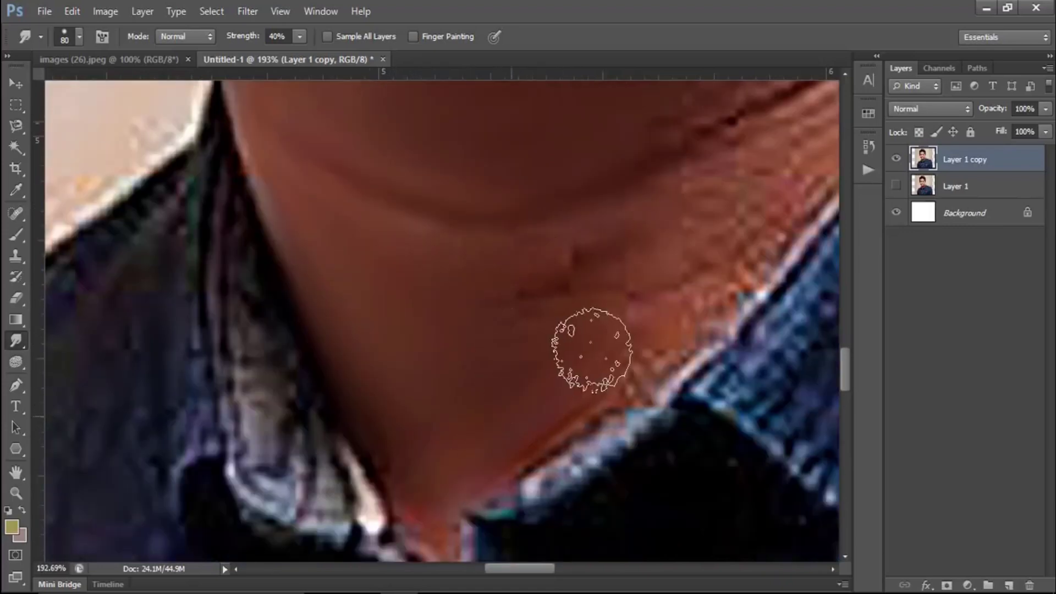
pyautogui.moveTo(406, 270); pyautogui.dragTo(125, 593)
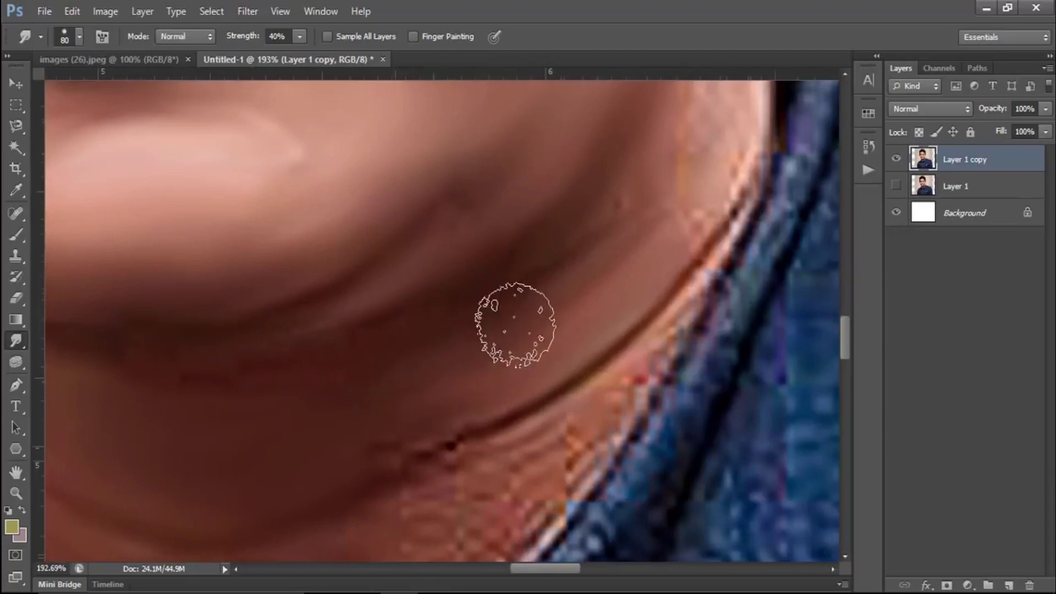
# Step: Blend the neck crease along the blazer collar with a 50 px brush, then return to 80 px
pyautogui.scroll(-2, 556, 312)
pyautogui.scroll(-1, 556, 312)
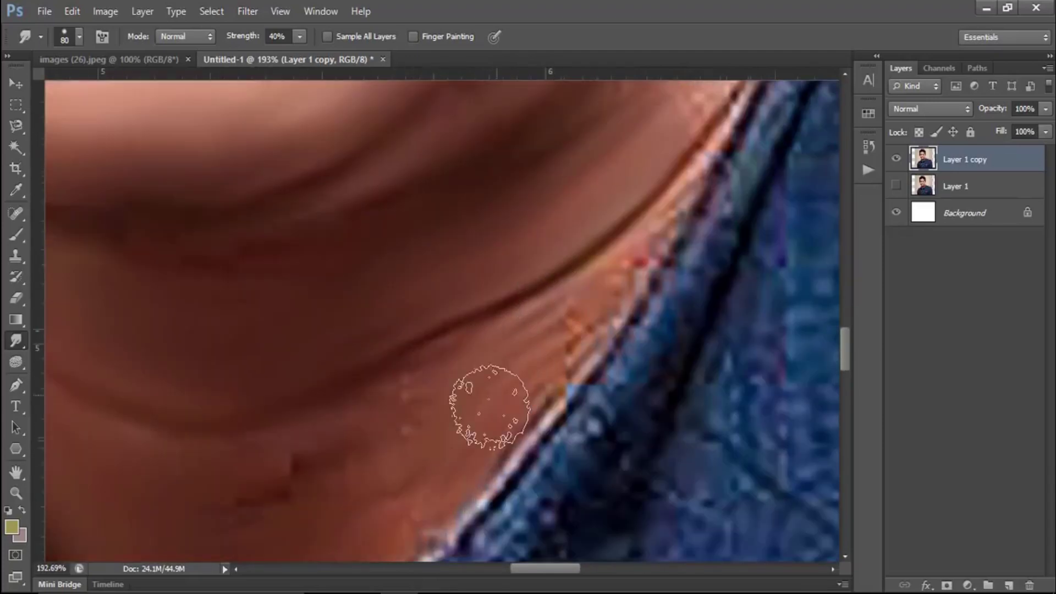
pyautogui.moveTo(378, 436); pyautogui.dragTo(606, 307)
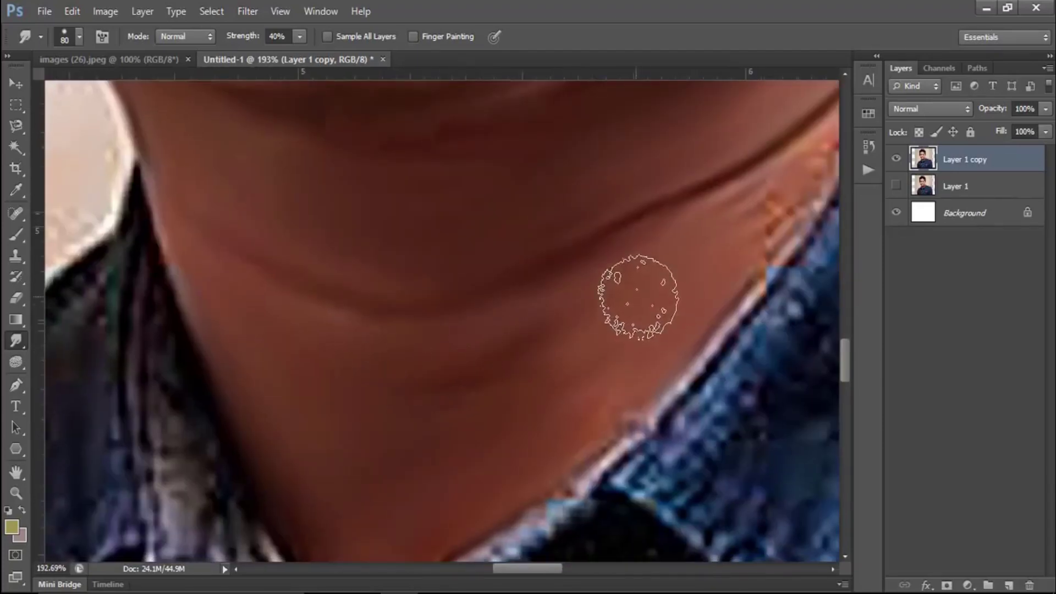
pyautogui.hscroll(1, 637, 295)
pyautogui.press('[')
pyautogui.press('[')
pyautogui.press('[')
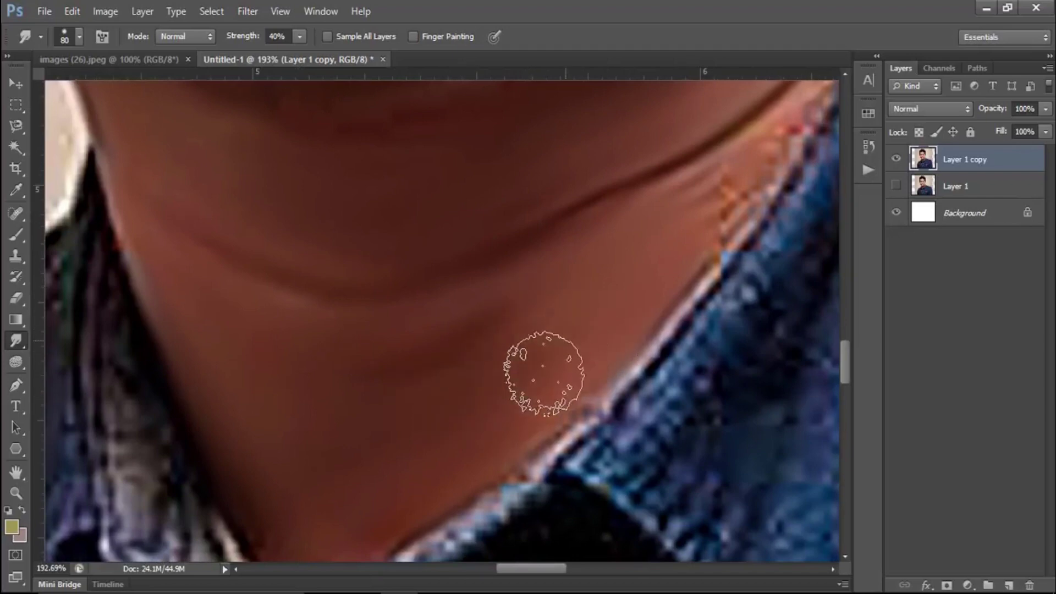
pyautogui.scroll(-2, 542, 365)
pyautogui.hscroll(-2, 543, 366)
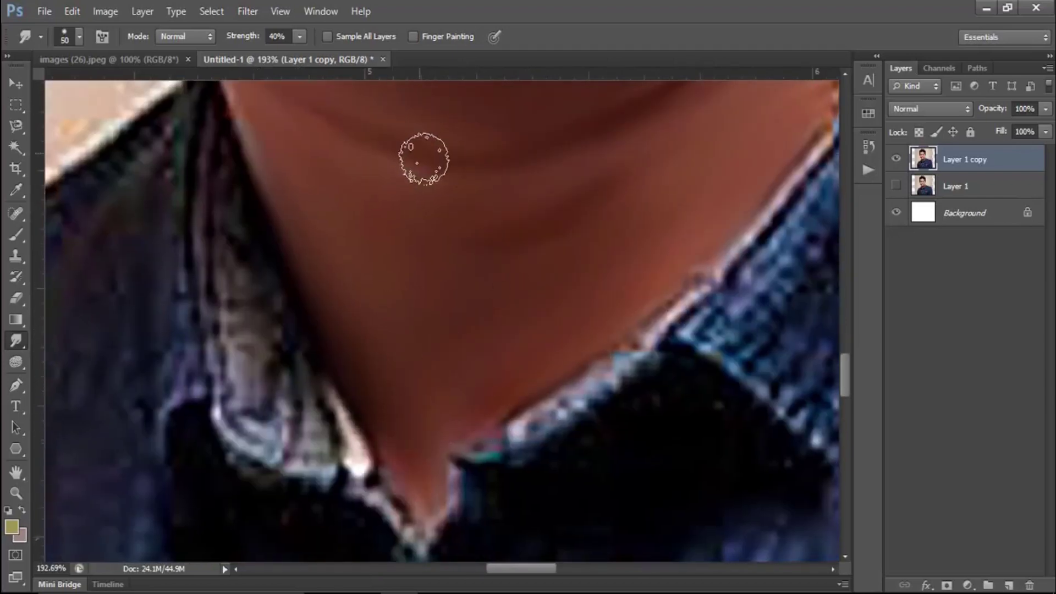
pyautogui.scroll(2, 669, 204)
pyautogui.scroll(1, 611, 281)
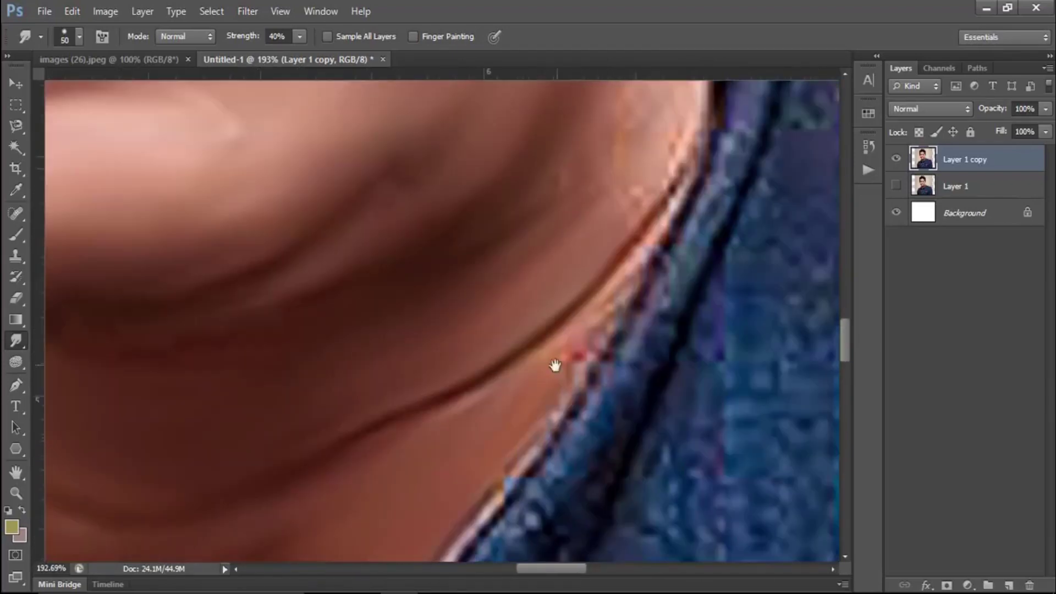
pyautogui.scroll(3, 625, 252)
pyautogui.hscroll(1, 625, 253)
pyautogui.press(']')
pyautogui.press(']')
pyautogui.press(']')
# Step: Smooth the rough orange streaks along the neck edge at 40% smudge strength
pyautogui.moveTo(556, 318); pyautogui.dragTo(559, 366)
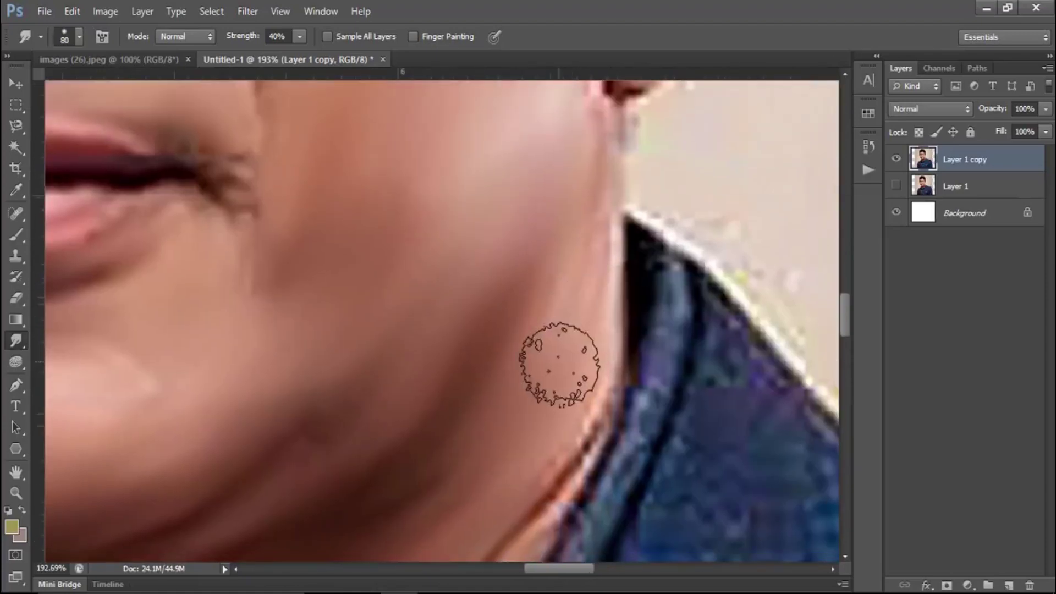
pyautogui.moveTo(569, 473); pyautogui.dragTo(600, 402)
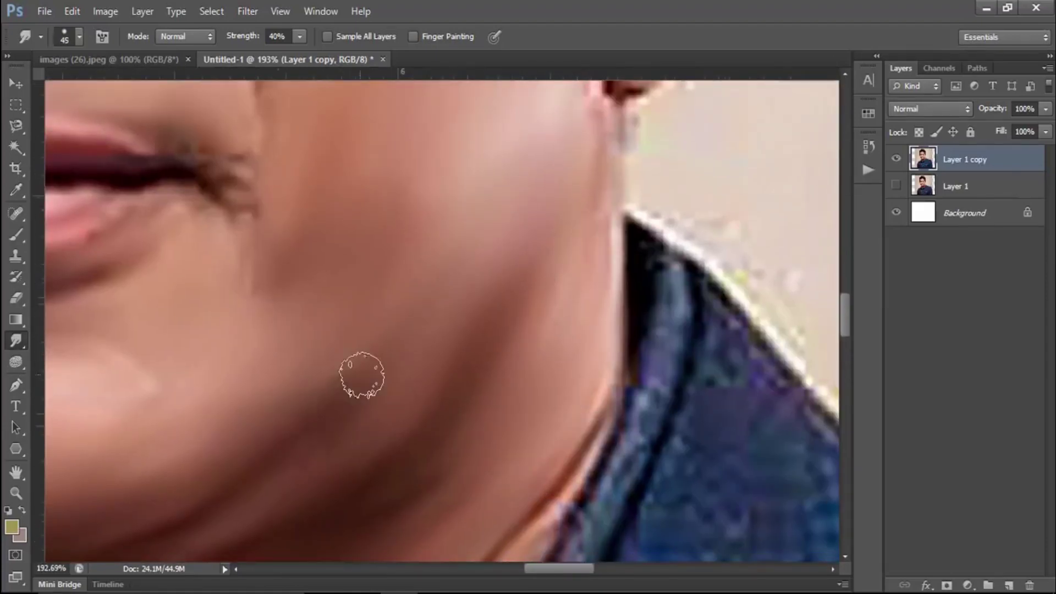
pyautogui.scroll(2, 420, 302)
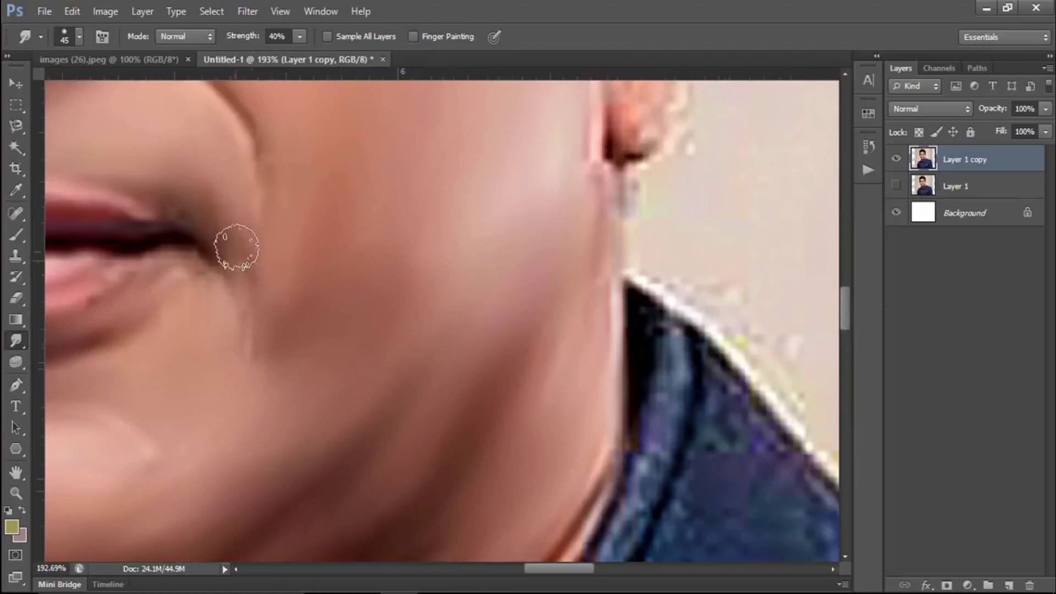
pyautogui.moveTo(308, 247); pyautogui.dragTo(684, 280)
pyautogui.scroll(1, 536, 267)
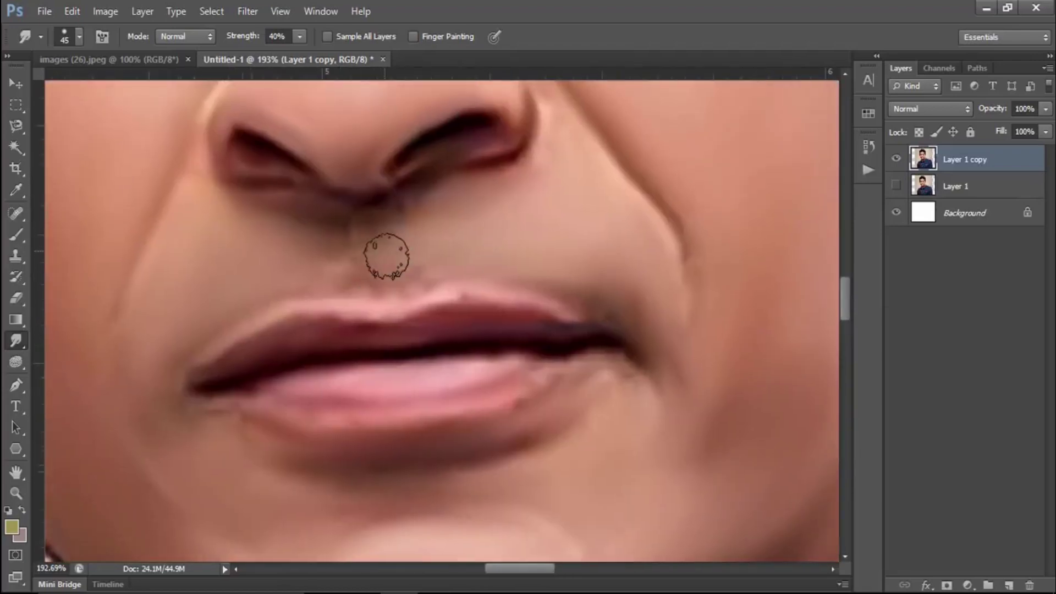
# Step: Blend the cheek, mouth and jawline edge beside the chin into soft tone
pyautogui.moveTo(336, 190); pyautogui.dragTo(512, 80)
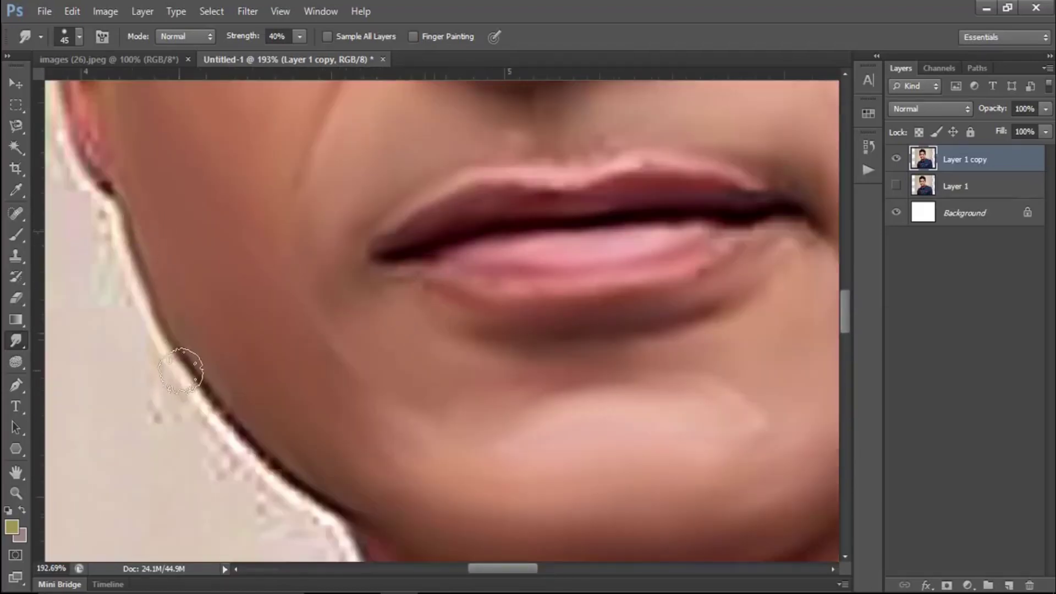
pyautogui.moveTo(185, 365); pyautogui.dragTo(180, 264)
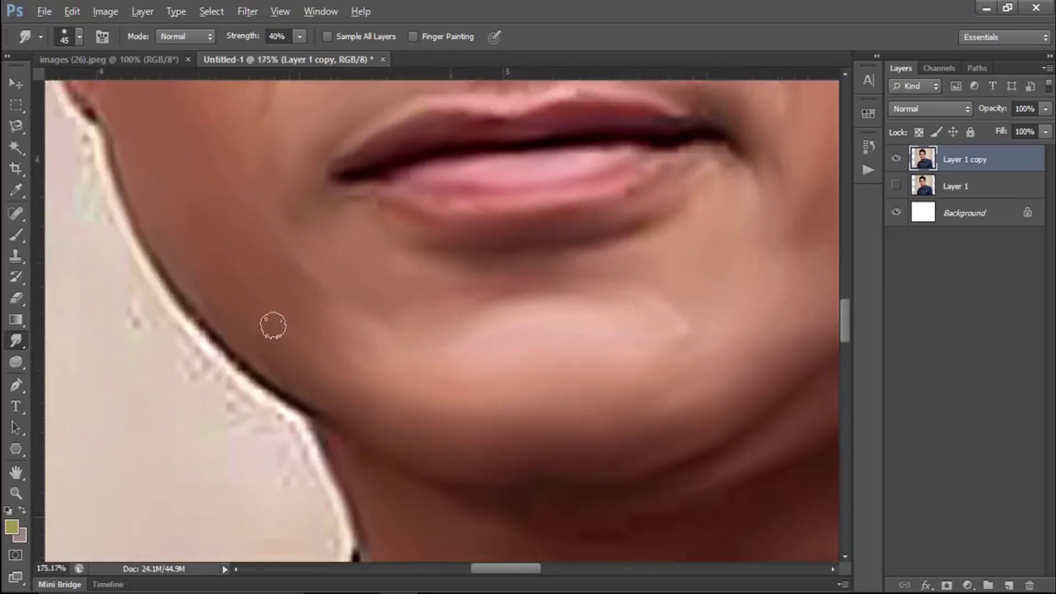
pyautogui.scroll(-5, 273, 323)
pyautogui.scroll(-1, 294, 319)
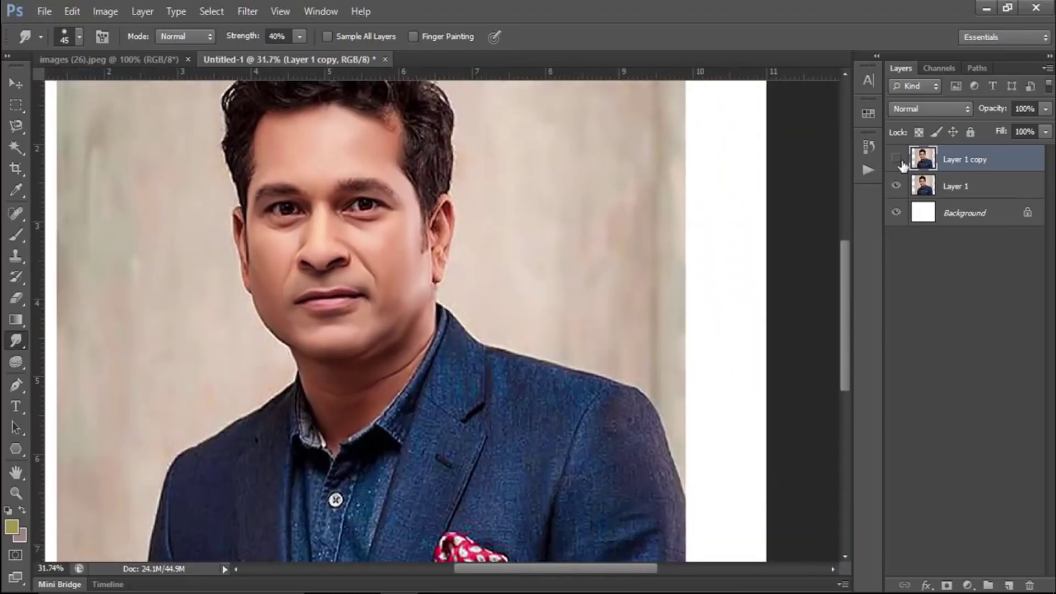
pyautogui.scroll(4, 304, 210)
pyautogui.scroll(5, 303, 211)
# Step: Shrink the smudge brush down to 9 px and soften the eye white and iris edge
pyautogui.press('[')
pyautogui.press('[')
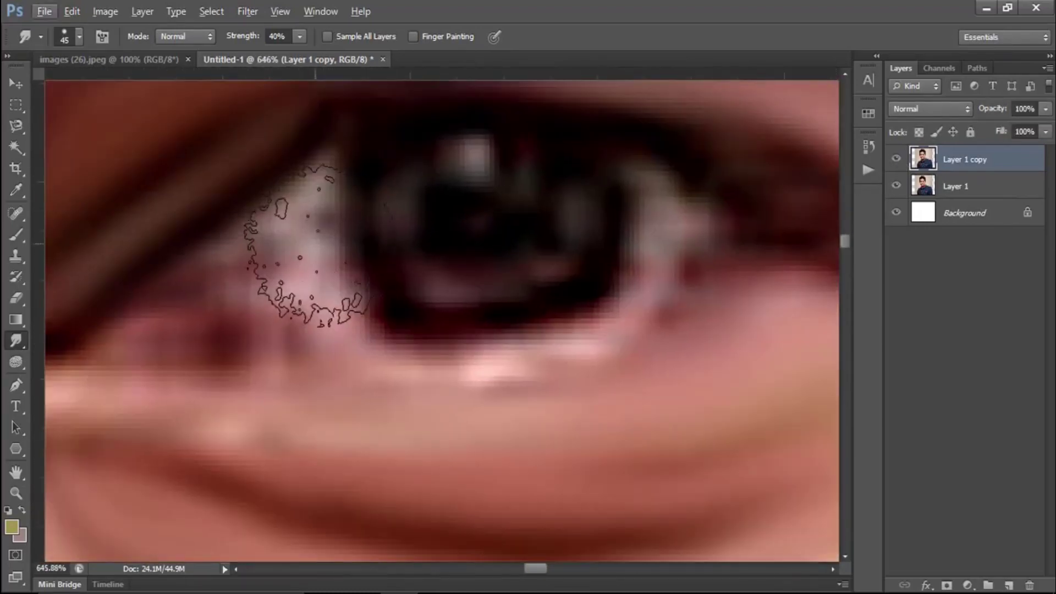
pyautogui.press('[')
pyautogui.press('[')
pyautogui.press('[')
pyautogui.moveTo(304, 211)
pyautogui.mouseDown()
pyautogui.moveTo(271, 235)
pyautogui.moveTo(260, 306)
pyautogui.mouseUp()
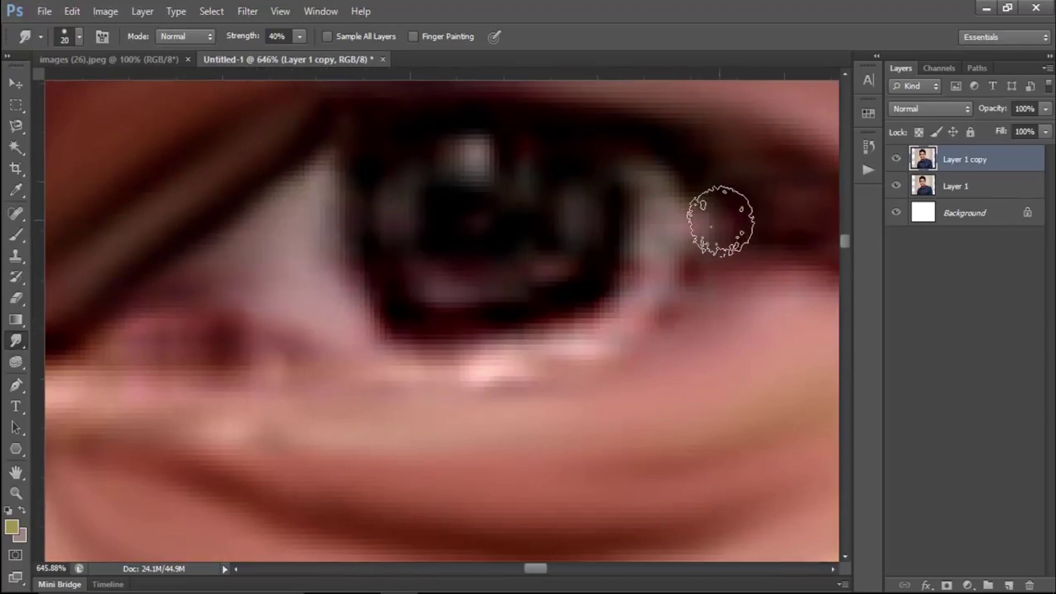
pyautogui.press('[')
pyautogui.press('[')
pyautogui.press('[')
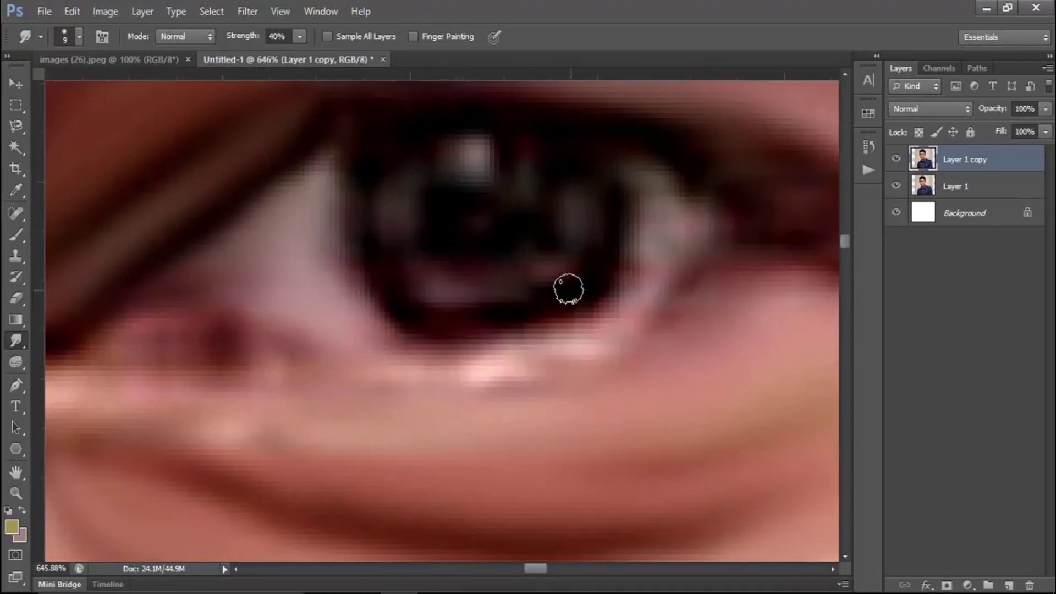
pyautogui.scroll(3, 471, 283)
pyautogui.hscroll(-3, 471, 283)
pyautogui.scroll(-3, 511, 248)
pyautogui.scroll(-3, 522, 266)
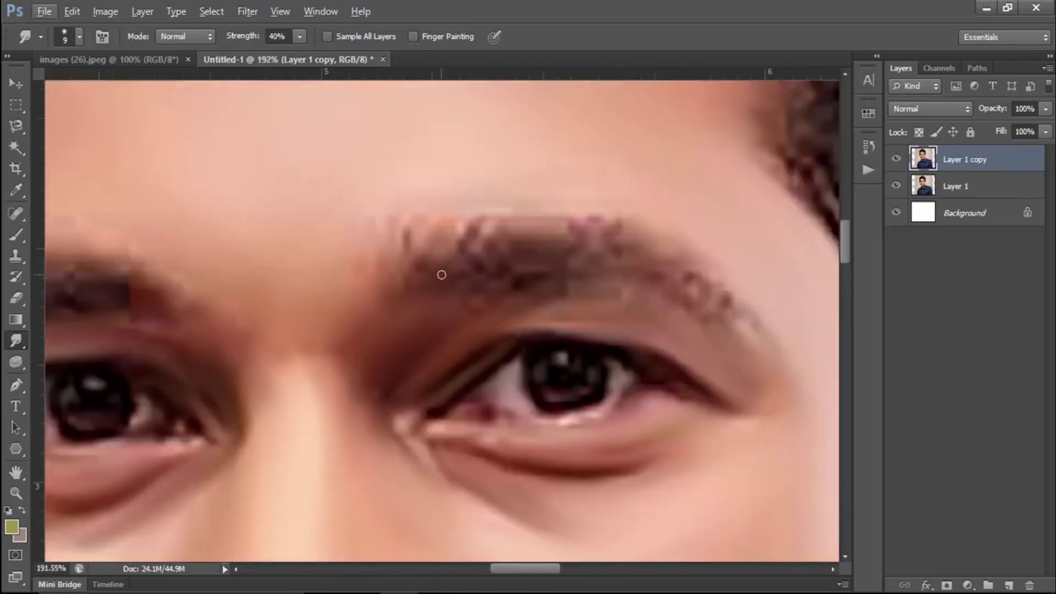
pyautogui.scroll(-2, 493, 297)
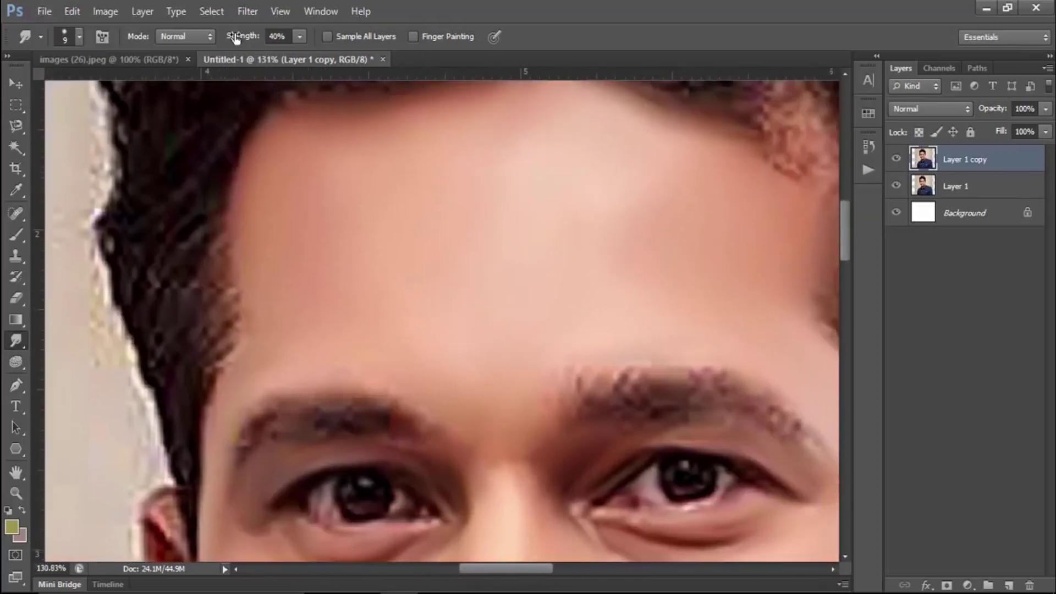
# Step: Blend the forehead and cheeks around the eyes and nose at 29% strength with a 150 px brush
pyautogui.press(']')
pyautogui.press(']')
pyautogui.press(']')
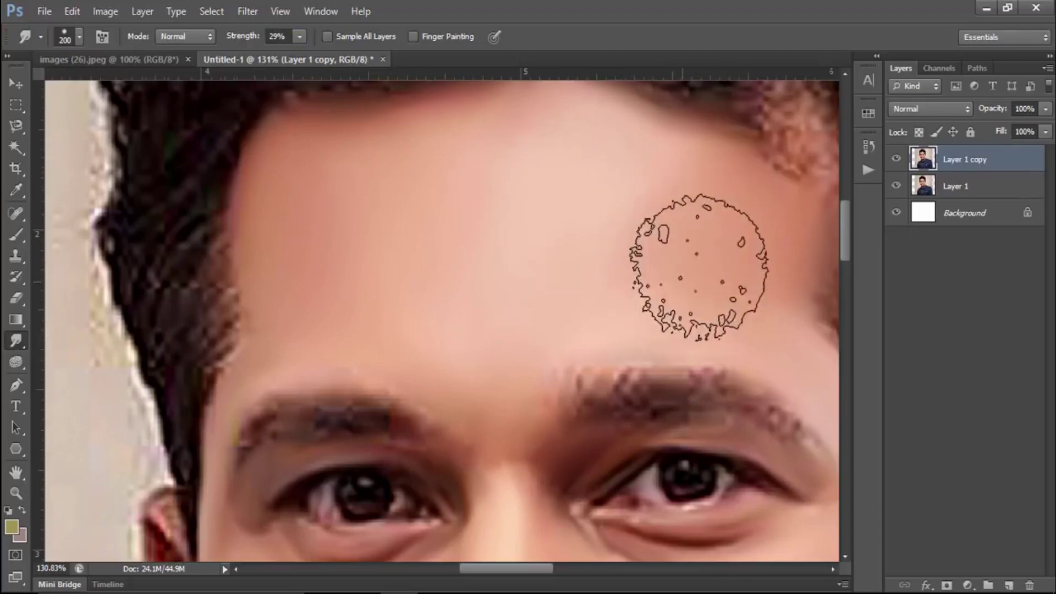
pyautogui.moveTo(717, 501); pyautogui.dragTo(562, 193)
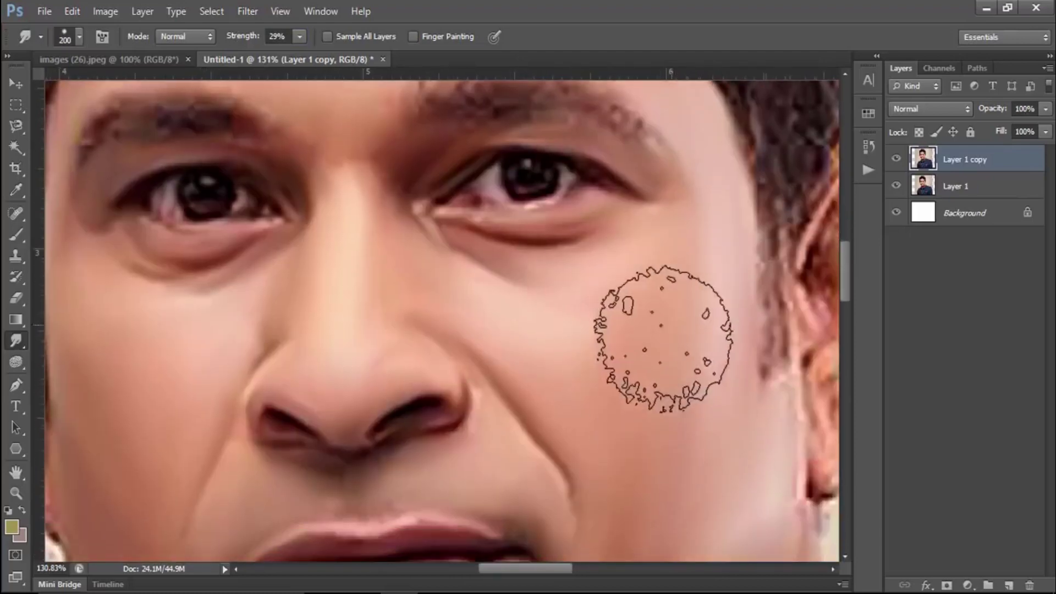
pyautogui.scroll(-3, 620, 394)
pyautogui.press('[')
pyautogui.press('[')
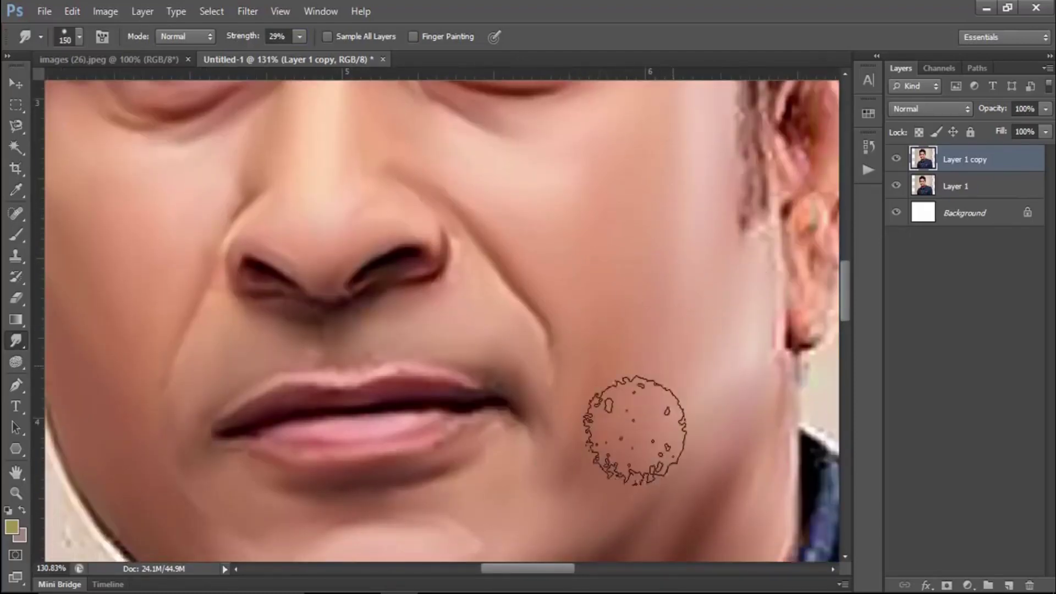
pyautogui.scroll(3, 670, 368)
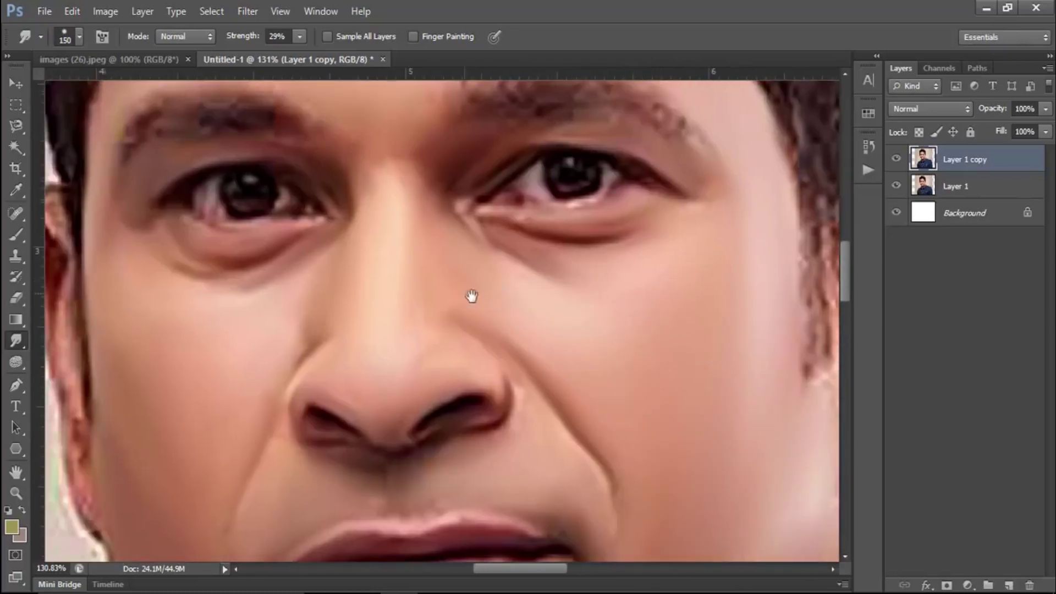
pyautogui.scroll(-2, 385, 275)
pyautogui.hscroll(-3, 385, 276)
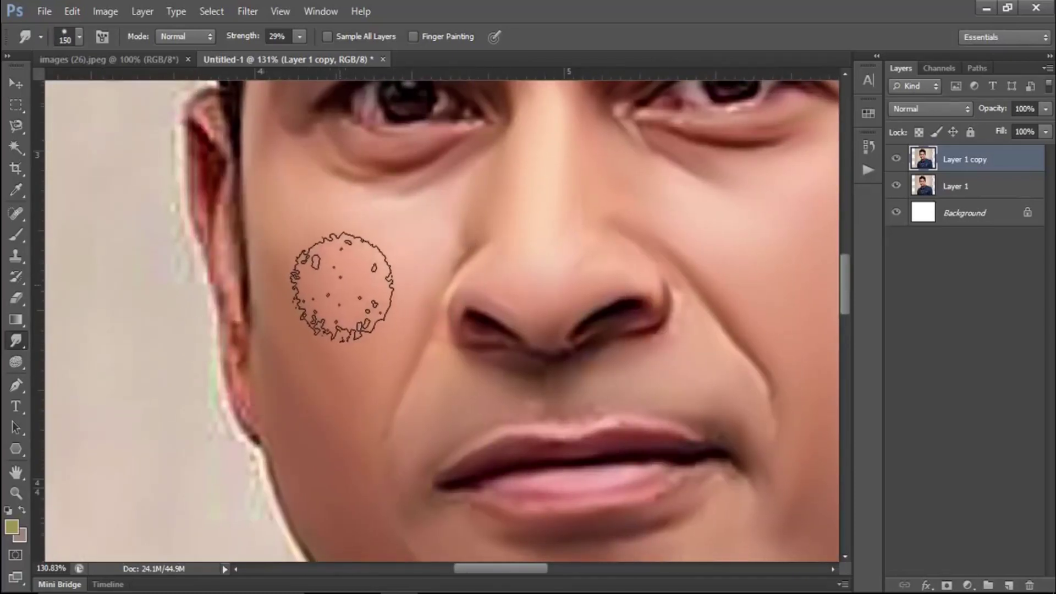
# Step: Reduce the brush to 80 px and smooth the jagged white halo along the jawline
pyautogui.press('[')
pyautogui.press('[')
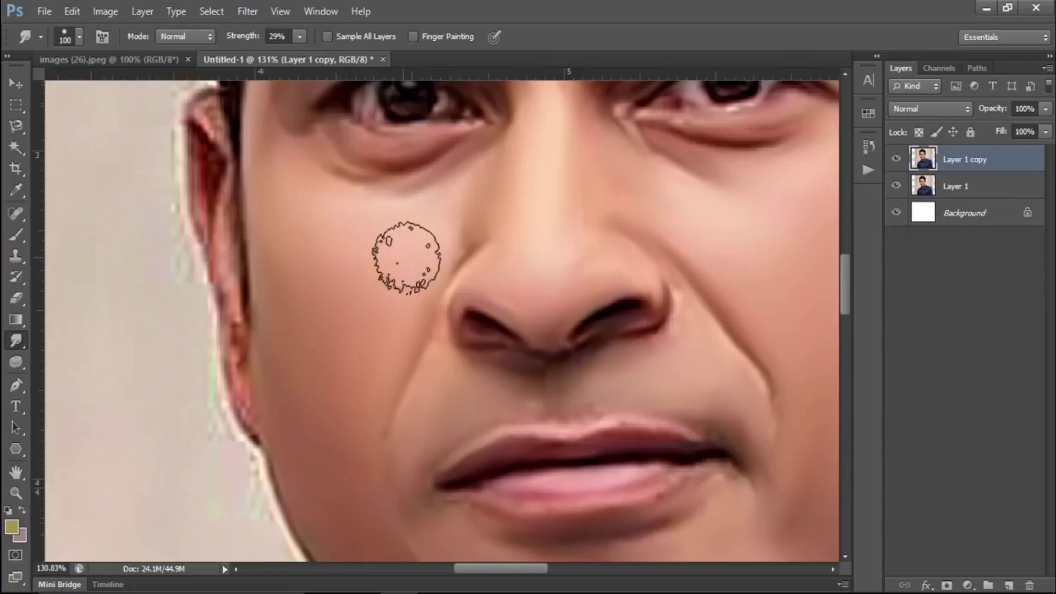
pyautogui.scroll(-2, 617, 176)
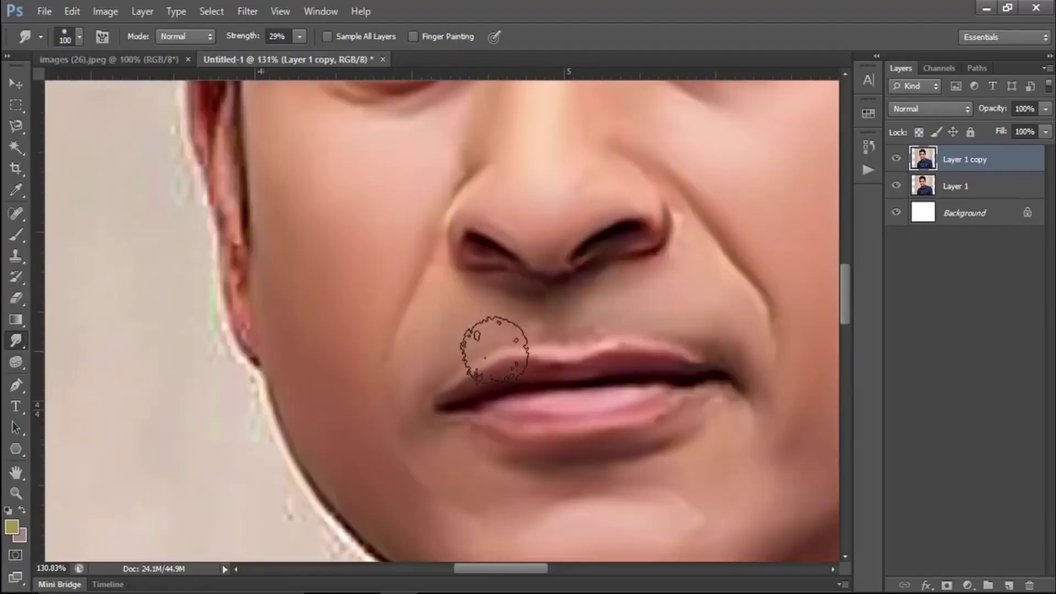
pyautogui.press('[')
pyautogui.press('[')
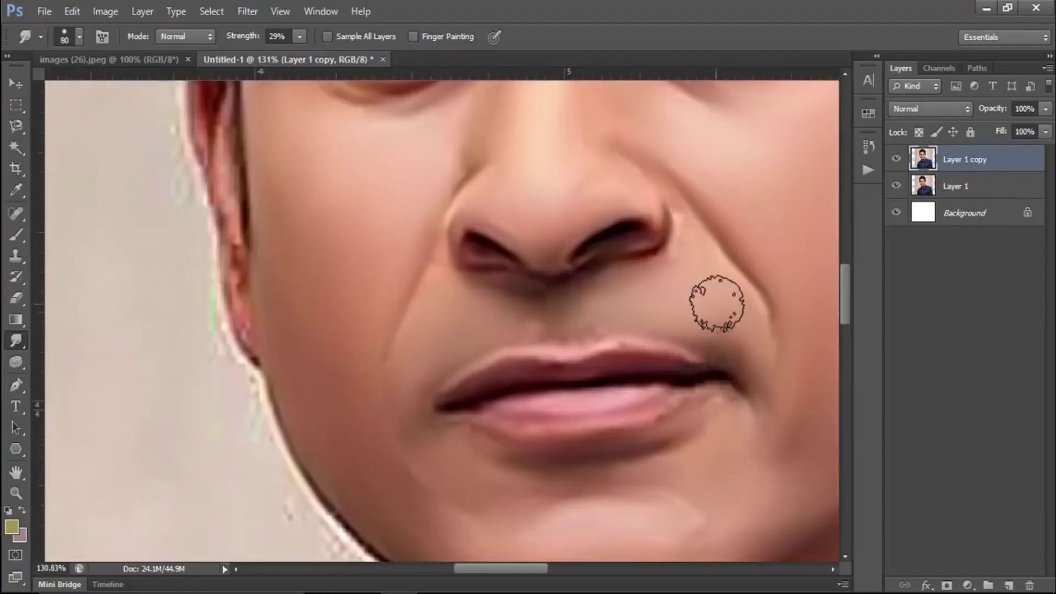
pyautogui.scroll(-1, 720, 330)
pyautogui.scroll(-2, 660, 357)
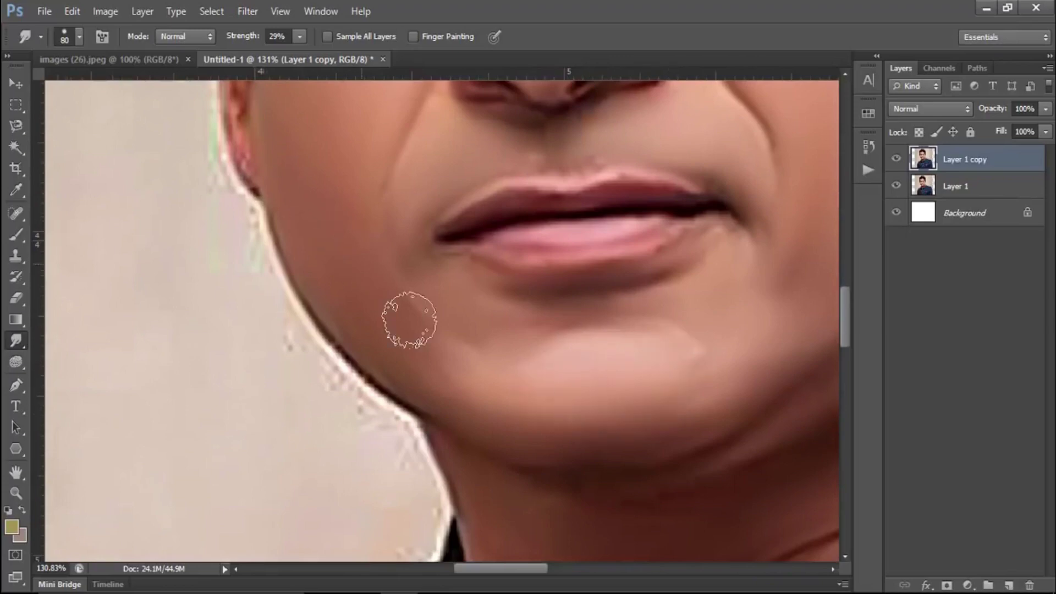
pyautogui.moveTo(286, 245)
pyautogui.mouseDown()
pyautogui.moveTo(387, 359)
pyautogui.moveTo(406, 429)
pyautogui.mouseUp()
pyautogui.scroll(-2, 562, 328)
pyautogui.hscroll(2, 562, 328)
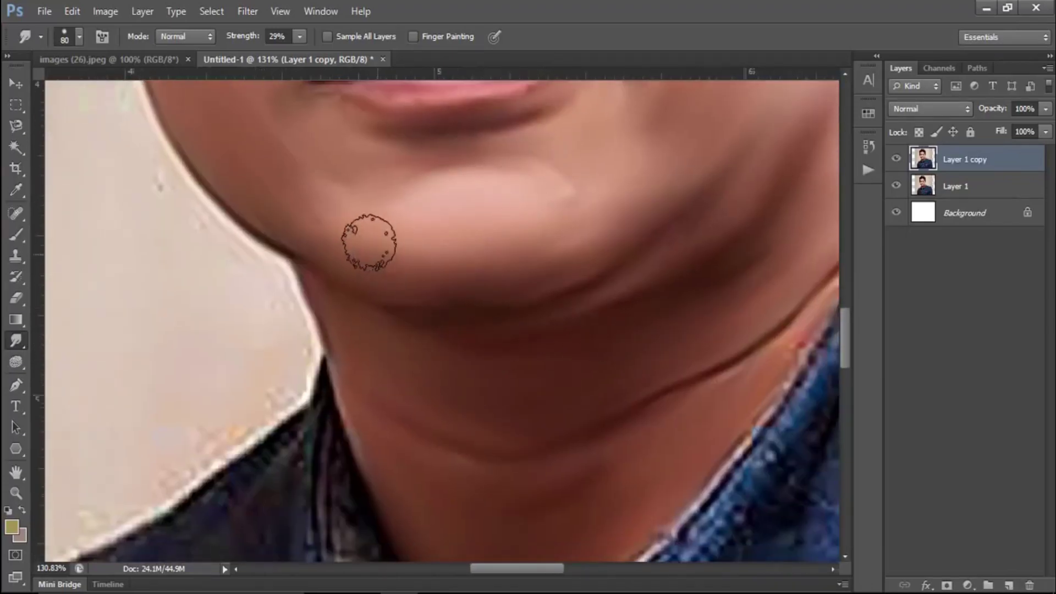
pyautogui.scroll(2, 652, 182)
pyautogui.scroll(1, 651, 182)
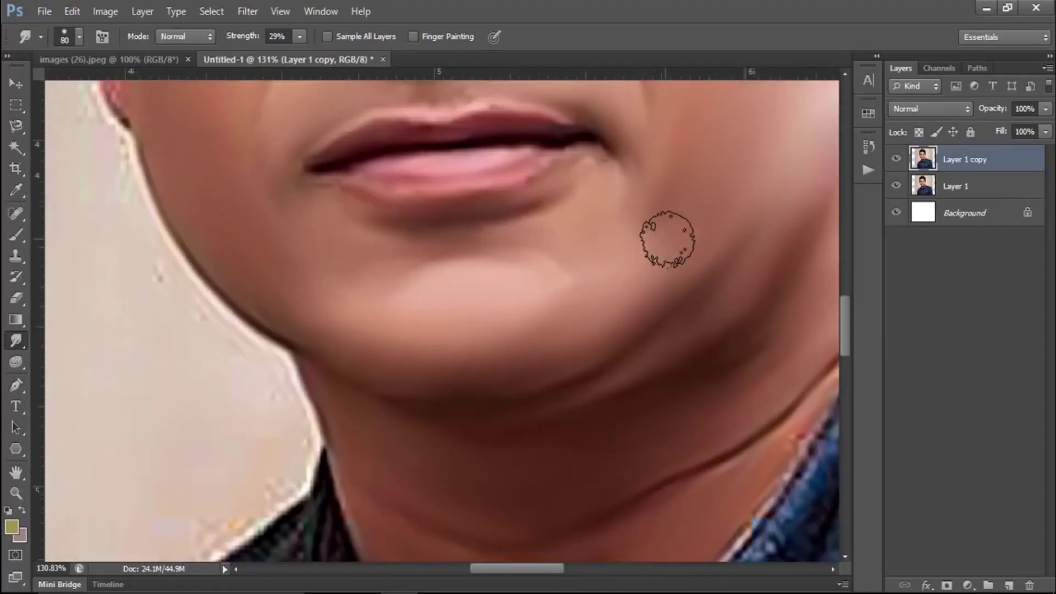
pyautogui.scroll(-3, 670, 247)
pyautogui.scroll(-2, 670, 247)
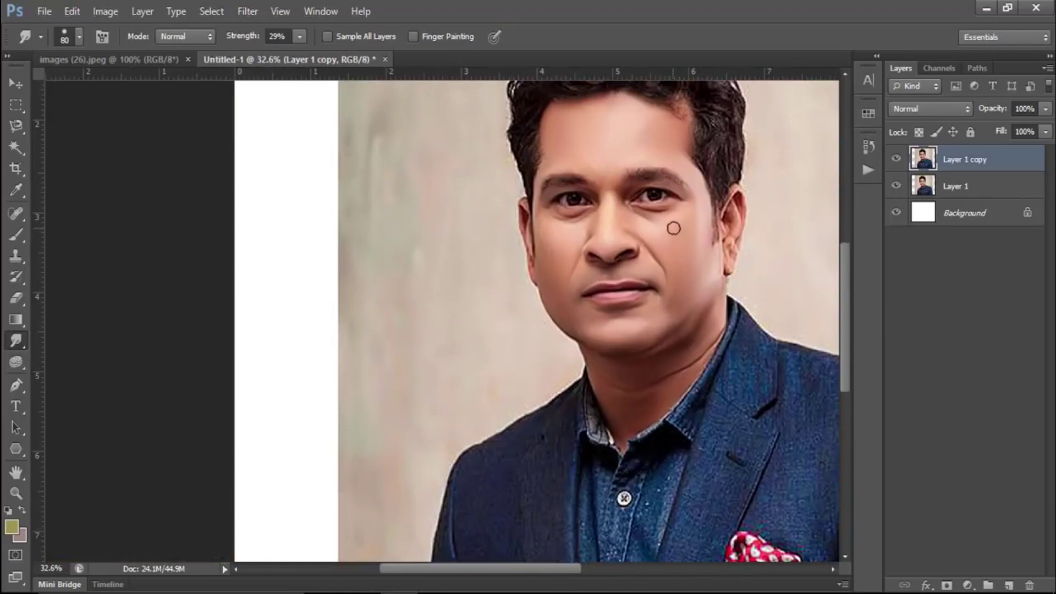
# Step: Smudge the curly hair into smooth long strands at 51% strength
pyautogui.scroll(3, 674, 228)
pyautogui.scroll(1, 349, 341)
pyautogui.scroll(1, 349, 342)
pyautogui.moveTo(236, 37); pyautogui.dragTo(247, 37)
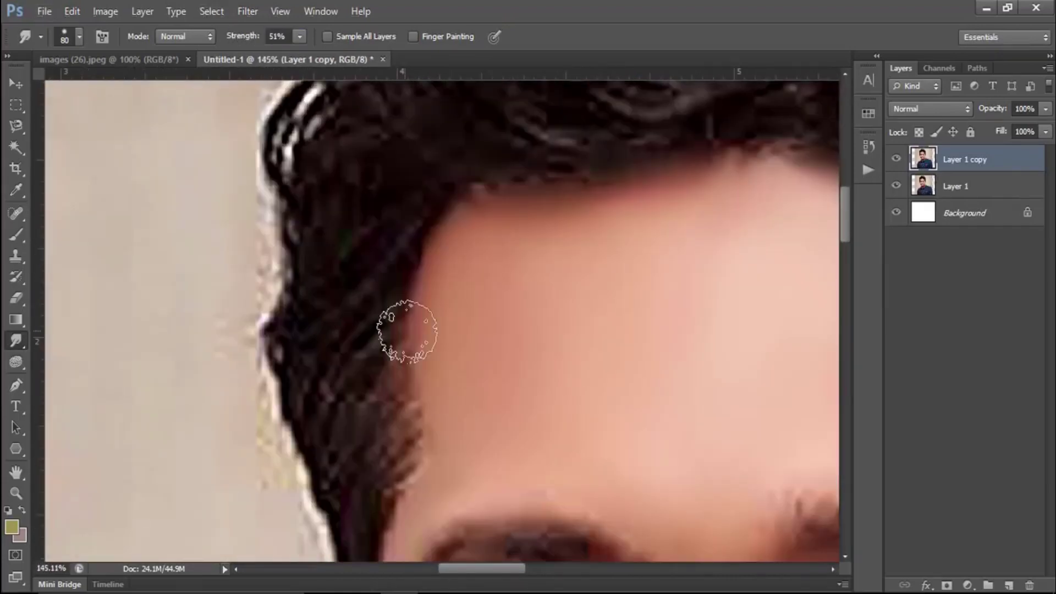
pyautogui.moveTo(418, 329); pyautogui.dragTo(496, 328)
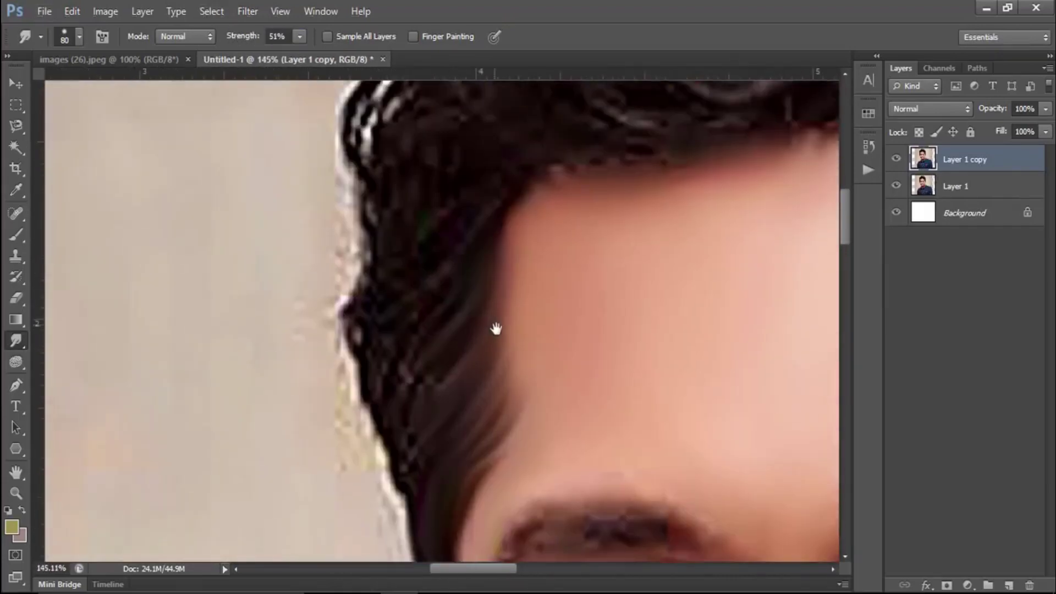
pyautogui.scroll(1, 424, 366)
pyautogui.scroll(2, 436, 448)
pyautogui.scroll(1, 507, 390)
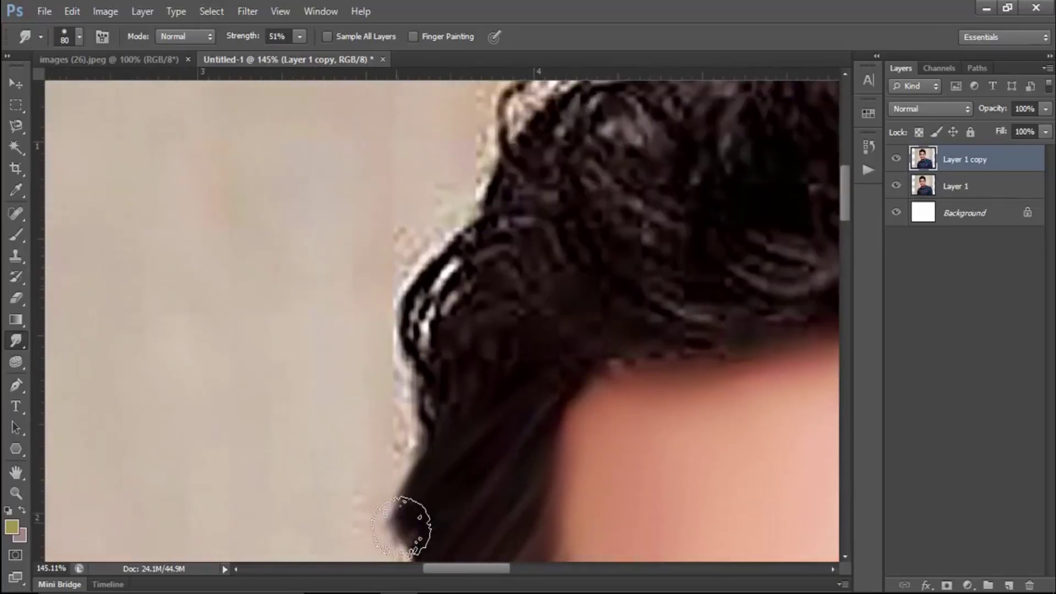
pyautogui.moveTo(599, 378)
pyautogui.mouseDown()
pyautogui.moveTo(624, 406)
pyautogui.moveTo(460, 306)
pyautogui.moveTo(561, 377)
pyautogui.moveTo(471, 420)
pyautogui.moveTo(658, 377)
pyautogui.mouseUp()
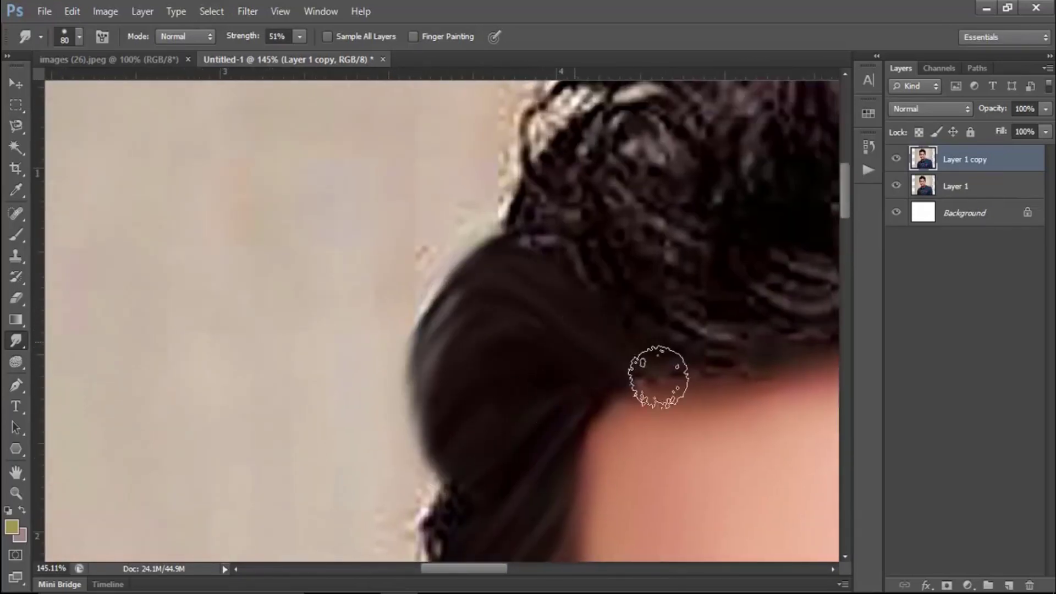
pyautogui.scroll(-3, 659, 376)
pyautogui.scroll(-2, 518, 326)
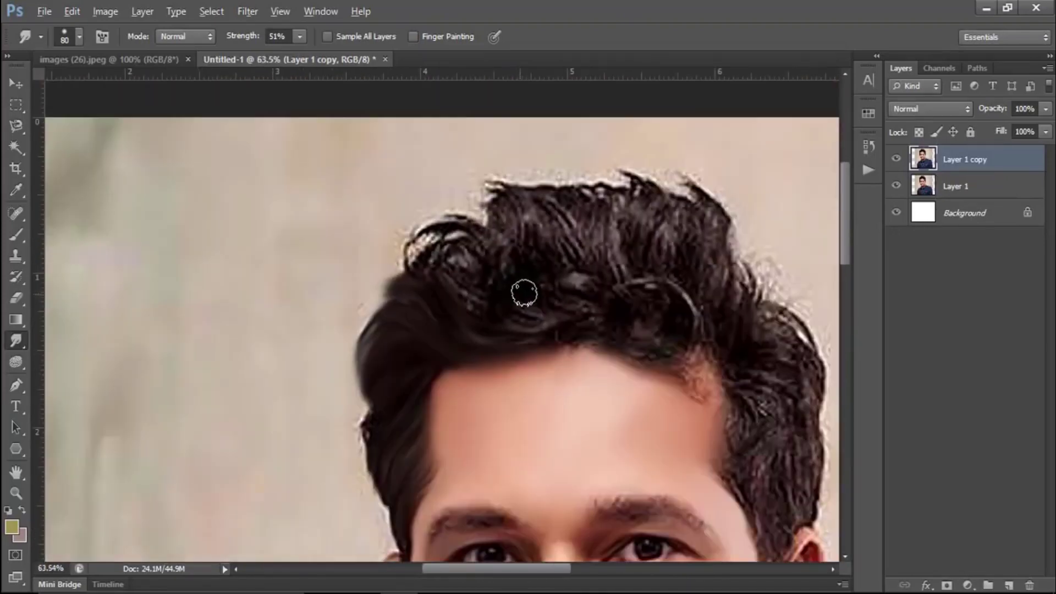
pyautogui.scroll(-1, 559, 196)
pyautogui.scroll(2, 473, 279)
pyautogui.scroll(2, 358, 347)
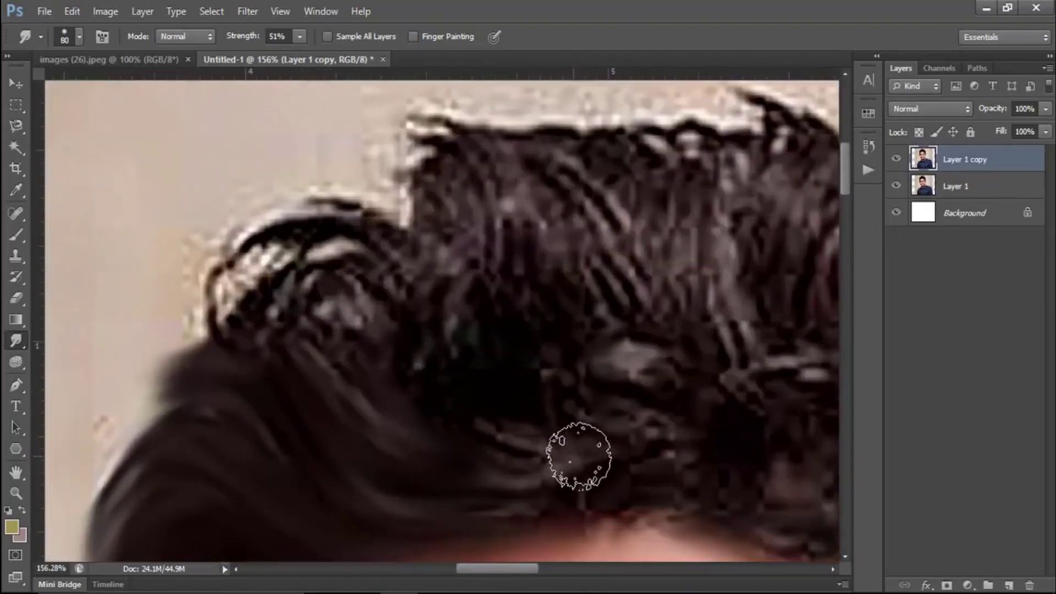
pyautogui.moveTo(377, 254)
pyautogui.mouseDown()
pyautogui.moveTo(342, 302)
pyautogui.moveTo(354, 361)
pyautogui.moveTo(377, 270)
pyautogui.moveTo(307, 354)
pyautogui.mouseUp()
pyautogui.scroll(-2, 394, 349)
pyautogui.moveTo(394, 349); pyautogui.dragTo(307, 365)
# Step: Sweep the left-side hair into smooth strands following its flow
pyautogui.scroll(-3, 323, 302)
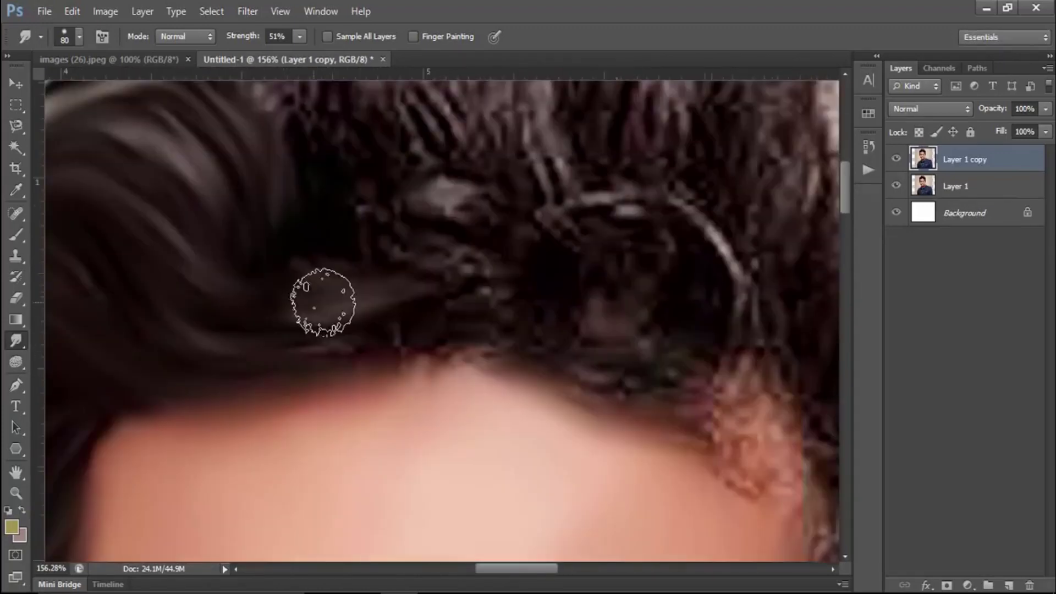
pyautogui.scroll(5, 323, 302)
pyautogui.moveTo(467, 430)
pyautogui.mouseDown()
pyautogui.moveTo(373, 406)
pyautogui.moveTo(391, 432)
pyautogui.moveTo(419, 167)
pyautogui.moveTo(448, 235)
pyautogui.mouseUp()
pyautogui.scroll(3, 479, 271)
pyautogui.moveTo(479, 271)
pyautogui.mouseDown()
pyautogui.moveTo(503, 353)
pyautogui.moveTo(392, 343)
pyautogui.moveTo(323, 436)
pyautogui.mouseUp()
pyautogui.scroll(-3, 392, 342)
pyautogui.scroll(-3, 323, 436)
pyautogui.moveTo(443, 335); pyautogui.dragTo(502, 314)
pyautogui.scroll(-3, 502, 313)
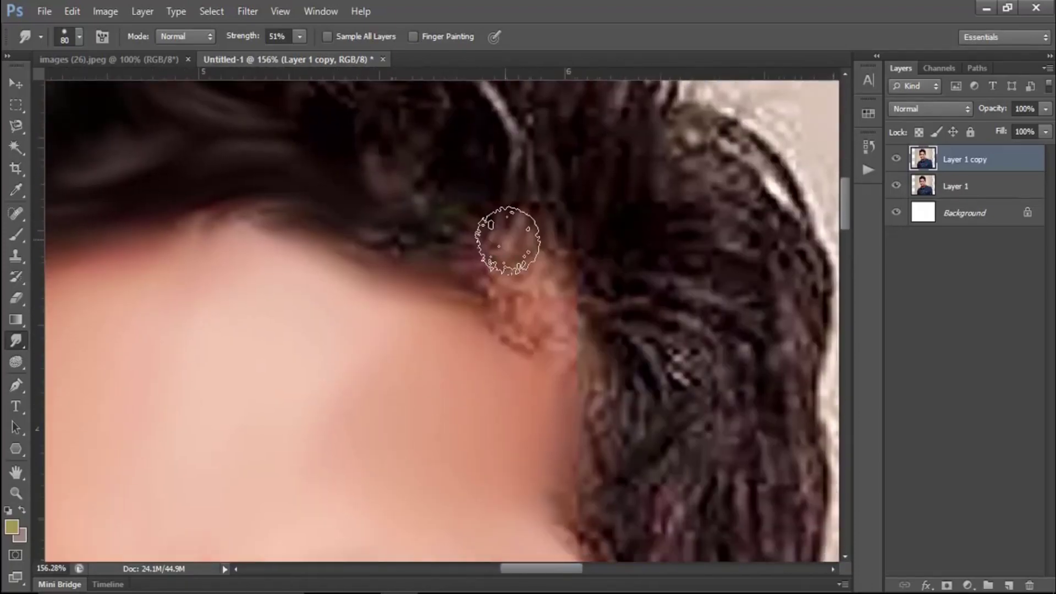
pyautogui.scroll(-5, 507, 241)
pyautogui.scroll(5, 545, 248)
pyautogui.scroll(-3, 471, 236)
# Step: Smudge the right-side hair beside the face and near the ear into soft strands
pyautogui.moveTo(472, 236); pyautogui.dragTo(537, 445)
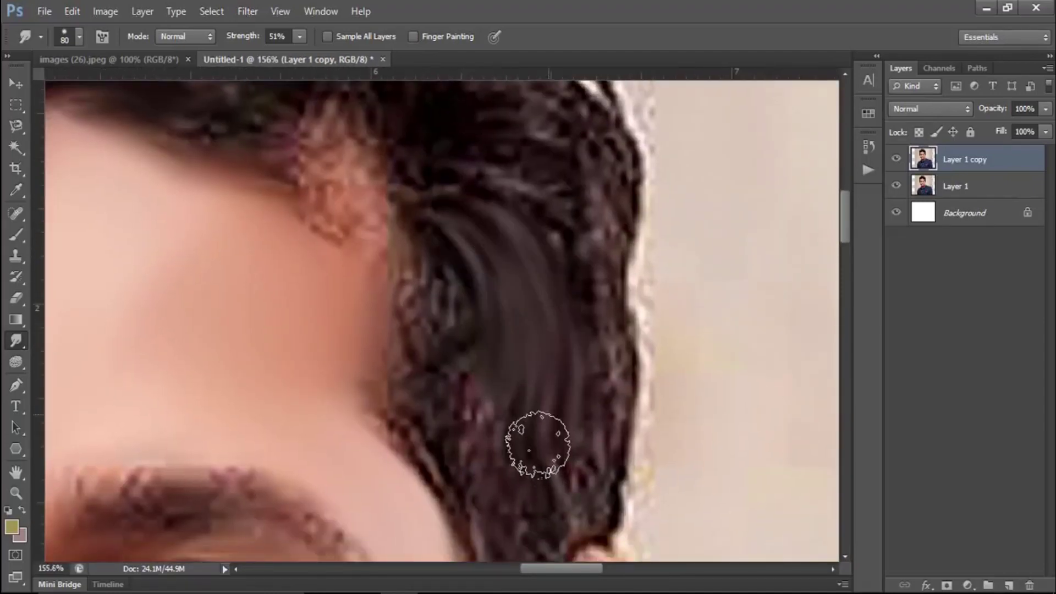
pyautogui.moveTo(443, 258); pyautogui.dragTo(436, 319)
pyautogui.scroll(-3, 448, 365)
pyautogui.moveTo(448, 365); pyautogui.dragTo(378, 113)
pyautogui.scroll(-2, 377, 113)
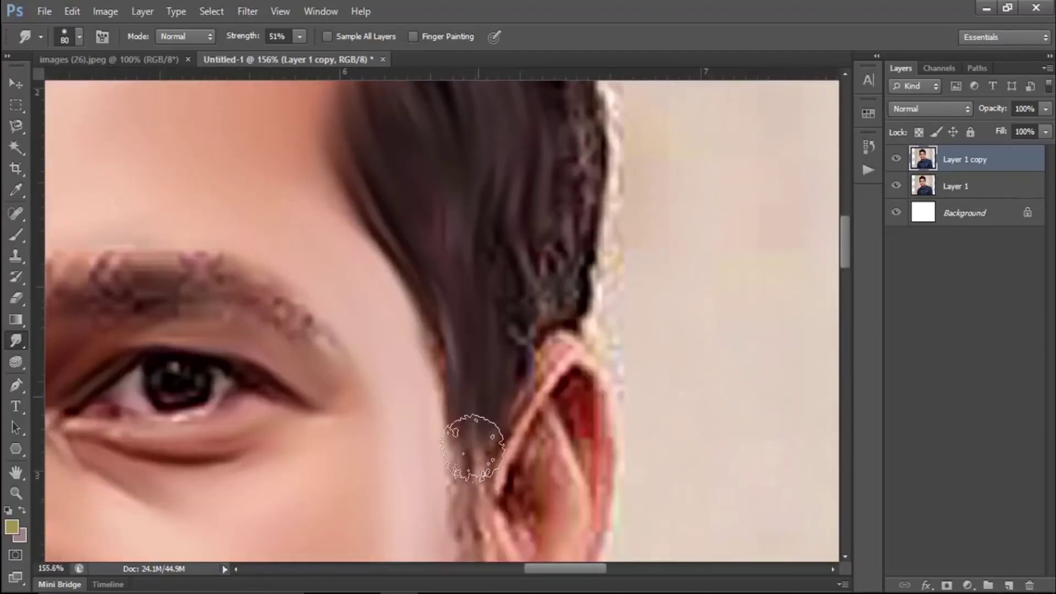
pyautogui.scroll(1, 448, 401)
pyautogui.scroll(2, 468, 358)
pyautogui.scroll(2, 507, 385)
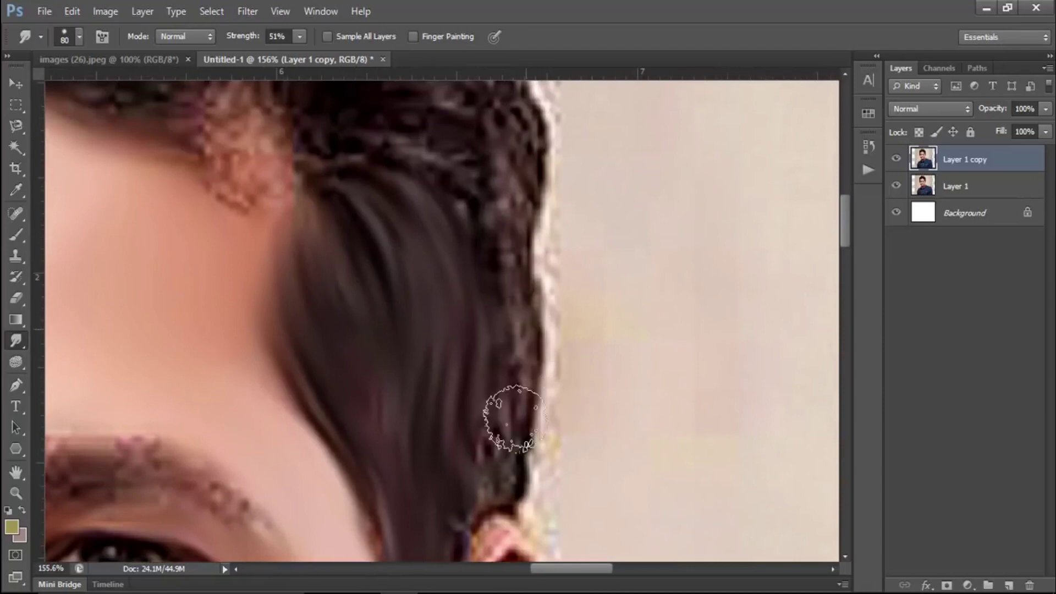
pyautogui.scroll(2, 530, 288)
pyautogui.scroll(2, 443, 283)
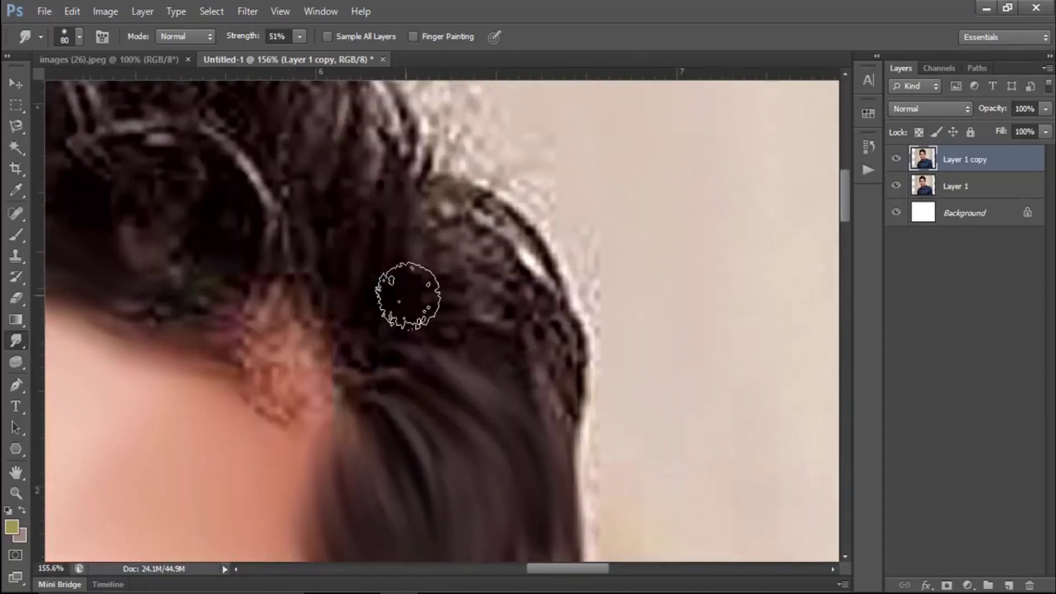
pyautogui.scroll(2, 594, 346)
pyautogui.scroll(2, 641, 405)
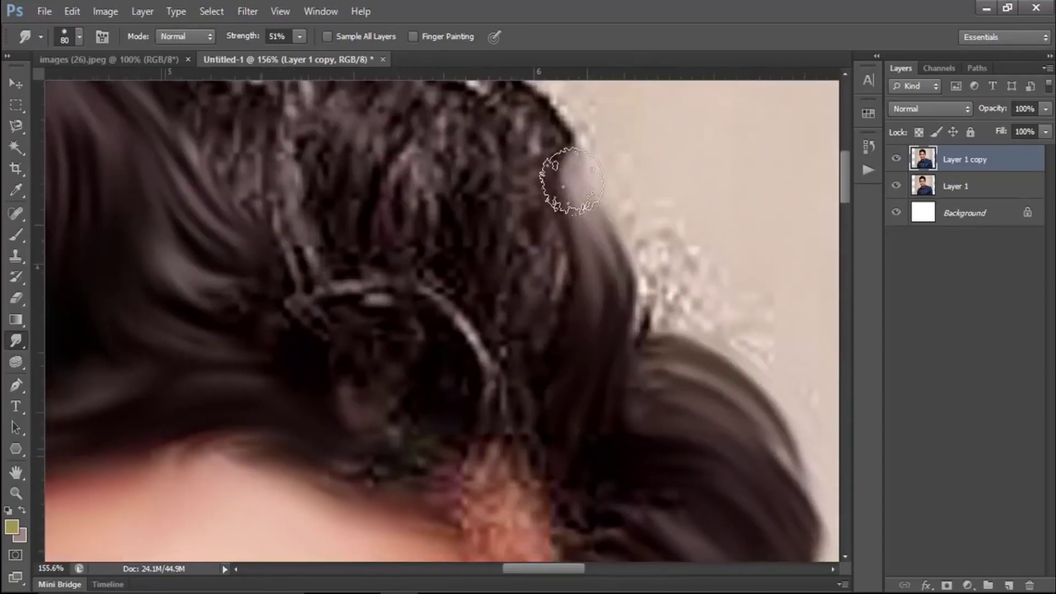
pyautogui.scroll(2, 572, 181)
pyautogui.scroll(2, 490, 231)
pyautogui.scroll(2, 483, 295)
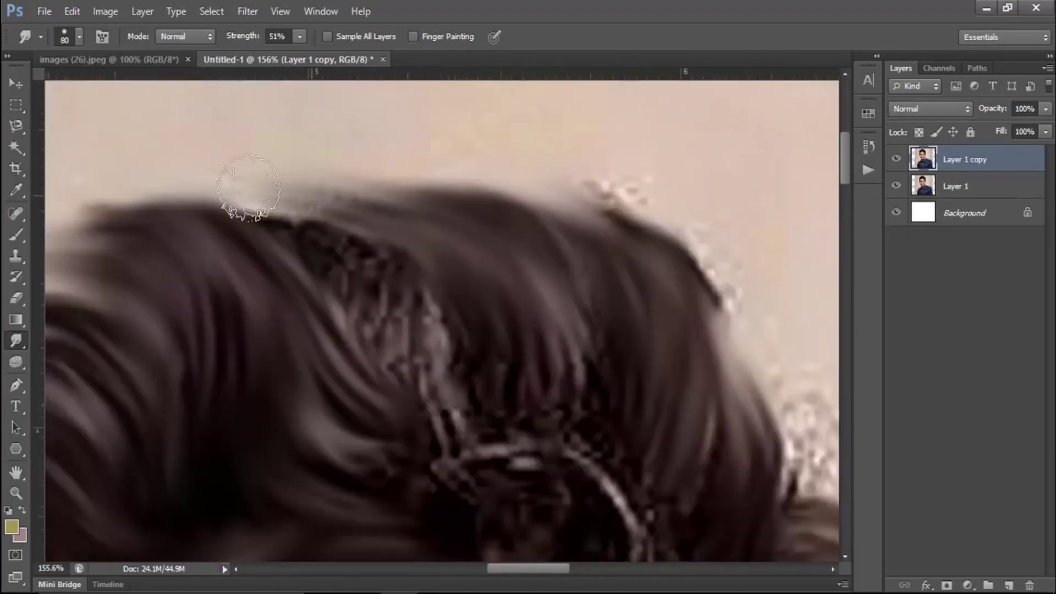
# Step: Blend away the pink blotch at the hairline and zoom out to view the whole portrait
pyautogui.scroll(-2, 366, 337)
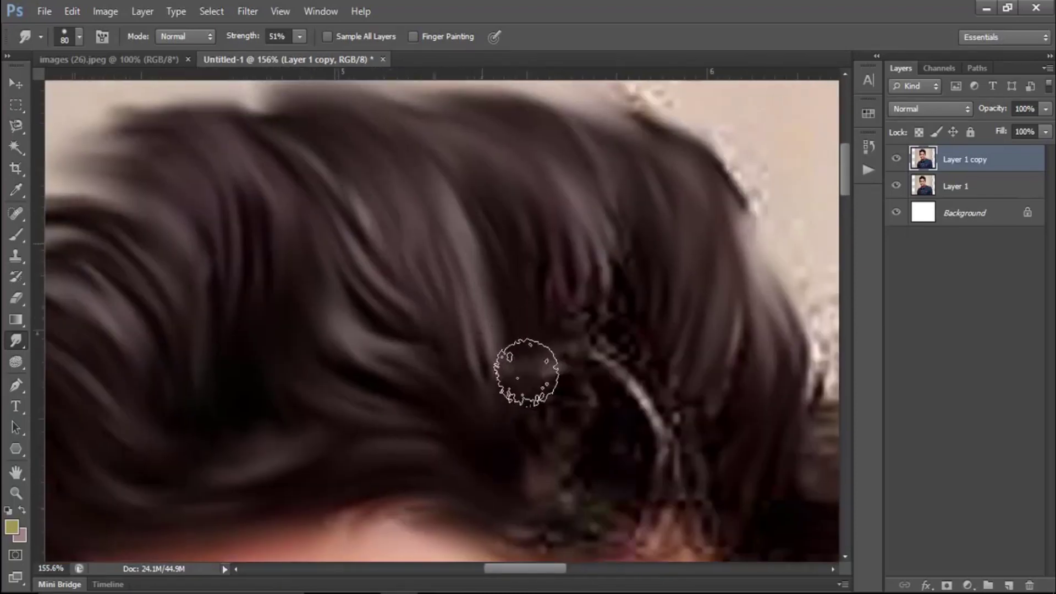
pyautogui.scroll(-2, 660, 242)
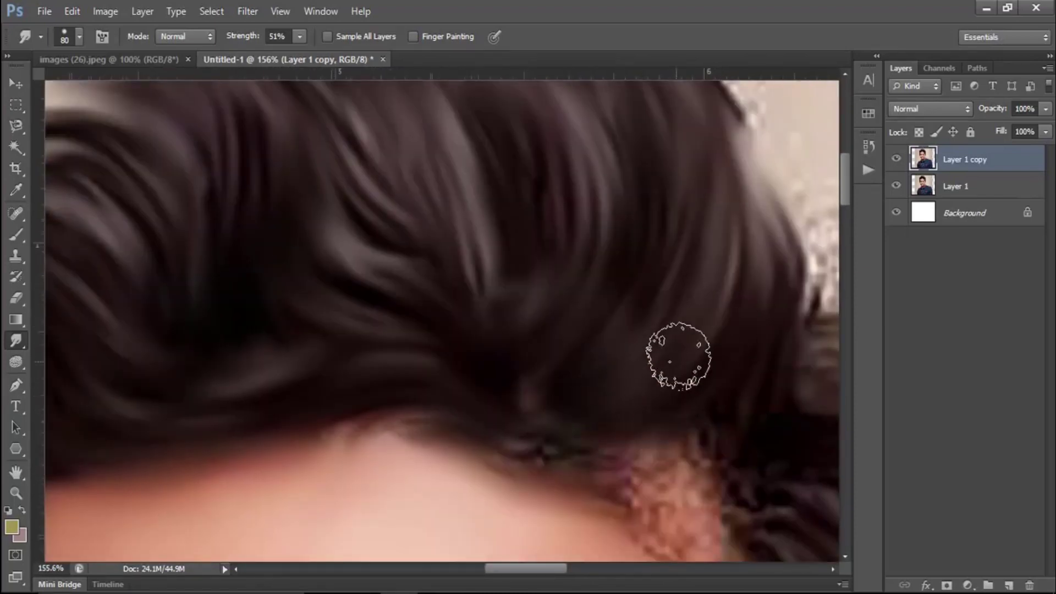
pyautogui.scroll(-3, 688, 330)
pyautogui.scroll(2, 707, 276)
pyautogui.scroll(1, 691, 288)
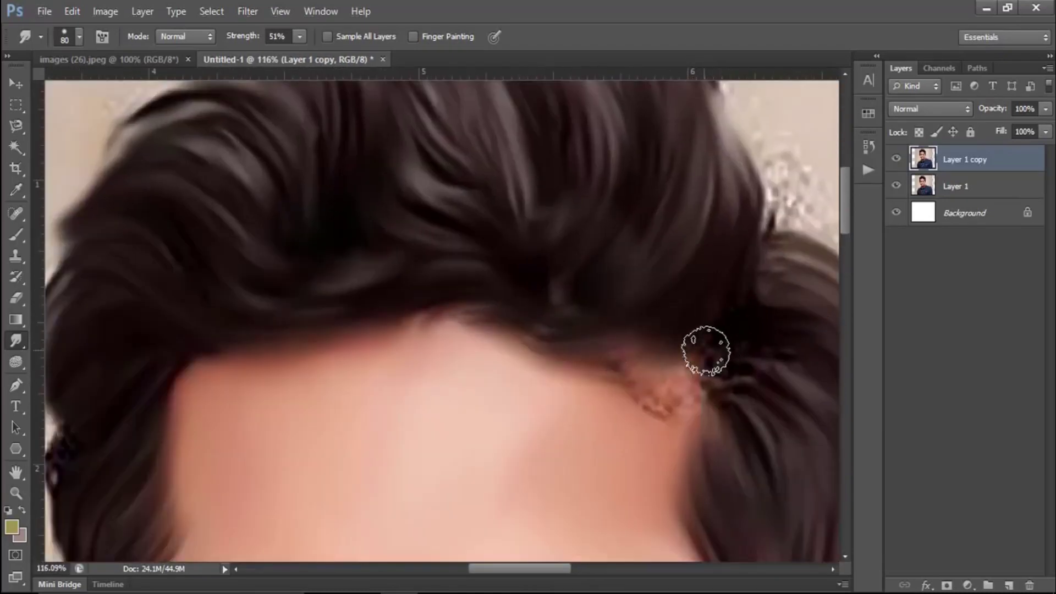
pyautogui.moveTo(707, 351)
pyautogui.mouseDown()
pyautogui.moveTo(622, 387)
pyautogui.moveTo(547, 387)
pyautogui.moveTo(676, 396)
pyautogui.moveTo(609, 391)
pyautogui.mouseUp()
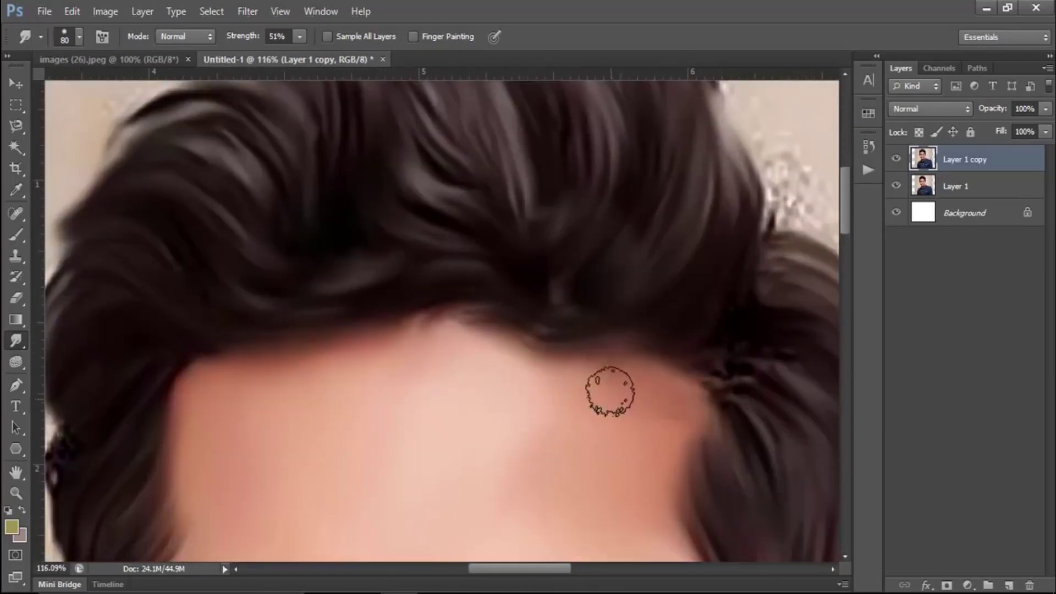
pyautogui.scroll(-3, 679, 354)
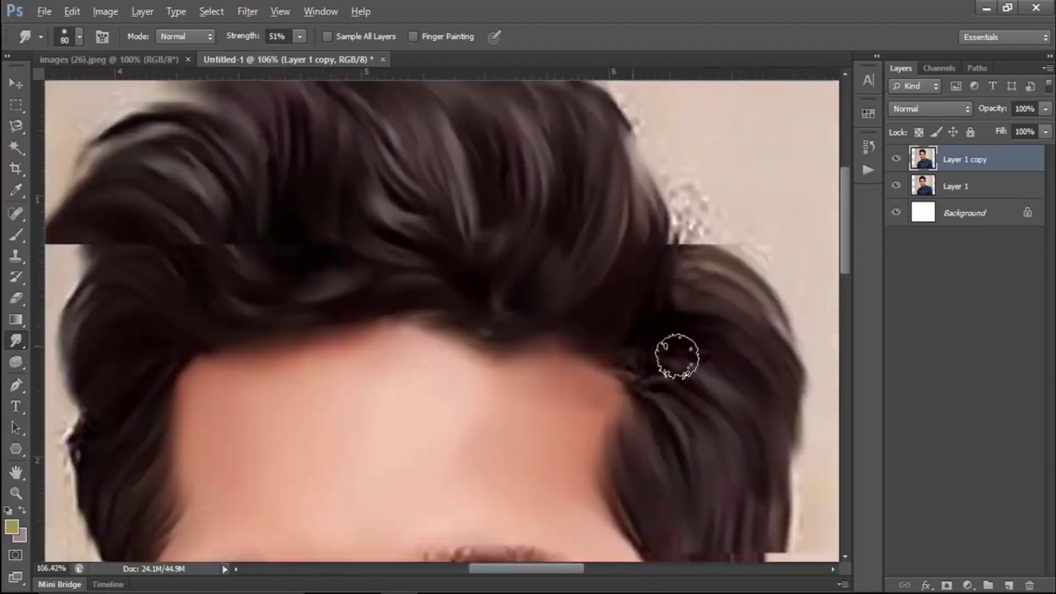
pyautogui.scroll(2, 682, 355)
pyautogui.scroll(-3, 637, 320)
pyautogui.scroll(4, 618, 292)
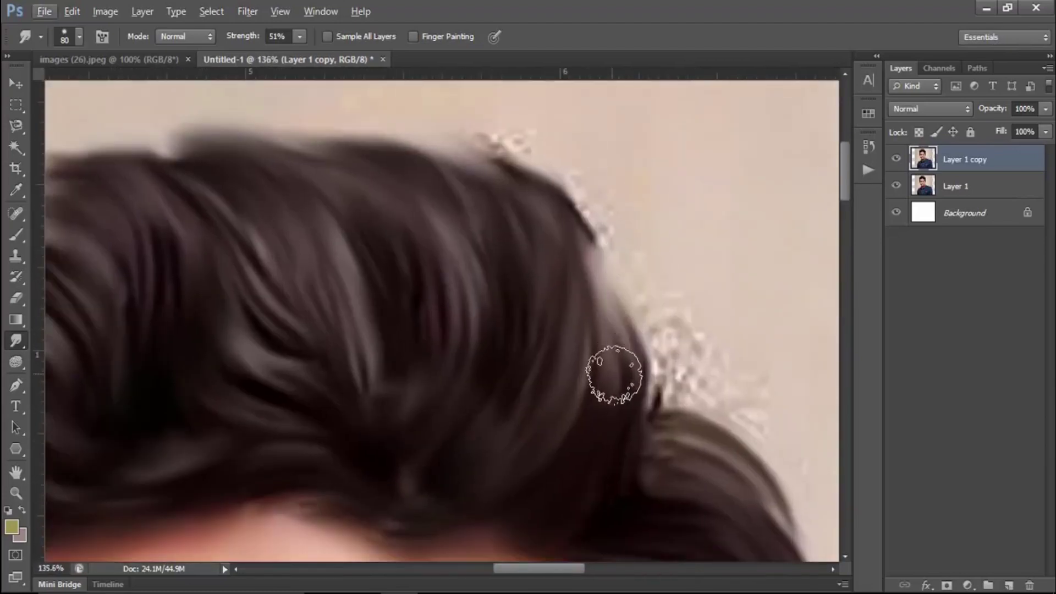
pyautogui.scroll(-3, 642, 262)
pyautogui.scroll(2, 648, 252)
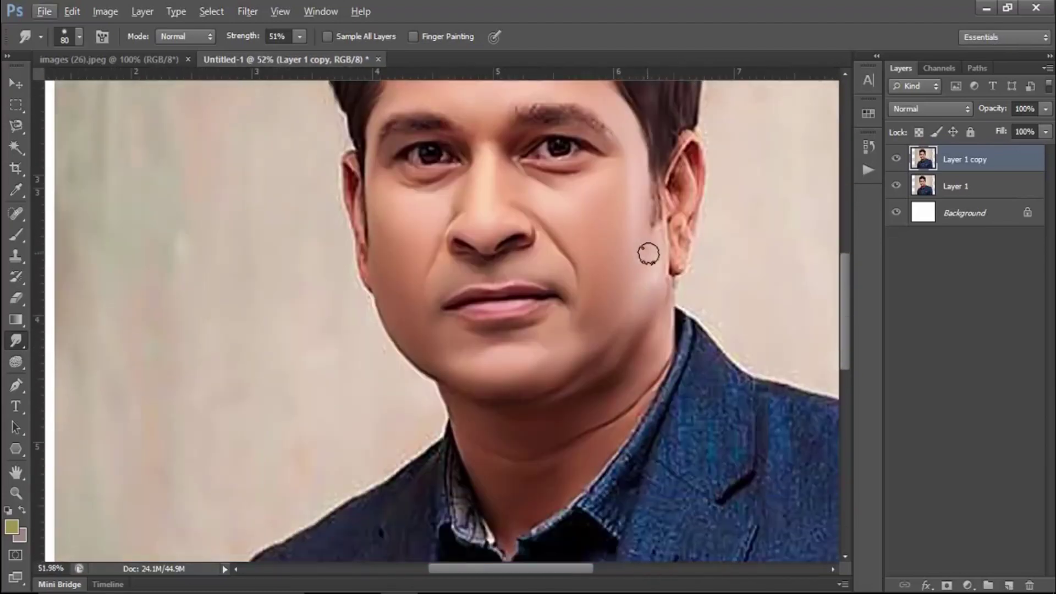
pyautogui.scroll(-3, 513, 303)
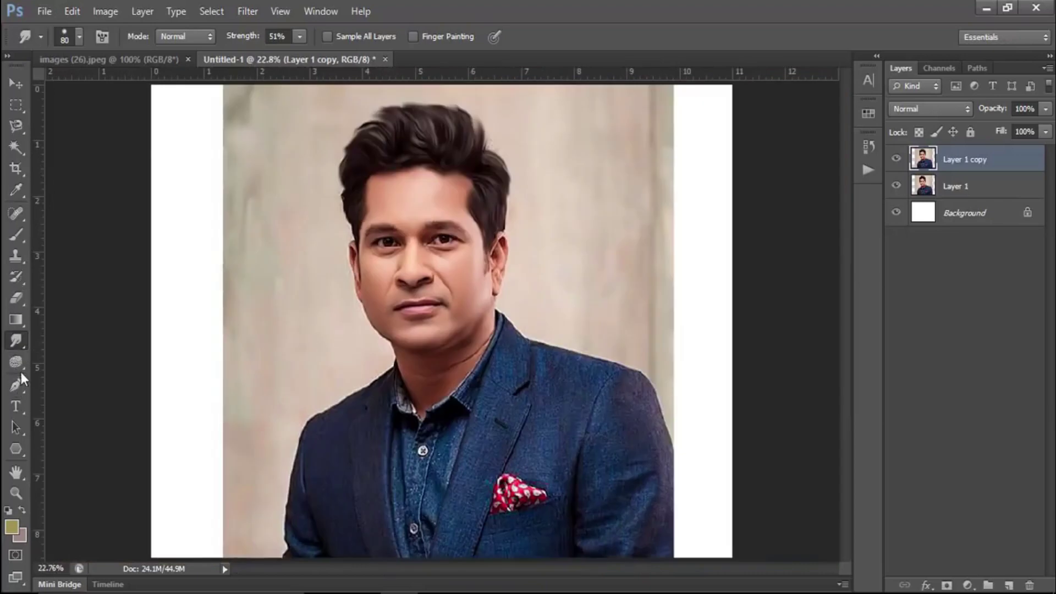
# Step: Take the Pen tool, zoom in, and start an outline path on the jacket edge
pyautogui.click(15, 386)
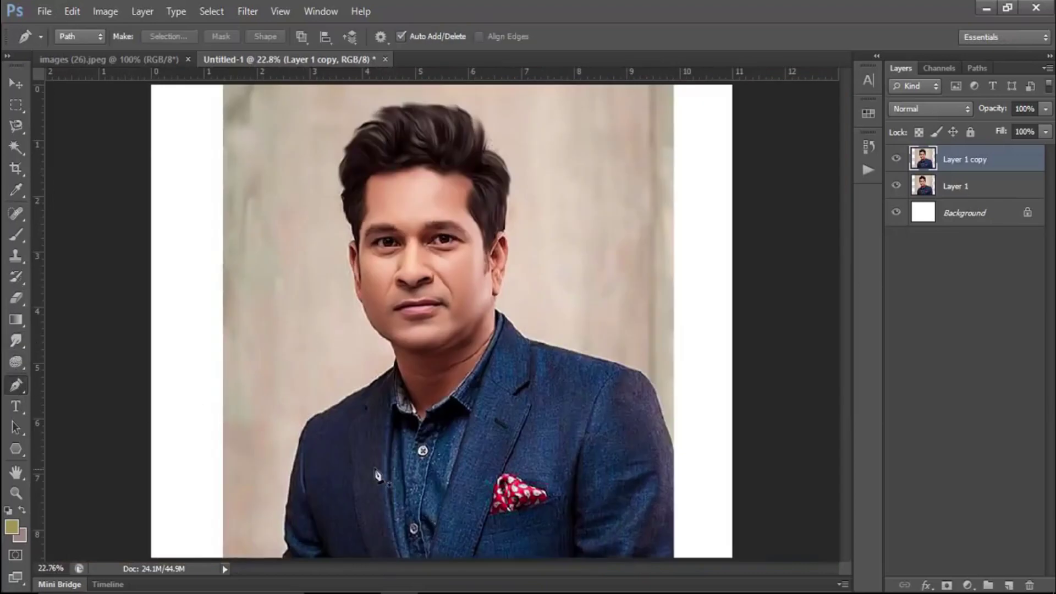
pyautogui.scroll(2, 377, 474)
pyautogui.scroll(2, 307, 448)
pyautogui.scroll(2, 264, 465)
pyautogui.scroll(1, 308, 377)
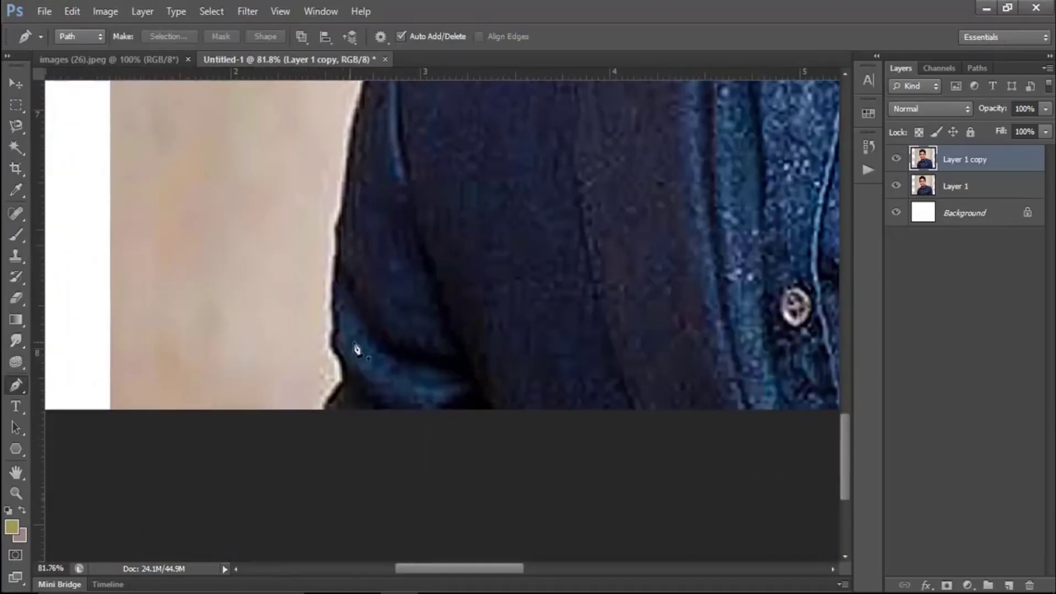
pyautogui.scroll(3, 341, 368)
pyautogui.scroll(4, 325, 391)
pyautogui.click(340, 486)
pyautogui.moveTo(373, 416); pyautogui.dragTo(388, 405)
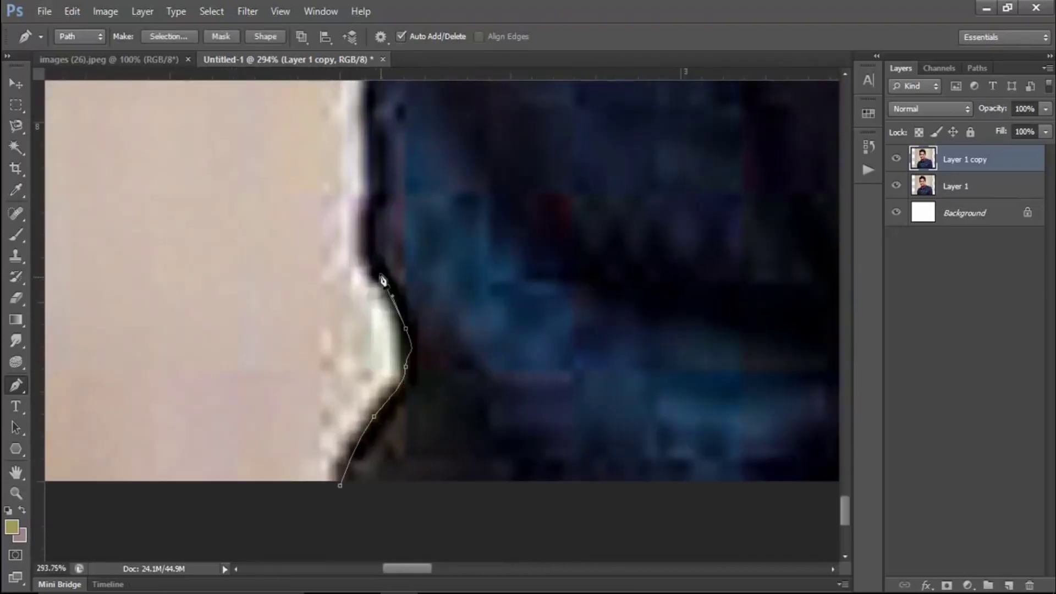
# Step: Add pen anchors up the sleeve and along the shoulder edge
pyautogui.moveTo(415, 275); pyautogui.dragTo(463, 530)
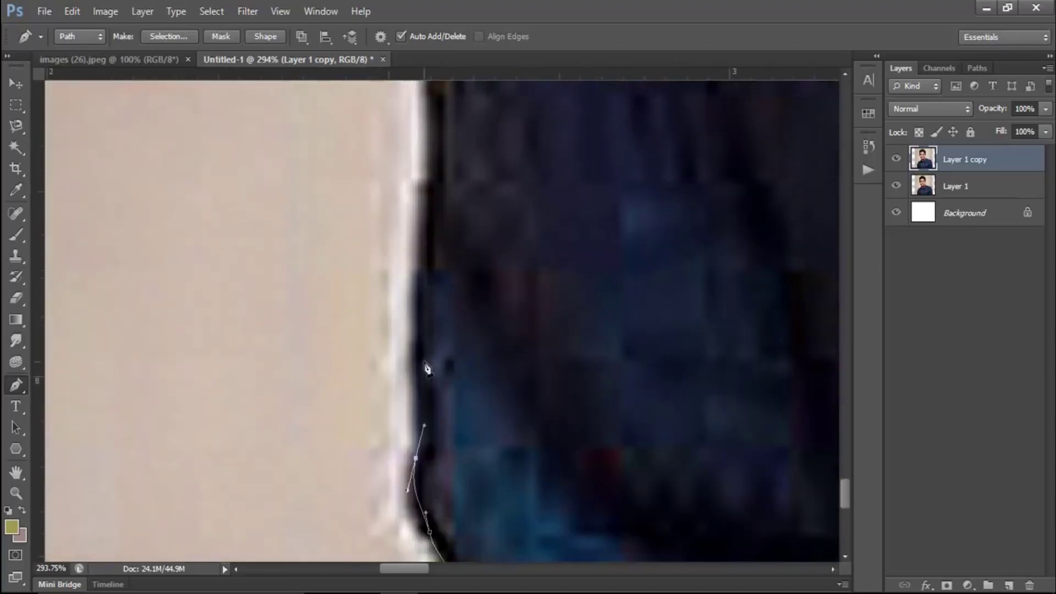
pyautogui.moveTo(441, 225); pyautogui.dragTo(448, 342)
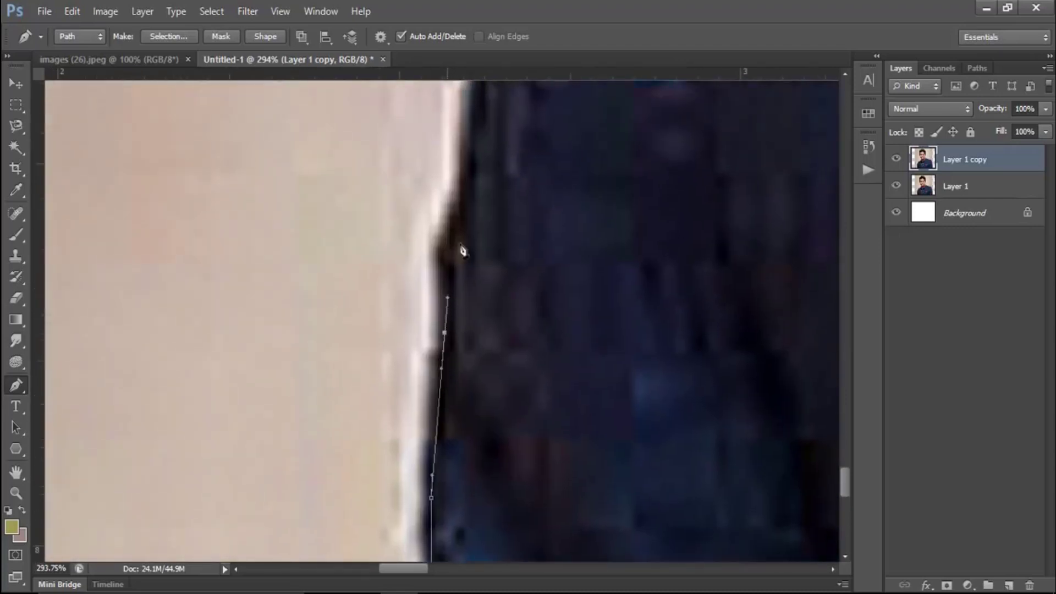
pyautogui.moveTo(462, 251); pyautogui.dragTo(460, 301)
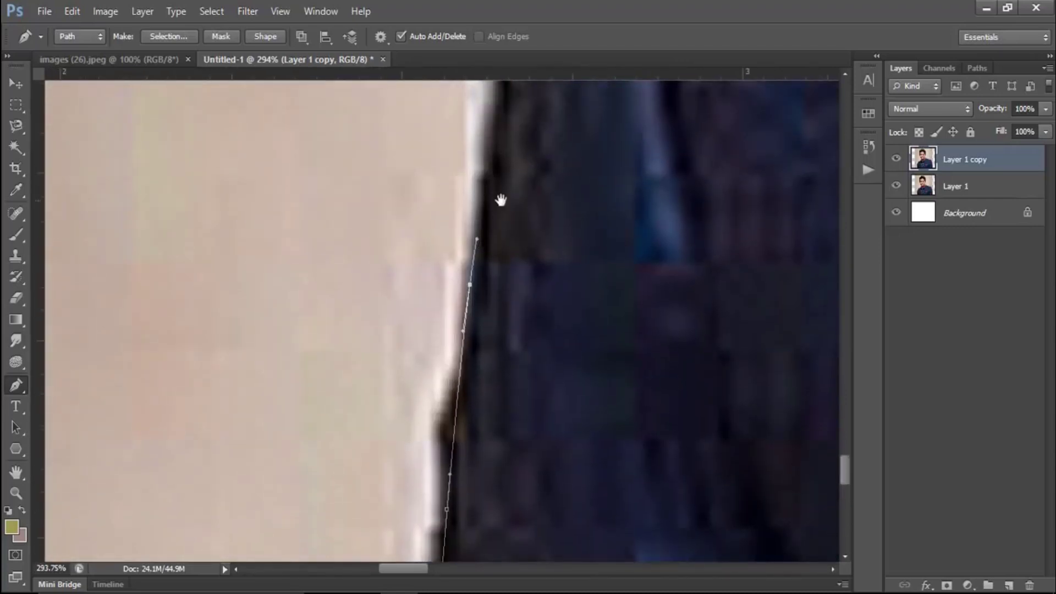
pyautogui.moveTo(500, 201); pyautogui.dragTo(478, 440)
pyautogui.moveTo(511, 237); pyautogui.dragTo(494, 462)
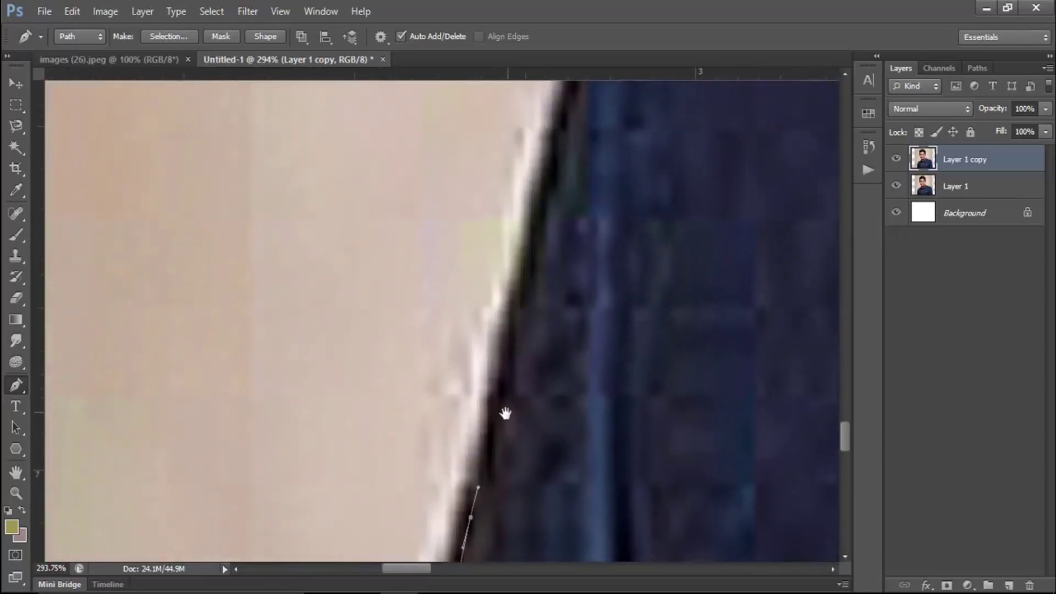
pyautogui.click(521, 268)
pyautogui.moveTo(565, 178); pyautogui.dragTo(514, 425)
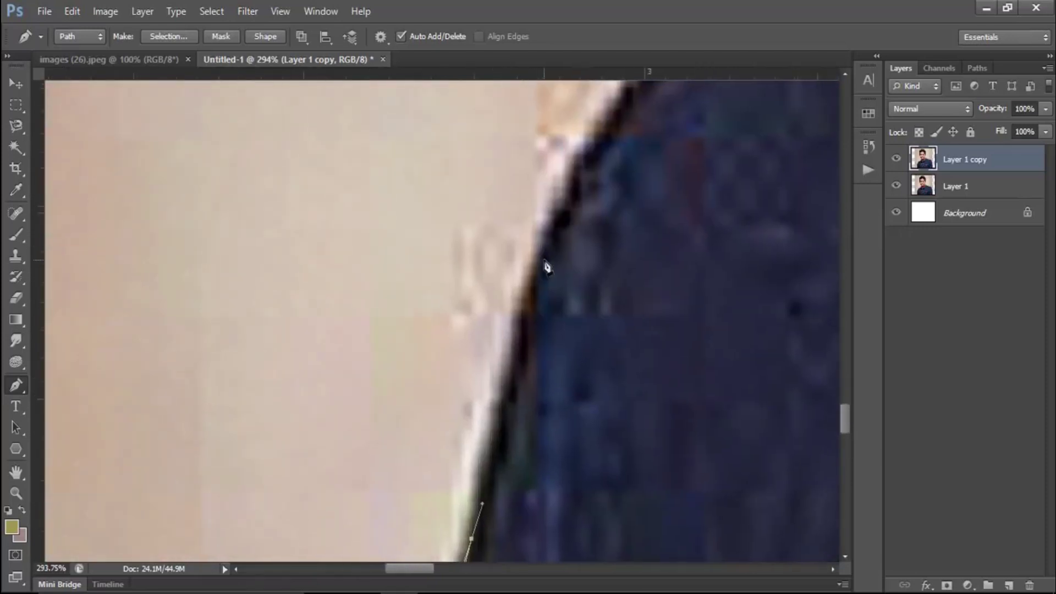
pyautogui.moveTo(666, 188); pyautogui.dragTo(601, 440)
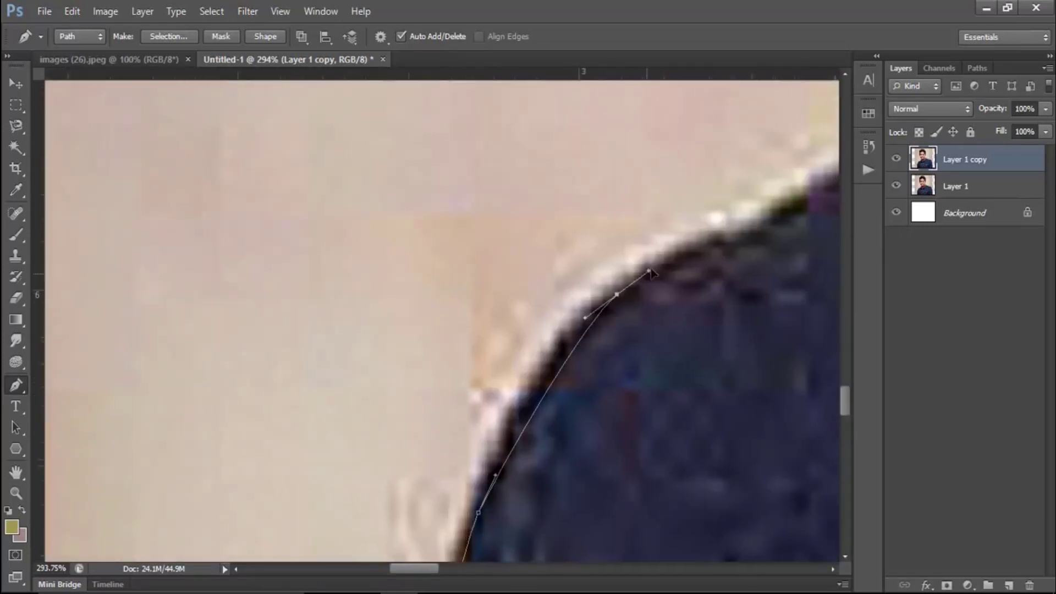
pyautogui.moveTo(665, 266); pyautogui.dragTo(364, 381)
pyautogui.click(551, 287)
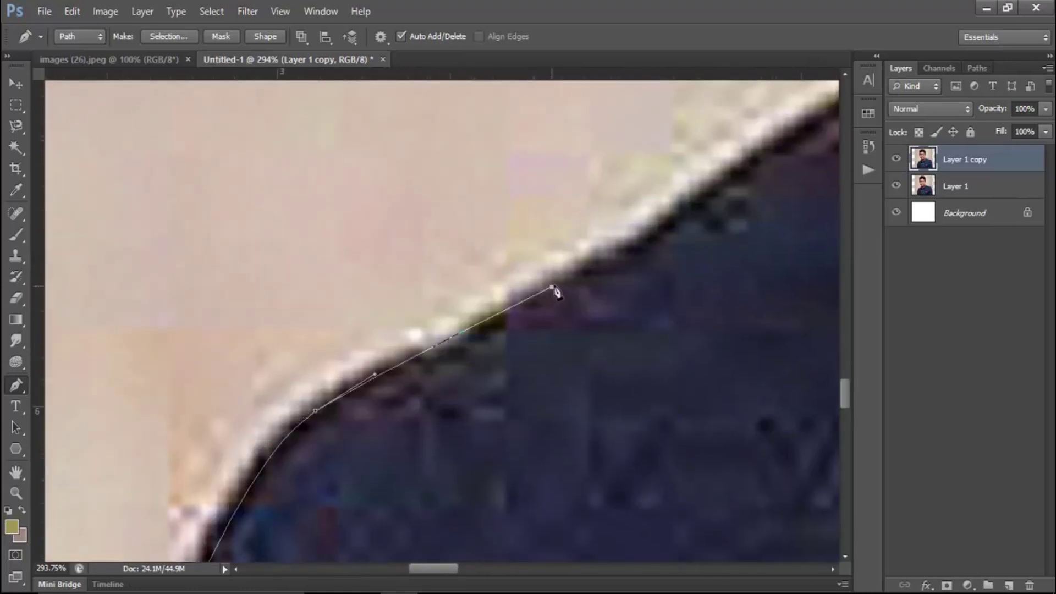
pyautogui.moveTo(754, 180); pyautogui.dragTo(554, 343)
pyautogui.click(634, 252)
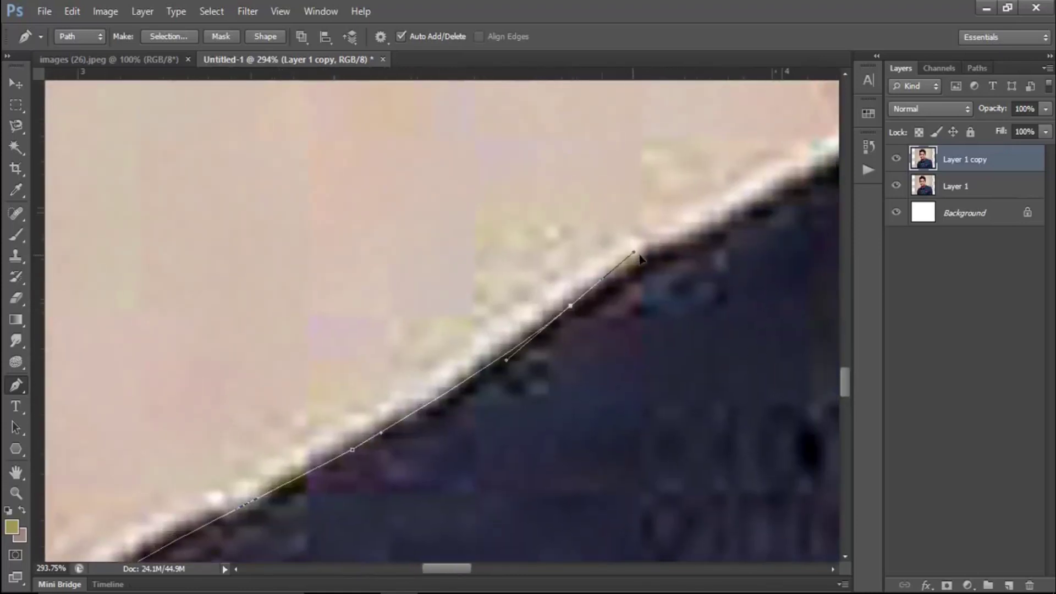
# Step: Continue the path past the collar with curved anchors along the neck and jawline
pyautogui.moveTo(691, 275); pyautogui.dragTo(492, 400)
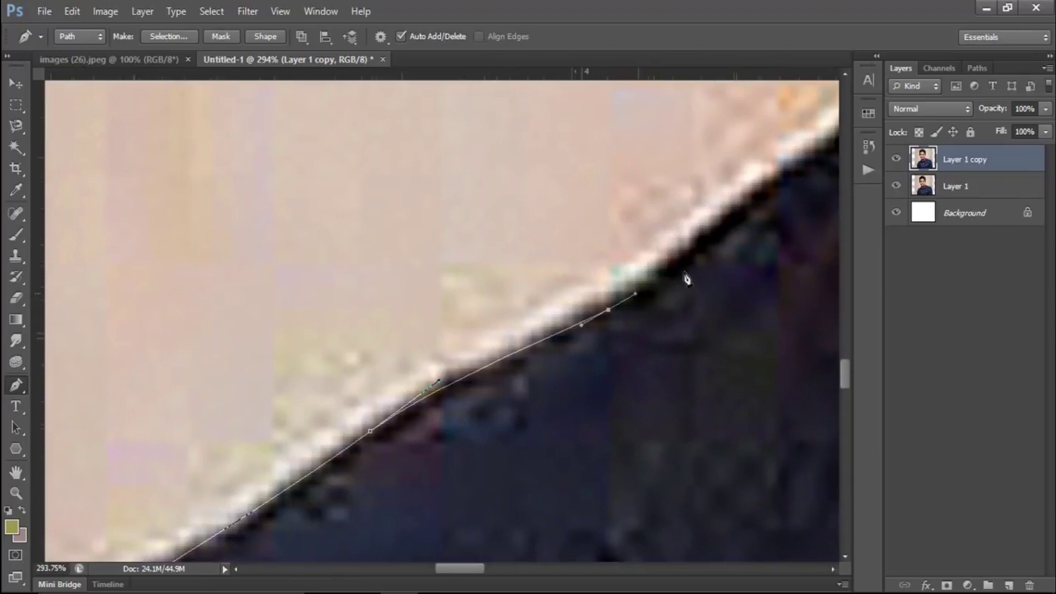
pyautogui.moveTo(687, 279); pyautogui.dragTo(462, 444)
pyautogui.moveTo(665, 276)
pyautogui.mouseDown()
pyautogui.moveTo(509, 431)
pyautogui.moveTo(505, 538)
pyautogui.mouseUp()
pyautogui.moveTo(543, 385); pyautogui.dragTo(556, 456)
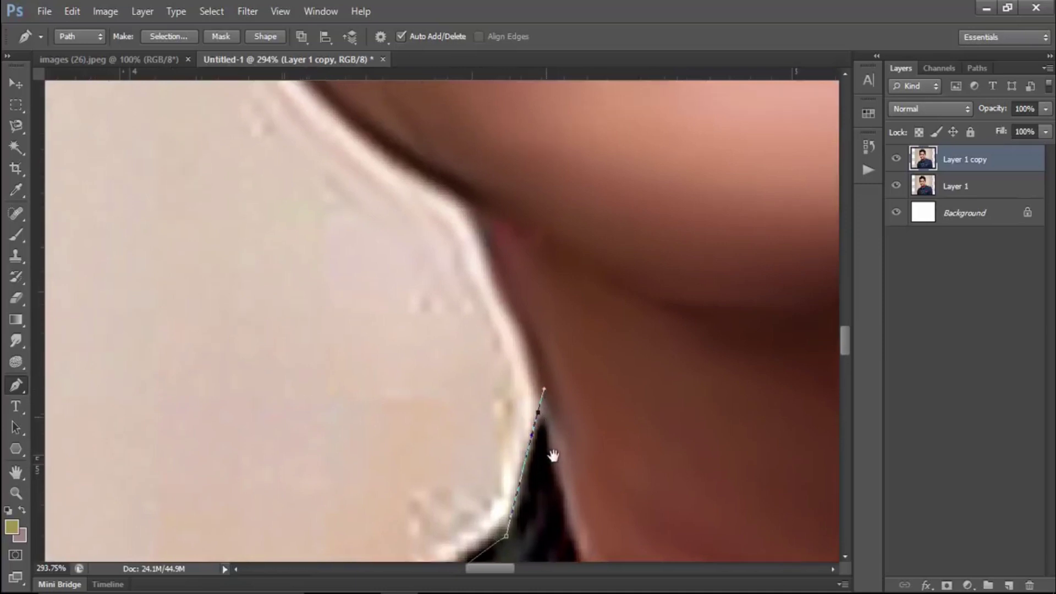
pyautogui.moveTo(524, 390); pyautogui.dragTo(555, 498)
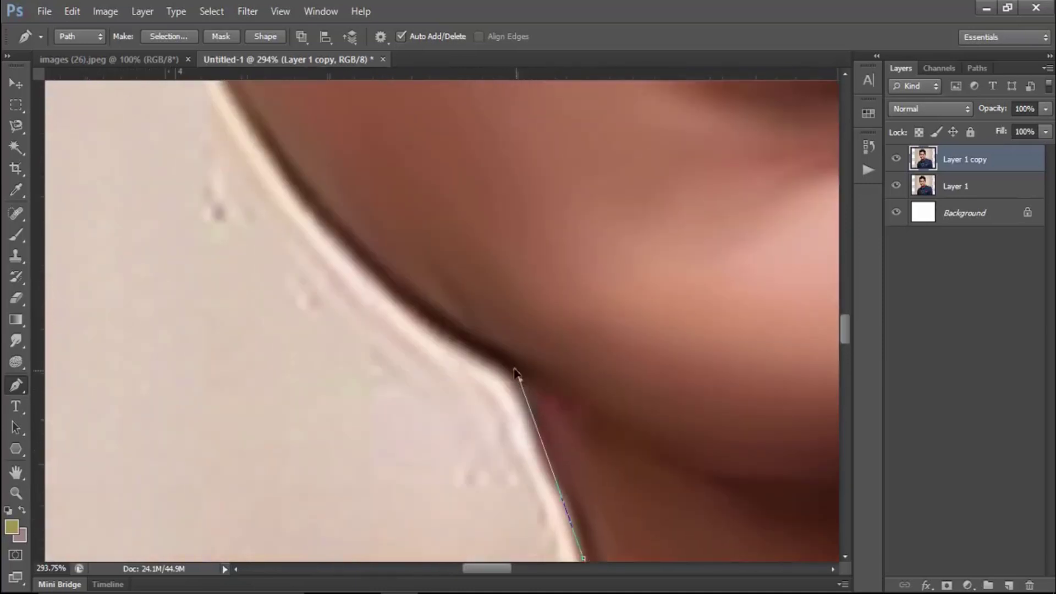
pyautogui.scroll(-2, 452, 319)
pyautogui.moveTo(452, 319); pyautogui.dragTo(542, 419)
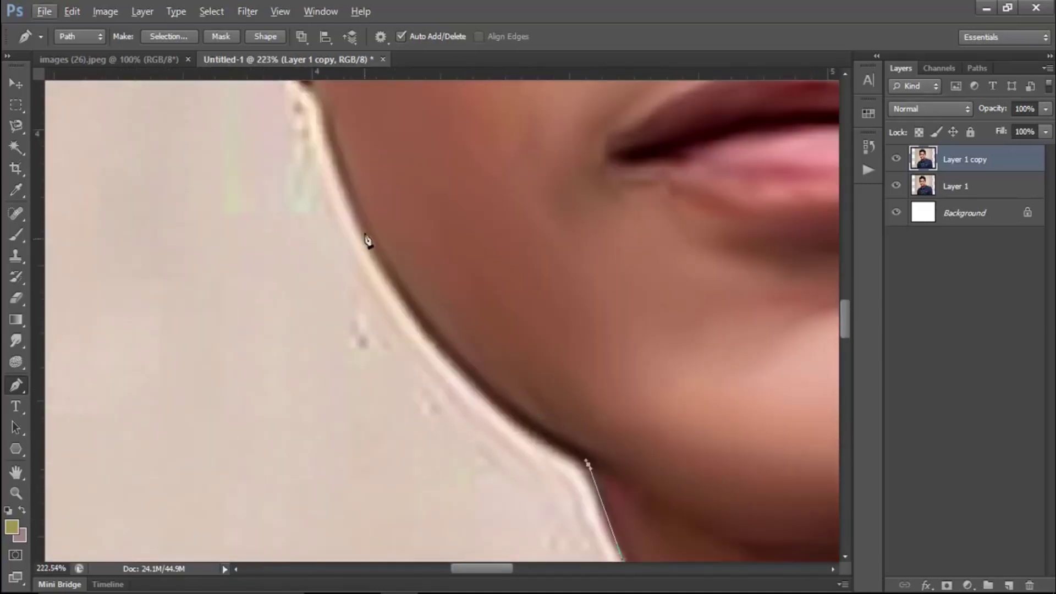
pyautogui.moveTo(355, 212); pyautogui.dragTo(318, 116)
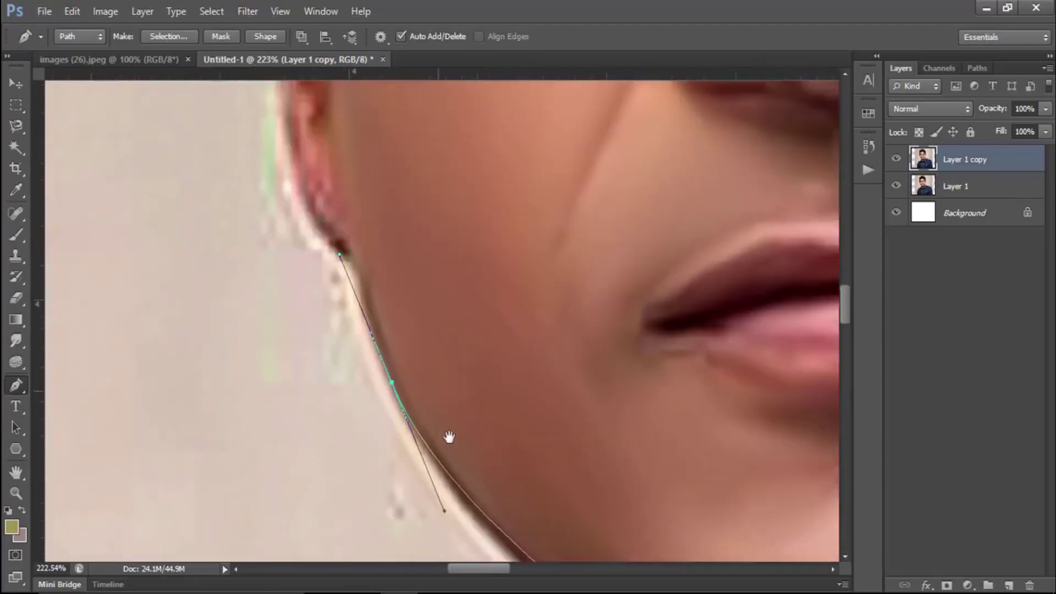
pyautogui.moveTo(356, 220); pyautogui.dragTo(406, 446)
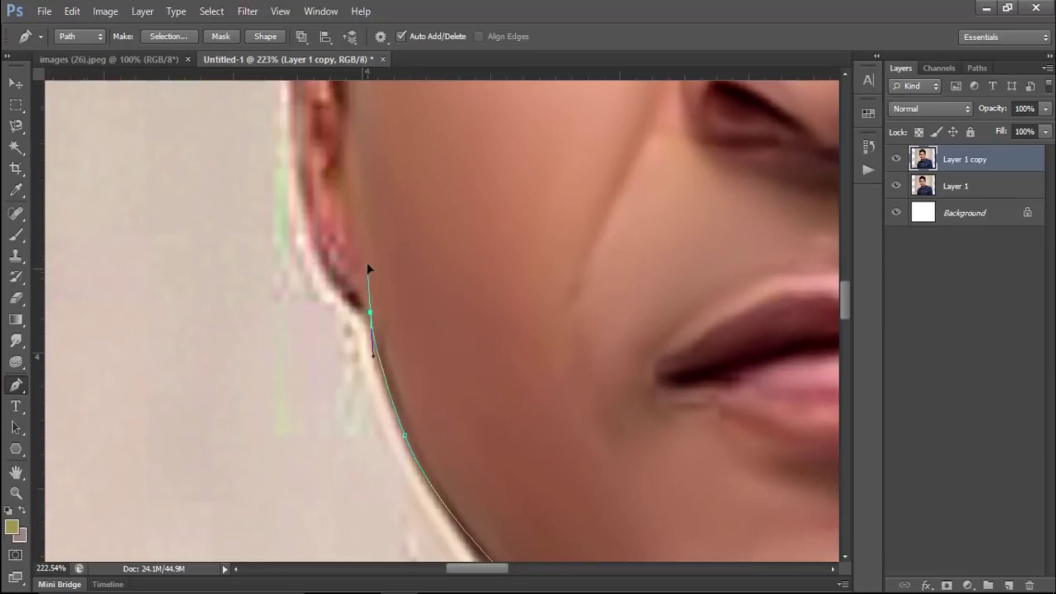
pyautogui.moveTo(368, 268)
pyautogui.mouseDown()
pyautogui.moveTo(363, 257)
pyautogui.moveTo(410, 444)
pyautogui.mouseUp()
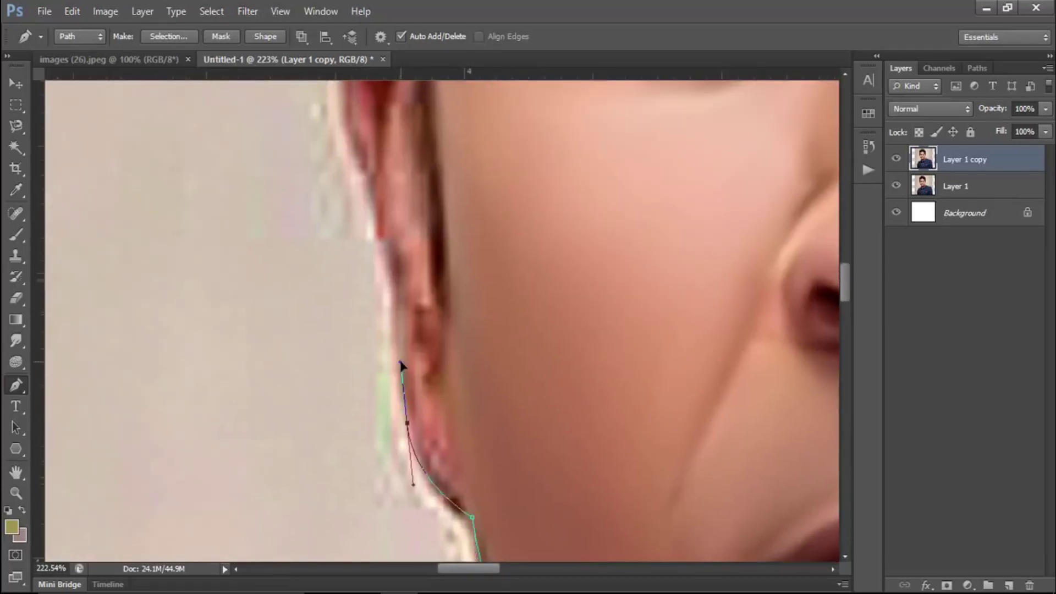
# Step: Trace the path up the back of the ear and onto the side of the hair
pyautogui.moveTo(395, 272); pyautogui.dragTo(435, 435)
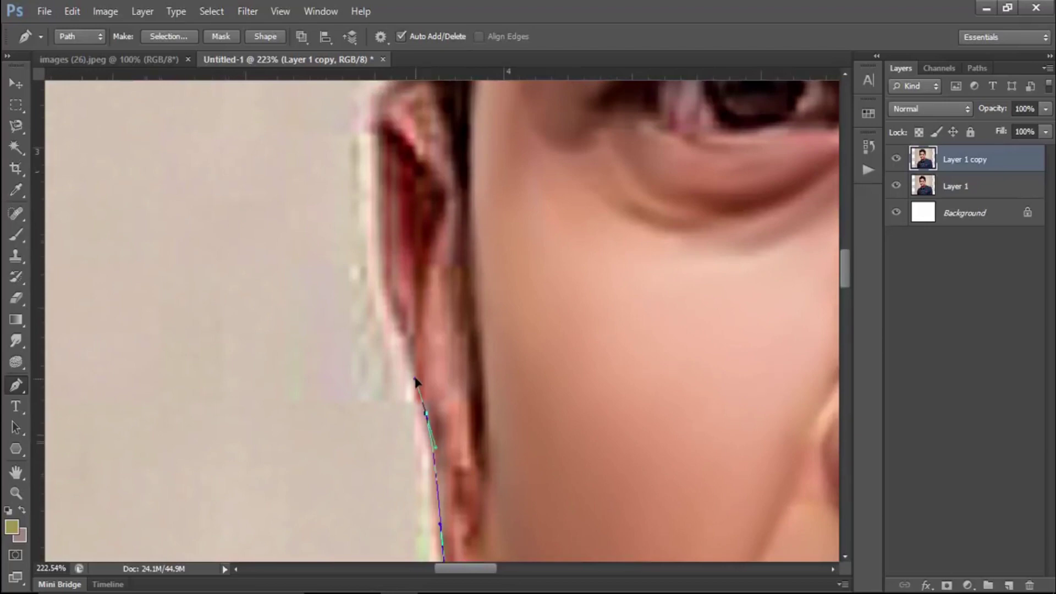
pyautogui.moveTo(389, 293); pyautogui.dragTo(425, 407)
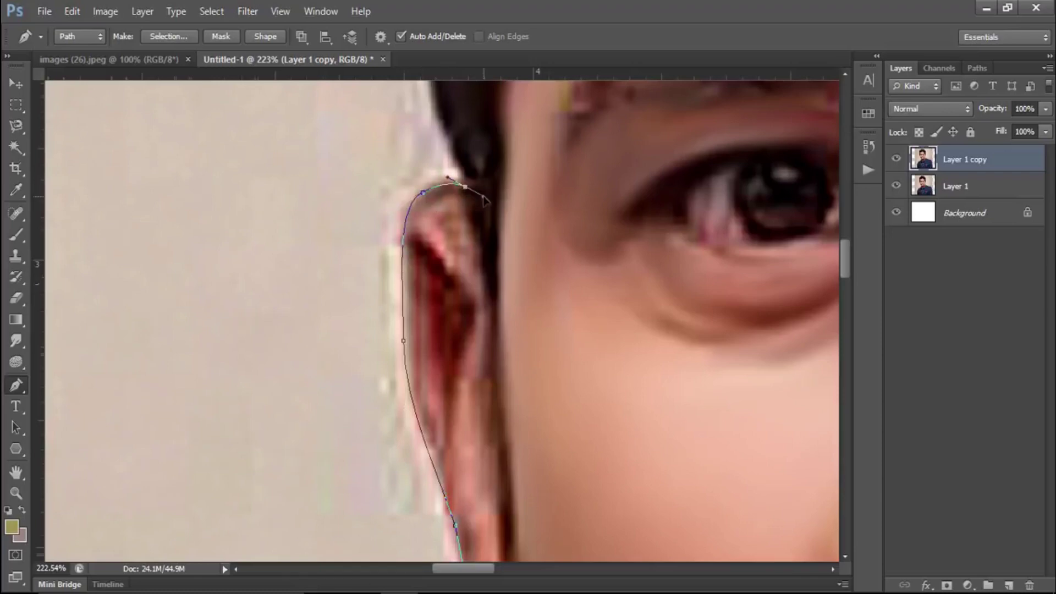
pyautogui.moveTo(475, 169); pyautogui.dragTo(507, 331)
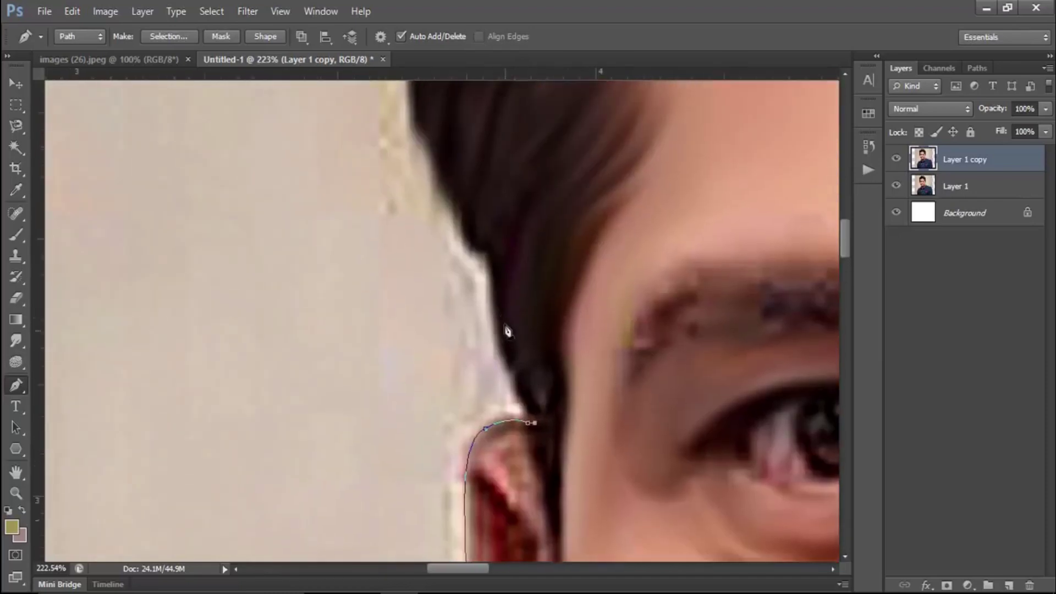
pyautogui.moveTo(454, 217); pyautogui.dragTo(557, 405)
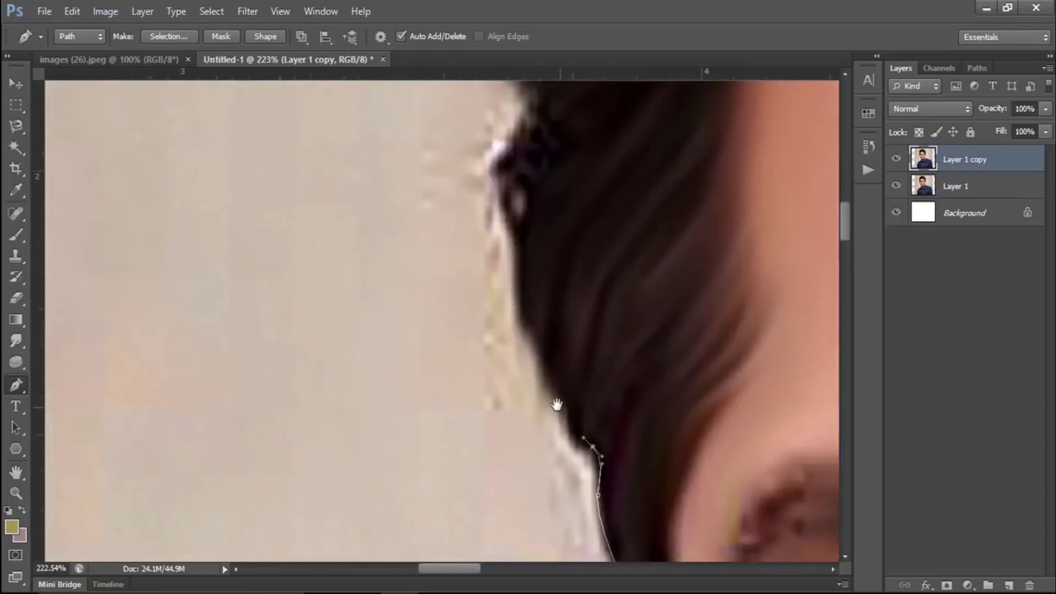
pyautogui.moveTo(516, 168); pyautogui.dragTo(560, 417)
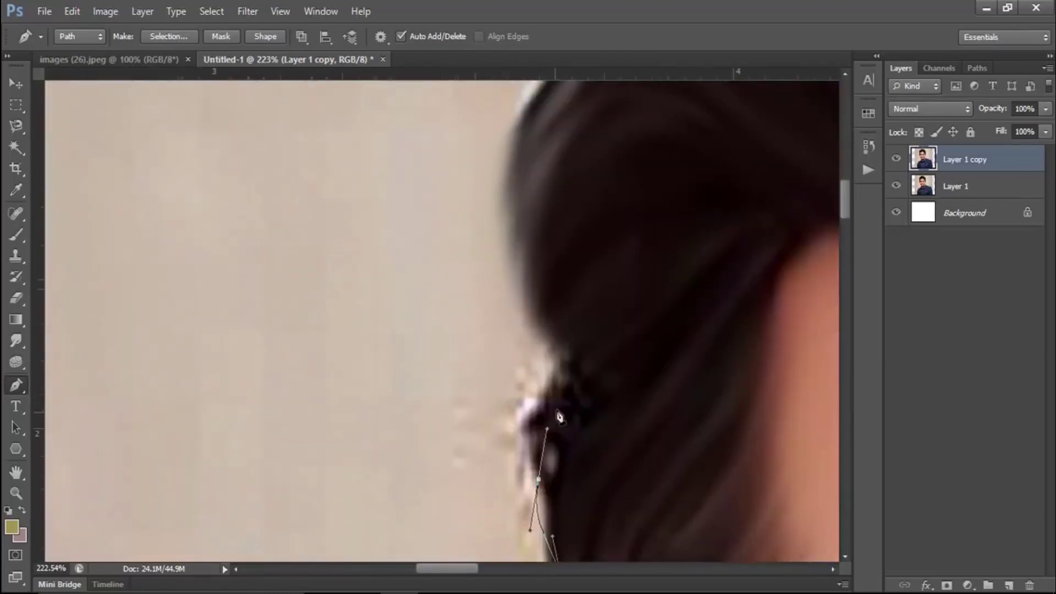
pyautogui.moveTo(561, 244)
pyautogui.mouseDown()
pyautogui.moveTo(506, 295)
pyautogui.moveTo(543, 219)
pyautogui.moveTo(559, 370)
pyautogui.moveTo(468, 406)
pyautogui.mouseUp()
# Step: Add curved anchors over the crown and down the hair's far side
pyautogui.scroll(-2, 583, 370)
pyautogui.scroll(-2, 595, 365)
pyautogui.moveTo(606, 287); pyautogui.dragTo(802, 267)
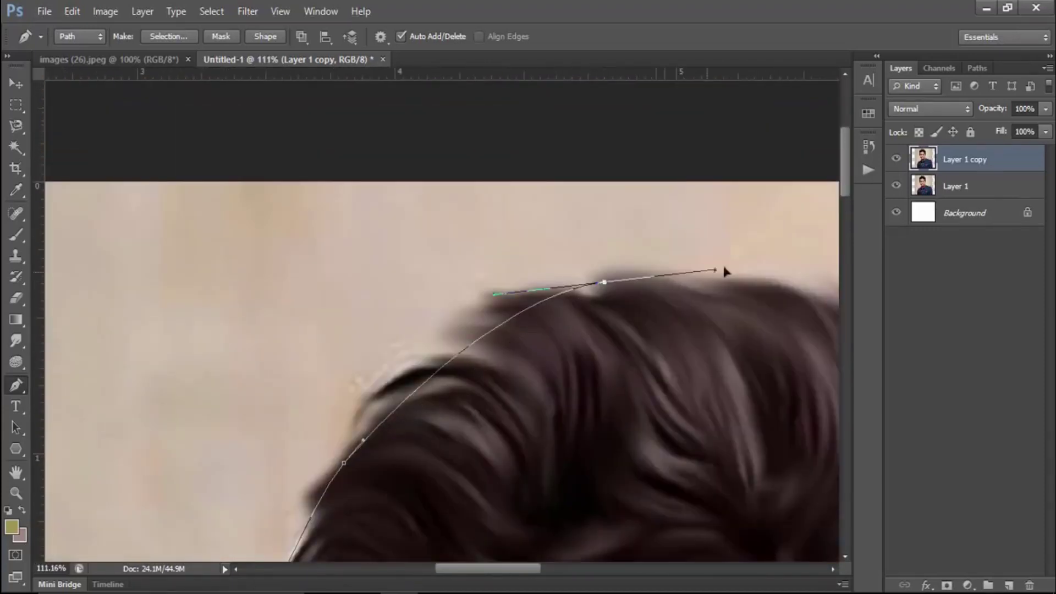
pyautogui.moveTo(688, 263)
pyautogui.mouseDown()
pyautogui.moveTo(511, 278)
pyautogui.moveTo(454, 259)
pyautogui.mouseUp()
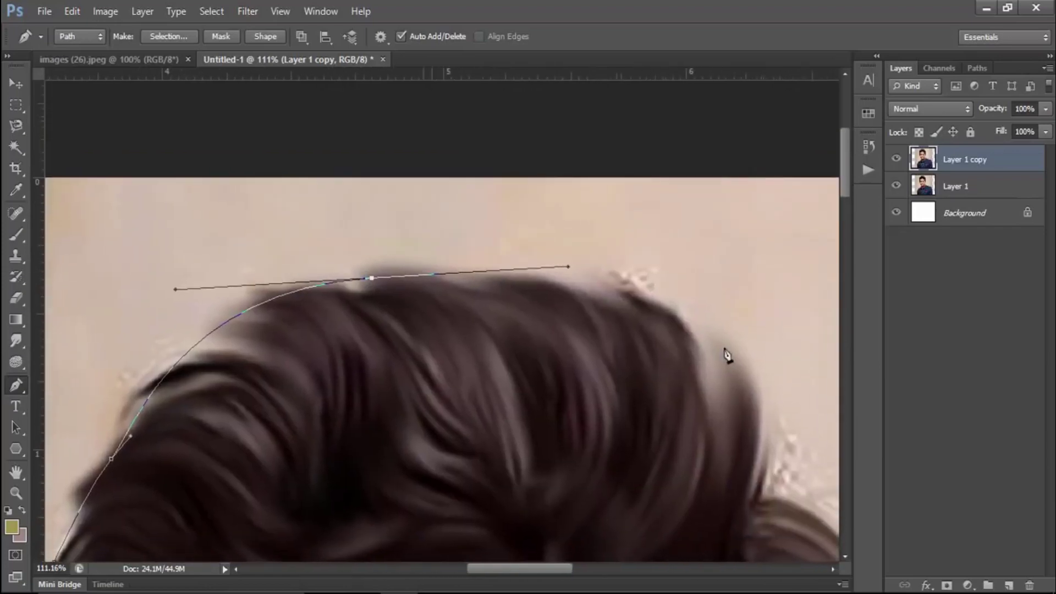
pyautogui.moveTo(743, 363)
pyautogui.mouseDown()
pyautogui.moveTo(766, 440)
pyautogui.moveTo(649, 338)
pyautogui.mouseUp()
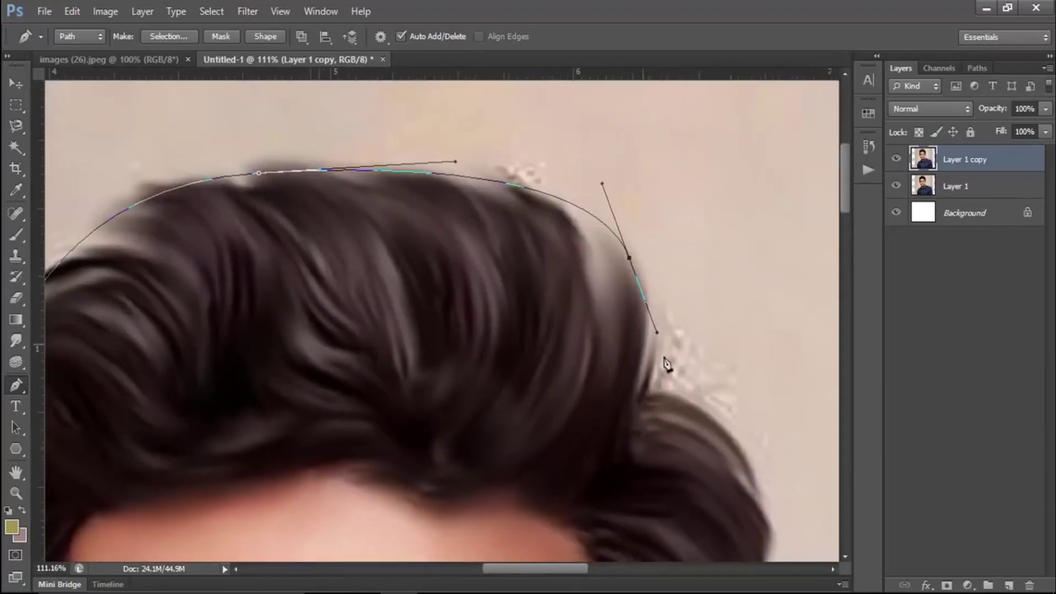
# Step: Curve the path around the far ear's outer edge down to the earlobe
pyautogui.moveTo(651, 402); pyautogui.dragTo(436, 241)
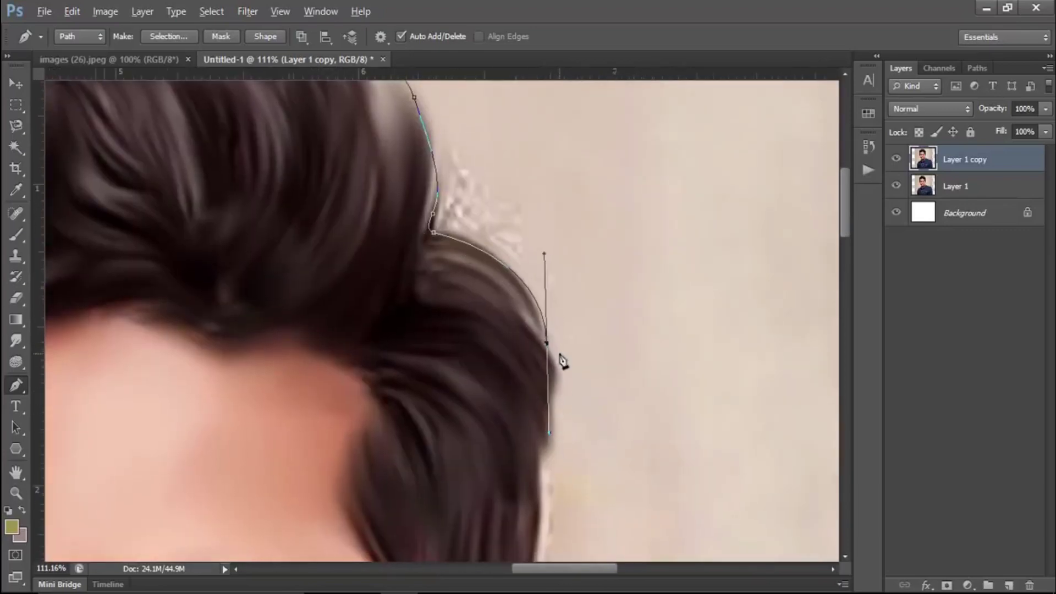
pyautogui.moveTo(550, 412); pyautogui.dragTo(592, 235)
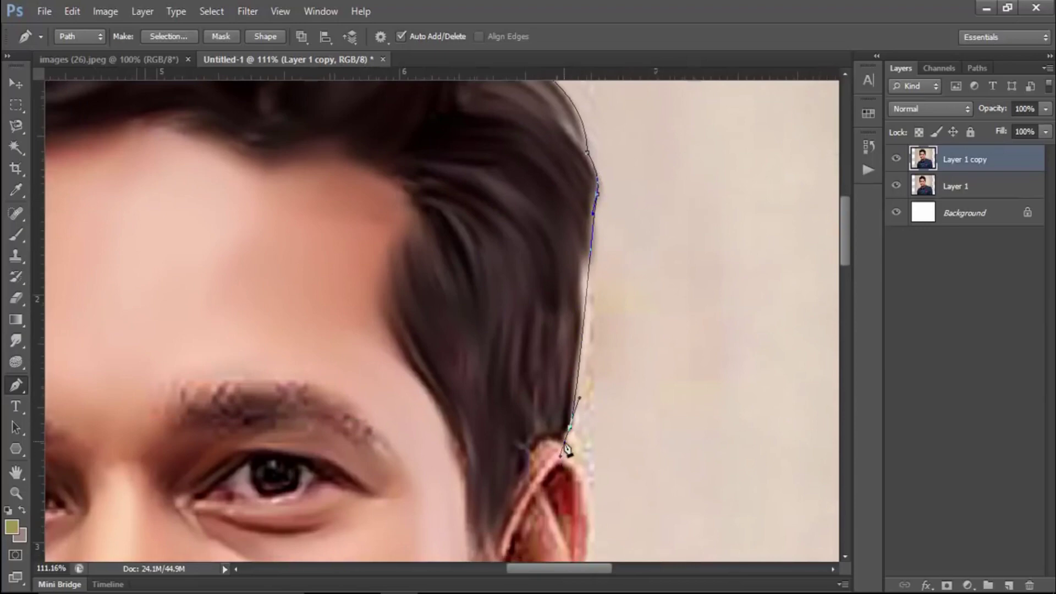
pyautogui.moveTo(549, 345); pyautogui.dragTo(523, 170)
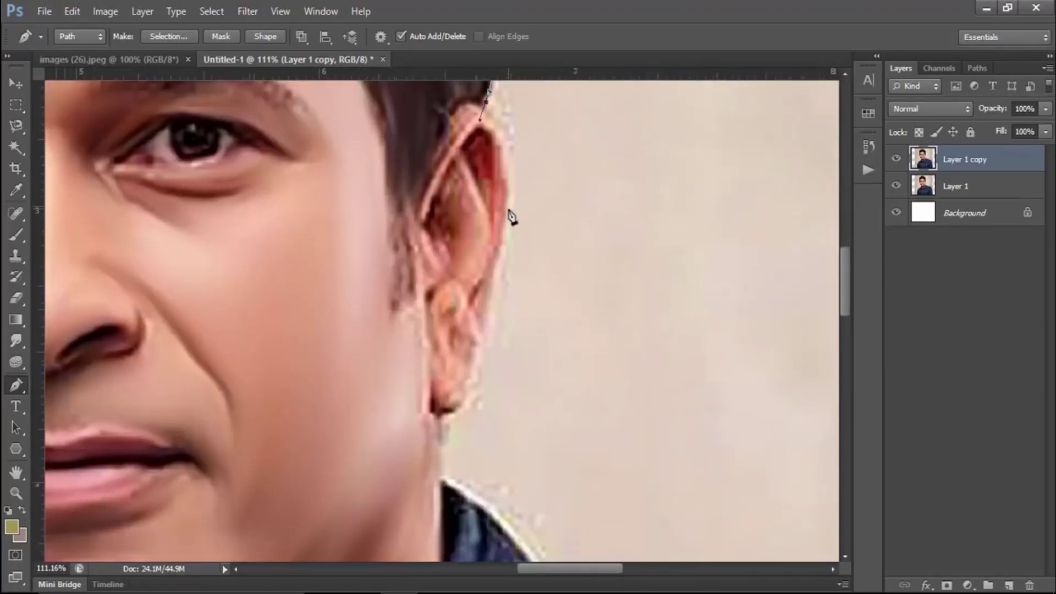
pyautogui.moveTo(497, 281); pyautogui.dragTo(489, 295)
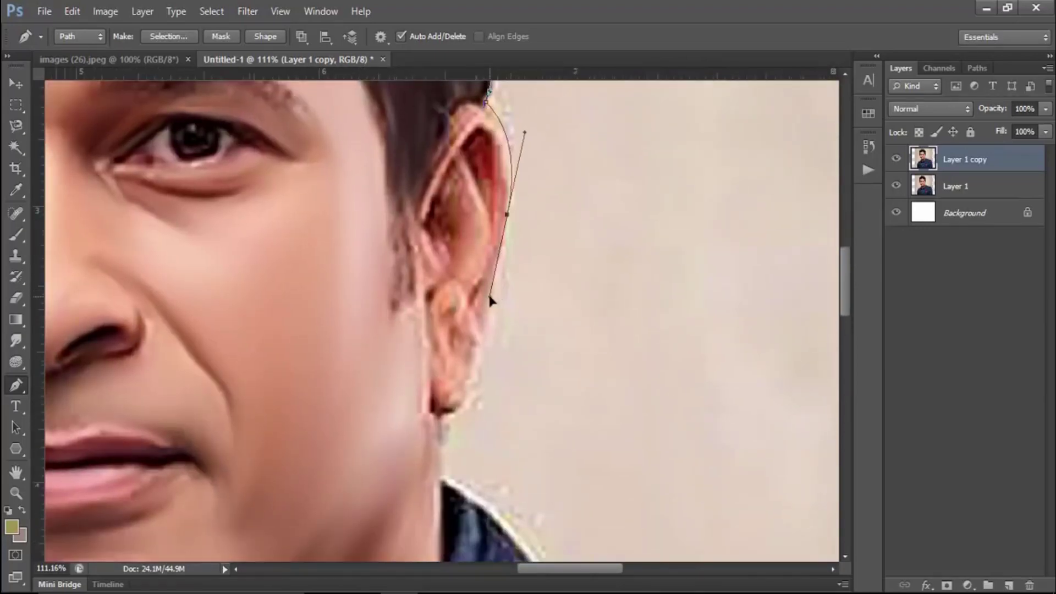
pyautogui.click(476, 374)
pyautogui.moveTo(445, 414)
pyautogui.mouseDown()
pyautogui.moveTo(419, 413)
pyautogui.moveTo(463, 306)
pyautogui.mouseUp()
# Step: Run the path down the neck and jacket shoulder, looping back to its start
pyautogui.moveTo(499, 361); pyautogui.dragTo(271, 191)
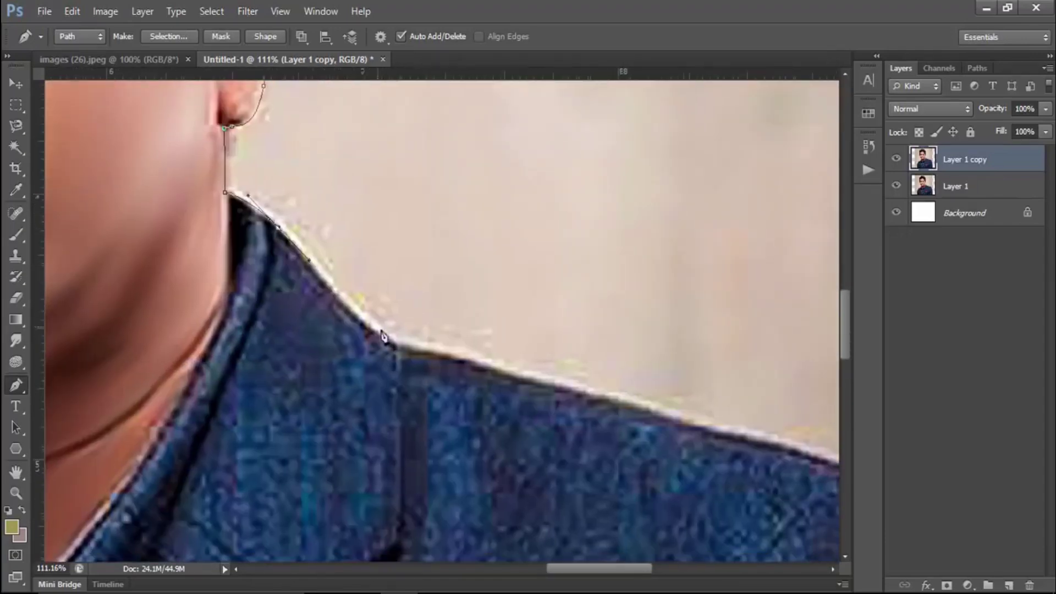
pyautogui.moveTo(531, 353); pyautogui.dragTo(286, 212)
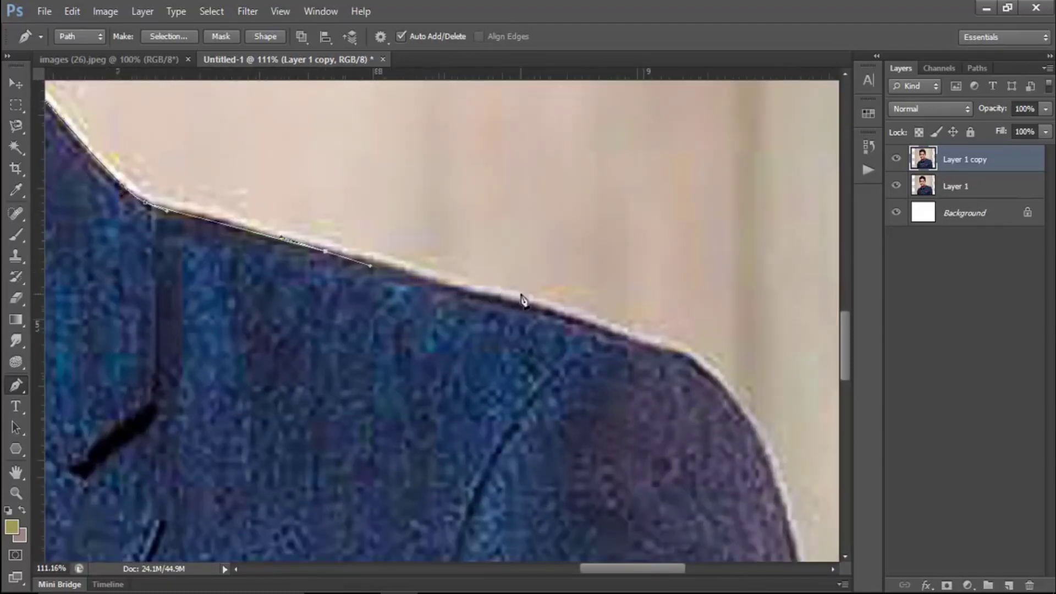
pyautogui.moveTo(523, 300); pyautogui.dragTo(320, 246)
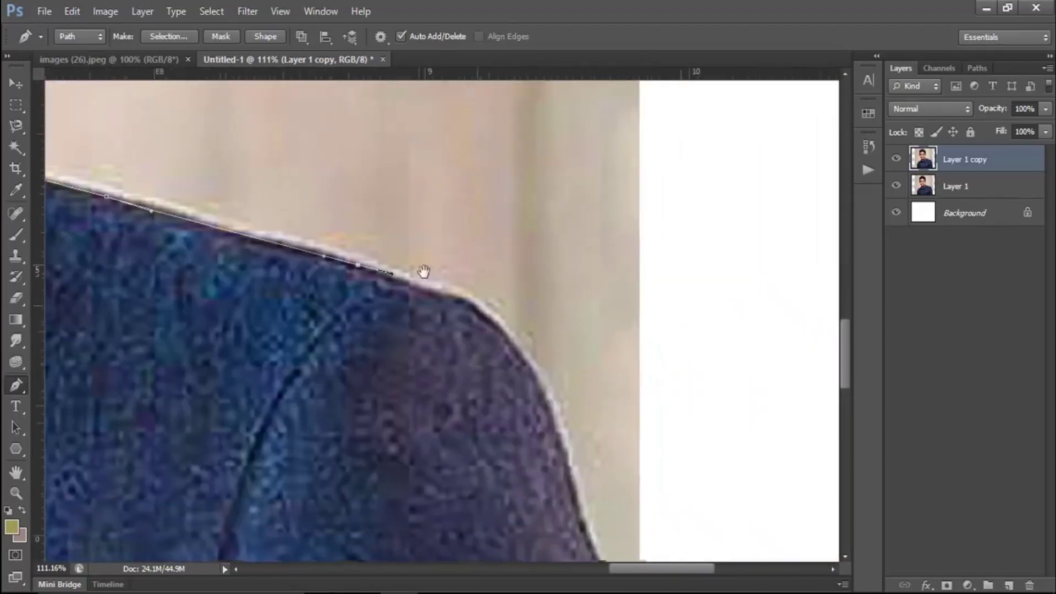
pyautogui.moveTo(424, 273); pyautogui.dragTo(295, 190)
pyautogui.moveTo(443, 317); pyautogui.dragTo(392, 165)
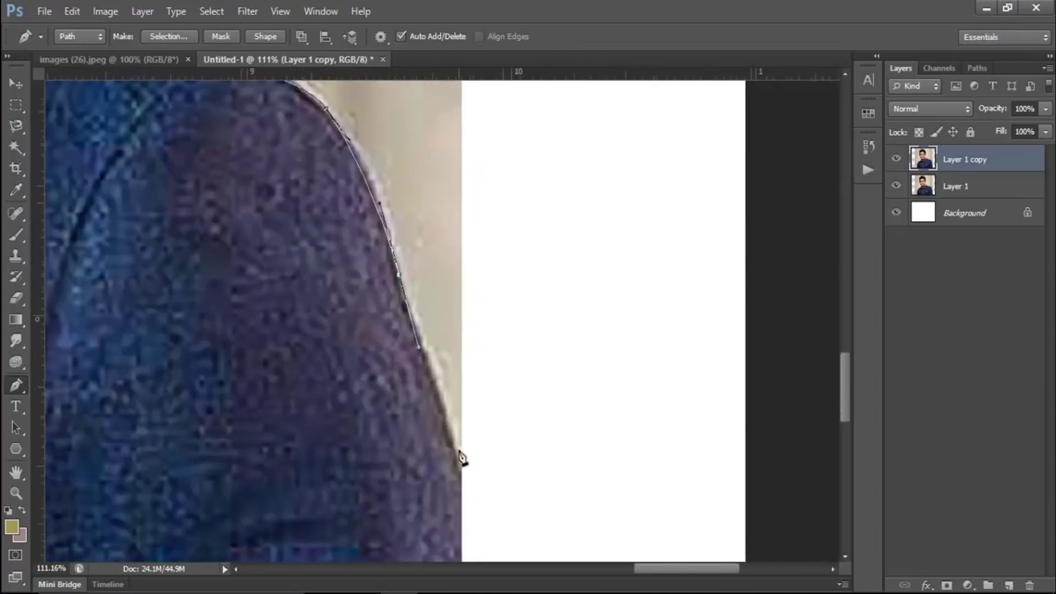
pyautogui.scroll(-5, 467, 461)
# Step: Load the path as a selection, mask Layer 1 copy with it, and hide Layer 1
pyautogui.scroll(-4, 474, 448)
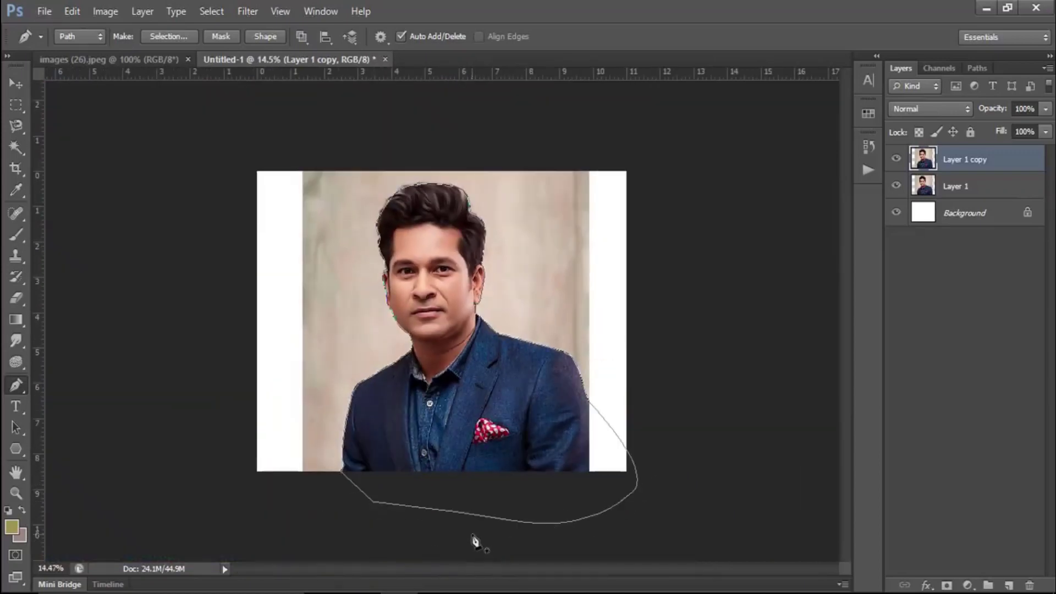
pyautogui.hotkey('ctrl', 'Return')
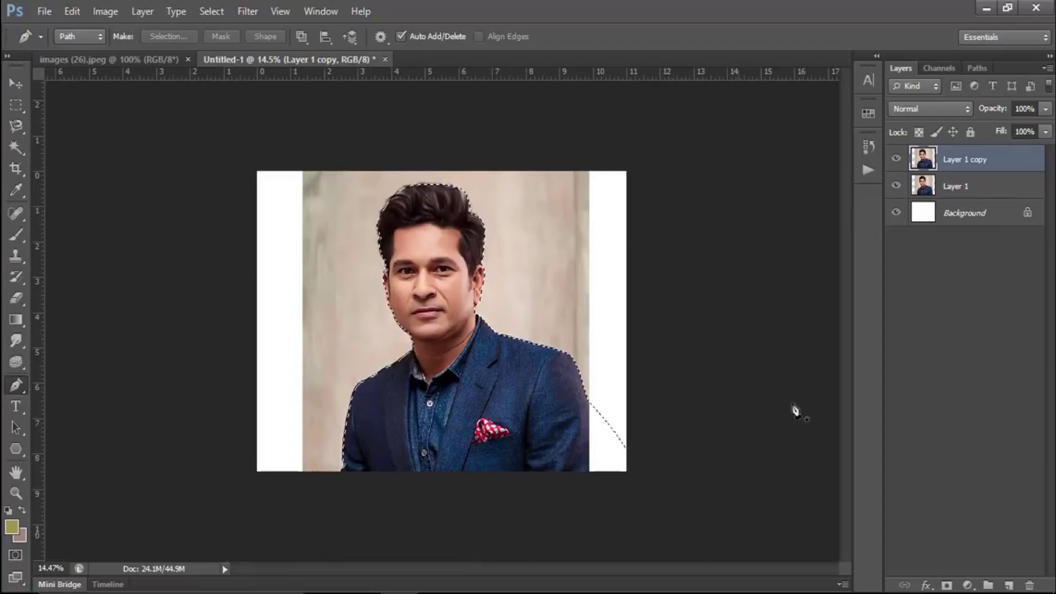
pyautogui.click(948, 585)
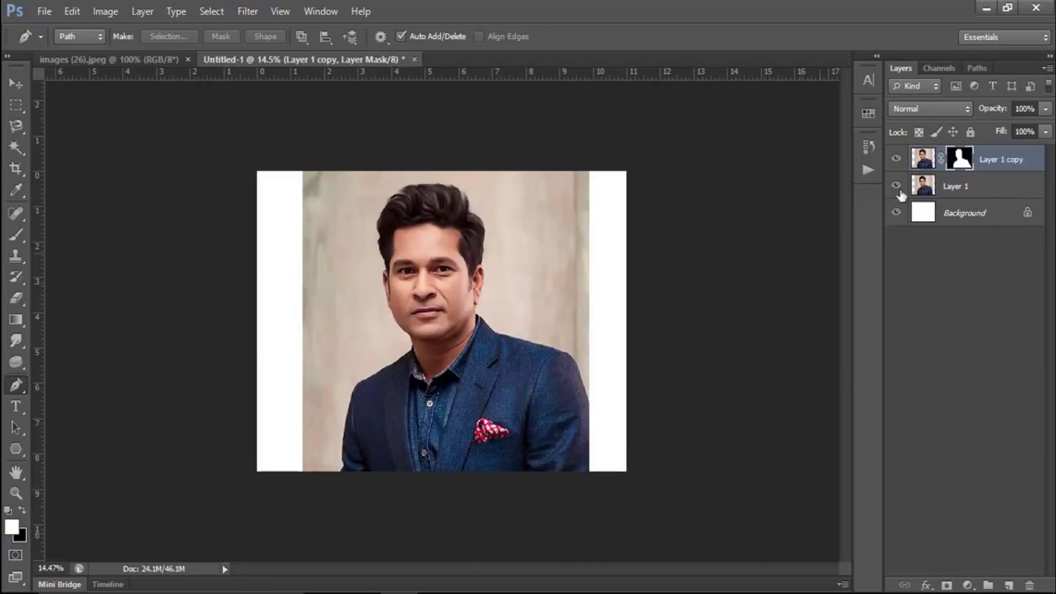
pyautogui.click(897, 187)
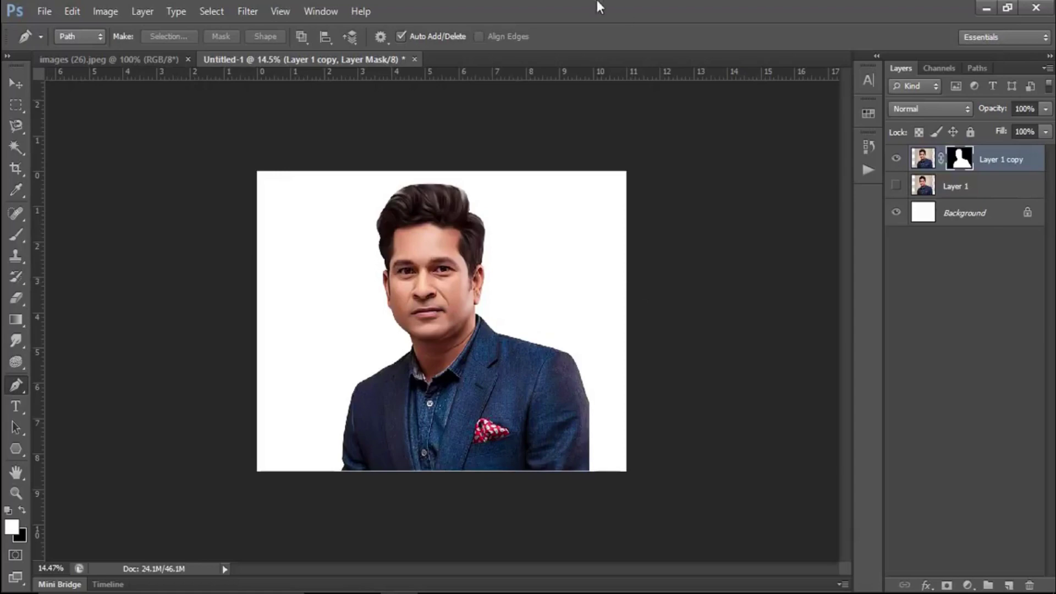
# Step: Pick the Smudge tool (80 px, 51% strength) and zoom to 200% on the collar
pyautogui.click(15, 345)
pyautogui.scroll(1, 462, 400)
pyautogui.scroll(2, 463, 409)
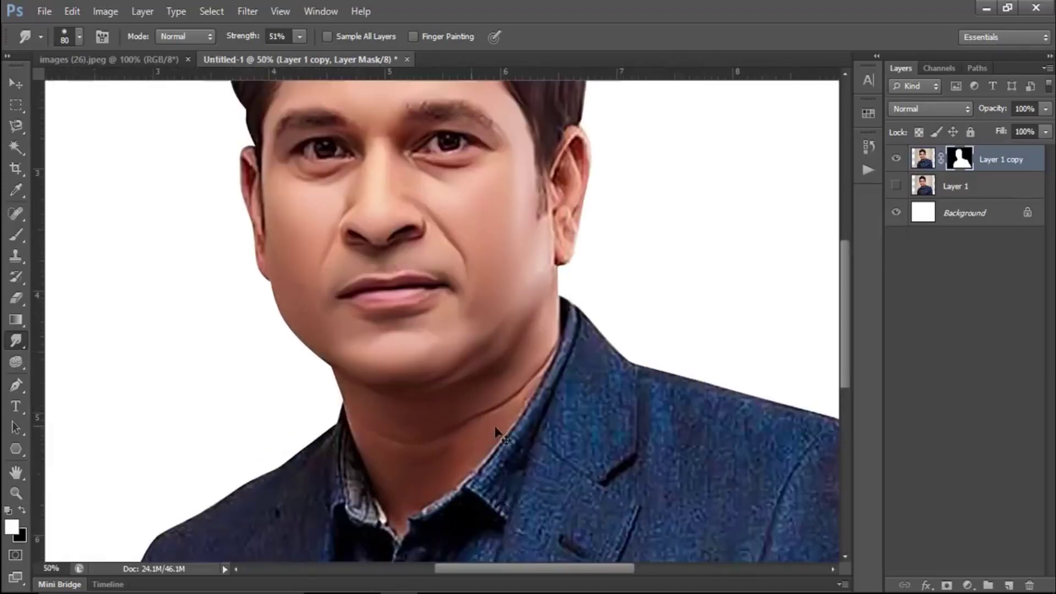
pyautogui.scroll(2, 575, 406)
pyautogui.scroll(2, 643, 346)
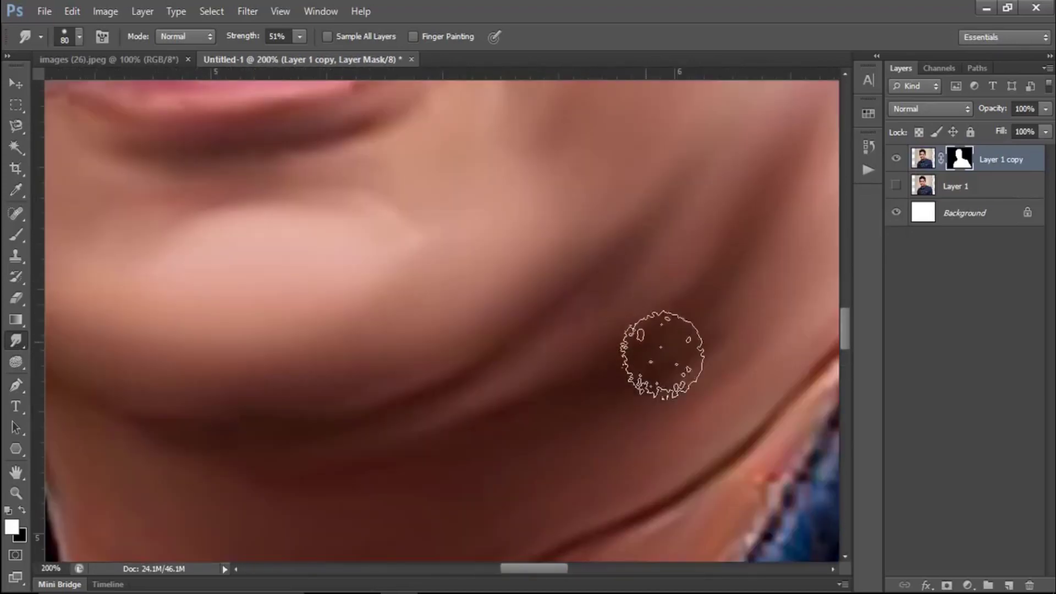
pyautogui.moveTo(686, 380); pyautogui.dragTo(266, 154)
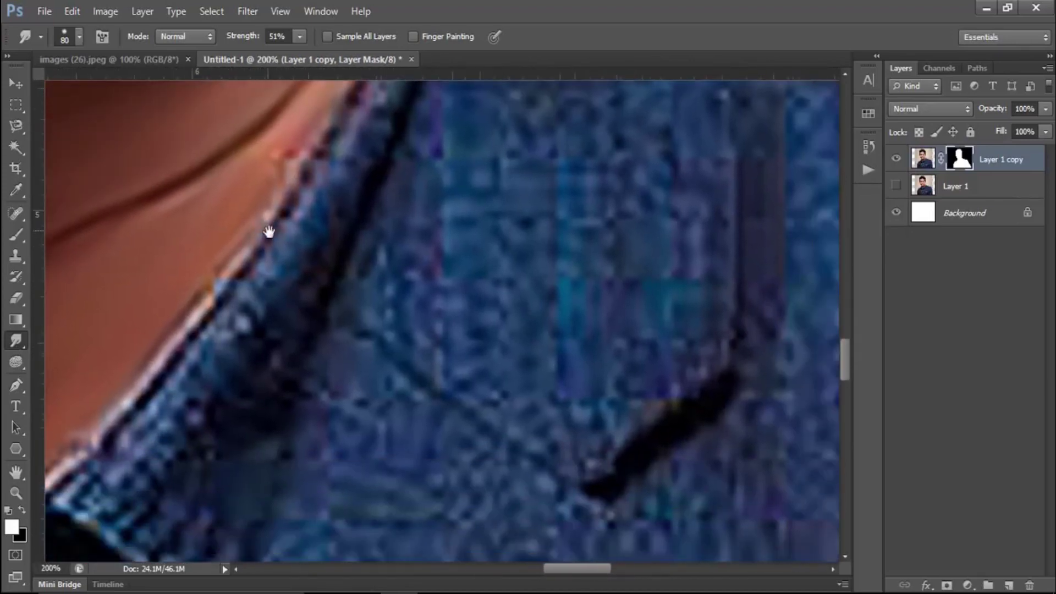
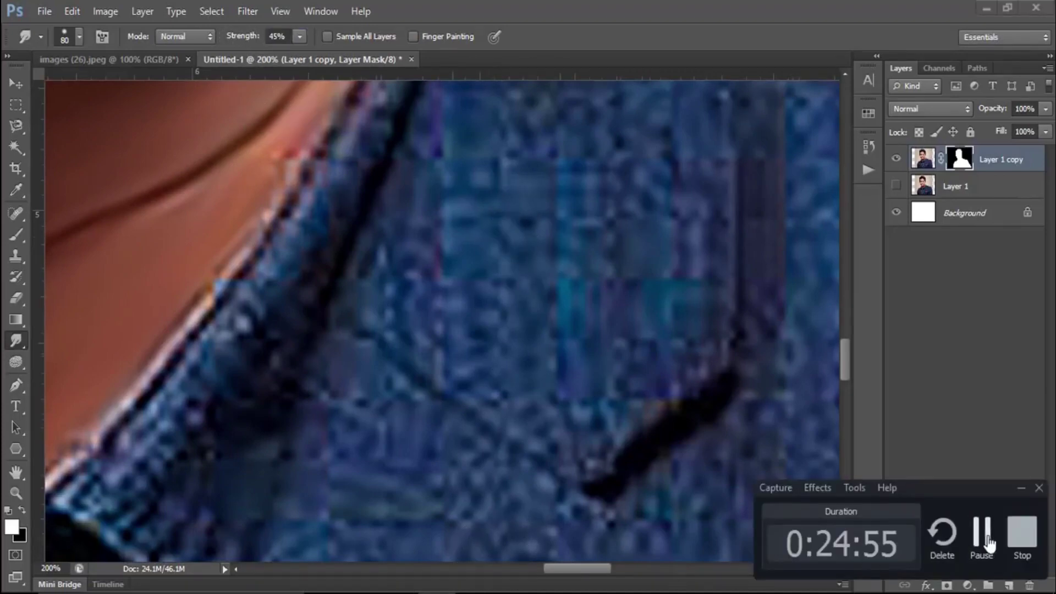
# Step: Smudge the denim beside the collar seam and on the lapel at 45% strength
pyautogui.moveTo(507, 236); pyautogui.dragTo(554, 338)
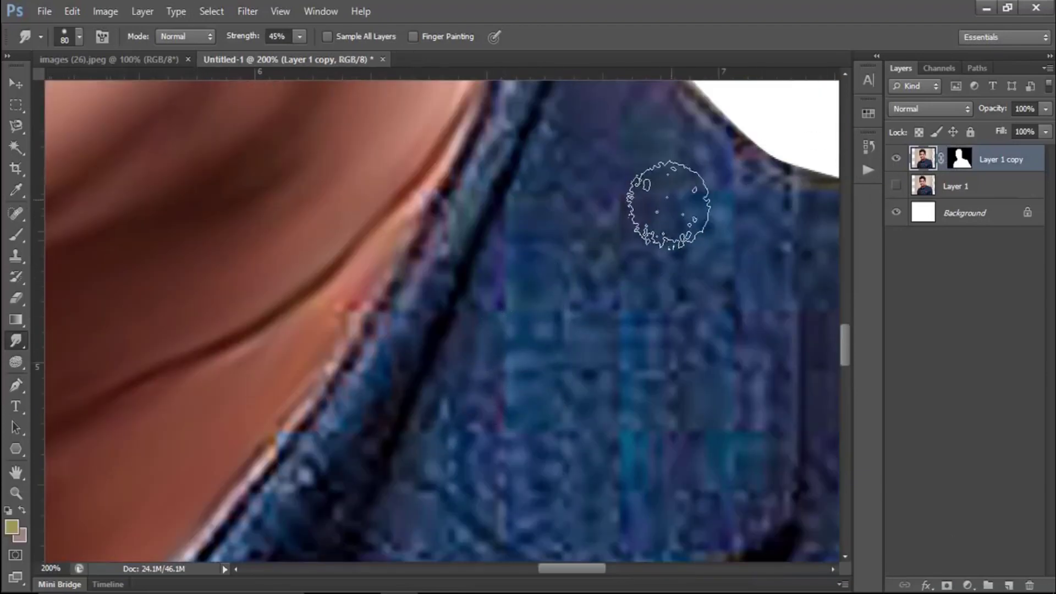
pyautogui.moveTo(523, 275); pyautogui.dragTo(478, 415)
pyautogui.moveTo(548, 207); pyautogui.dragTo(494, 390)
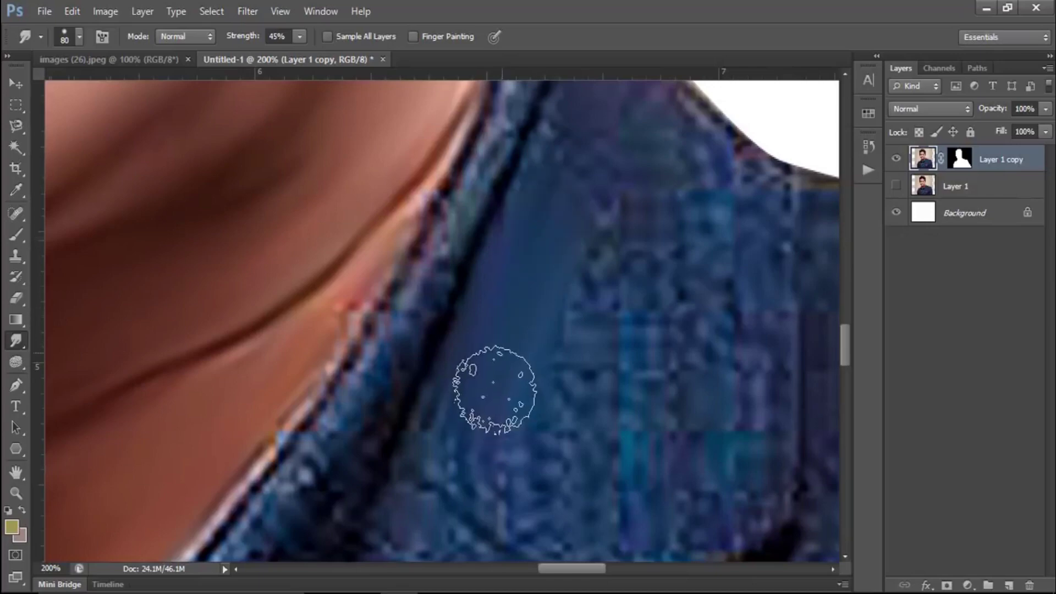
pyautogui.moveTo(586, 187)
pyautogui.mouseDown()
pyautogui.moveTo(578, 420)
pyautogui.moveTo(625, 401)
pyautogui.moveTo(684, 335)
pyautogui.mouseUp()
pyautogui.moveTo(651, 423); pyautogui.dragTo(668, 265)
# Step: Smear the denim below the collar and across the lapel fabric into smooth strokes
pyautogui.moveTo(708, 307); pyautogui.dragTo(591, 315)
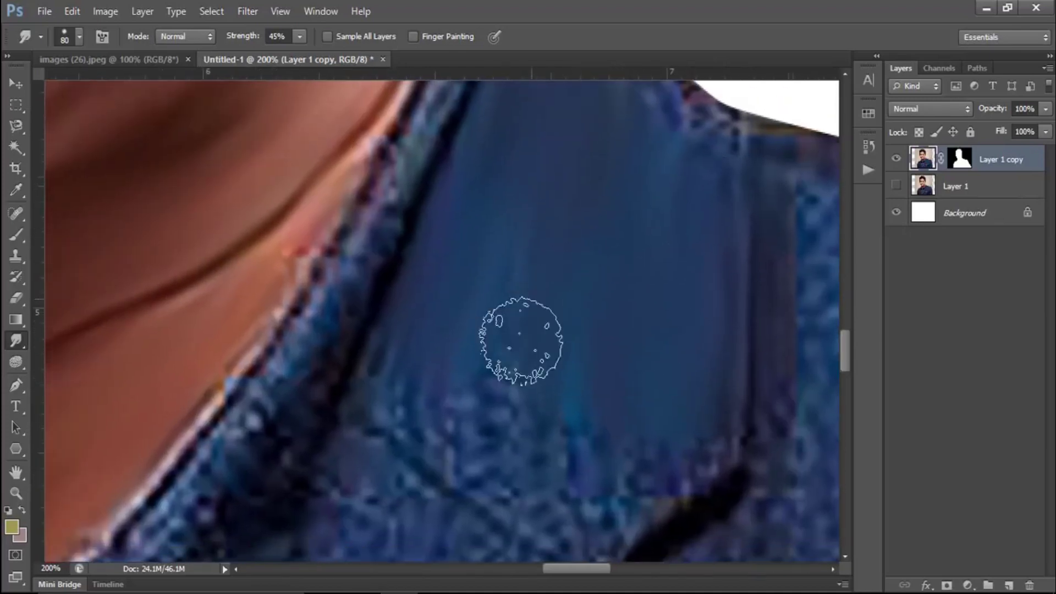
pyautogui.moveTo(533, 271); pyautogui.dragTo(613, 131)
pyautogui.moveTo(641, 413)
pyautogui.mouseDown()
pyautogui.moveTo(707, 311)
pyautogui.moveTo(460, 314)
pyautogui.moveTo(502, 288)
pyautogui.moveTo(552, 329)
pyautogui.mouseUp()
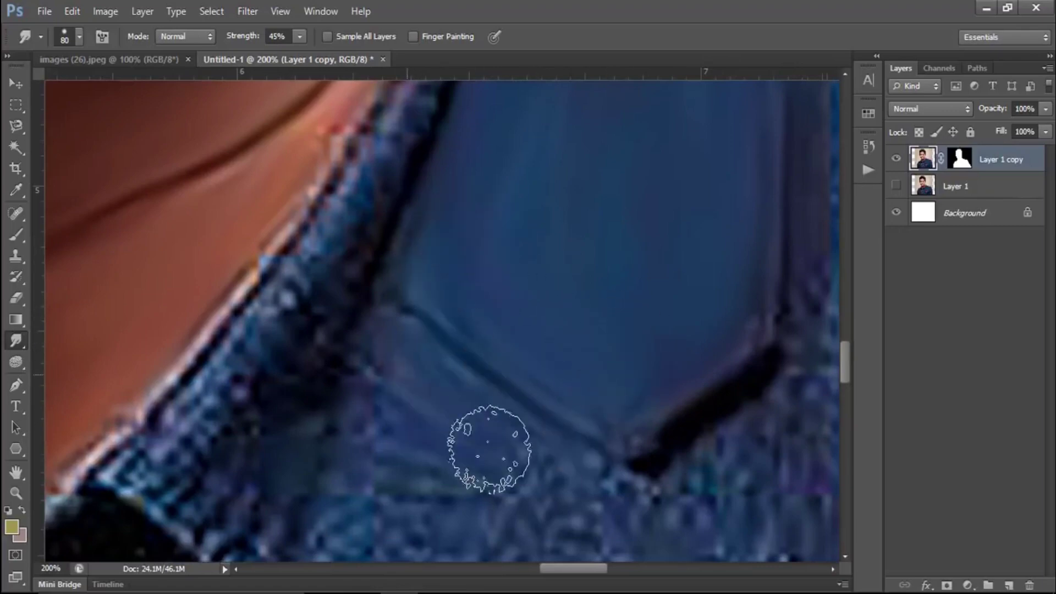
pyautogui.moveTo(484, 445); pyautogui.dragTo(460, 437)
pyautogui.moveTo(332, 451)
pyautogui.mouseDown()
pyautogui.moveTo(516, 236)
pyautogui.moveTo(429, 226)
pyautogui.moveTo(488, 189)
pyautogui.moveTo(589, 287)
pyautogui.moveTo(499, 274)
pyautogui.moveTo(424, 448)
pyautogui.moveTo(443, 436)
pyautogui.moveTo(559, 236)
pyautogui.moveTo(608, 306)
pyautogui.moveTo(417, 464)
pyautogui.moveTo(728, 175)
pyautogui.mouseUp()
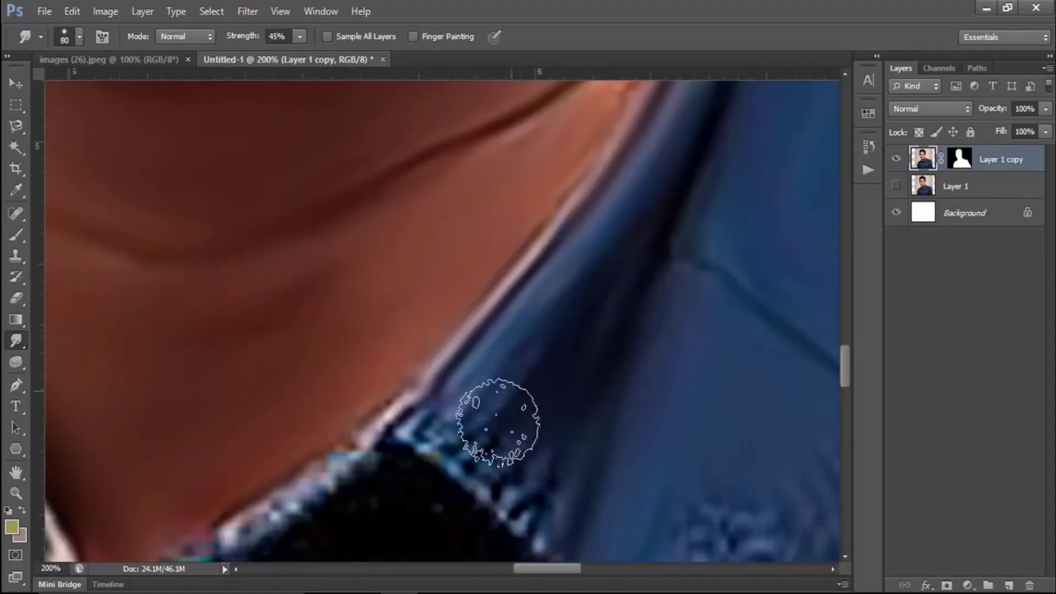
pyautogui.moveTo(490, 425); pyautogui.dragTo(424, 365)
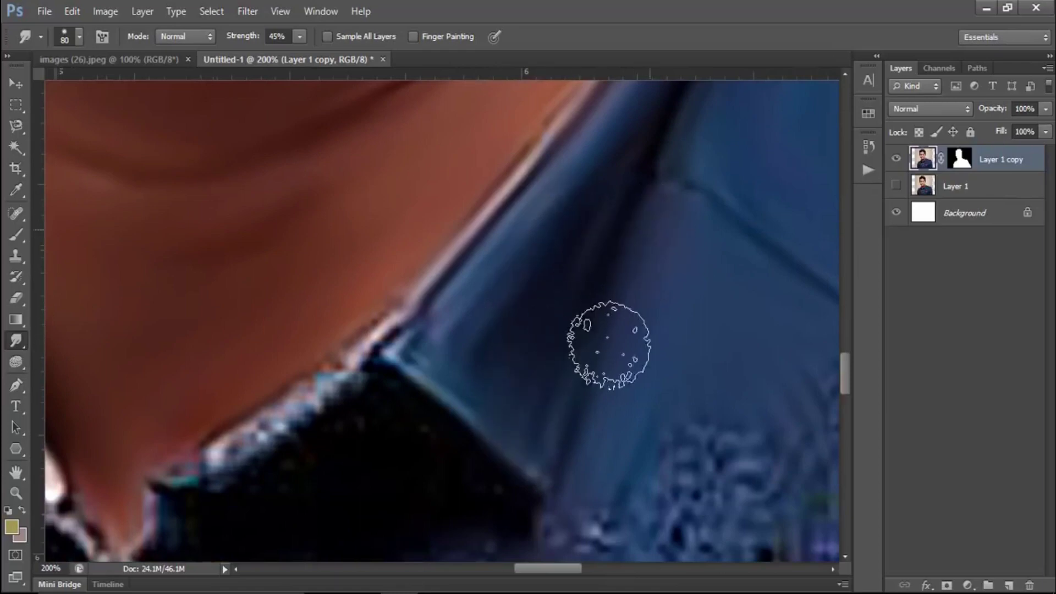
pyautogui.moveTo(603, 341); pyautogui.dragTo(437, 271)
pyautogui.moveTo(559, 217)
pyautogui.mouseDown()
pyautogui.moveTo(646, 178)
pyautogui.moveTo(577, 389)
pyautogui.mouseUp()
# Step: Zoom out and smooth the denim right of and along the lapel seam
pyautogui.scroll(-2, 646, 177)
pyautogui.scroll(-2, 661, 212)
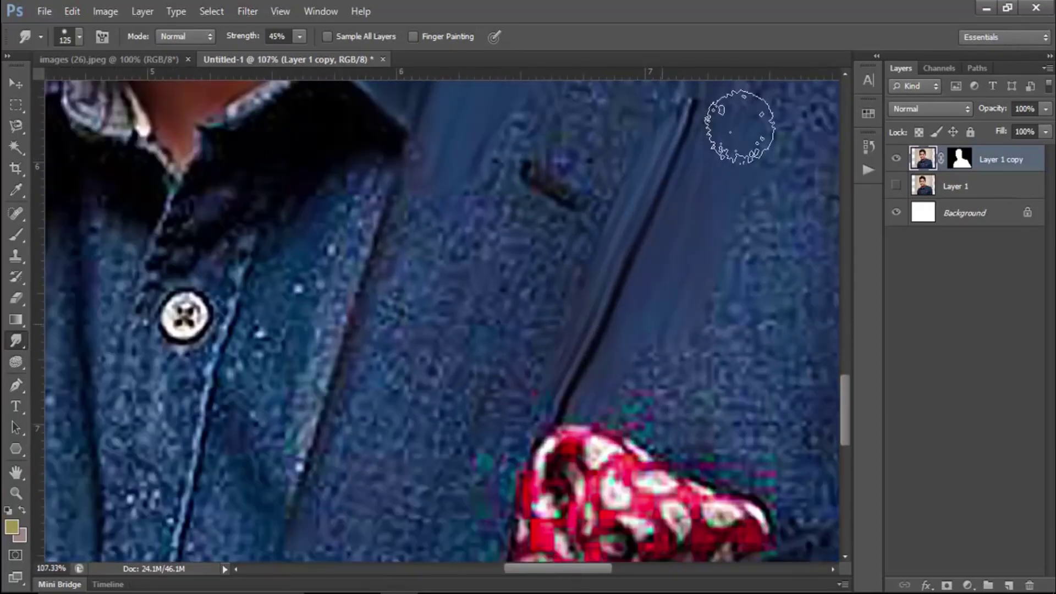
pyautogui.moveTo(736, 118); pyautogui.dragTo(683, 319)
pyautogui.moveTo(771, 184); pyautogui.dragTo(685, 335)
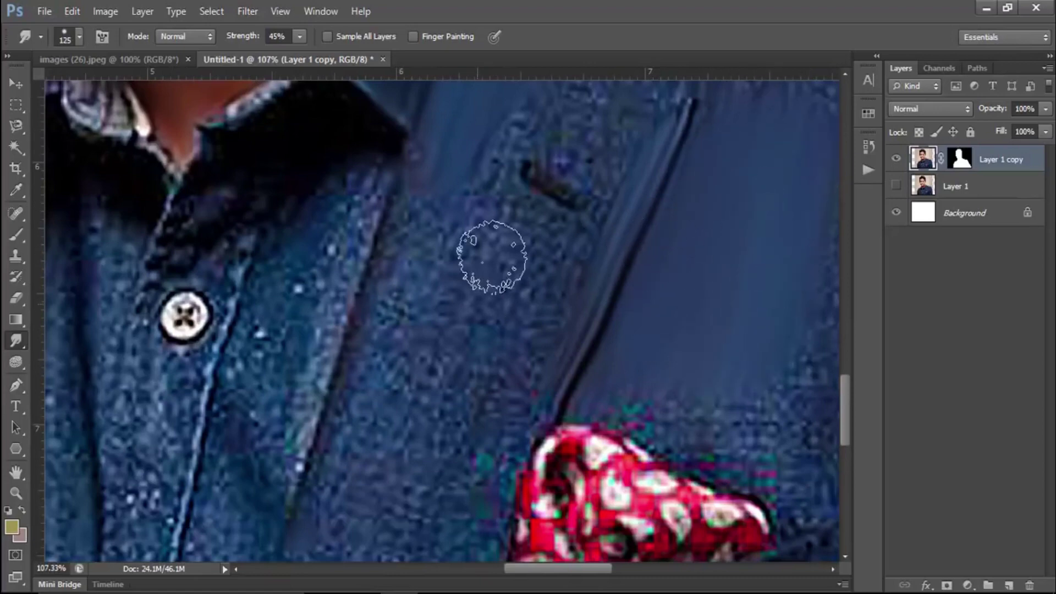
pyautogui.moveTo(373, 242)
pyautogui.mouseDown()
pyautogui.moveTo(345, 371)
pyautogui.moveTo(283, 537)
pyautogui.mouseUp()
pyautogui.moveTo(396, 275); pyautogui.dragTo(372, 457)
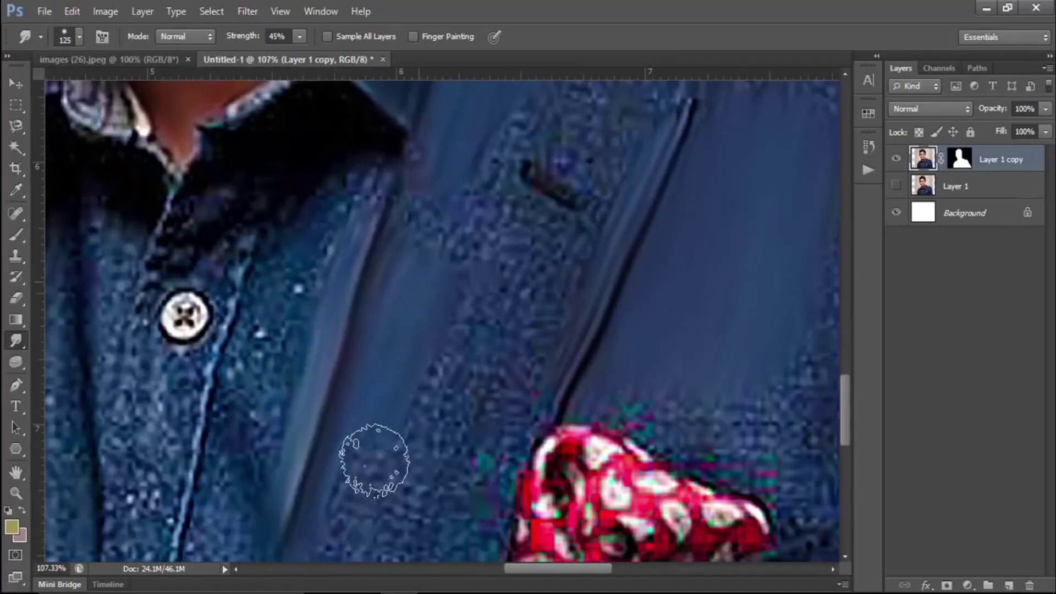
pyautogui.moveTo(456, 278)
pyautogui.mouseDown()
pyautogui.moveTo(432, 355)
pyautogui.moveTo(489, 271)
pyautogui.moveTo(465, 300)
pyautogui.mouseUp()
# Step: Enlarge the Smudge brush and blend the lapel edge smooth
pyautogui.press(']')
pyautogui.press(']')
pyautogui.scroll(-3, 435, 297)
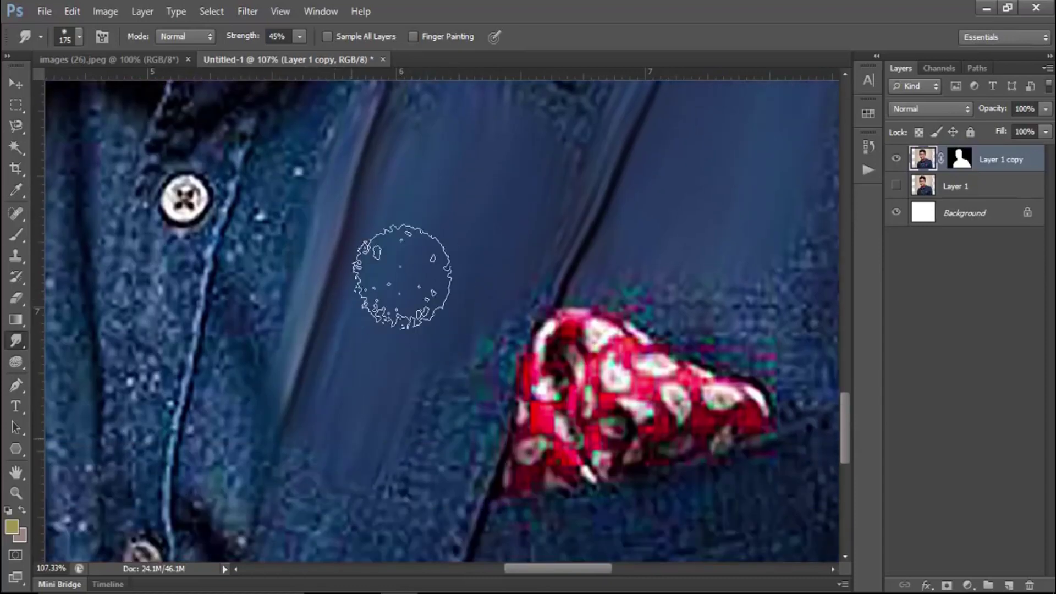
pyautogui.moveTo(396, 265); pyautogui.dragTo(456, 341)
pyautogui.scroll(-3, 458, 352)
pyautogui.scroll(-3, 458, 308)
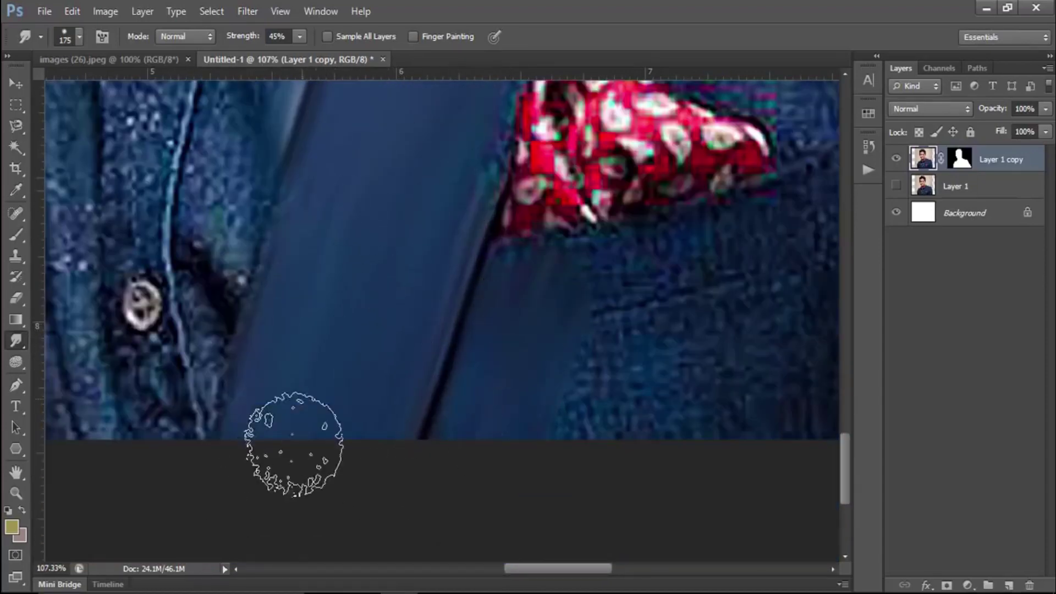
pyautogui.scroll(2, 308, 357)
pyautogui.scroll(-4, 601, 402)
pyautogui.scroll(3, 318, 177)
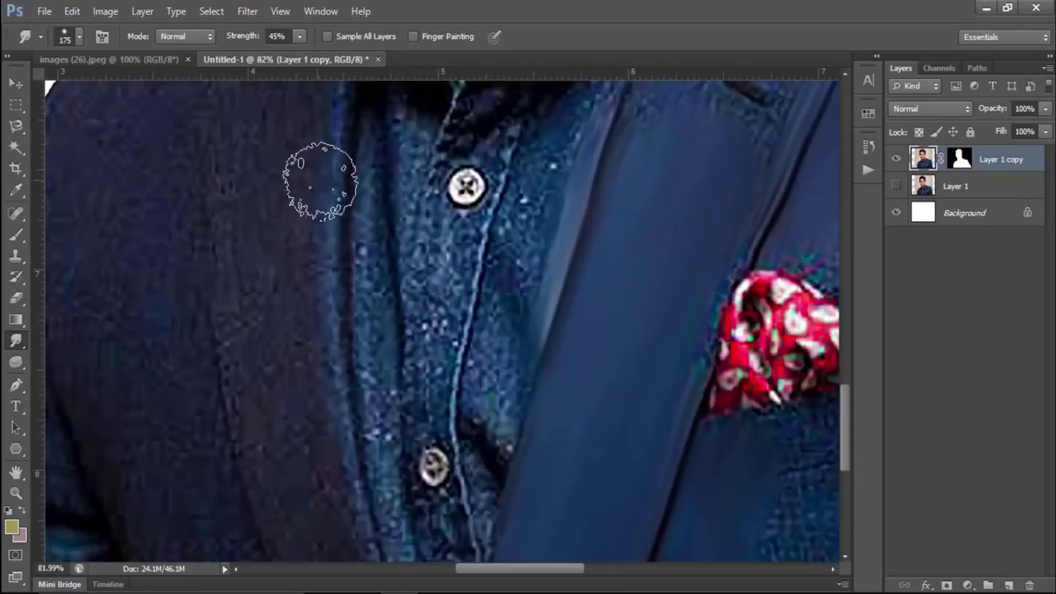
pyautogui.moveTo(355, 415)
pyautogui.mouseDown()
pyautogui.moveTo(347, 370)
pyautogui.moveTo(302, 418)
pyautogui.mouseUp()
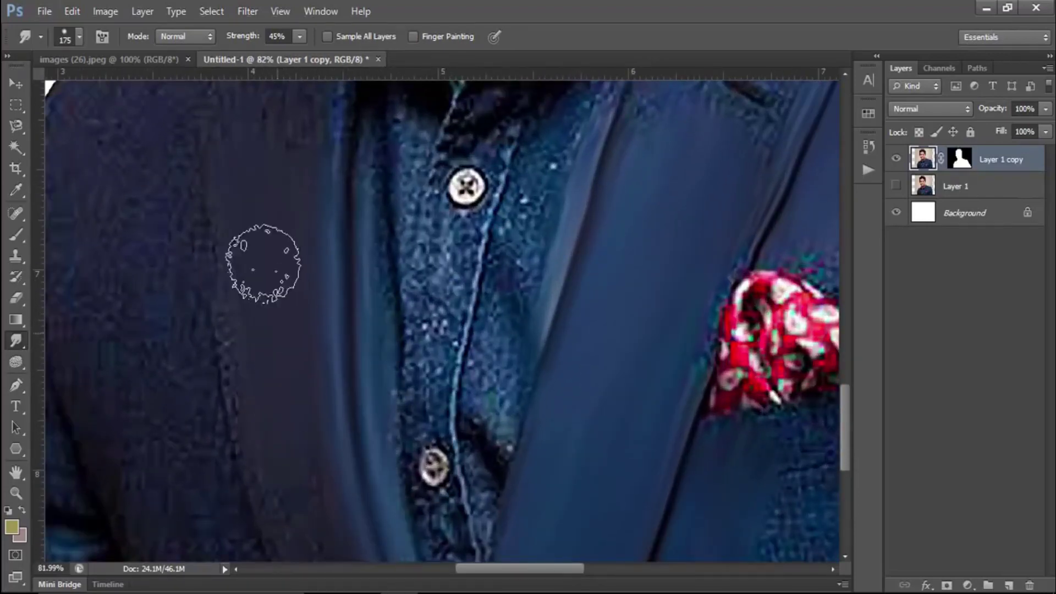
# Step: Zoom and pan to bring the lower left jacket panel into view
pyautogui.scroll(-4, 355, 432)
pyautogui.scroll(4, 336, 311)
pyautogui.hscroll(-4, 336, 311)
pyautogui.scroll(2, 377, 366)
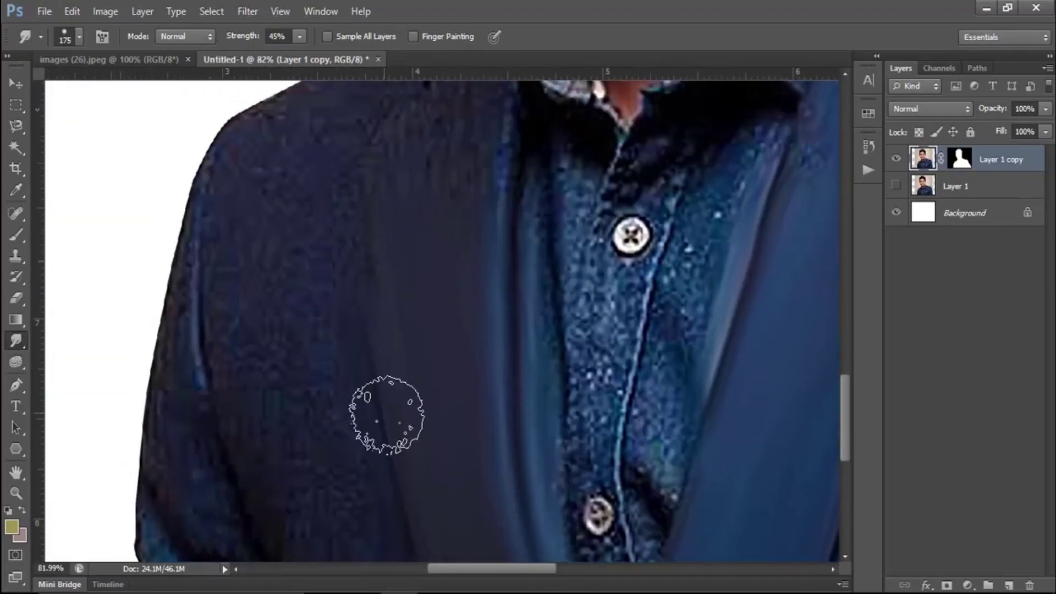
pyautogui.scroll(1, 385, 418)
pyautogui.scroll(2, 389, 349)
pyautogui.moveTo(488, 322); pyautogui.dragTo(442, 219)
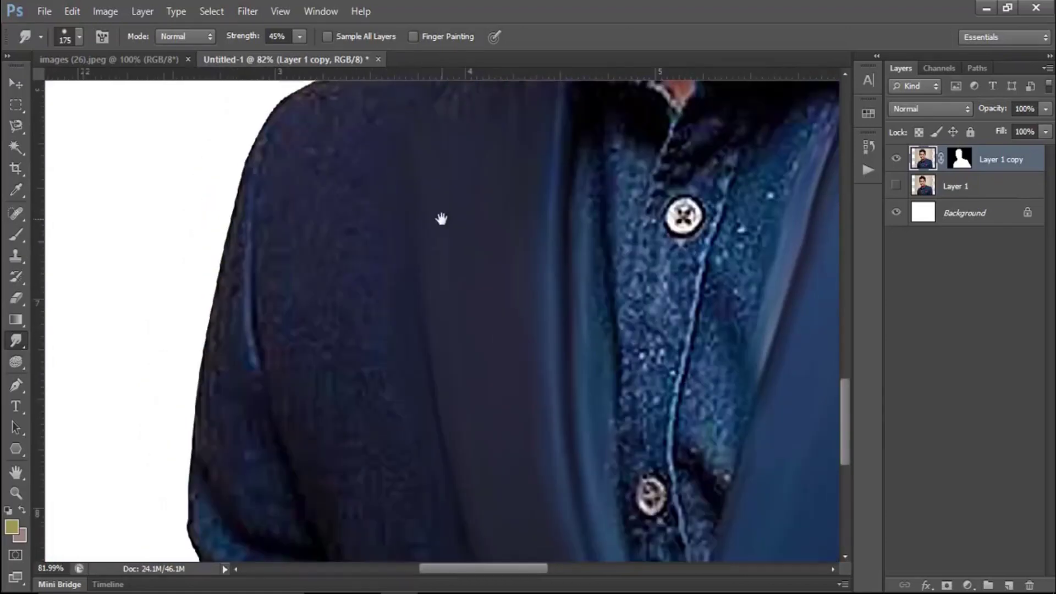
pyautogui.scroll(-3, 387, 400)
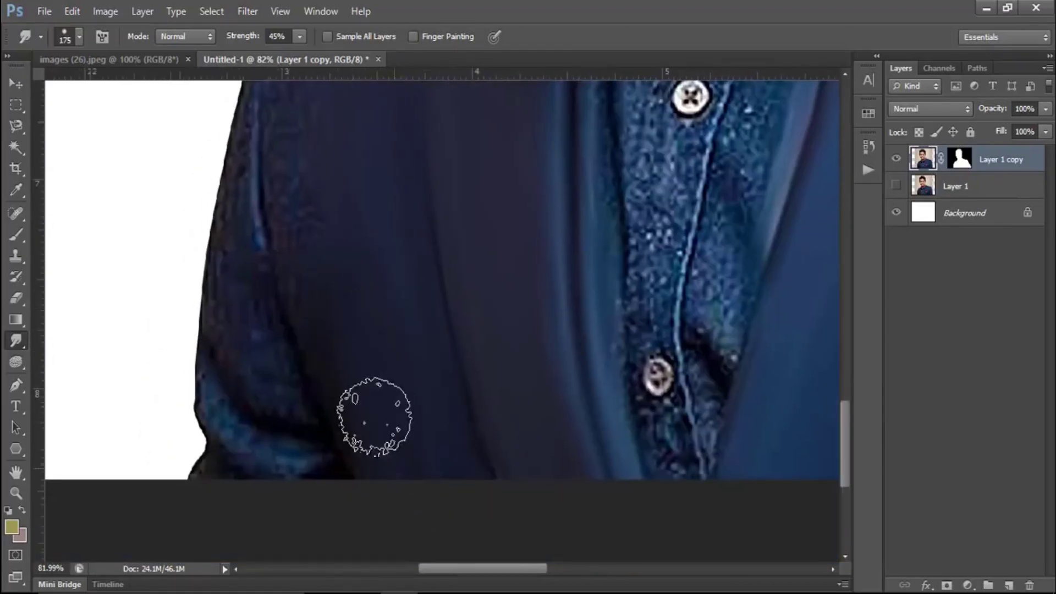
pyautogui.scroll(2, 374, 417)
pyautogui.hscroll(-1, 374, 416)
pyautogui.scroll(2, 354, 295)
pyautogui.scroll(4, 384, 344)
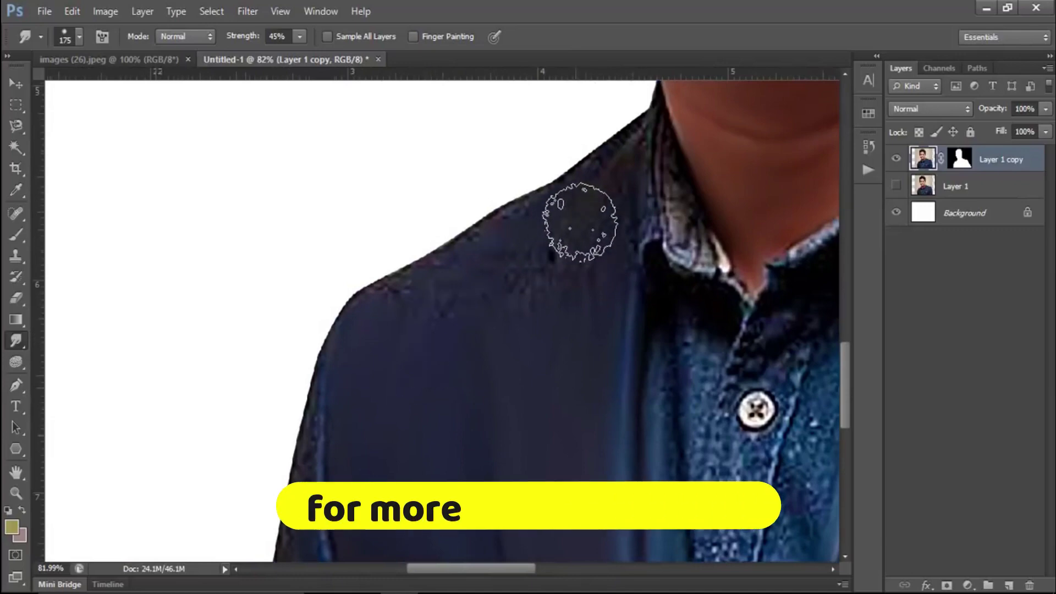
# Step: Apply the layer mask permanently to Layer 1 copy and zoom toward the shirt
pyautogui.rightClick(960, 159)
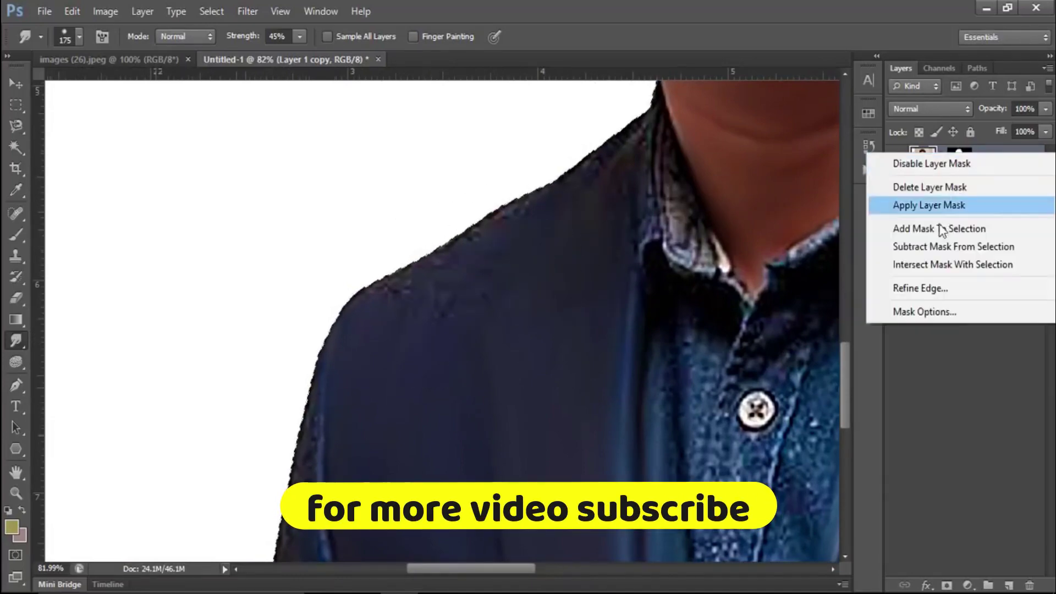
pyautogui.click(880, 228)
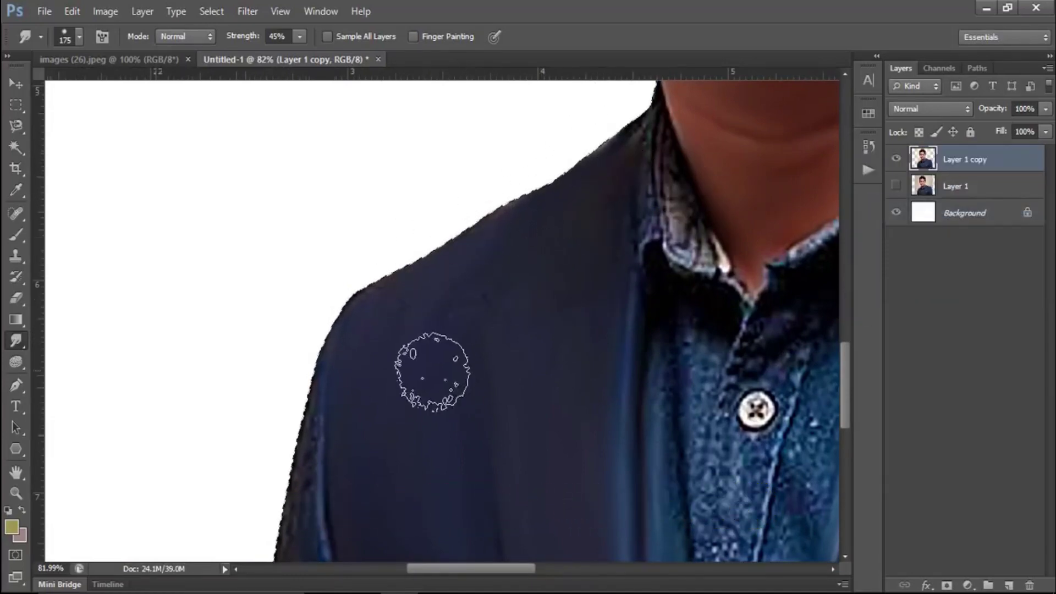
pyautogui.scroll(-1, 437, 271)
pyautogui.hscroll(-1, 615, 354)
pyautogui.scroll(-2, 615, 353)
pyautogui.scroll(-2, 615, 353)
pyautogui.hscroll(-1, 615, 353)
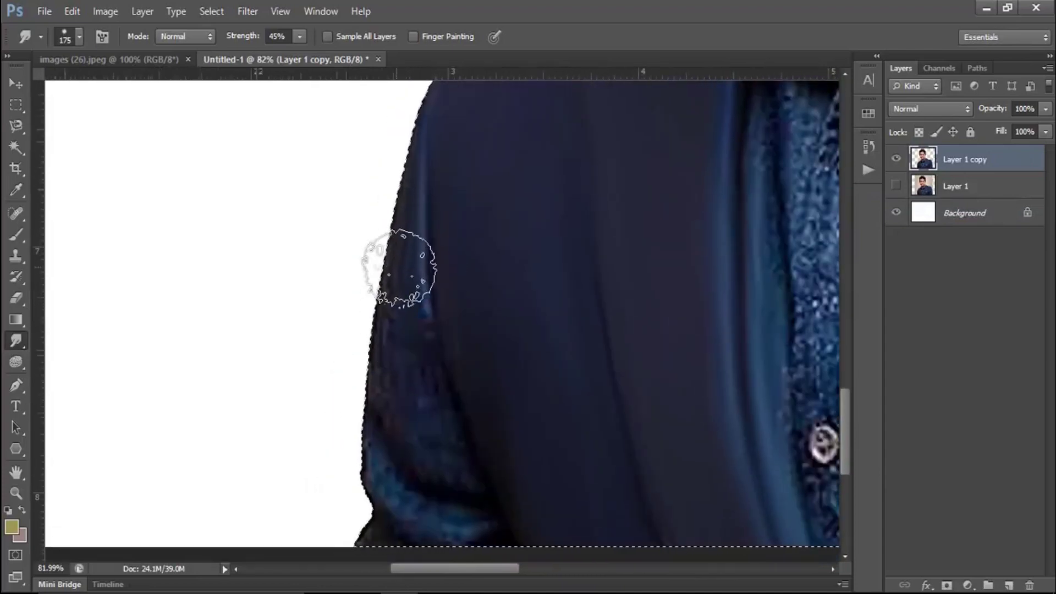
pyautogui.scroll(-1, 402, 314)
# Step: Shrink the Smudge brush to 100 and try a placket stroke, then undo it
pyautogui.press('[')
pyautogui.press('[')
pyautogui.press('[')
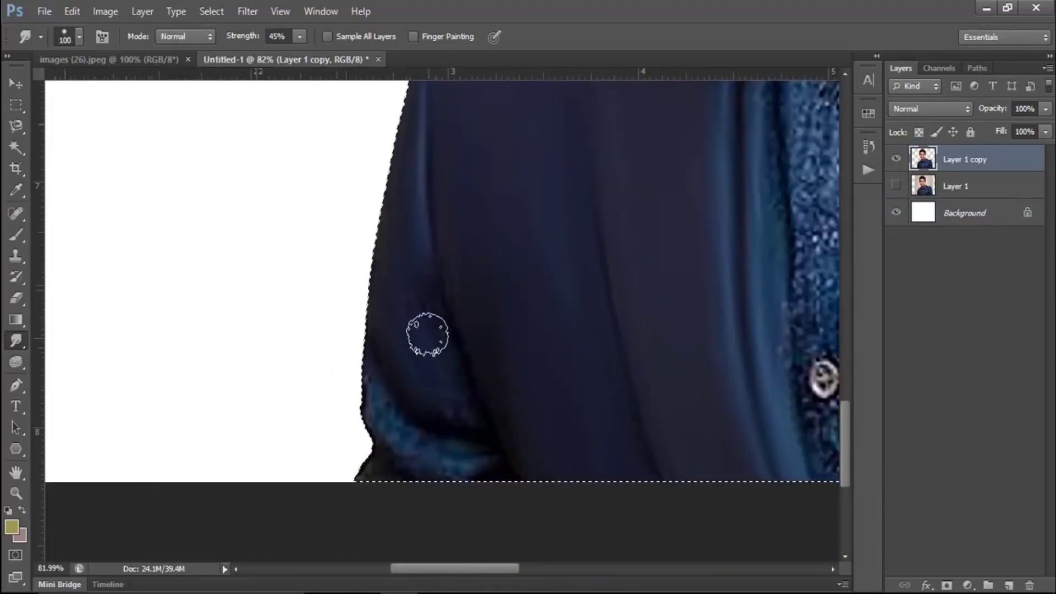
pyautogui.scroll(-1, 458, 268)
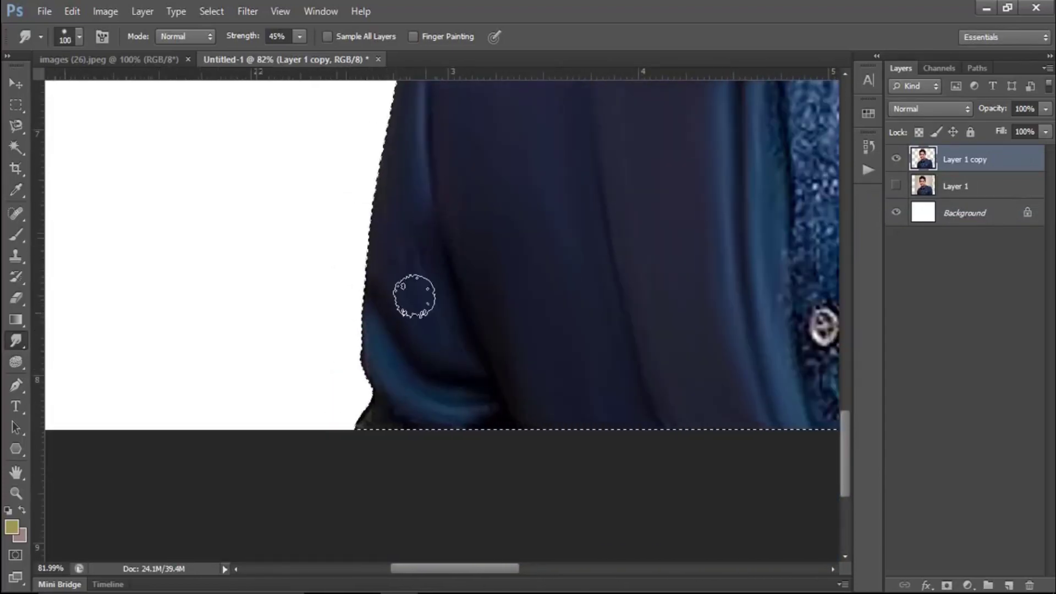
pyautogui.scroll(2, 510, 370)
pyautogui.scroll(3, 452, 420)
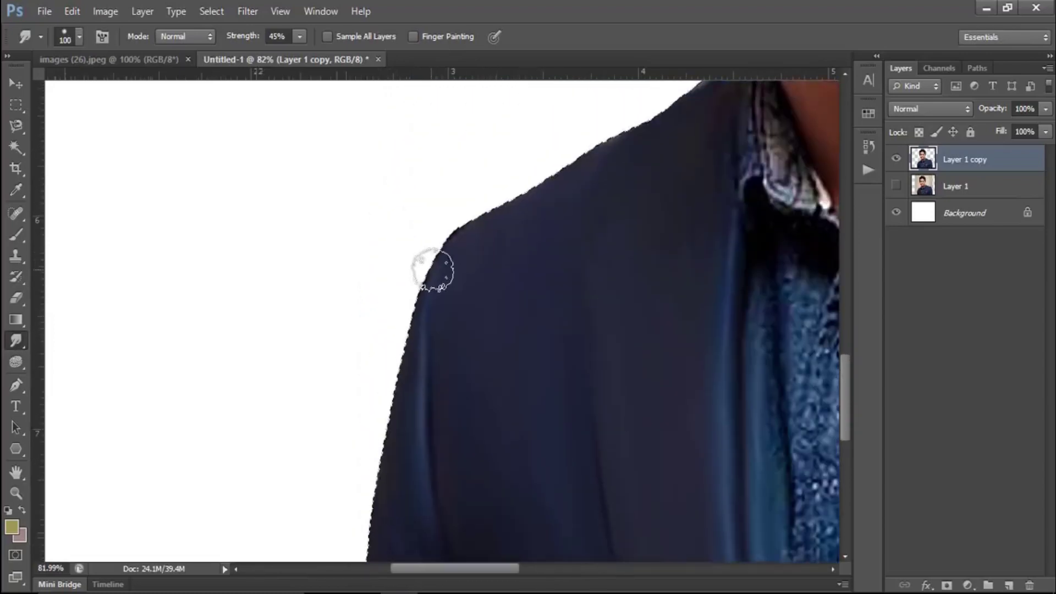
pyautogui.scroll(3, 431, 266)
pyautogui.scroll(-3, 747, 311)
pyautogui.hscroll(5, 747, 311)
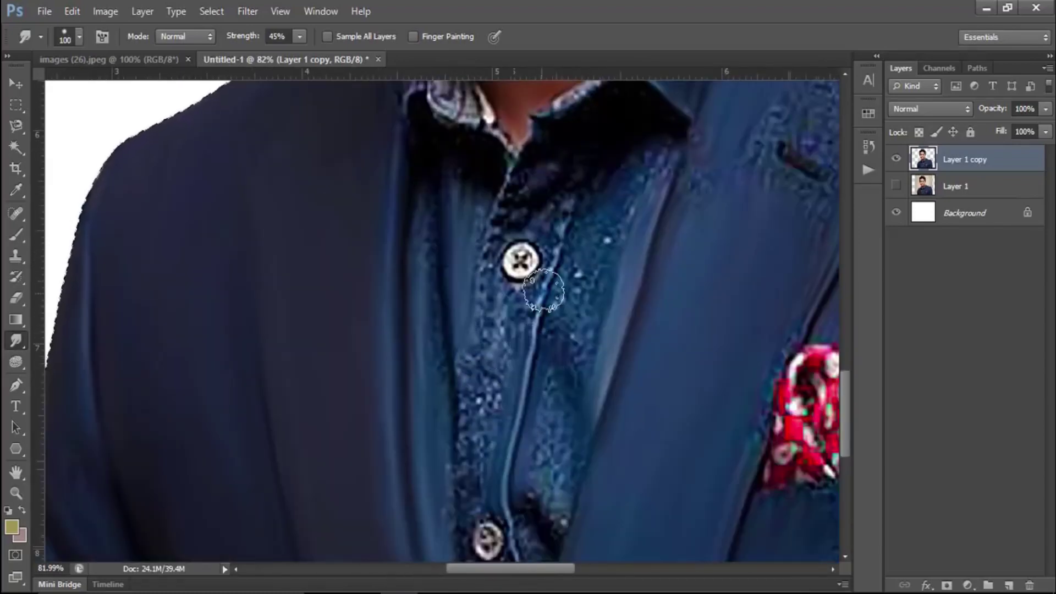
pyautogui.moveTo(583, 213)
pyautogui.mouseDown()
pyautogui.moveTo(474, 384)
pyautogui.moveTo(465, 465)
pyautogui.mouseUp()
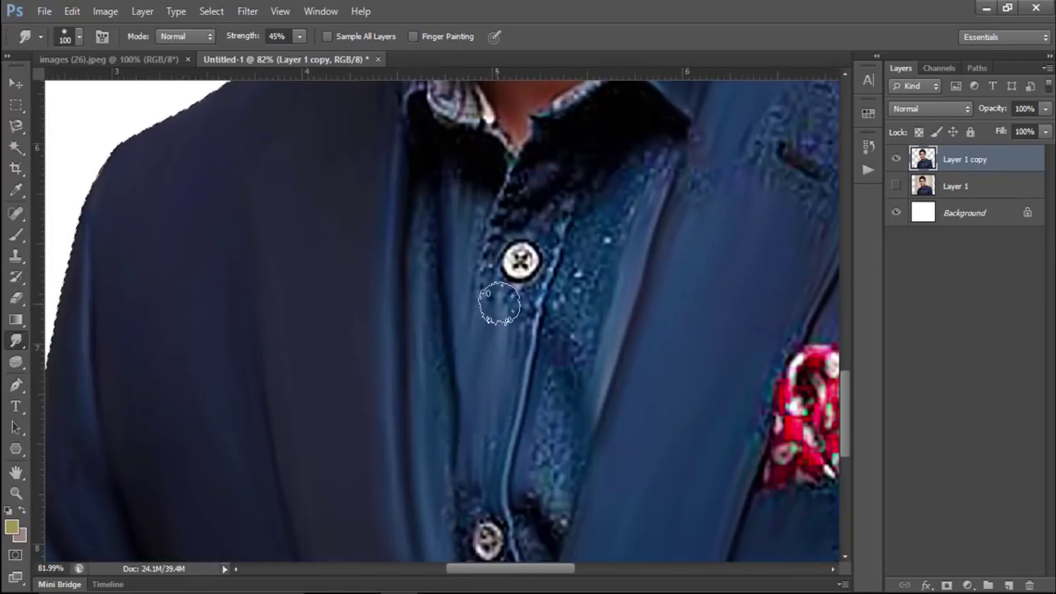
pyautogui.hotkey('ctrl', 'z')
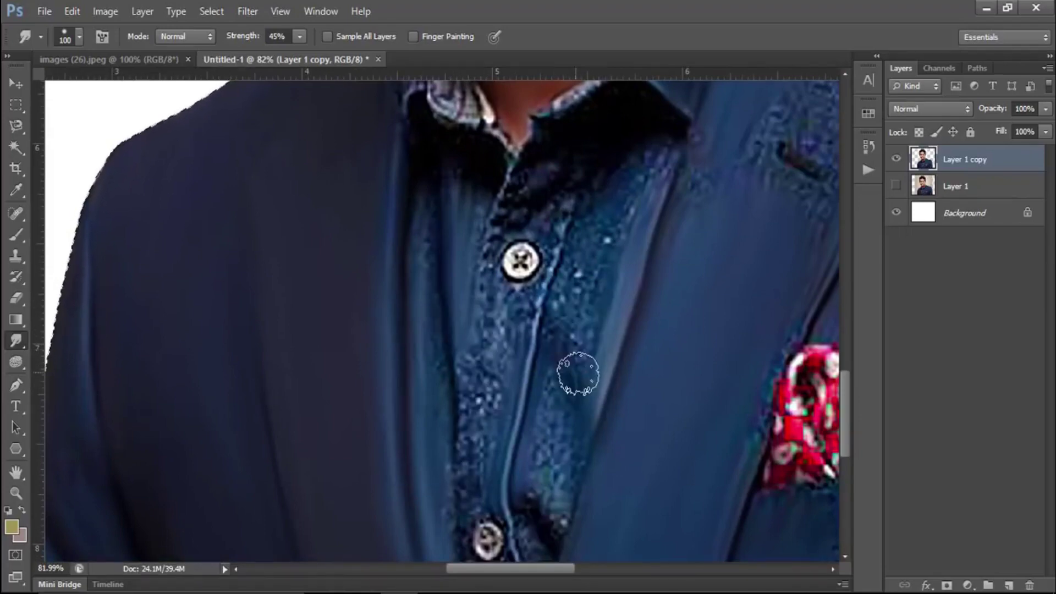
# Step: Zoom and pan around the shirt collar and button placket area
pyautogui.scroll(1, 602, 314)
pyautogui.scroll(1, 595, 361)
pyautogui.scroll(2, 613, 441)
pyautogui.hscroll(1, 613, 441)
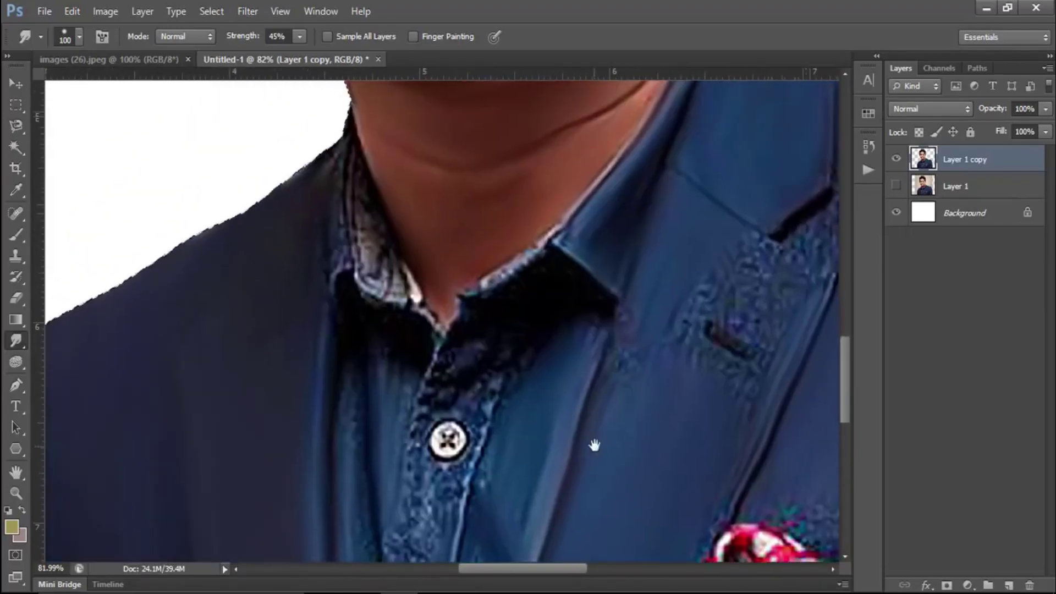
pyautogui.hscroll(2, 690, 287)
pyautogui.scroll(1, 553, 332)
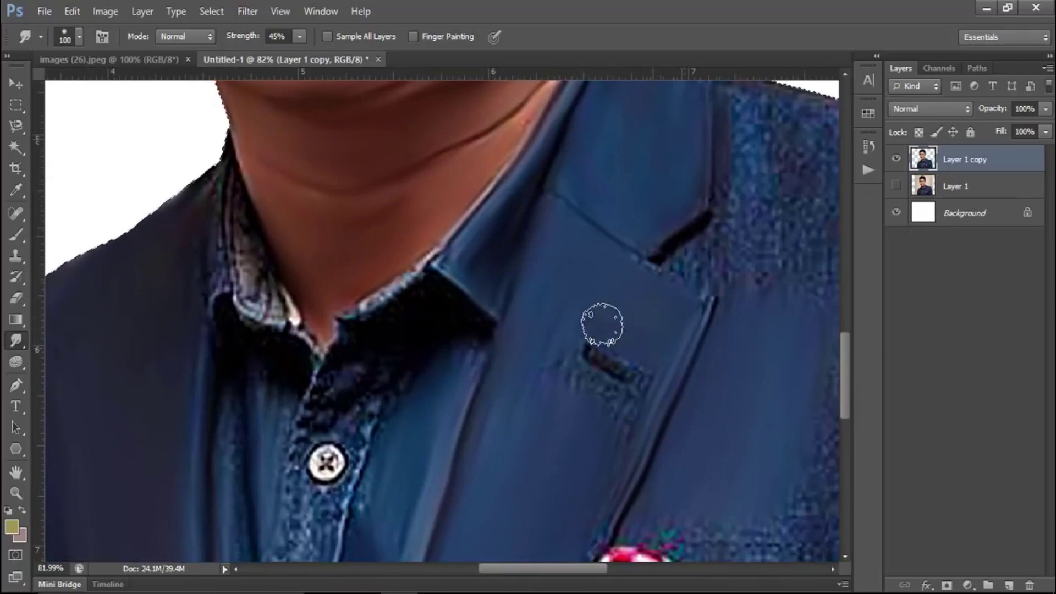
pyautogui.scroll(-2, 599, 467)
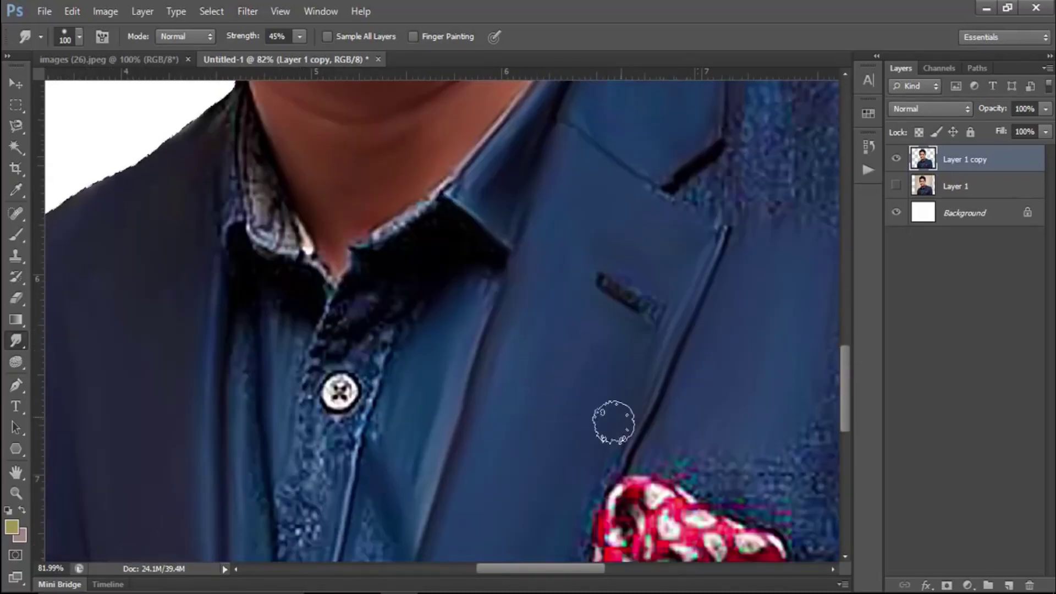
pyautogui.scroll(-3, 614, 423)
pyautogui.hscroll(-2, 632, 347)
pyautogui.scroll(1, 633, 347)
pyautogui.scroll(-2, 519, 462)
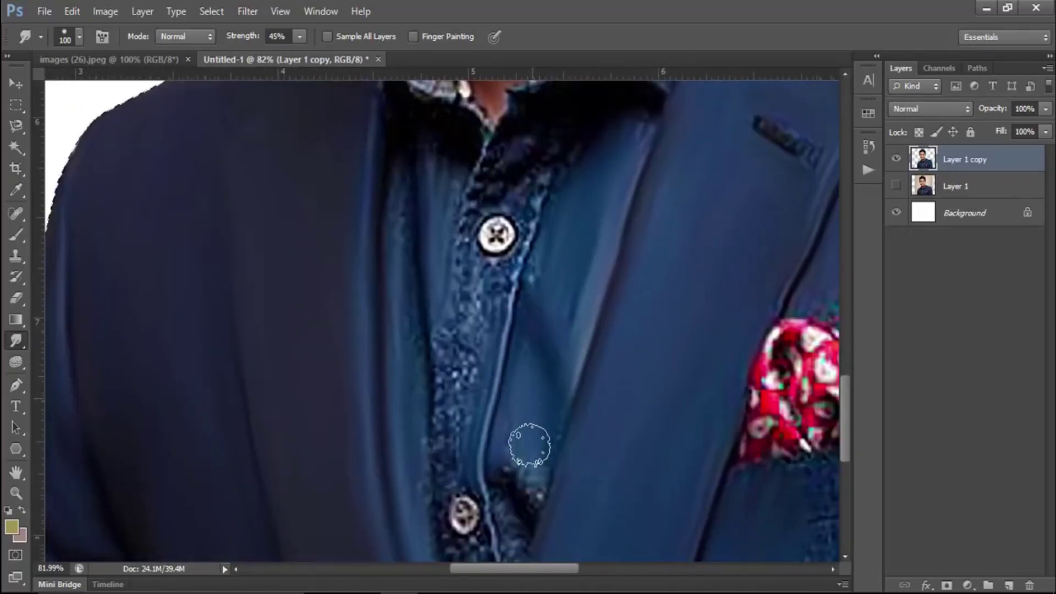
pyautogui.scroll(-2, 517, 424)
pyautogui.scroll(-2, 553, 407)
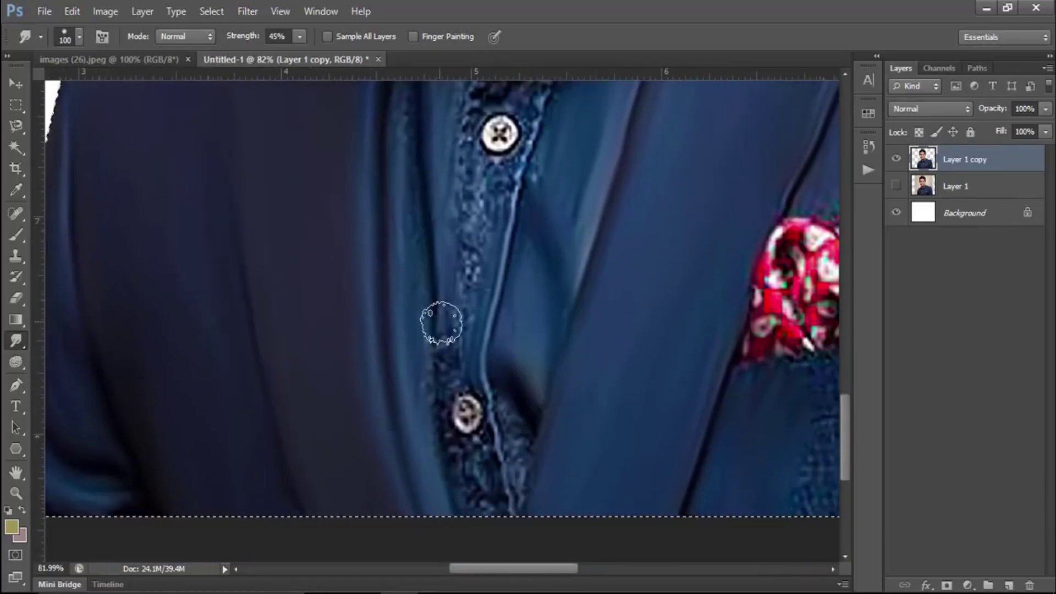
pyautogui.scroll(5, 481, 303)
pyautogui.hscroll(-2, 481, 302)
pyautogui.scroll(5, 482, 374)
pyautogui.hscroll(-1, 495, 412)
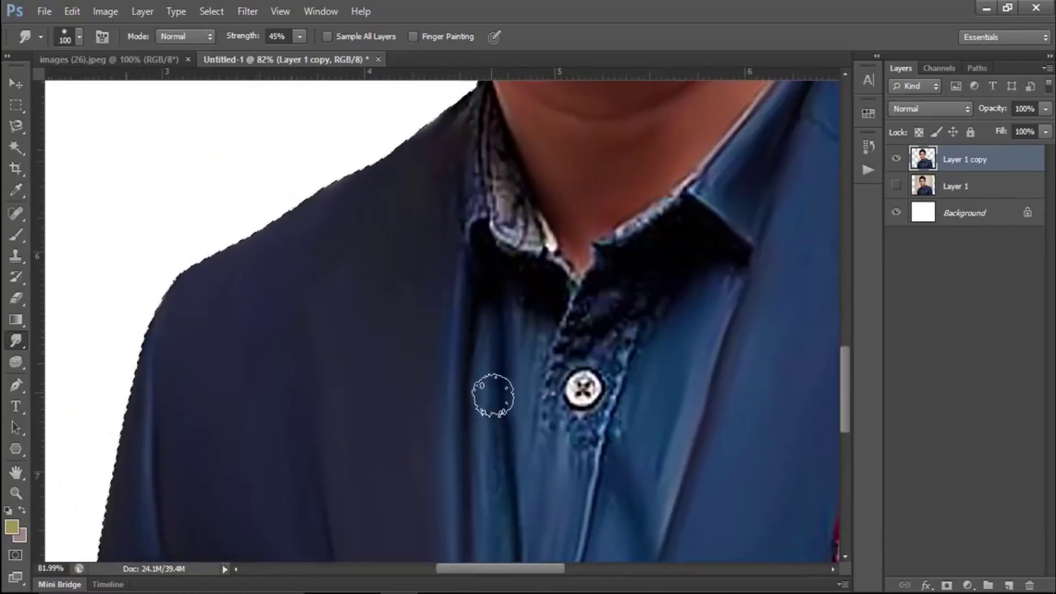
pyautogui.scroll(3, 550, 341)
pyautogui.hscroll(2, 550, 341)
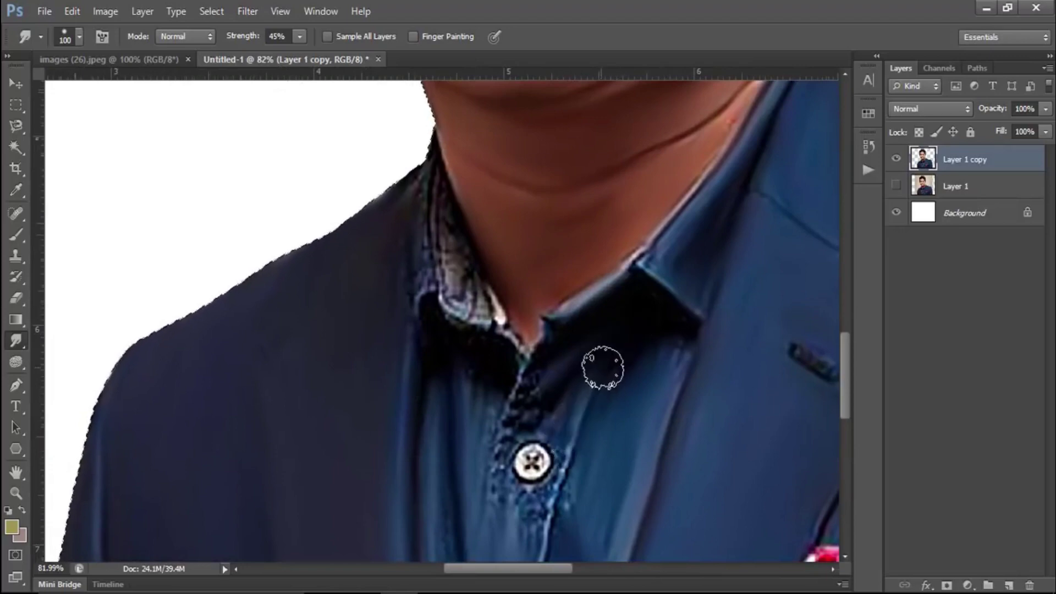
pyautogui.scroll(-3, 601, 368)
pyautogui.hscroll(-1, 602, 368)
pyautogui.scroll(2, 574, 441)
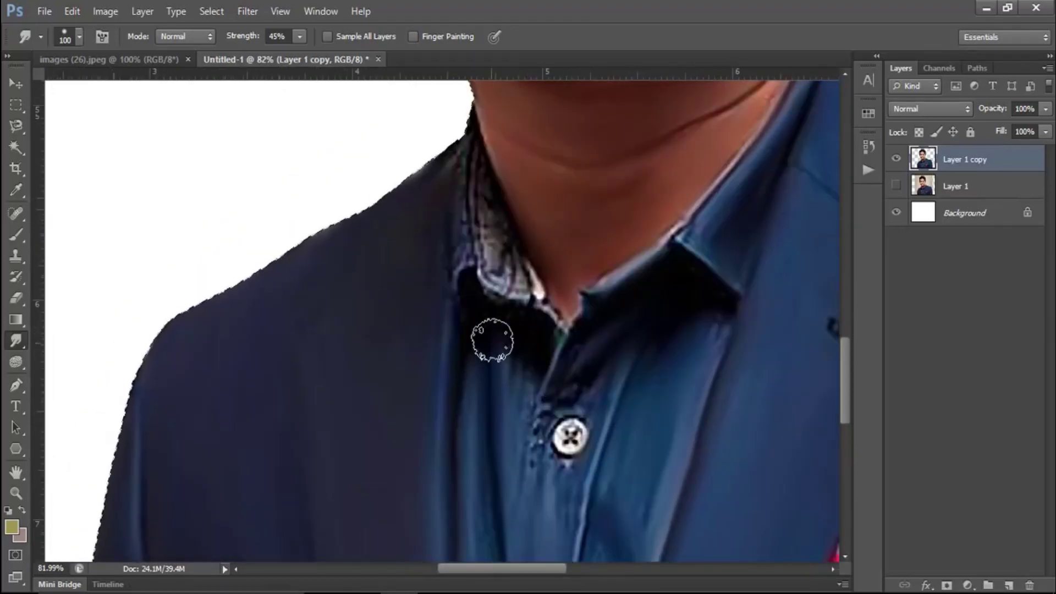
pyautogui.hscroll(3, 569, 302)
pyautogui.hscroll(4, 609, 245)
pyautogui.scroll(3, 609, 246)
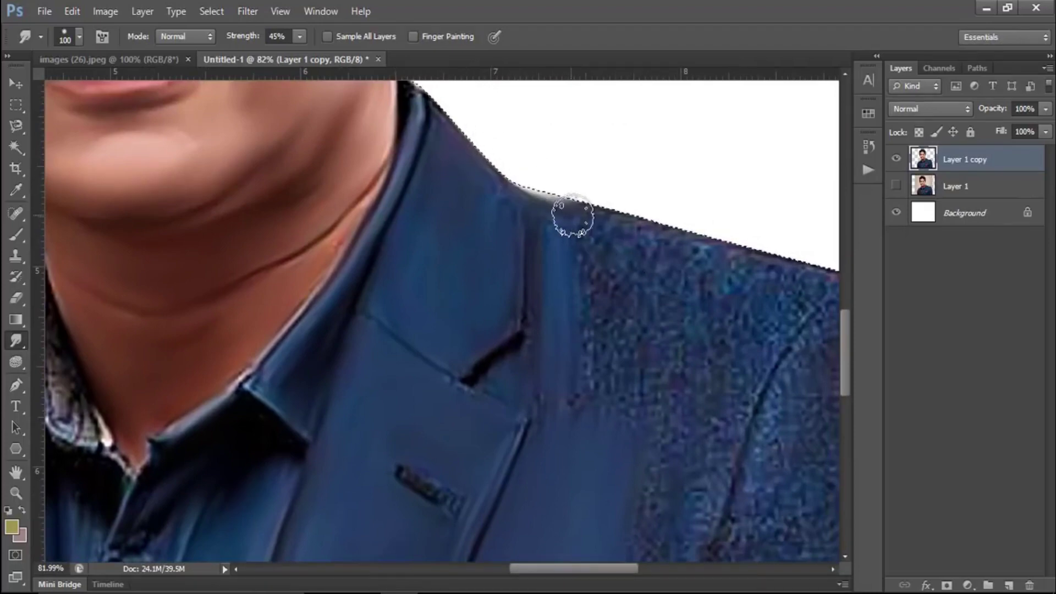
# Step: With a larger brush, smooth the jacket shoulder, then the pocket and lapel texture
pyautogui.moveTo(653, 285); pyautogui.dragTo(463, 194)
pyautogui.press(']')
pyautogui.press(']')
pyautogui.press(']')
pyautogui.moveTo(456, 336)
pyautogui.mouseDown()
pyautogui.moveTo(425, 216)
pyautogui.moveTo(391, 246)
pyautogui.moveTo(448, 198)
pyautogui.moveTo(555, 185)
pyautogui.moveTo(538, 248)
pyautogui.moveTo(632, 243)
pyautogui.moveTo(688, 259)
pyautogui.moveTo(743, 242)
pyautogui.mouseUp()
pyautogui.scroll(-3, 605, 231)
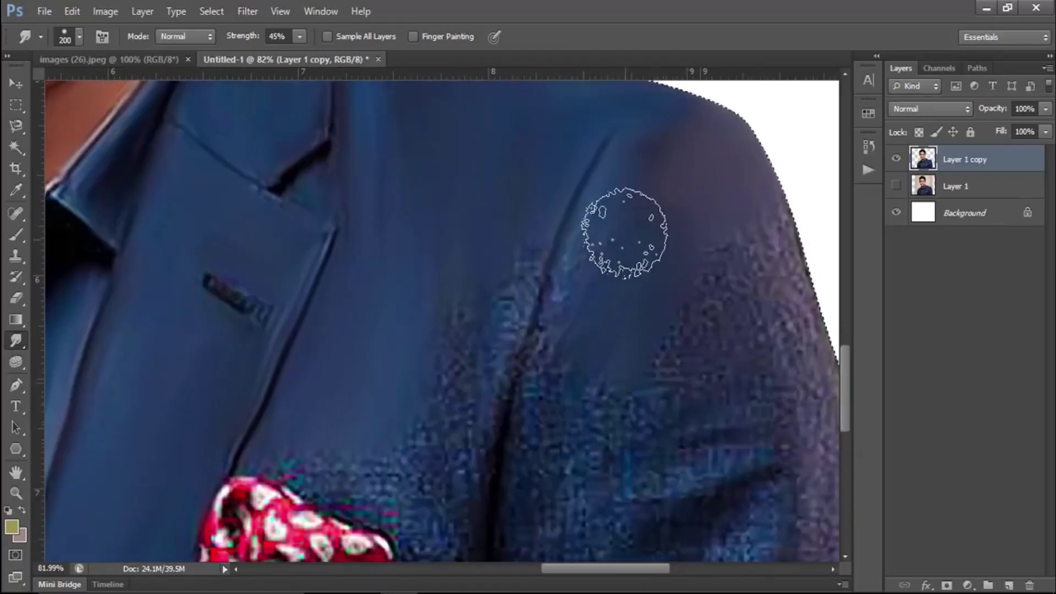
pyautogui.scroll(-1, 688, 253)
pyautogui.scroll(-2, 660, 281)
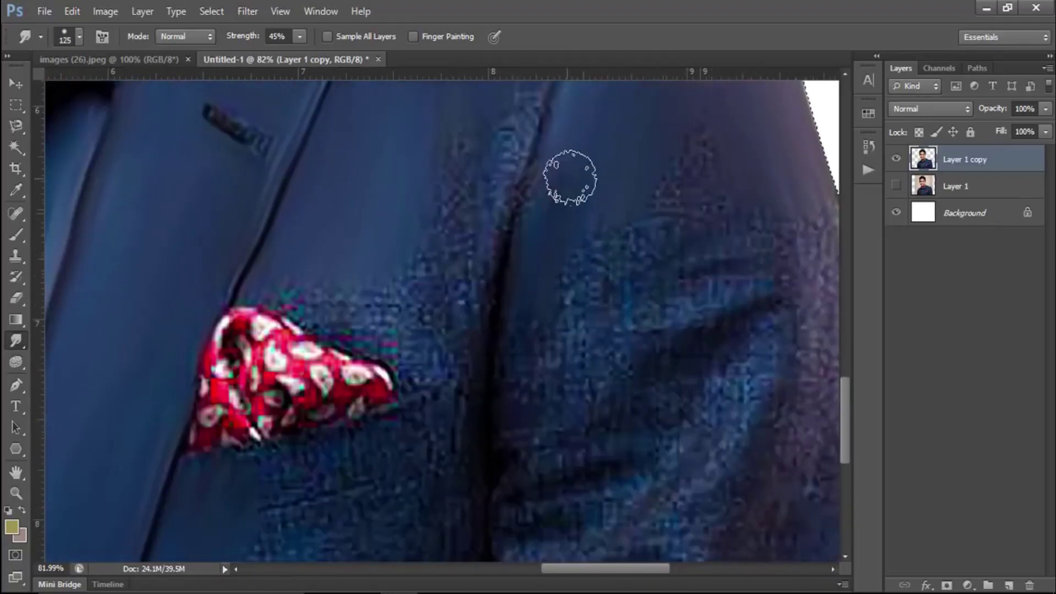
pyautogui.scroll(1, 668, 298)
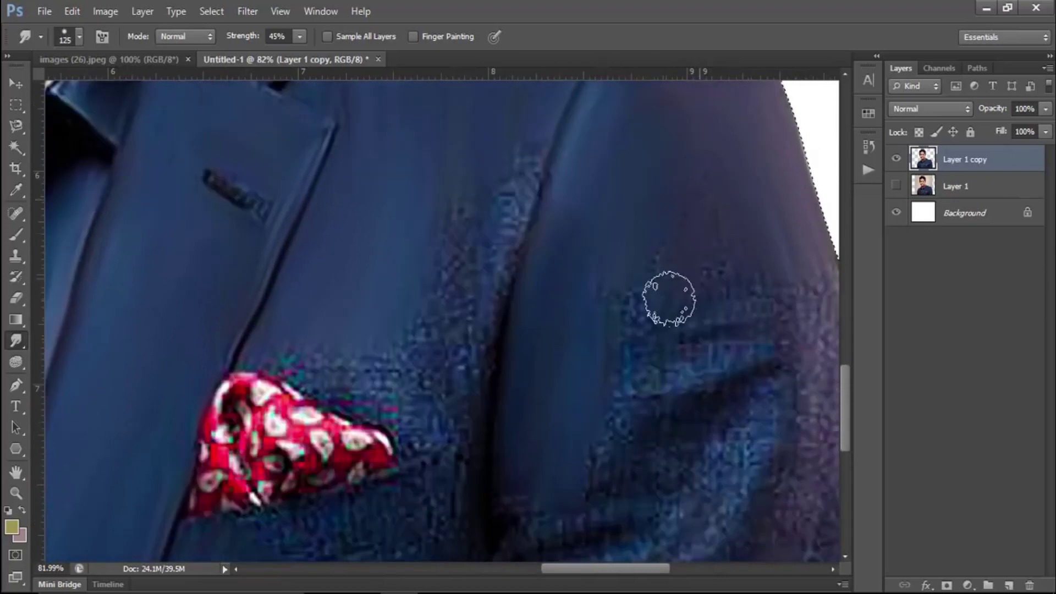
pyautogui.scroll(-1, 749, 258)
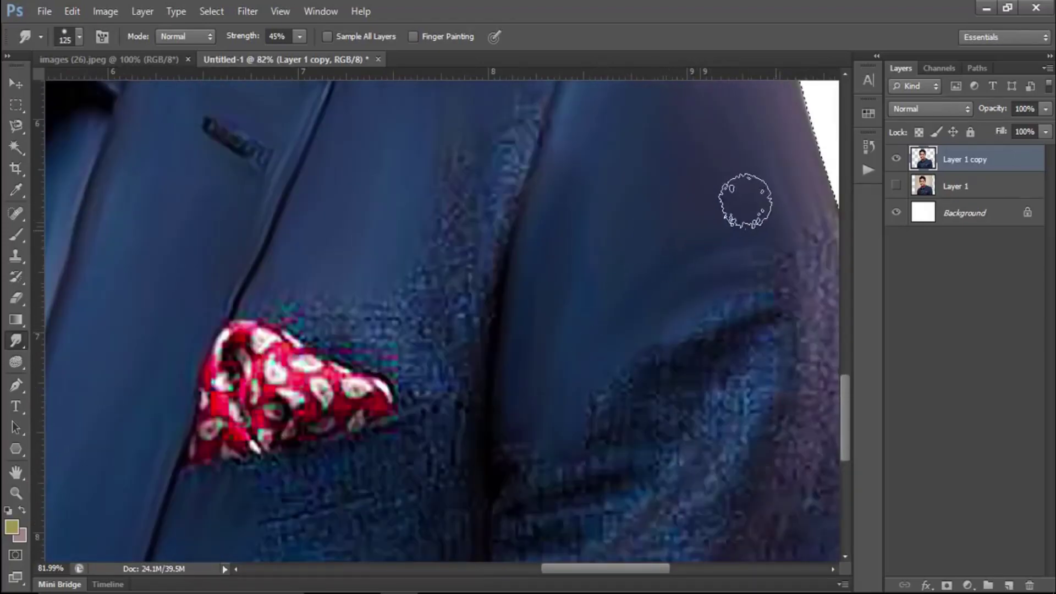
pyautogui.scroll(-1, 630, 358)
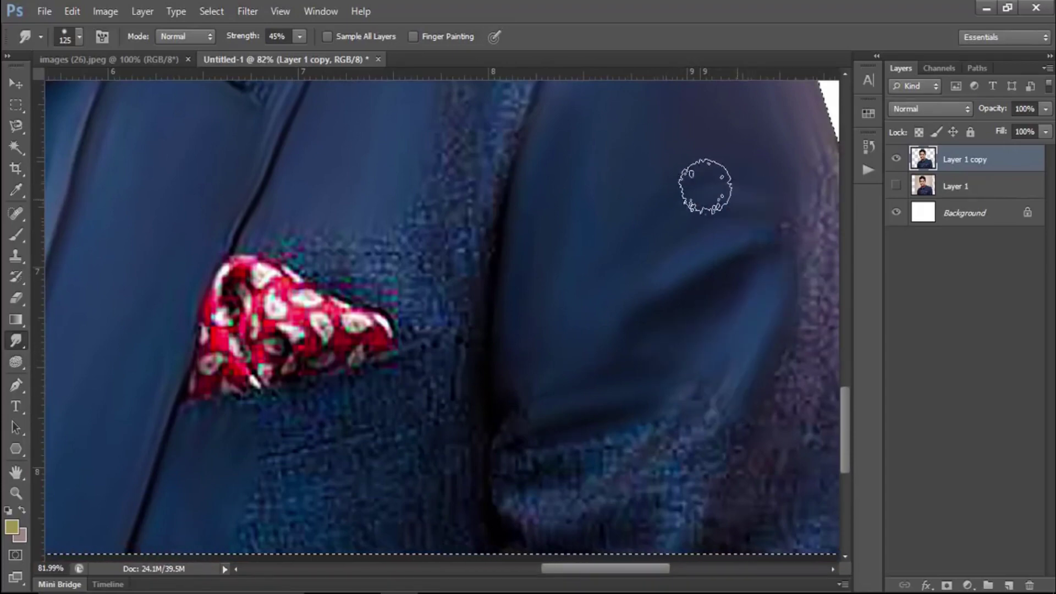
pyautogui.scroll(-2, 735, 302)
pyautogui.moveTo(735, 302)
pyautogui.mouseDown()
pyautogui.moveTo(667, 349)
pyautogui.moveTo(662, 323)
pyautogui.moveTo(678, 348)
pyautogui.moveTo(503, 383)
pyautogui.moveTo(460, 283)
pyautogui.moveTo(394, 338)
pyautogui.moveTo(279, 349)
pyautogui.moveTo(423, 305)
pyautogui.mouseUp()
# Step: Readjust the brush size and smooth the jacket seam and its right edge
pyautogui.press(']')
pyautogui.press(']')
pyautogui.scroll(2, 423, 305)
pyautogui.press('[')
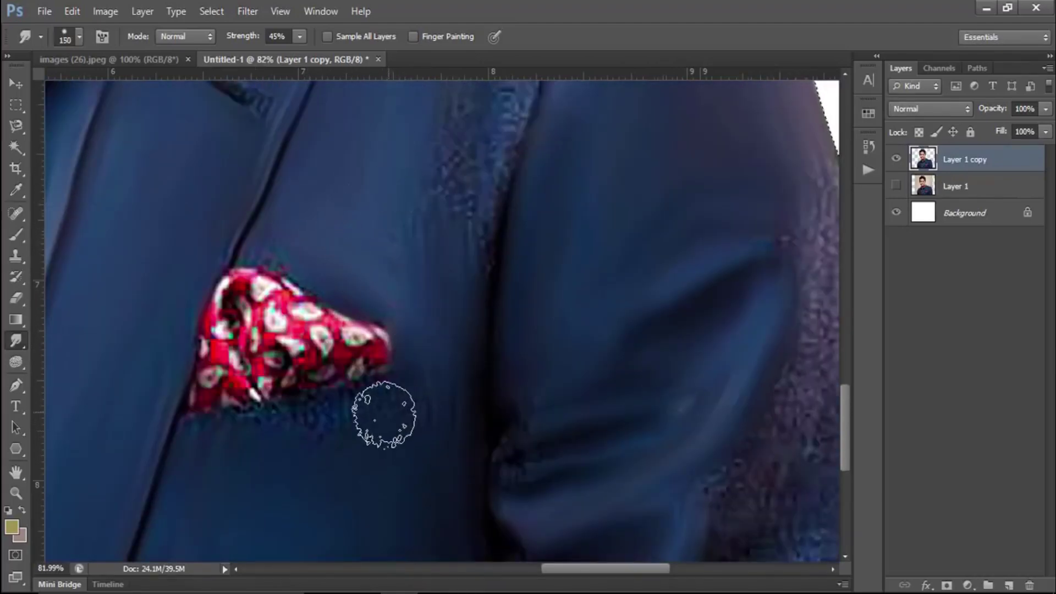
pyautogui.scroll(2, 420, 253)
pyautogui.moveTo(476, 360); pyautogui.dragTo(475, 290)
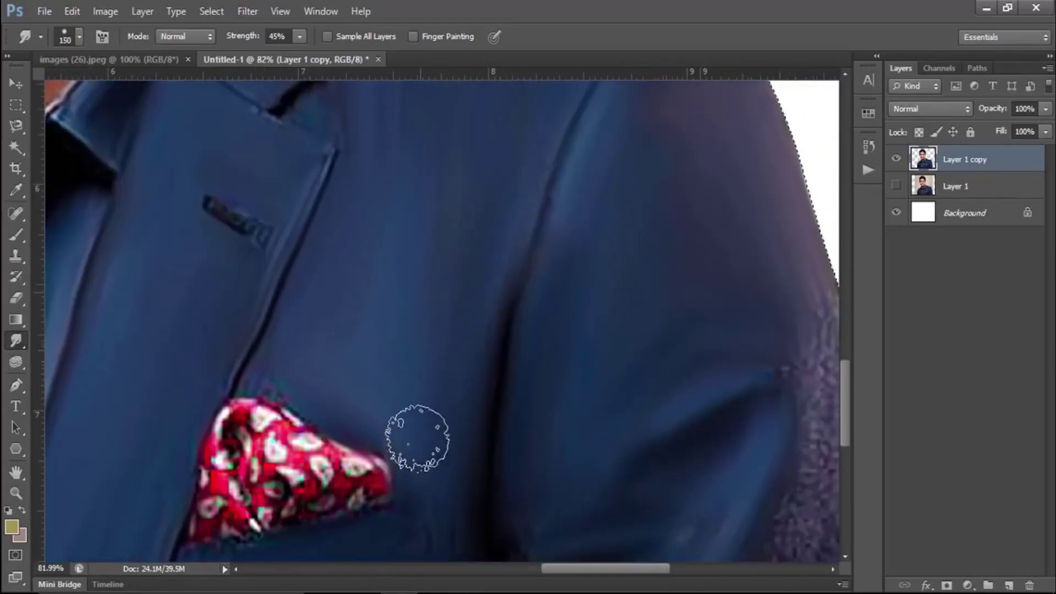
pyautogui.scroll(-1, 523, 405)
pyautogui.hscroll(5, 542, 424)
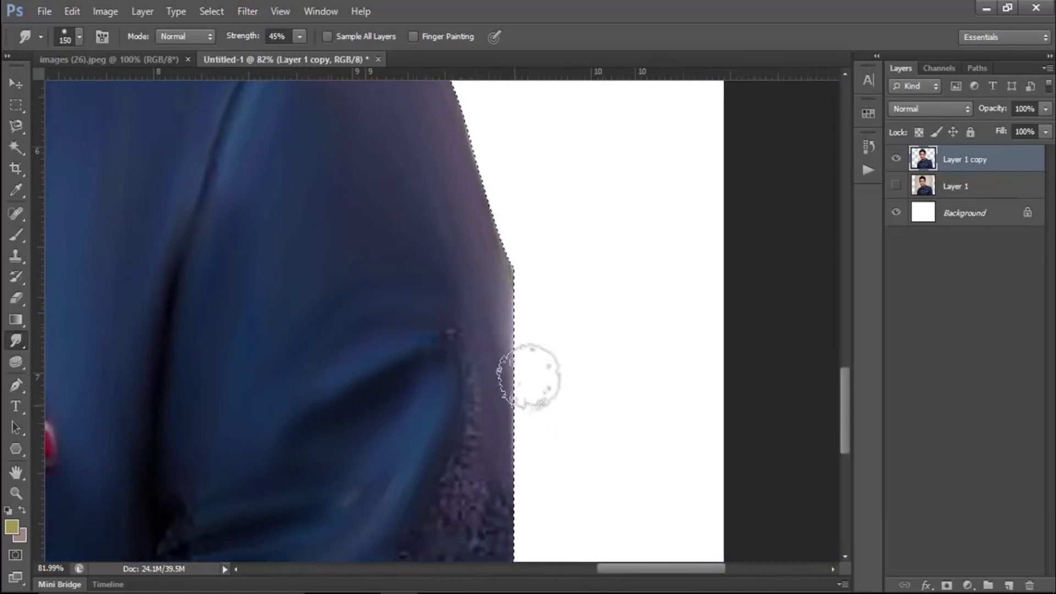
pyautogui.moveTo(472, 490); pyautogui.dragTo(460, 287)
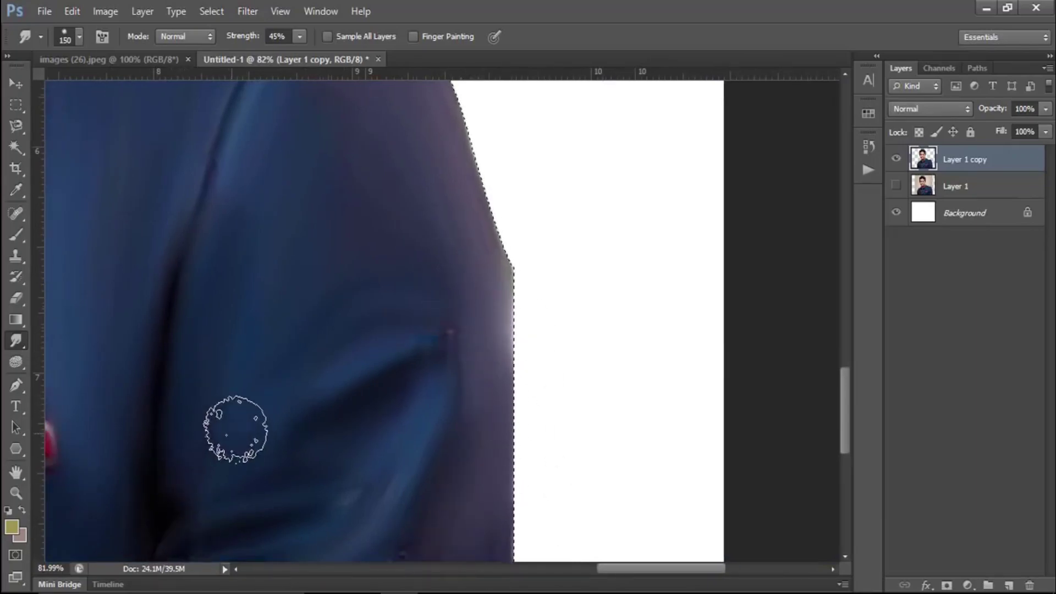
# Step: With a smaller brush, smooth the grainy collar and seam texture
pyautogui.scroll(-4, 235, 429)
pyautogui.hscroll(-3, 275, 330)
pyautogui.scroll(6, 389, 248)
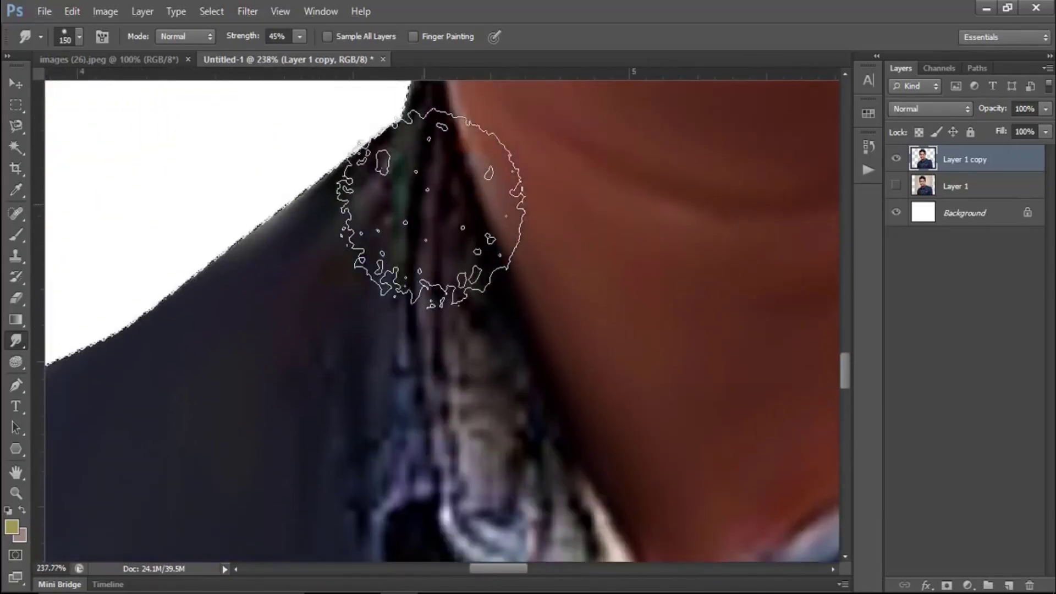
pyautogui.press('[')
pyautogui.press('[')
pyautogui.press('[')
pyautogui.scroll(-3, 352, 435)
pyautogui.scroll(-1, 385, 380)
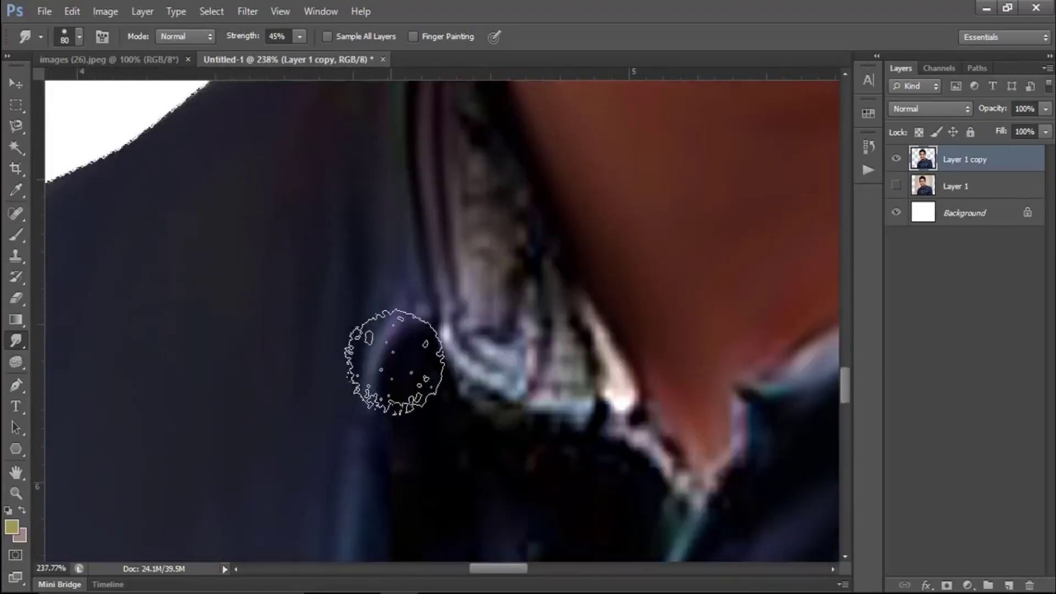
pyautogui.scroll(1, 448, 306)
pyautogui.moveTo(447, 307); pyautogui.dragTo(484, 165)
pyautogui.moveTo(550, 330); pyautogui.dragTo(625, 424)
pyautogui.press('[')
pyautogui.press('[')
pyautogui.press('[')
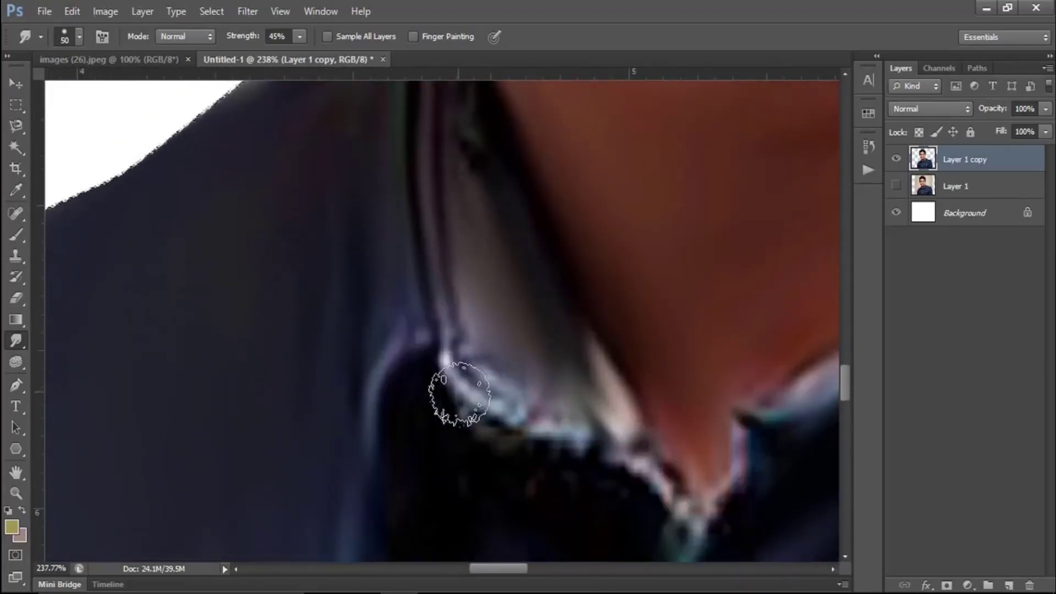
pyautogui.moveTo(459, 393)
pyautogui.mouseDown()
pyautogui.moveTo(554, 448)
pyautogui.moveTo(649, 431)
pyautogui.mouseUp()
# Step: Smudge away the dark speckles around the lower shirt buttons
pyautogui.scroll(-1, 550, 407)
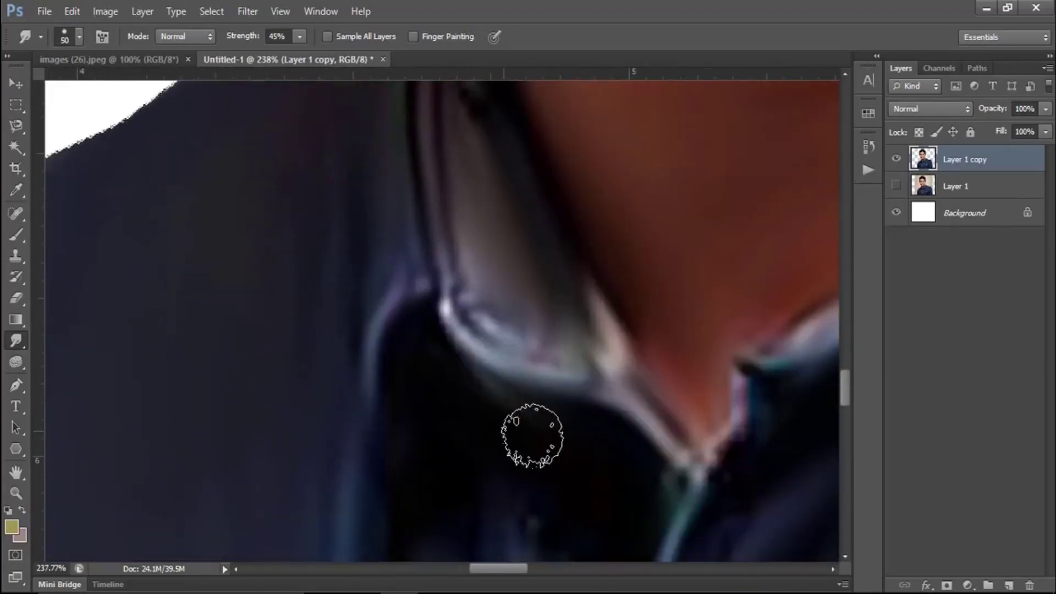
pyautogui.scroll(-2, 532, 435)
pyautogui.scroll(-2, 606, 385)
pyautogui.scroll(-1, 684, 349)
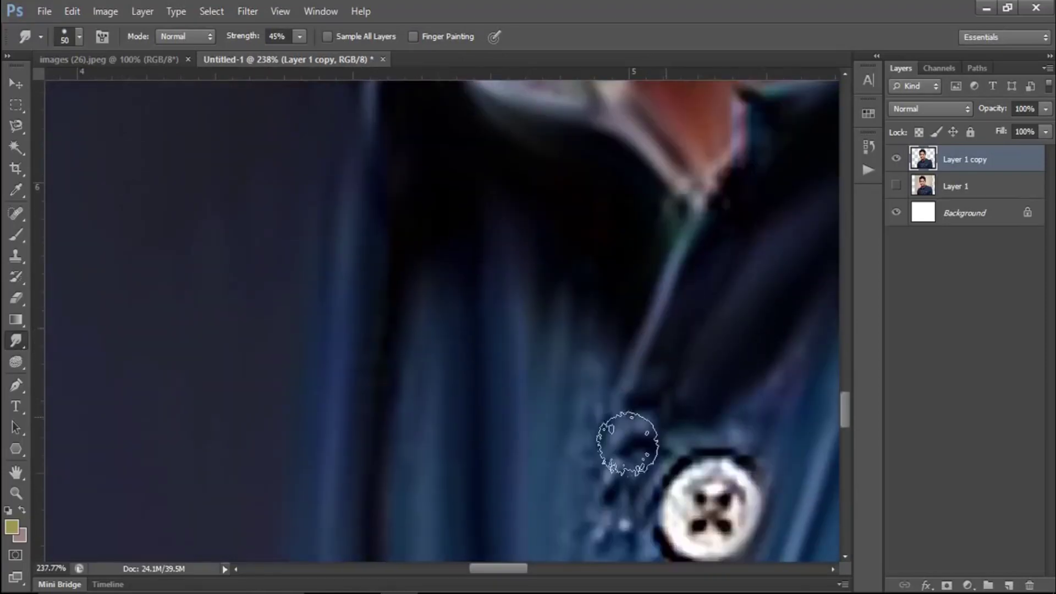
pyautogui.scroll(-1, 550, 264)
pyautogui.scroll(-1, 605, 325)
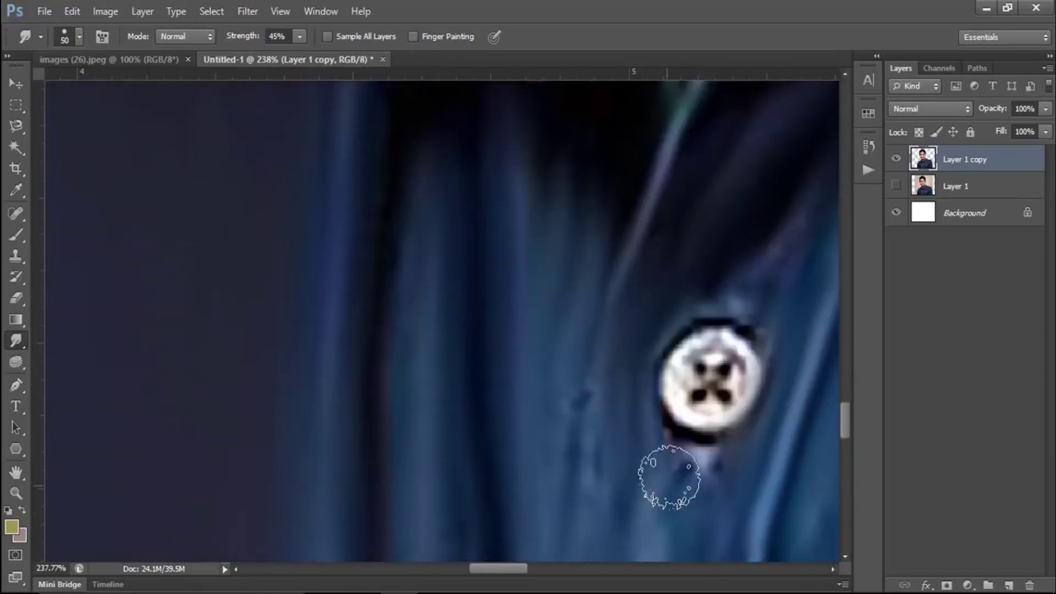
pyautogui.scroll(-4, 606, 418)
pyautogui.scroll(3, 528, 341)
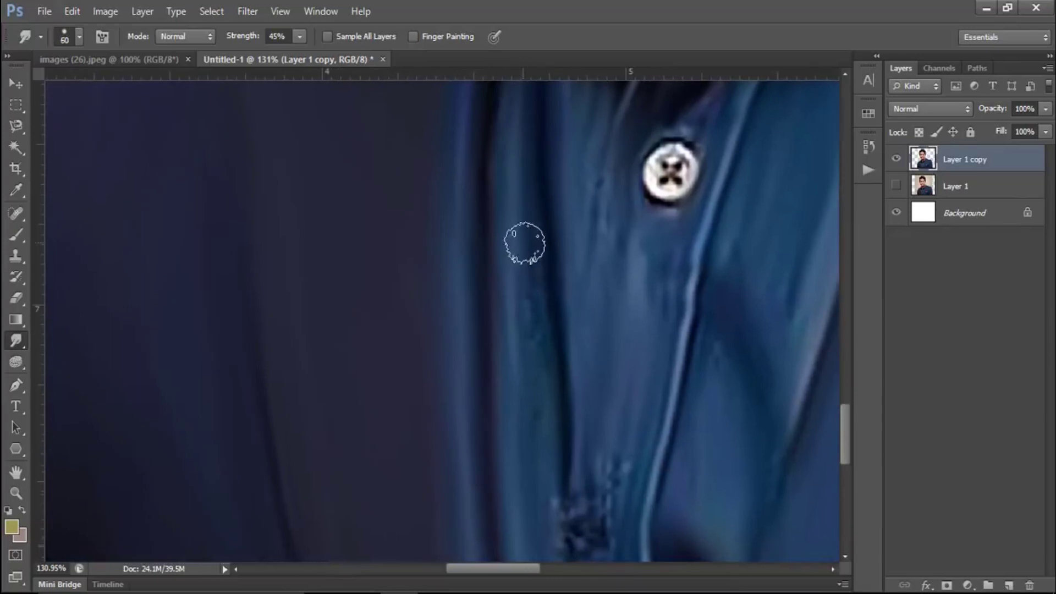
pyautogui.scroll(-3, 592, 357)
pyautogui.scroll(-2, 628, 314)
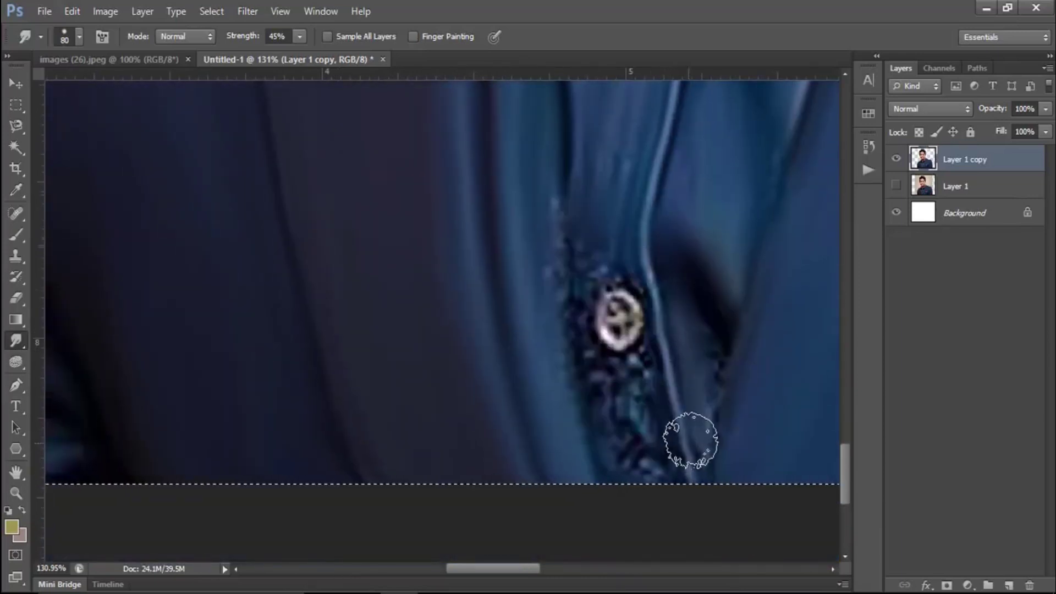
pyautogui.moveTo(585, 457); pyautogui.dragTo(549, 167)
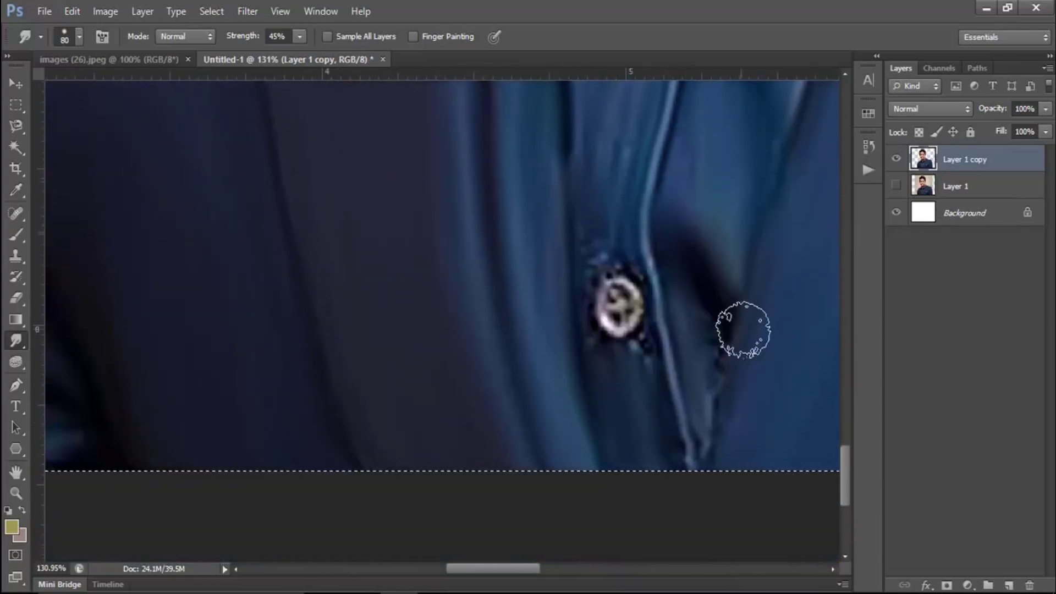
pyautogui.scroll(-1, 609, 198)
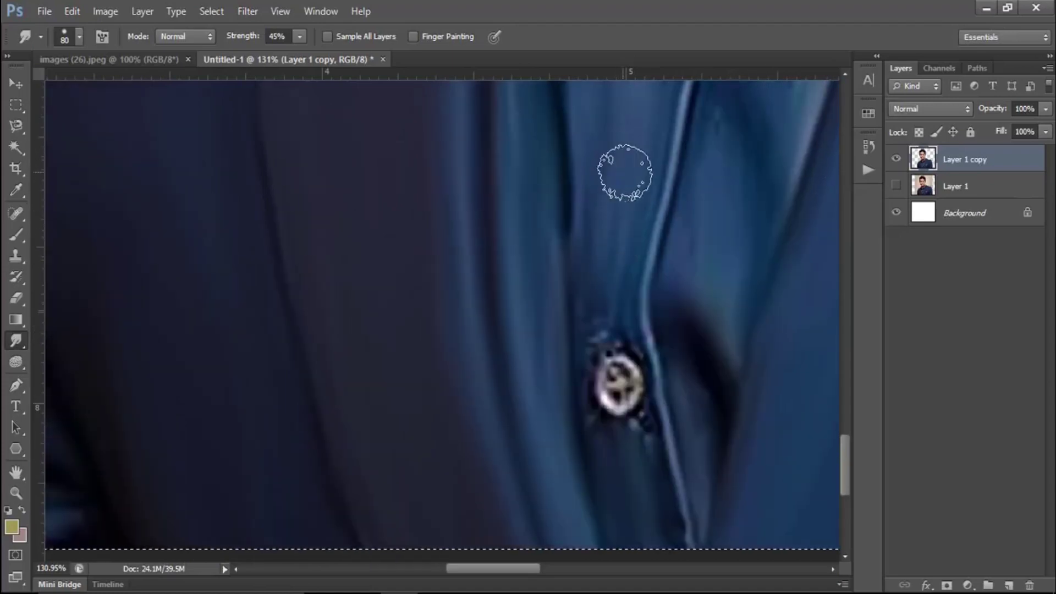
pyautogui.scroll(-2, 633, 248)
pyautogui.scroll(3, 647, 281)
# Step: Add a new empty Layer 2 above the portrait and switch to a smaller painting brush
pyautogui.scroll(1, 644, 279)
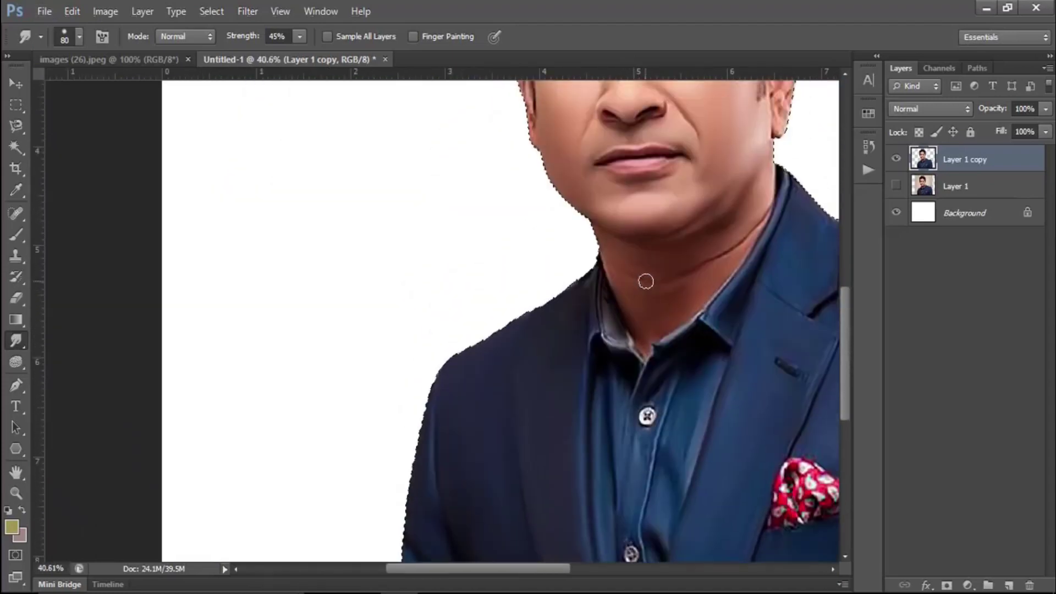
pyautogui.scroll(-2, 644, 279)
pyautogui.scroll(2, 506, 218)
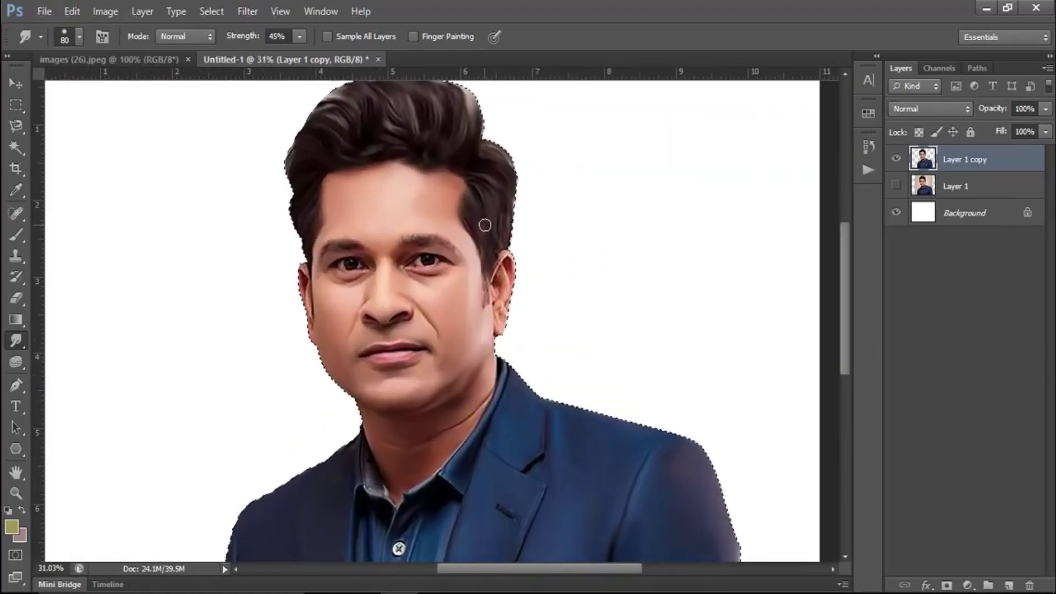
pyautogui.scroll(2, 330, 255)
pyautogui.scroll(3, 354, 247)
pyautogui.scroll(3, 358, 236)
pyautogui.scroll(2, 355, 281)
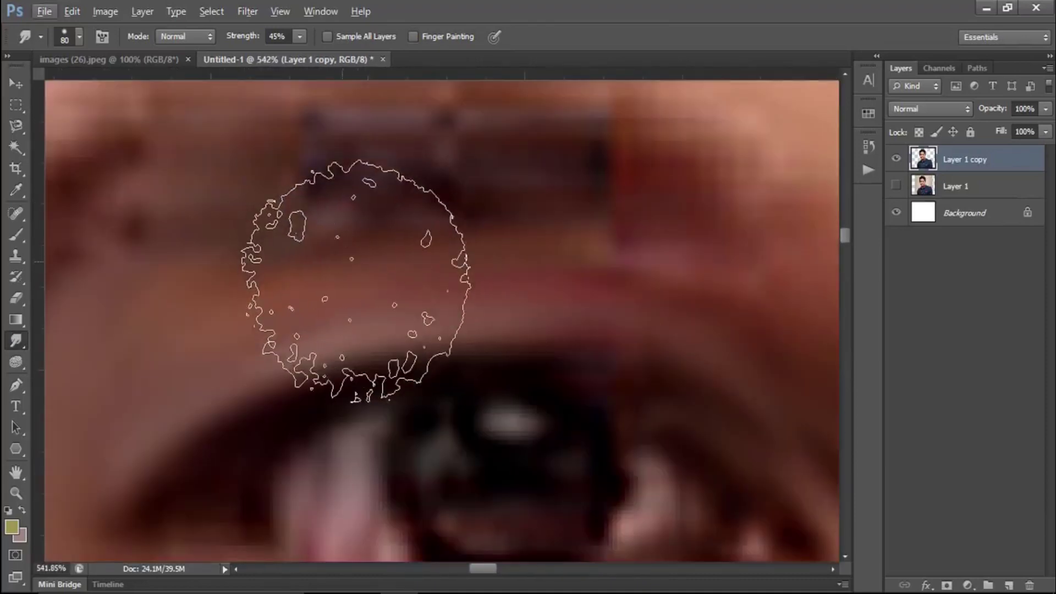
pyautogui.scroll(-2, 357, 281)
pyautogui.scroll(-1, 429, 264)
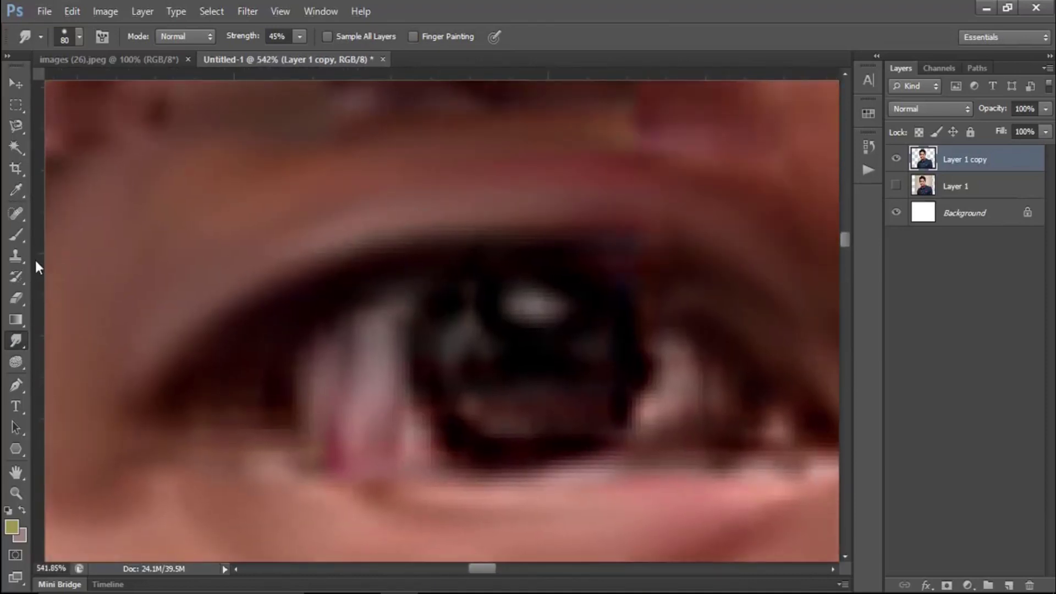
pyautogui.click(16, 235)
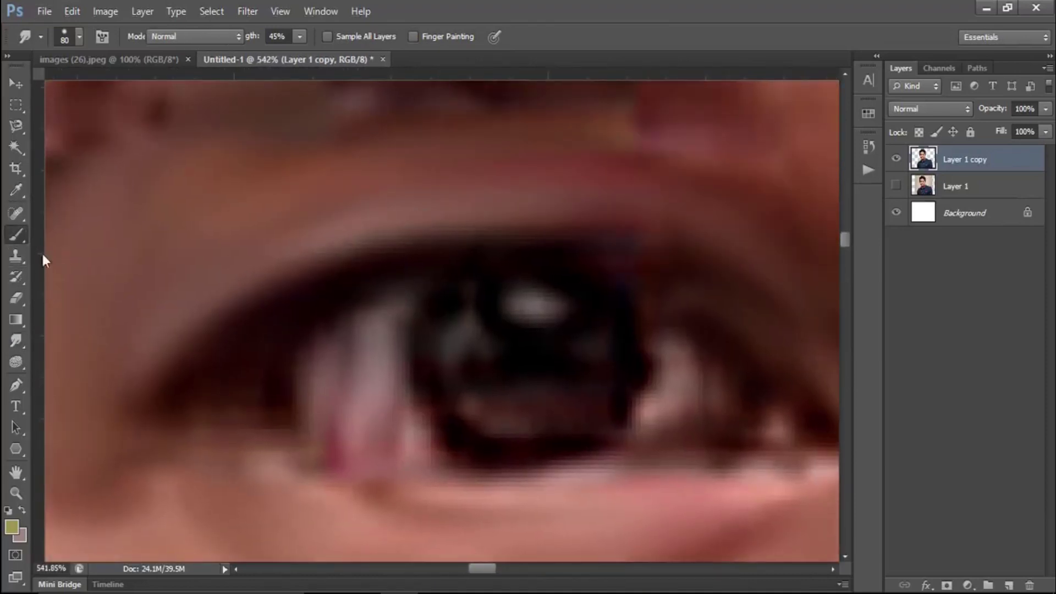
pyautogui.click(1010, 585)
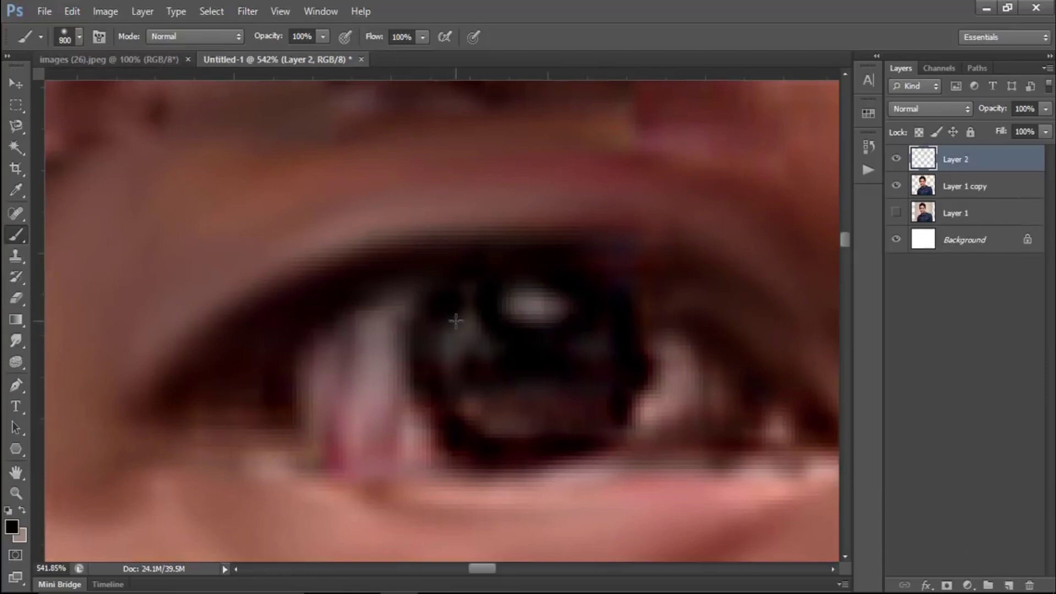
pyautogui.press('[')
pyautogui.press('[')
pyautogui.press('[')
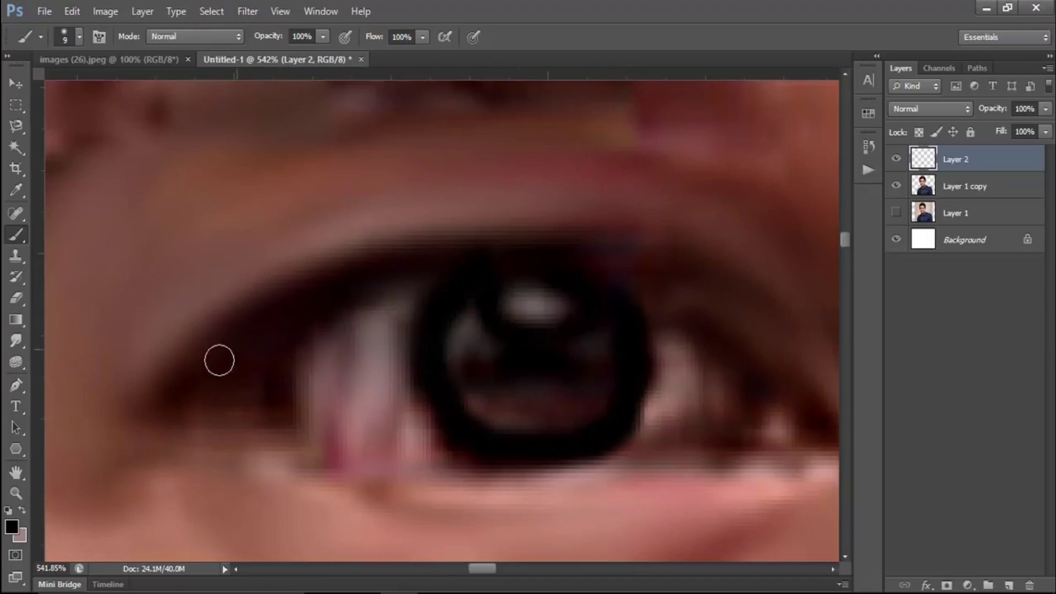
# Step: Paint a dark black rim around the iris edge on Layer 2, redoing unwanted strokes
pyautogui.moveTo(480, 351); pyautogui.dragTo(277, 304)
pyautogui.moveTo(298, 294); pyautogui.dragTo(300, 325)
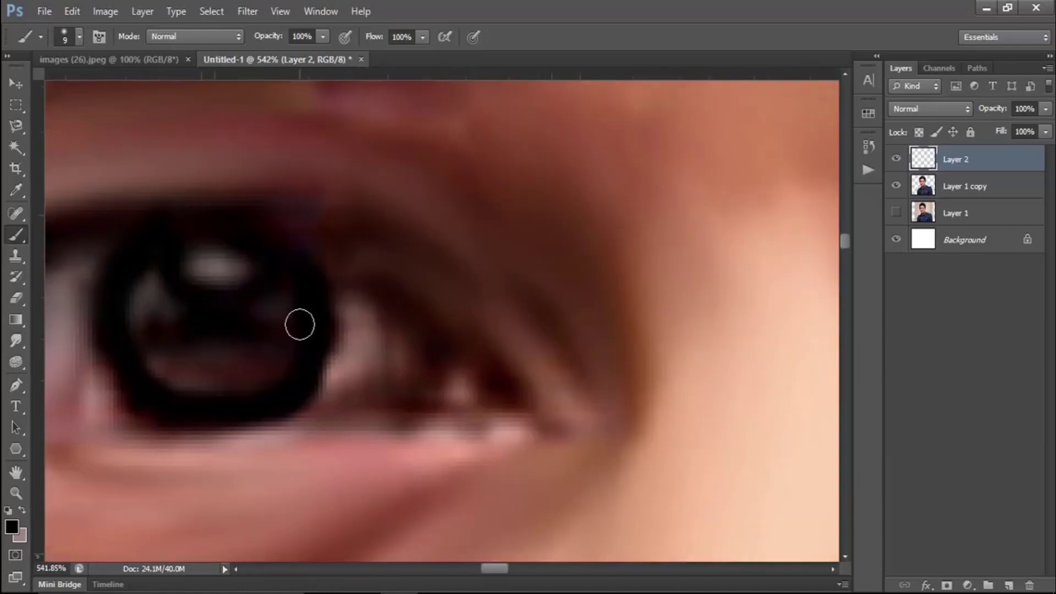
pyautogui.hscroll(3, 571, 264)
pyautogui.hscroll(2, 500, 288)
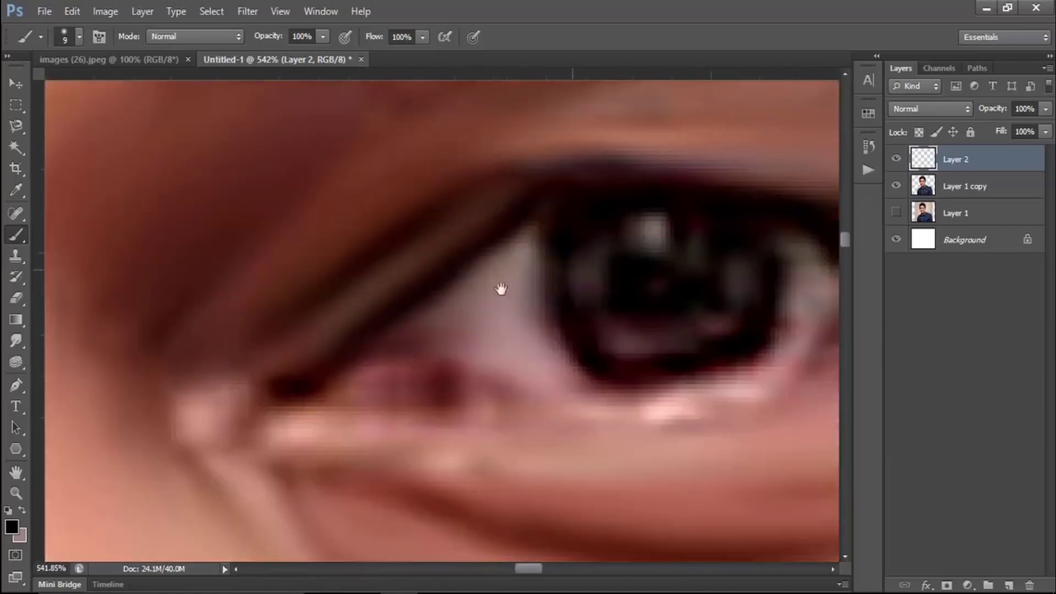
pyautogui.hscroll(2, 410, 273)
pyautogui.moveTo(394, 304); pyautogui.dragTo(584, 379)
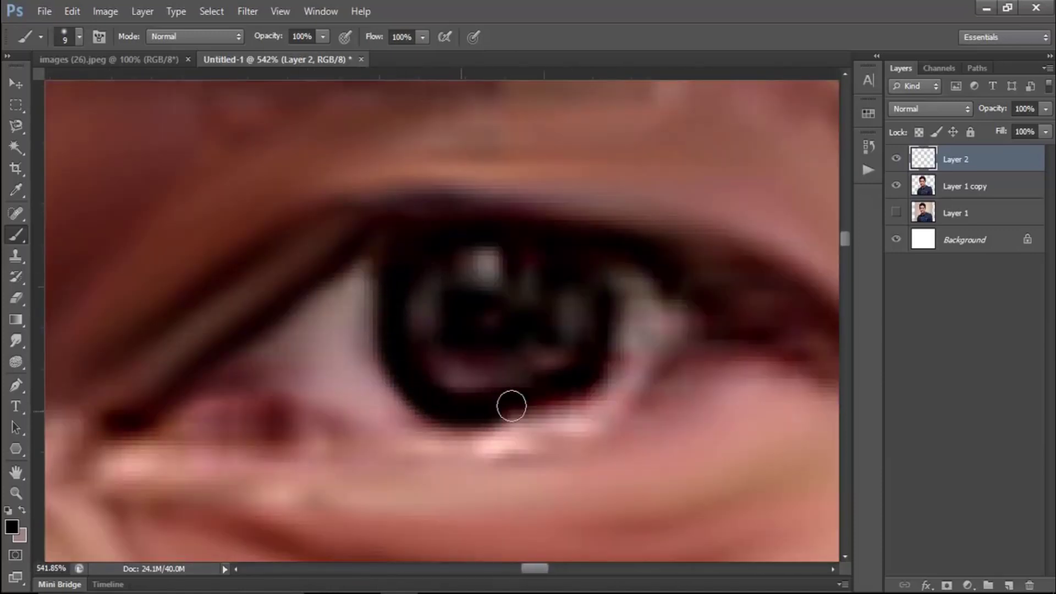
pyautogui.hotkey('ctrl', 'z')
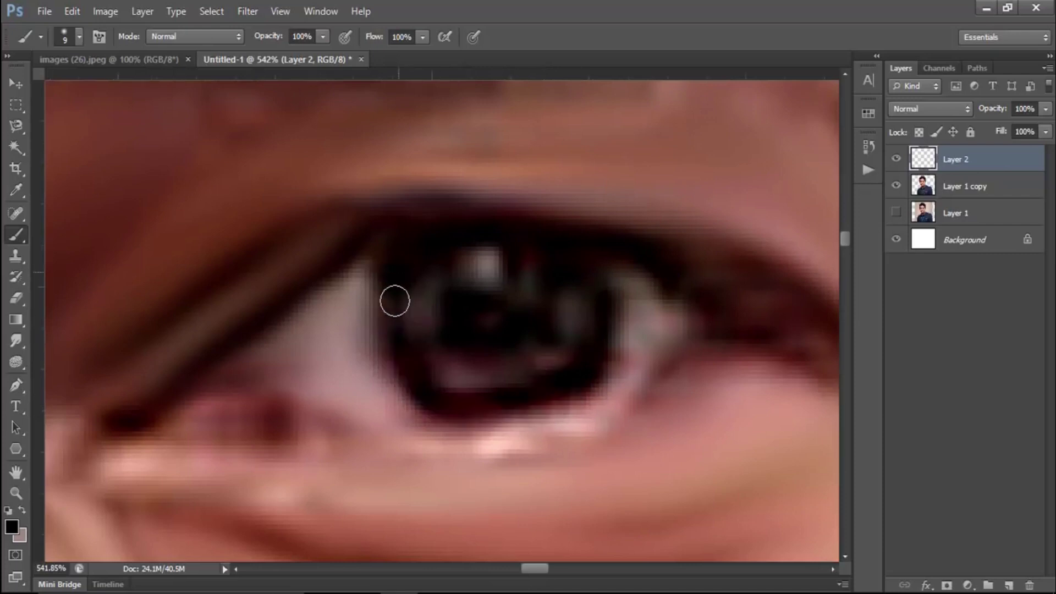
pyautogui.moveTo(394, 301); pyautogui.dragTo(465, 425)
pyautogui.hotkey('ctrl', 'z')
pyautogui.moveTo(395, 275)
pyautogui.mouseDown()
pyautogui.moveTo(421, 375)
pyautogui.moveTo(608, 256)
pyautogui.mouseUp()
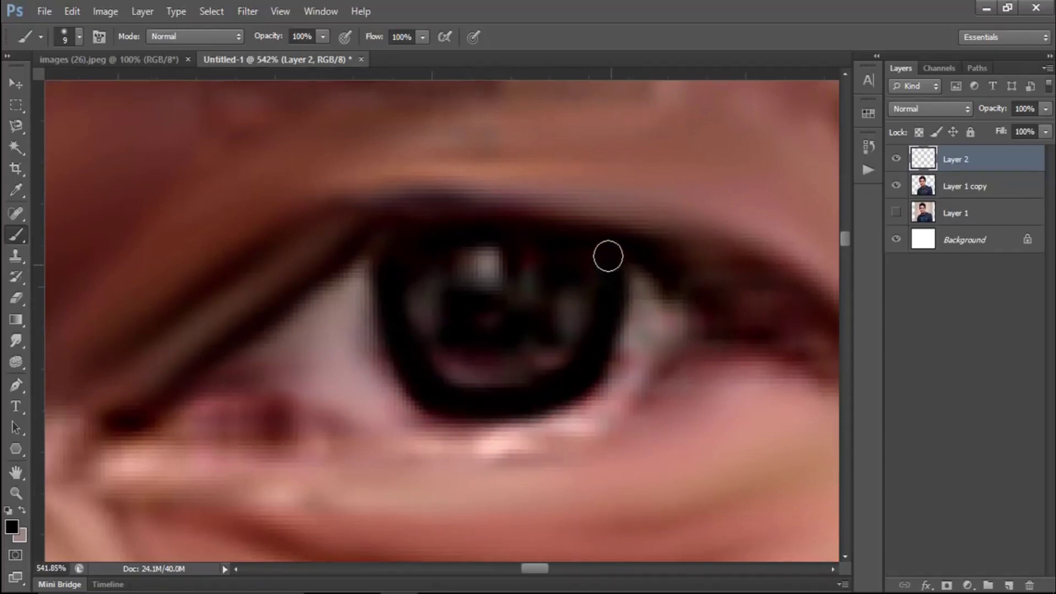
pyautogui.moveTo(607, 312); pyautogui.dragTo(598, 360)
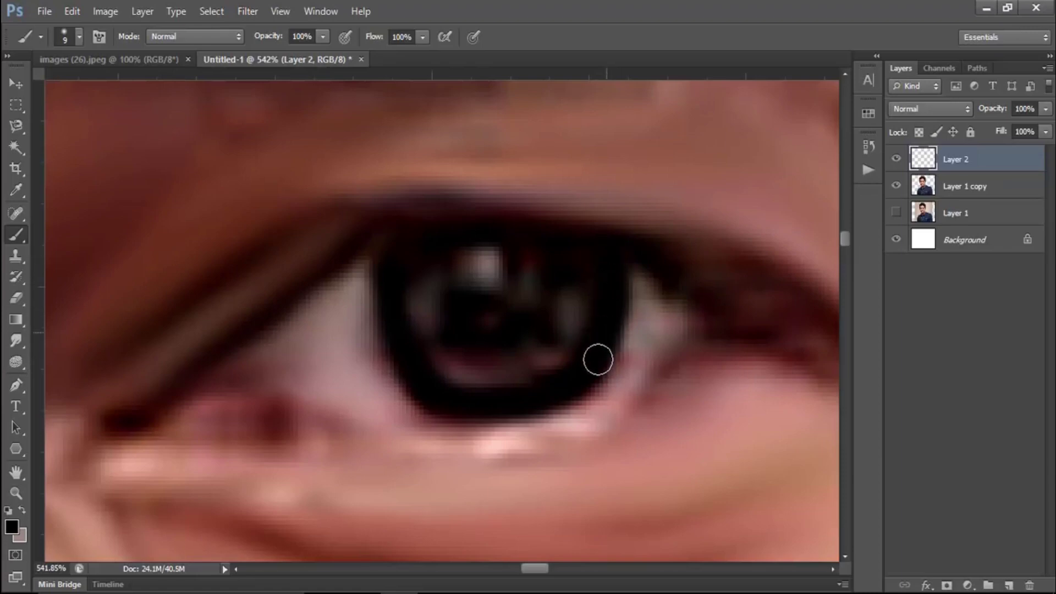
pyautogui.scroll(-5, 545, 304)
pyautogui.scroll(4, 303, 287)
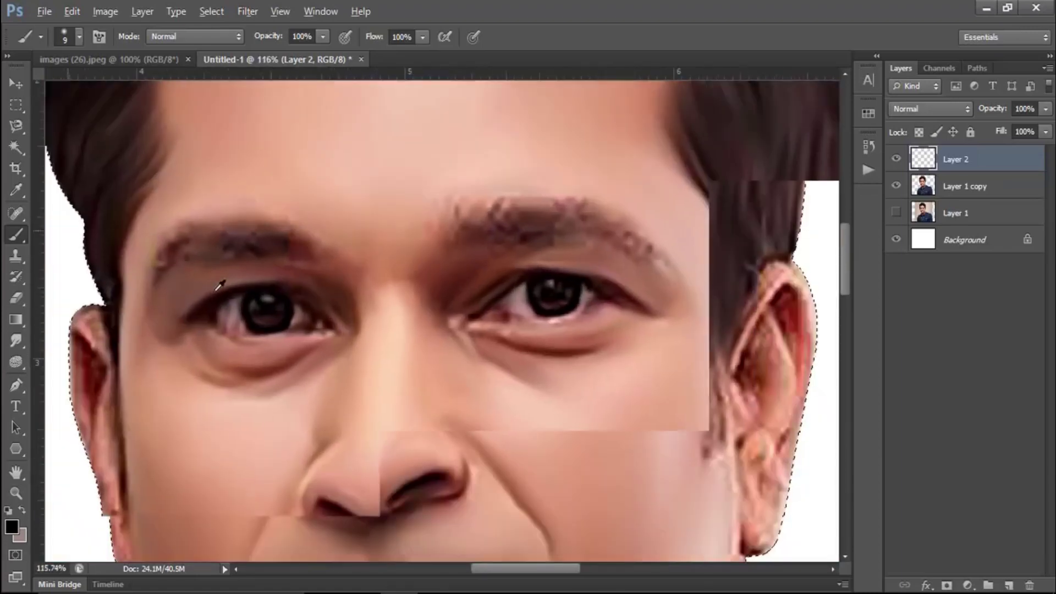
pyautogui.scroll(1, 302, 287)
pyautogui.moveTo(221, 328); pyautogui.dragTo(281, 204)
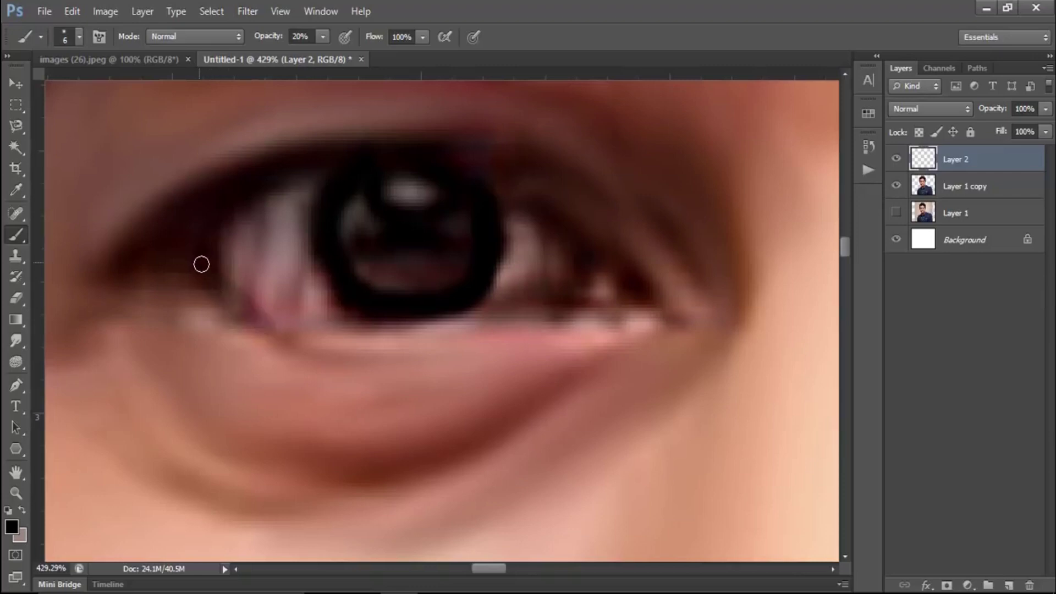
# Step: Darken the lower lash line under the iris with soft 20%-opacity strokes
pyautogui.moveTo(256, 323); pyautogui.dragTo(476, 319)
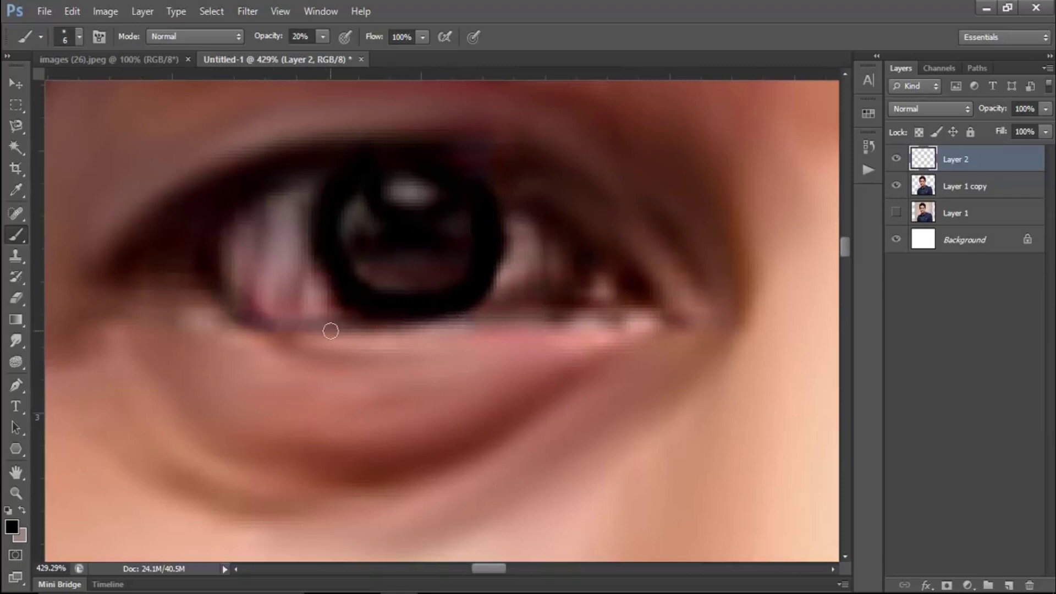
pyautogui.moveTo(331, 330); pyautogui.dragTo(594, 314)
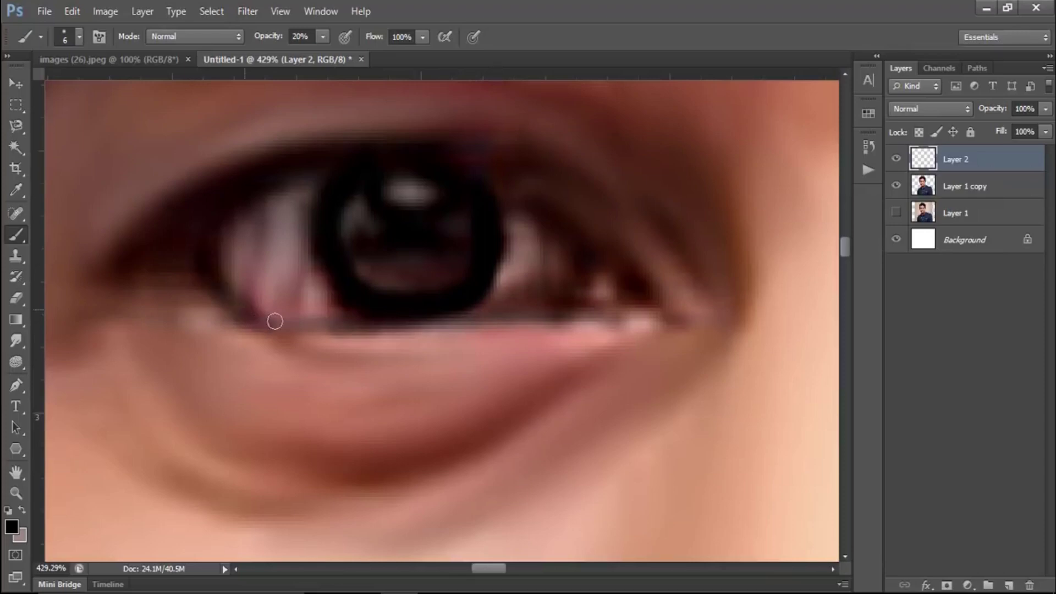
pyautogui.moveTo(275, 321); pyautogui.dragTo(361, 325)
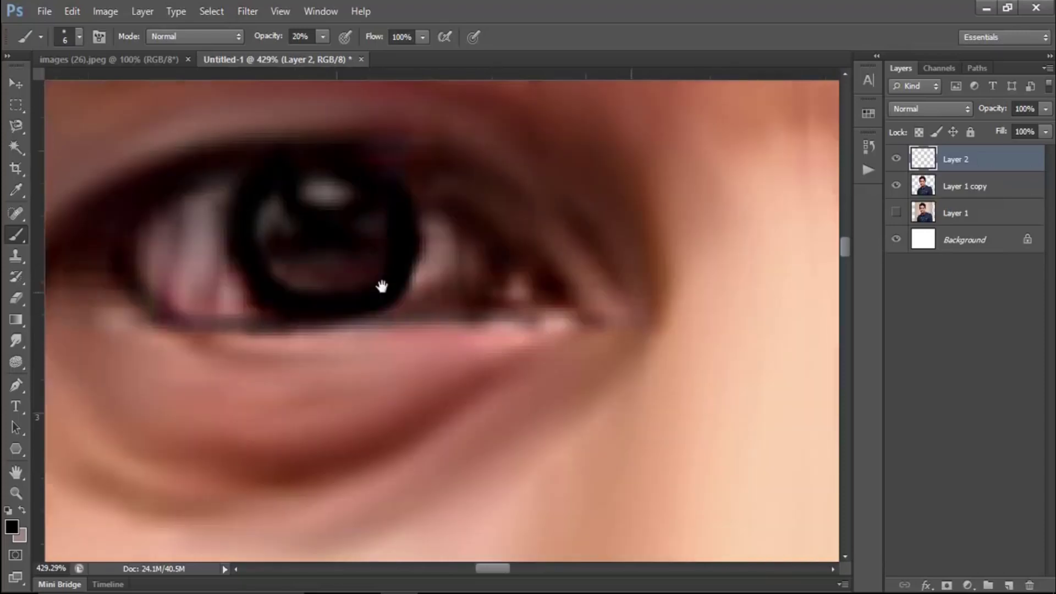
pyautogui.moveTo(723, 283); pyautogui.dragTo(586, 359)
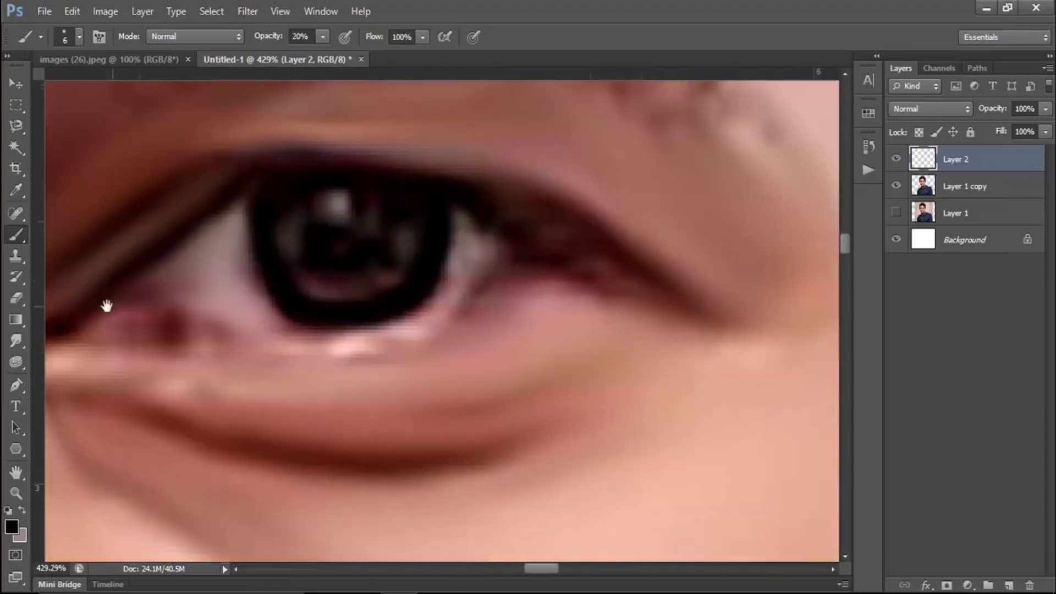
pyautogui.moveTo(405, 307)
pyautogui.mouseDown()
pyautogui.moveTo(271, 347)
pyautogui.moveTo(196, 349)
pyautogui.moveTo(491, 342)
pyautogui.moveTo(365, 328)
pyautogui.moveTo(279, 339)
pyautogui.mouseUp()
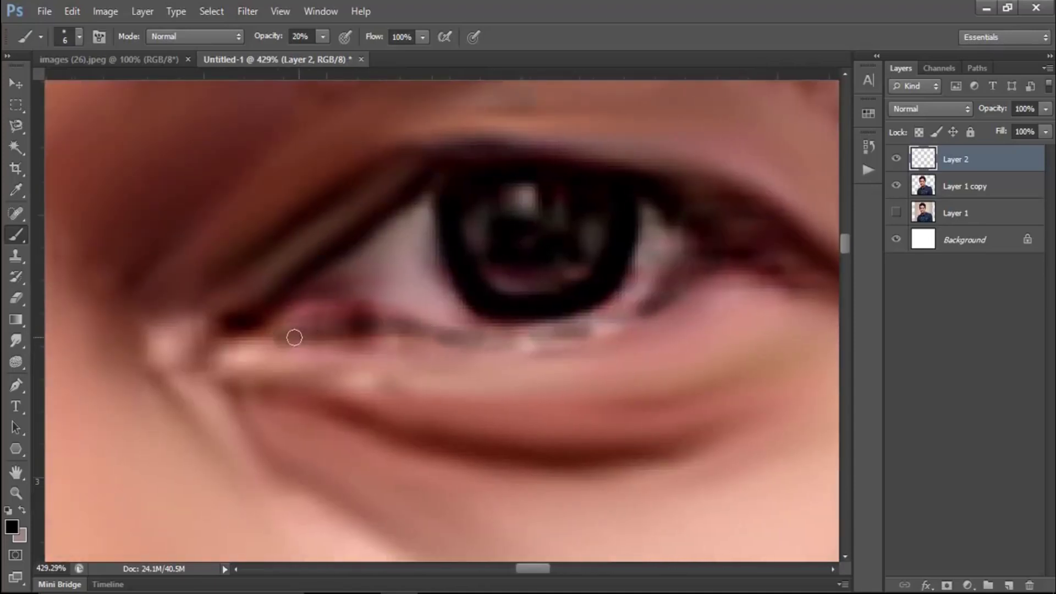
# Step: Zoom out and switch back to the Smudge tool, framing the hair and eyebrows
pyautogui.keyDown('alt'); pyautogui.scroll(-2, 379, 300); pyautogui.keyUp('alt')
pyautogui.keyDown('alt'); pyautogui.scroll(-2, 396, 278); pyautogui.keyUp('alt')
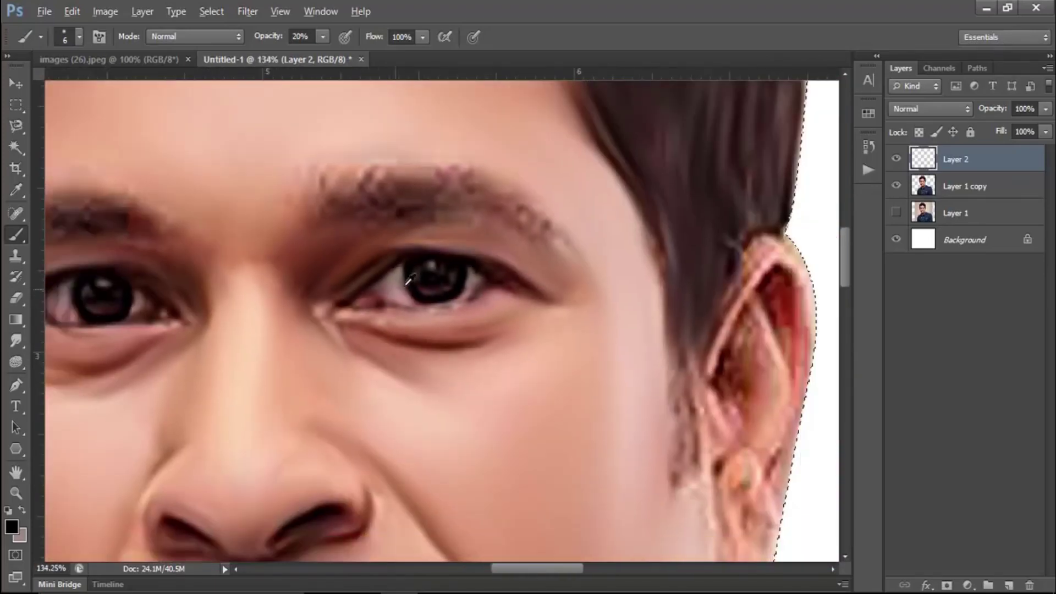
pyautogui.keyDown('alt'); pyautogui.scroll(-1, 407, 278); pyautogui.keyUp('alt')
pyautogui.keyDown('alt'); pyautogui.scroll(-1, 418, 278); pyautogui.keyUp('alt')
pyautogui.keyDown('alt'); pyautogui.scroll(-2, 418, 278); pyautogui.keyUp('alt')
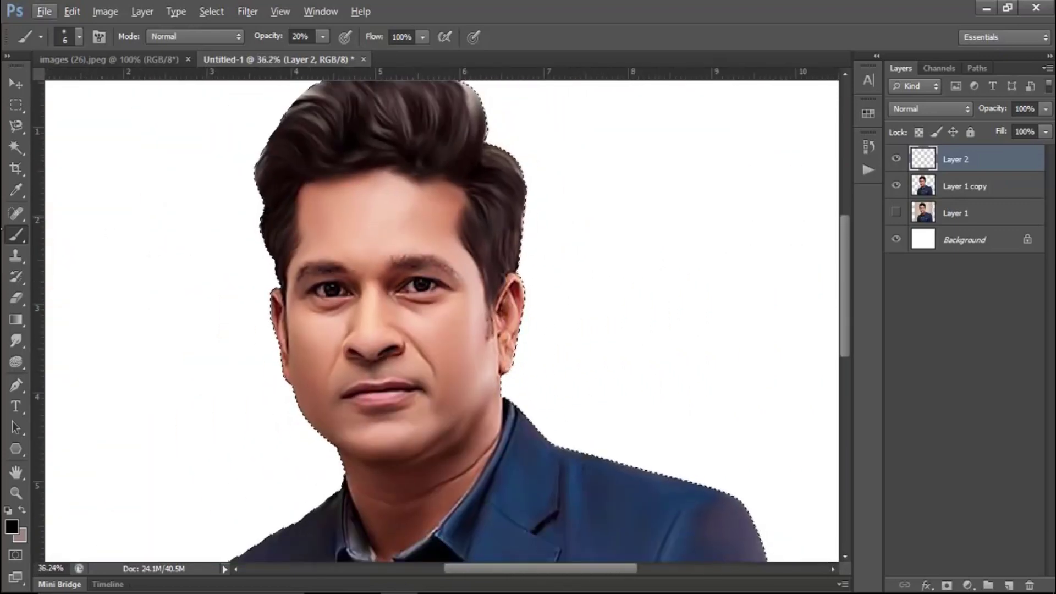
pyautogui.keyDown('alt'); pyautogui.scroll(3, 165, 235); pyautogui.keyUp('alt')
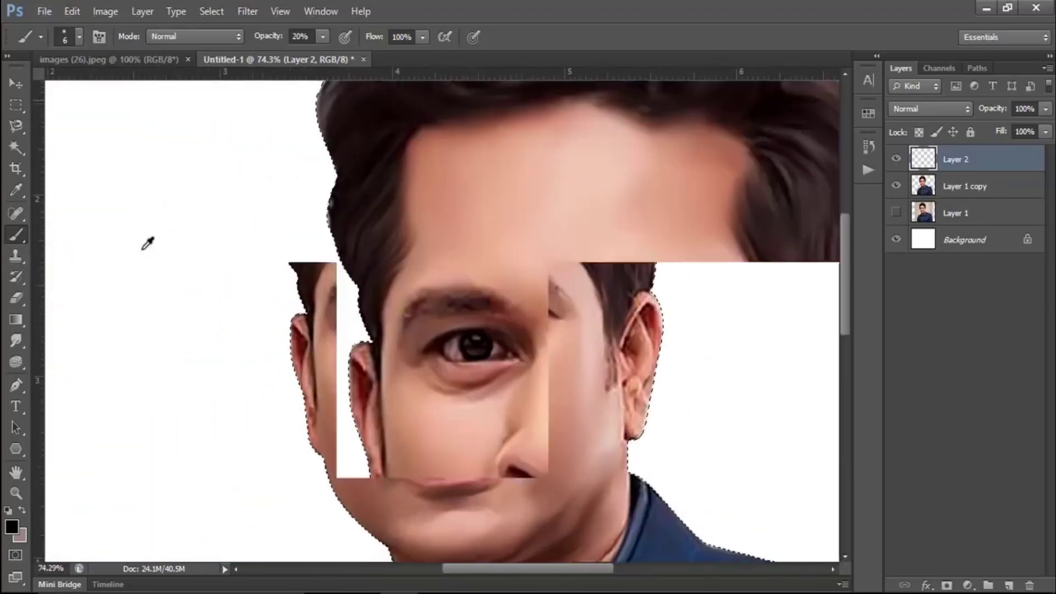
pyautogui.press('r')
pyautogui.moveTo(596, 259); pyautogui.dragTo(395, 366)
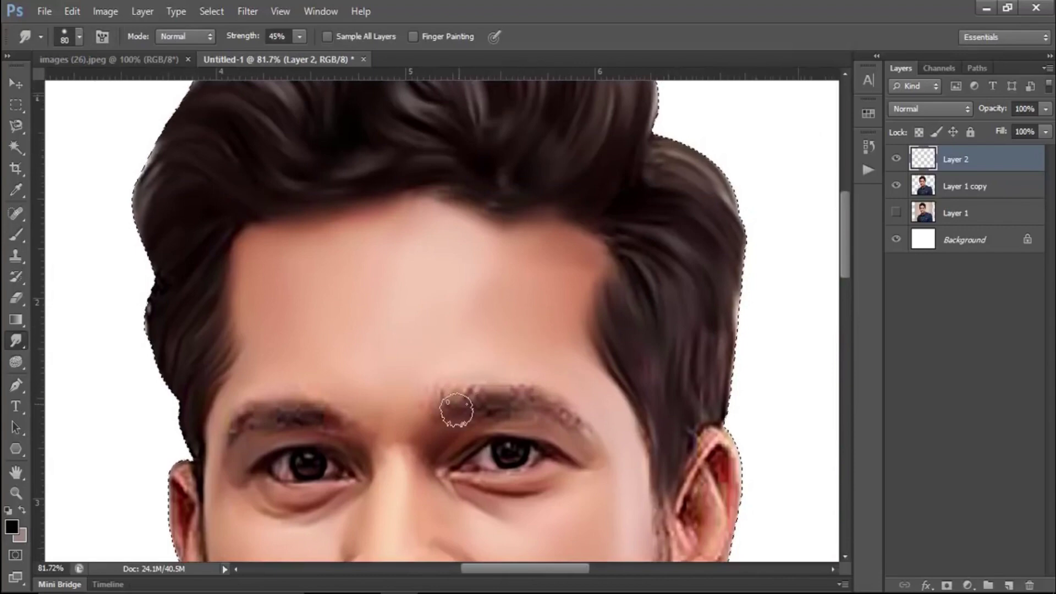
# Step: On Layer 1 copy, smudge both speckled eyebrows smooth
pyautogui.click(963, 186)
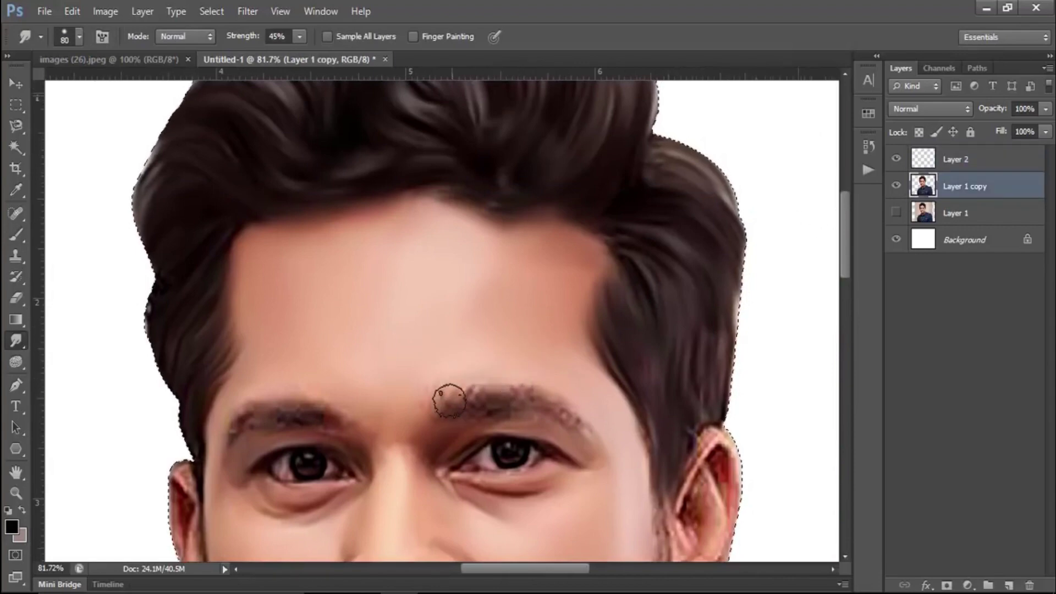
pyautogui.moveTo(448, 397)
pyautogui.mouseDown()
pyautogui.moveTo(546, 391)
pyautogui.moveTo(554, 406)
pyautogui.moveTo(587, 413)
pyautogui.mouseUp()
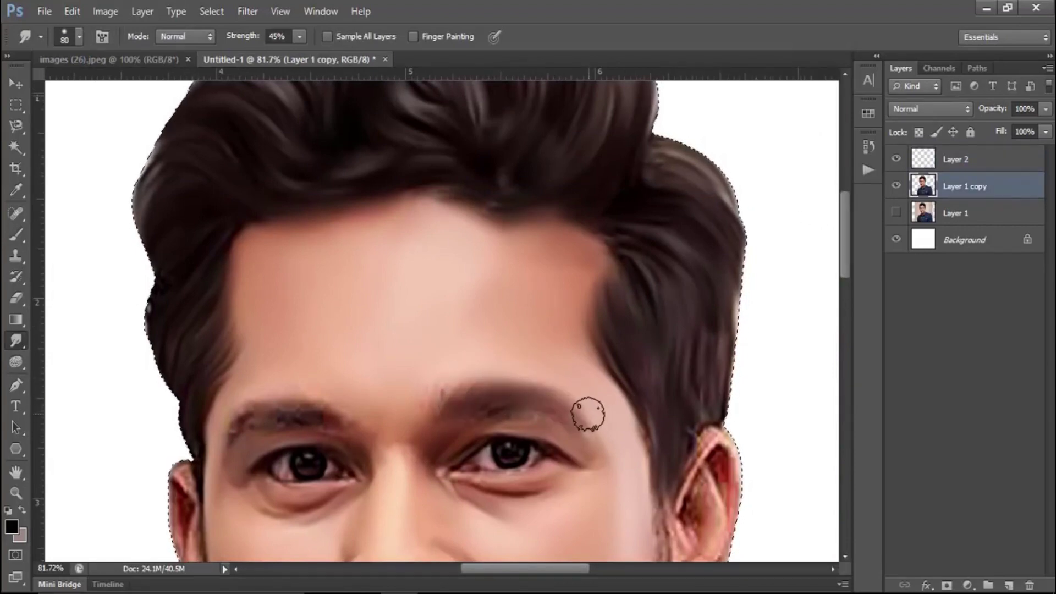
pyautogui.moveTo(325, 419)
pyautogui.mouseDown()
pyautogui.moveTo(279, 405)
pyautogui.moveTo(229, 441)
pyautogui.mouseUp()
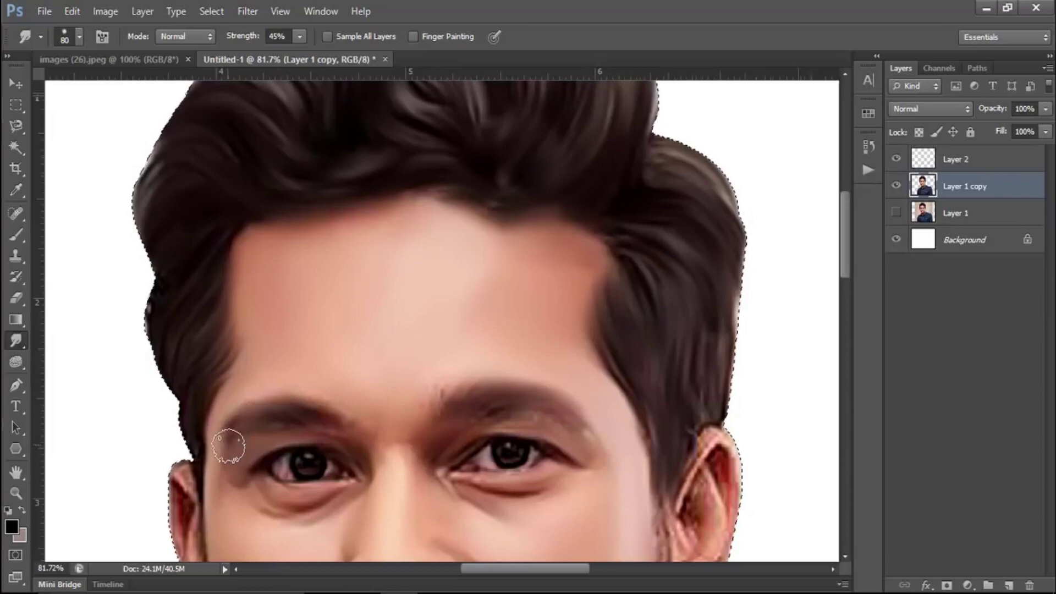
pyautogui.scroll(-3, 426, 314)
pyautogui.scroll(-2, 484, 338)
pyautogui.scroll(-1, 573, 371)
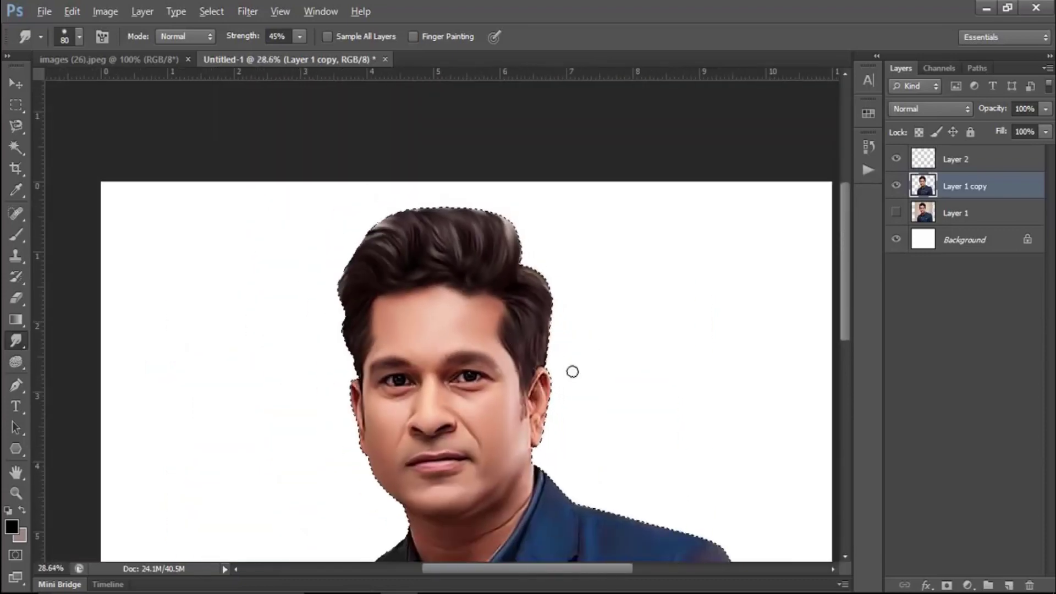
pyautogui.scroll(3, 556, 382)
pyautogui.scroll(2, 453, 445)
pyautogui.scroll(2, 454, 445)
pyautogui.scroll(2, 448, 424)
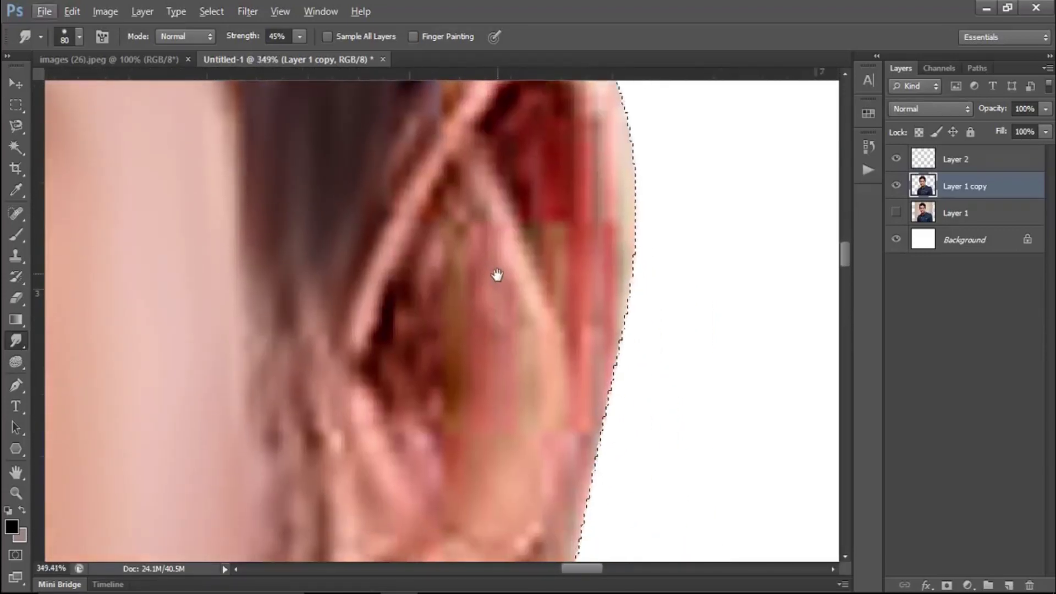
# Step: Shrink the smudge brush to 35 and blend the blocky inner ear and its ridges smooth
pyautogui.press('[')
pyautogui.press('[')
pyautogui.press('[')
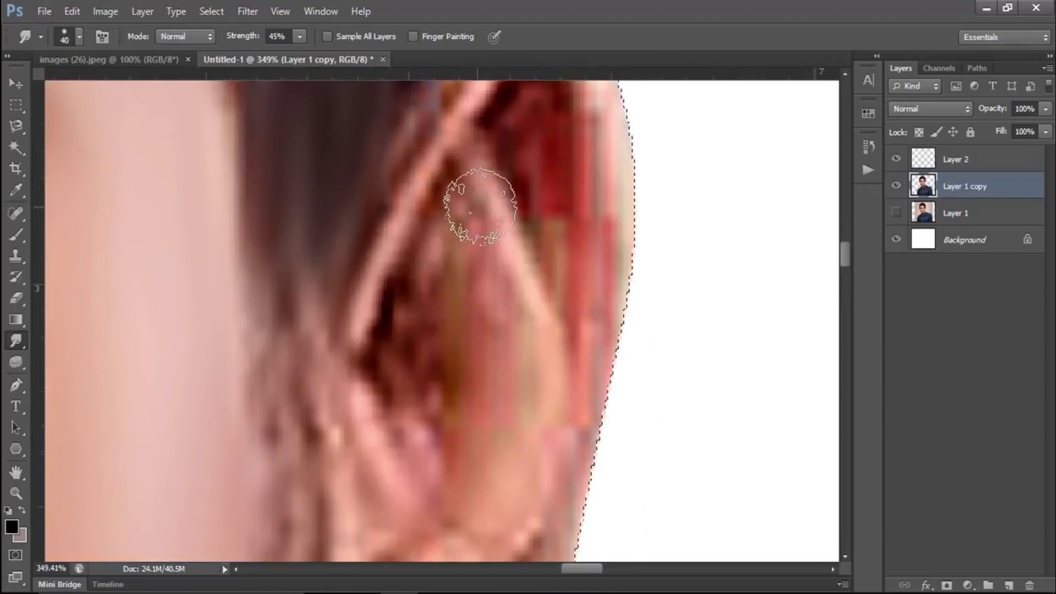
pyautogui.moveTo(462, 274)
pyautogui.mouseDown()
pyautogui.moveTo(472, 264)
pyautogui.moveTo(460, 200)
pyautogui.moveTo(443, 236)
pyautogui.moveTo(482, 496)
pyautogui.mouseUp()
pyautogui.scroll(-3, 552, 325)
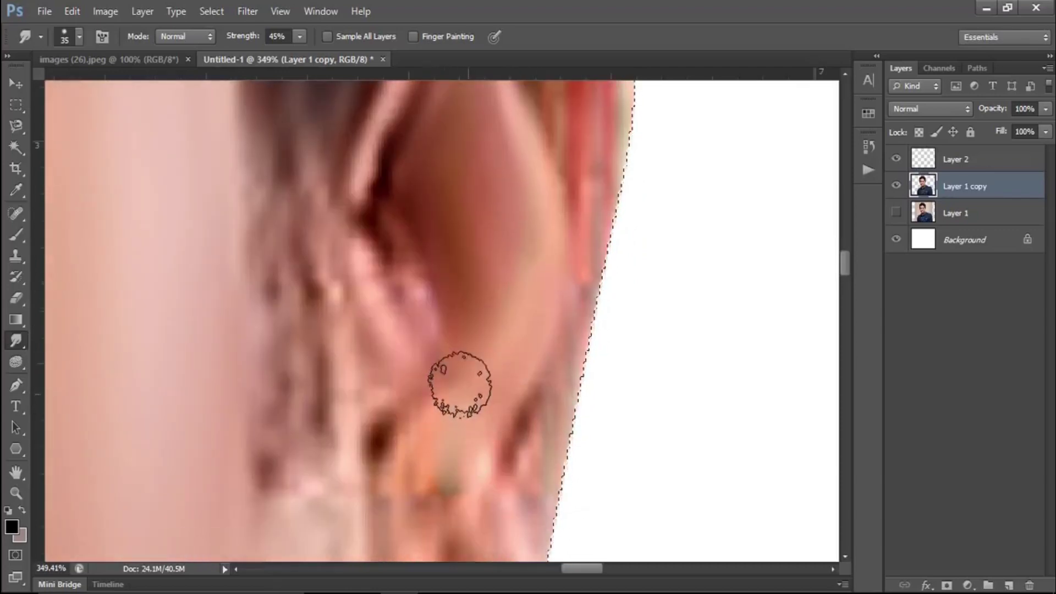
pyautogui.moveTo(382, 235); pyautogui.dragTo(432, 377)
pyautogui.scroll(3, 502, 176)
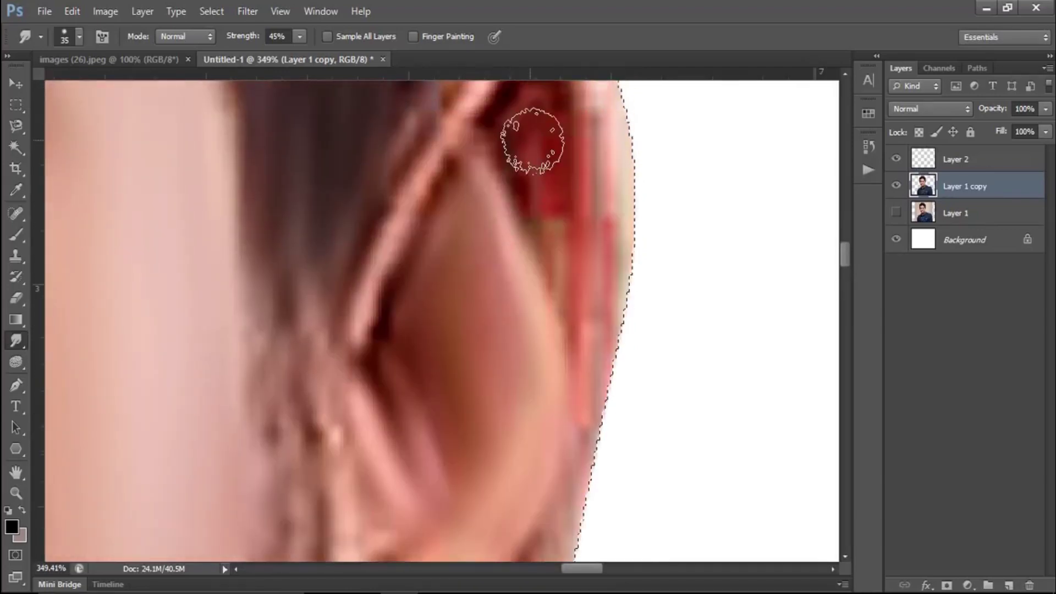
pyautogui.moveTo(510, 119); pyautogui.dragTo(371, 295)
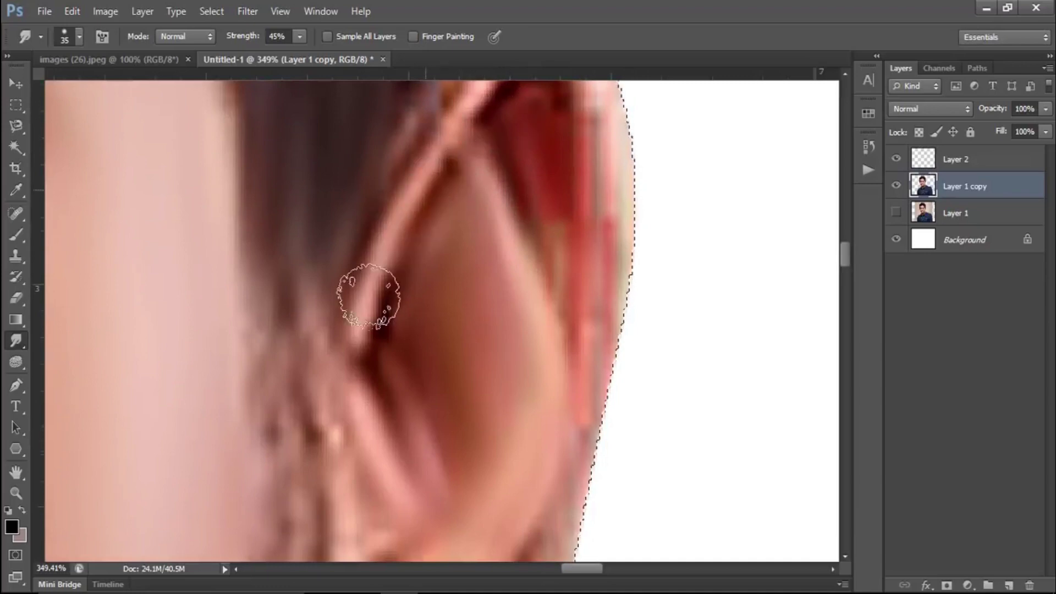
pyautogui.scroll(2, 529, 165)
pyautogui.moveTo(514, 201)
pyautogui.mouseDown()
pyautogui.moveTo(544, 216)
pyautogui.moveTo(573, 193)
pyautogui.moveTo(589, 264)
pyautogui.moveTo(462, 168)
pyautogui.moveTo(411, 264)
pyautogui.moveTo(559, 160)
pyautogui.moveTo(597, 209)
pyautogui.mouseUp()
# Step: Smear the dark patch on the lower ear and soften the hair strands beside it
pyautogui.scroll(-2, 596, 209)
pyautogui.scroll(-2, 629, 228)
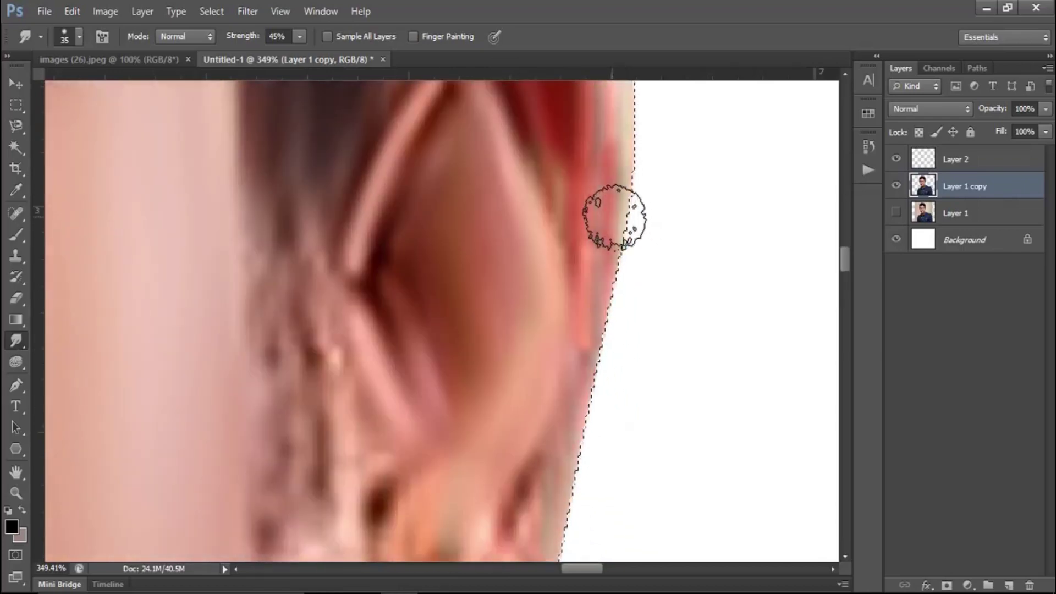
pyautogui.scroll(-2, 573, 253)
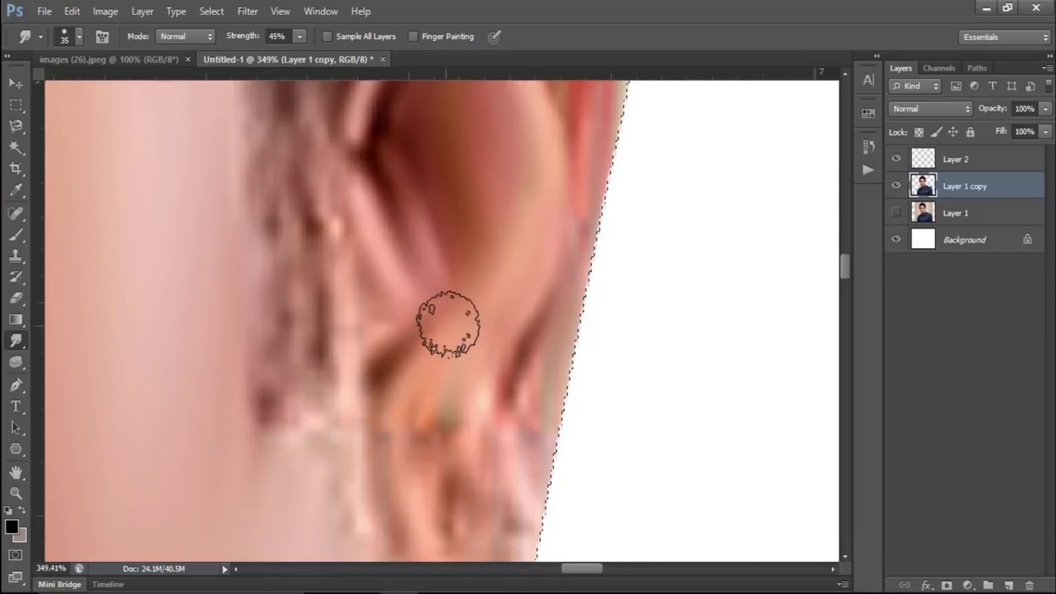
pyautogui.scroll(-2, 429, 316)
pyautogui.moveTo(337, 295); pyautogui.dragTo(290, 229)
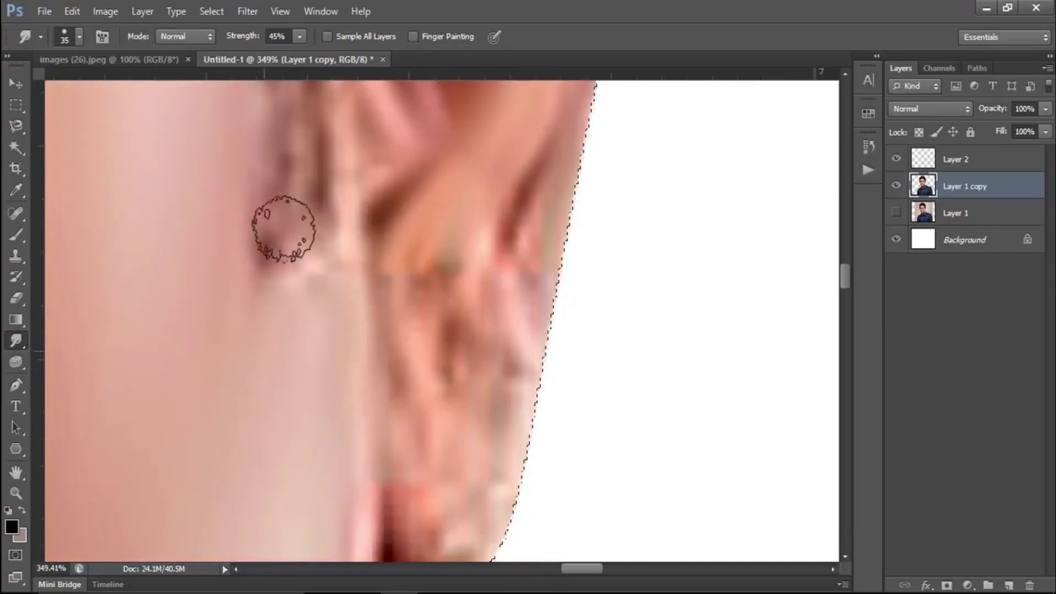
pyautogui.scroll(-3, 316, 210)
pyautogui.scroll(-2, 311, 210)
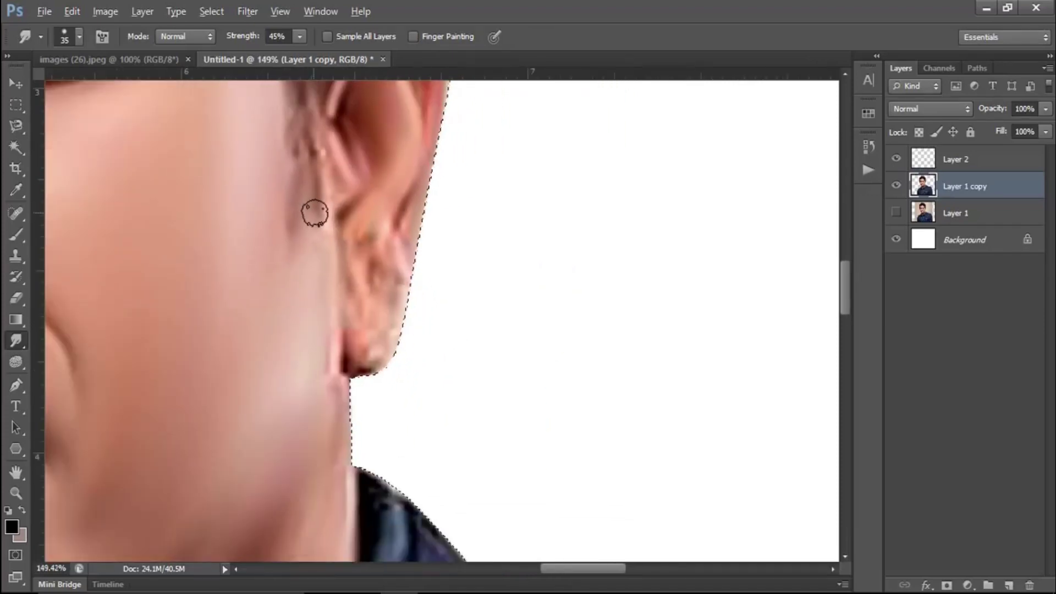
pyautogui.scroll(1, 313, 212)
pyautogui.moveTo(296, 293); pyautogui.dragTo(306, 194)
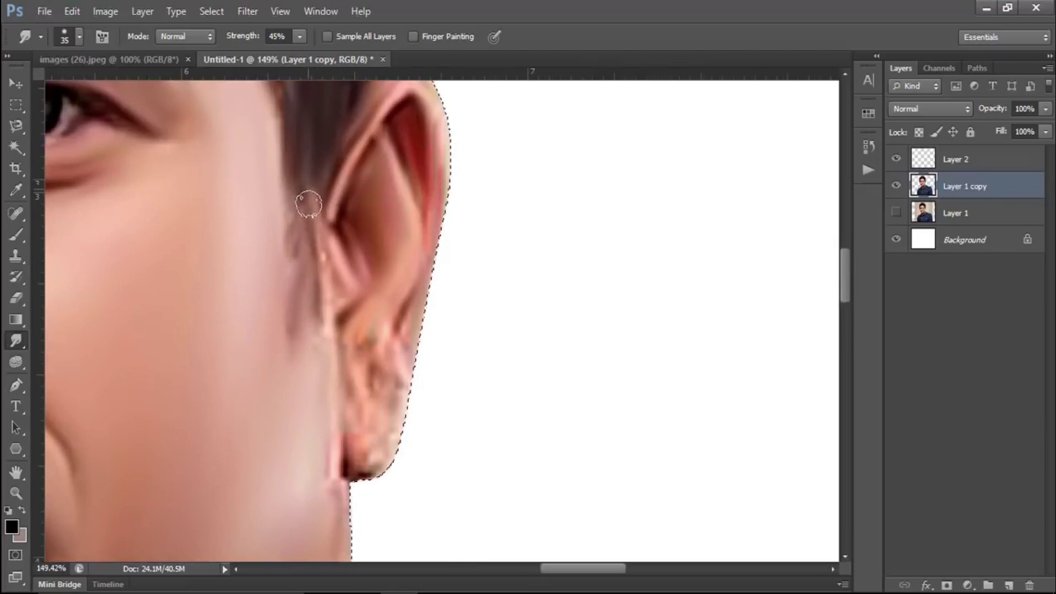
pyautogui.scroll(-3, 306, 283)
pyautogui.scroll(-1, 346, 319)
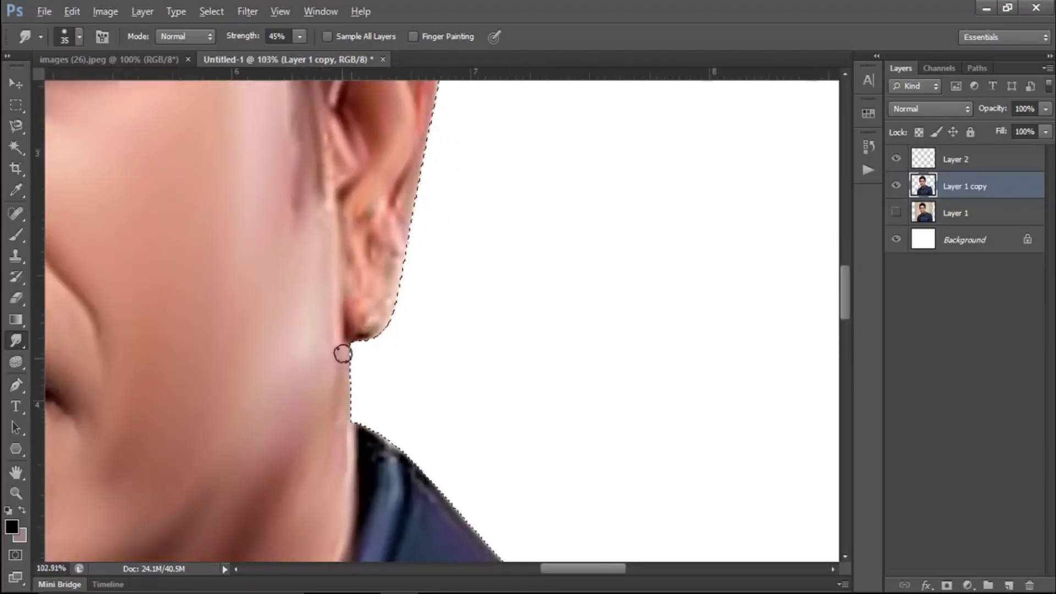
pyautogui.scroll(-8, 336, 352)
pyautogui.scroll(-2, 333, 352)
# Step: Clear the selection and save the document to the Desktop as Untitled-1.psd
pyautogui.hotkey('ctrl', 'd')
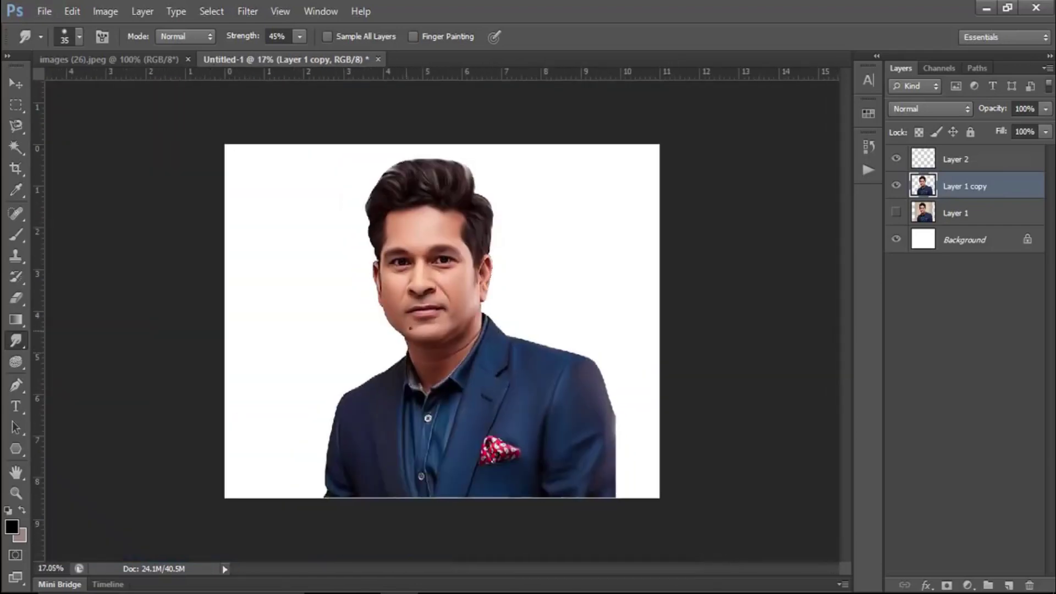
pyautogui.scroll(1, 410, 327)
pyautogui.scroll(2, 388, 323)
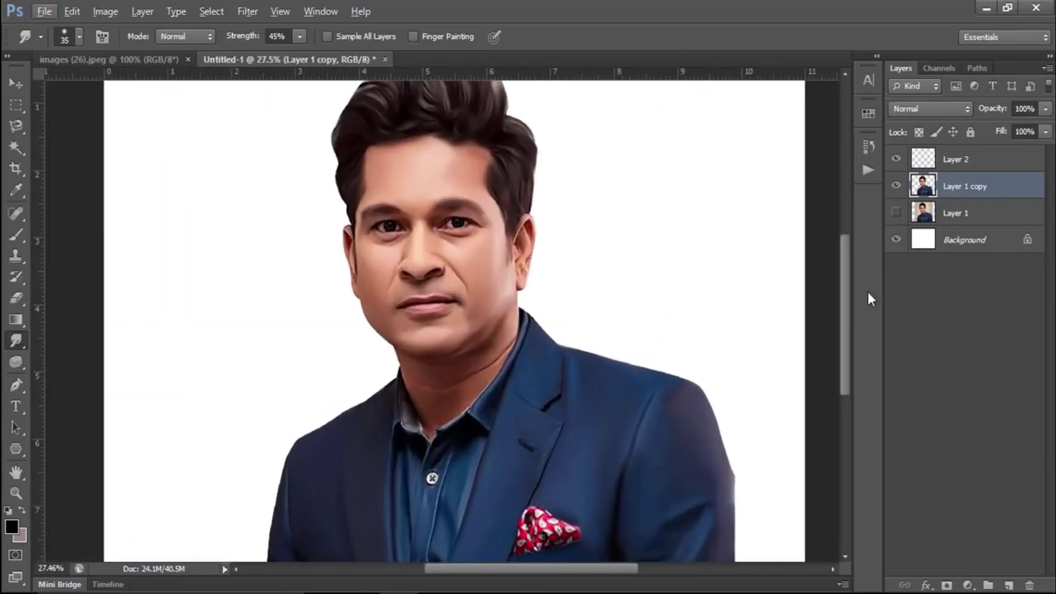
pyautogui.hotkey('ctrl', 'shift', 's')
pyautogui.click(357, 159)
pyautogui.click(773, 320)
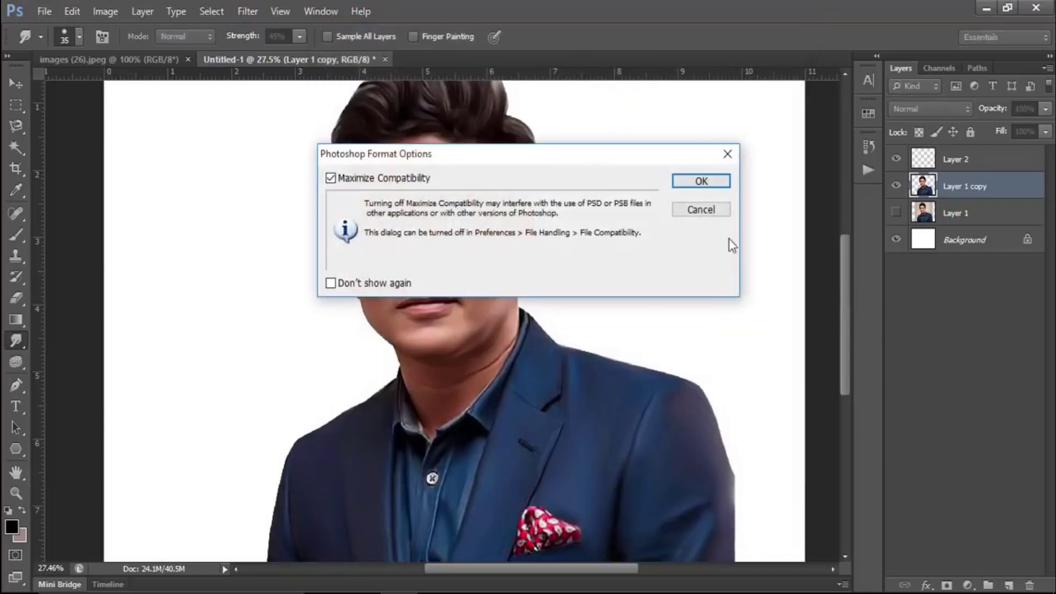
pyautogui.click(714, 184)
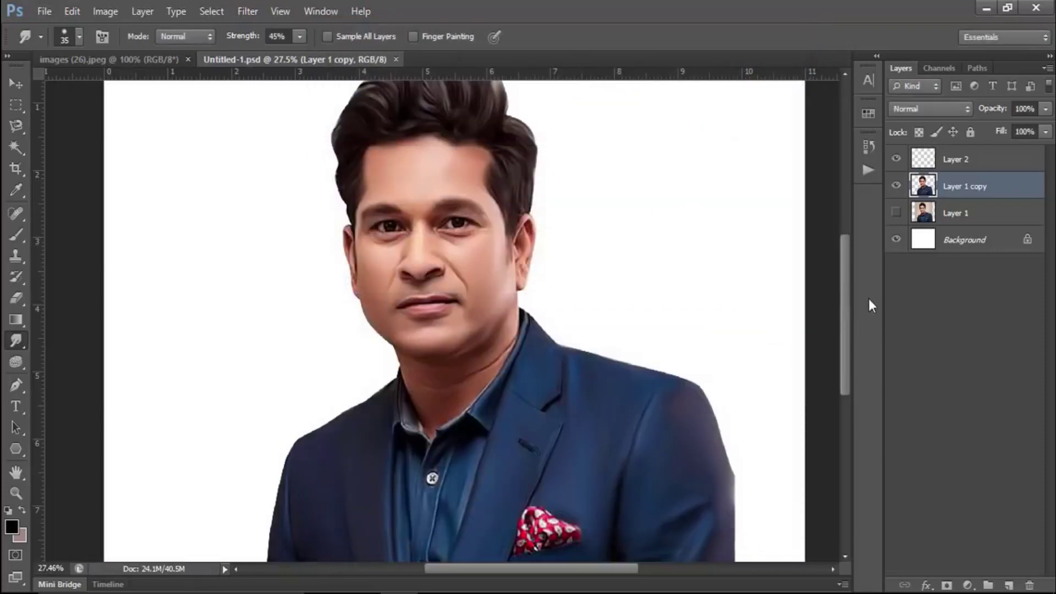
pyautogui.scroll(-2, 775, 275)
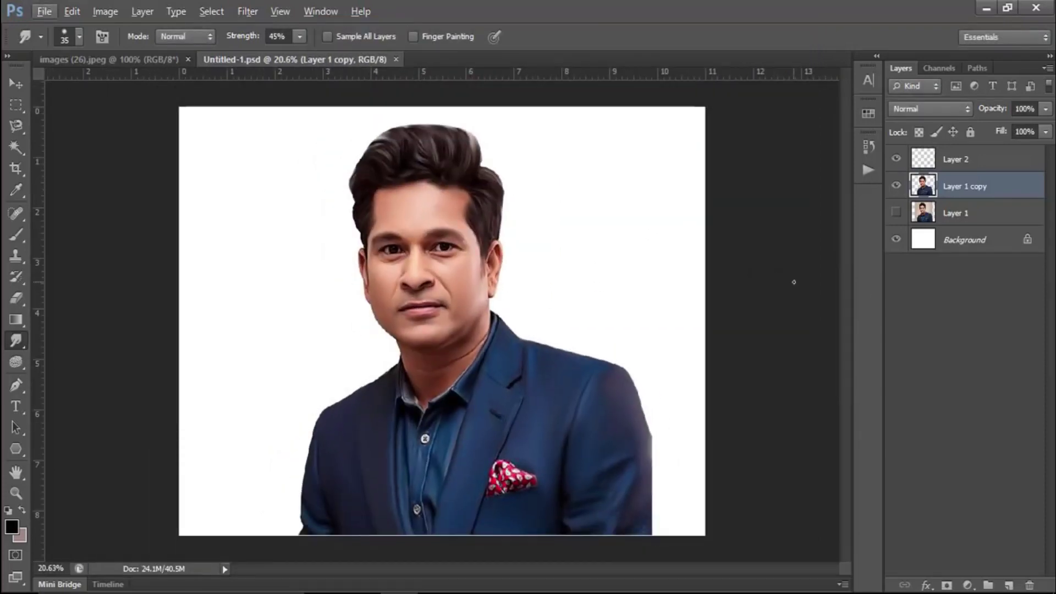
pyautogui.scroll(3, 516, 253)
pyautogui.scroll(2, 280, 201)
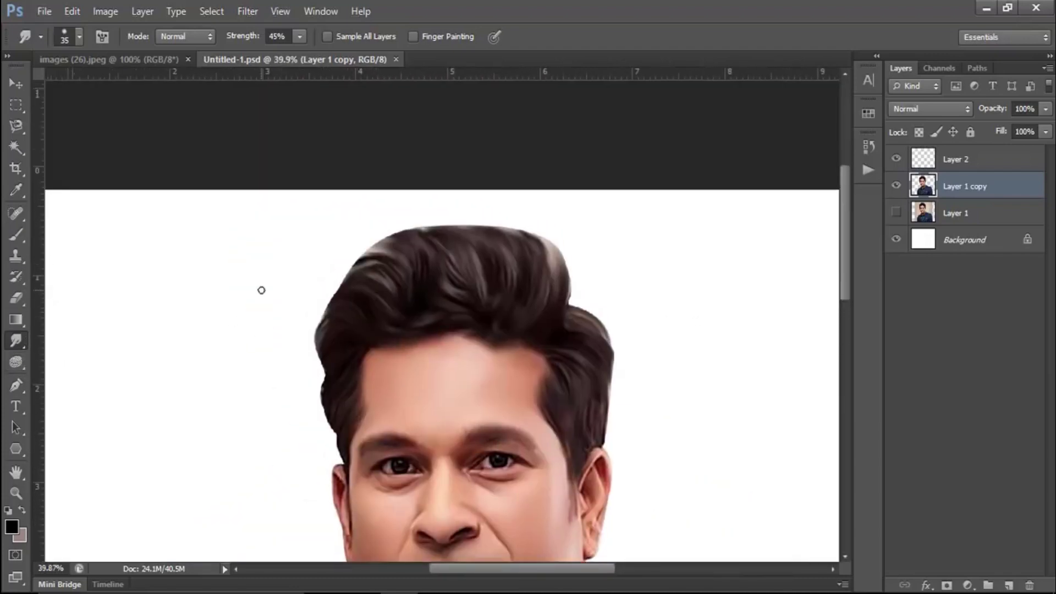
# Step: Trace a closed curved Pen path over the top of the hair and load it as a selection
pyautogui.scroll(3, 496, 220)
pyautogui.click(17, 390)
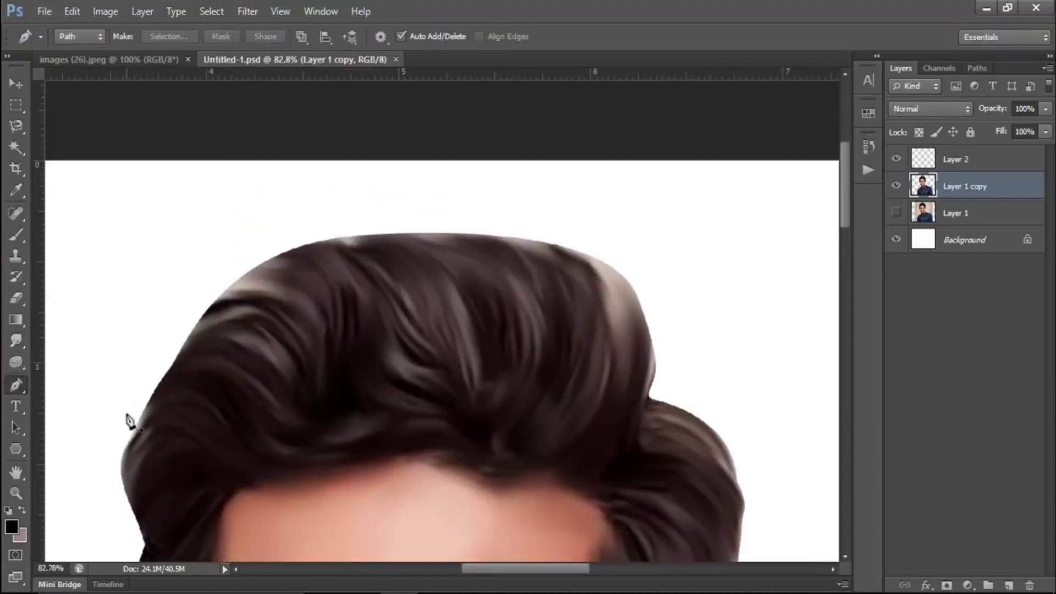
pyautogui.click(142, 421)
pyautogui.moveTo(341, 246); pyautogui.dragTo(461, 245)
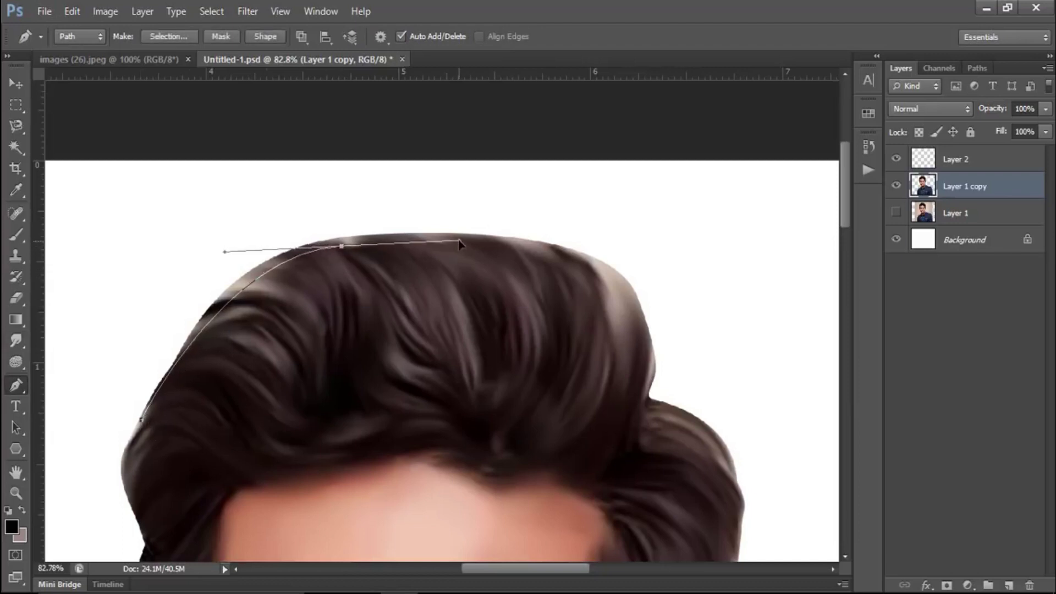
pyautogui.moveTo(620, 291); pyautogui.dragTo(675, 345)
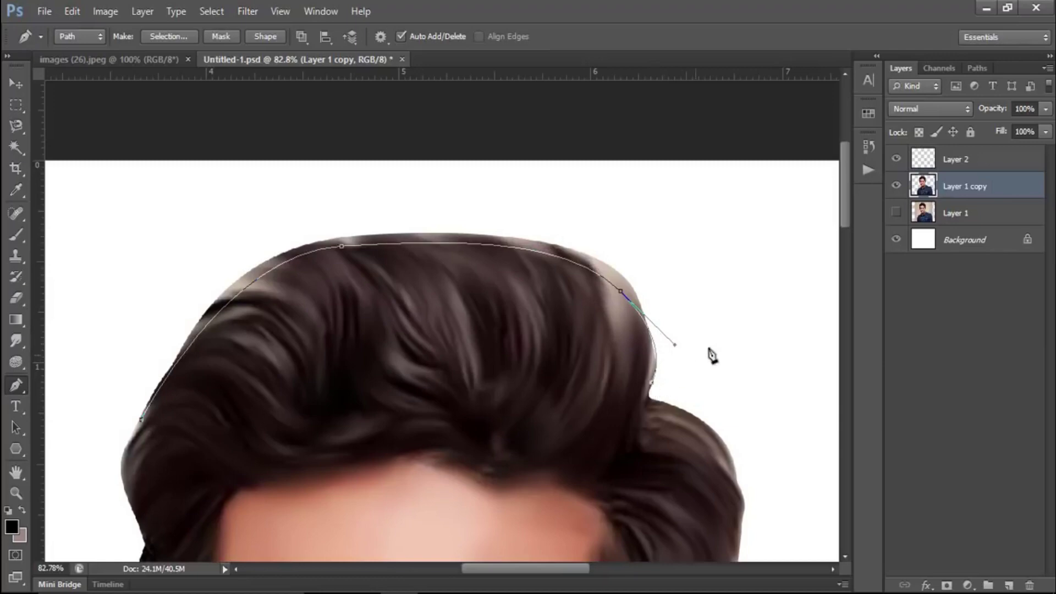
pyautogui.moveTo(712, 313); pyautogui.dragTo(705, 289)
pyautogui.moveTo(557, 198); pyautogui.dragTo(434, 187)
pyautogui.moveTo(203, 239); pyautogui.dragTo(190, 242)
pyautogui.moveTo(122, 336); pyautogui.dragTo(134, 394)
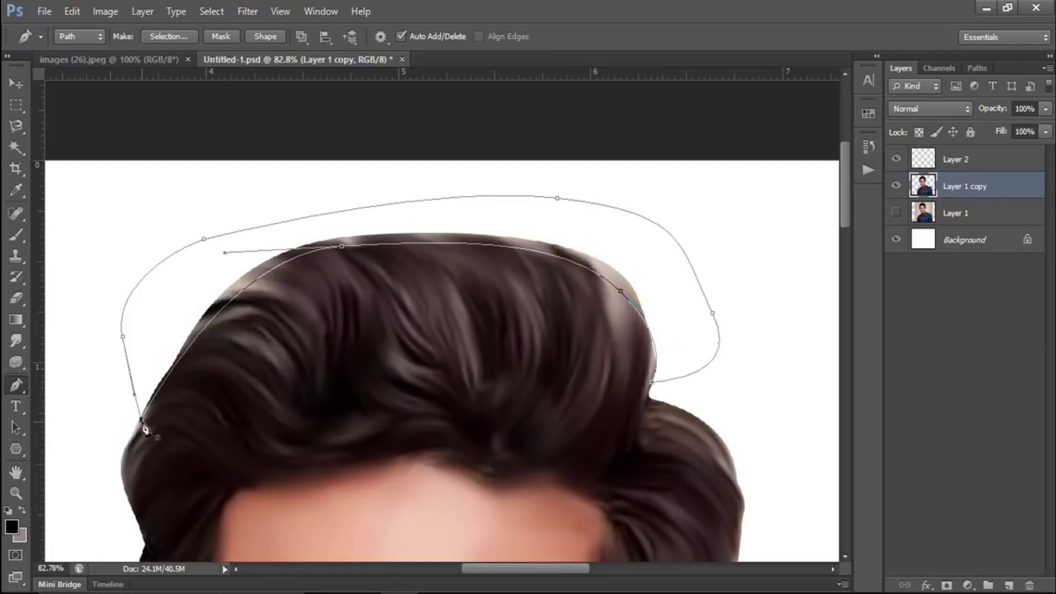
pyautogui.click(141, 421)
pyautogui.hotkey('ctrl', 'Return')
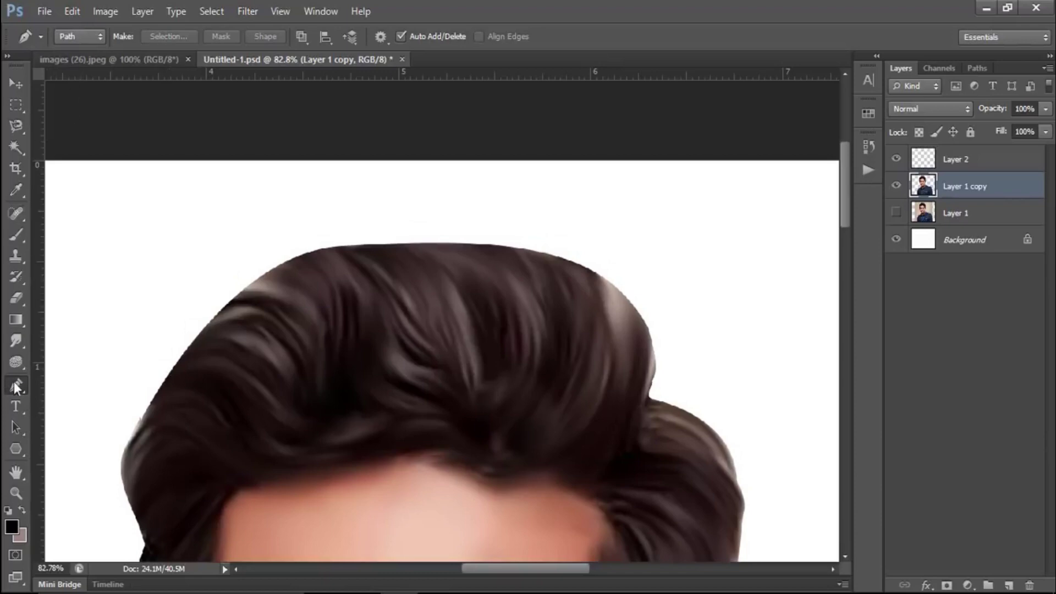
# Step: Load a scattered bristle brush preset at size 90 for the Smudge tool
pyautogui.click(16, 341)
pyautogui.click(80, 36)
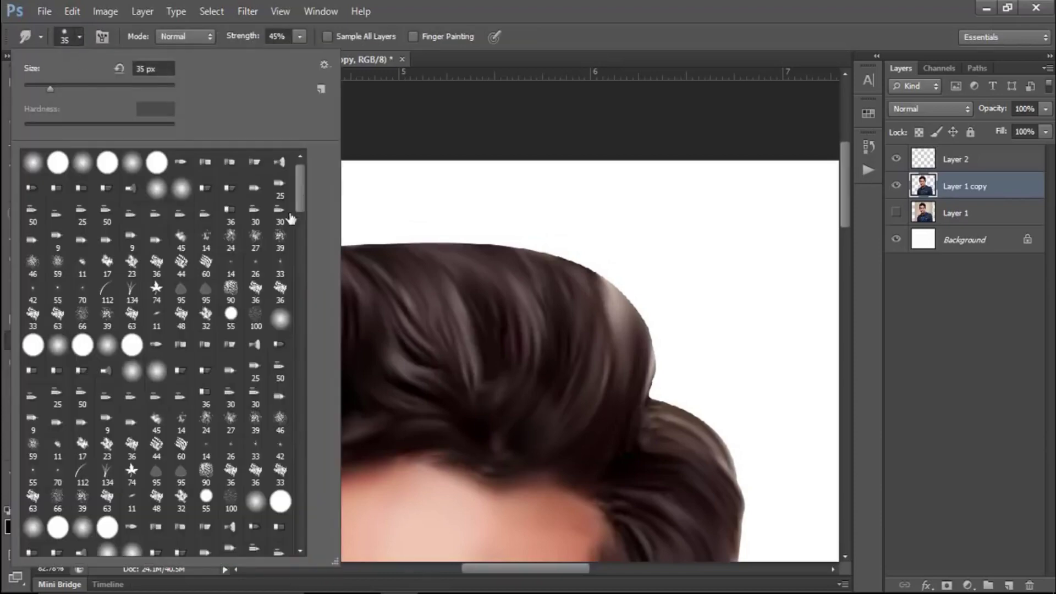
pyautogui.moveTo(303, 195); pyautogui.dragTo(291, 528)
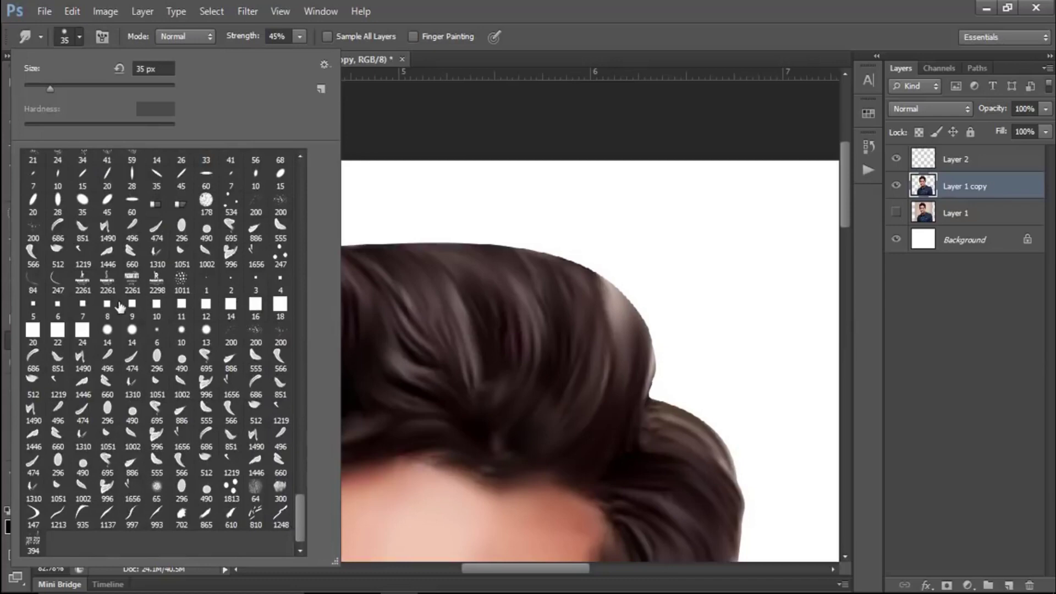
pyautogui.click(461, 298)
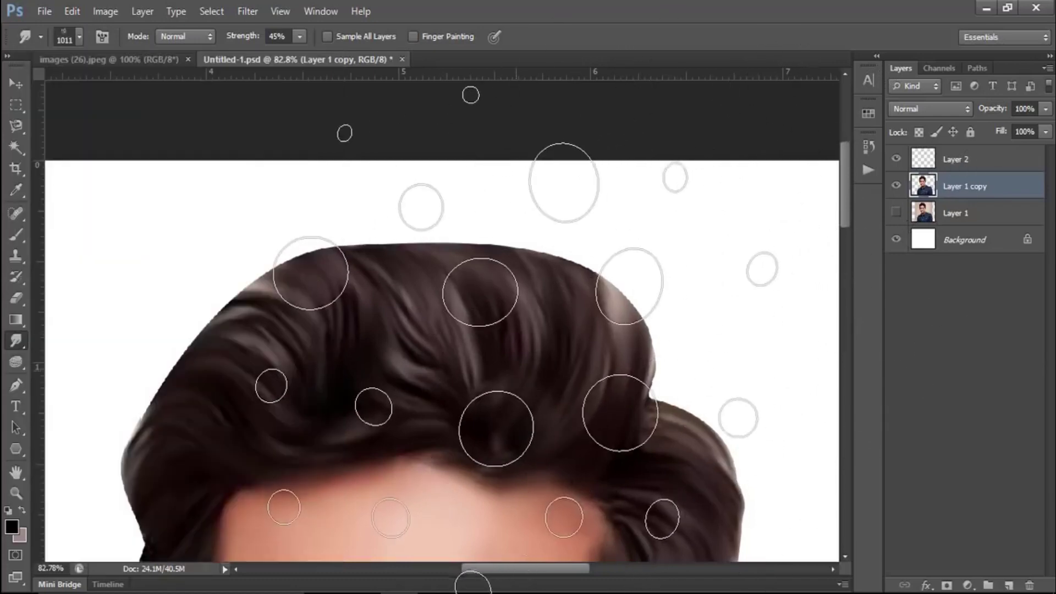
pyautogui.press('[')
pyautogui.press('[')
pyautogui.press('[')
pyautogui.press('[')
pyautogui.press('[')
pyautogui.press('[')
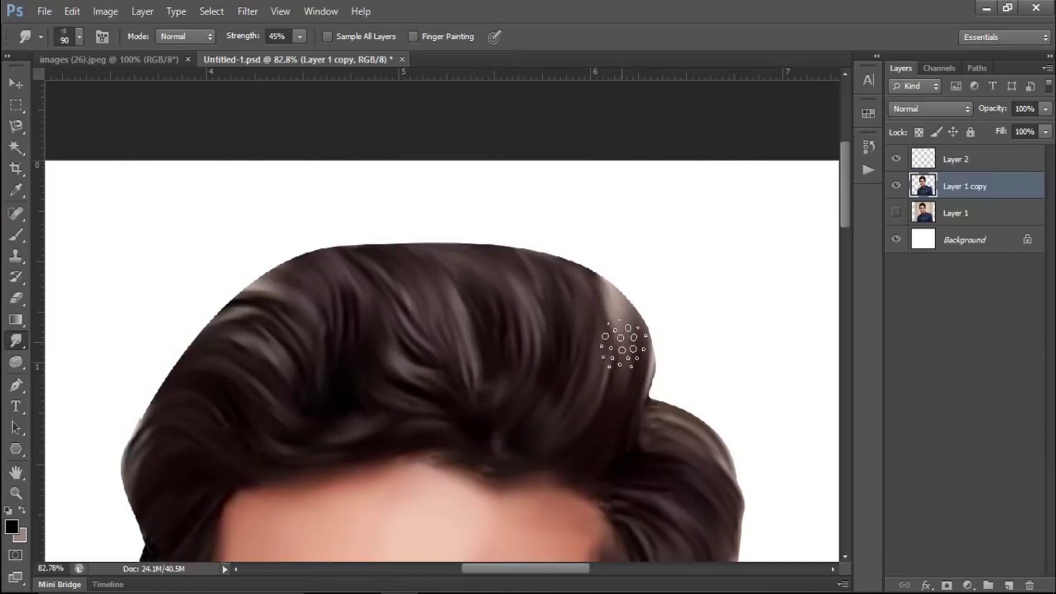
# Step: Smudge the top hair edge into wispy strands sweeping up-left, undoing stray strokes
pyautogui.moveTo(604, 262); pyautogui.dragTo(628, 324)
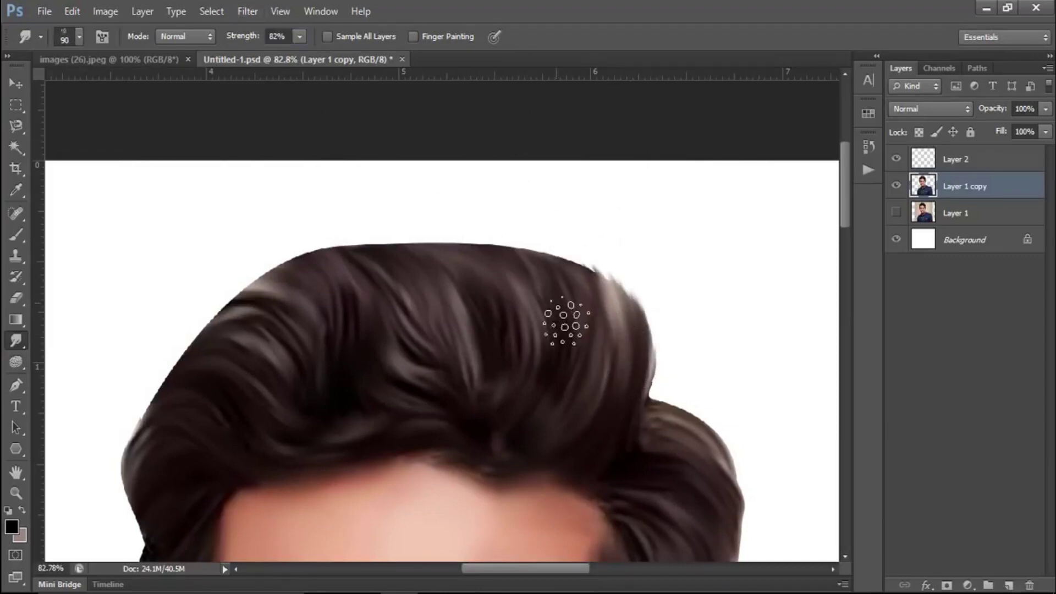
pyautogui.moveTo(633, 377)
pyautogui.mouseDown()
pyautogui.moveTo(604, 242)
pyautogui.moveTo(500, 217)
pyautogui.mouseUp()
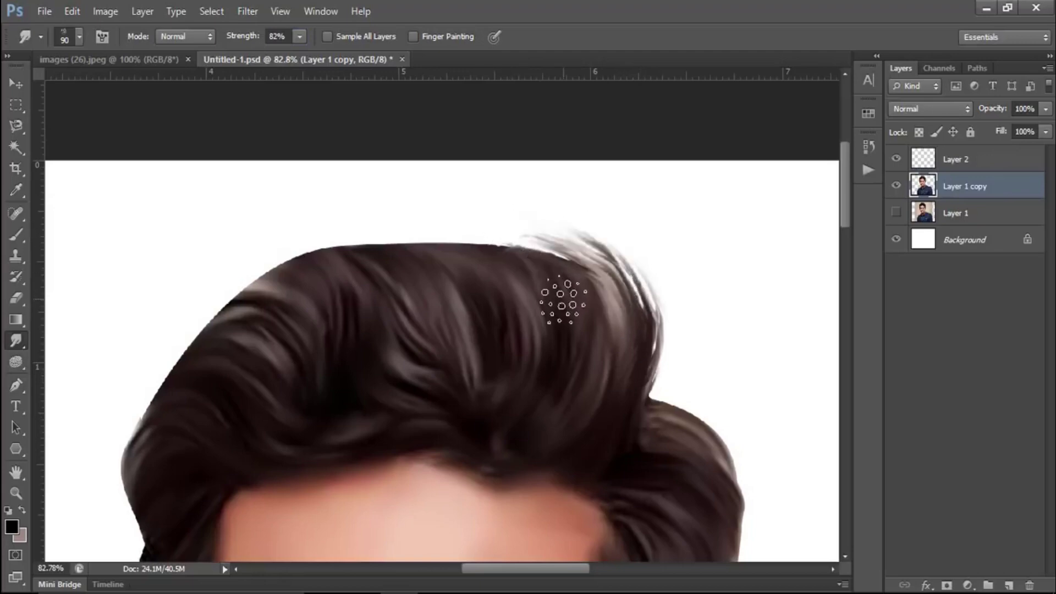
pyautogui.moveTo(561, 299); pyautogui.dragTo(473, 215)
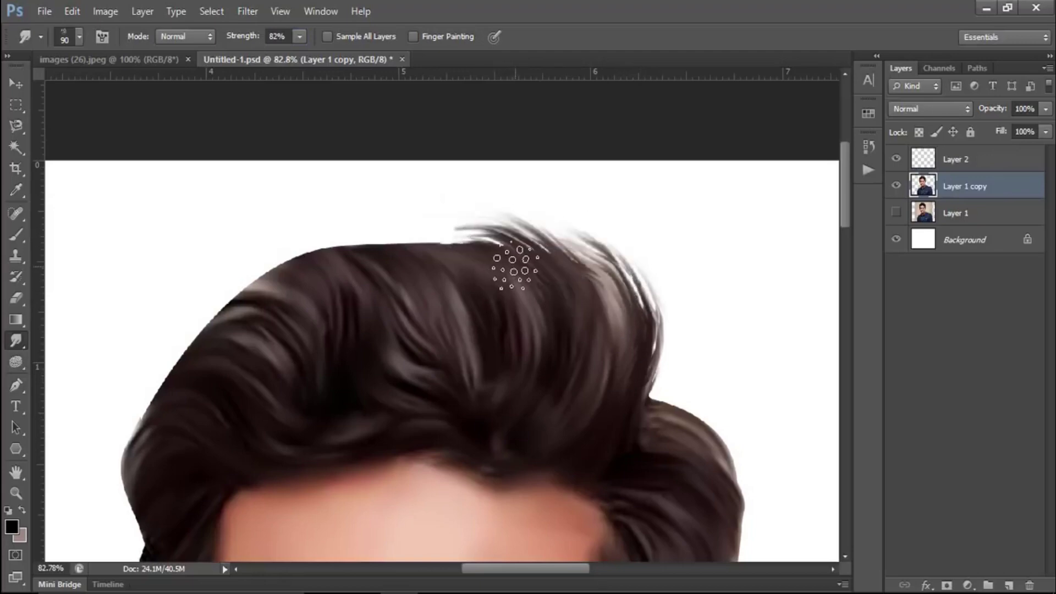
pyautogui.hotkey('ctrl', 'z')
pyautogui.press('[')
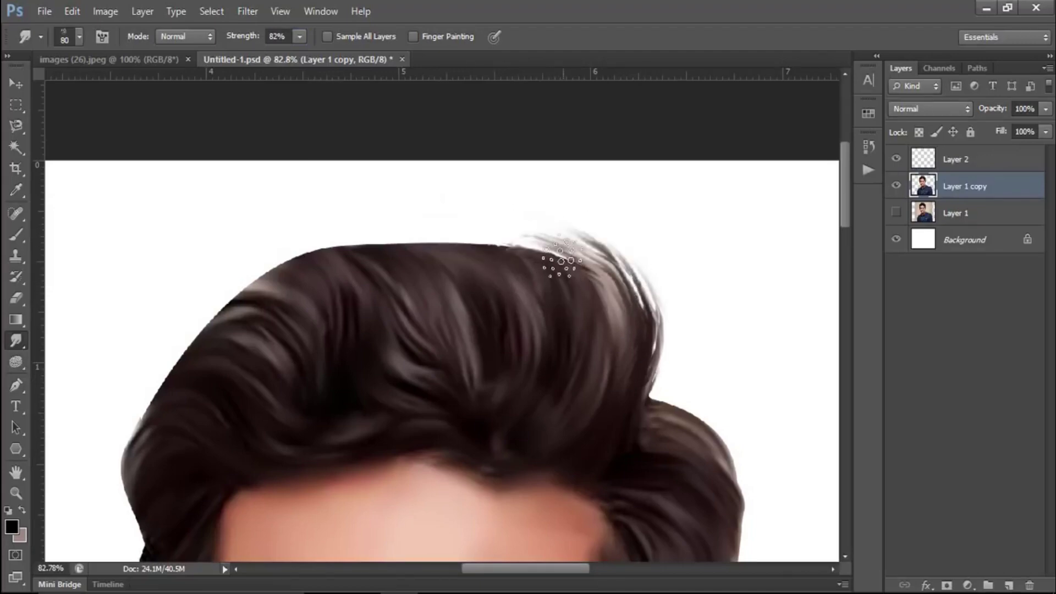
pyautogui.moveTo(537, 287); pyautogui.dragTo(413, 228)
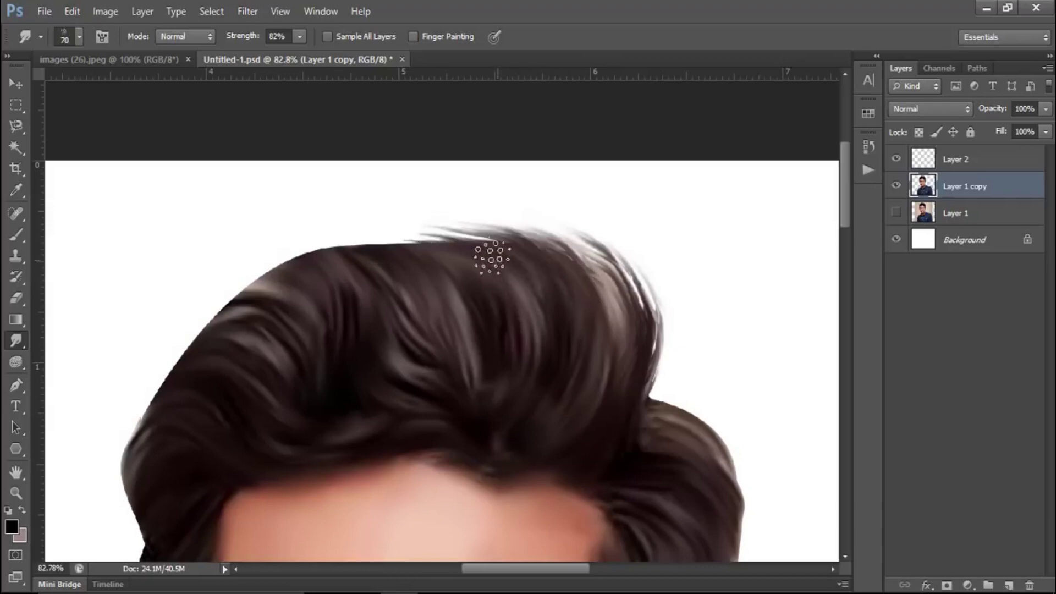
pyautogui.moveTo(492, 259)
pyautogui.mouseDown()
pyautogui.moveTo(408, 269)
pyautogui.moveTo(341, 245)
pyautogui.mouseUp()
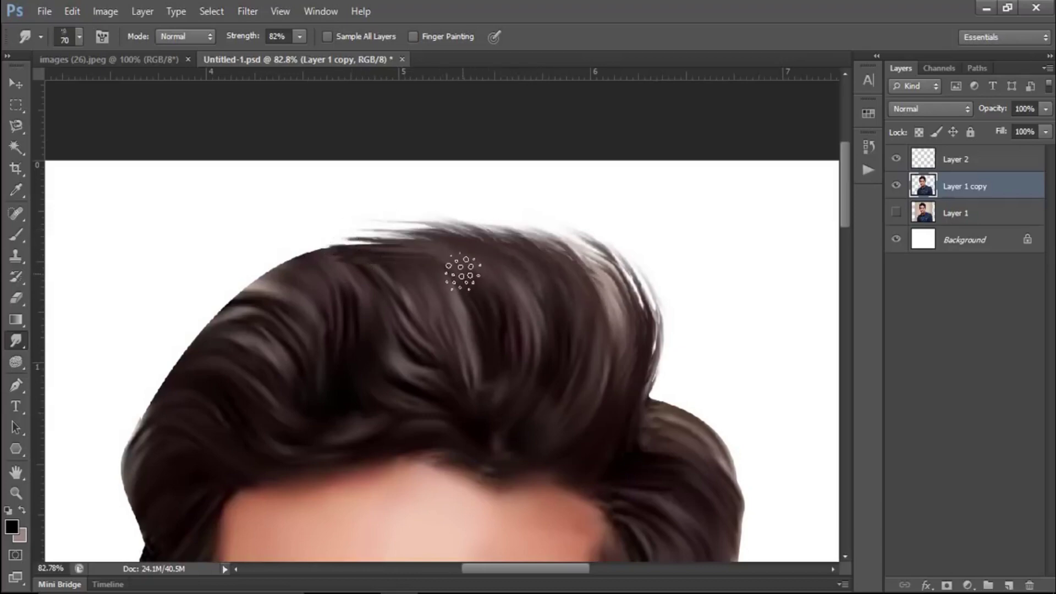
pyautogui.hotkey('ctrl', 'z')
pyautogui.moveTo(446, 241); pyautogui.dragTo(349, 229)
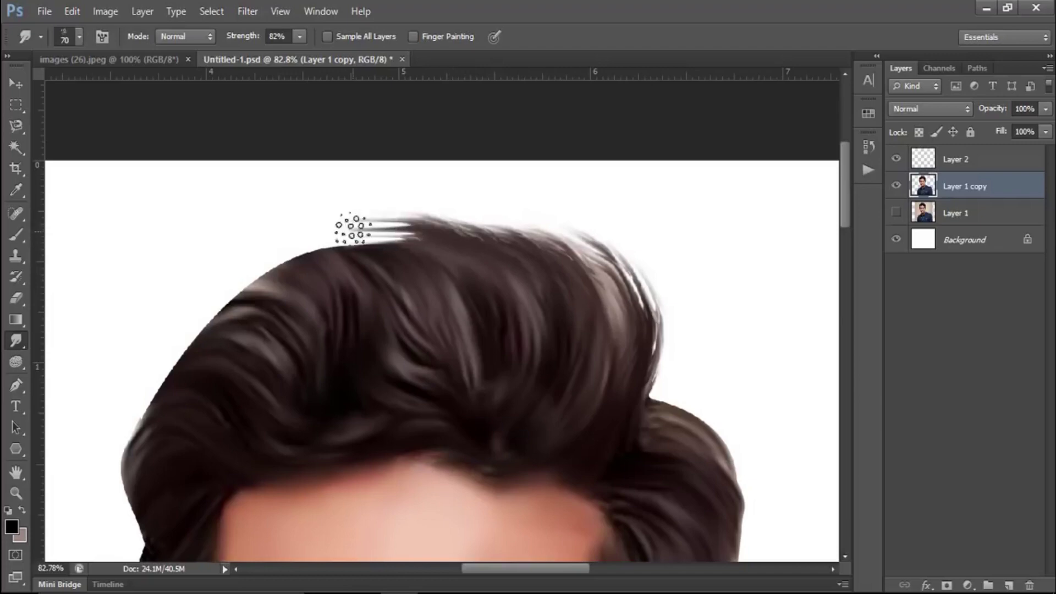
pyautogui.hotkey('ctrl', 'z')
pyautogui.moveTo(426, 244); pyautogui.dragTo(330, 236)
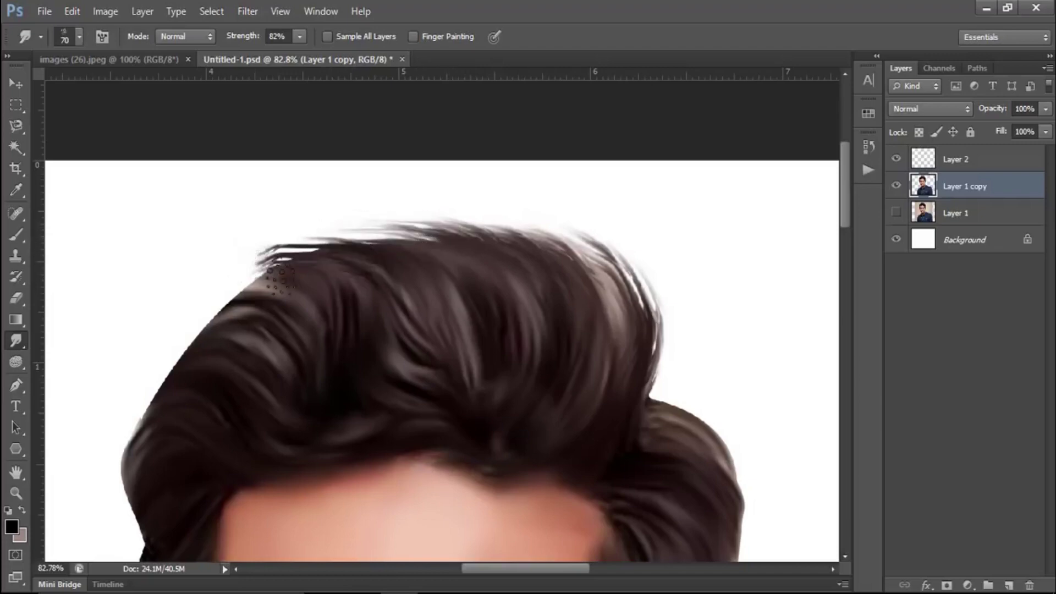
# Step: Pull wispy strands along the top-left and left hair edges, undoing the right-edge smear
pyautogui.moveTo(372, 266)
pyautogui.mouseDown()
pyautogui.moveTo(235, 271)
pyautogui.moveTo(187, 308)
pyautogui.mouseUp()
pyautogui.moveTo(254, 288); pyautogui.dragTo(141, 361)
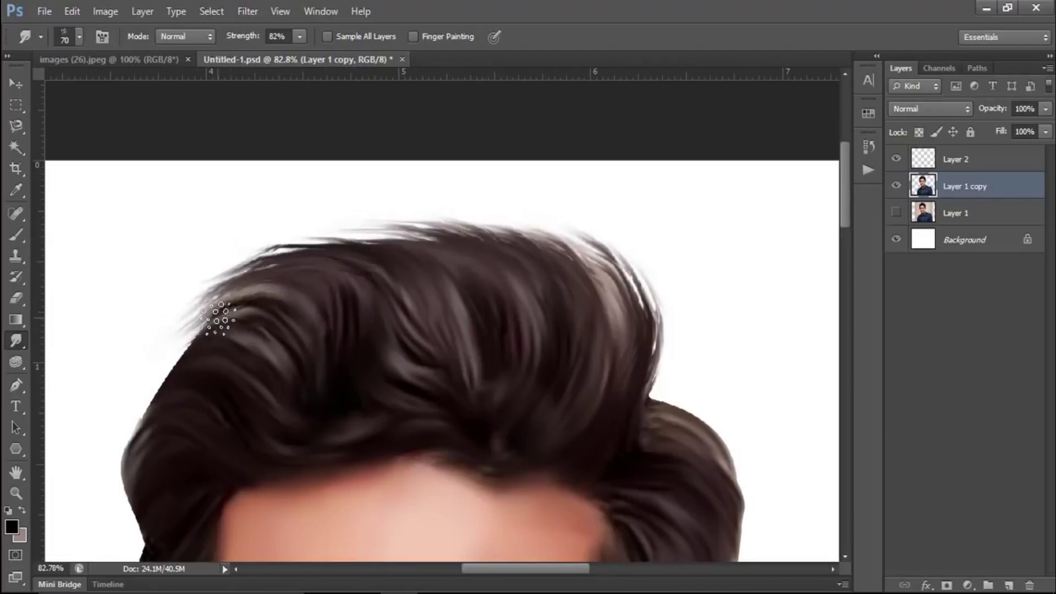
pyautogui.moveTo(219, 318); pyautogui.dragTo(115, 420)
pyautogui.moveTo(188, 388)
pyautogui.mouseDown()
pyautogui.moveTo(335, 308)
pyautogui.moveTo(248, 349)
pyautogui.mouseUp()
pyautogui.moveTo(320, 314); pyautogui.dragTo(246, 391)
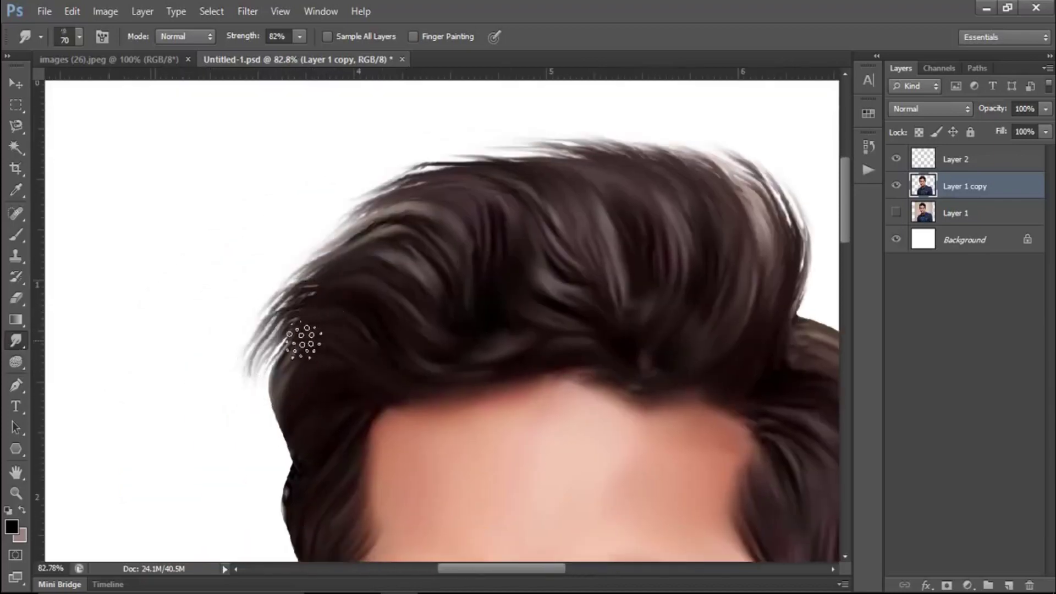
pyautogui.moveTo(304, 340); pyautogui.dragTo(273, 408)
pyautogui.scroll(-5, 292, 393)
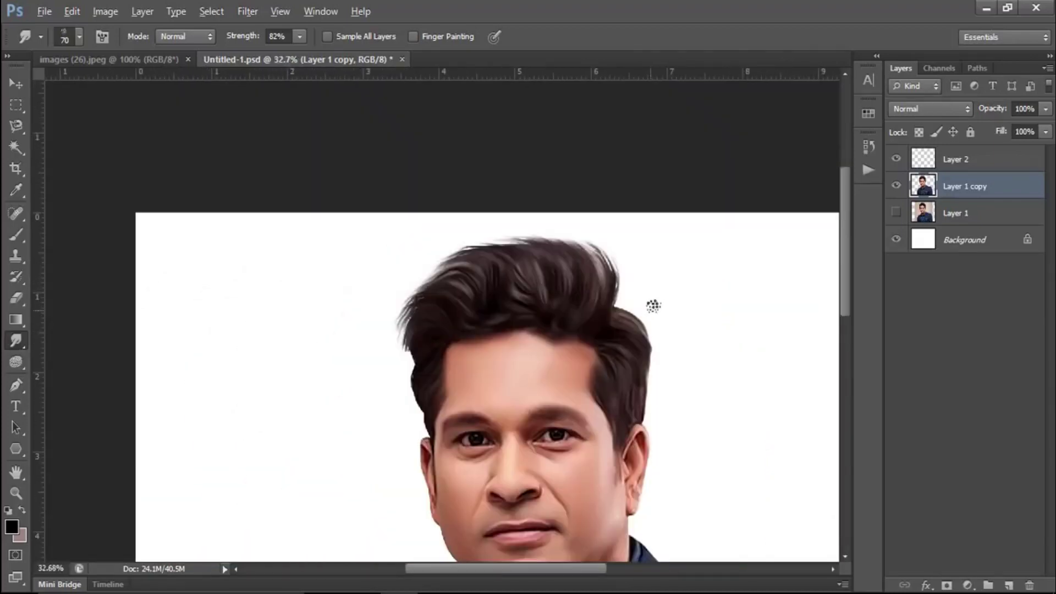
pyautogui.scroll(3, 658, 299)
pyautogui.scroll(2, 618, 313)
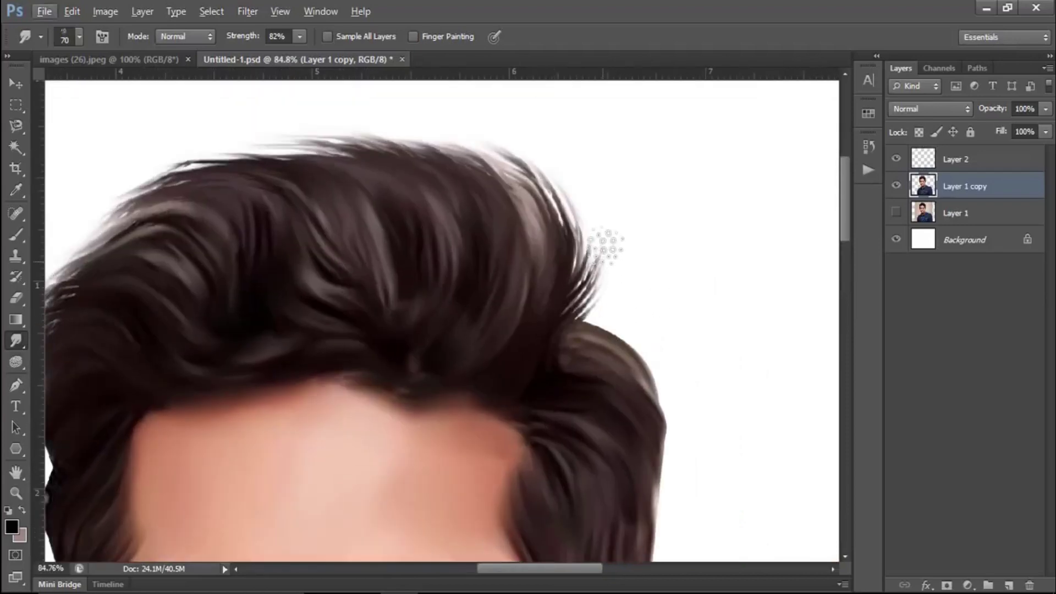
pyautogui.moveTo(586, 333)
pyautogui.mouseDown()
pyautogui.moveTo(672, 365)
pyautogui.moveTo(681, 434)
pyautogui.moveTo(621, 305)
pyautogui.moveTo(632, 365)
pyautogui.moveTo(604, 427)
pyautogui.mouseUp()
pyautogui.hotkey('ctrl', 'alt', 'z')
pyautogui.hotkey('ctrl', 'alt', 'z')
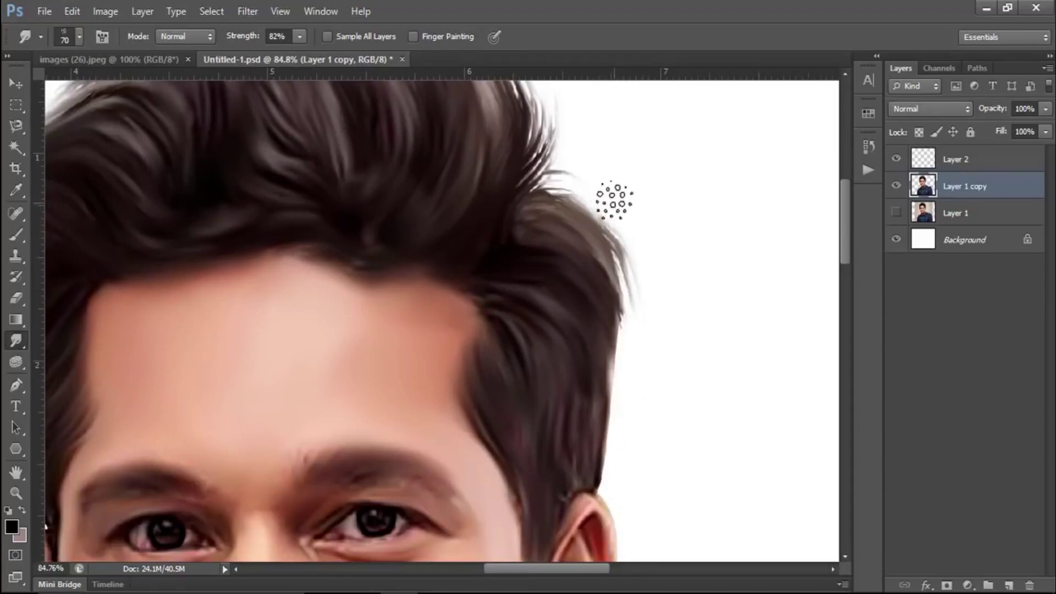
# Step: Smudge more strands outward and downward along the left hair edge
pyautogui.scroll(-2, 614, 201)
pyautogui.scroll(-2, 585, 176)
pyautogui.scroll(1, 550, 231)
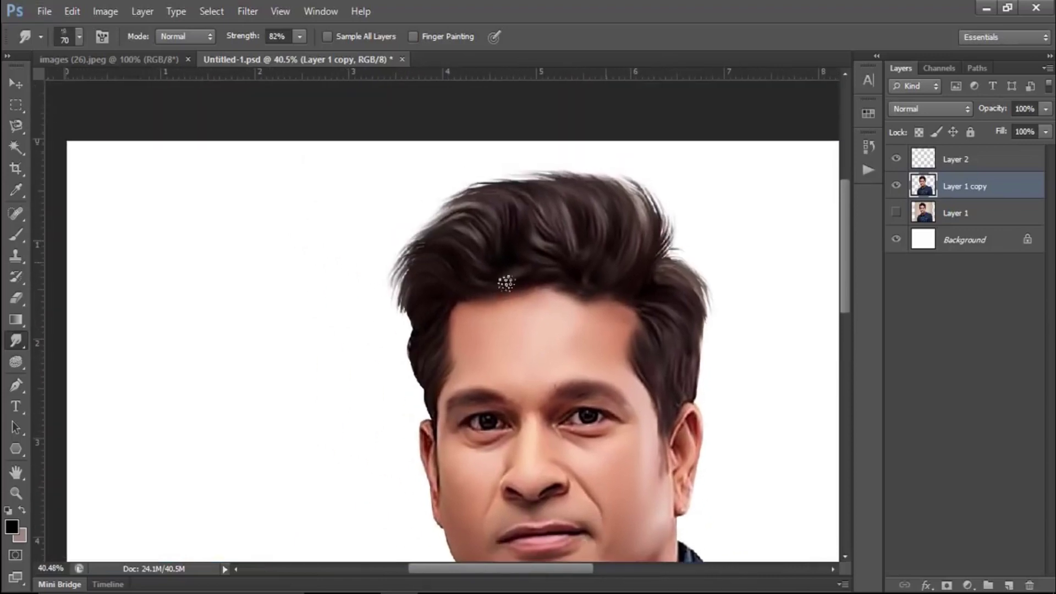
pyautogui.scroll(2, 401, 314)
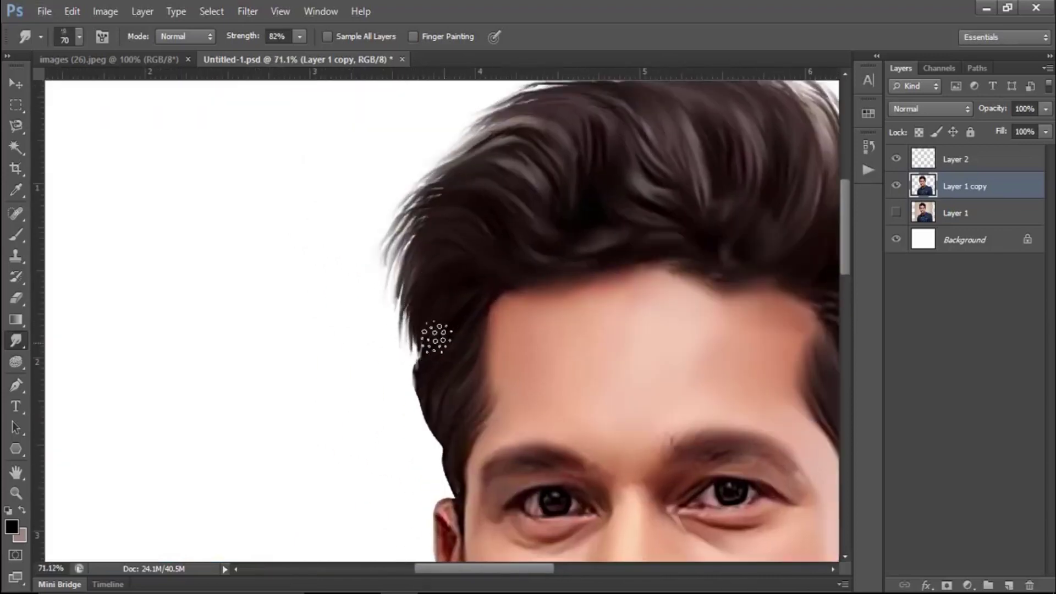
pyautogui.moveTo(418, 341); pyautogui.dragTo(412, 385)
pyautogui.moveTo(420, 298)
pyautogui.mouseDown()
pyautogui.moveTo(402, 389)
pyautogui.moveTo(407, 438)
pyautogui.mouseUp()
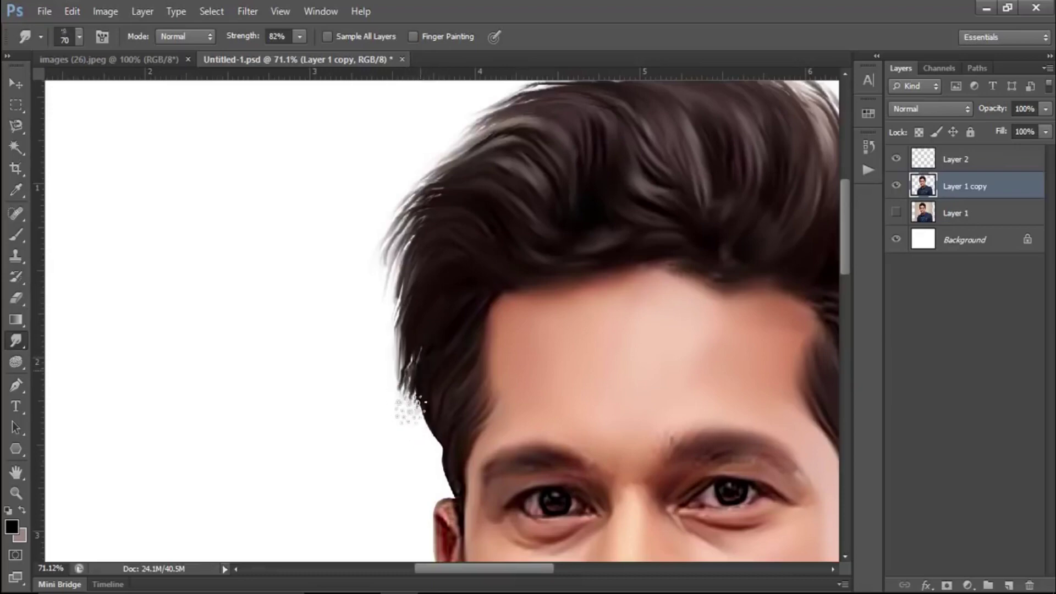
pyautogui.moveTo(418, 363); pyautogui.dragTo(437, 416)
pyautogui.hotkey('ctrl', 'z')
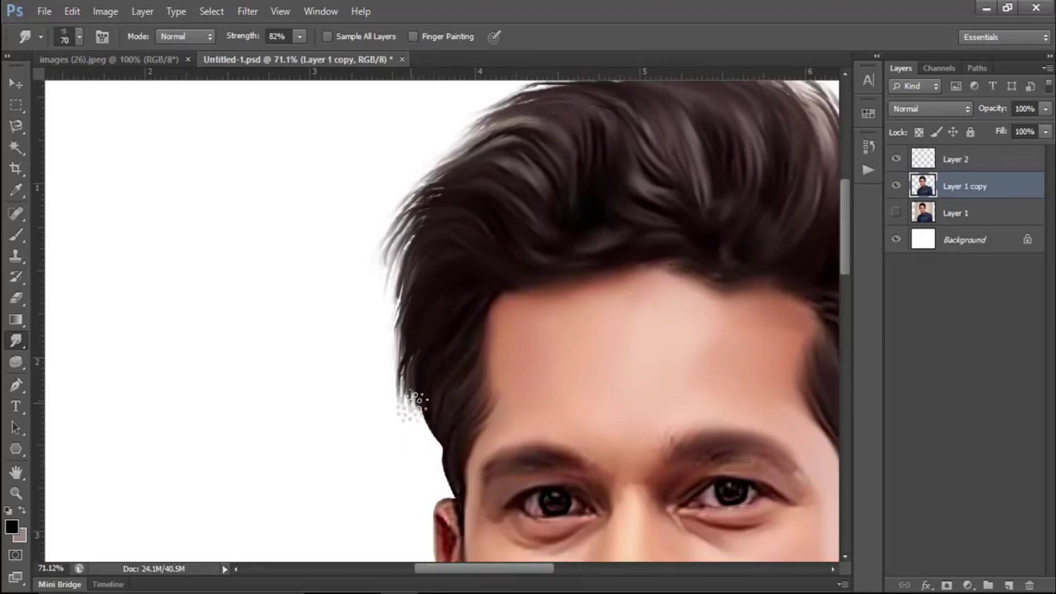
pyautogui.moveTo(407, 243); pyautogui.dragTo(388, 291)
pyautogui.moveTo(423, 251)
pyautogui.mouseDown()
pyautogui.moveTo(390, 361)
pyautogui.moveTo(406, 389)
pyautogui.mouseUp()
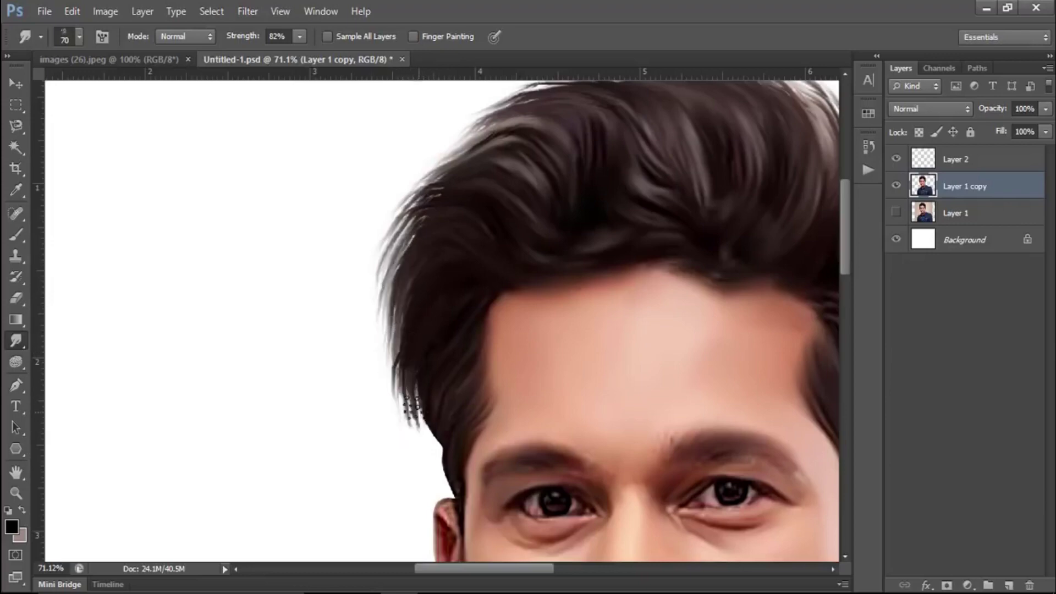
pyautogui.moveTo(425, 346); pyautogui.dragTo(429, 445)
# Step: Toggle Layer 1 and Layer 1 copy visibility to compare the painting with the original photo
pyautogui.scroll(-3, 454, 341)
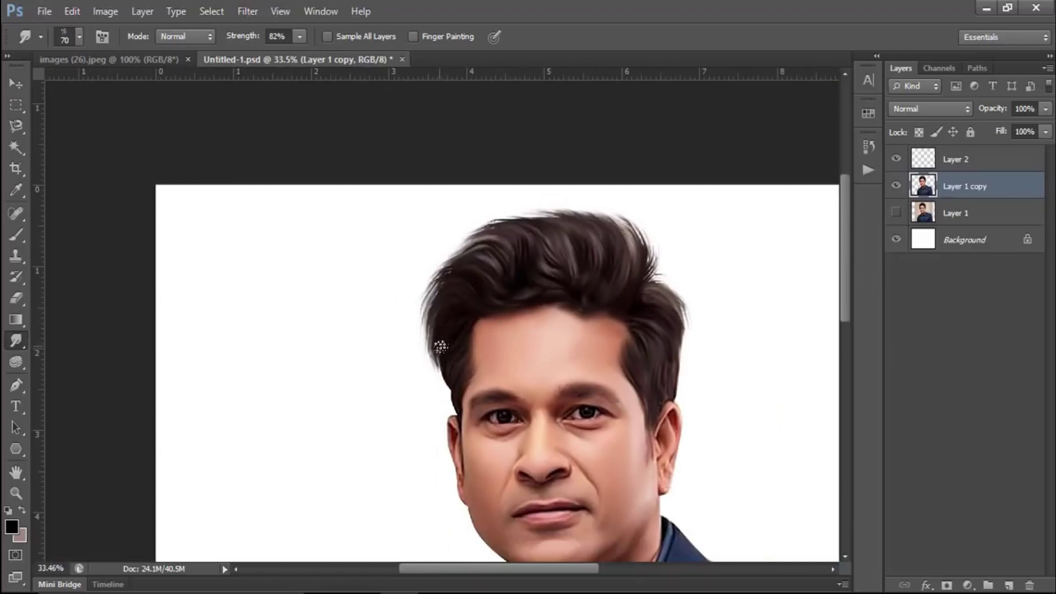
pyautogui.scroll(-2, 562, 322)
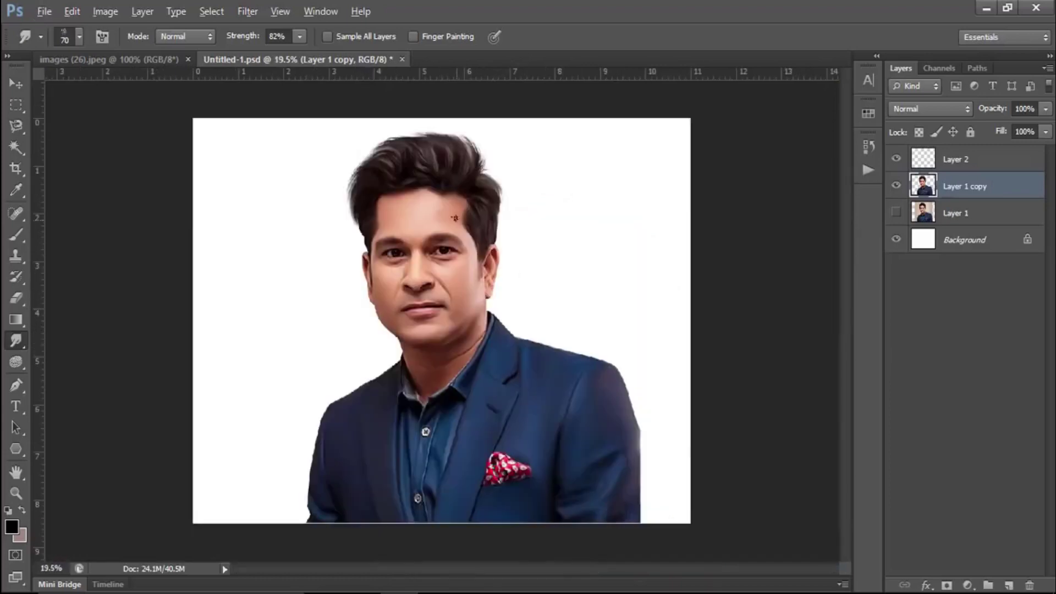
pyautogui.scroll(1, 455, 218)
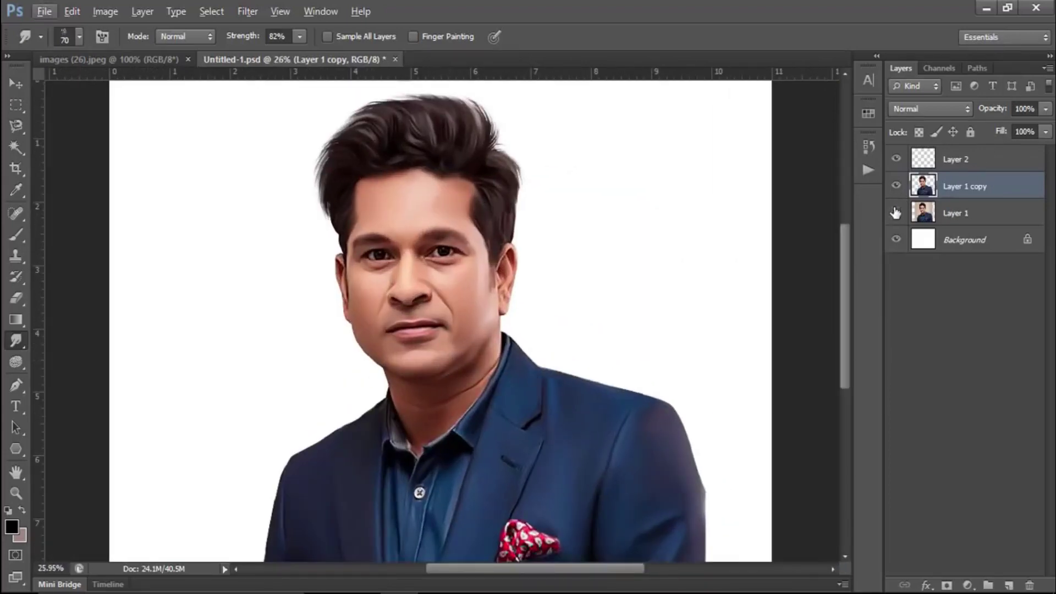
pyautogui.click(896, 212)
pyautogui.click(897, 186)
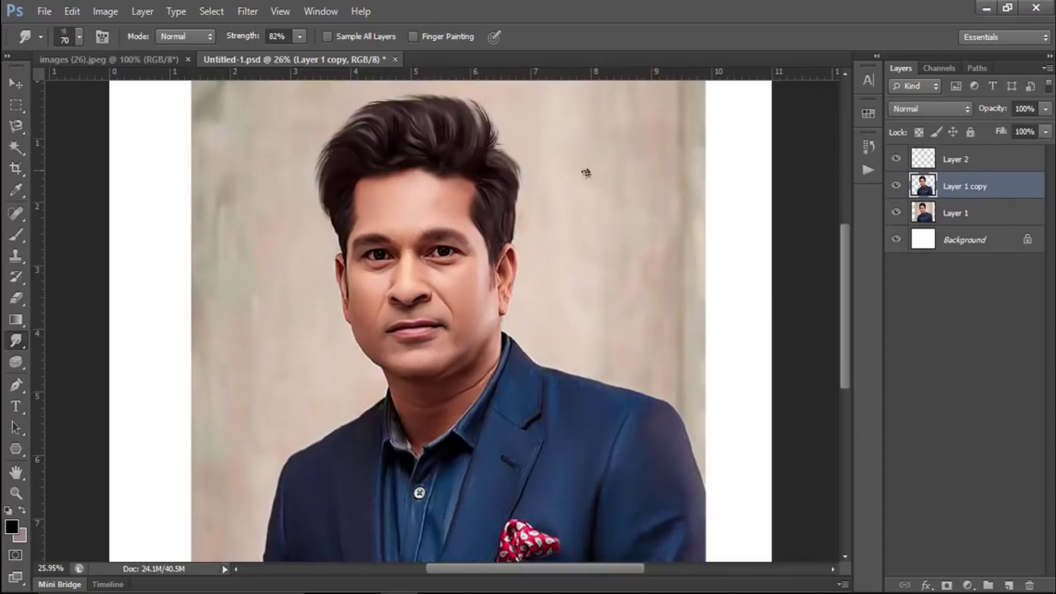
pyautogui.scroll(2, 586, 174)
pyautogui.scroll(2, 570, 236)
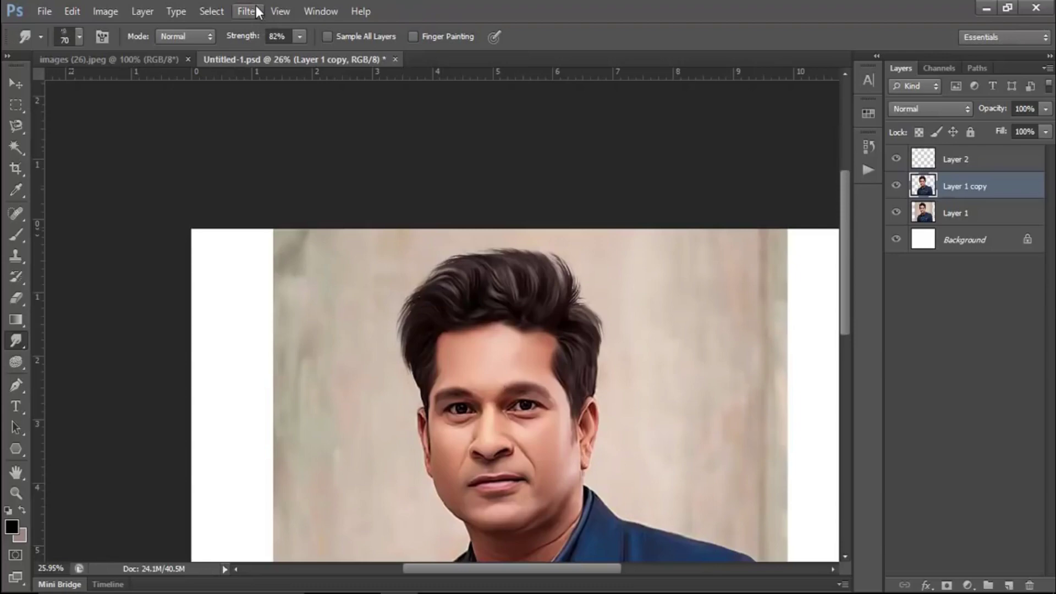
pyautogui.click(896, 186)
# Step: Fit the whole image in the window and hide the original Layer 1
pyautogui.hotkey('ctrl', '0')
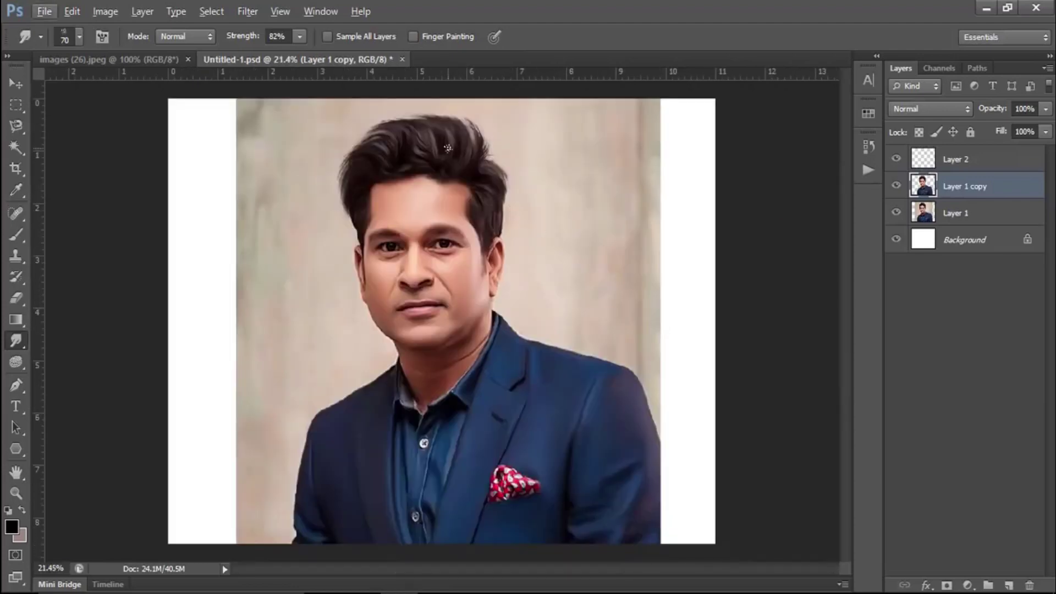
pyautogui.scroll(-1, 448, 148)
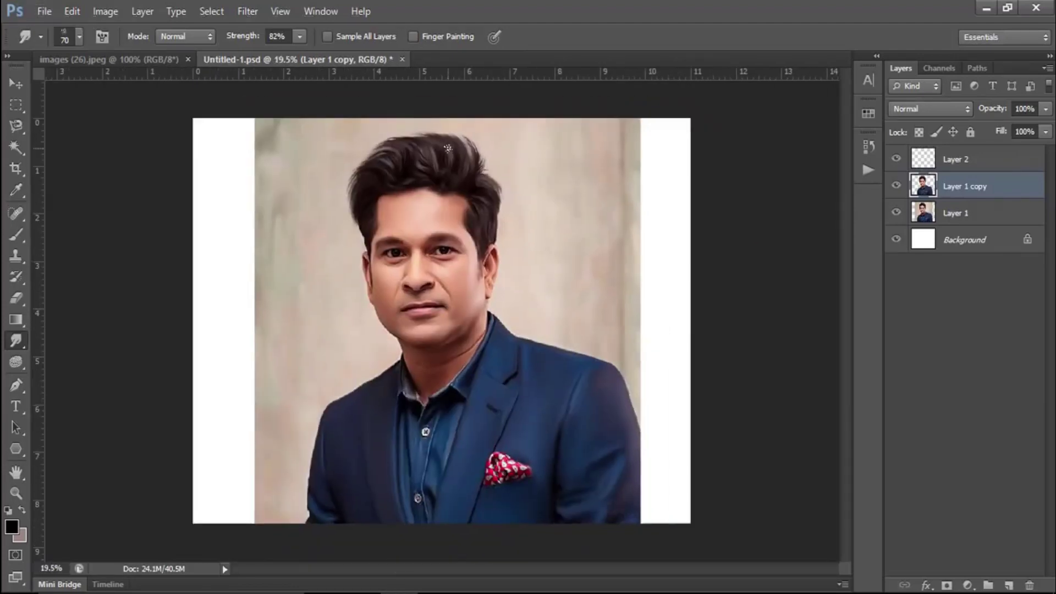
pyautogui.click(896, 213)
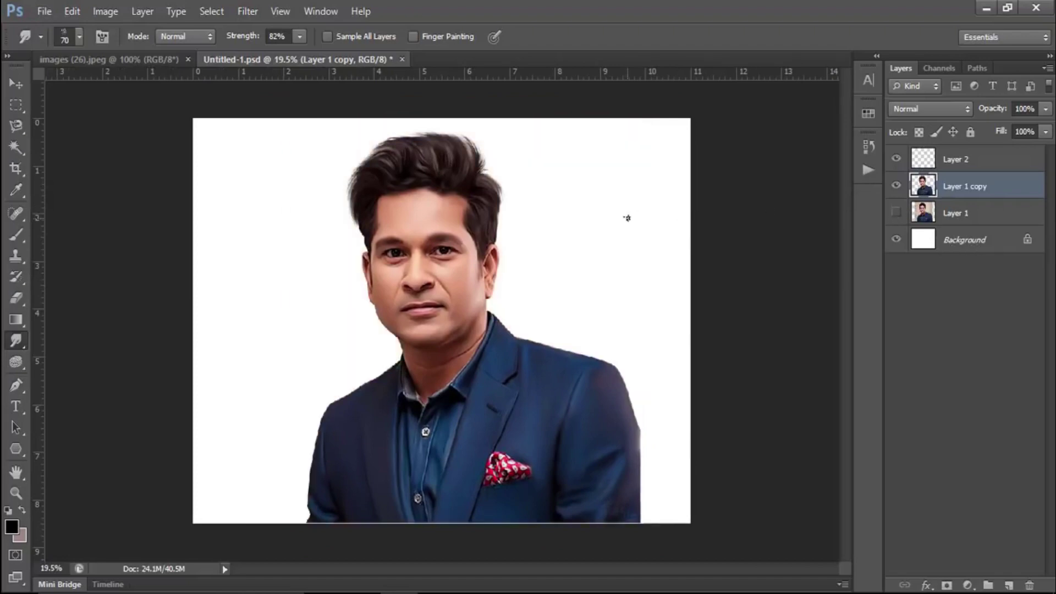
pyautogui.scroll(-2, 627, 218)
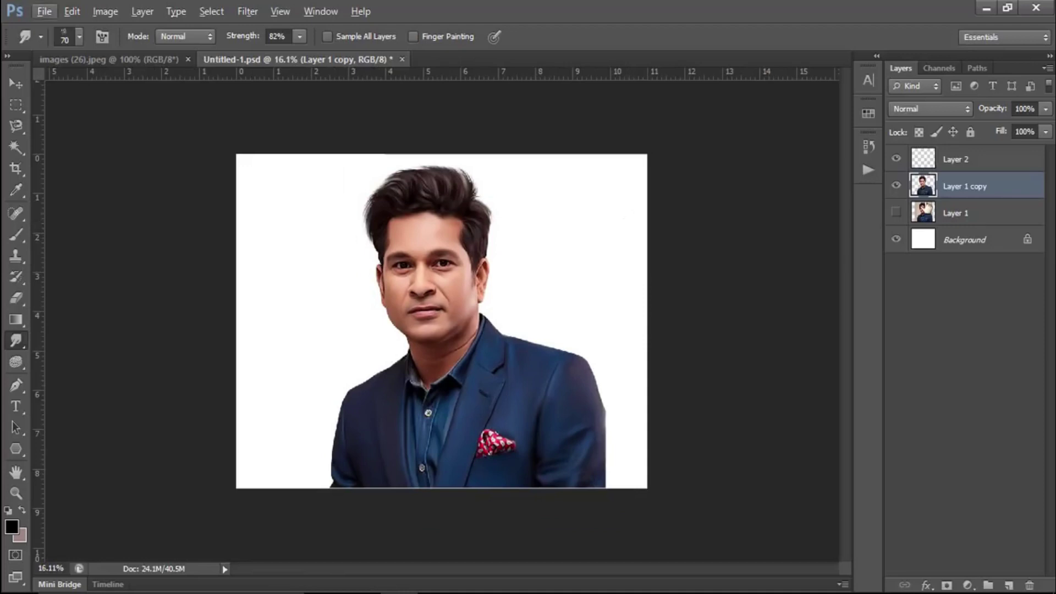
# Step: Scale the painted portrait down to about 94% and commit the transform
pyautogui.hotkey('ctrl', 't')
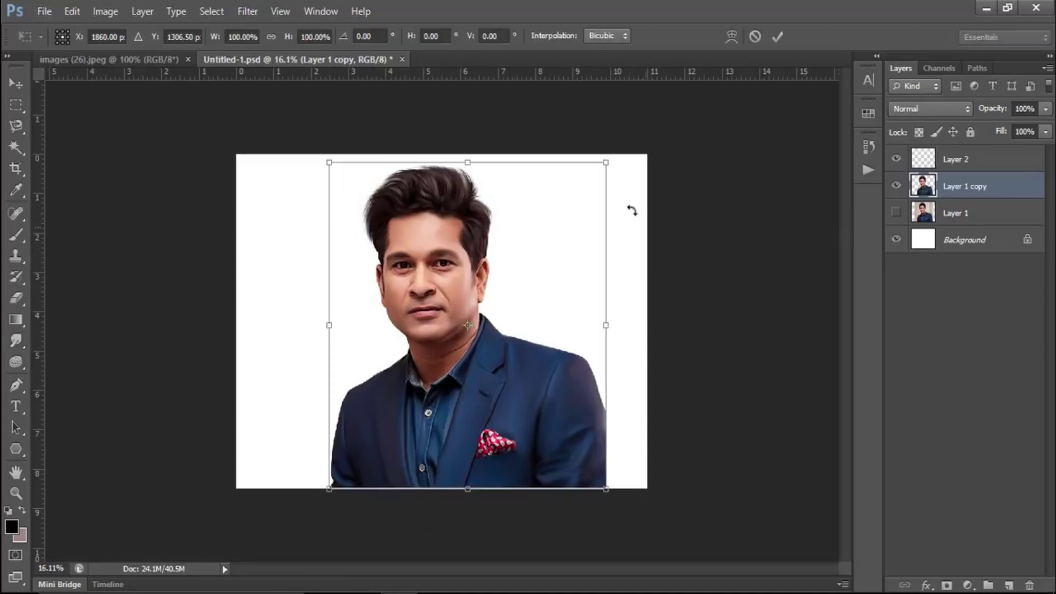
pyautogui.moveTo(607, 163); pyautogui.dragTo(604, 173)
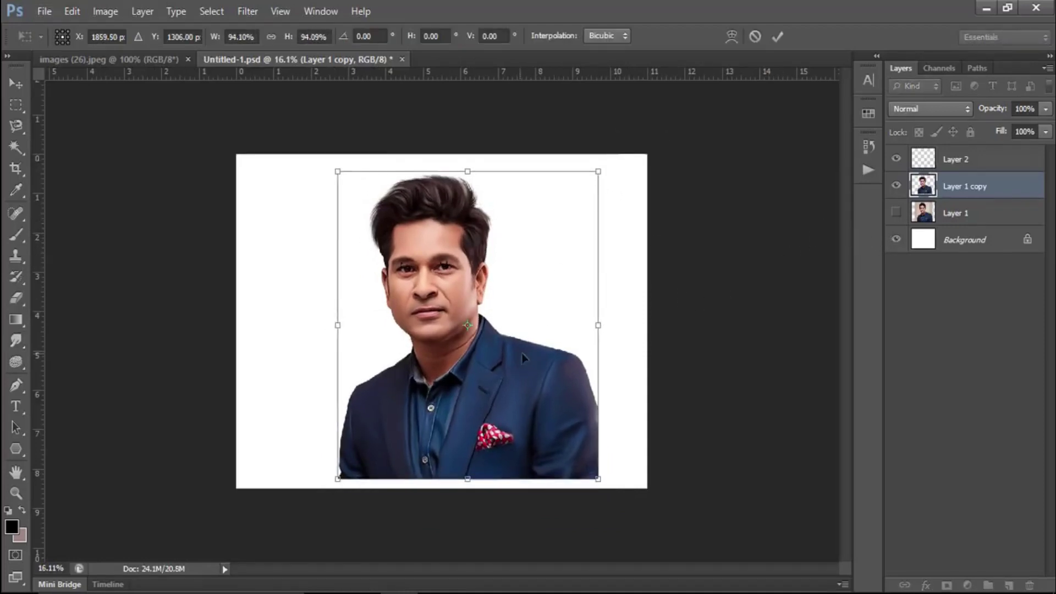
pyautogui.press('Return')
pyautogui.press('r')
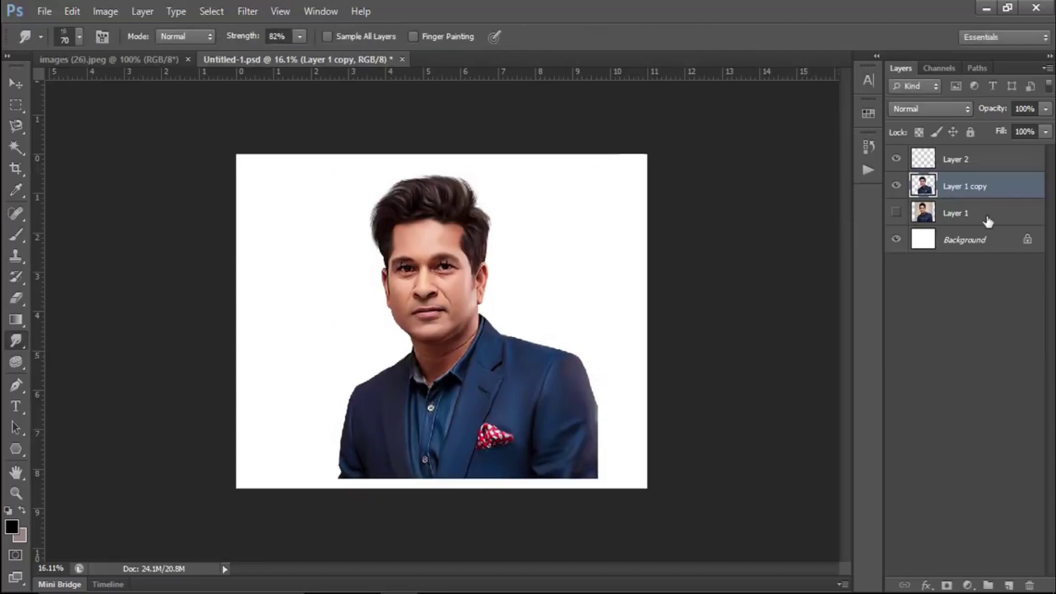
# Step: Add a new empty Layer 3 above the original Layer 1
pyautogui.click(989, 221)
pyautogui.click(1010, 585)
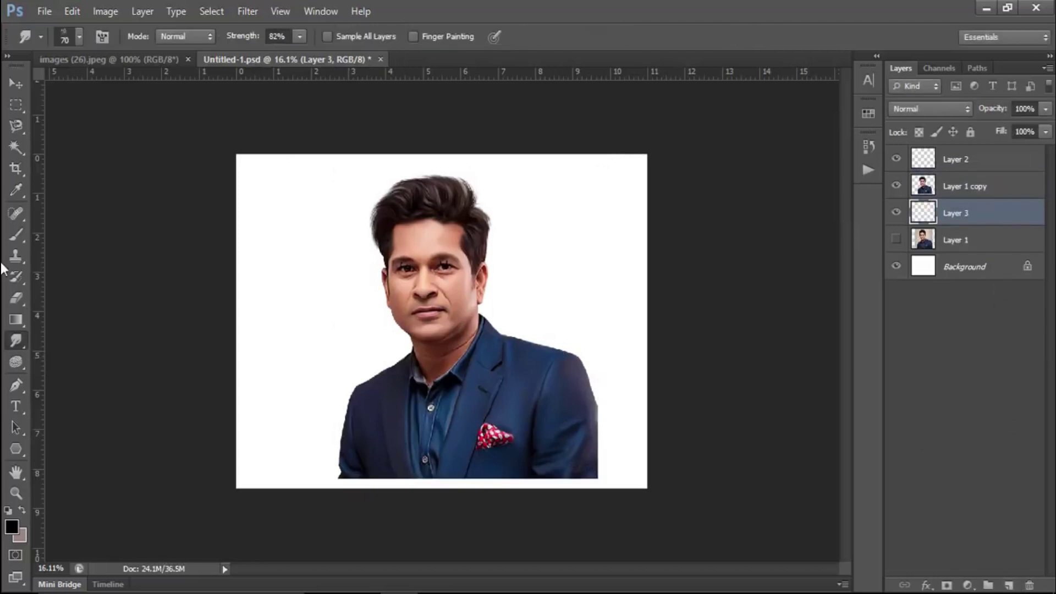
pyautogui.click(16, 235)
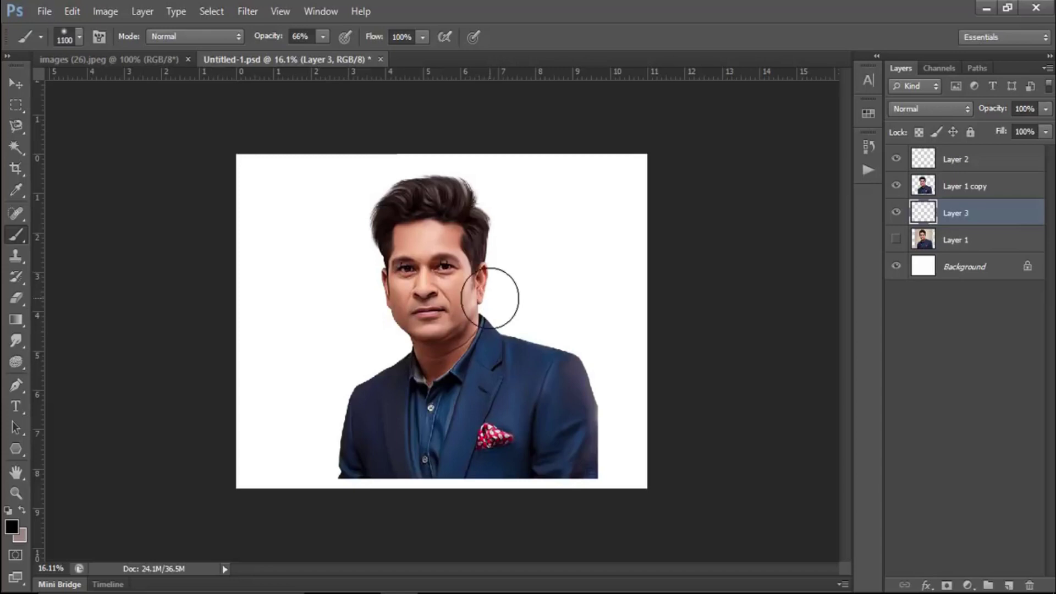
# Step: With a larger brush, paint grey-blue and brown strokes around the head and right background
pyautogui.press(']')
pyautogui.press(']')
pyautogui.press(']')
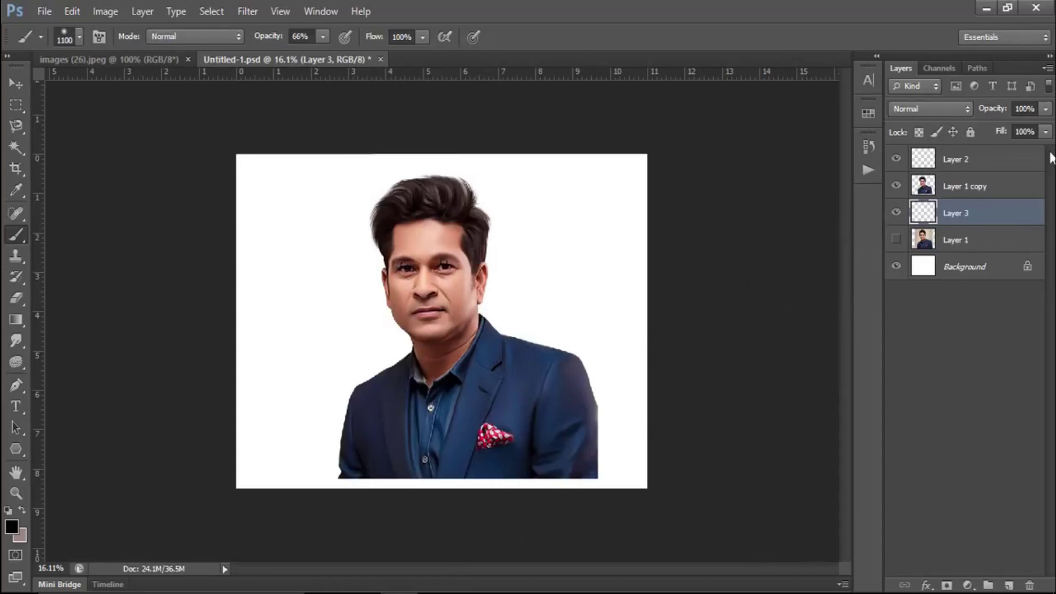
pyautogui.click(868, 114)
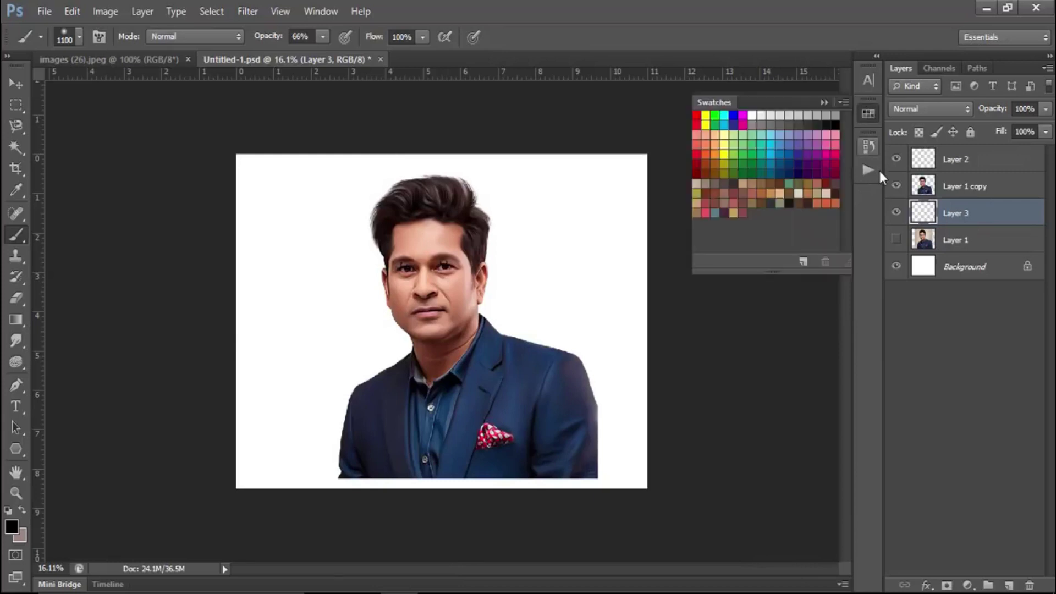
pyautogui.click(713, 214)
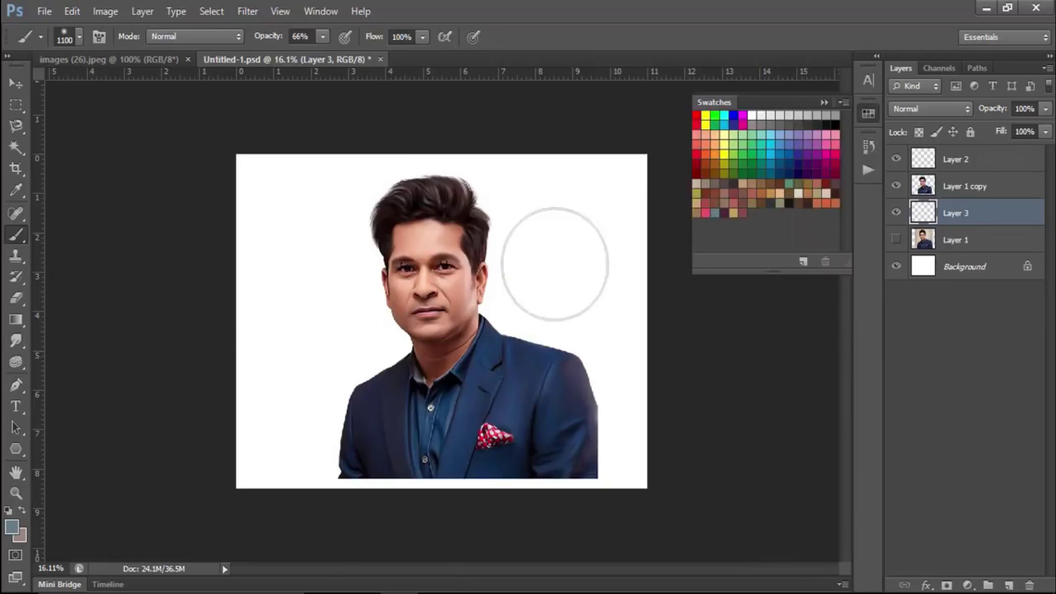
pyautogui.moveTo(555, 266)
pyautogui.mouseDown()
pyautogui.moveTo(367, 381)
pyautogui.moveTo(550, 258)
pyautogui.mouseUp()
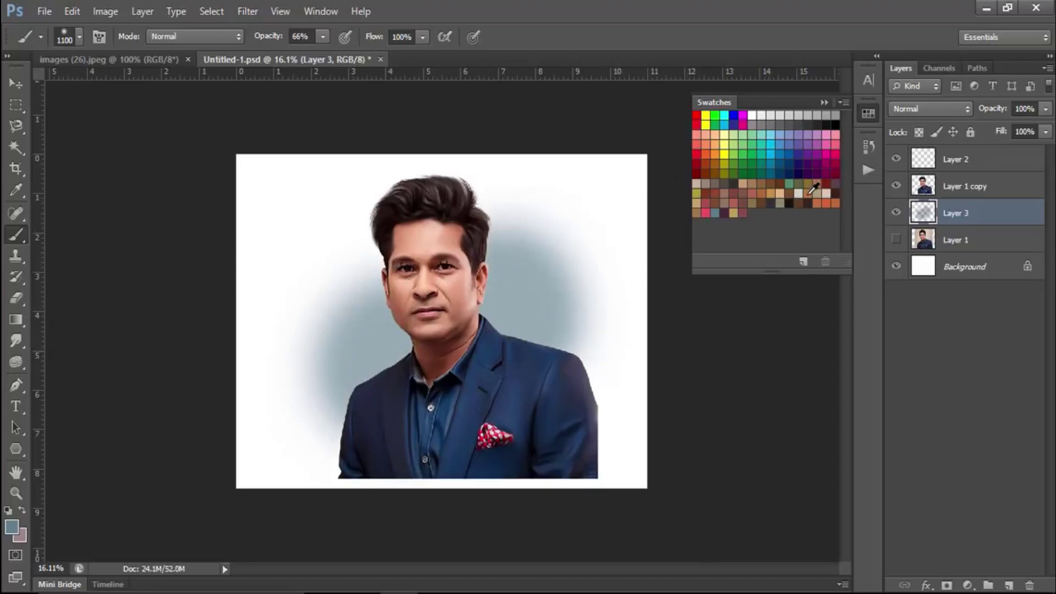
pyautogui.click(722, 195)
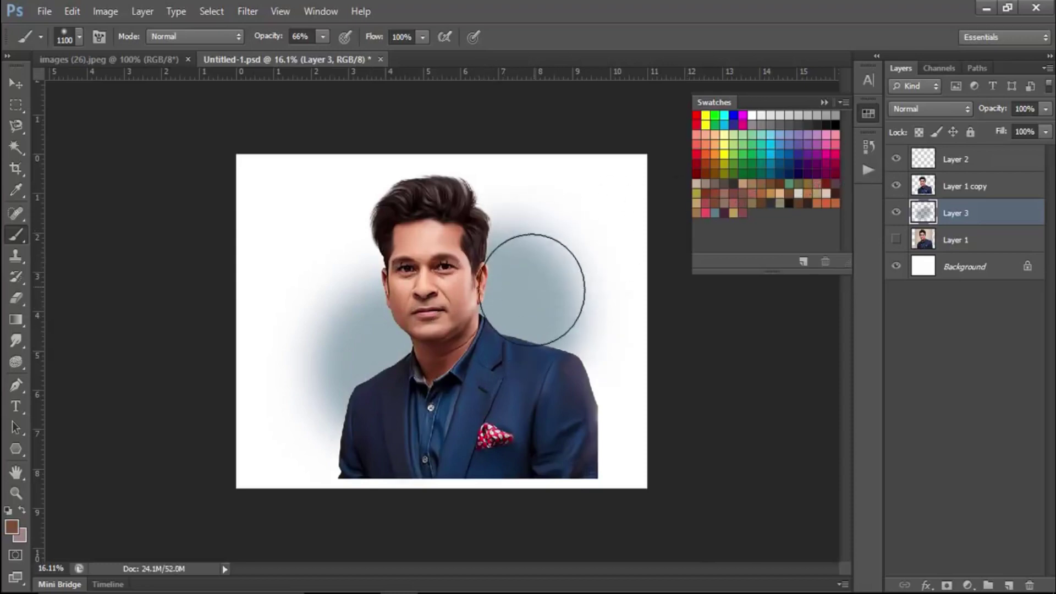
pyautogui.moveTo(542, 278); pyautogui.dragTo(580, 320)
pyautogui.moveTo(528, 286)
pyautogui.mouseDown()
pyautogui.moveTo(622, 312)
pyautogui.moveTo(578, 448)
pyautogui.moveTo(605, 279)
pyautogui.moveTo(597, 502)
pyautogui.mouseUp()
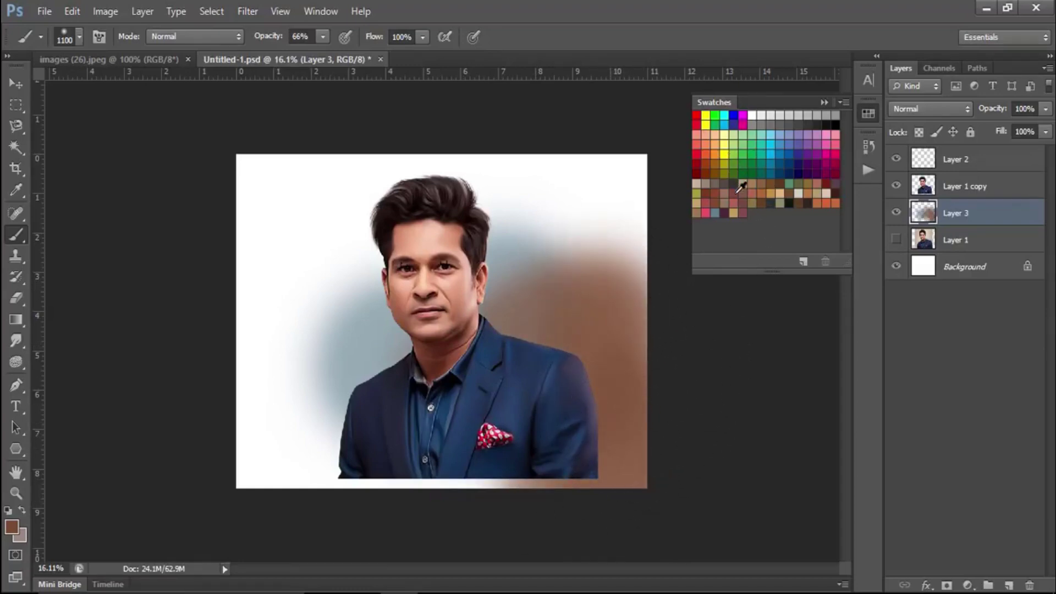
pyautogui.moveTo(499, 252)
pyautogui.mouseDown()
pyautogui.moveTo(566, 223)
pyautogui.moveTo(601, 248)
pyautogui.moveTo(517, 142)
pyautogui.moveTo(452, 137)
pyautogui.moveTo(435, 156)
pyautogui.mouseUp()
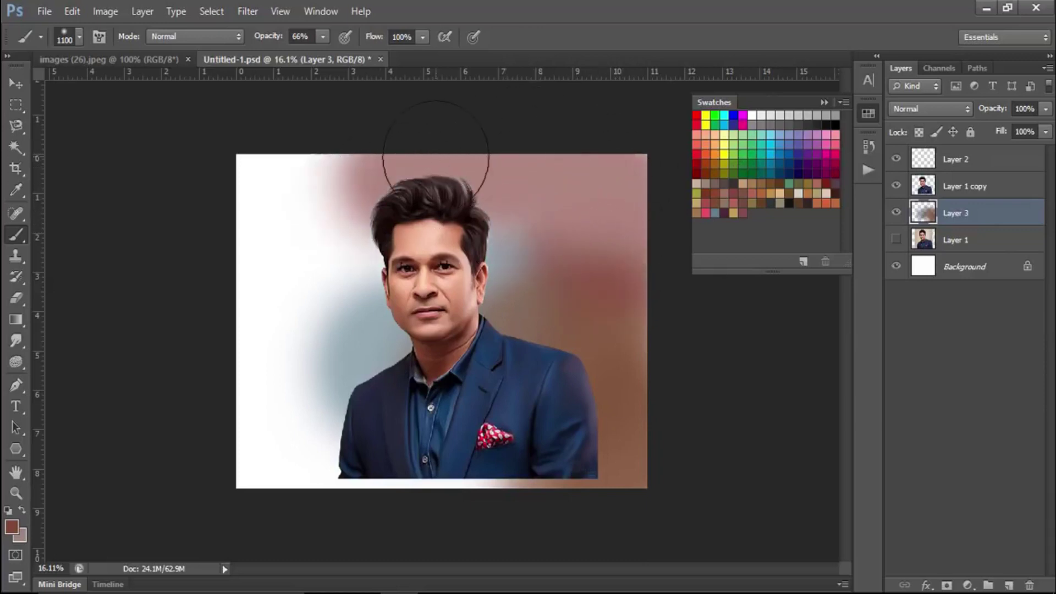
# Step: Add tan, teal-green, olive, reddish-brown and pink patches across the left and lower background
pyautogui.click(744, 182)
pyautogui.moveTo(318, 354)
pyautogui.mouseDown()
pyautogui.moveTo(378, 318)
pyautogui.moveTo(330, 272)
pyautogui.moveTo(366, 390)
pyautogui.mouseUp()
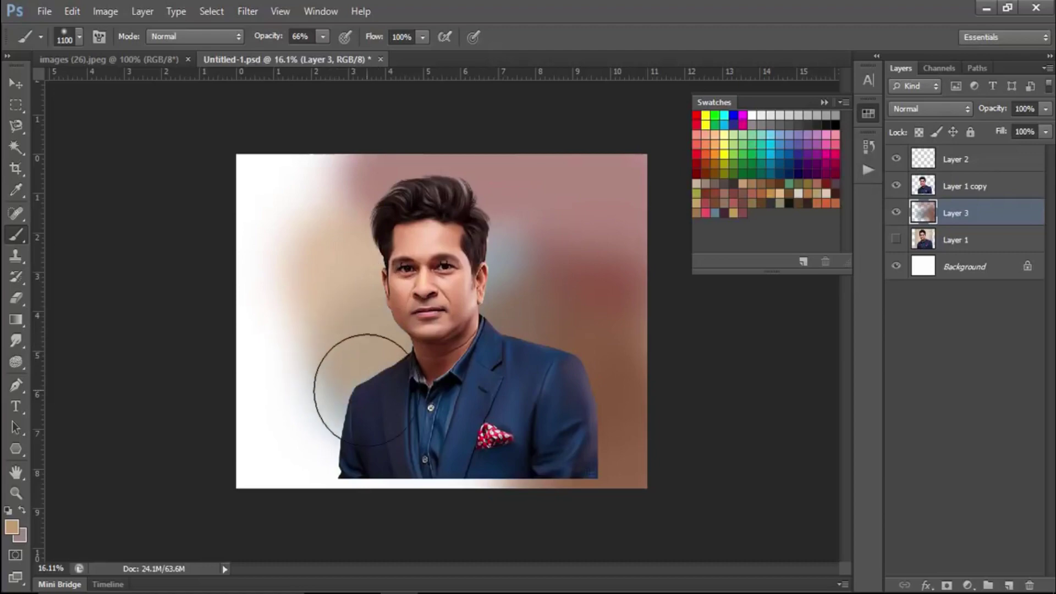
pyautogui.click(794, 180)
pyautogui.moveTo(484, 341)
pyautogui.mouseDown()
pyautogui.moveTo(537, 255)
pyautogui.moveTo(461, 307)
pyautogui.moveTo(365, 348)
pyautogui.mouseUp()
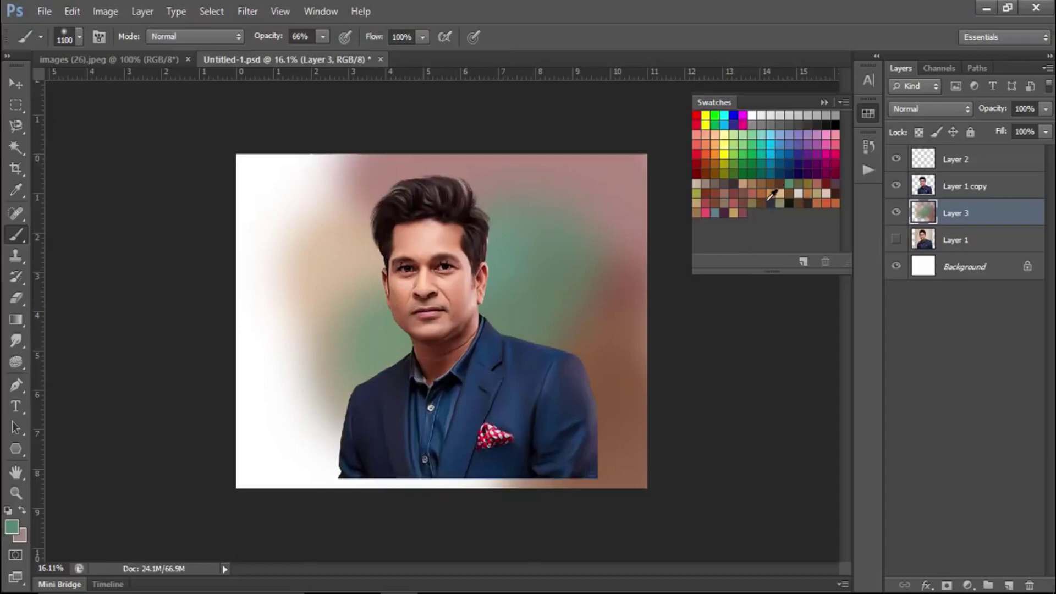
pyautogui.moveTo(286, 220)
pyautogui.mouseDown()
pyautogui.moveTo(264, 247)
pyautogui.moveTo(307, 177)
pyautogui.moveTo(330, 176)
pyautogui.moveTo(218, 363)
pyautogui.moveTo(271, 177)
pyautogui.moveTo(207, 389)
pyautogui.moveTo(248, 413)
pyautogui.mouseUp()
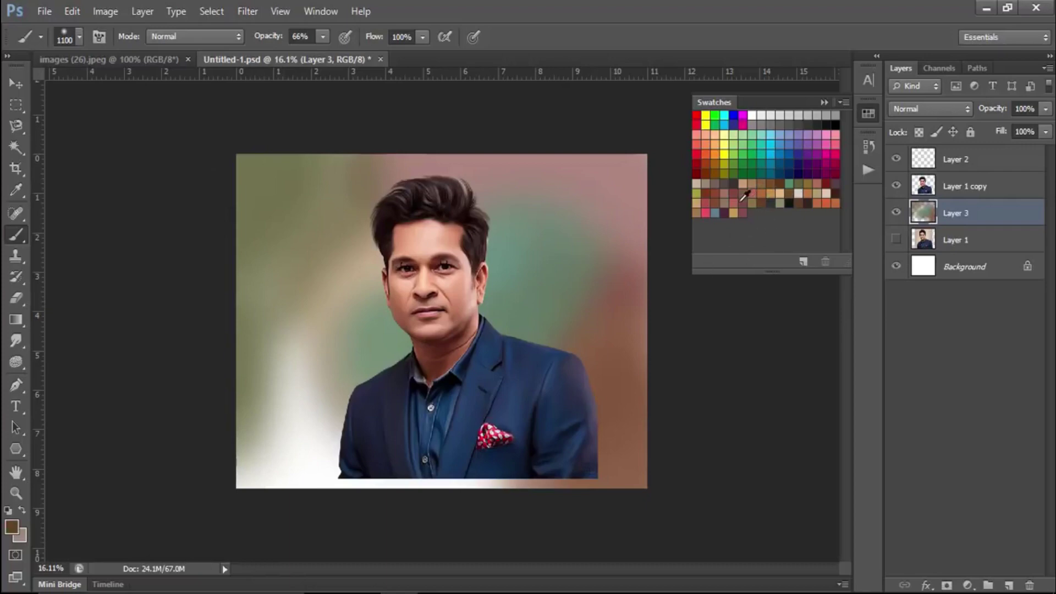
pyautogui.moveTo(286, 385); pyautogui.dragTo(275, 434)
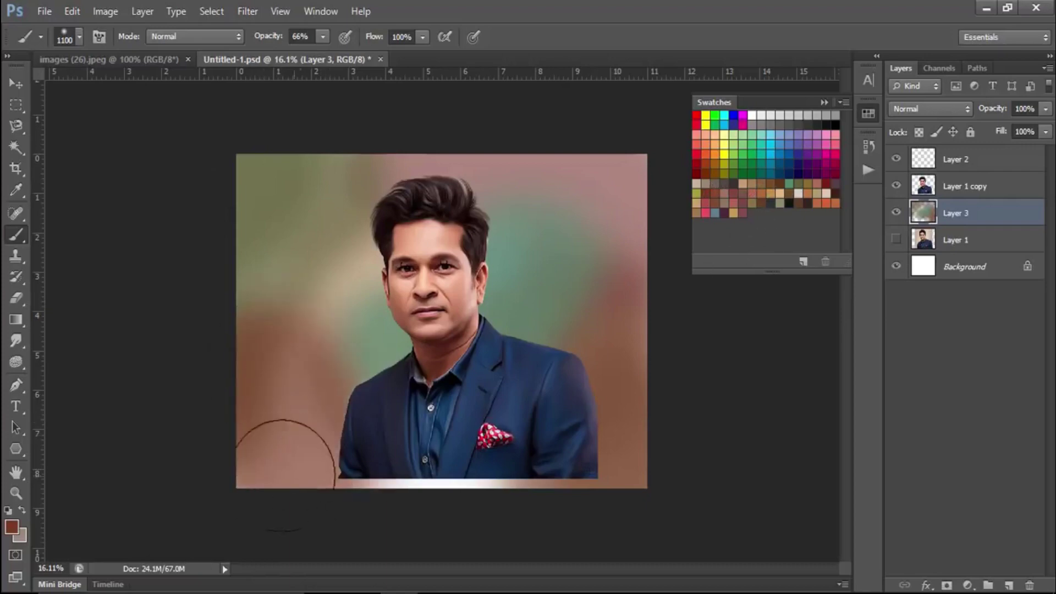
pyautogui.moveTo(331, 484); pyautogui.dragTo(429, 490)
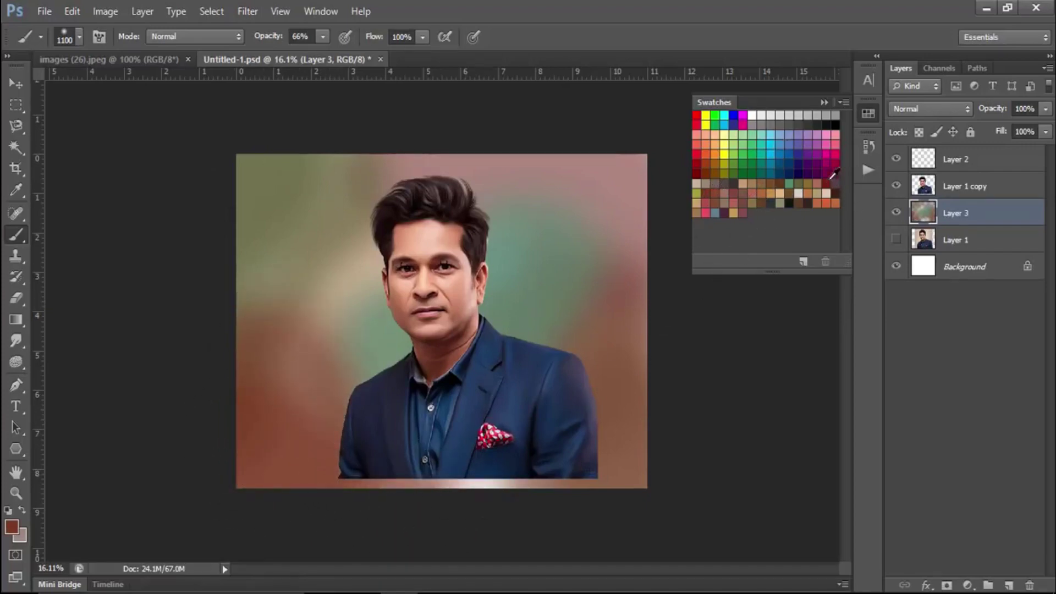
pyautogui.click(708, 210)
pyautogui.moveTo(337, 242); pyautogui.dragTo(318, 342)
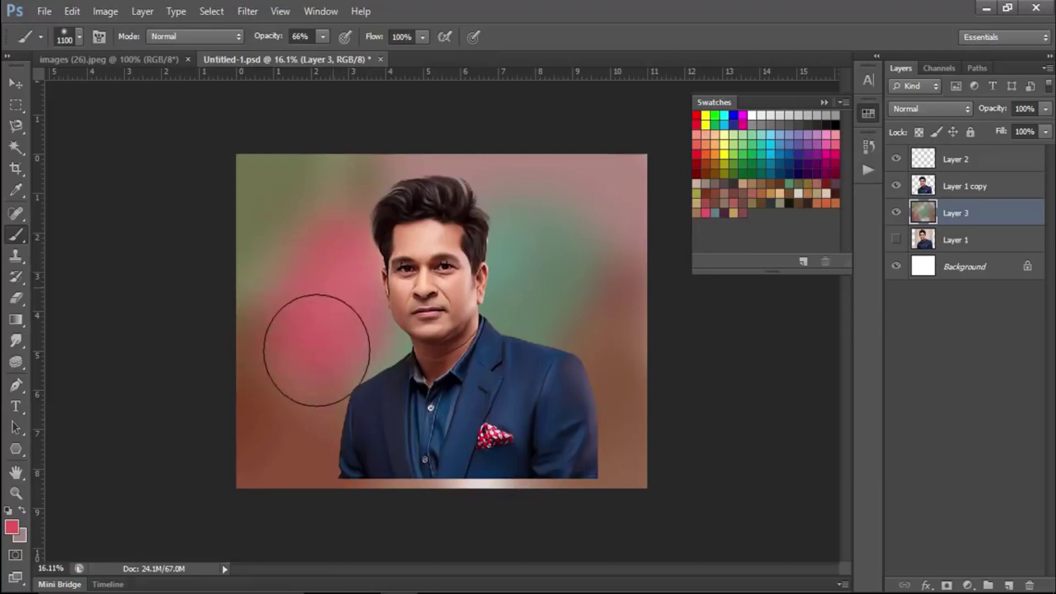
# Step: Select the empty Layer 2 and delete it
pyautogui.scroll(3, 482, 275)
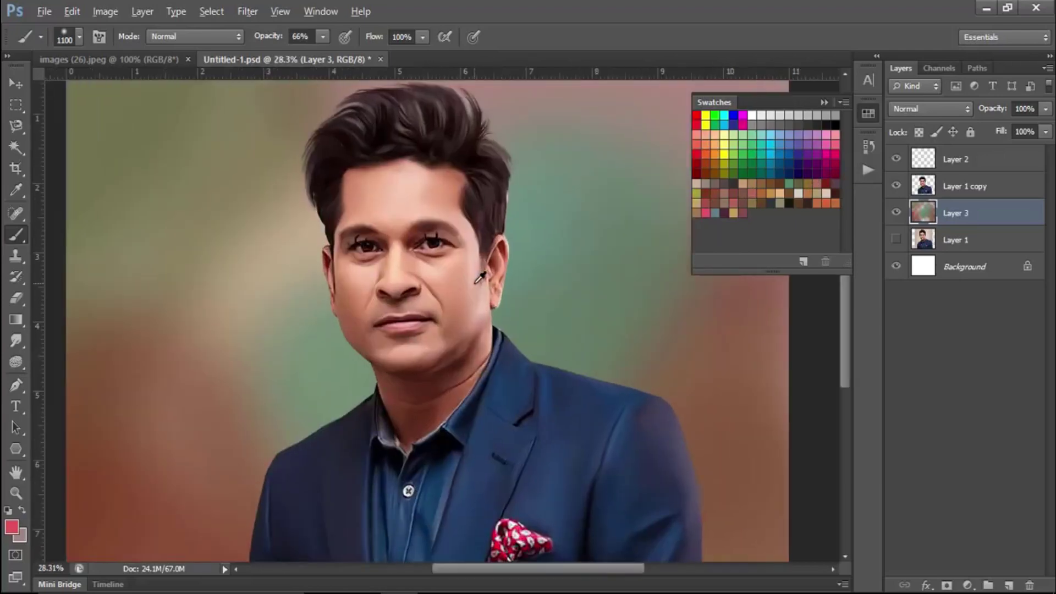
pyautogui.scroll(3, 479, 279)
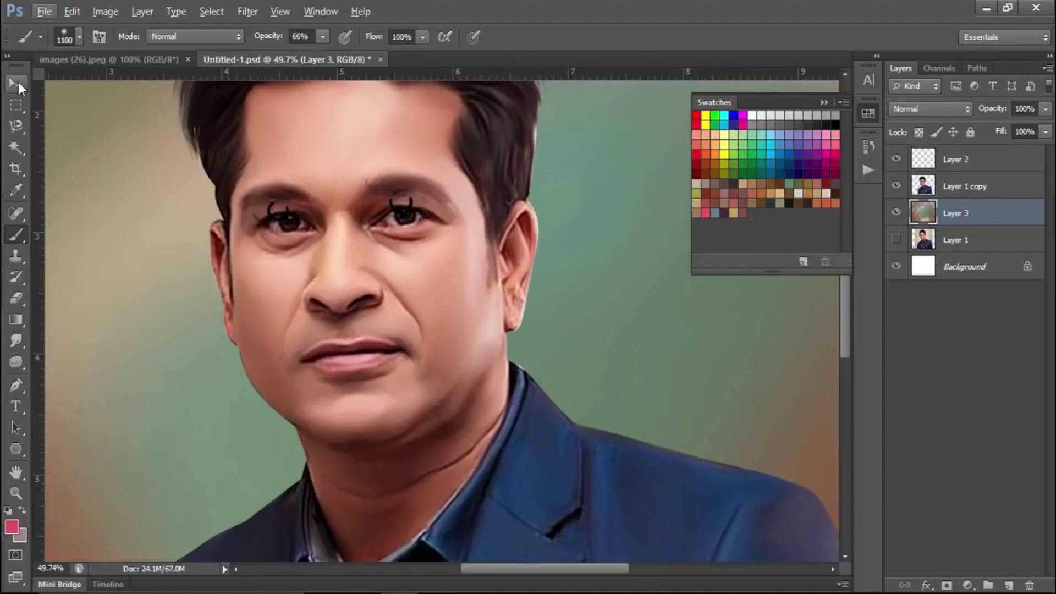
pyautogui.click(17, 83)
pyautogui.click(956, 162)
pyautogui.click(1030, 585)
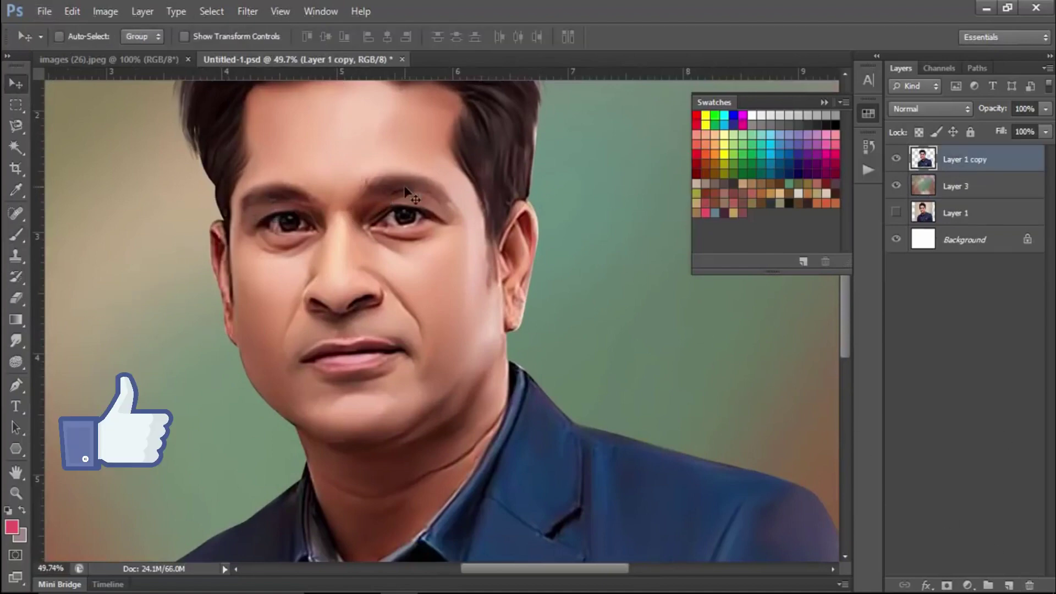
pyautogui.scroll(-6, 316, 252)
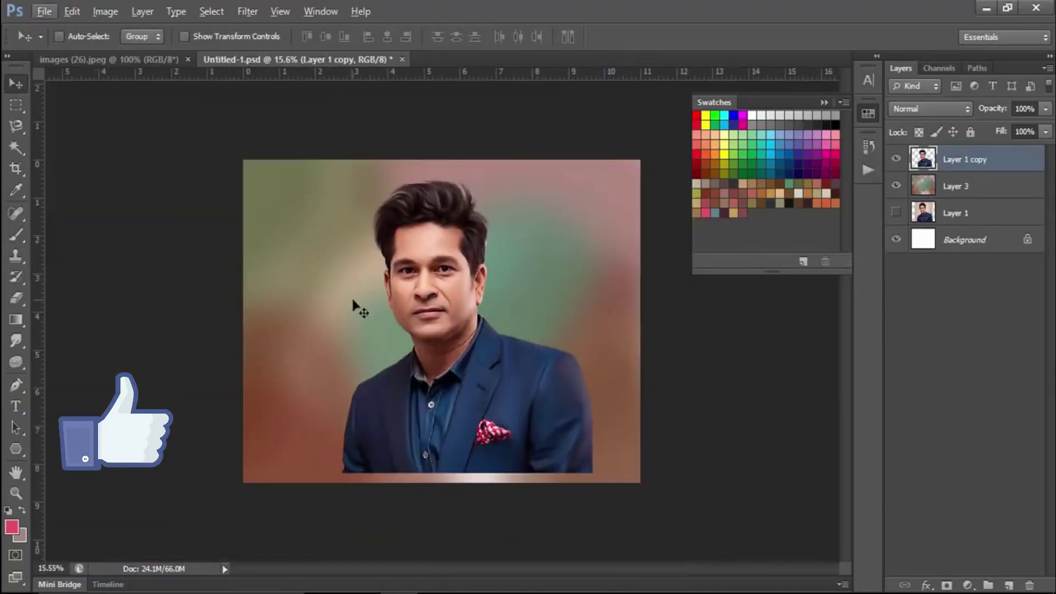
# Step: Brighten the background left of the face with tan paint on Layer 3
pyautogui.click(982, 187)
pyautogui.press('b')
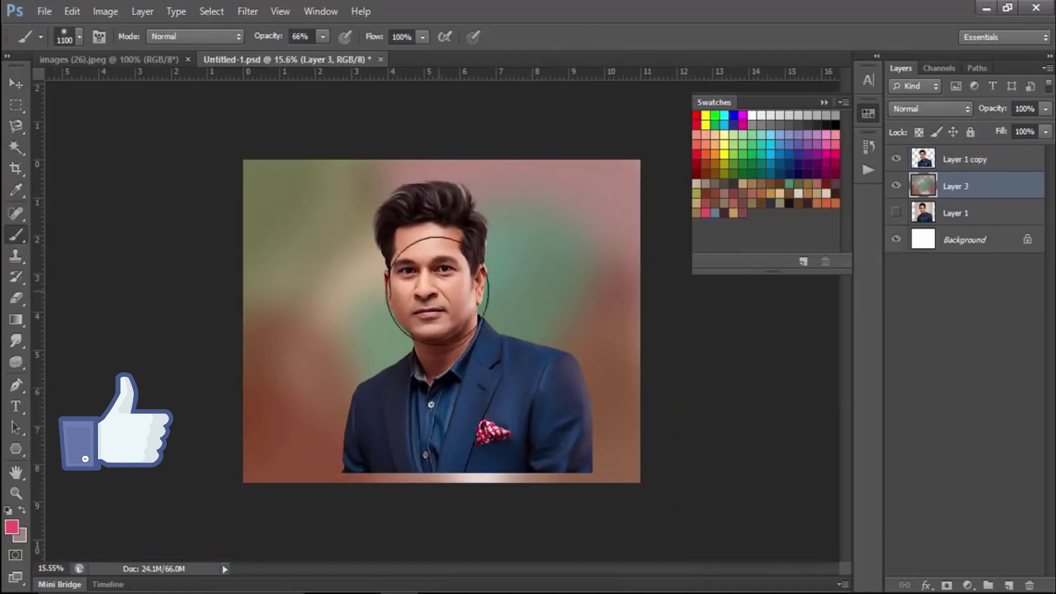
pyautogui.hotkey('alt', ']')
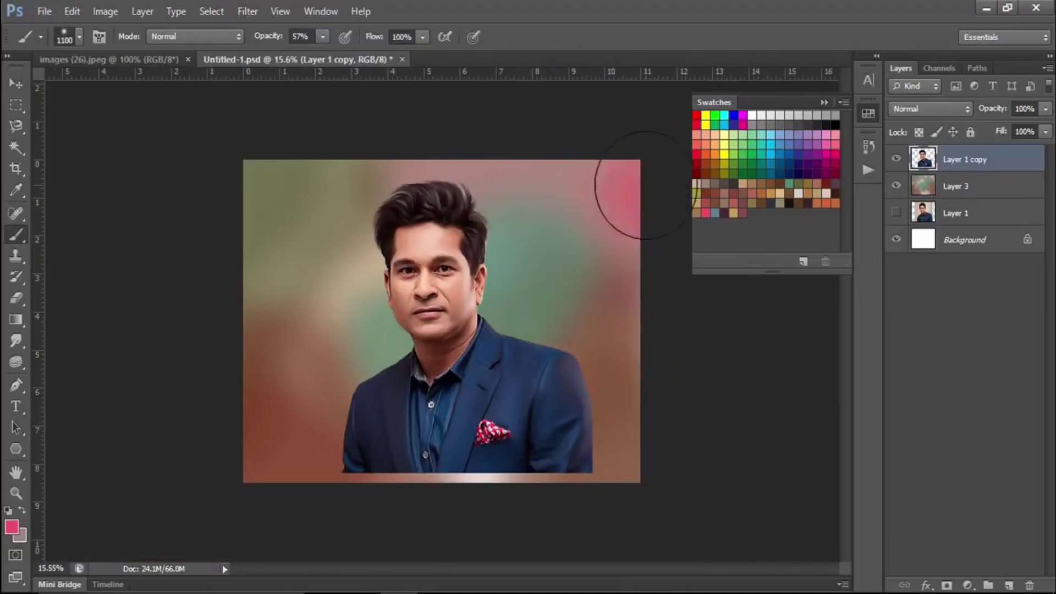
pyautogui.click(823, 190)
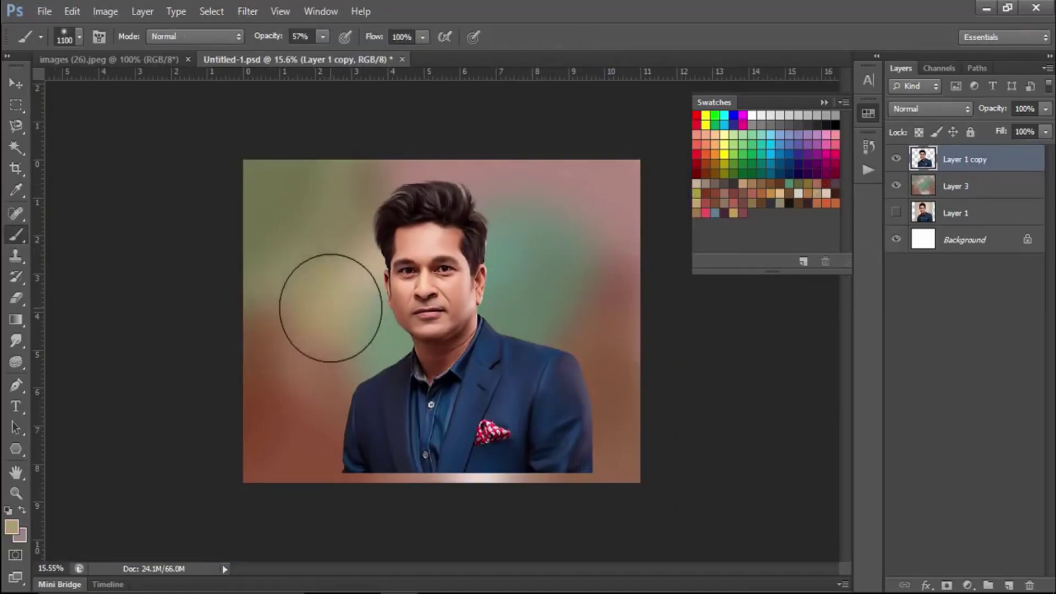
pyautogui.moveTo(341, 231); pyautogui.dragTo(341, 331)
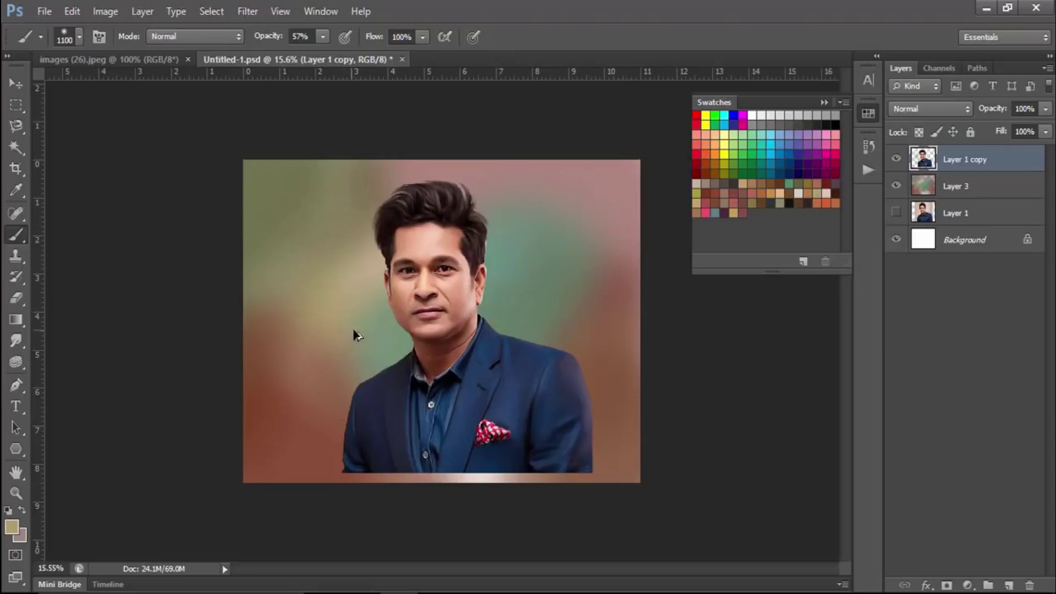
# Step: Add a new empty layer, drag the leftover Layer 2 to the trash, and select Layer 1
pyautogui.hotkey('ctrl', 'shift', 'alt', 'n')
pyautogui.click(912, 217)
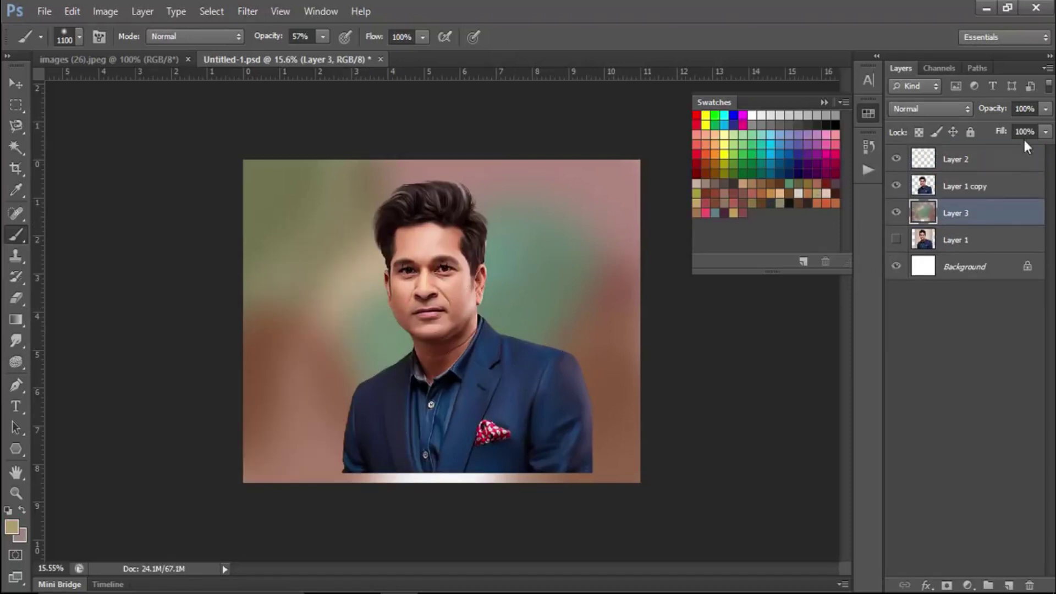
pyautogui.moveTo(978, 164); pyautogui.dragTo(1030, 586)
pyautogui.click(967, 189)
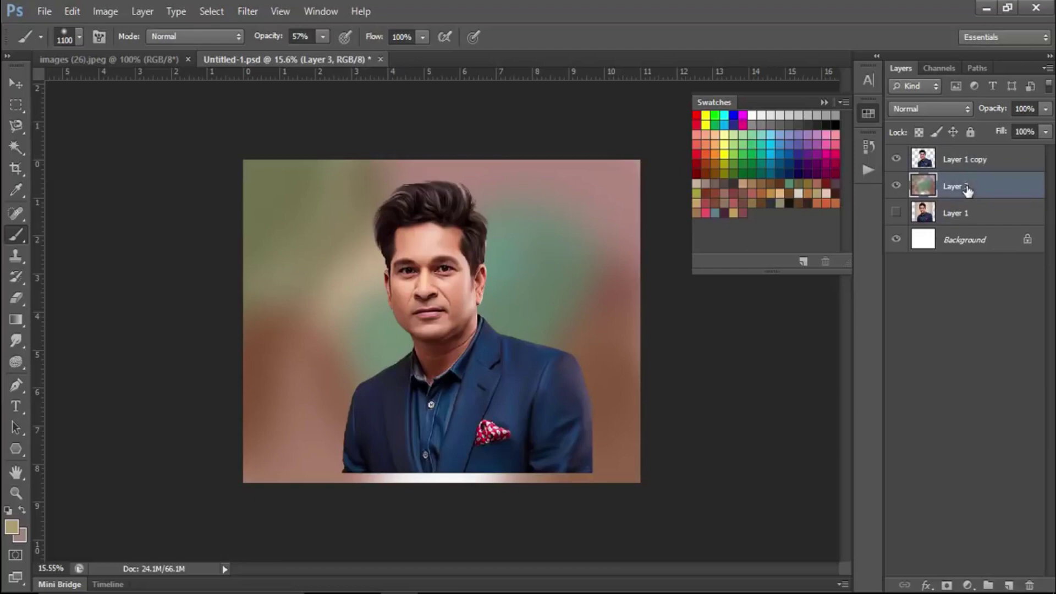
pyautogui.click(986, 226)
# Step: Add a new Layer 4 above Layer 1 and fill it with gray
pyautogui.click(1009, 585)
pyautogui.click(74, 13)
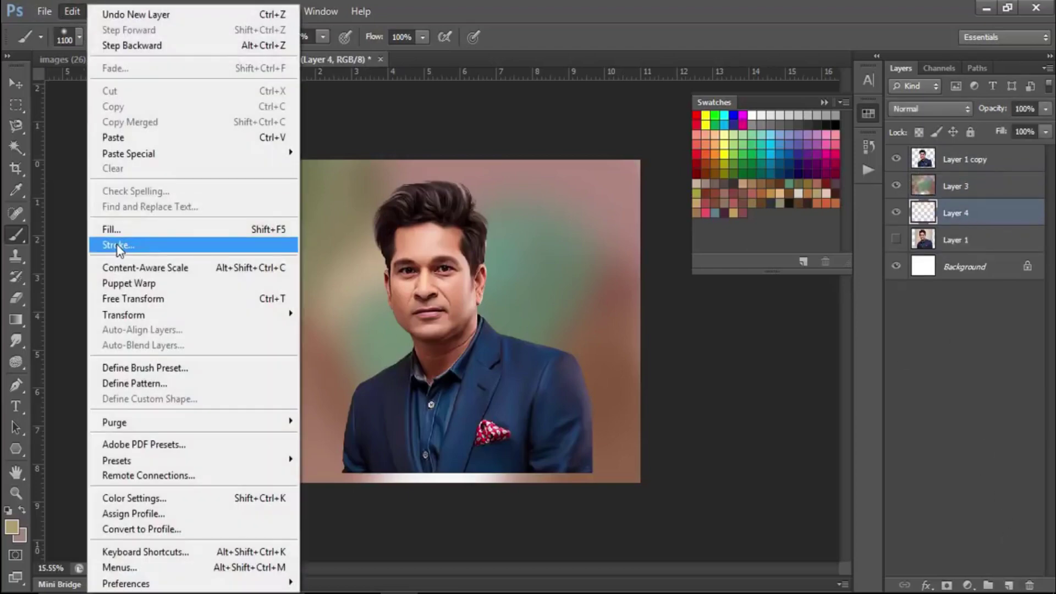
pyautogui.click(117, 228)
pyautogui.click(615, 166)
# Step: Add a layer mask to Layer 1 copy and paint black to fade the suit's bottom
pyautogui.click(989, 188)
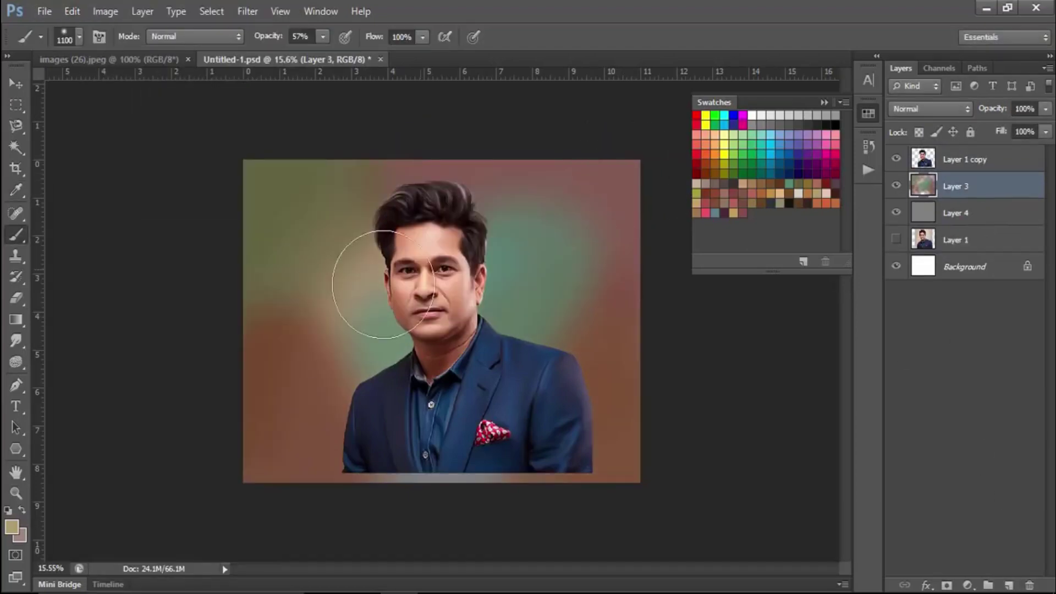
pyautogui.click(983, 165)
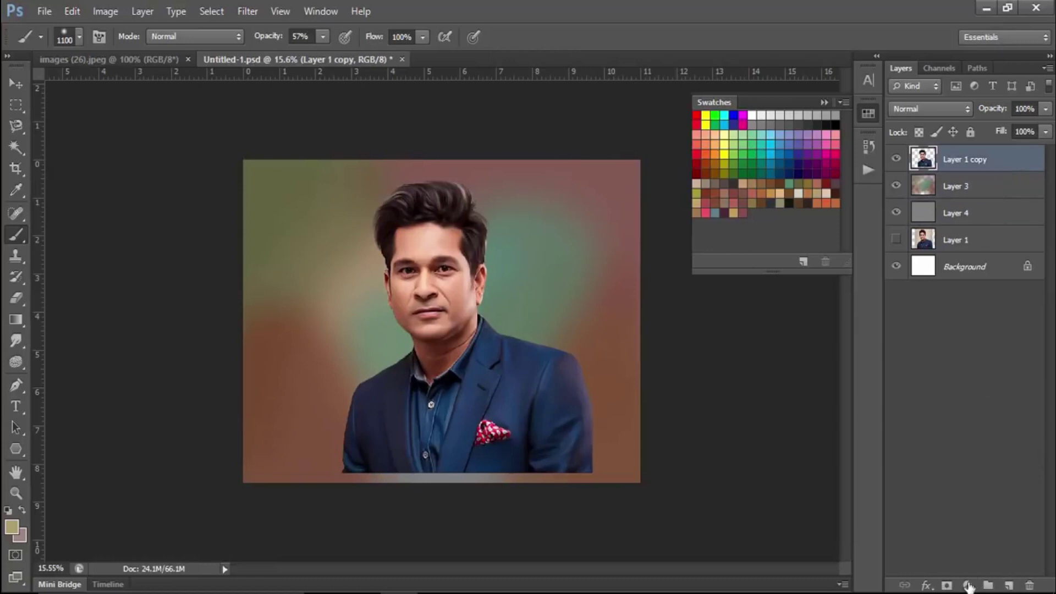
pyautogui.click(947, 585)
pyautogui.press('x')
pyautogui.press('0')
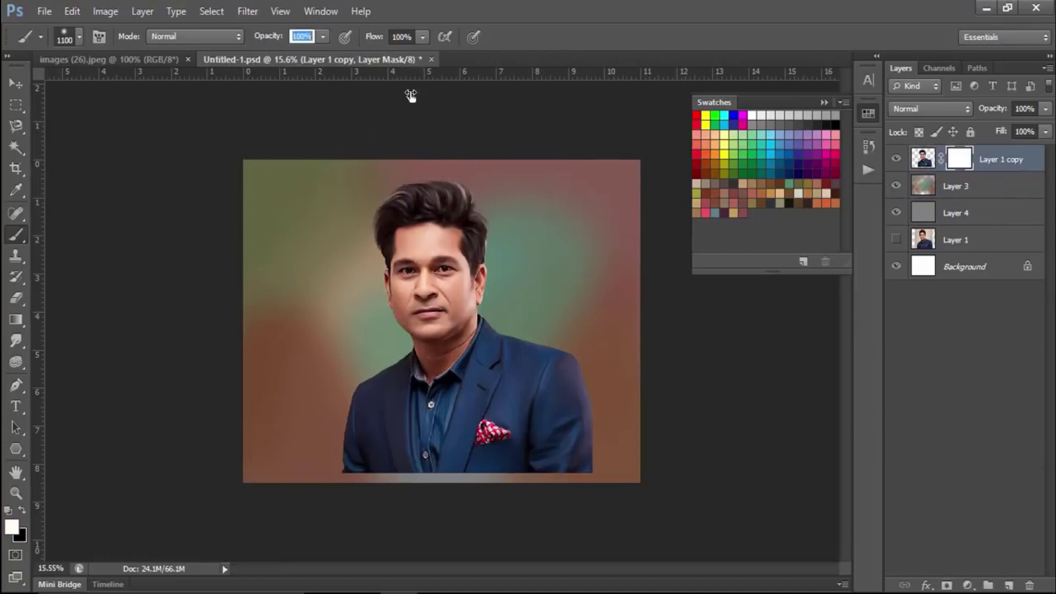
pyautogui.moveTo(644, 480)
pyautogui.mouseDown()
pyautogui.moveTo(606, 503)
pyautogui.moveTo(424, 535)
pyautogui.moveTo(318, 514)
pyautogui.moveTo(414, 517)
pyautogui.moveTo(618, 452)
pyautogui.mouseUp()
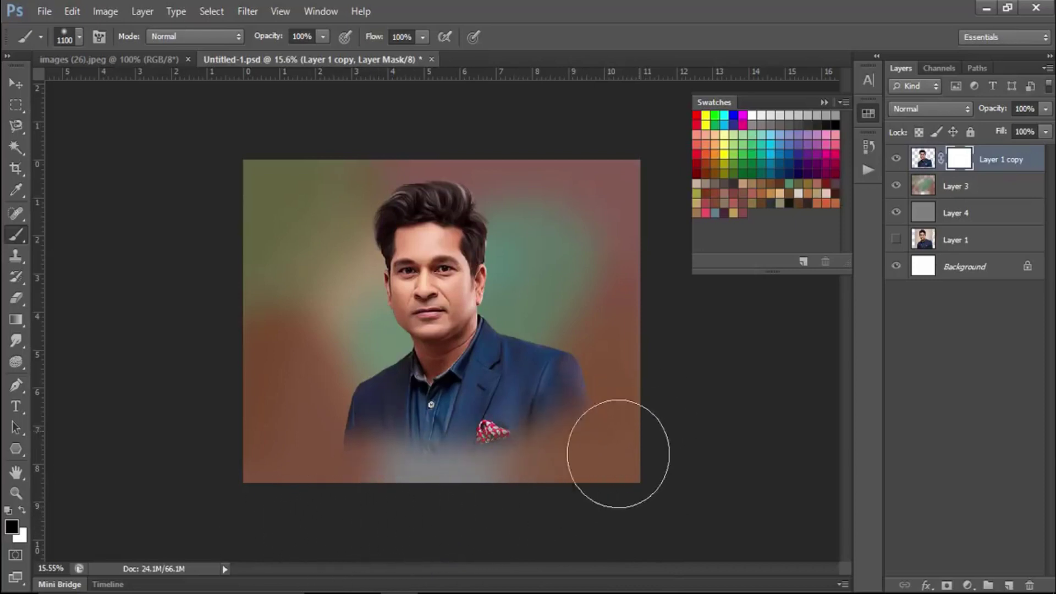
pyautogui.press(']')
pyautogui.press(']')
pyautogui.press(']')
pyautogui.press(']')
pyautogui.press(']')
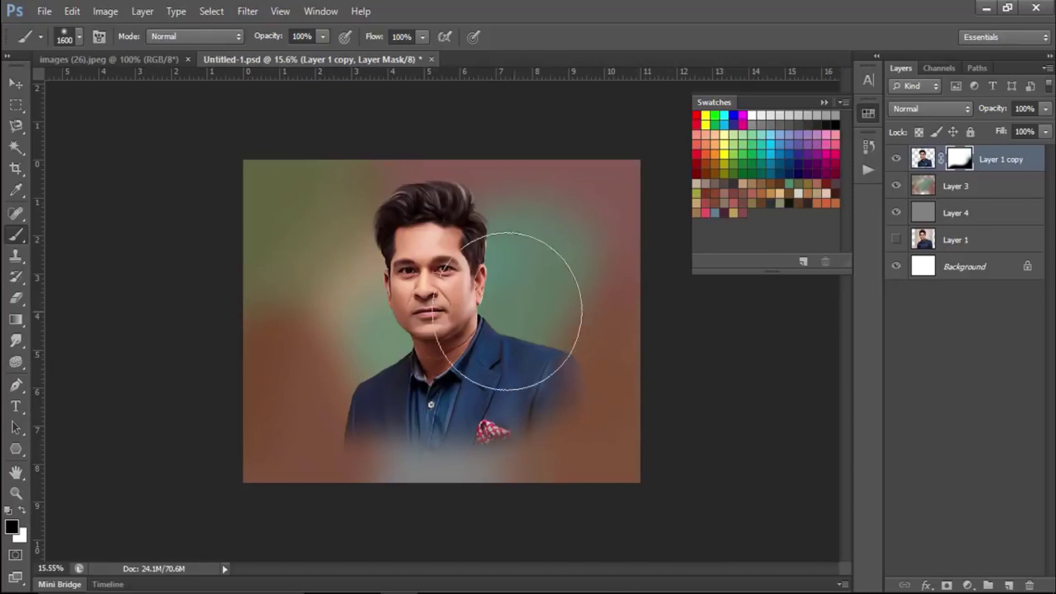
# Step: Fade the suit's right edge on the mask, then try dark brown beside the shoulder on Layer 3
pyautogui.moveTo(318, 354); pyautogui.dragTo(573, 385)
pyautogui.click(934, 196)
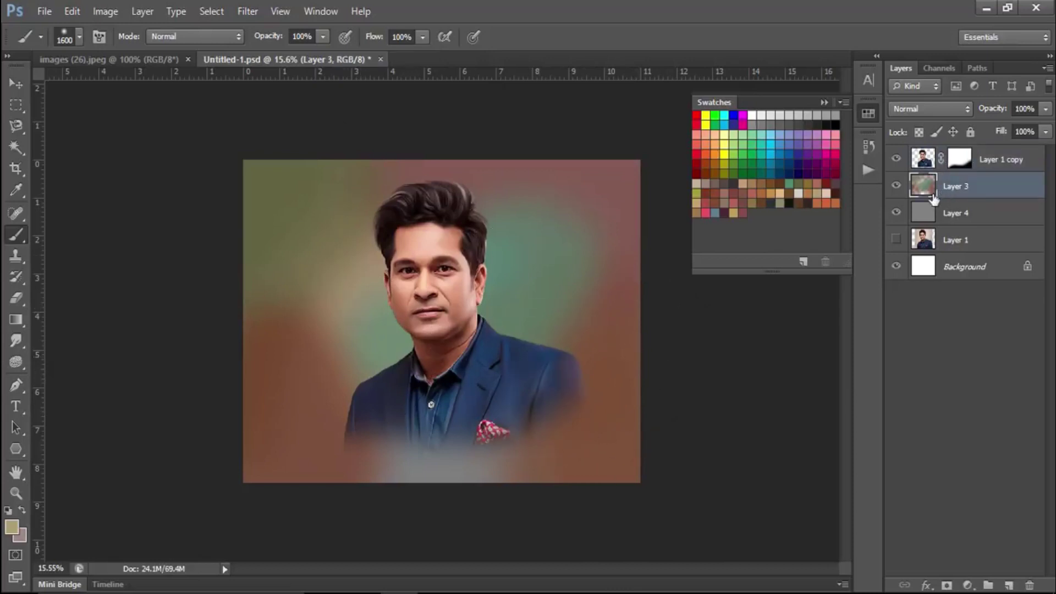
pyautogui.click(816, 196)
pyautogui.moveTo(473, 333); pyautogui.dragTo(556, 374)
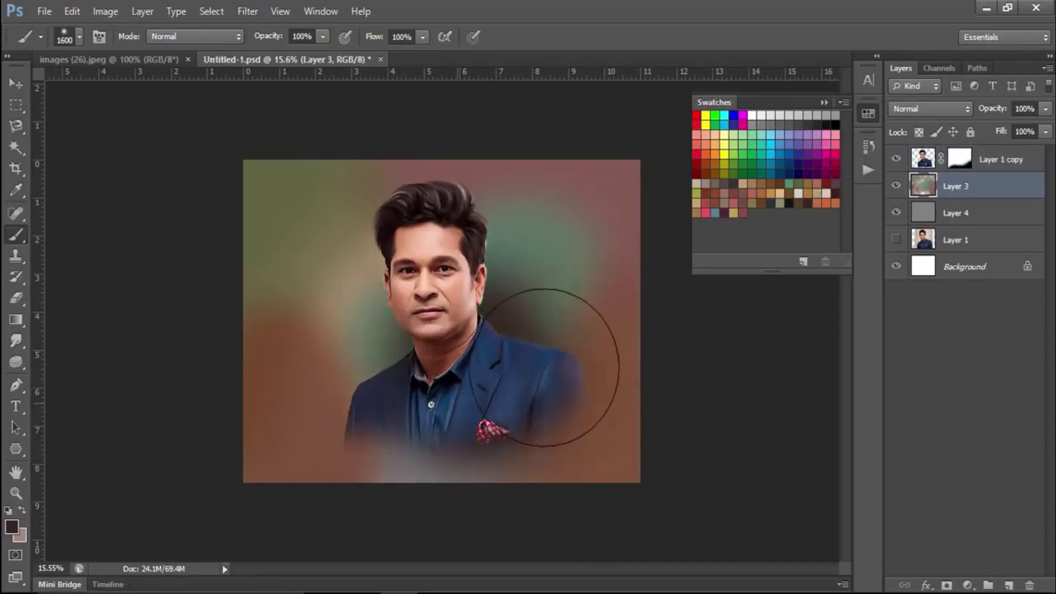
# Step: Undo the trial dark-brown strokes beside the shoulder and behind the head
pyautogui.hotkey('ctrl', 'z')
pyautogui.click(484, 330)
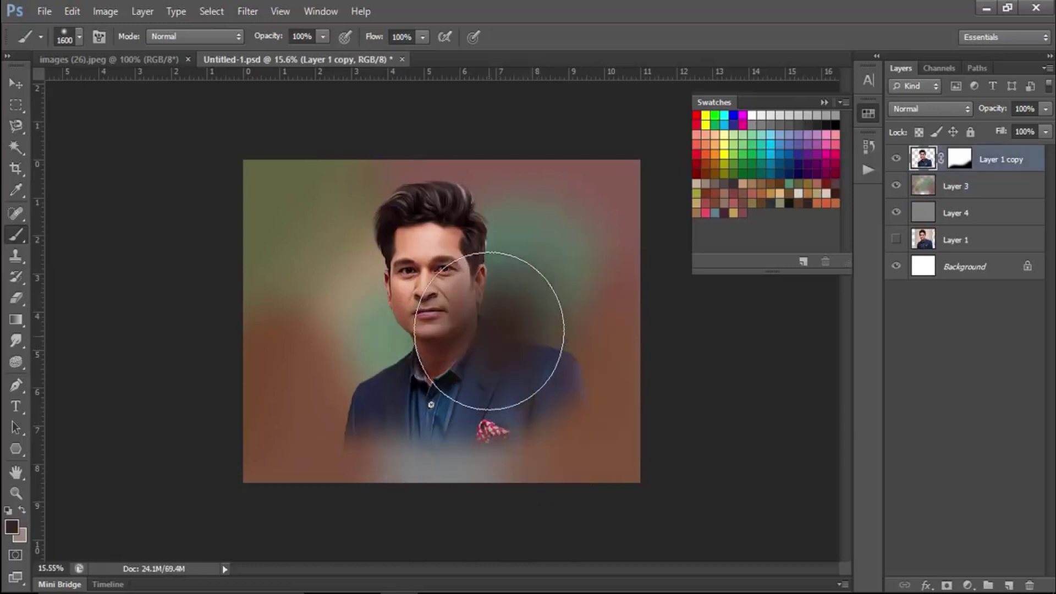
pyautogui.hotkey('ctrl', 'z')
pyautogui.moveTo(469, 344)
pyautogui.mouseDown()
pyautogui.moveTo(510, 306)
pyautogui.moveTo(505, 282)
pyautogui.moveTo(618, 273)
pyautogui.moveTo(457, 366)
pyautogui.mouseUp()
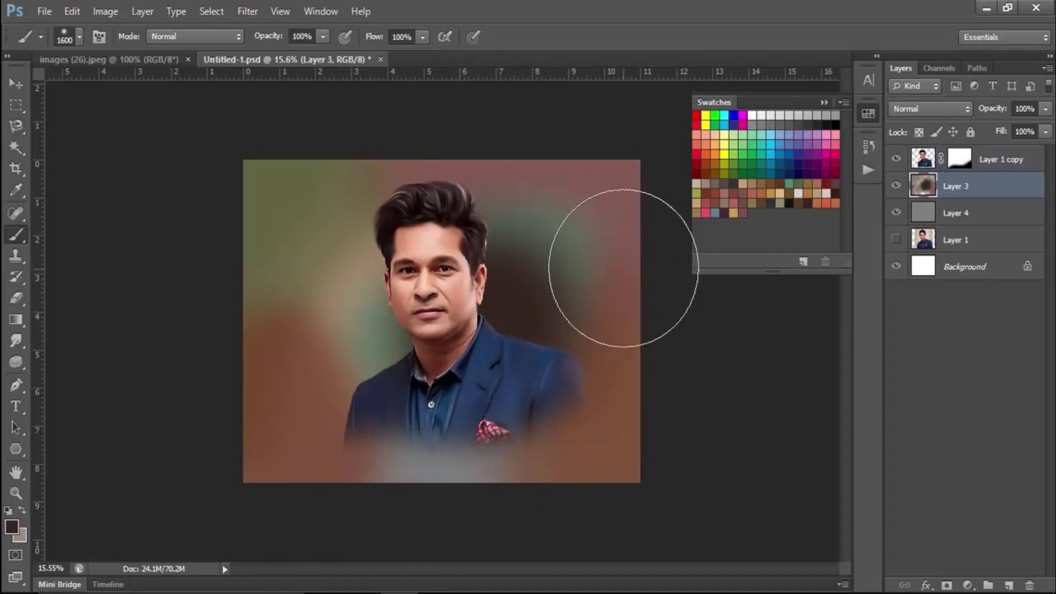
pyautogui.hotkey('ctrl', 'z')
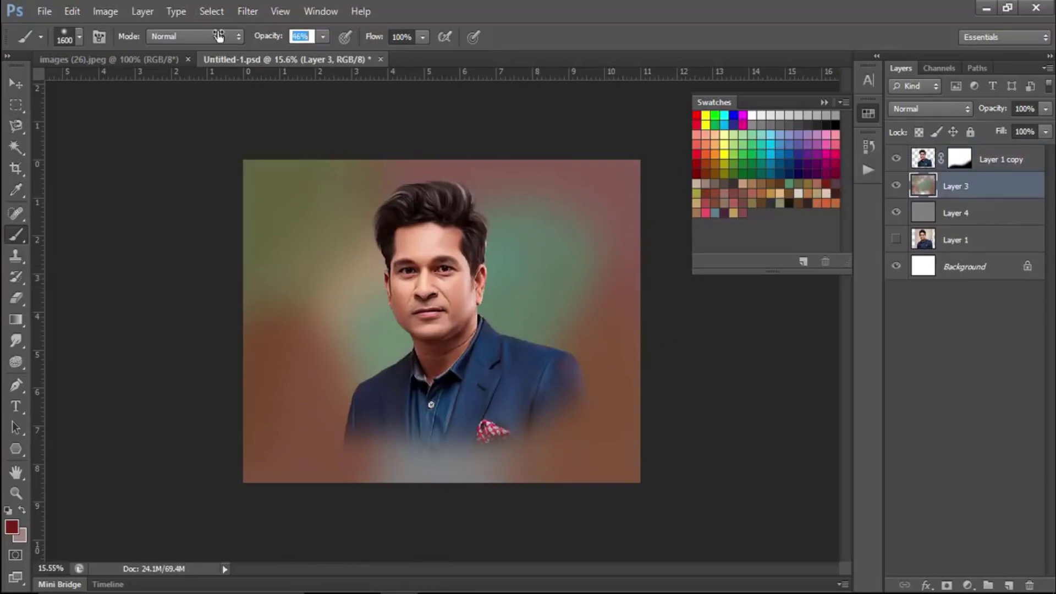
# Step: Set brush opacity to 54% and paint muted and dark brown around the face
pyautogui.write('54')
pyautogui.moveTo(507, 323)
pyautogui.mouseDown()
pyautogui.moveTo(486, 349)
pyautogui.moveTo(506, 319)
pyautogui.mouseUp()
pyautogui.click(811, 199)
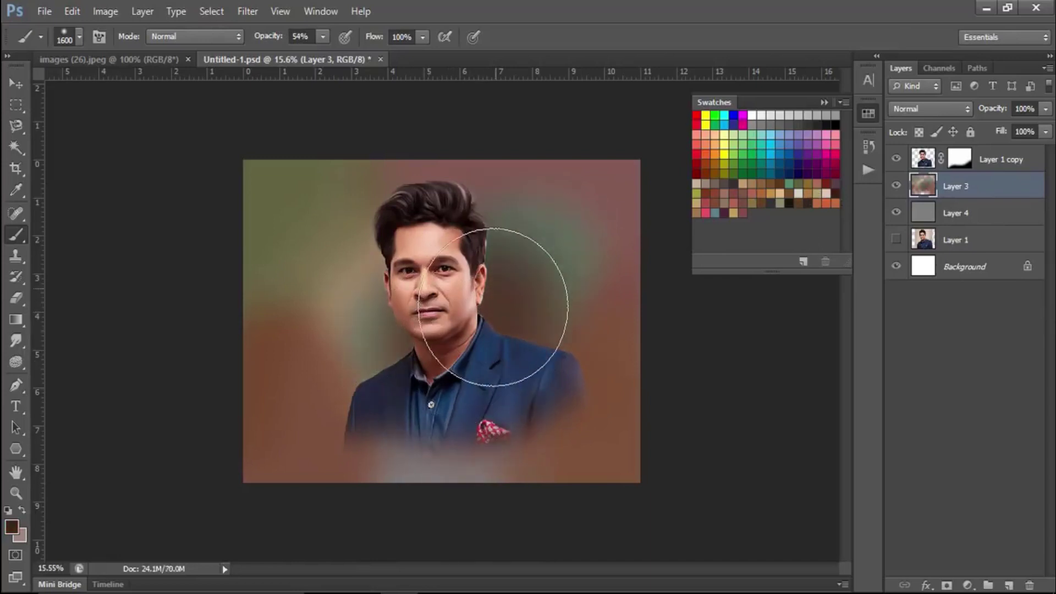
pyautogui.hotkey('ctrl', 'z')
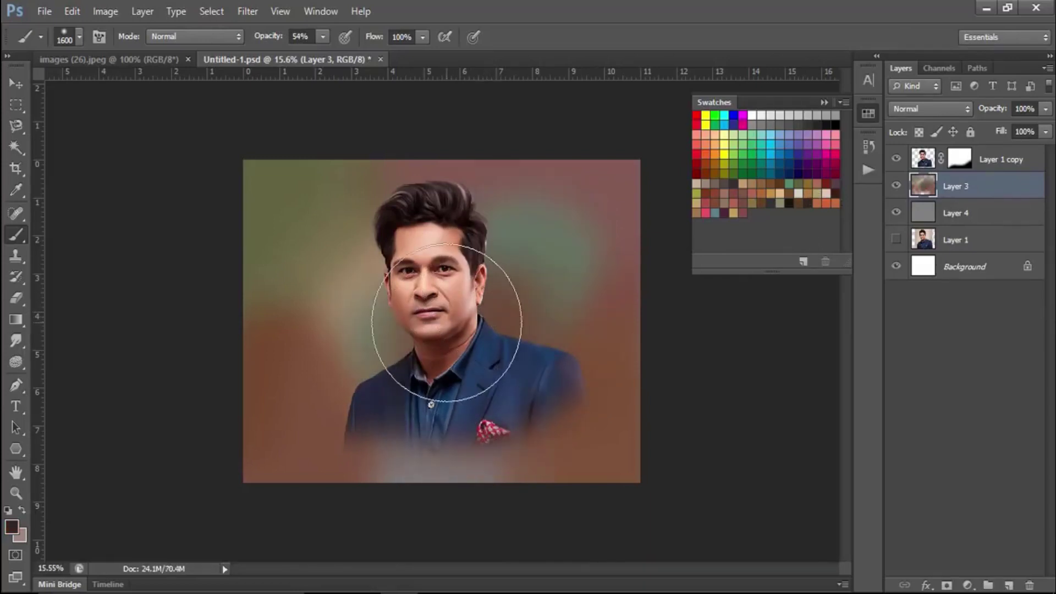
pyautogui.moveTo(390, 335); pyautogui.dragTo(424, 366)
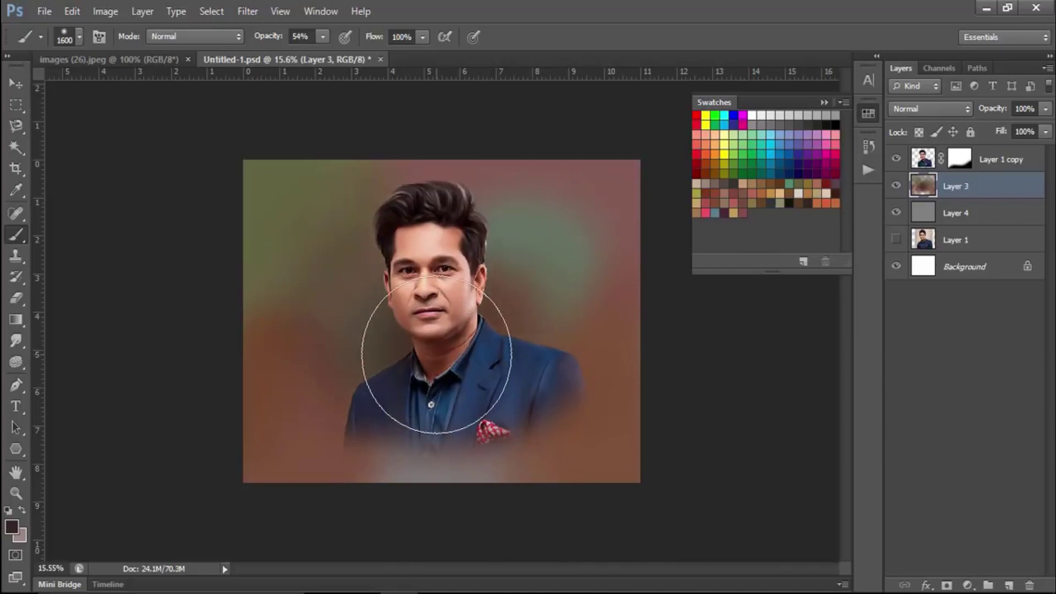
# Step: Paint a tan glow right of the face, dark brown lower-left, and purple upper-right
pyautogui.click(781, 193)
pyautogui.moveTo(537, 259)
pyautogui.mouseDown()
pyautogui.moveTo(501, 264)
pyautogui.moveTo(533, 272)
pyautogui.moveTo(604, 192)
pyautogui.moveTo(589, 283)
pyautogui.moveTo(484, 188)
pyautogui.mouseUp()
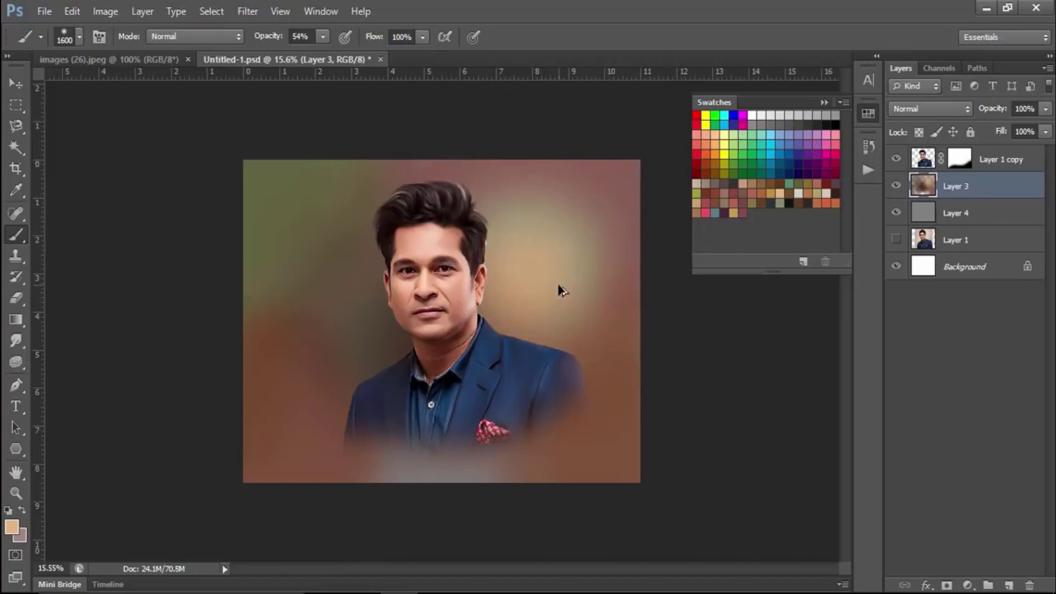
pyautogui.moveTo(560, 289)
pyautogui.mouseDown()
pyautogui.moveTo(589, 189)
pyautogui.moveTo(561, 271)
pyautogui.moveTo(578, 258)
pyautogui.mouseUp()
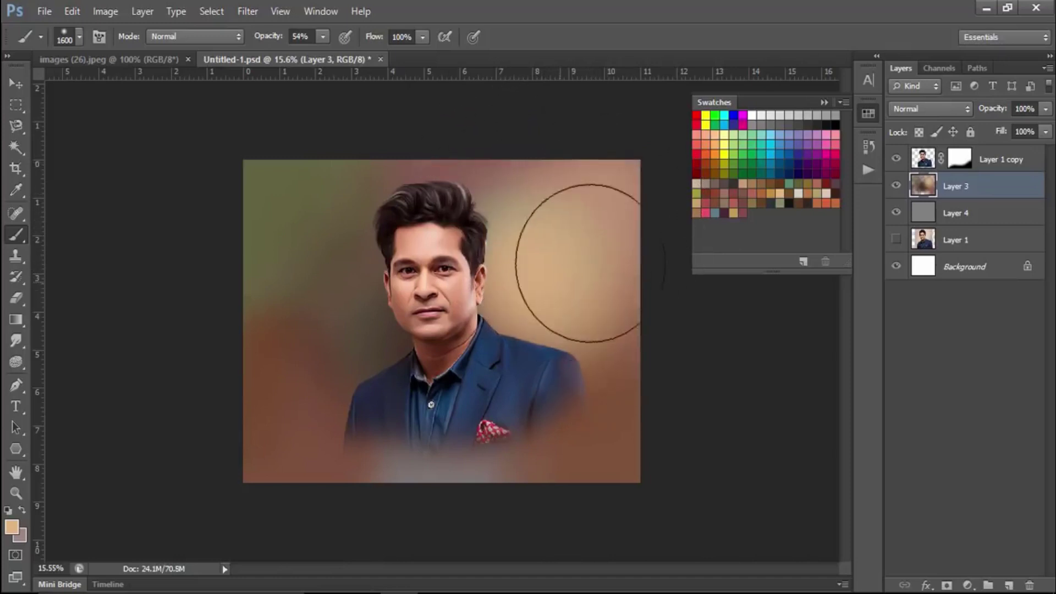
pyautogui.click(776, 195)
pyautogui.moveTo(389, 377)
pyautogui.mouseDown()
pyautogui.moveTo(236, 330)
pyautogui.moveTo(274, 440)
pyautogui.mouseUp()
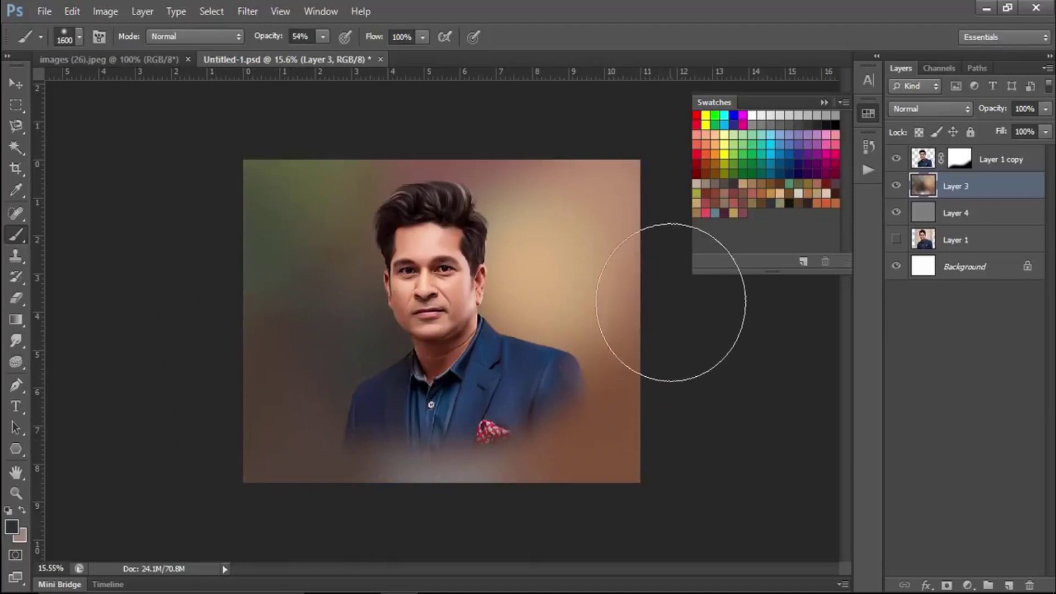
pyautogui.click(827, 139)
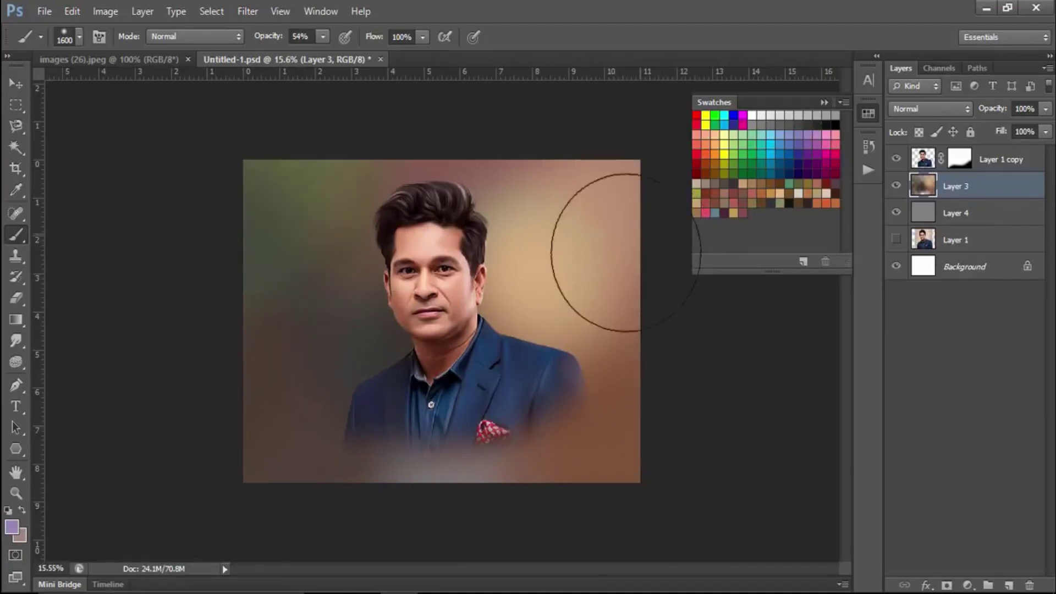
pyautogui.moveTo(601, 248)
pyautogui.mouseDown()
pyautogui.moveTo(556, 299)
pyautogui.moveTo(531, 306)
pyautogui.moveTo(565, 356)
pyautogui.moveTo(545, 283)
pyautogui.moveTo(570, 255)
pyautogui.mouseUp()
# Step: Darken the bottom background with dark brown and maroon, adding tan left of the face
pyautogui.click(780, 192)
pyautogui.click(760, 193)
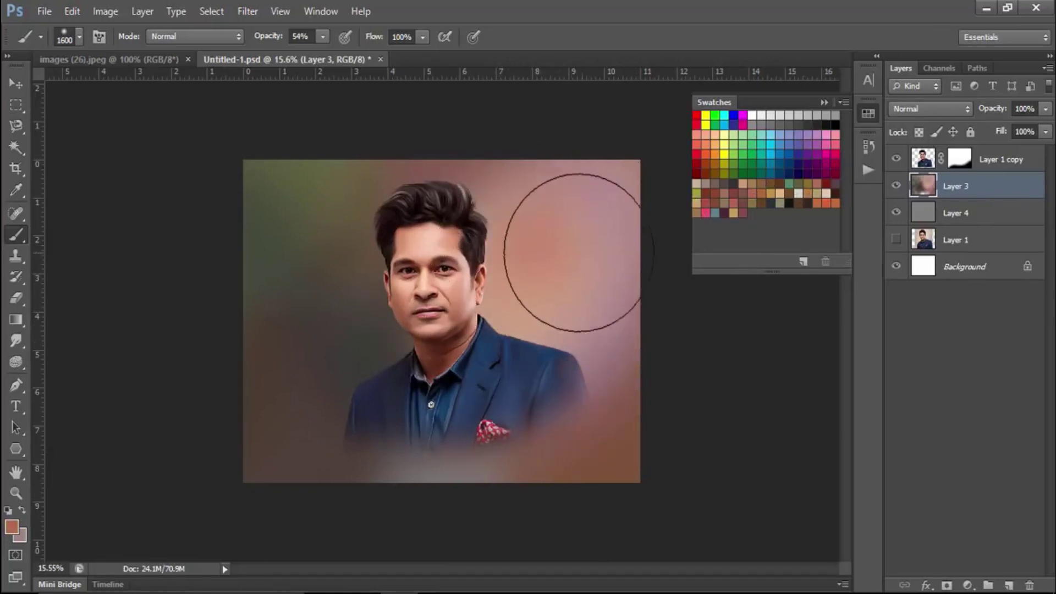
pyautogui.click(781, 192)
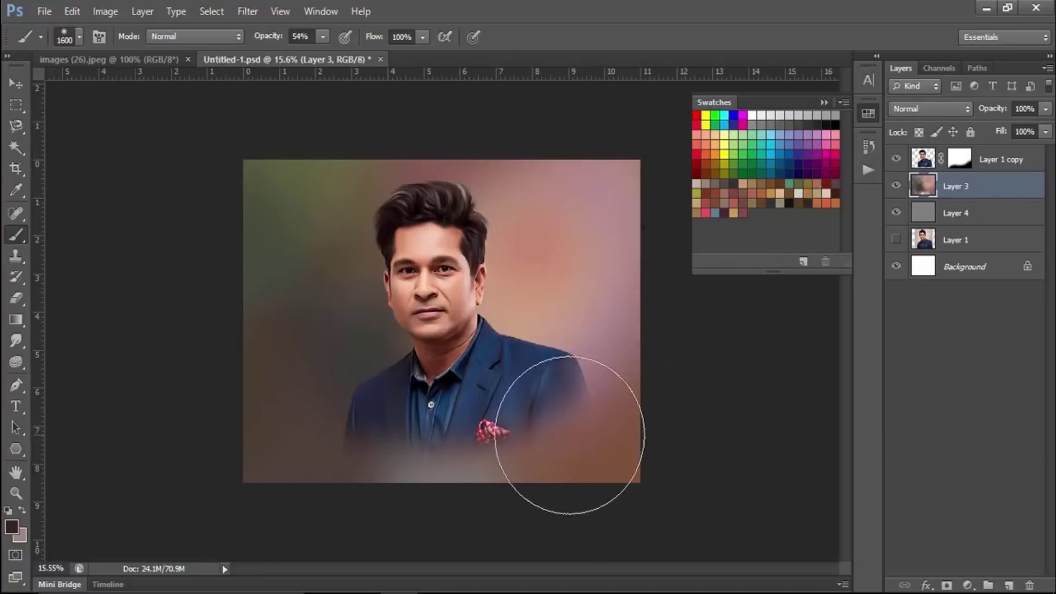
pyautogui.moveTo(566, 418); pyautogui.dragTo(361, 485)
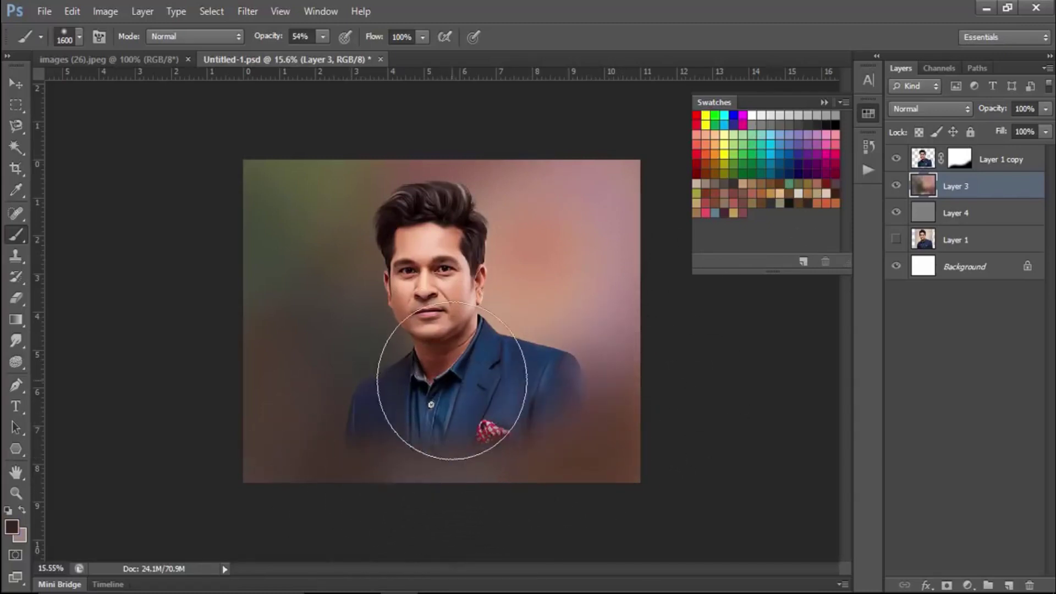
pyautogui.click(775, 193)
pyautogui.moveTo(392, 343); pyautogui.dragTo(443, 377)
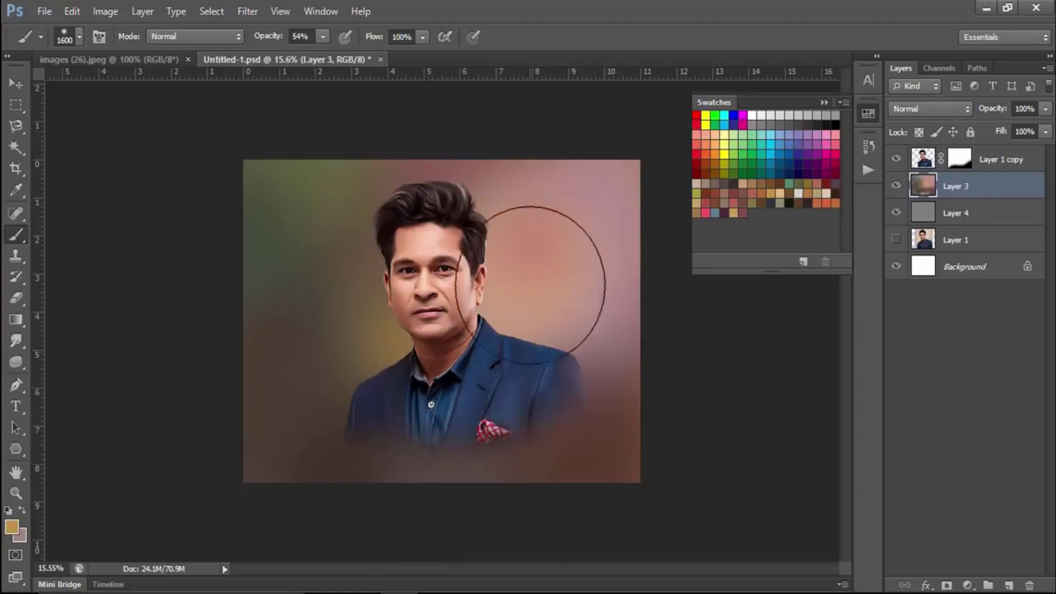
pyautogui.click(731, 209)
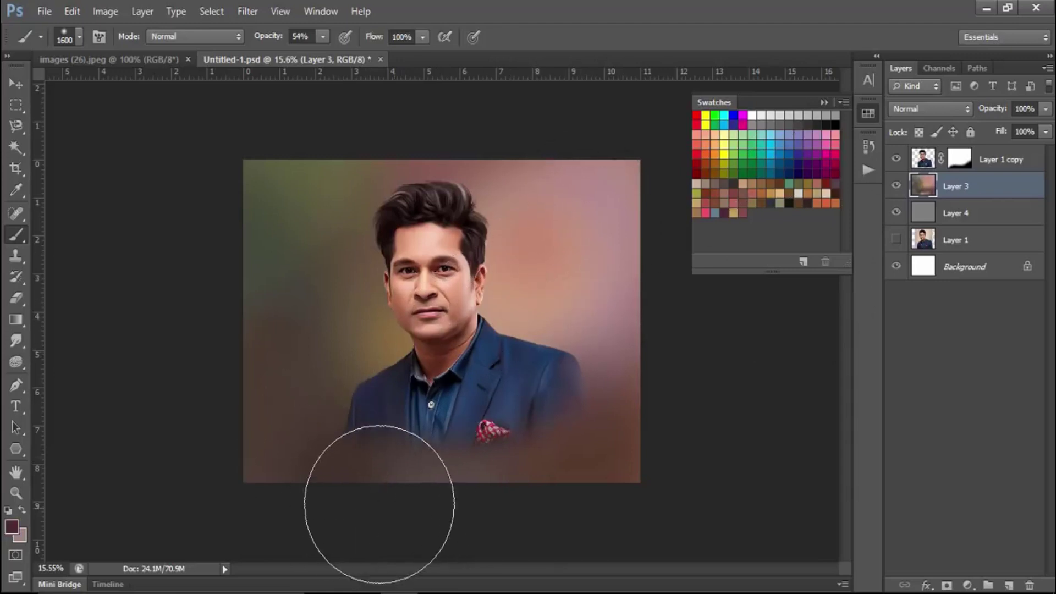
pyautogui.moveTo(378, 495); pyautogui.dragTo(533, 457)
# Step: Paint darker tones over the lower-left background and along the bottom
pyautogui.click(800, 171)
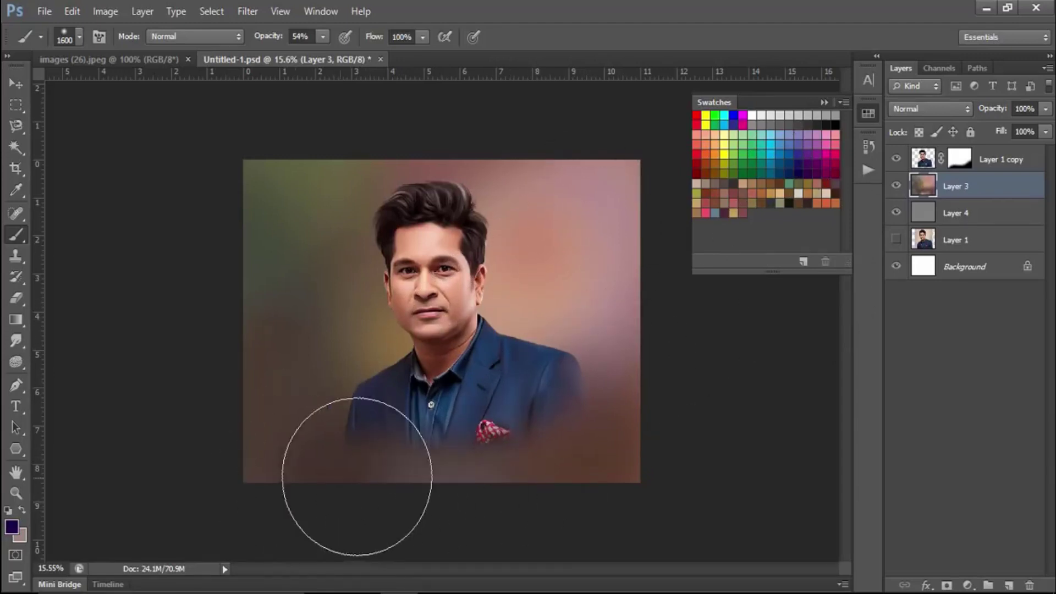
pyautogui.moveTo(354, 461)
pyautogui.mouseDown()
pyautogui.moveTo(455, 460)
pyautogui.moveTo(672, 407)
pyautogui.moveTo(266, 514)
pyautogui.mouseUp()
pyautogui.hotkey('ctrl', 'z')
pyautogui.click(738, 184)
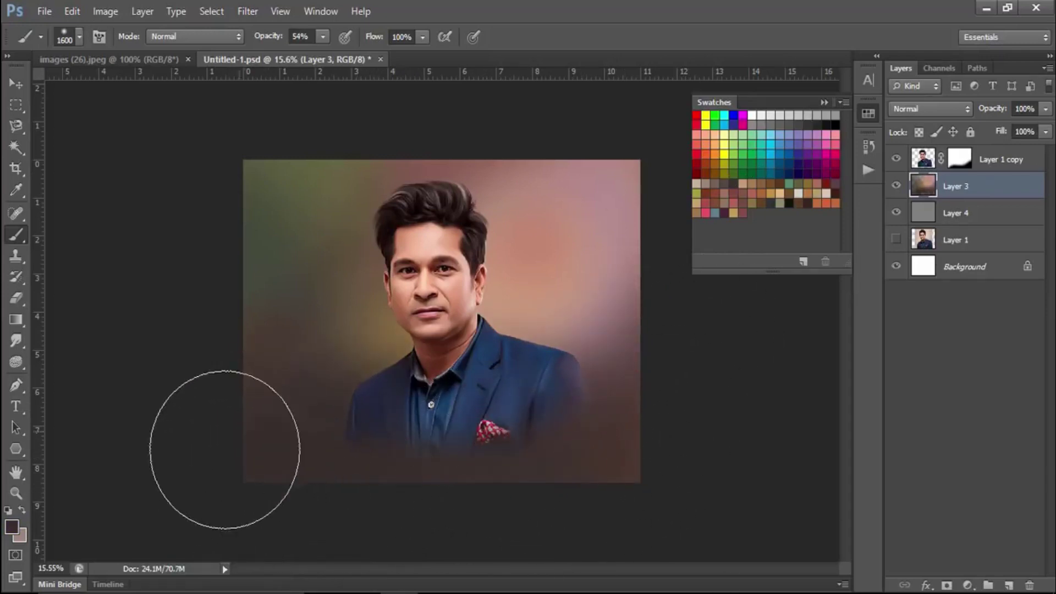
pyautogui.click(803, 193)
pyautogui.moveTo(283, 413); pyautogui.dragTo(163, 283)
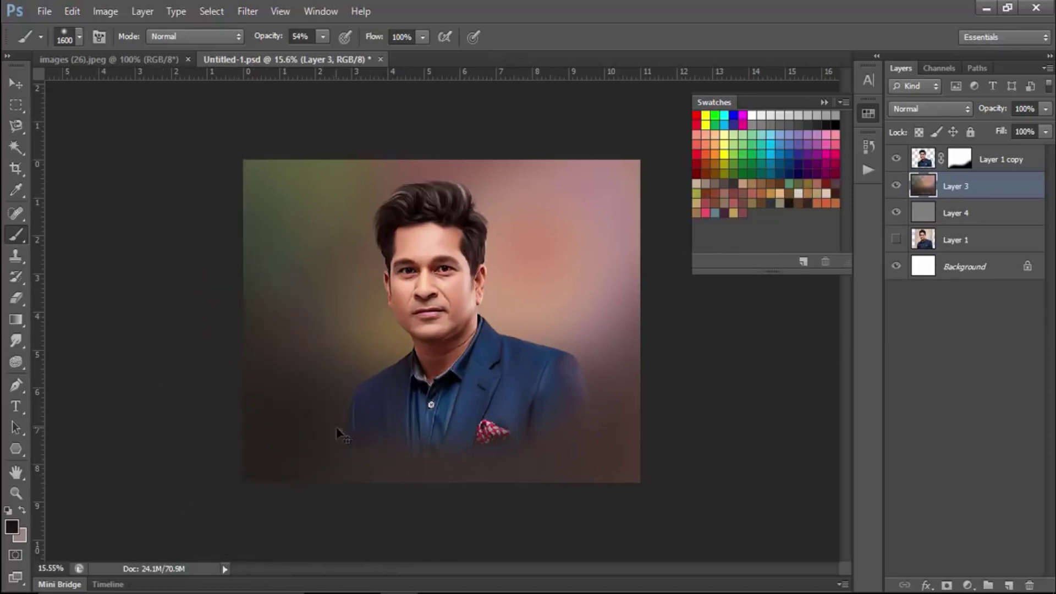
pyautogui.moveTo(212, 491); pyautogui.dragTo(468, 485)
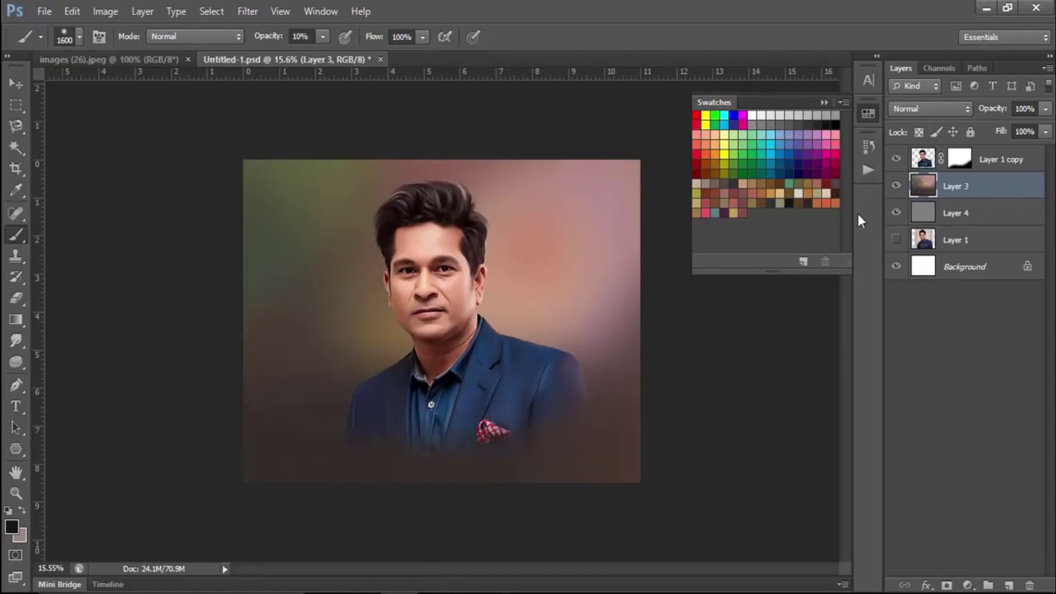
# Step: Merge Layer 3 down into Layer 4 and choose the 296 px soft Smudge preset
pyautogui.hotkey('ctrl', 'e')
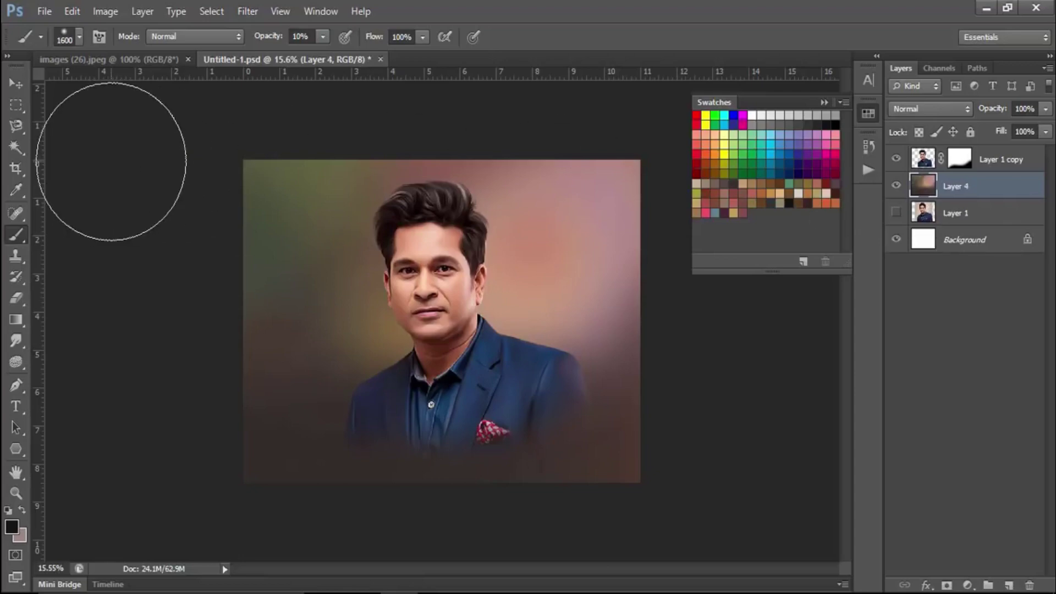
pyautogui.click(16, 341)
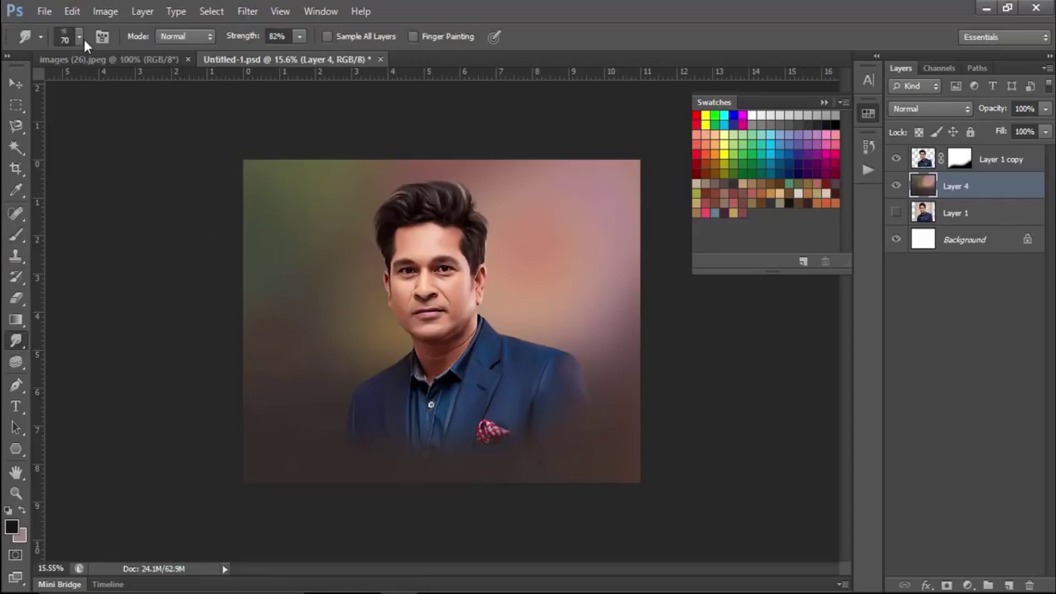
pyautogui.click(80, 36)
pyautogui.moveTo(300, 206); pyautogui.dragTo(314, 504)
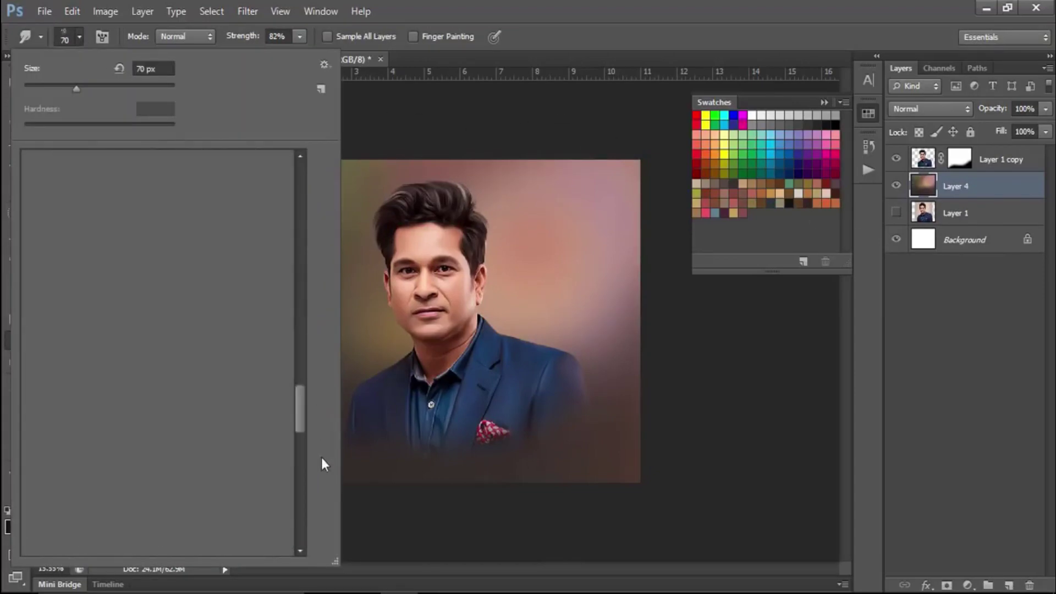
pyautogui.doubleClick(190, 381)
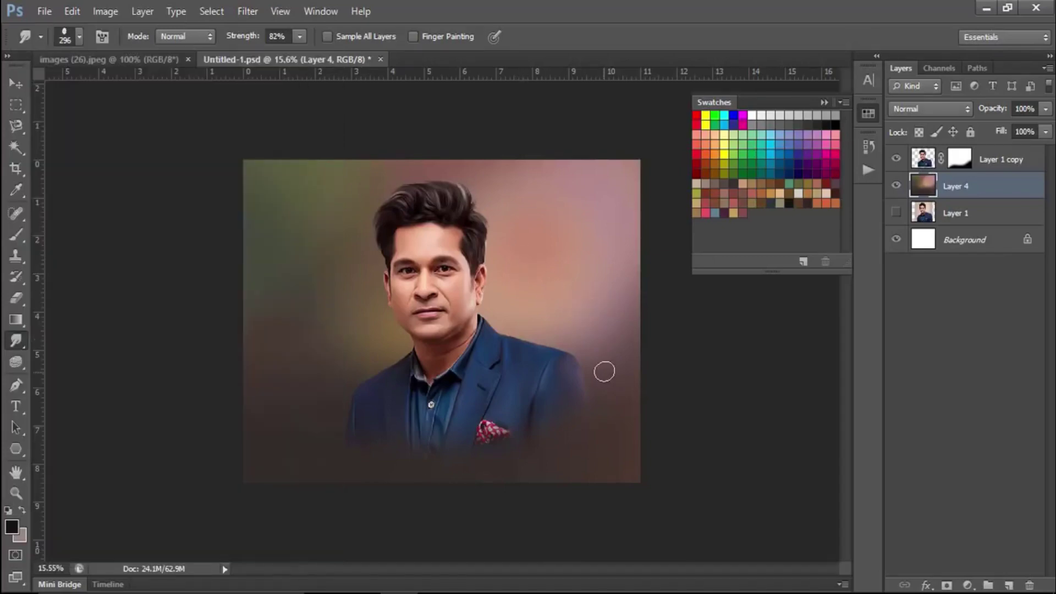
# Step: Set Smudge strength to 45% and blend the background right of the face
pyautogui.moveTo(586, 343); pyautogui.dragTo(611, 324)
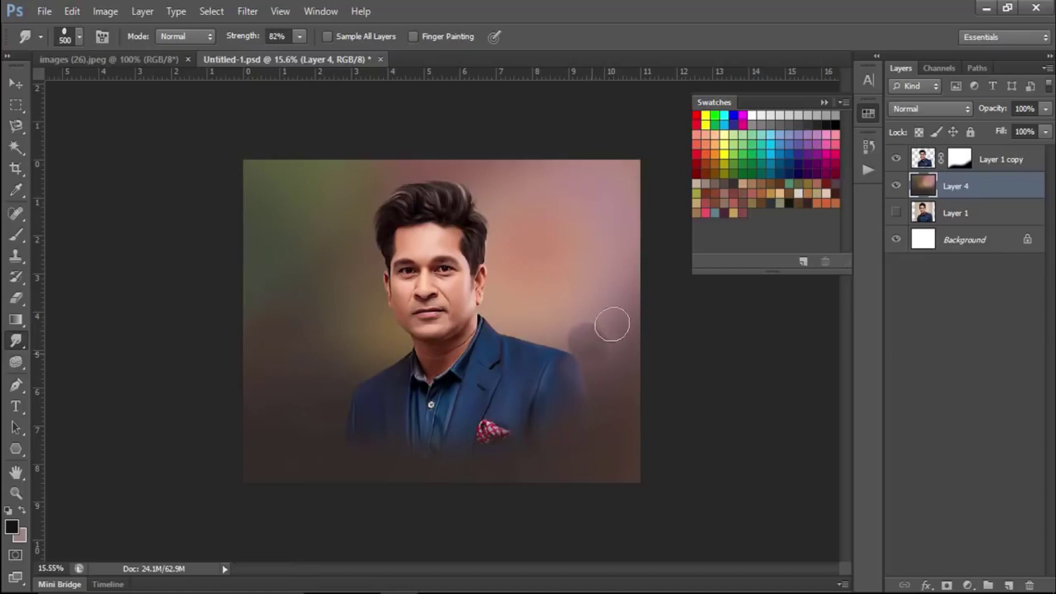
pyautogui.hotkey('ctrl', 'z')
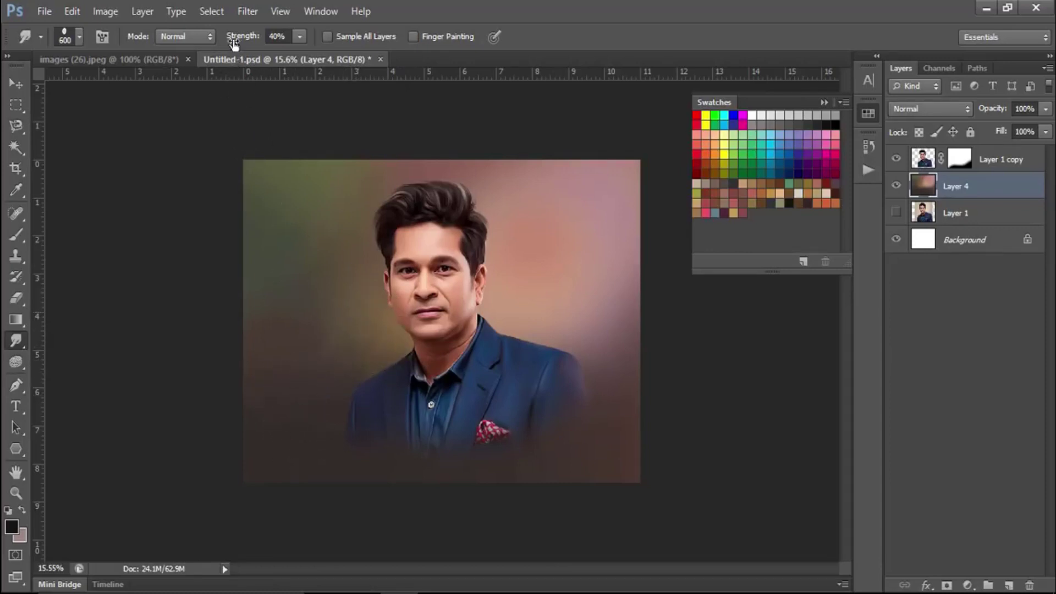
pyautogui.moveTo(234, 44); pyautogui.dragTo(243, 42)
pyautogui.moveTo(592, 236); pyautogui.dragTo(600, 187)
pyautogui.moveTo(564, 286); pyautogui.dragTo(580, 213)
# Step: Paint warm peach light into the top-right at 36% brush opacity, then pick a lighter pinkish peach
pyautogui.click(16, 234)
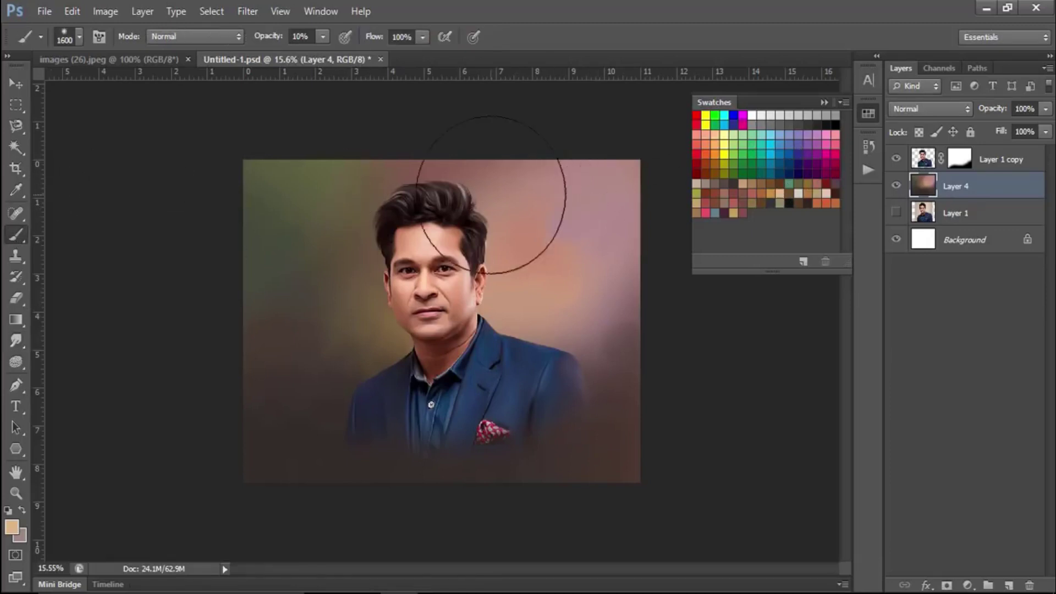
pyautogui.moveTo(599, 177); pyautogui.dragTo(602, 187)
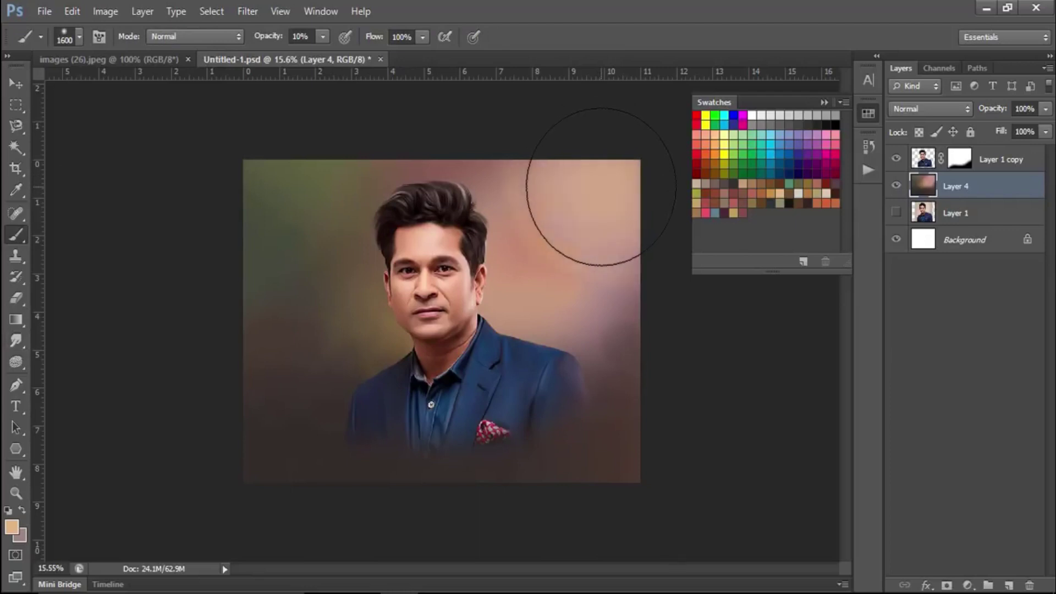
pyautogui.moveTo(601, 187); pyautogui.dragTo(592, 149)
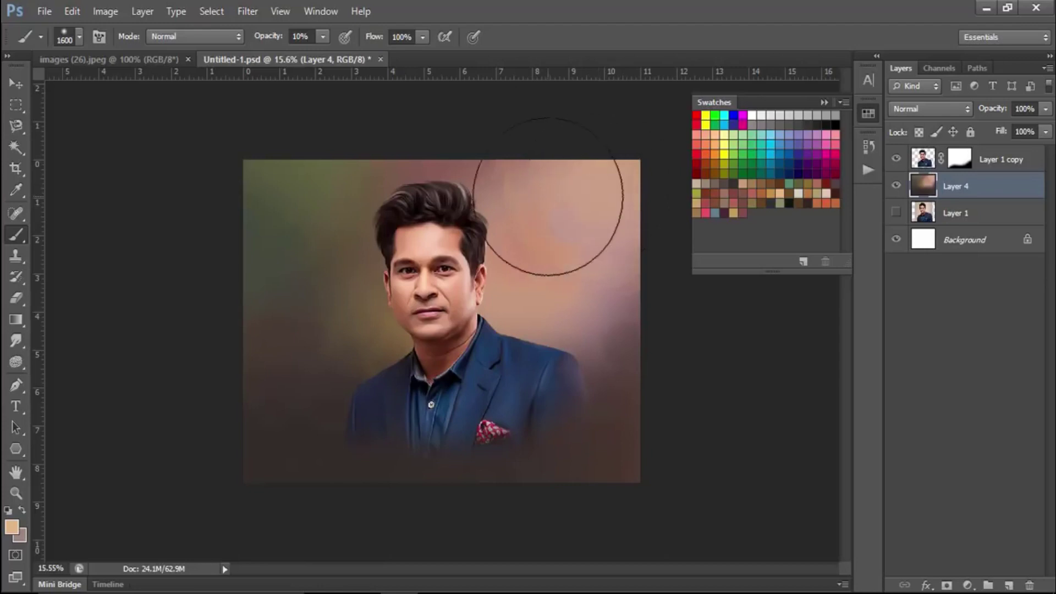
pyautogui.click(80, 36)
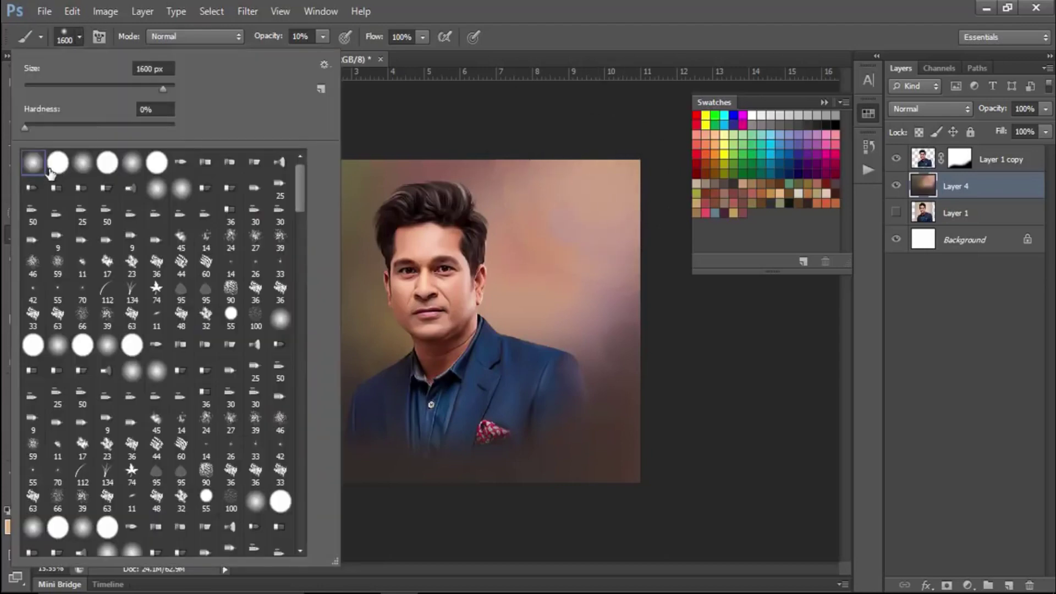
pyautogui.click(710, 440)
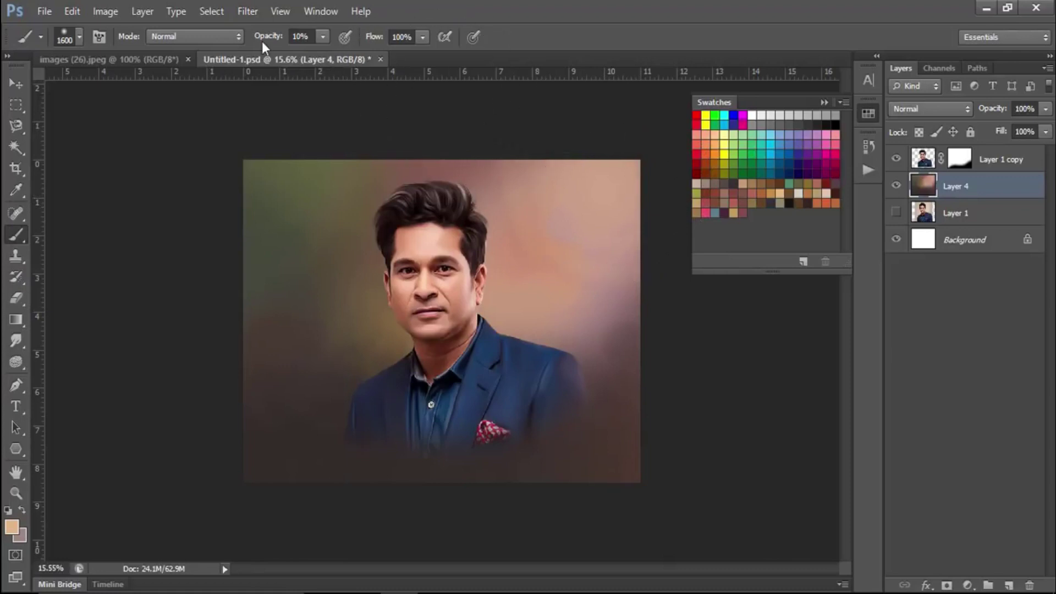
pyautogui.moveTo(262, 41); pyautogui.dragTo(282, 43)
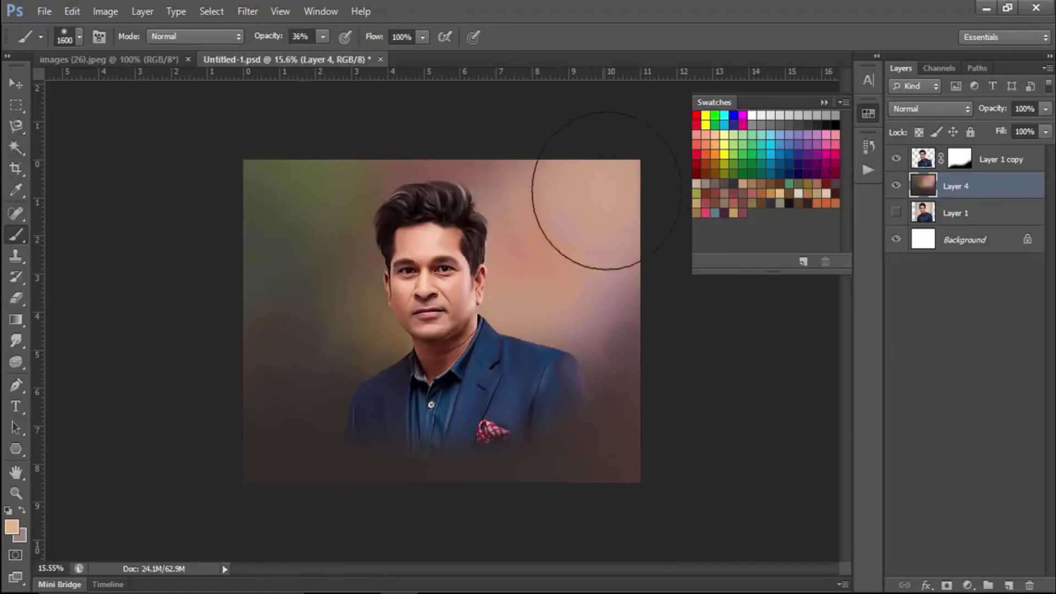
pyautogui.moveTo(590, 200)
pyautogui.mouseDown()
pyautogui.moveTo(598, 208)
pyautogui.moveTo(566, 184)
pyautogui.mouseUp()
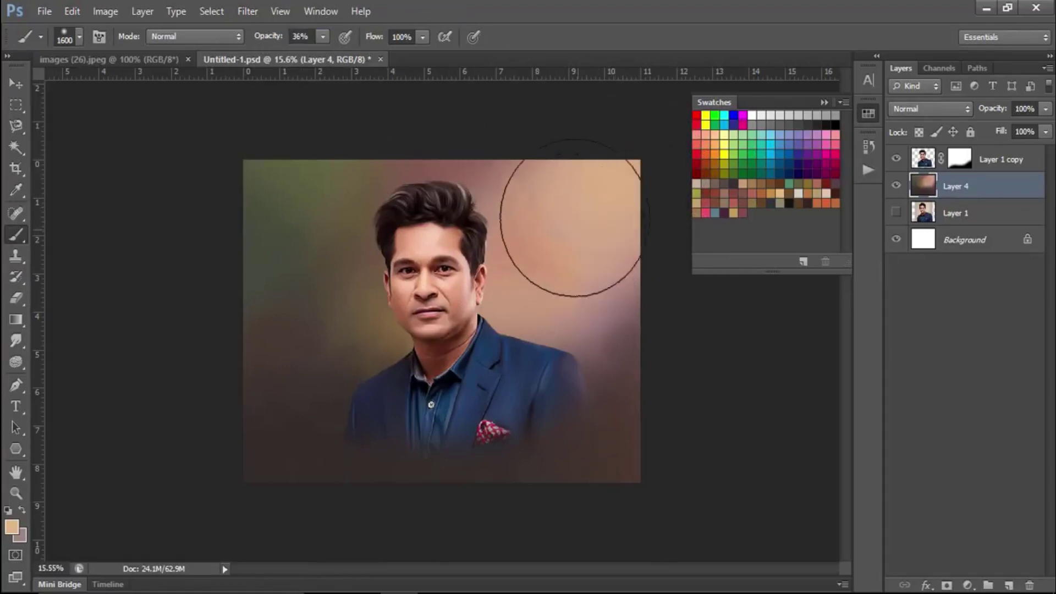
pyautogui.click(824, 193)
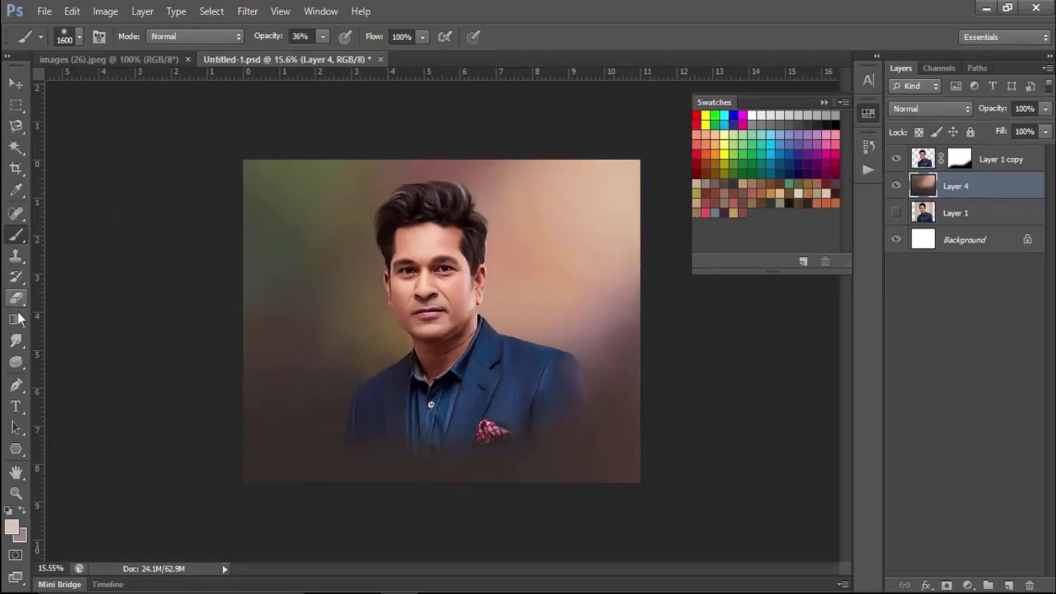
# Step: Smudge the upper-right peach patches and the area beside the face at 600 px, 56% strength
pyautogui.click(15, 341)
pyautogui.moveTo(607, 185); pyautogui.dragTo(604, 251)
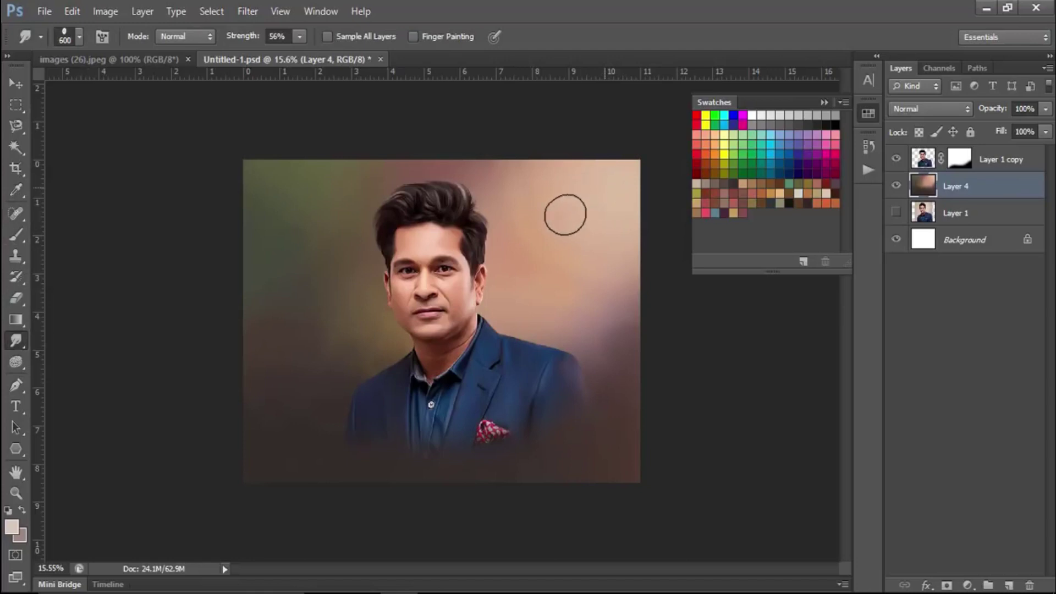
pyautogui.click(603, 264)
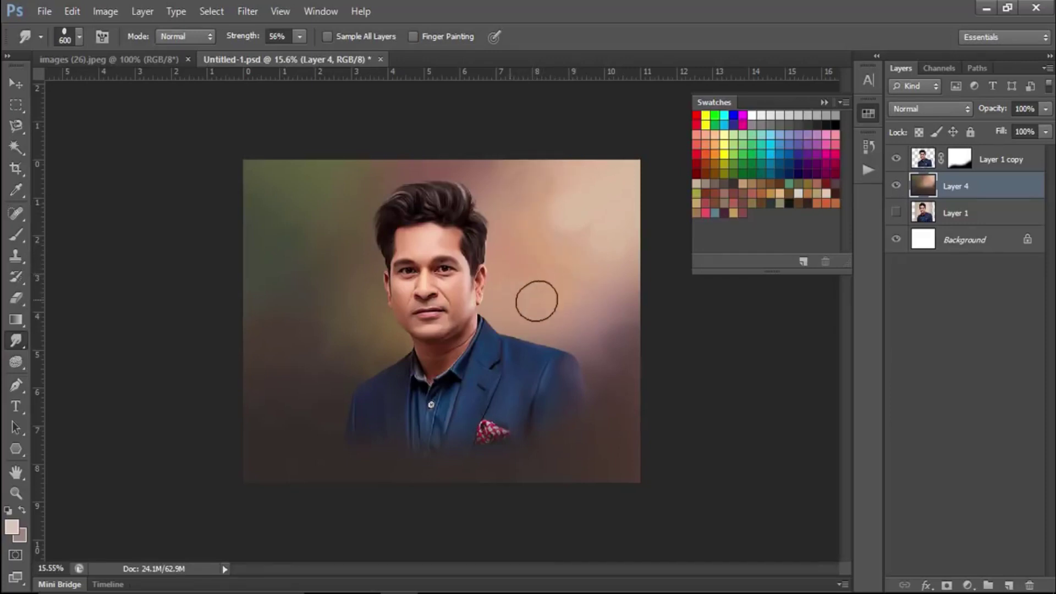
pyautogui.moveTo(536, 301); pyautogui.dragTo(494, 315)
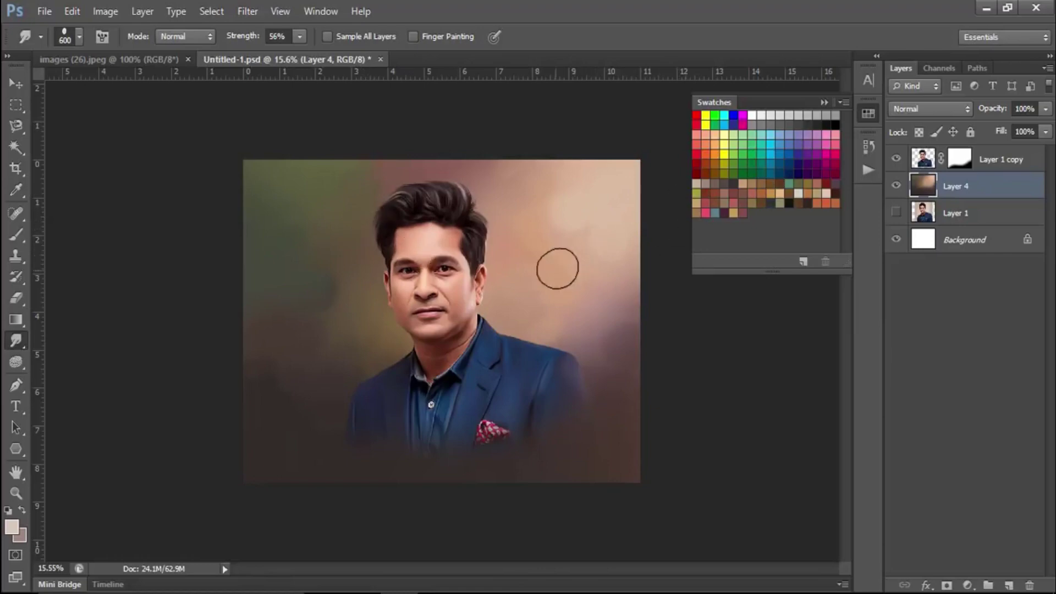
# Step: Pick a tan foreground colour and switch to the soft Brush tool
pyautogui.click(12, 529)
pyautogui.click(754, 344)
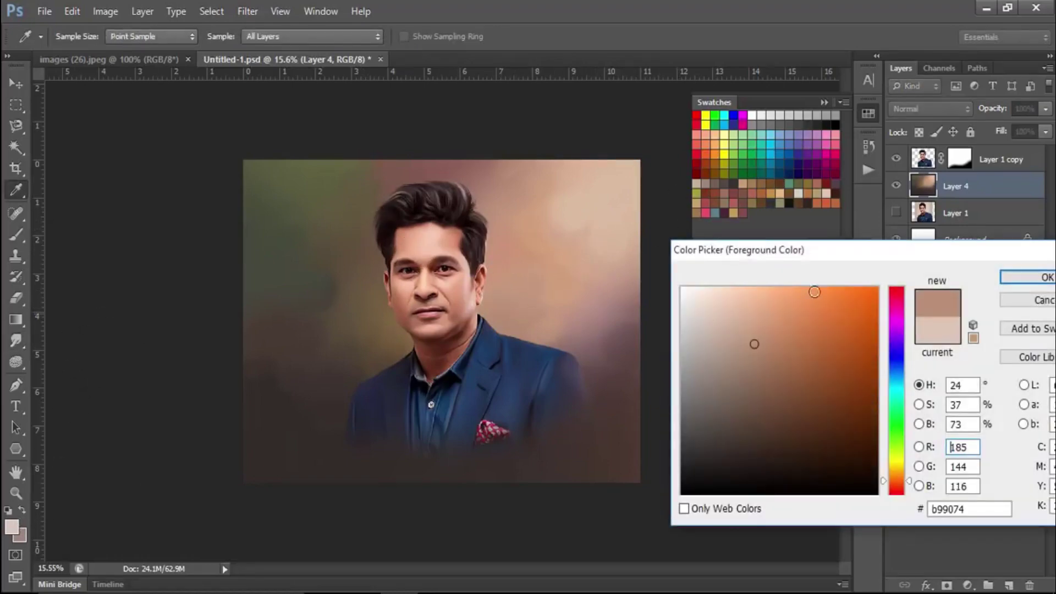
pyautogui.click(1032, 278)
pyautogui.click(16, 235)
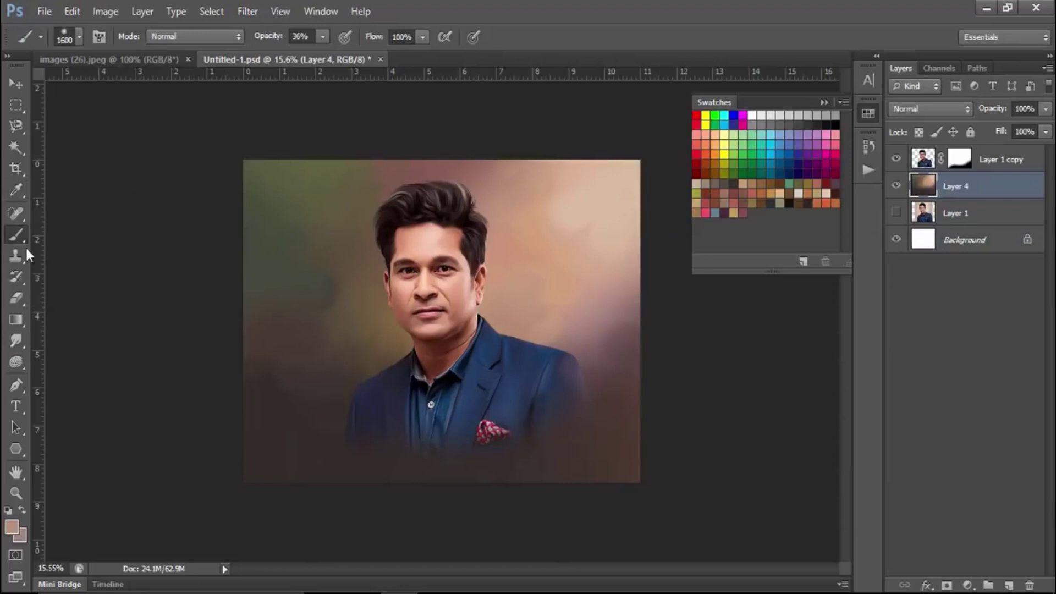
# Step: Change the foreground colour to a dark brown, 7d4c2b
pyautogui.click(15, 529)
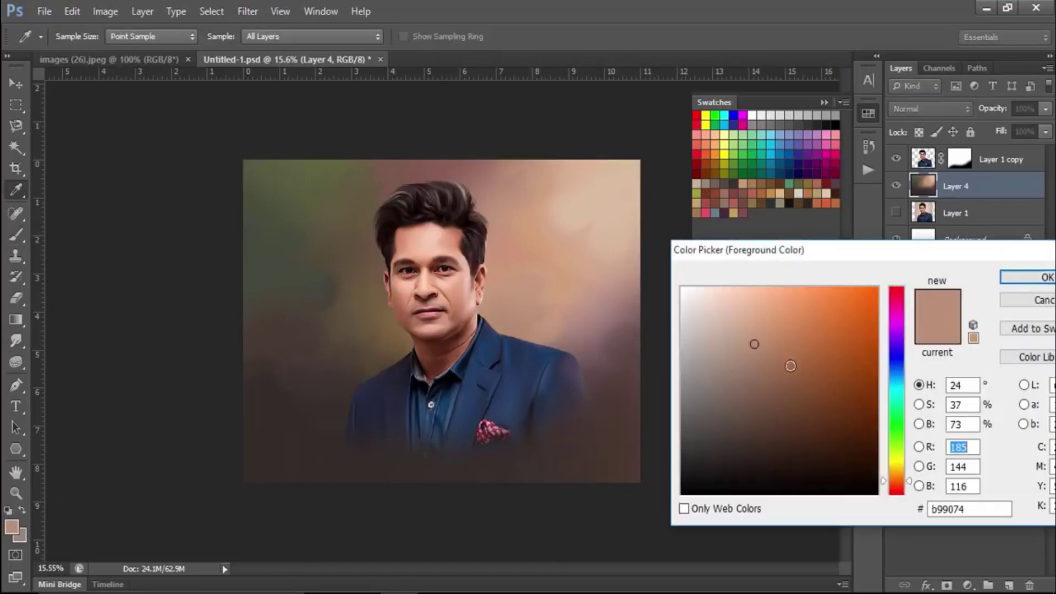
pyautogui.click(796, 379)
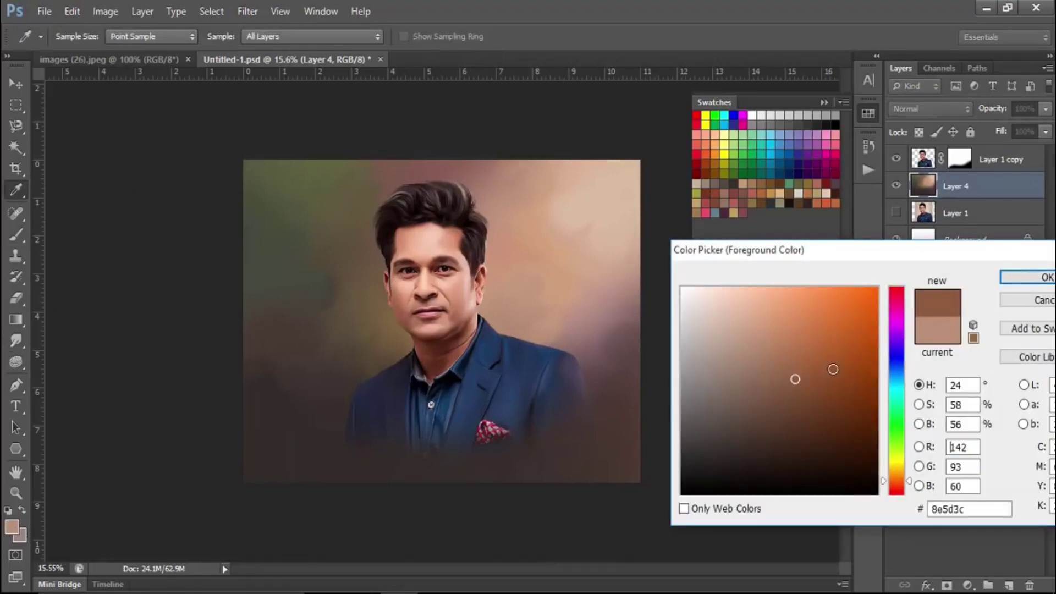
pyautogui.click(811, 393)
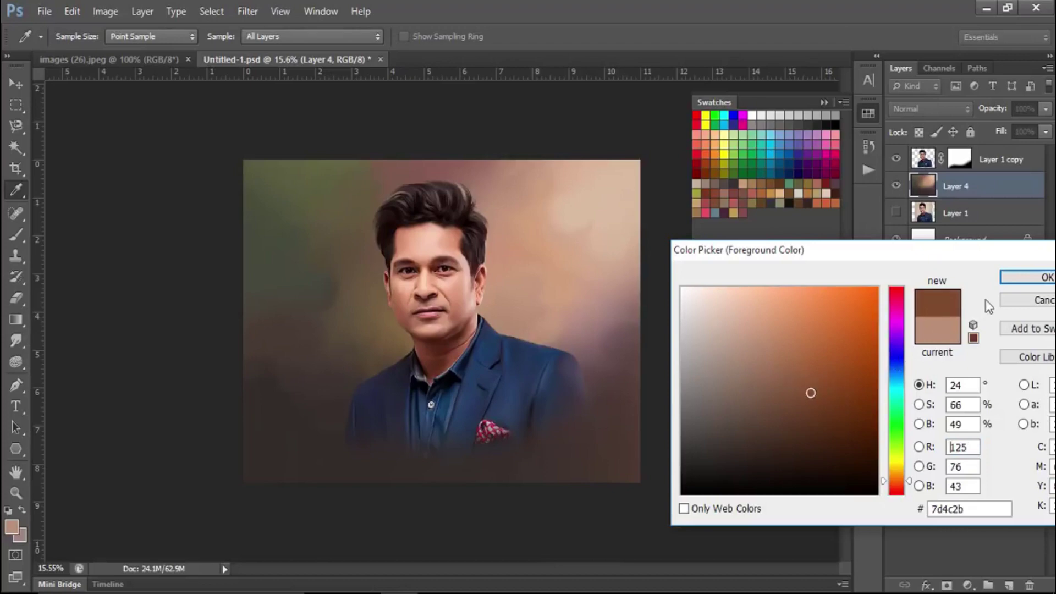
pyautogui.click(1025, 277)
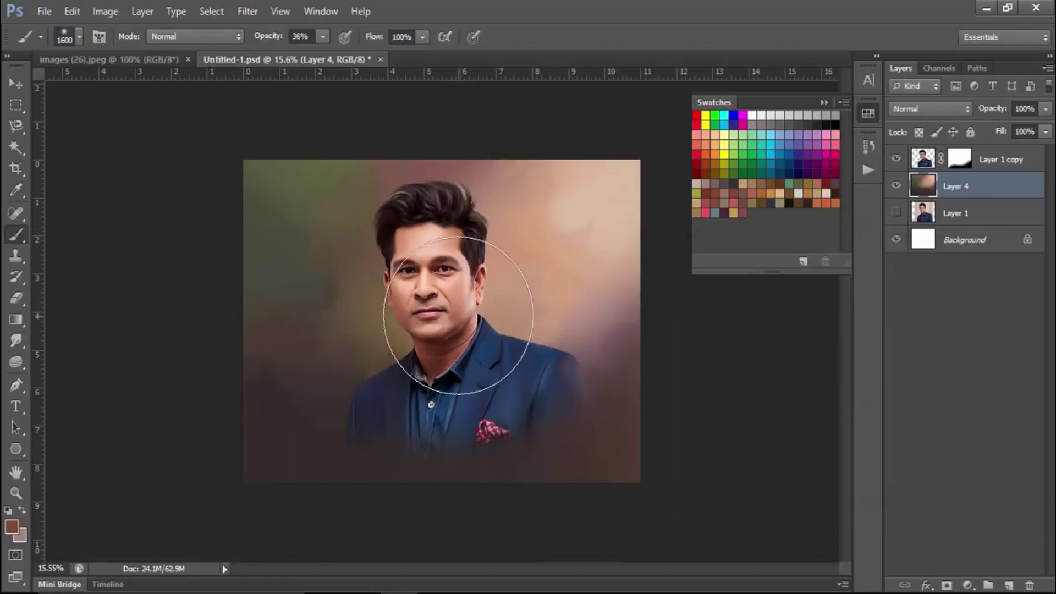
# Step: Smudge the background beside the hair and collar with a 600 px Smudge brush
pyautogui.press('[')
pyautogui.press('[')
pyautogui.press('[')
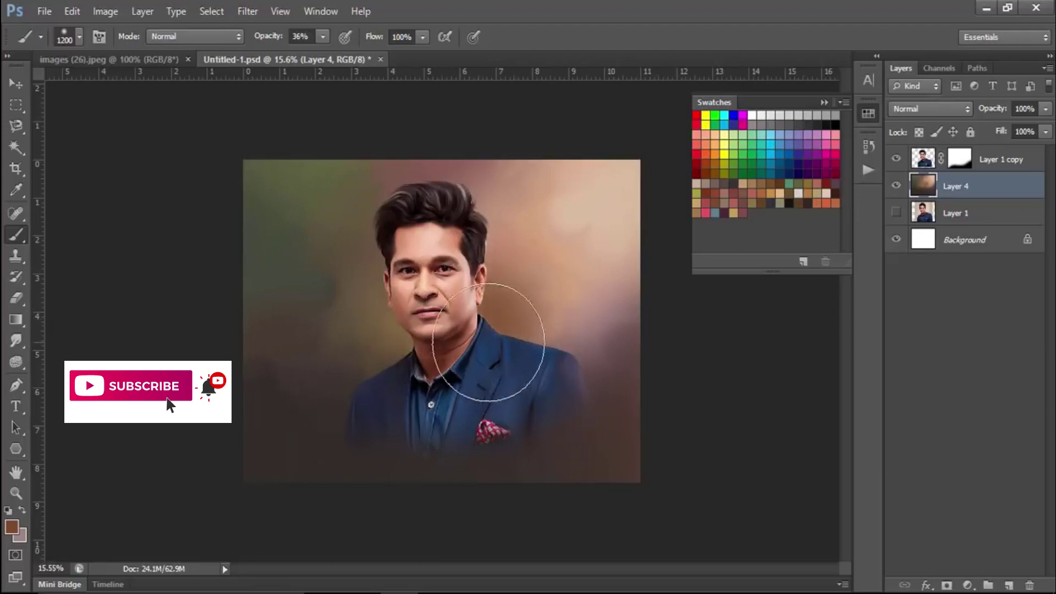
pyautogui.click(16, 340)
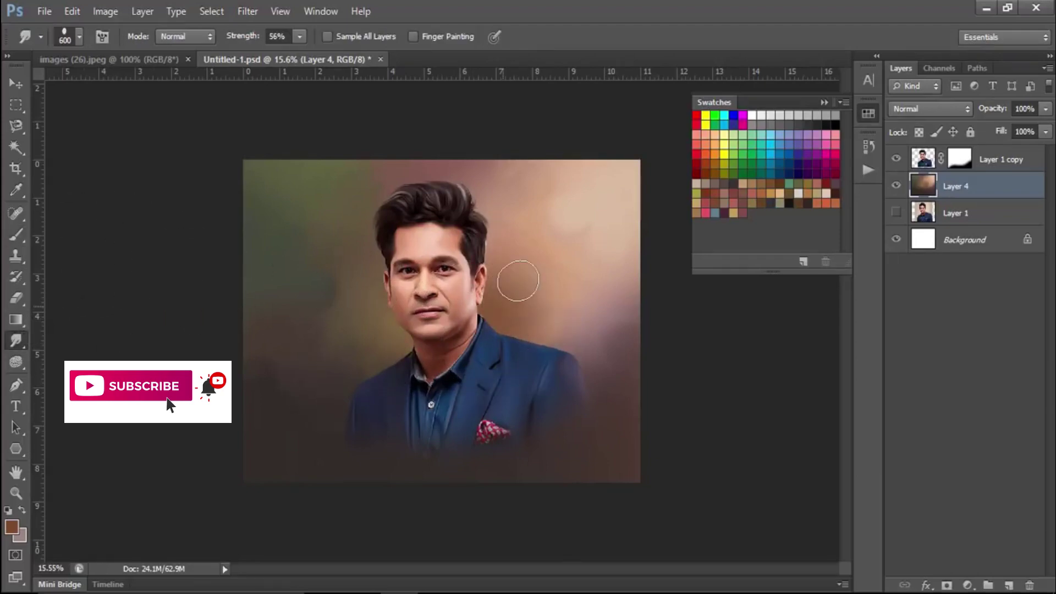
pyautogui.moveTo(519, 279); pyautogui.dragTo(540, 313)
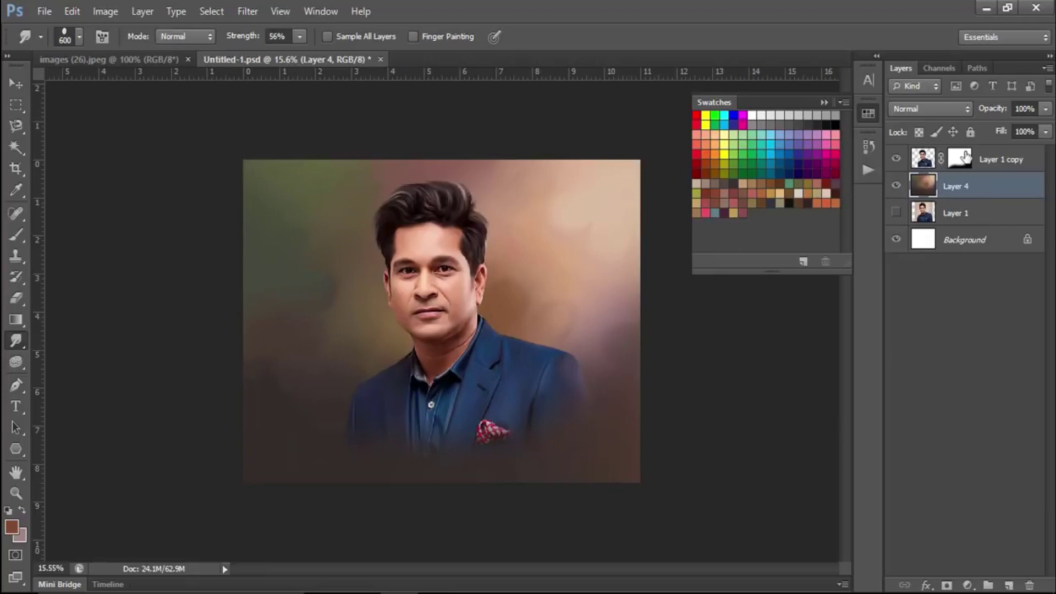
pyautogui.rightClick(966, 158)
# Step: Apply Layer 1 copy's mask and zoom in on the suit's right shoulder
pyautogui.click(932, 214)
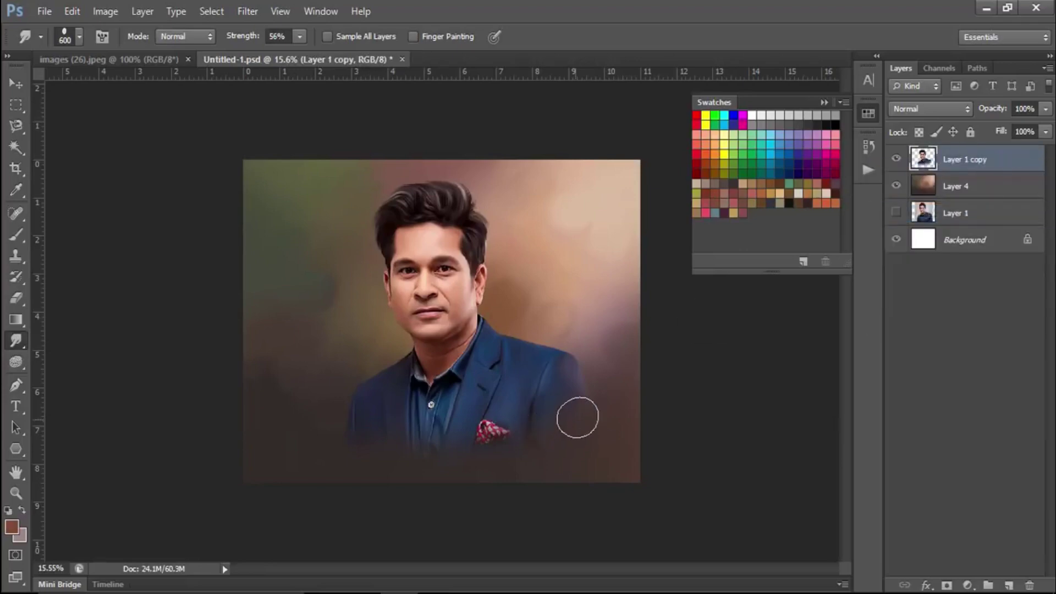
pyautogui.scroll(4, 578, 418)
pyautogui.moveTo(578, 419); pyautogui.dragTo(448, 207)
# Step: Smudge the jacket's right edge downward at 200 px, lowering strength to 34%
pyautogui.press('[')
pyautogui.press('[')
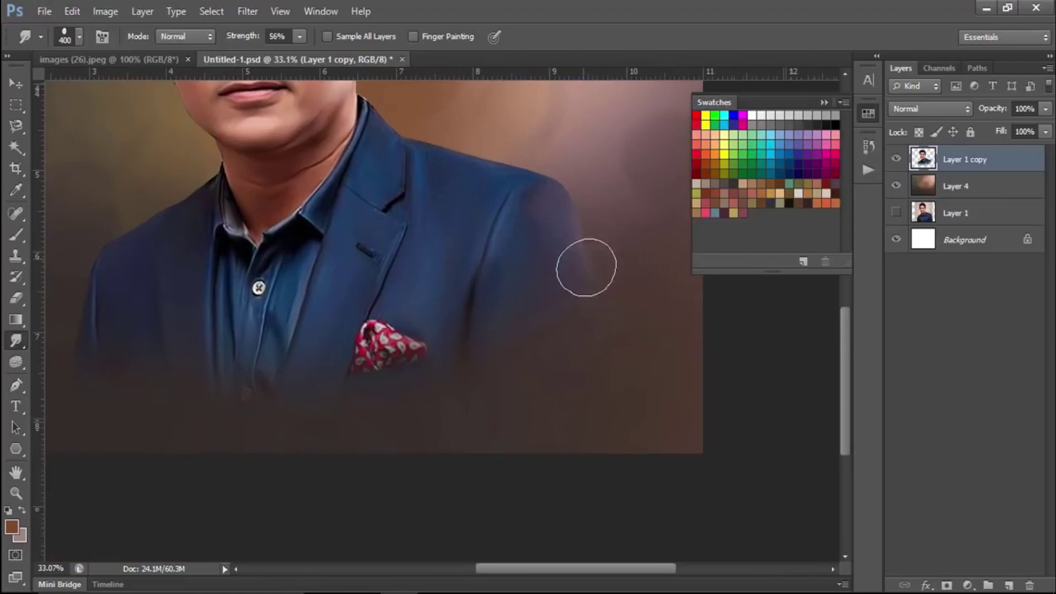
pyautogui.press('[')
pyautogui.press('[')
pyautogui.moveTo(578, 266)
pyautogui.mouseDown()
pyautogui.moveTo(599, 347)
pyautogui.moveTo(578, 281)
pyautogui.mouseUp()
pyautogui.moveTo(238, 38); pyautogui.dragTo(236, 40)
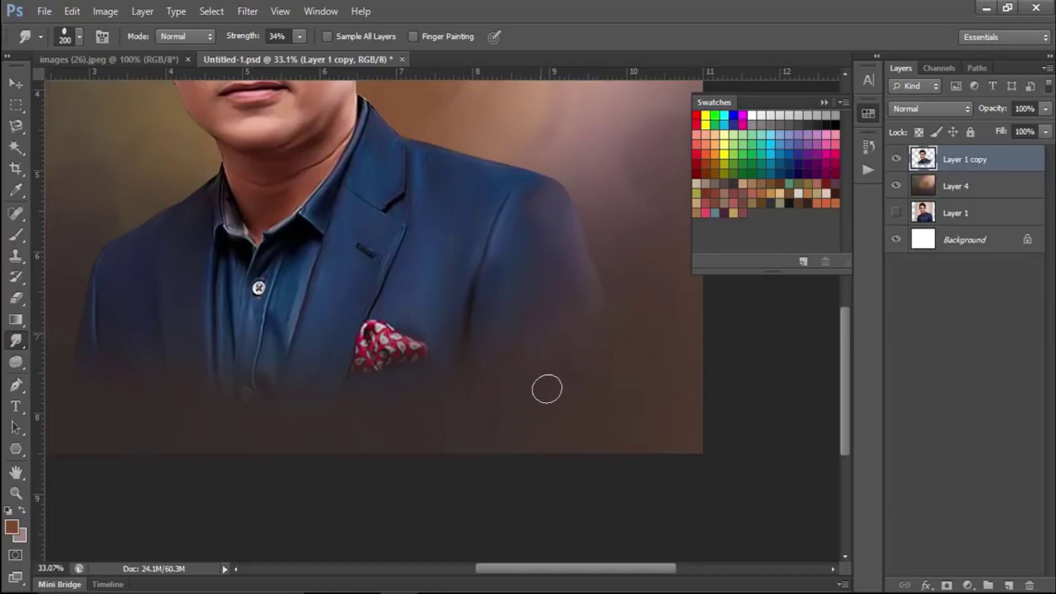
# Step: Smudge the jacket's lower-left edge into the background with a 400 px brush
pyautogui.moveTo(539, 378); pyautogui.dragTo(570, 314)
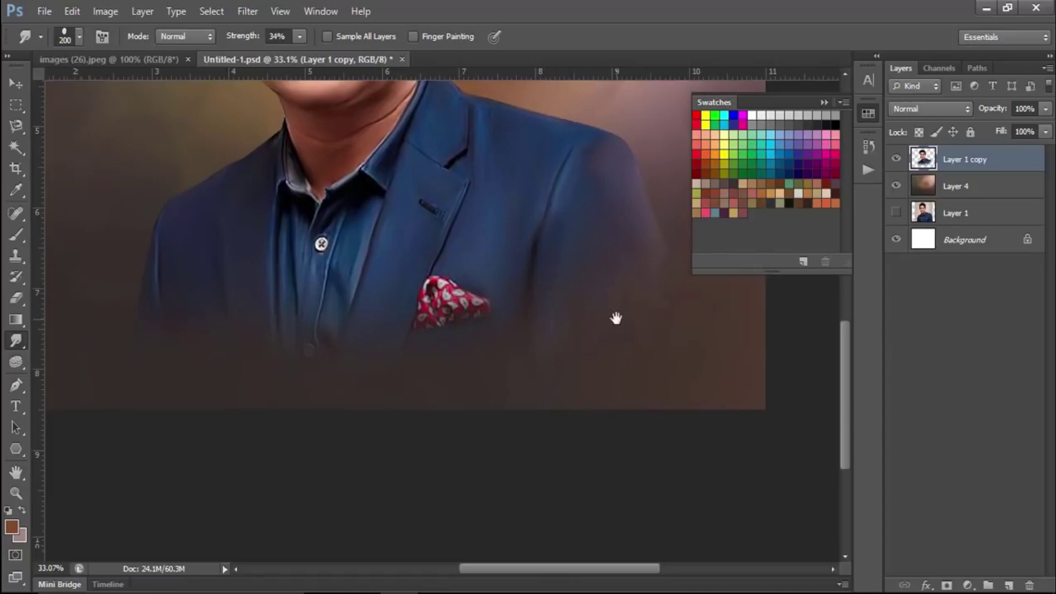
pyautogui.moveTo(616, 318); pyautogui.dragTo(532, 341)
pyautogui.press(']')
pyautogui.press(']')
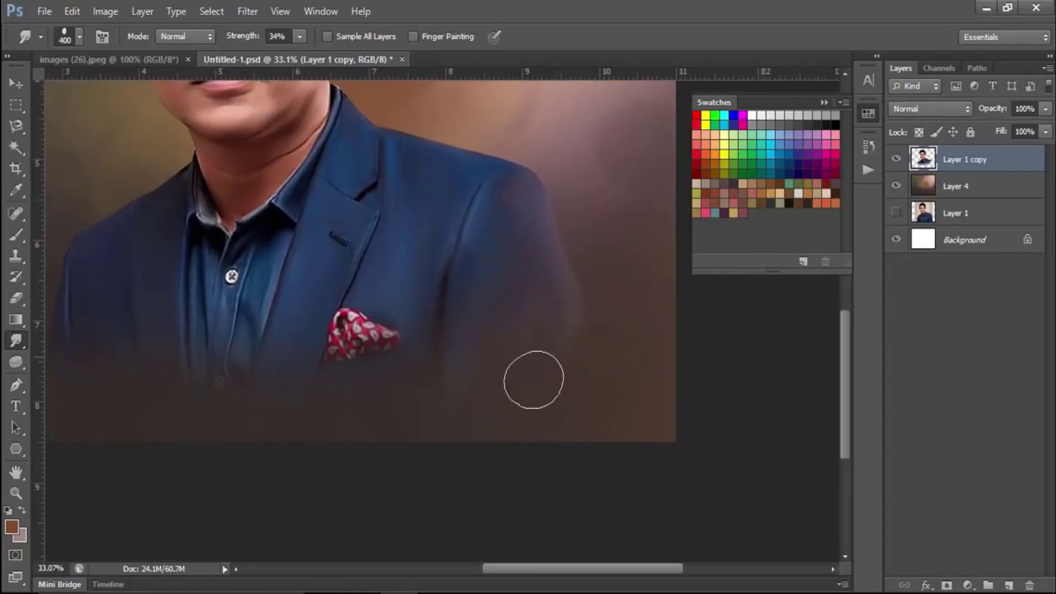
pyautogui.moveTo(364, 375); pyautogui.dragTo(630, 380)
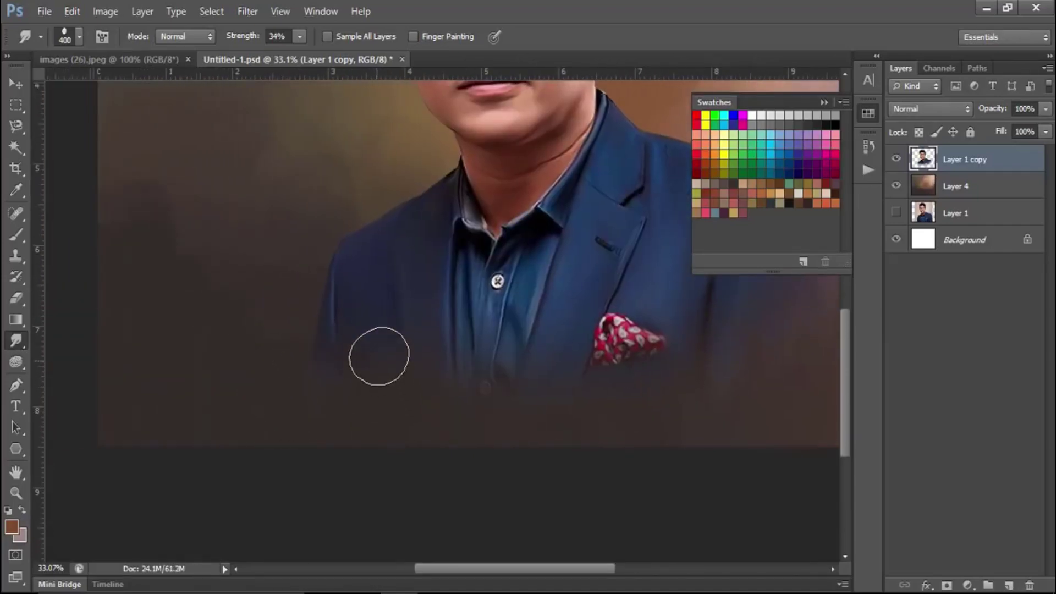
pyautogui.moveTo(379, 386); pyautogui.dragTo(389, 420)
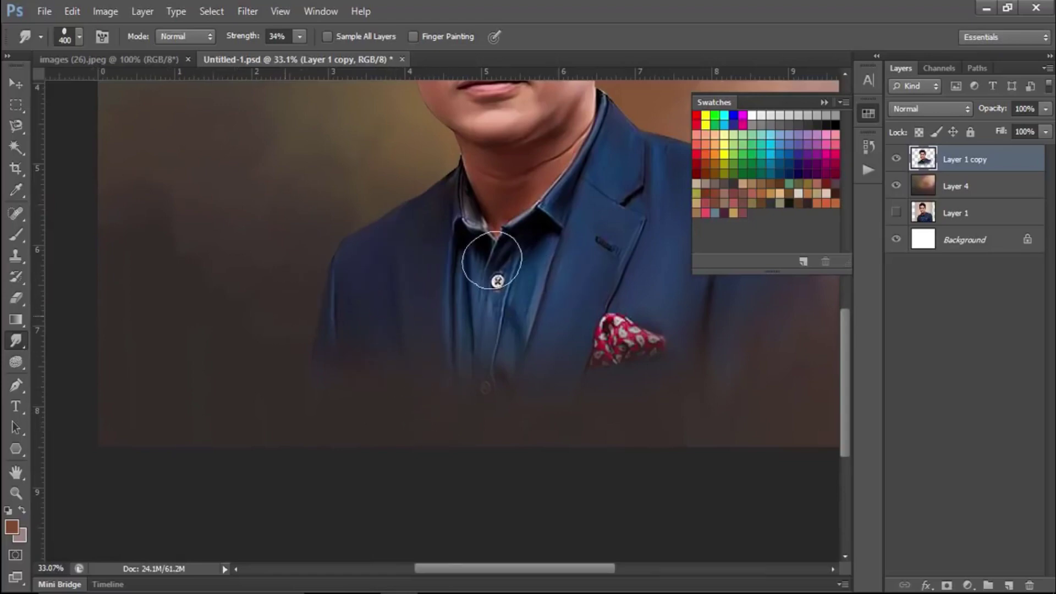
pyautogui.hotkey('ctrl', '0')
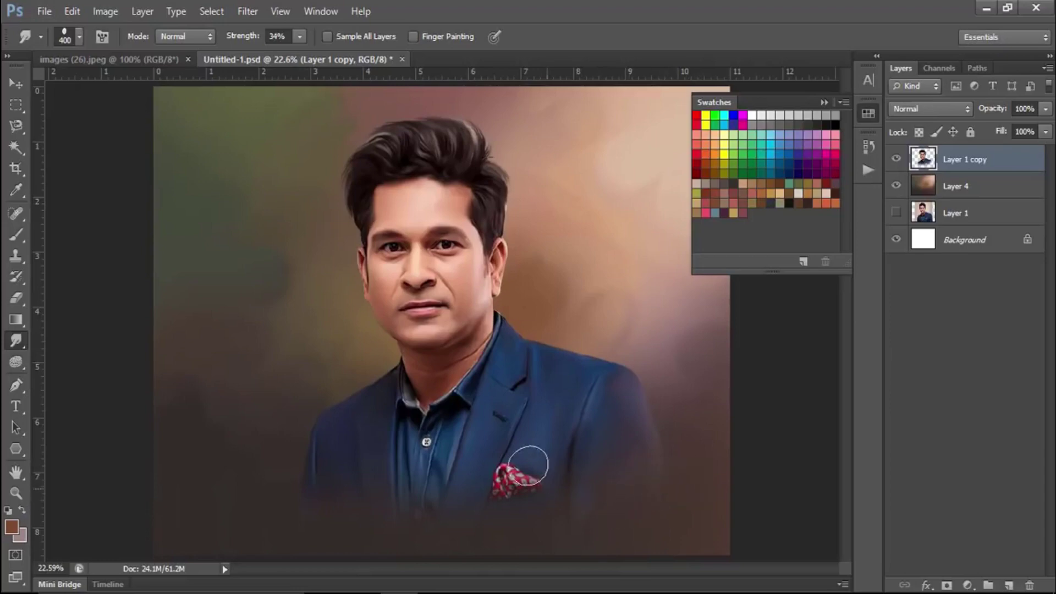
pyautogui.scroll(2, 565, 191)
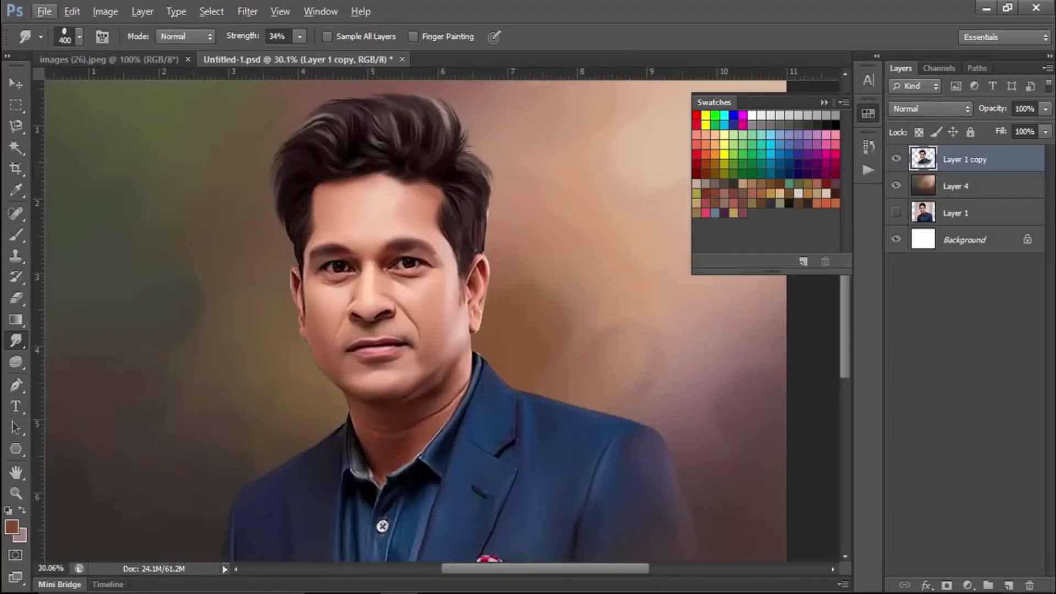
# Step: Add a new Layer 5 set to the Color blend mode
pyautogui.click(1009, 585)
pyautogui.click(915, 107)
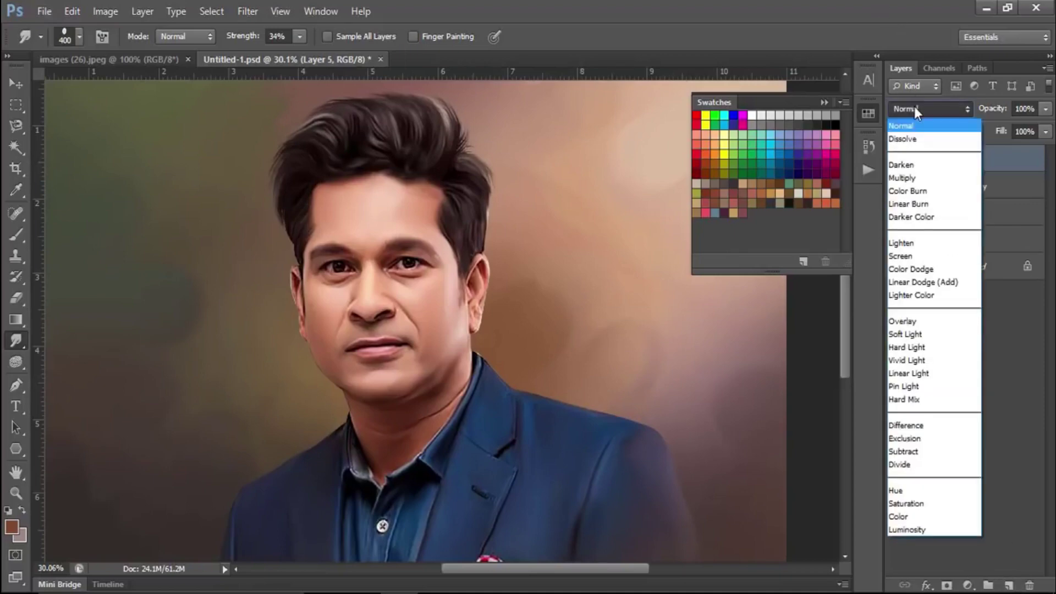
pyautogui.click(926, 517)
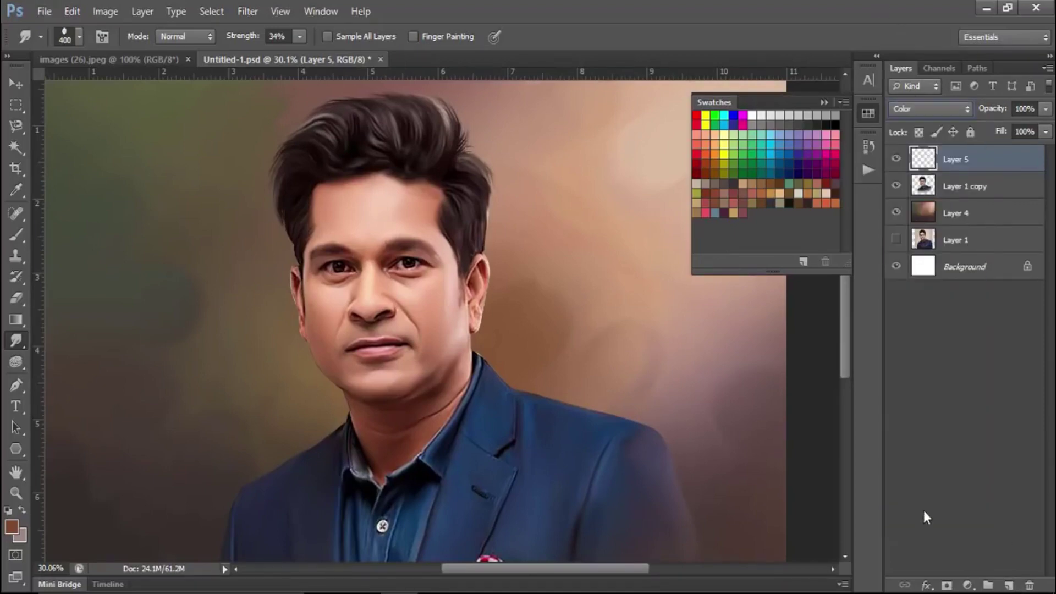
# Step: Set the soft brush to 100% opacity and Layer 5's opacity to 10%
pyautogui.click(16, 234)
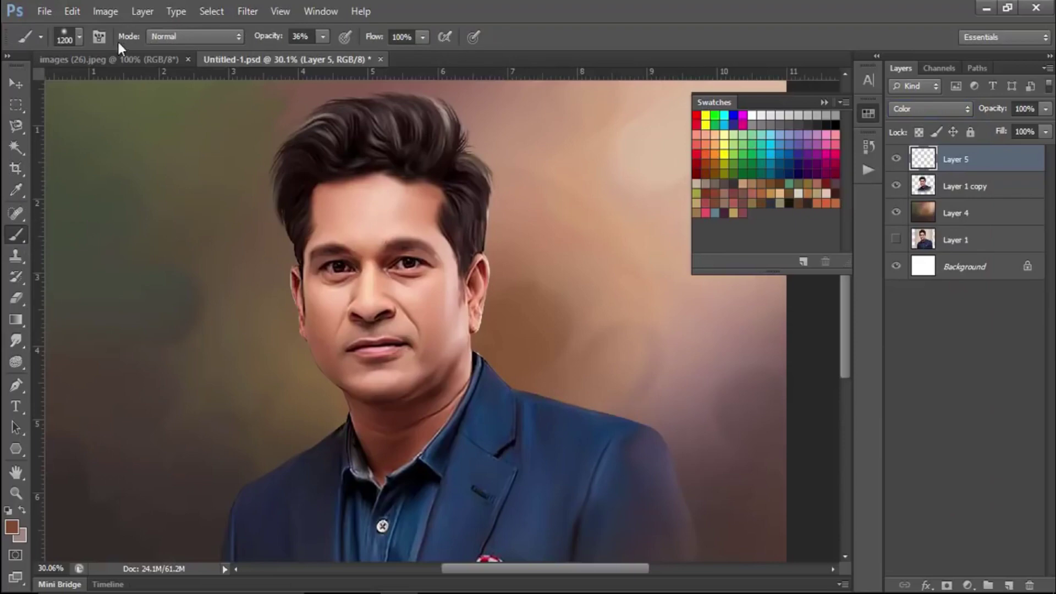
pyautogui.click(80, 37)
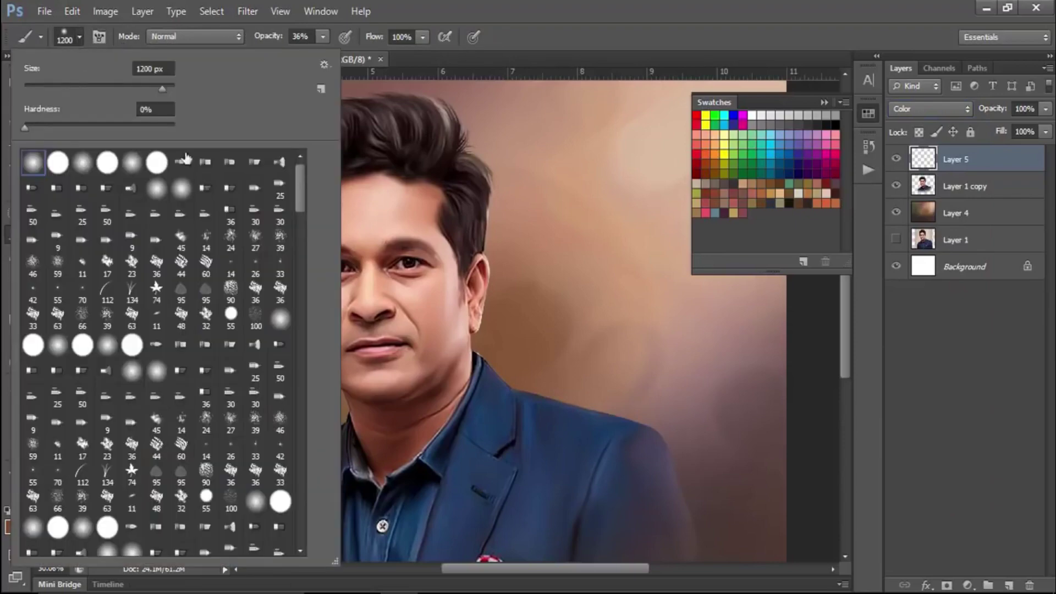
pyautogui.click(659, 34)
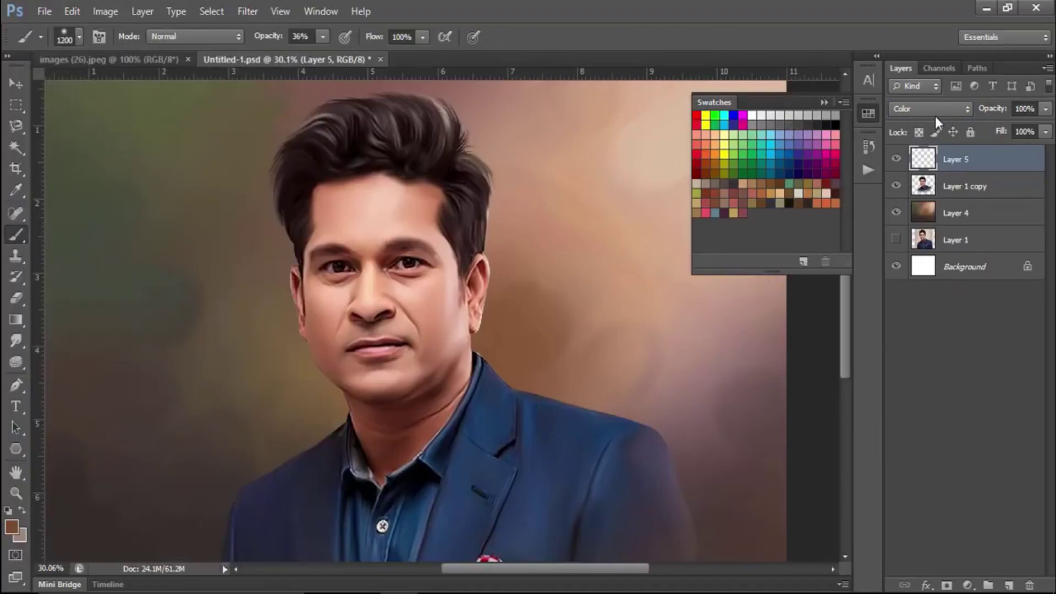
pyautogui.moveTo(261, 39); pyautogui.dragTo(500, 72)
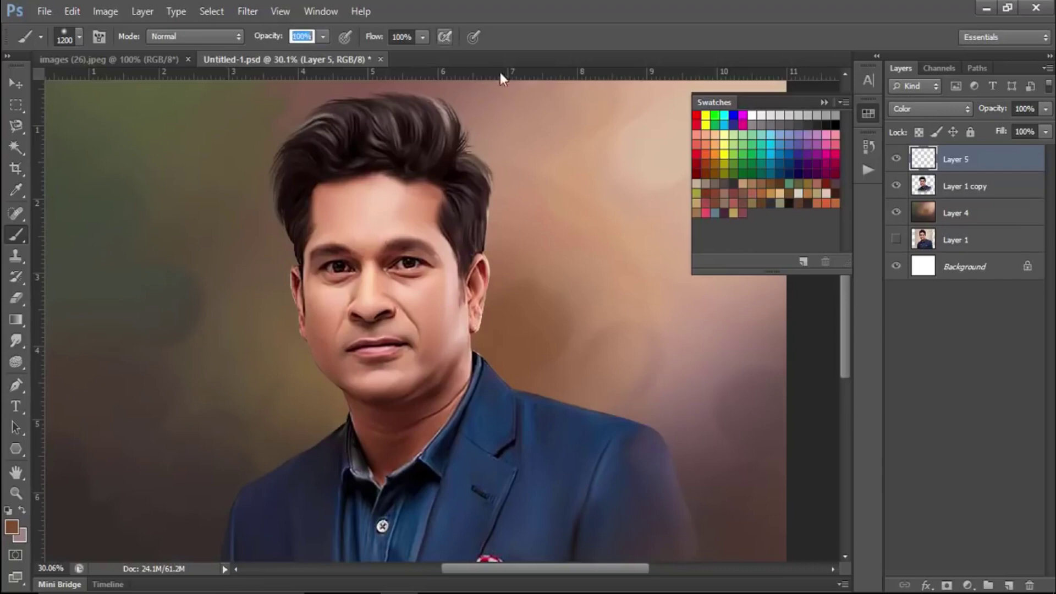
pyautogui.click(991, 110)
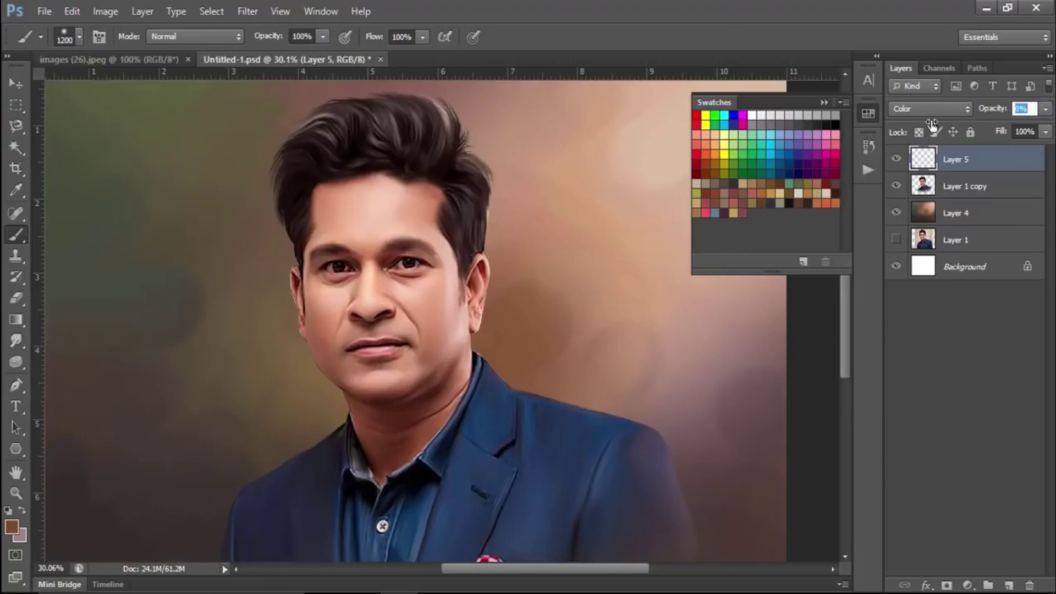
pyautogui.write('10')
pyautogui.press('Return')
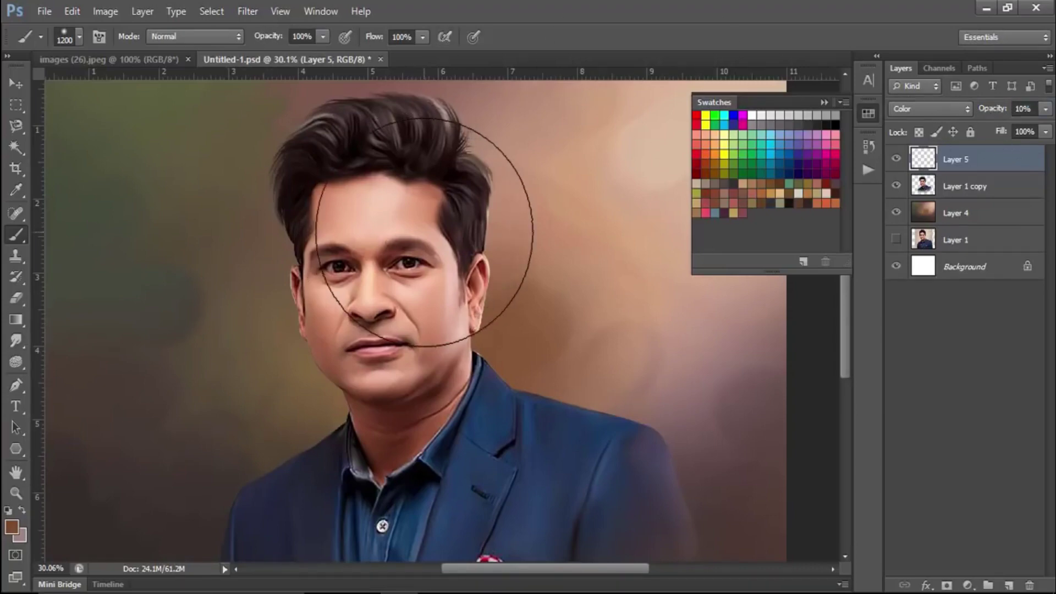
# Step: Pick a violet-magenta colour, shrink the brush, and load the man's silhouette selection
pyautogui.scroll(3, 550, 209)
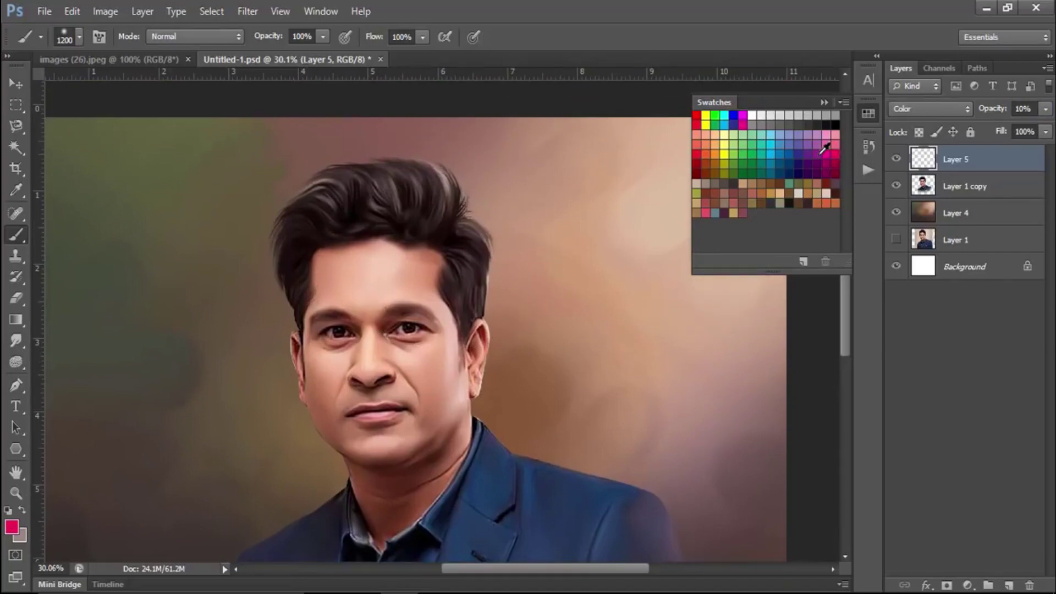
pyautogui.click(826, 147)
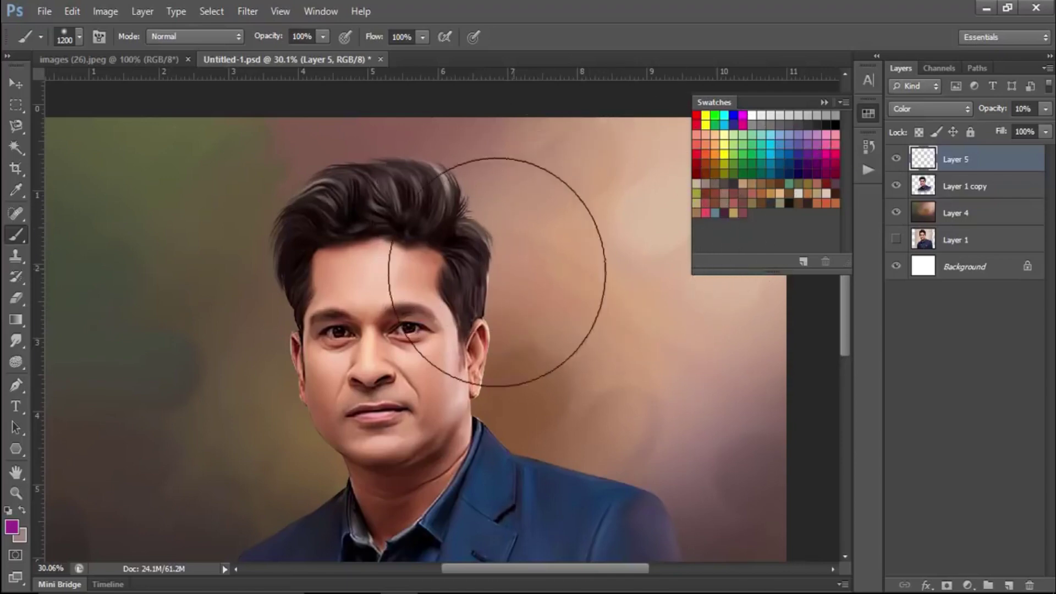
pyautogui.press('[')
pyautogui.press('[')
pyautogui.press('[')
pyautogui.press('[')
pyautogui.press('[')
pyautogui.press('[')
pyautogui.press('[')
pyautogui.press('[')
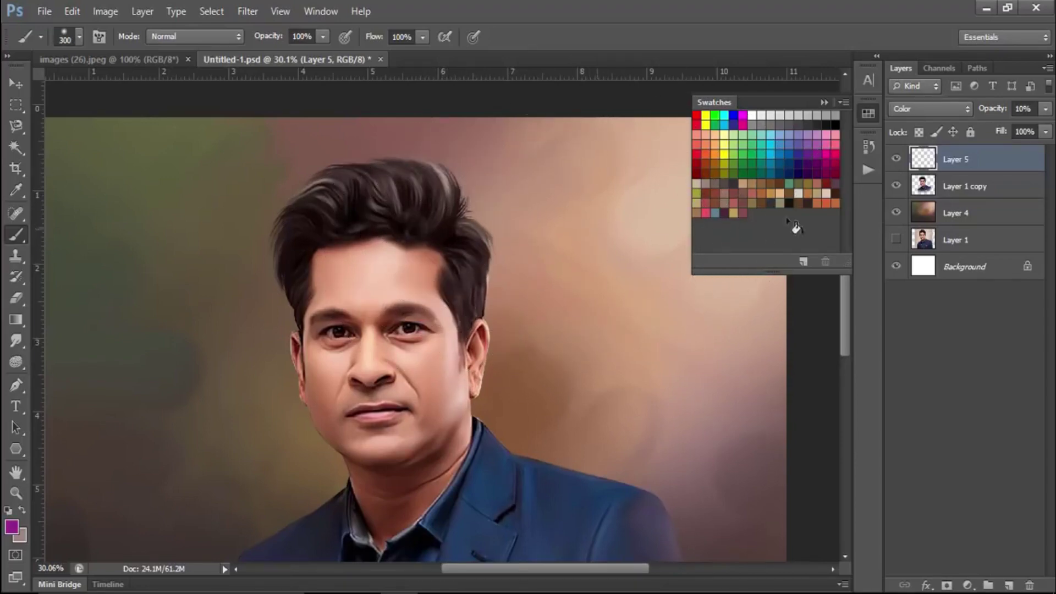
pyautogui.keyDown('ctrl'); pyautogui.click(929, 188); pyautogui.keyUp('ctrl')
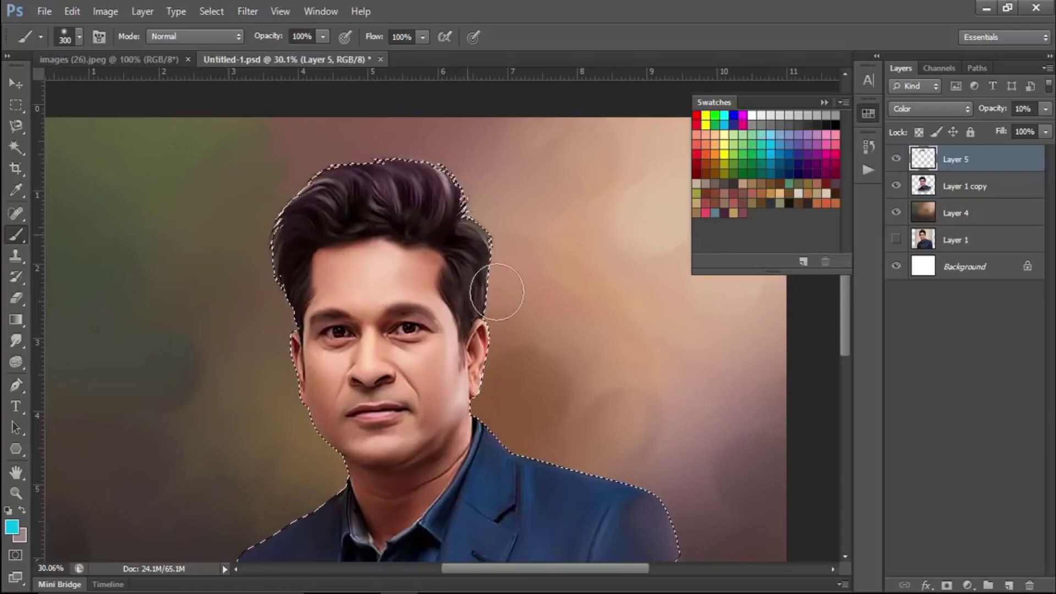
# Step: Raise Layer 5 to 38% opacity, lower brush opacity, and enlarge the brush to 600
pyautogui.moveTo(991, 113); pyautogui.dragTo(1011, 114)
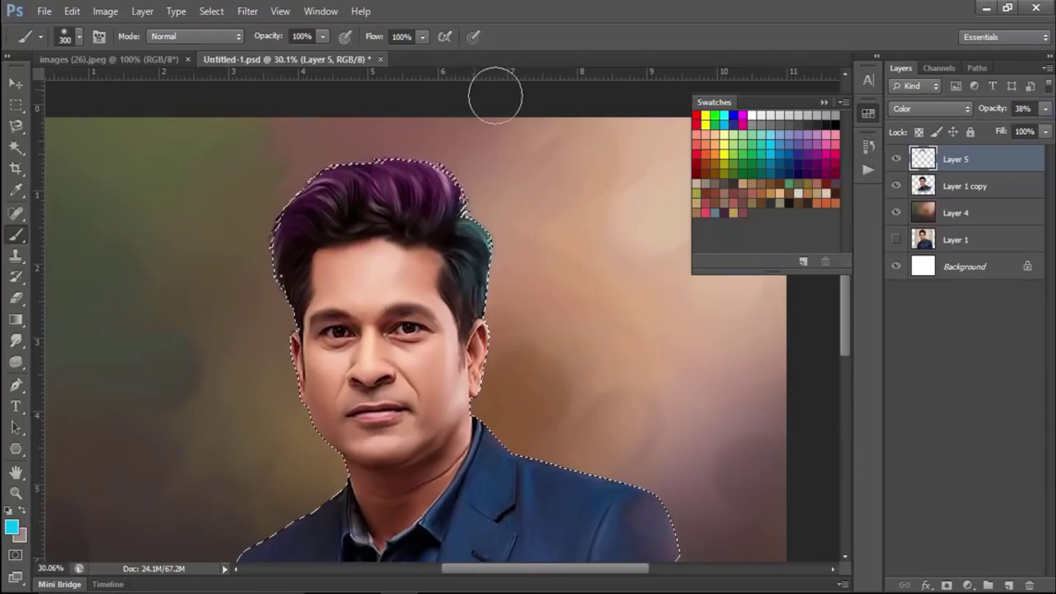
pyautogui.moveTo(271, 40); pyautogui.dragTo(246, 38)
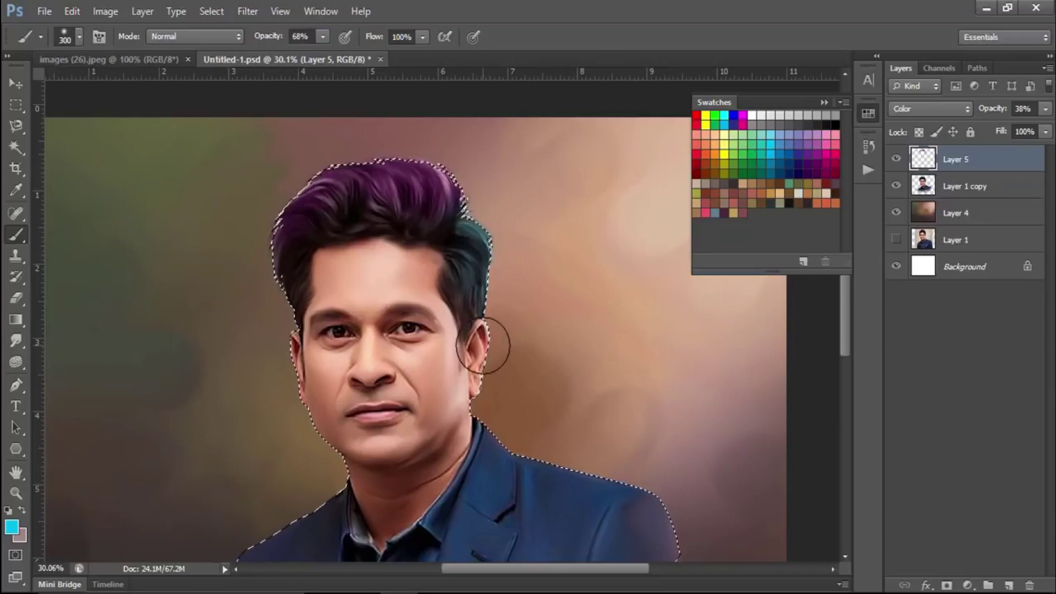
pyautogui.press(']')
pyautogui.press(']')
pyautogui.press(']')
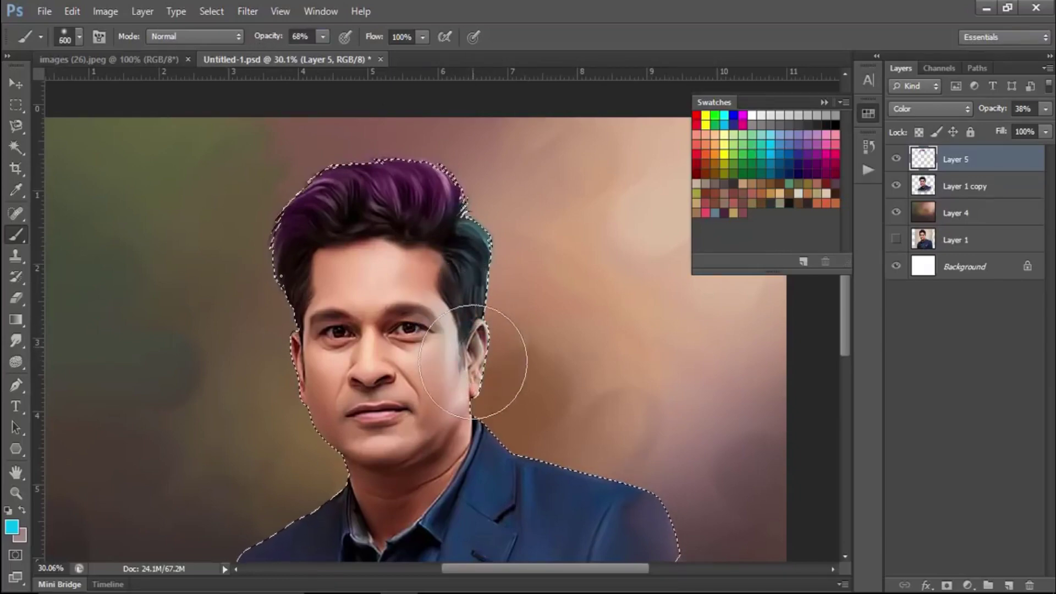
pyautogui.moveTo(484, 358); pyautogui.dragTo(474, 413)
pyautogui.hotkey('ctrl', 'z')
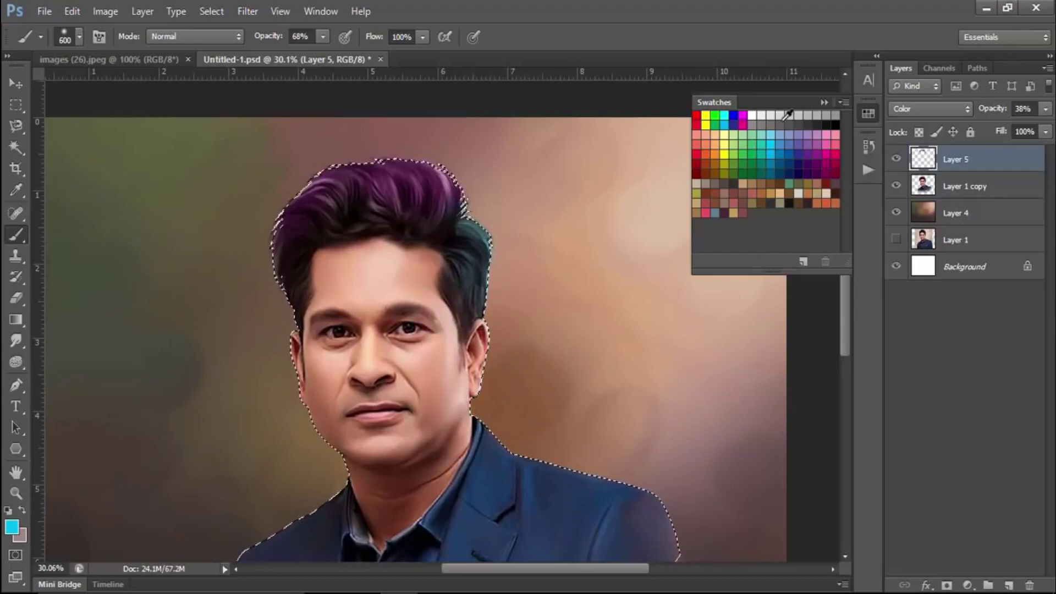
# Step: Paint pale yellow over the cheek, jaw, collar, neck and right hair edge
pyautogui.click(725, 139)
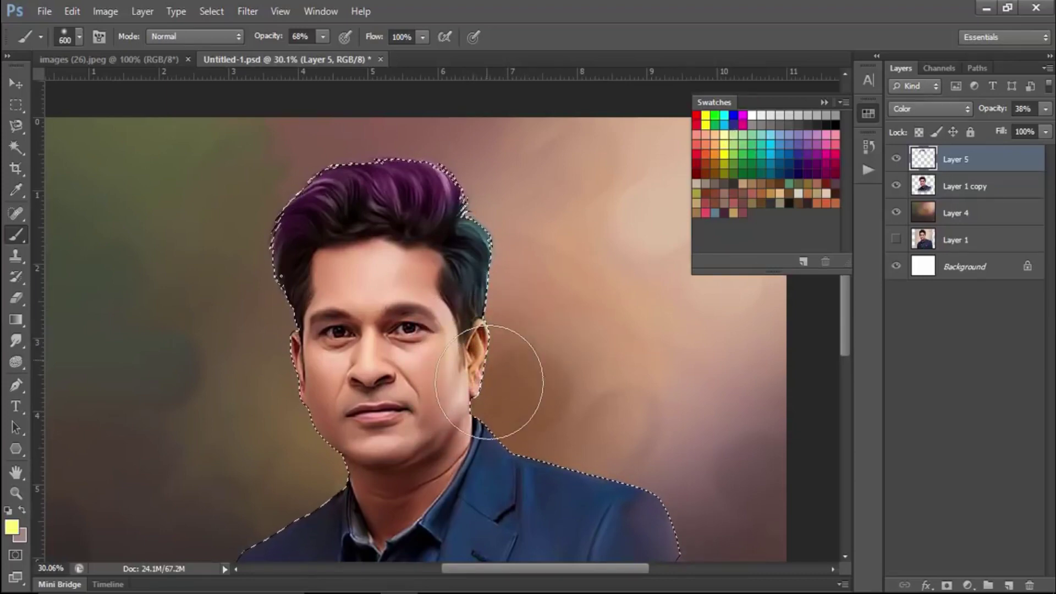
pyautogui.moveTo(484, 421)
pyautogui.mouseDown()
pyautogui.moveTo(484, 319)
pyautogui.moveTo(484, 438)
pyautogui.moveTo(567, 484)
pyautogui.moveTo(707, 507)
pyautogui.moveTo(662, 419)
pyautogui.moveTo(602, 373)
pyautogui.mouseUp()
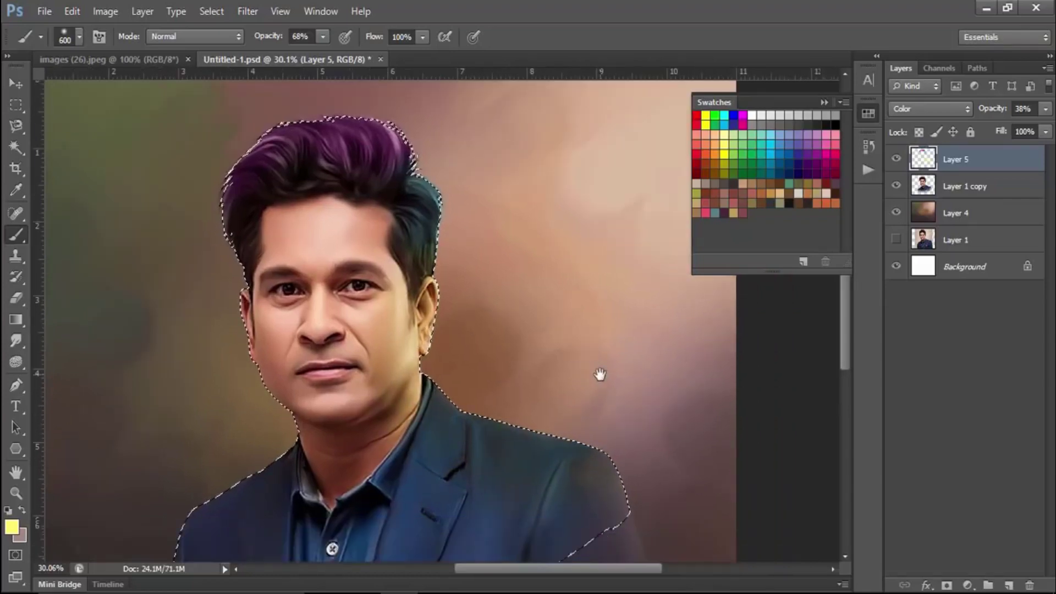
pyautogui.moveTo(421, 440); pyautogui.dragTo(413, 460)
pyautogui.moveTo(471, 170)
pyautogui.mouseDown()
pyautogui.moveTo(385, 193)
pyautogui.moveTo(455, 234)
pyautogui.mouseUp()
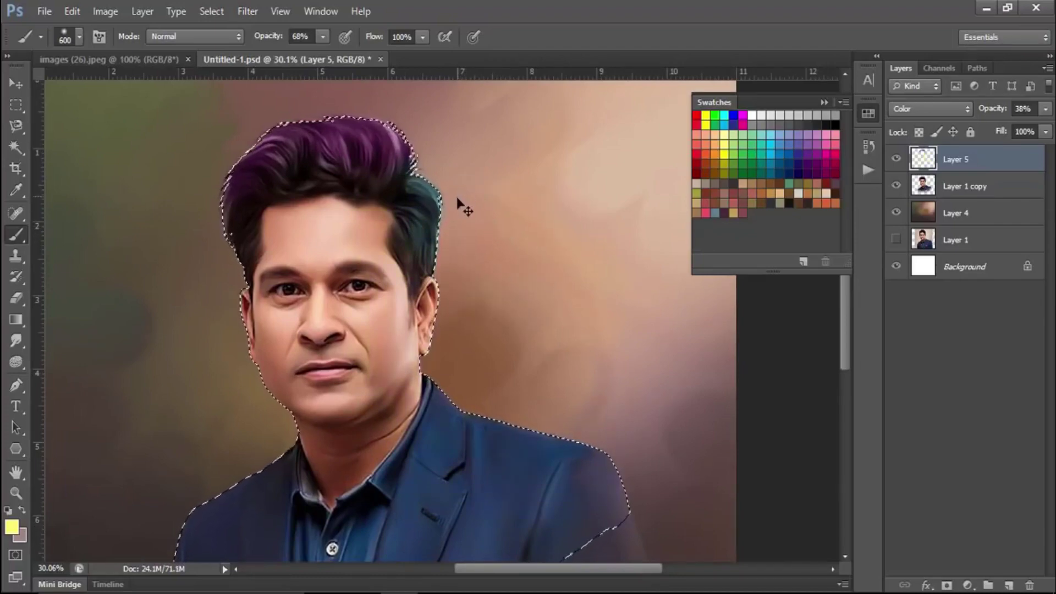
# Step: At 49% brush opacity, warm the jaw and paint pink over the forehead and left shoulder
pyautogui.moveTo(270, 44); pyautogui.dragTo(255, 44)
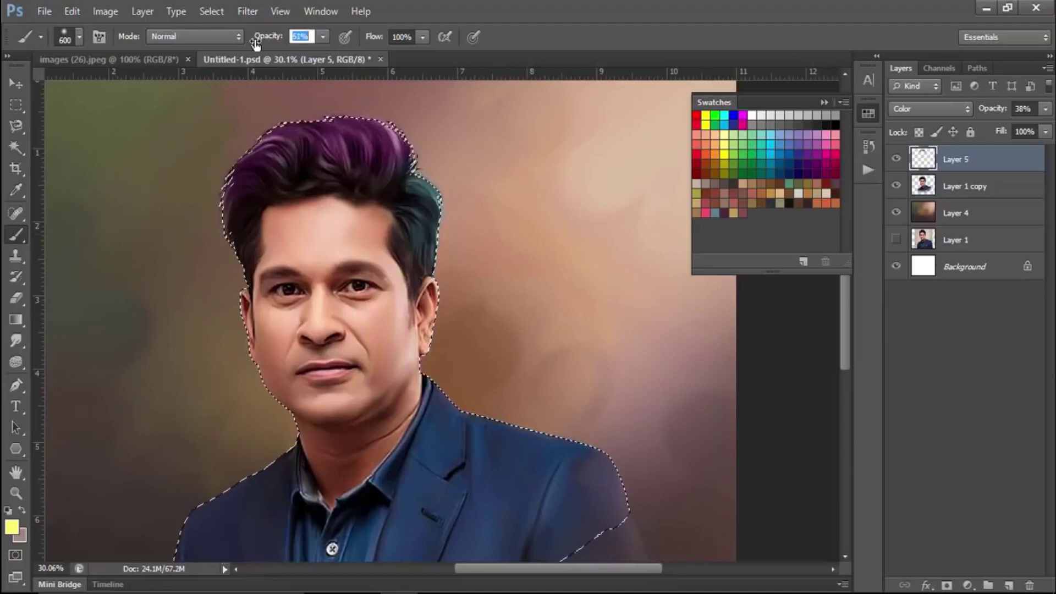
pyautogui.write('49')
pyautogui.moveTo(437, 284)
pyautogui.mouseDown()
pyautogui.moveTo(424, 378)
pyautogui.moveTo(530, 330)
pyautogui.mouseUp()
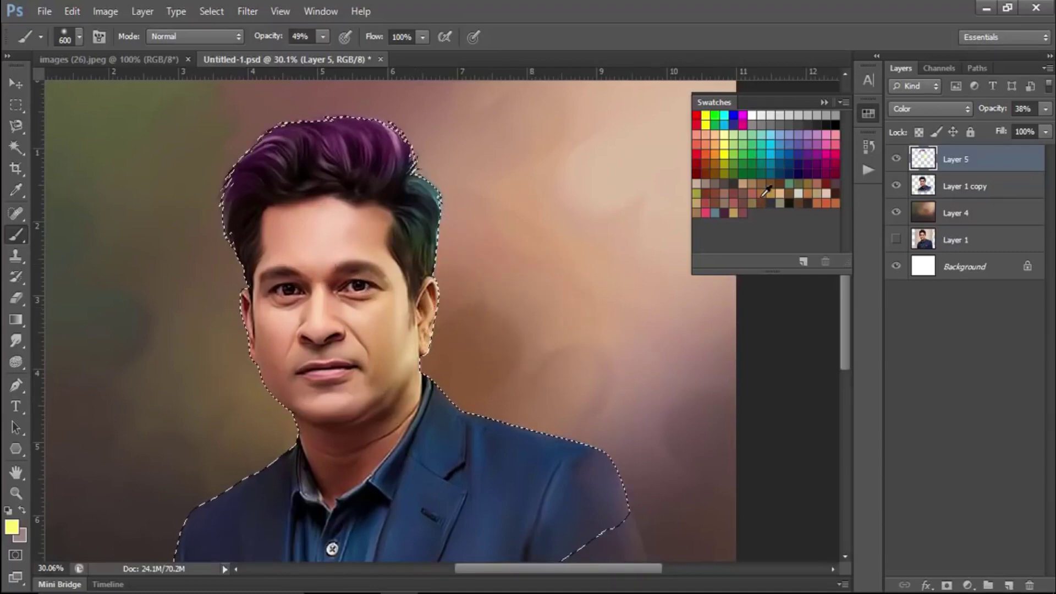
pyautogui.click(706, 212)
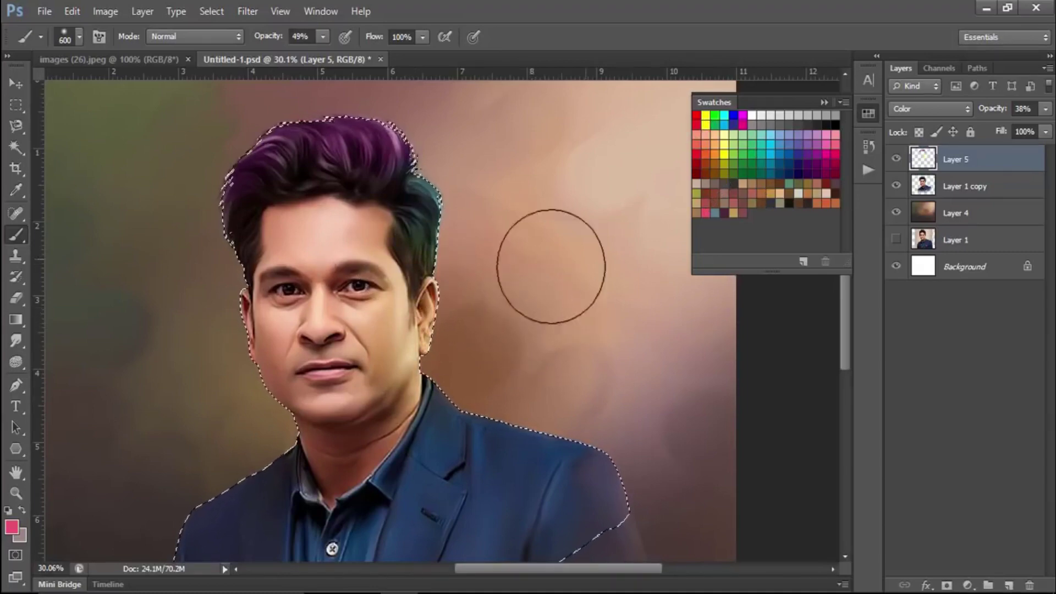
pyautogui.moveTo(283, 314); pyautogui.dragTo(268, 224)
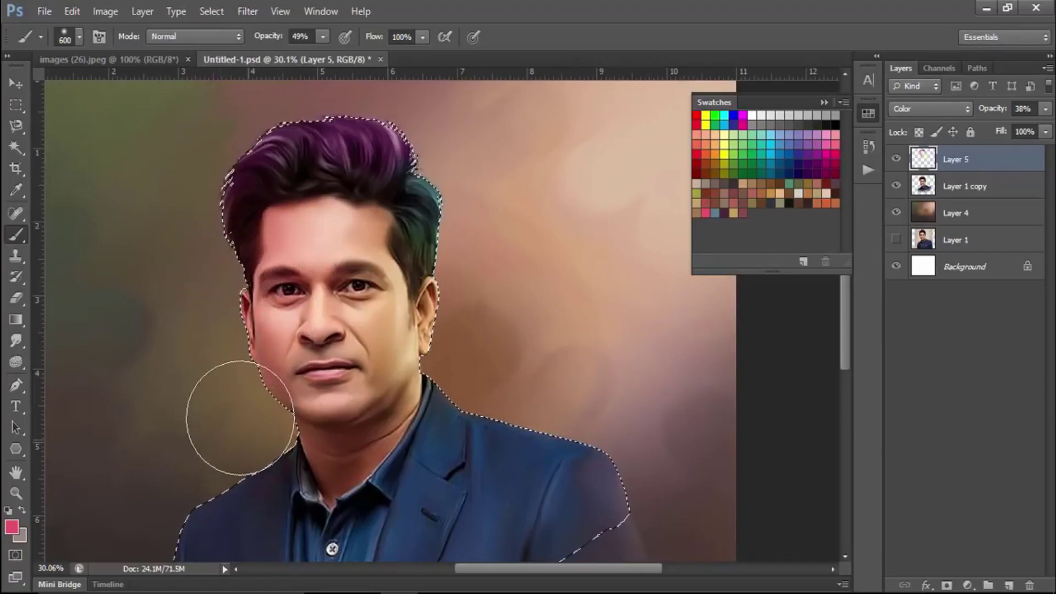
pyautogui.moveTo(221, 344)
pyautogui.mouseDown()
pyautogui.moveTo(235, 479)
pyautogui.moveTo(298, 344)
pyautogui.moveTo(219, 495)
pyautogui.moveTo(337, 318)
pyautogui.moveTo(368, 441)
pyautogui.mouseUp()
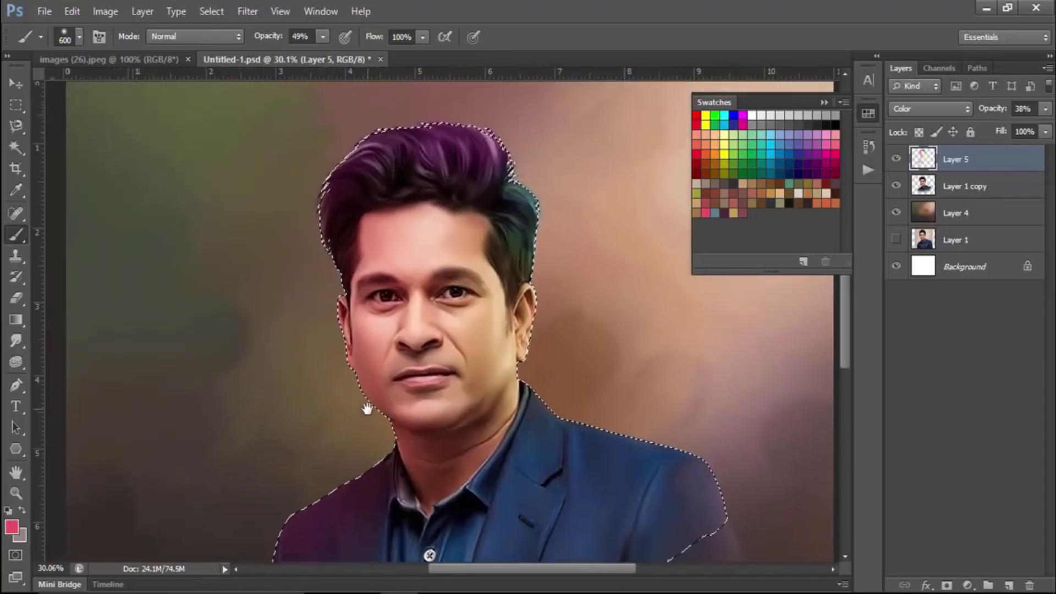
pyautogui.press('[')
pyautogui.press('[')
pyautogui.press('[')
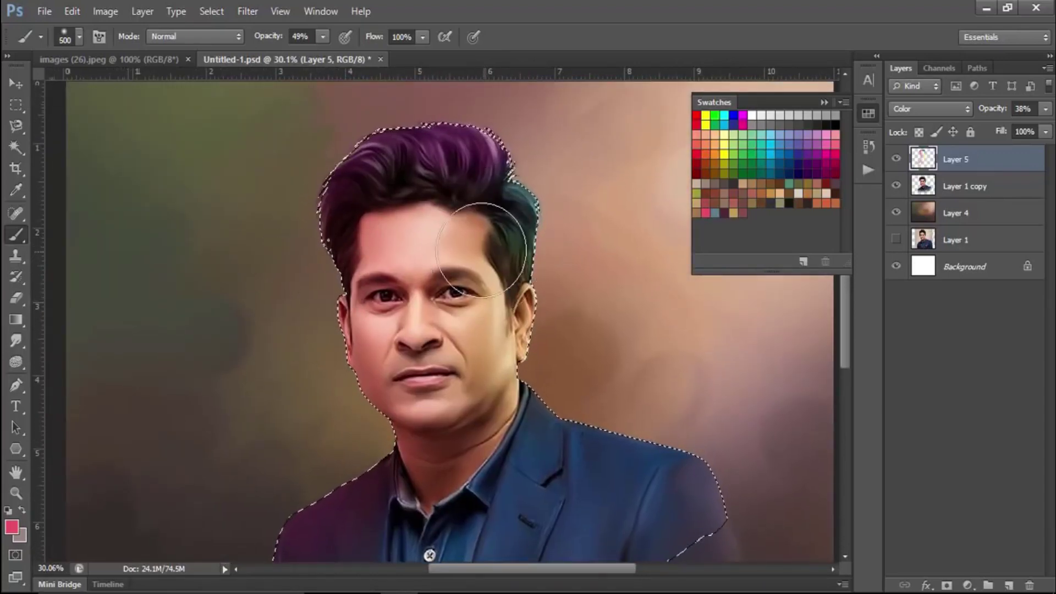
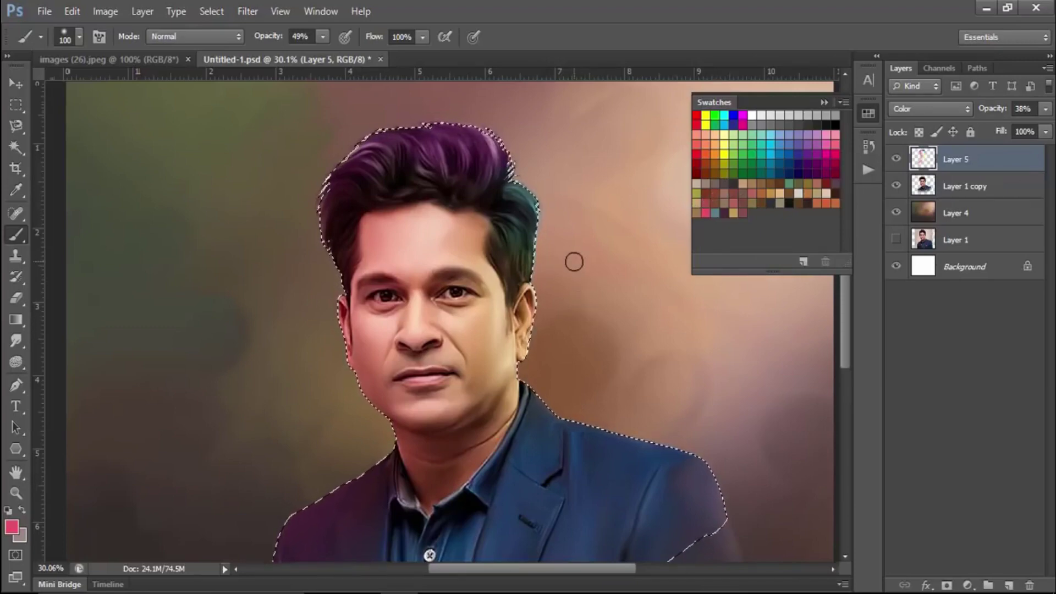
# Step: Paint colour over the cheek and forehead with a 400 px brush, then choose a warmer red
pyautogui.press(']')
pyautogui.press(']')
pyautogui.press(']')
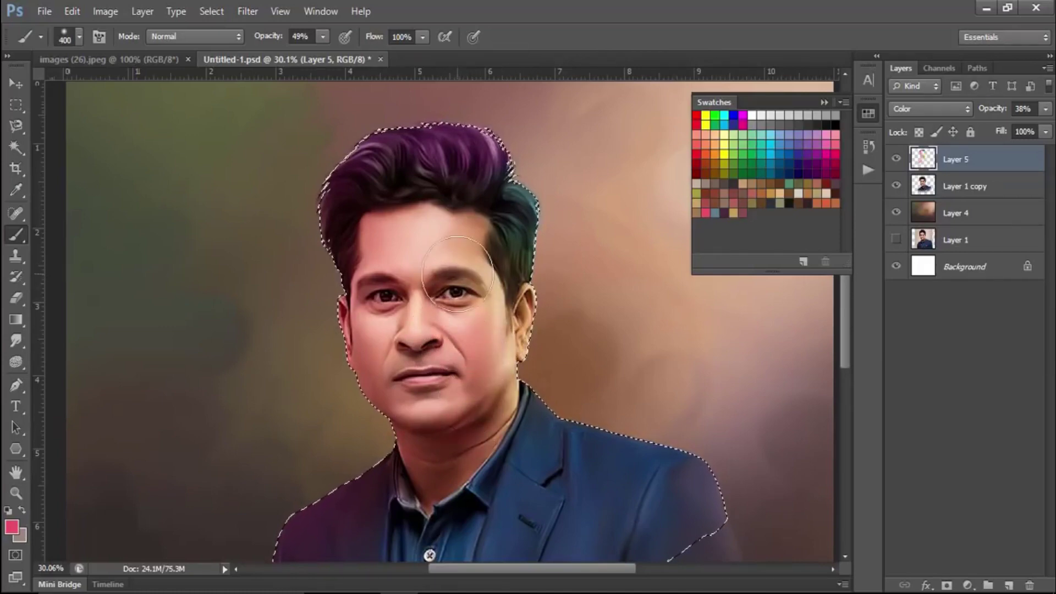
pyautogui.moveTo(456, 275); pyautogui.dragTo(435, 225)
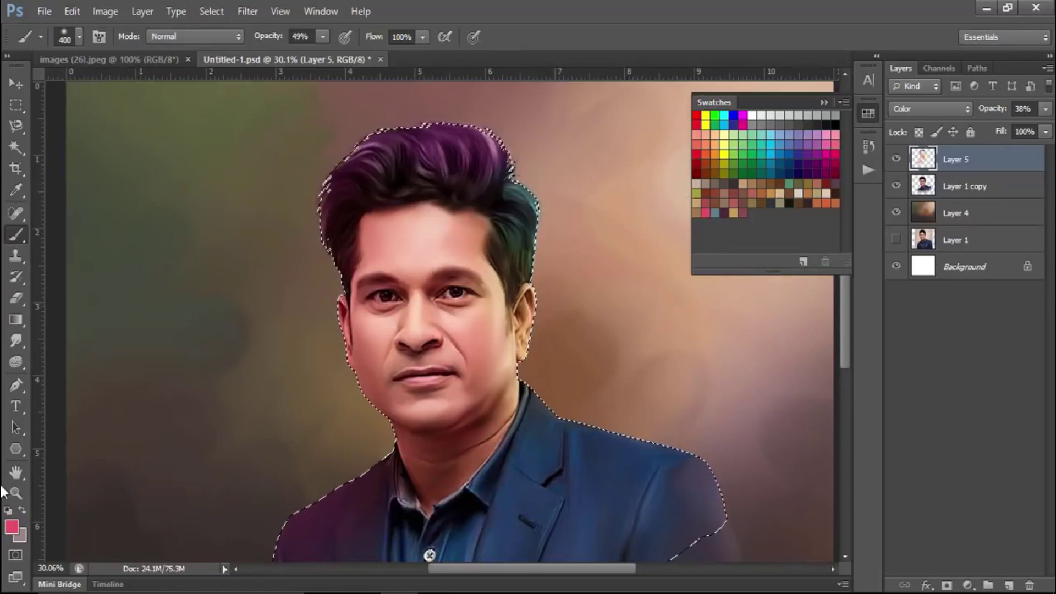
pyautogui.click(12, 530)
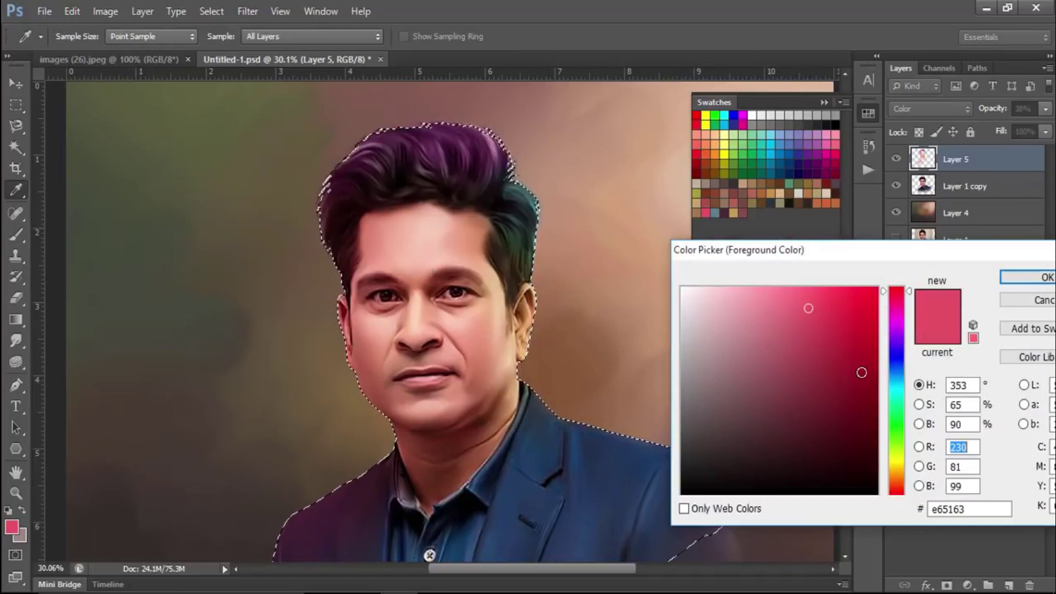
pyautogui.click(920, 448)
pyautogui.moveTo(727, 431); pyautogui.dragTo(732, 419)
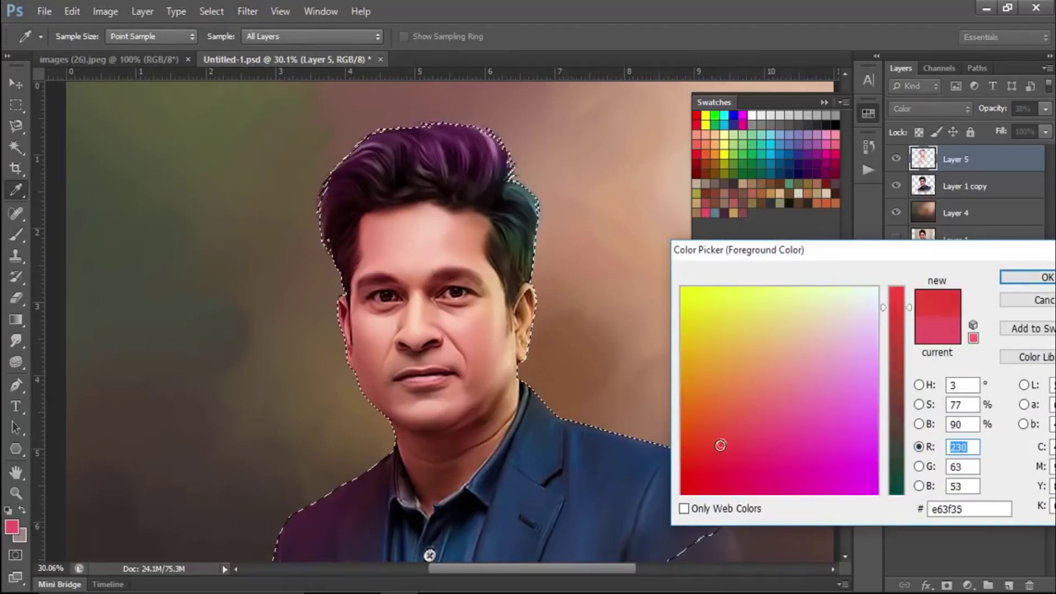
pyautogui.click(1003, 283)
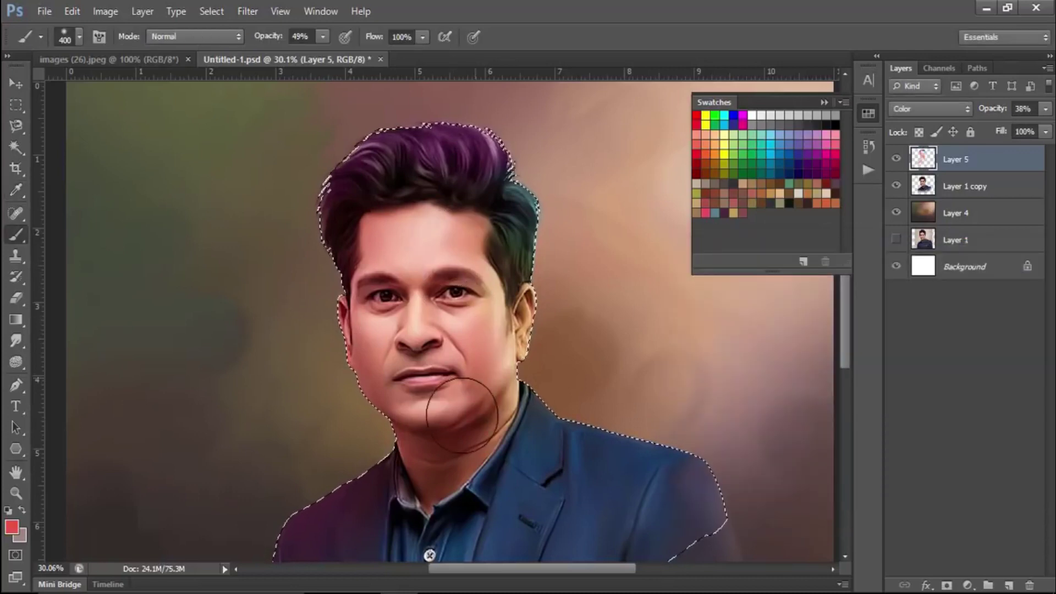
# Step: Pick an orange painting colour with red at 255 and go back to the brush
pyautogui.press('i')
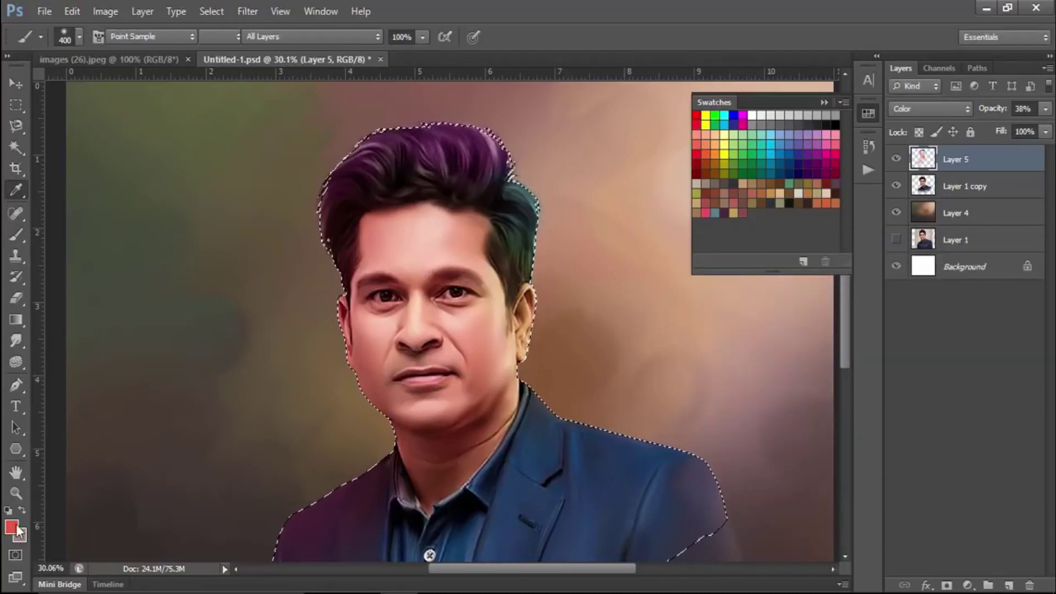
pyautogui.click(16, 528)
pyautogui.moveTo(910, 309); pyautogui.dragTo(905, 261)
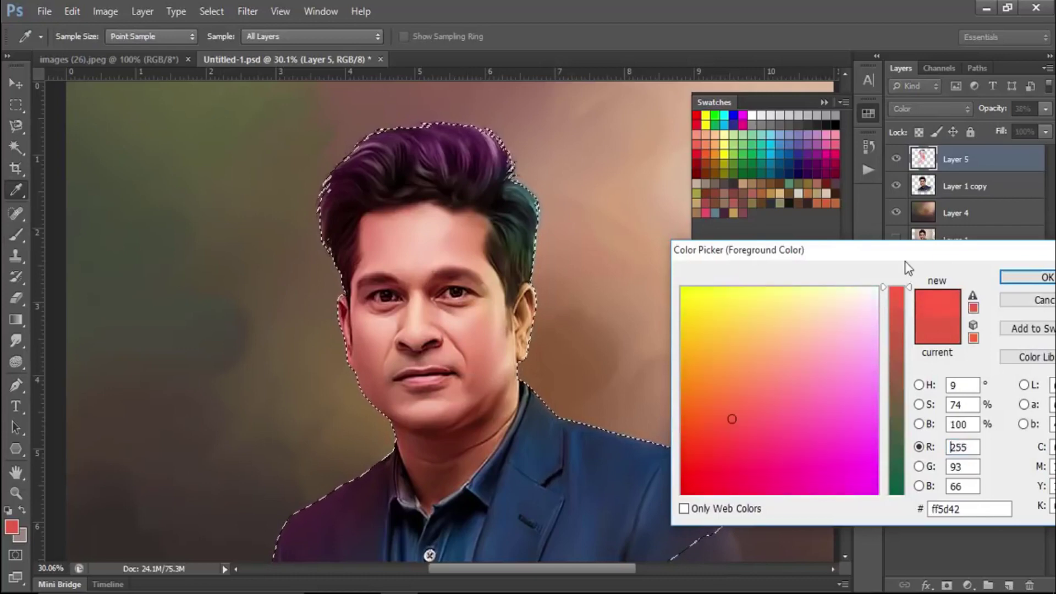
pyautogui.click(697, 353)
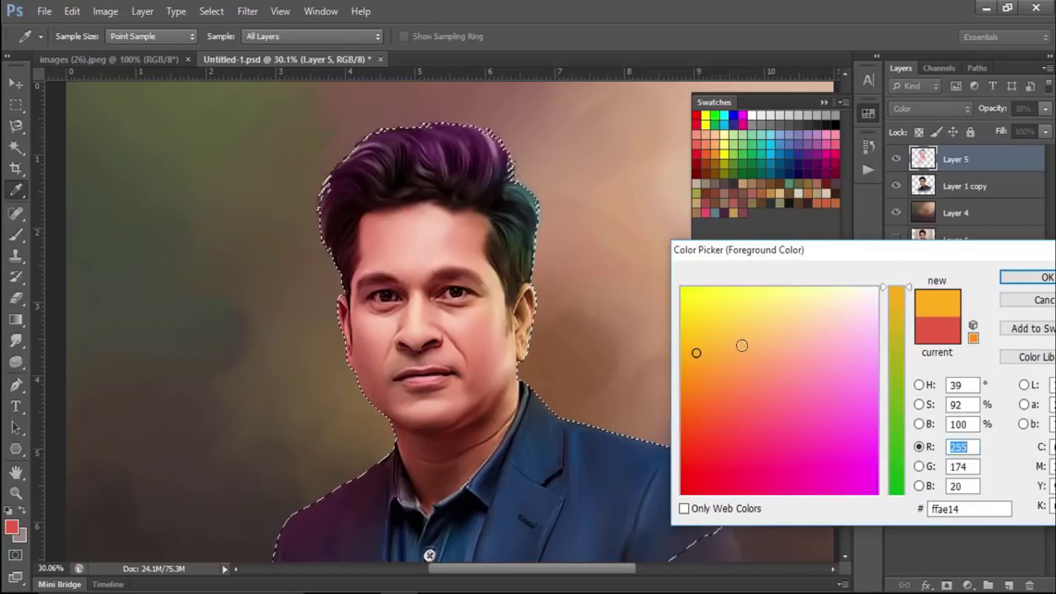
pyautogui.click(1025, 277)
pyautogui.press('b')
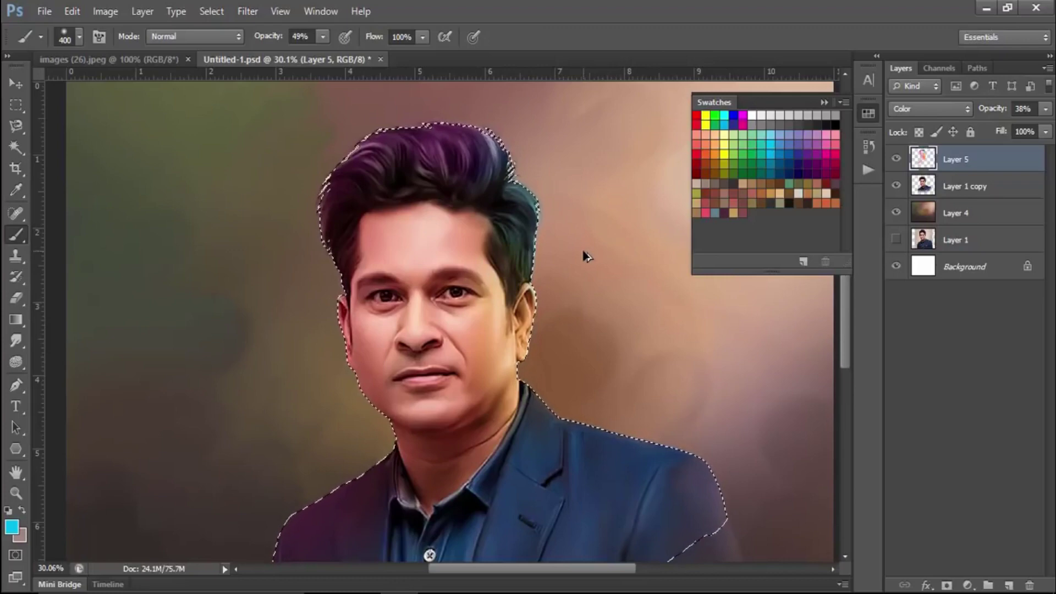
# Step: Clear the selection and set orange (ff9d18) as the painting colour
pyautogui.scroll(-2, 613, 228)
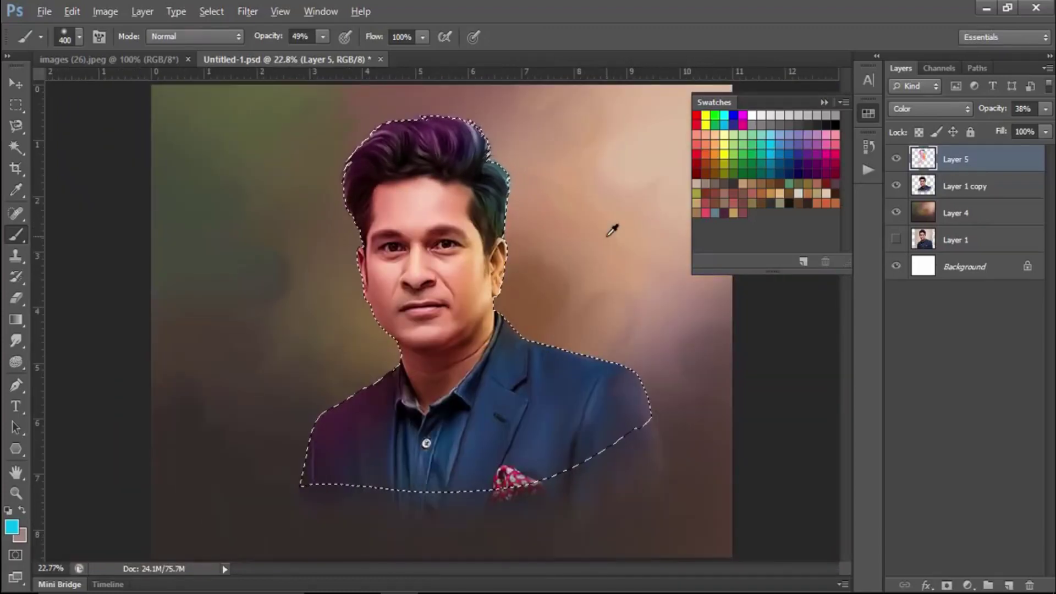
pyautogui.hotkey('ctrl', 'd')
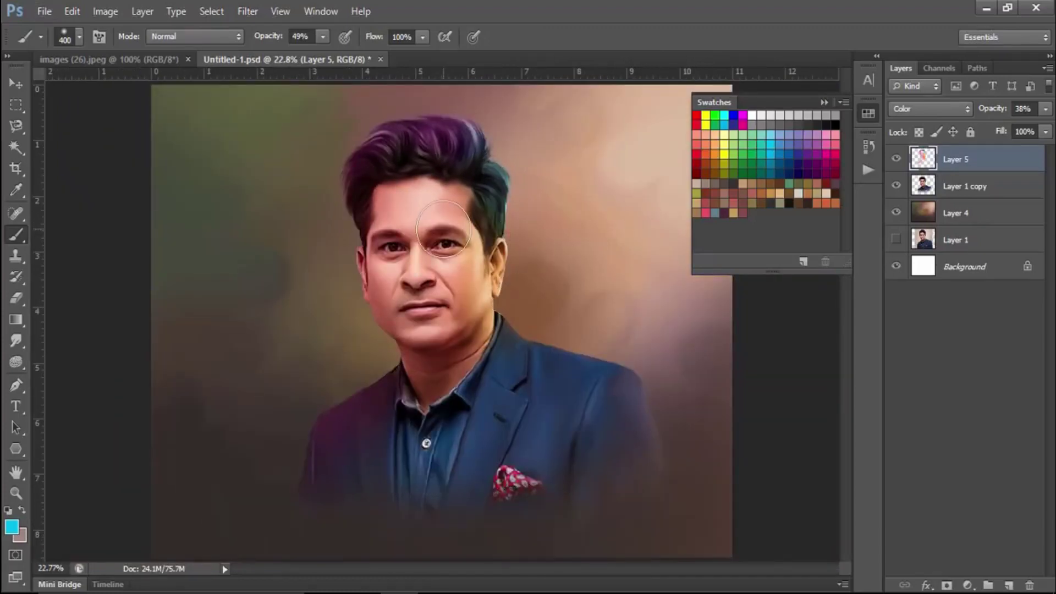
pyautogui.scroll(2, 462, 132)
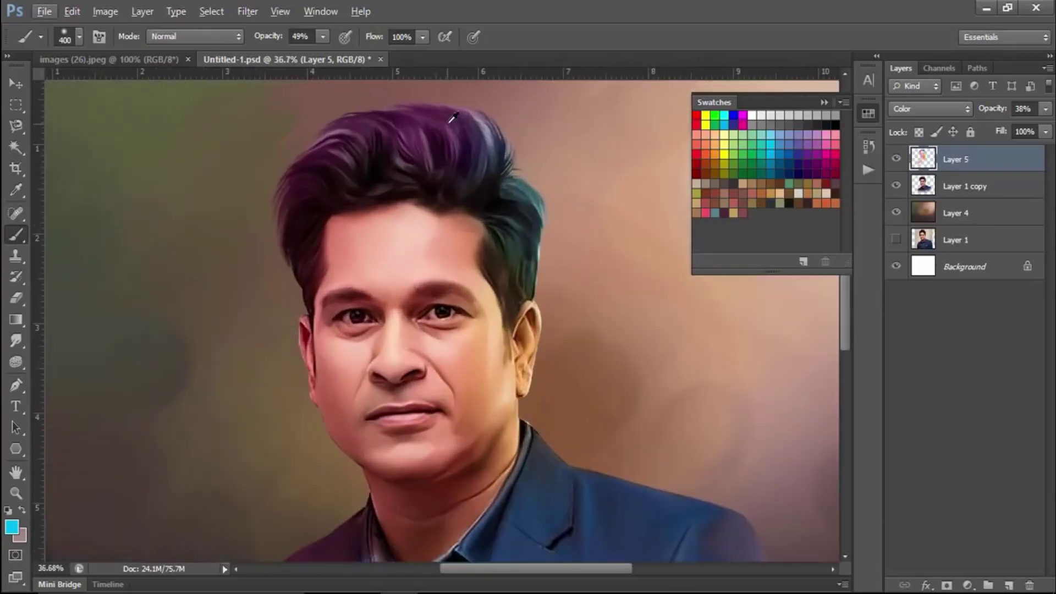
pyautogui.scroll(-2, 448, 127)
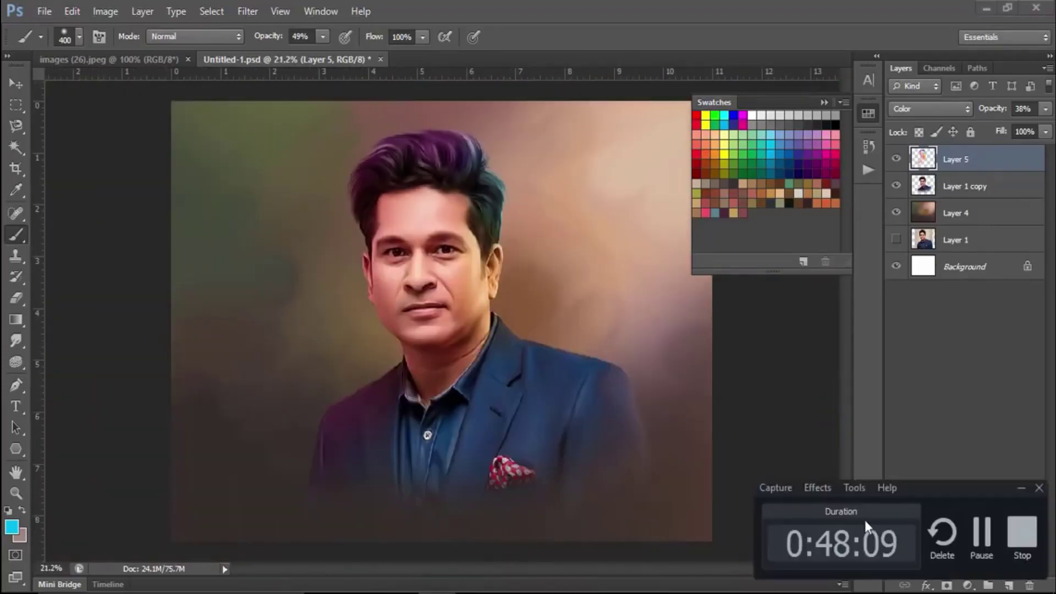
pyautogui.click(1022, 488)
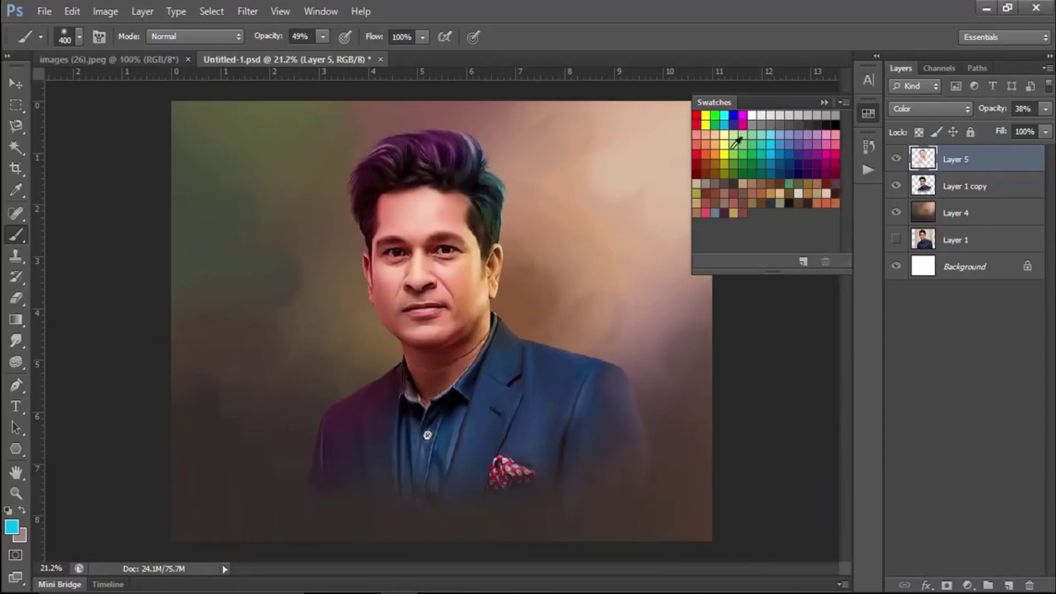
pyautogui.click(11, 527)
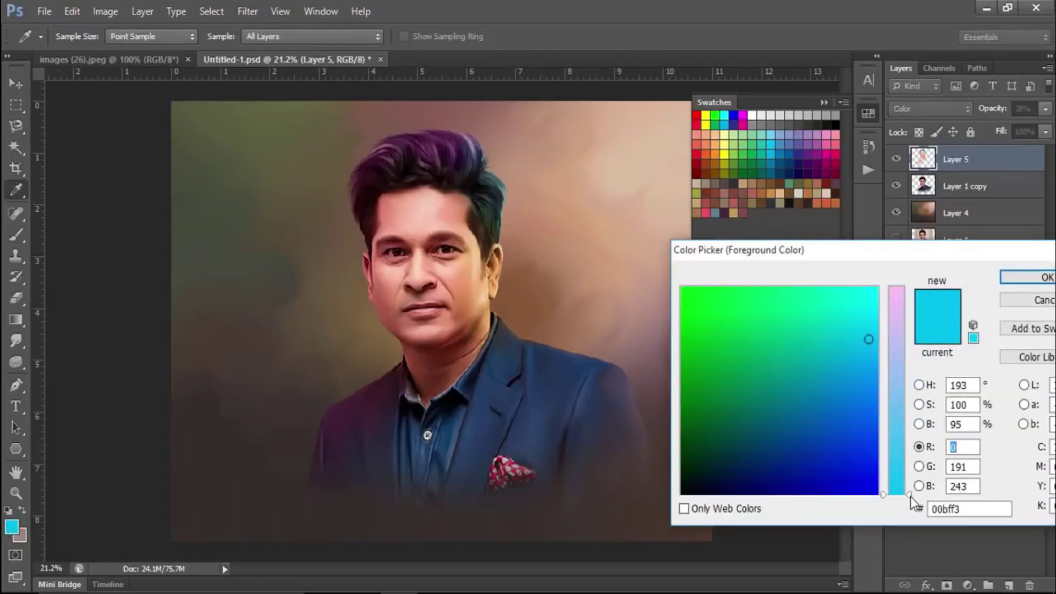
pyautogui.moveTo(911, 498); pyautogui.dragTo(901, 261)
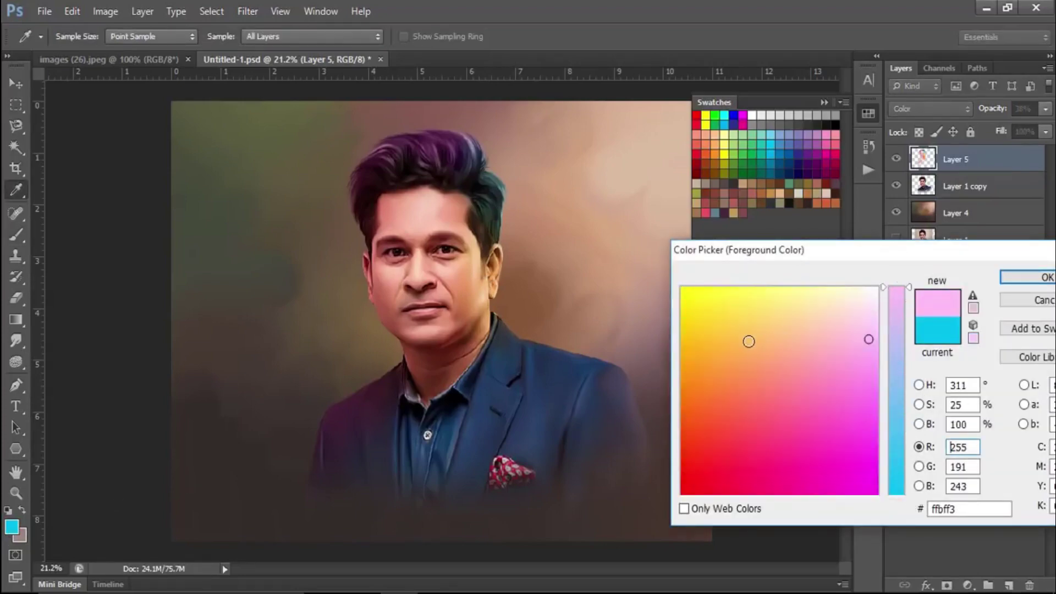
pyautogui.moveTo(737, 353)
pyautogui.mouseDown()
pyautogui.moveTo(710, 377)
pyautogui.moveTo(698, 365)
pyautogui.mouseUp()
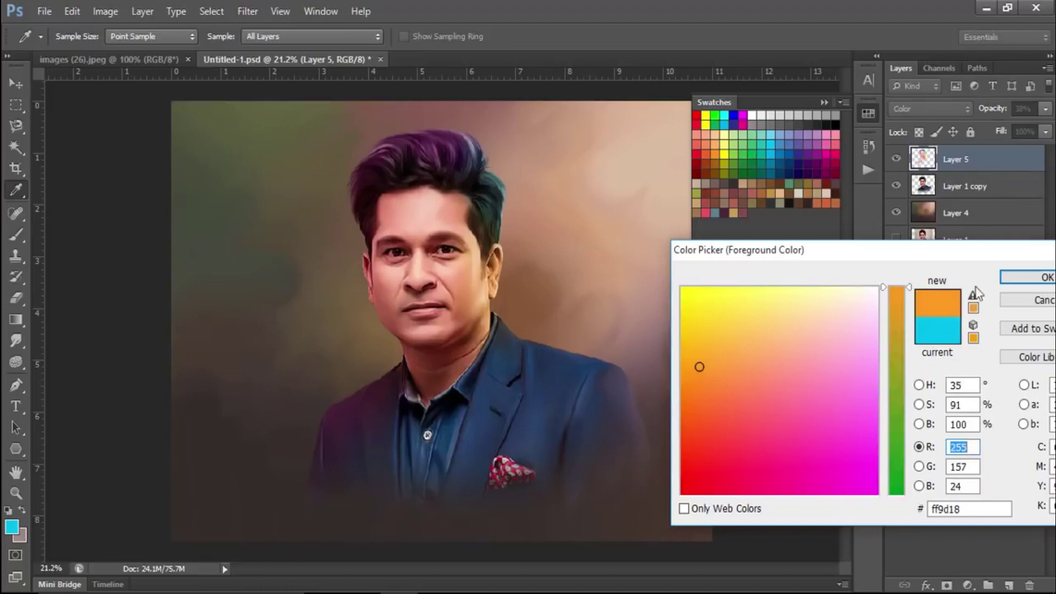
pyautogui.click(1027, 277)
# Step: Brush faint orange over the shoulder and brighten the purple at the top of the hair
pyautogui.moveTo(604, 359)
pyautogui.mouseDown()
pyautogui.moveTo(539, 306)
pyautogui.moveTo(488, 365)
pyautogui.moveTo(494, 385)
pyautogui.mouseUp()
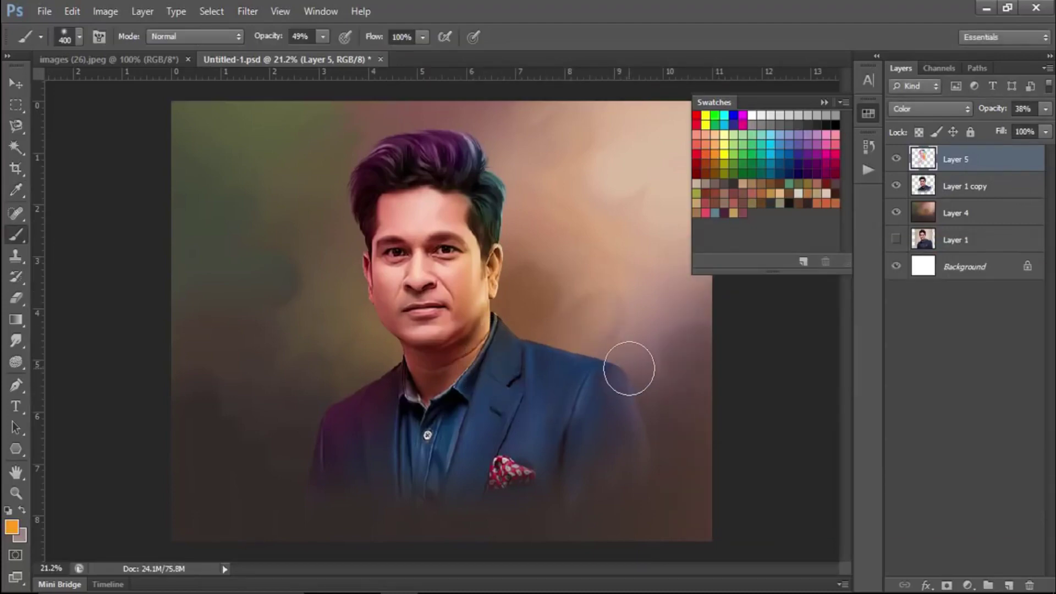
pyautogui.moveTo(487, 168); pyautogui.dragTo(468, 212)
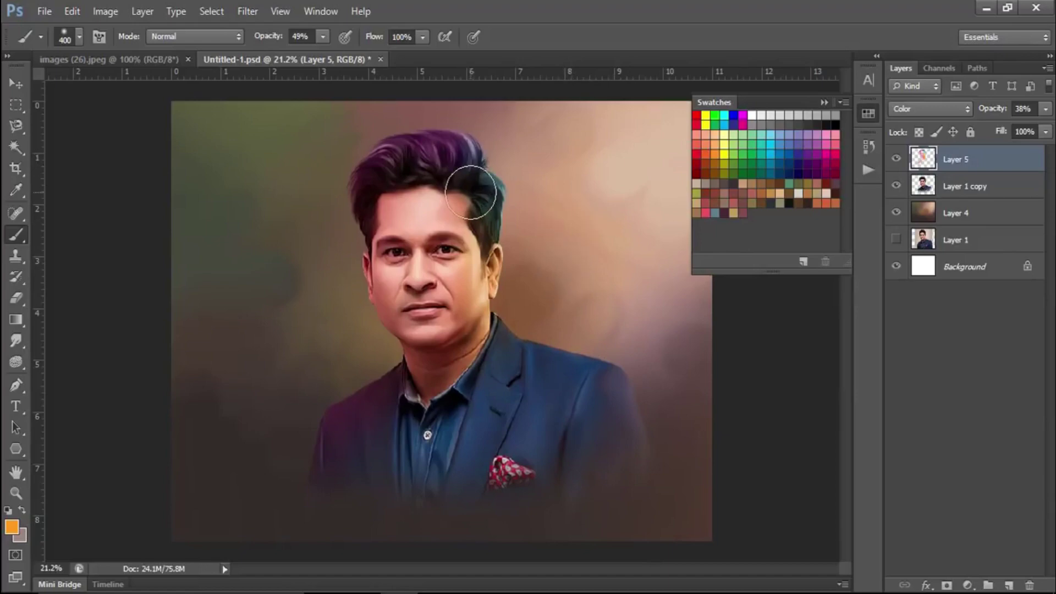
pyautogui.scroll(1, 472, 177)
pyautogui.scroll(1, 488, 193)
pyautogui.moveTo(516, 215); pyautogui.dragTo(479, 208)
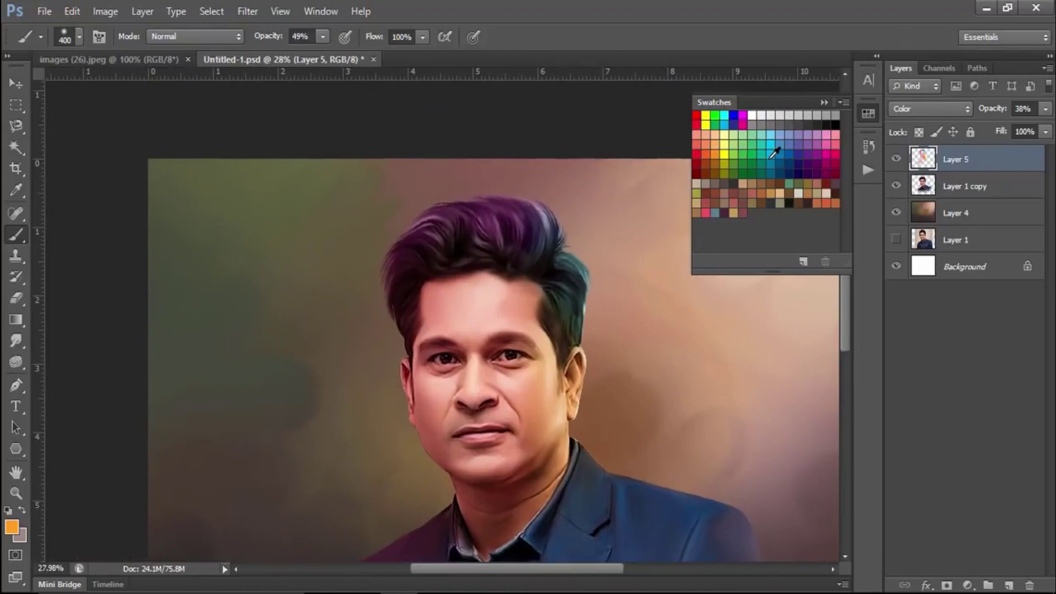
# Step: Pick sky blue, restore the selection around the person, and tint the top of the hair
pyautogui.click(734, 164)
pyautogui.keyDown('ctrl'); pyautogui.click(923, 186); pyautogui.keyUp('ctrl')
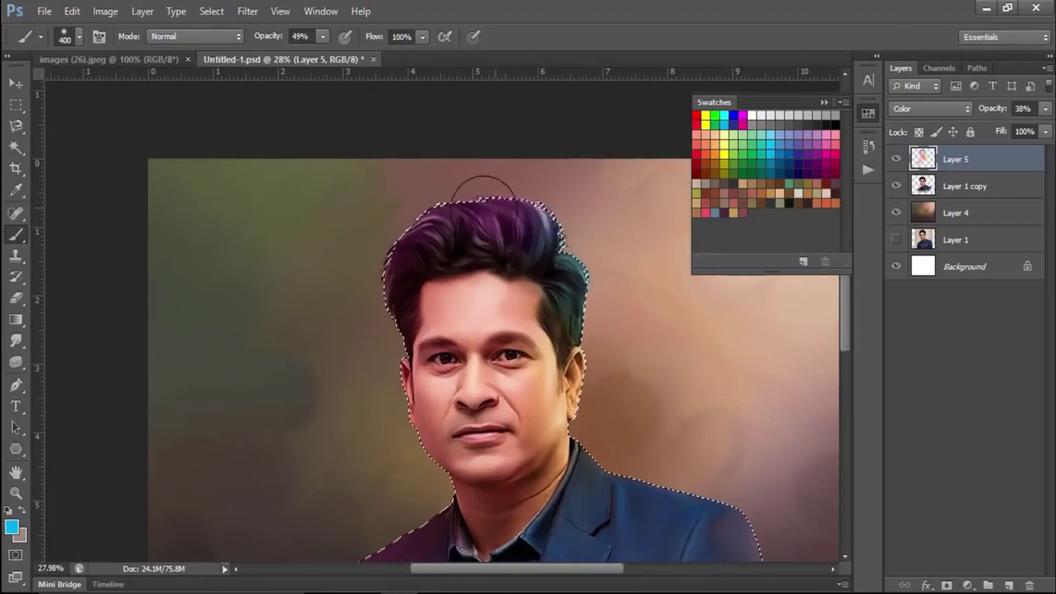
pyautogui.moveTo(476, 216)
pyautogui.mouseDown()
pyautogui.moveTo(449, 177)
pyautogui.moveTo(411, 170)
pyautogui.moveTo(552, 210)
pyautogui.mouseUp()
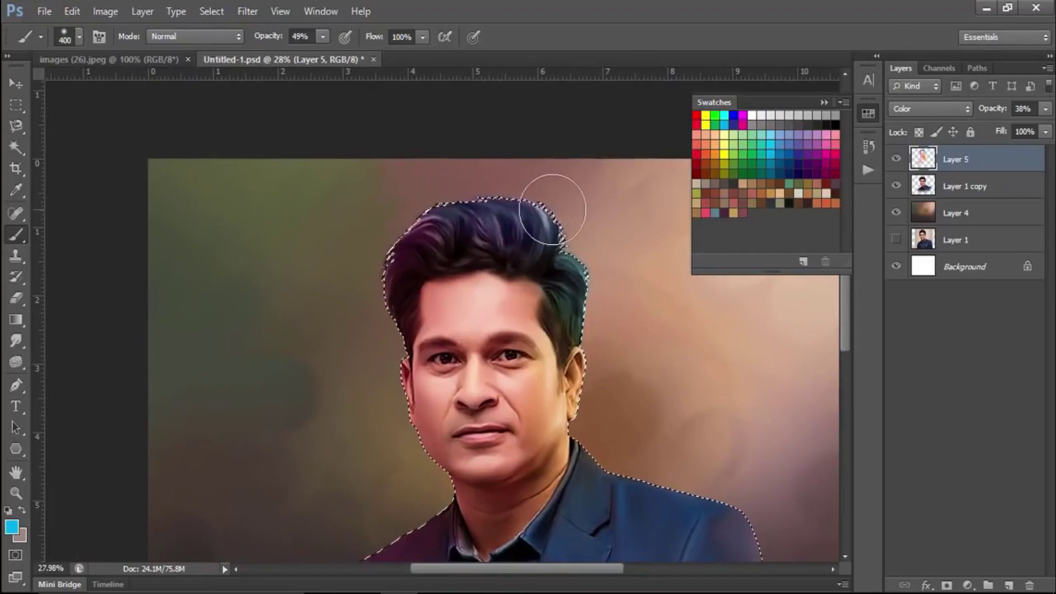
# Step: Lower brush opacity to 17%, softly tint the hairline, then pick crimson from Swatches
pyautogui.moveTo(270, 41); pyautogui.dragTo(225, 38)
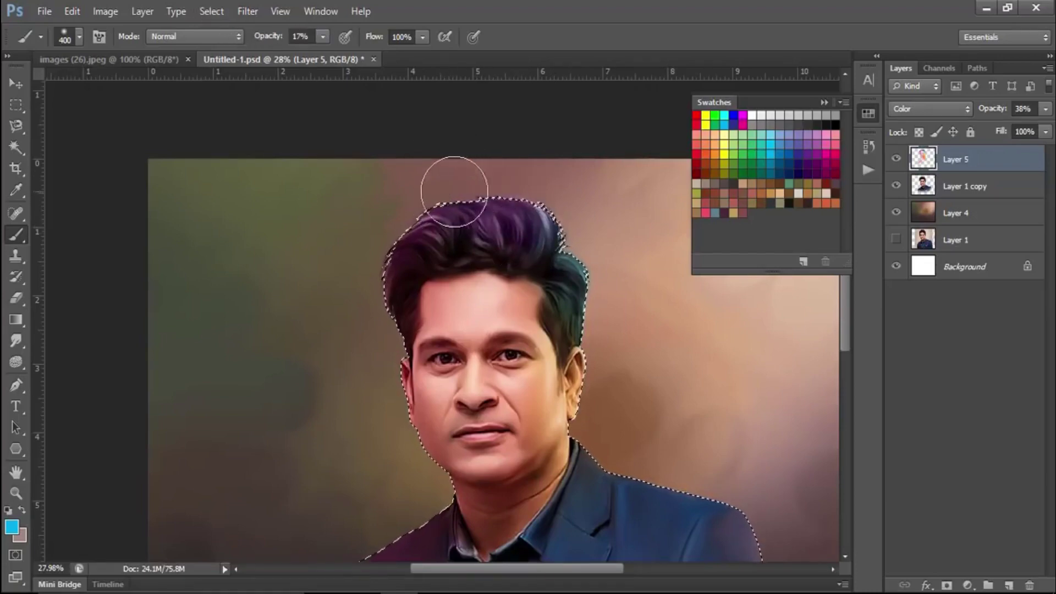
pyautogui.moveTo(495, 209)
pyautogui.mouseDown()
pyautogui.moveTo(535, 206)
pyautogui.moveTo(412, 208)
pyautogui.moveTo(405, 276)
pyautogui.mouseUp()
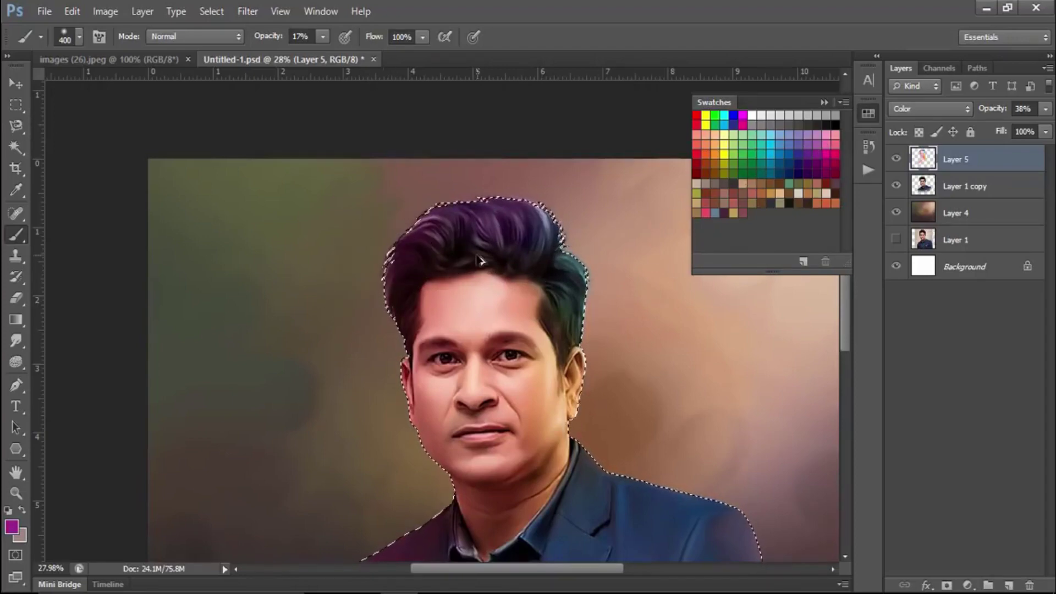
pyautogui.click(835, 152)
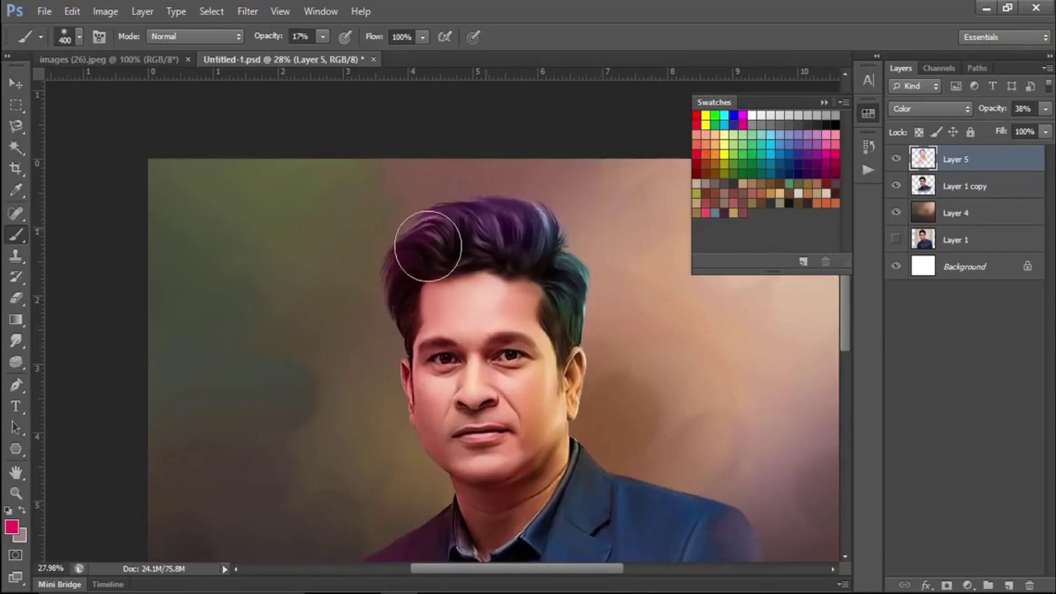
pyautogui.click(14, 360)
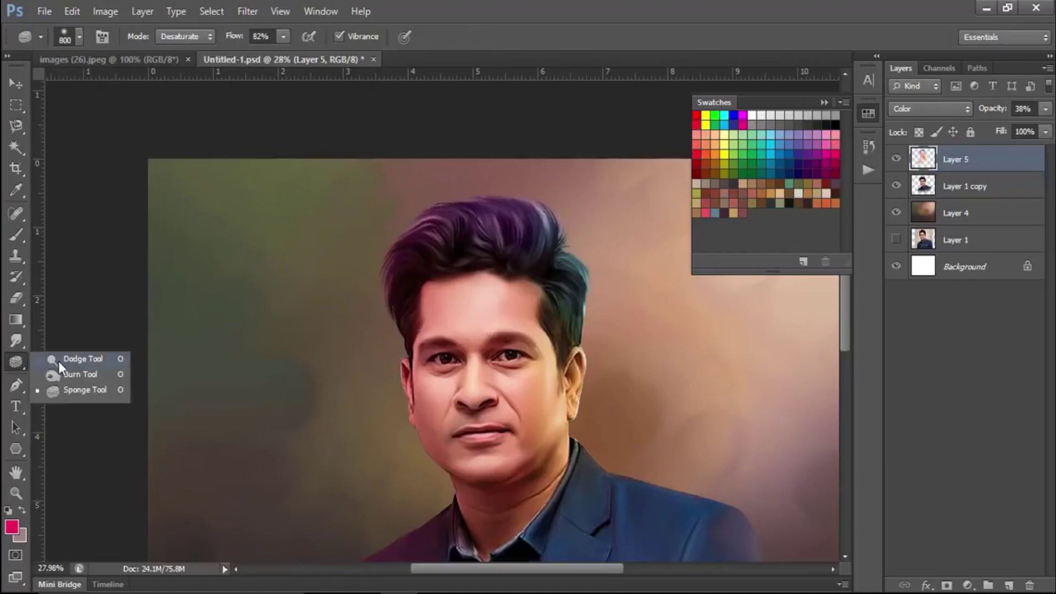
# Step: Dodge the hair-edge highlights at 79% exposure on the Layer 1 copy layer
pyautogui.click(58, 361)
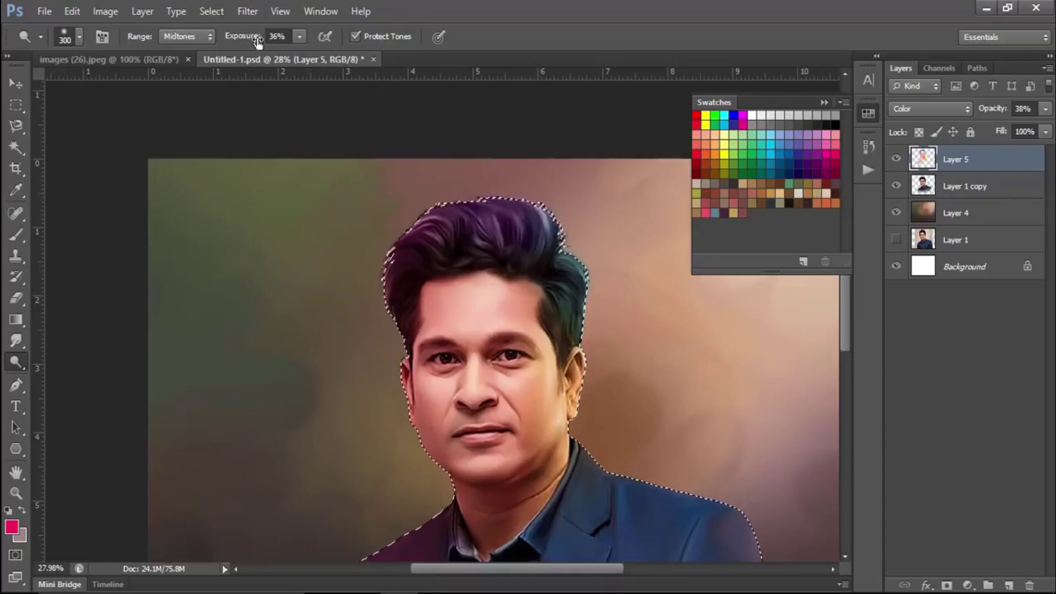
pyautogui.moveTo(257, 42); pyautogui.dragTo(280, 42)
pyautogui.moveTo(469, 204)
pyautogui.mouseDown()
pyautogui.moveTo(429, 189)
pyautogui.moveTo(550, 185)
pyautogui.moveTo(590, 286)
pyautogui.mouseUp()
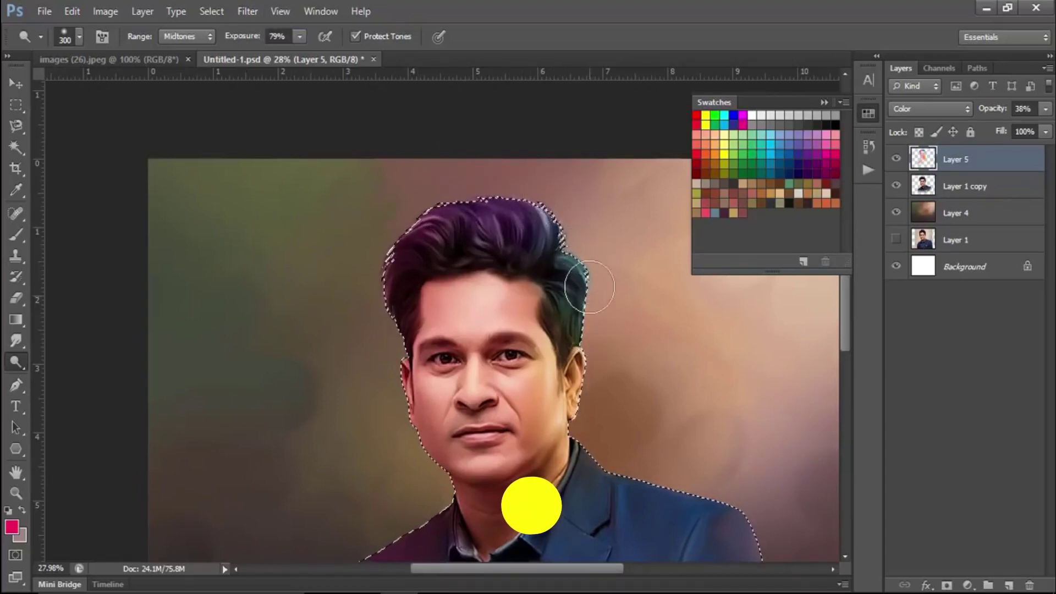
pyautogui.click(958, 187)
pyautogui.moveTo(439, 198)
pyautogui.mouseDown()
pyautogui.moveTo(556, 193)
pyautogui.moveTo(594, 266)
pyautogui.moveTo(601, 319)
pyautogui.moveTo(555, 242)
pyautogui.moveTo(434, 172)
pyautogui.moveTo(474, 173)
pyautogui.moveTo(441, 193)
pyautogui.moveTo(565, 219)
pyautogui.mouseUp()
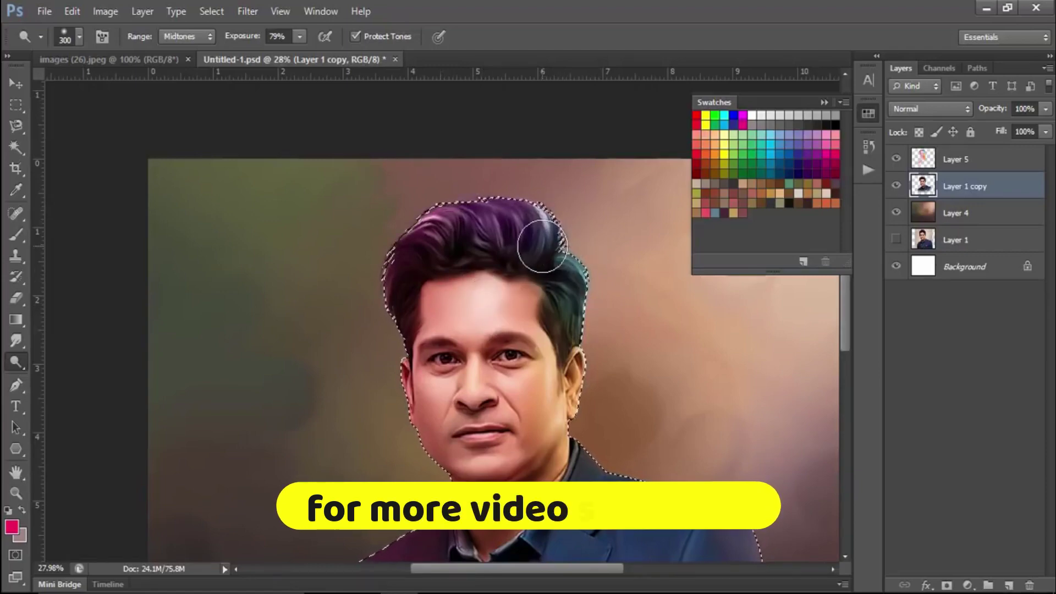
# Step: Lower the dodge exposure to 32% and shrink the dodge brush to 100
pyautogui.moveTo(254, 43); pyautogui.dragTo(218, 54)
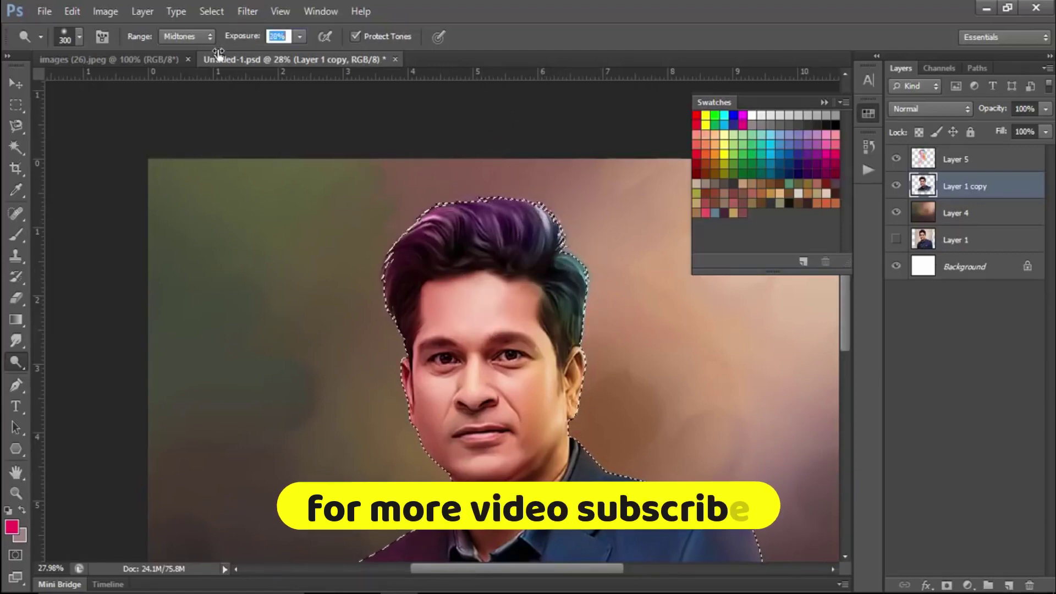
pyautogui.write('46')
pyautogui.press('[')
pyautogui.press('[')
pyautogui.press('[')
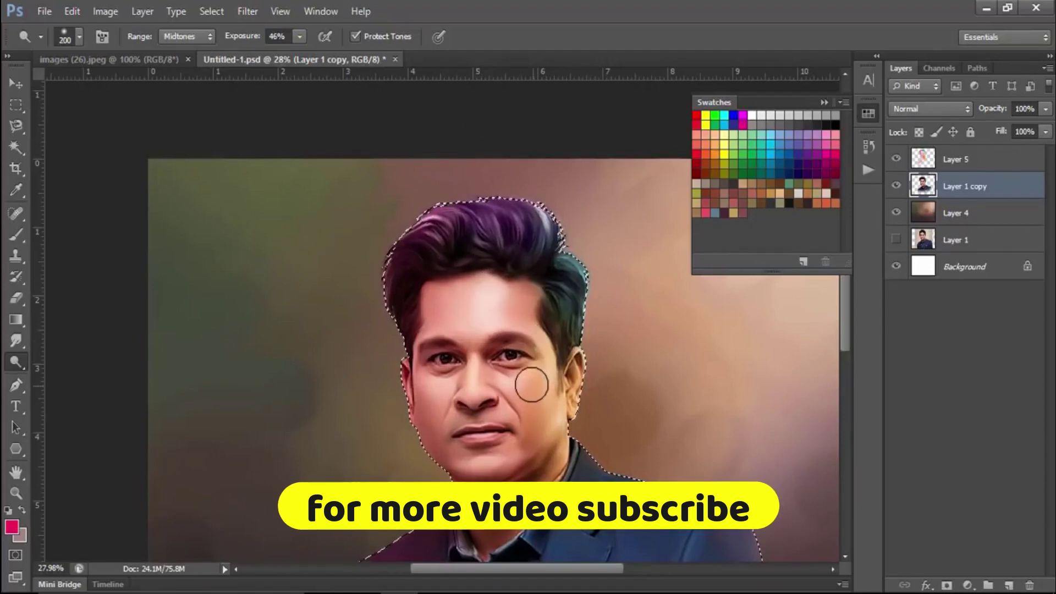
pyautogui.press('[')
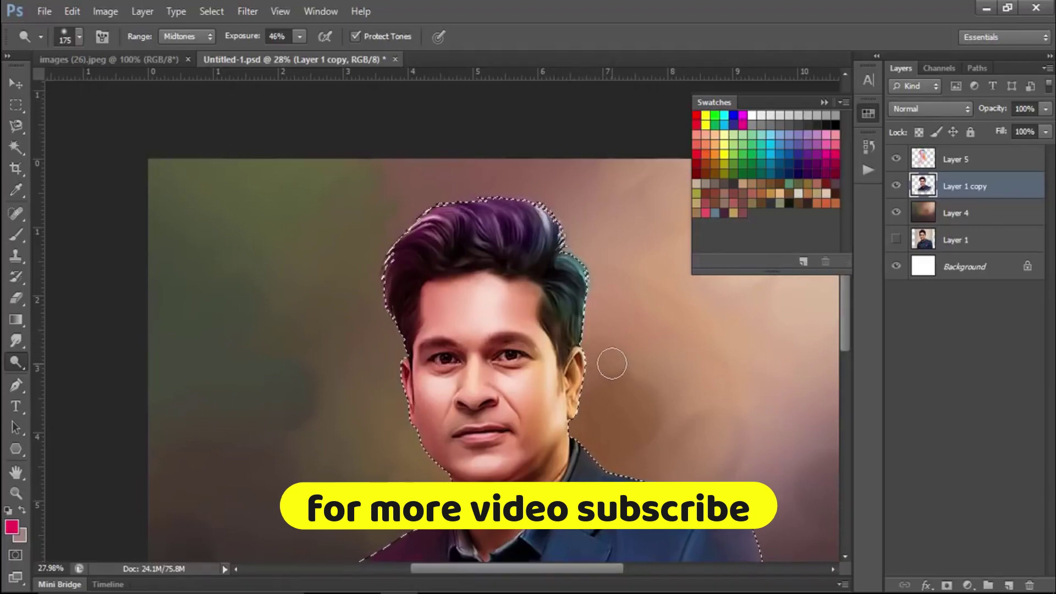
pyautogui.scroll(-2, 592, 358)
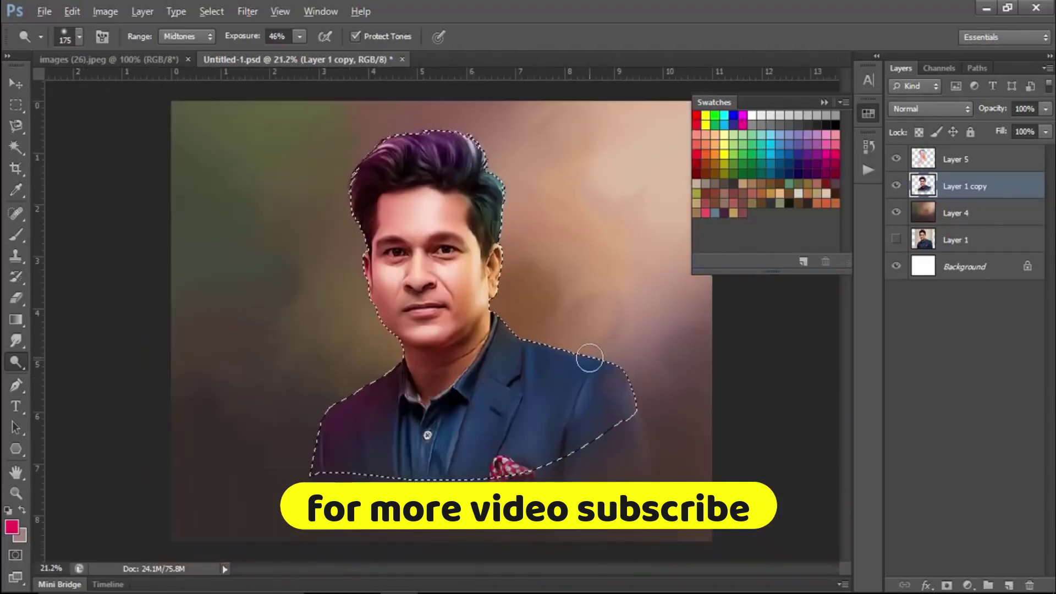
pyautogui.scroll(2, 405, 247)
pyautogui.press('alt')
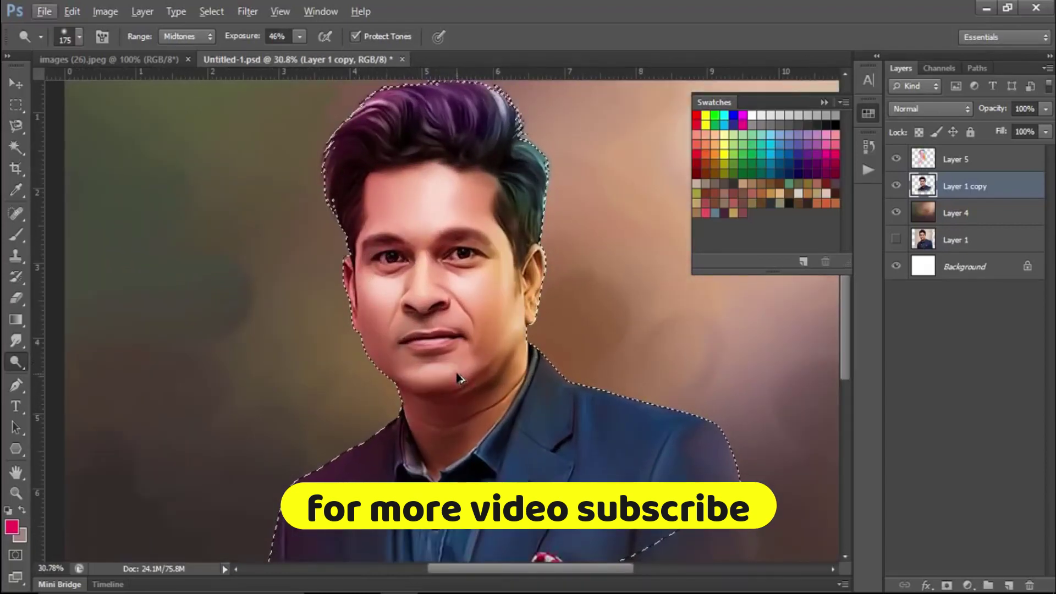
pyautogui.press('alt')
pyautogui.moveTo(233, 40); pyautogui.dragTo(223, 36)
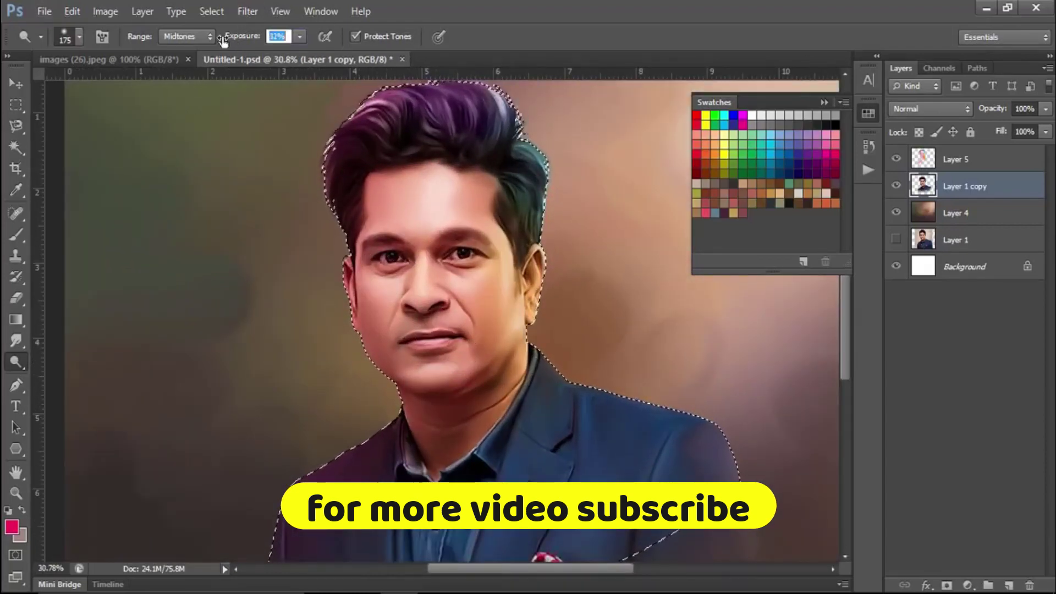
pyautogui.press('[')
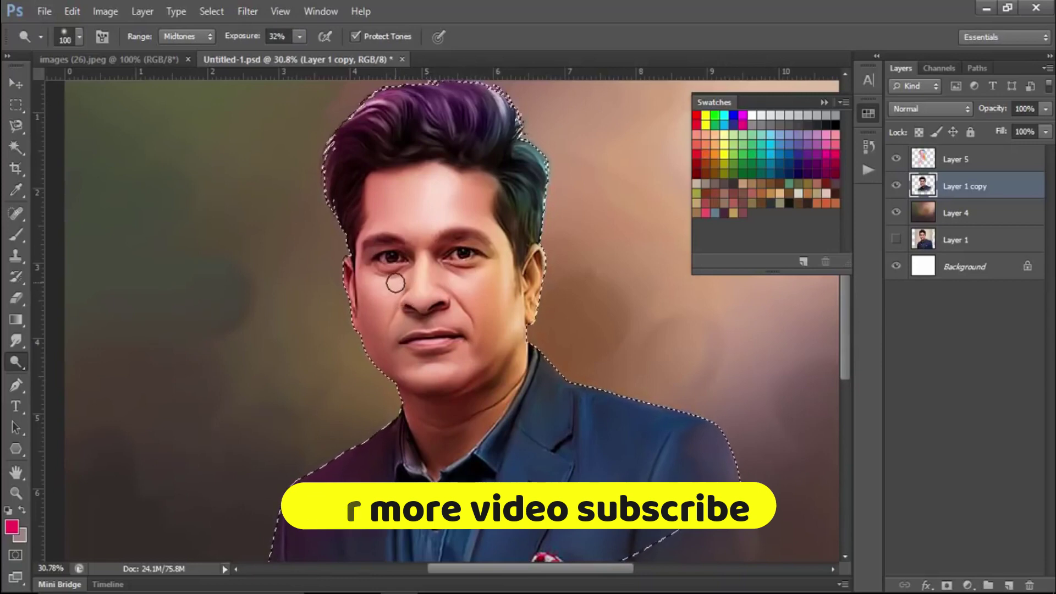
pyautogui.press('[')
pyautogui.press('[')
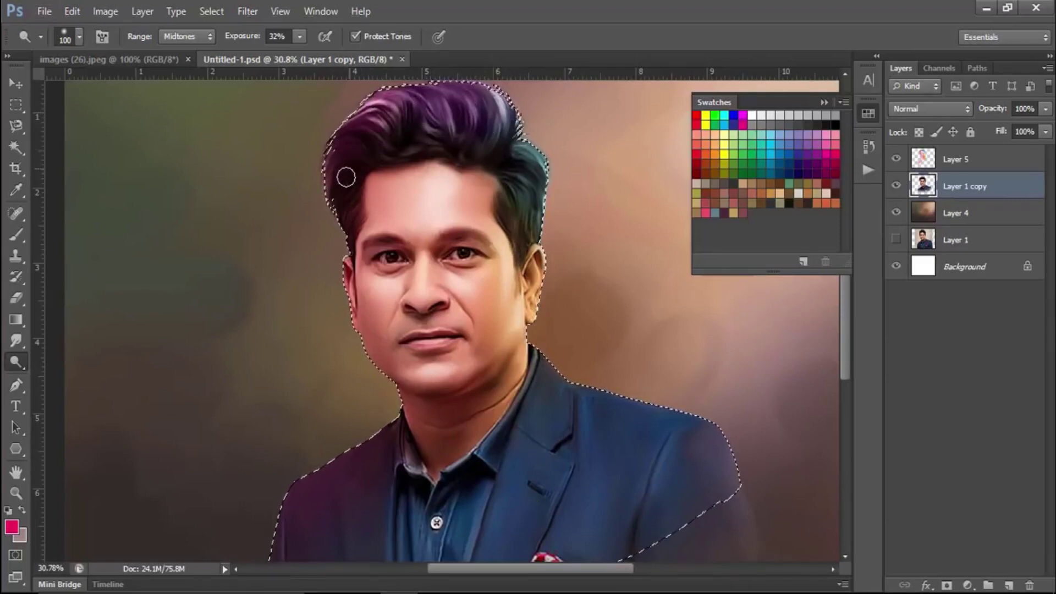
# Step: Deselect the man and add a new empty Layer 6 above Layer 1 copy
pyautogui.scroll(-3, 540, 211)
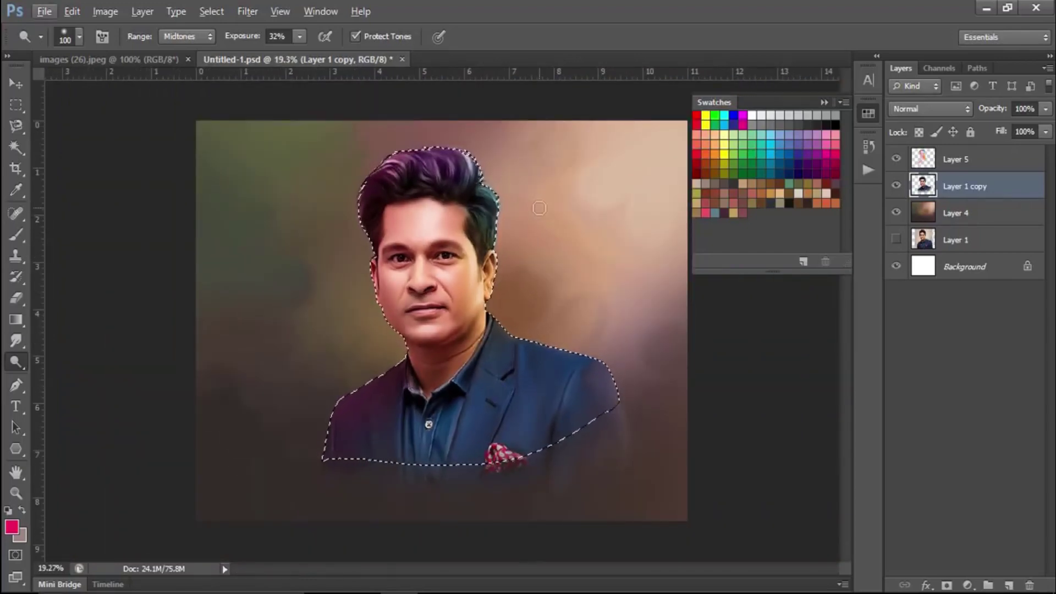
pyautogui.hotkey('ctrl', 'd')
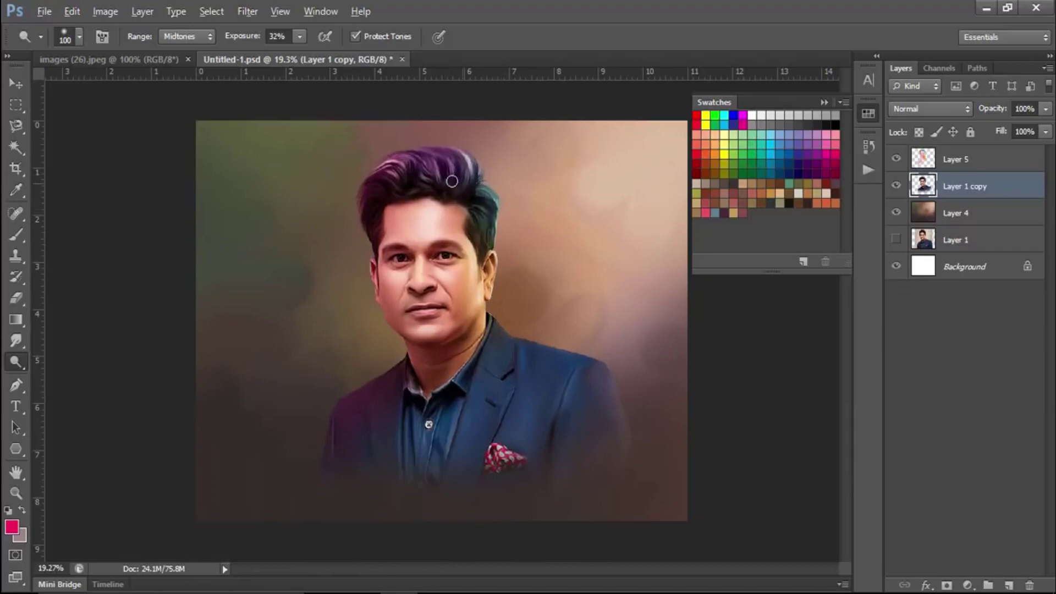
pyautogui.scroll(4, 451, 181)
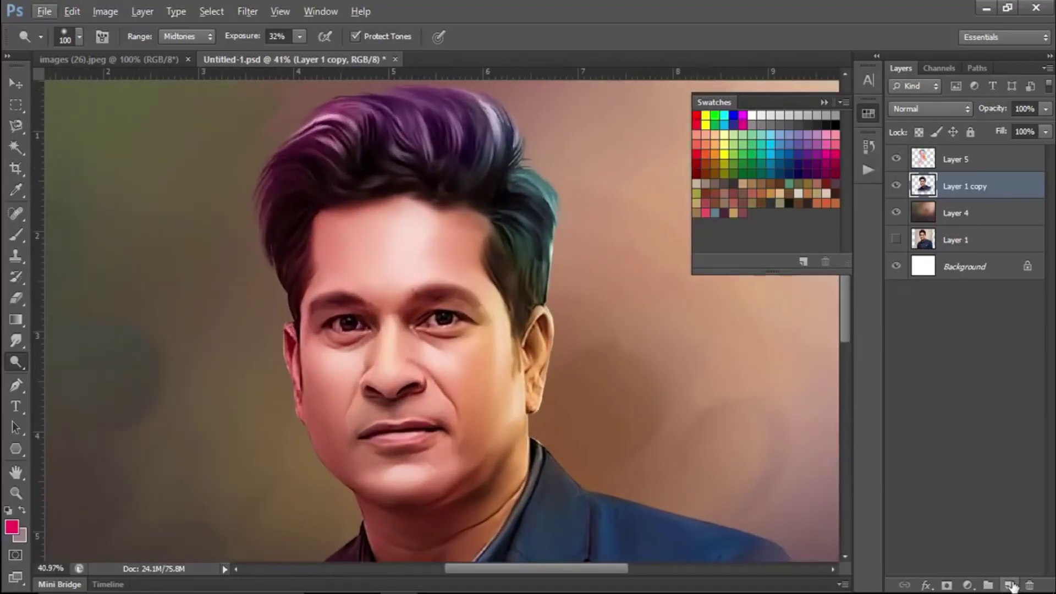
pyautogui.click(1010, 585)
# Step: Trace curved Pen paths for strands down the purple top of the hair
pyautogui.click(15, 385)
pyautogui.scroll(2, 386, 165)
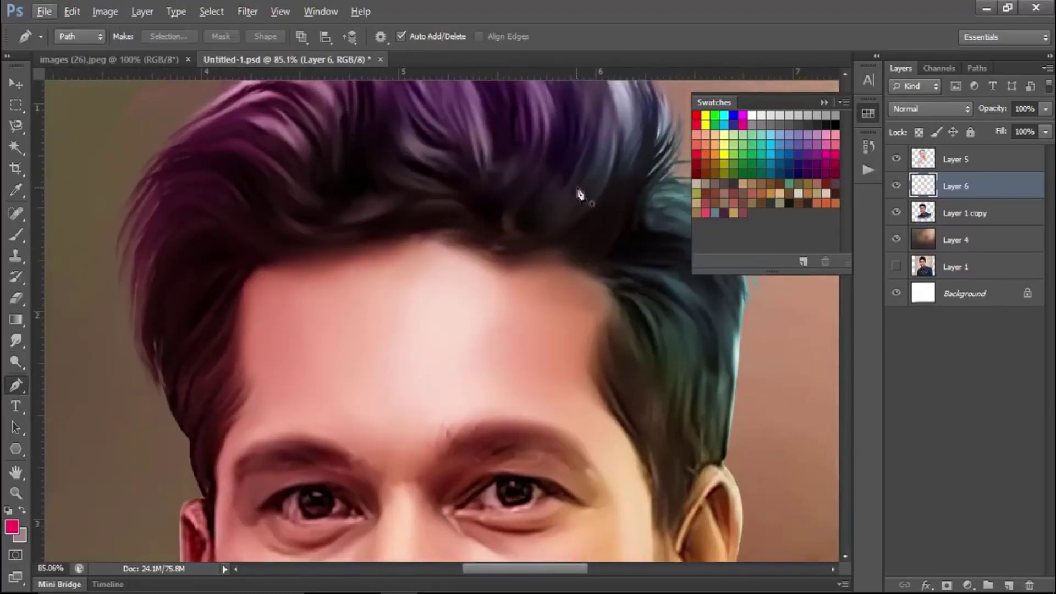
pyautogui.scroll(2, 486, 283)
pyautogui.click(498, 199)
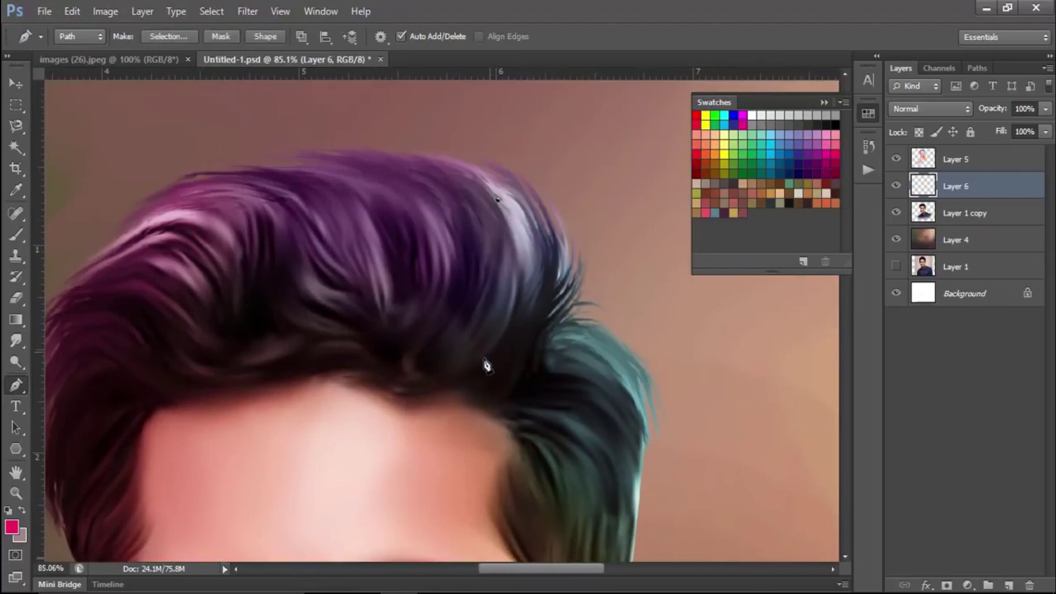
pyautogui.moveTo(484, 359); pyautogui.dragTo(419, 416)
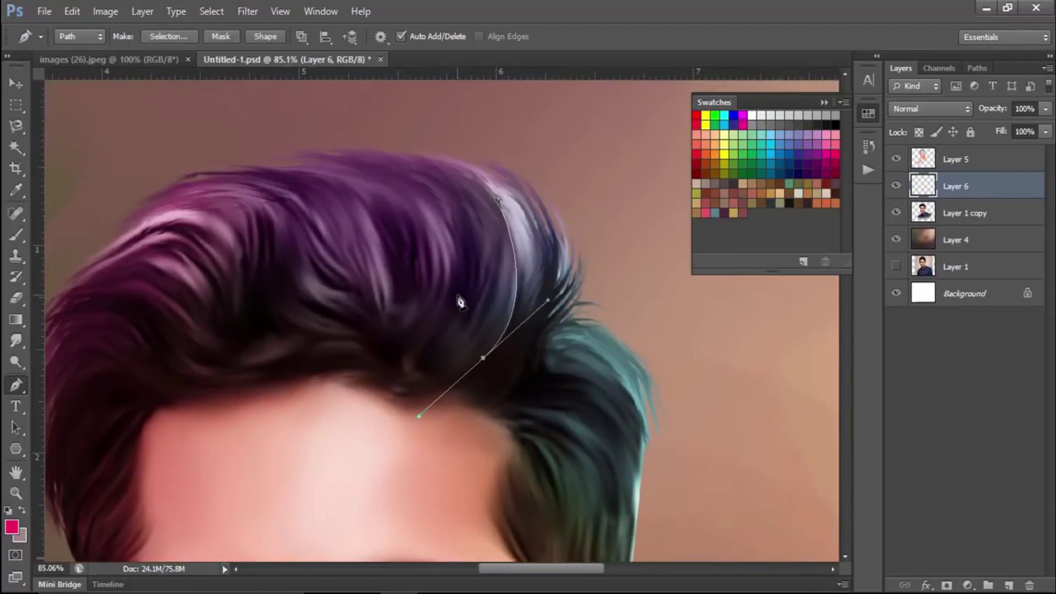
pyautogui.keyDown('ctrl'); pyautogui.click(482, 251); pyautogui.keyUp('ctrl')
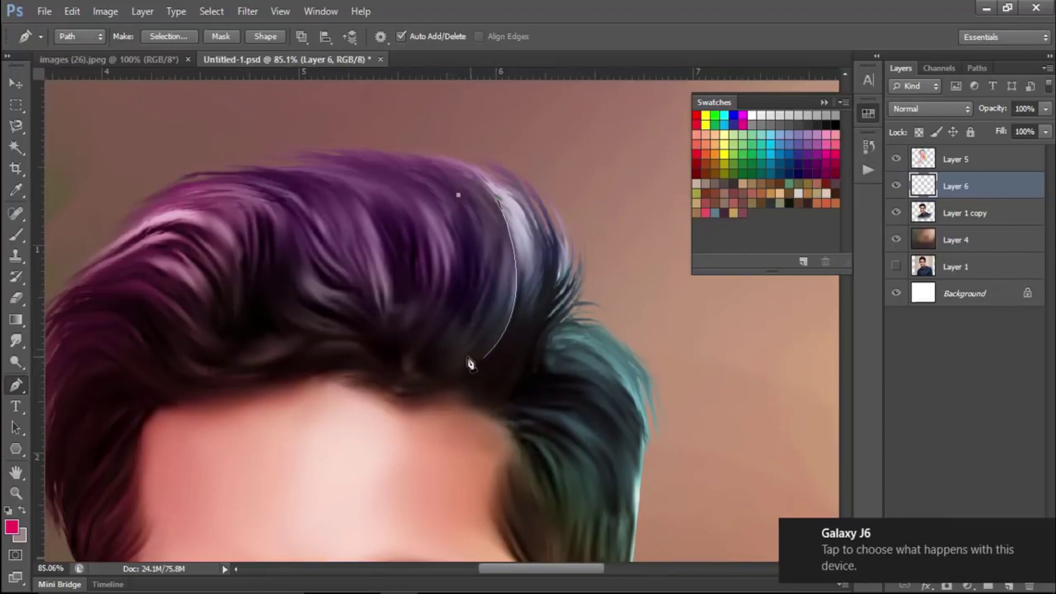
pyautogui.moveTo(461, 353)
pyautogui.mouseDown()
pyautogui.moveTo(405, 384)
pyautogui.moveTo(391, 420)
pyautogui.mouseUp()
pyautogui.keyDown('ctrl'); pyautogui.click(483, 205); pyautogui.keyUp('ctrl')
pyautogui.moveTo(479, 356); pyautogui.dragTo(431, 441)
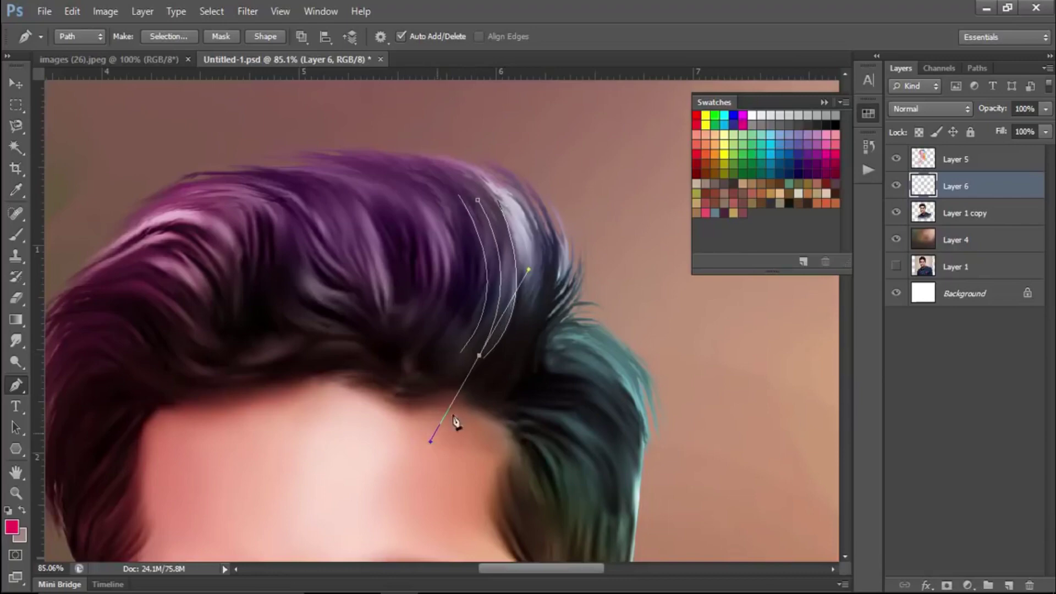
pyautogui.keyDown('ctrl'); pyautogui.click(522, 203); pyautogui.keyUp('ctrl')
pyautogui.moveTo(530, 312); pyautogui.dragTo(531, 273)
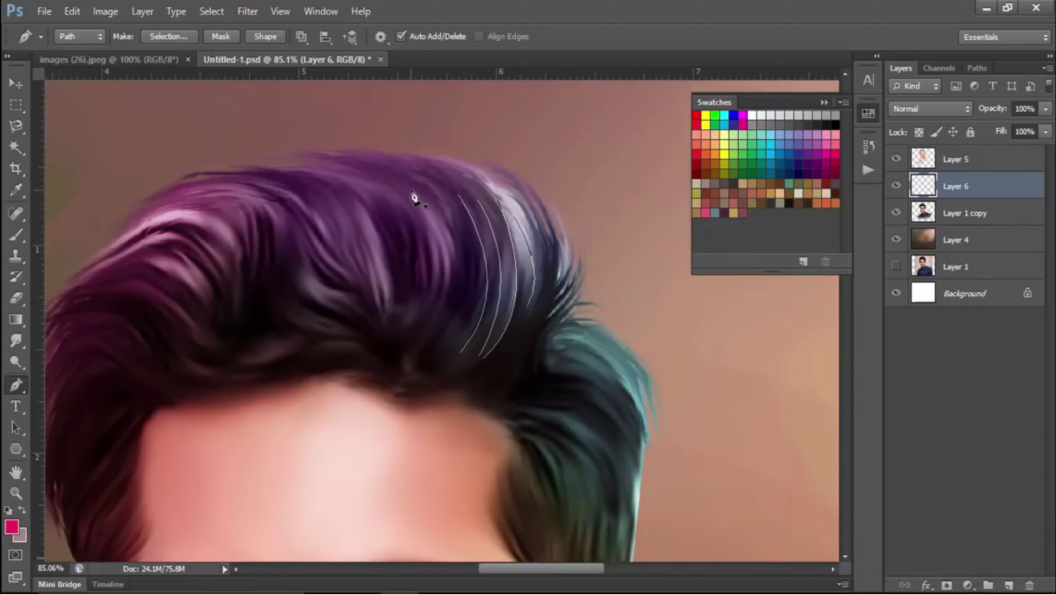
pyautogui.moveTo(431, 323); pyautogui.dragTo(385, 399)
pyautogui.keyDown('ctrl'); pyautogui.click(412, 321); pyautogui.keyUp('ctrl')
pyautogui.moveTo(446, 290); pyautogui.dragTo(440, 285)
pyautogui.moveTo(453, 325); pyautogui.dragTo(410, 385)
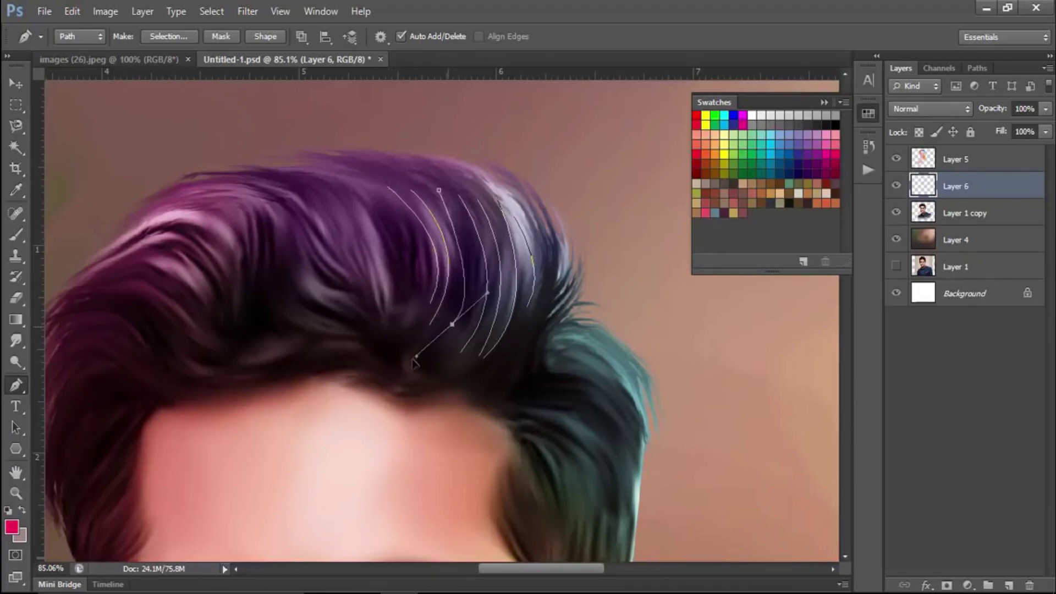
pyautogui.keyDown('ctrl'); pyautogui.click(429, 352); pyautogui.keyUp('ctrl')
# Step: Trace strand paths across the left side, middle and right of the quiff
pyautogui.click(127, 231)
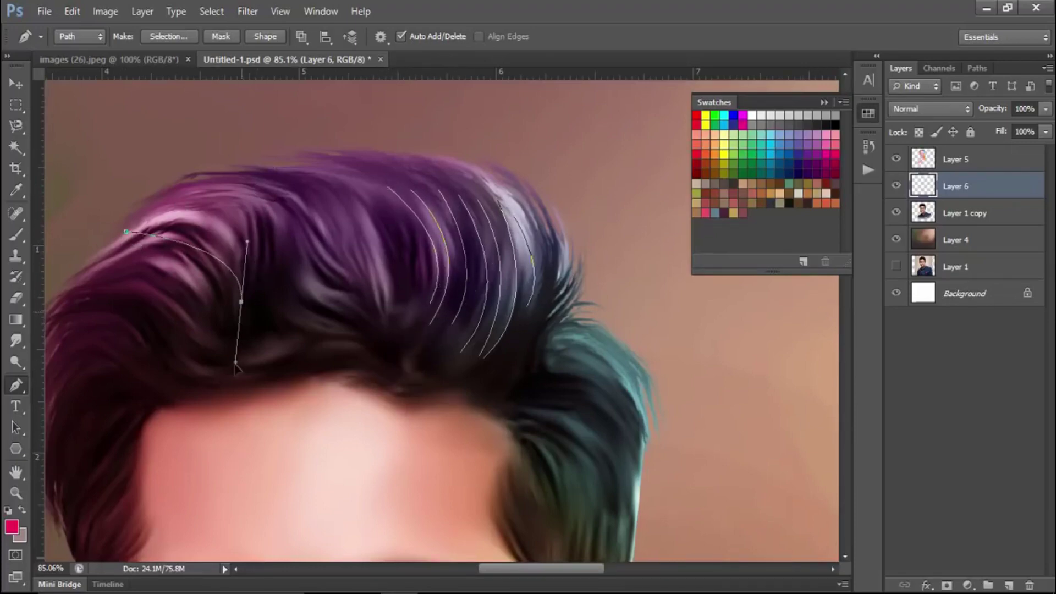
pyautogui.moveTo(242, 300); pyautogui.dragTo(227, 431)
pyautogui.keyDown('ctrl'); pyautogui.click(232, 205); pyautogui.keyUp('ctrl')
pyautogui.click(131, 292)
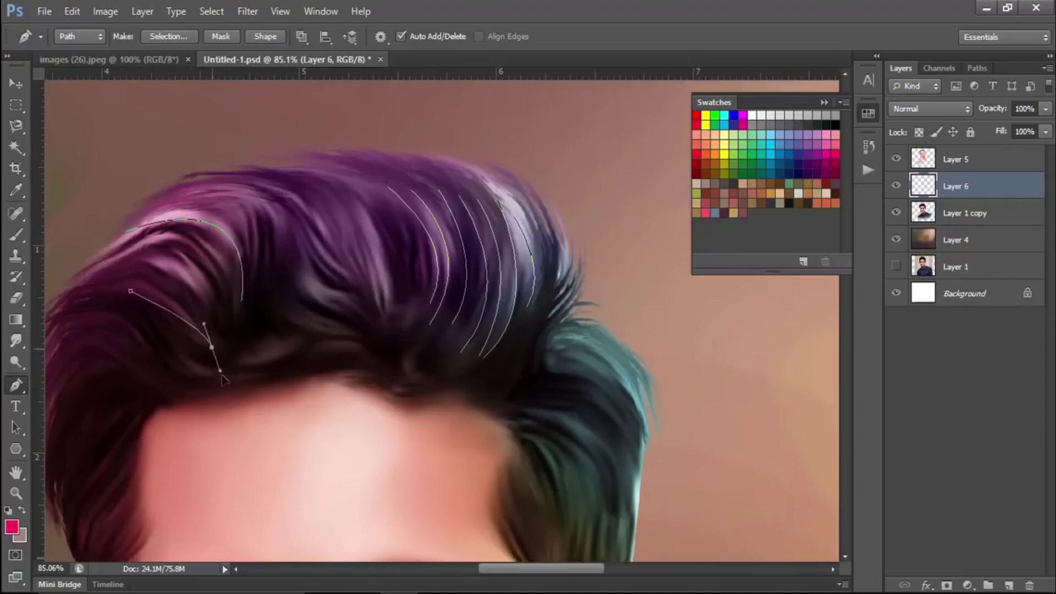
pyautogui.moveTo(212, 346); pyautogui.dragTo(251, 393)
pyautogui.keyDown('ctrl'); pyautogui.click(155, 265); pyautogui.keyUp('ctrl')
pyautogui.moveTo(212, 319); pyautogui.dragTo(225, 386)
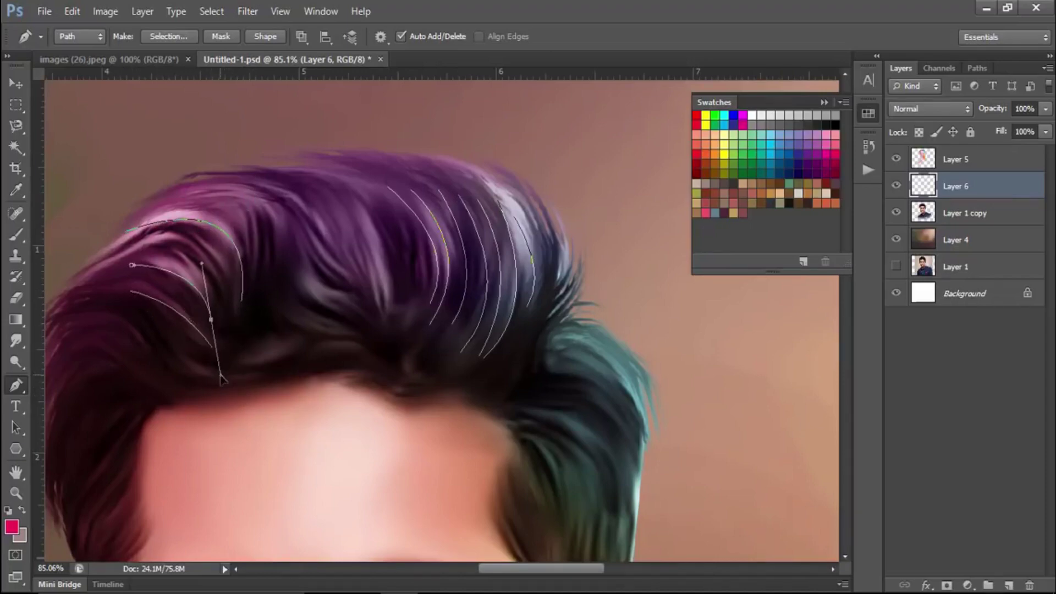
pyautogui.keyDown('ctrl'); pyautogui.click(242, 212); pyautogui.keyUp('ctrl')
pyautogui.moveTo(255, 272); pyautogui.dragTo(251, 333)
pyautogui.keyDown('ctrl'); pyautogui.click(305, 206); pyautogui.keyUp('ctrl')
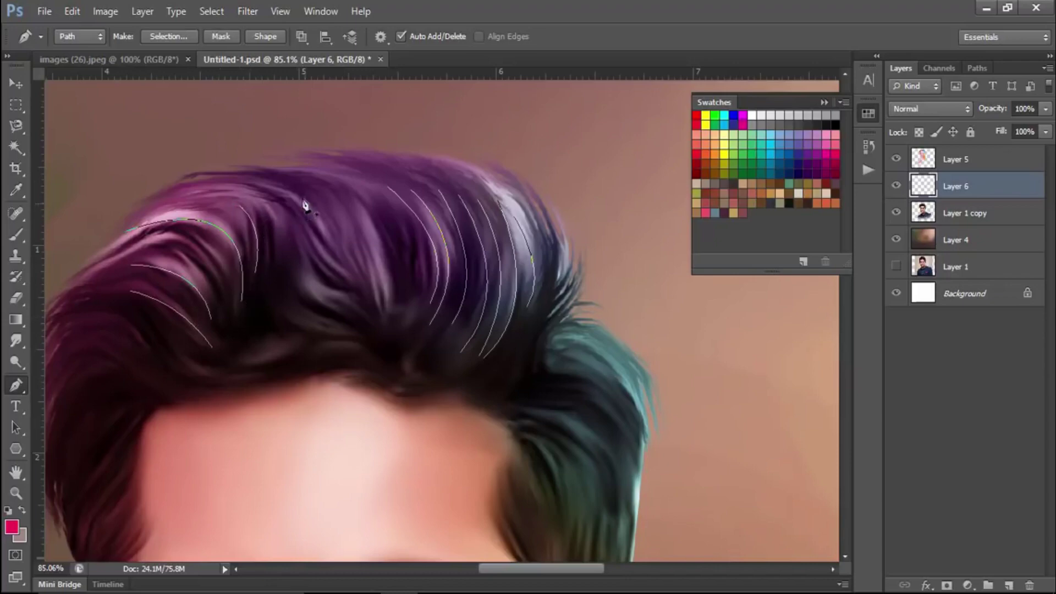
pyautogui.moveTo(342, 279)
pyautogui.mouseDown()
pyautogui.moveTo(378, 298)
pyautogui.moveTo(374, 352)
pyautogui.mouseUp()
pyautogui.keyDown('ctrl'); pyautogui.click(349, 193); pyautogui.keyUp('ctrl')
pyautogui.keyDown('ctrl'); pyautogui.click(394, 238); pyautogui.keyUp('ctrl')
pyautogui.scroll(-3, 641, 197)
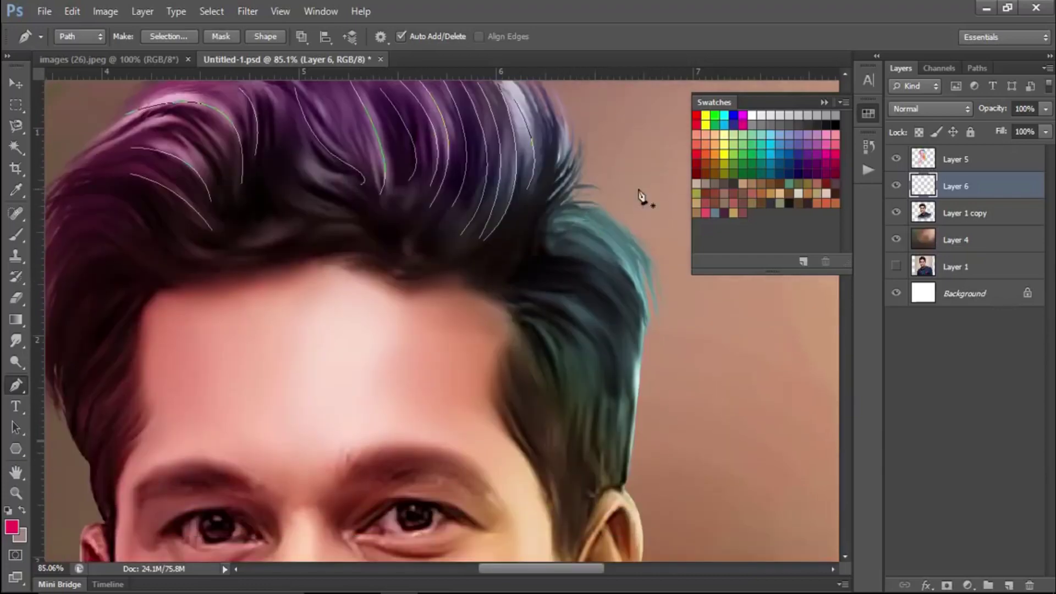
# Step: Trace strand paths down the teal side hair toward the ear, fixing one overlong end
pyautogui.click(559, 300)
pyautogui.moveTo(619, 365); pyautogui.dragTo(629, 434)
pyautogui.keyDown('ctrl'); pyautogui.click(607, 277); pyautogui.keyUp('ctrl')
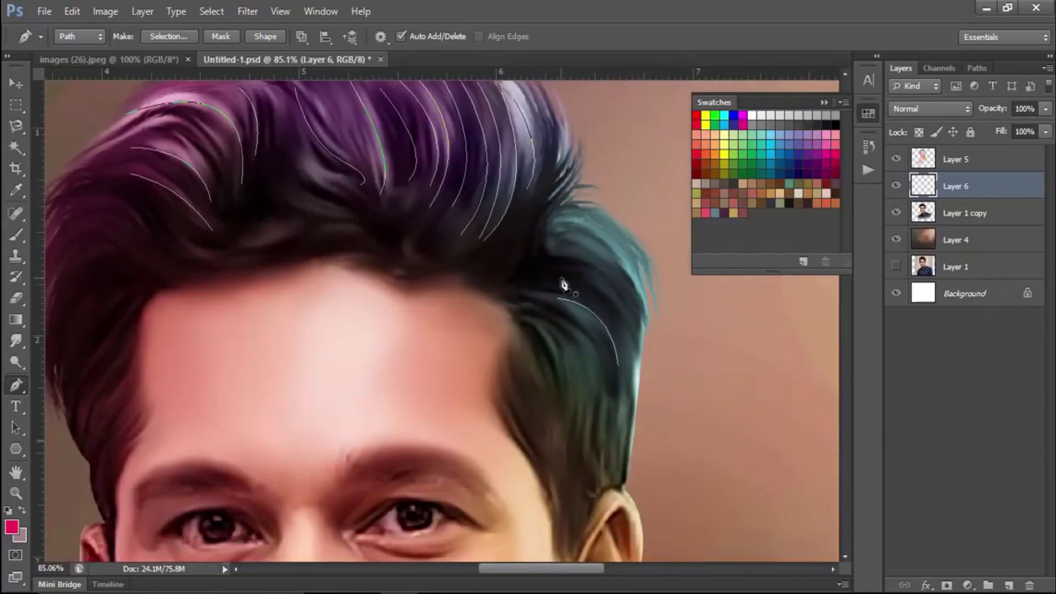
pyautogui.moveTo(621, 330); pyautogui.dragTo(636, 391)
pyautogui.keyDown('ctrl'); pyautogui.click(585, 269); pyautogui.keyUp('ctrl')
pyautogui.moveTo(631, 315)
pyautogui.mouseDown()
pyautogui.moveTo(644, 371)
pyautogui.moveTo(612, 465)
pyautogui.mouseUp()
pyautogui.keyDown('ctrl'); pyautogui.click(575, 342); pyautogui.keyUp('ctrl')
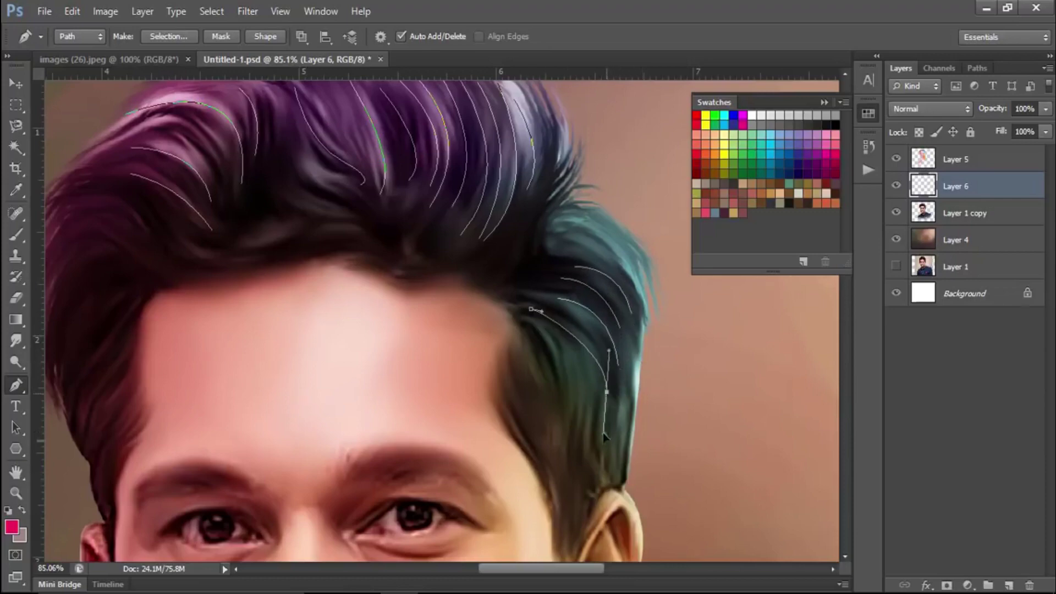
pyautogui.keyDown('ctrl'); pyautogui.click(585, 356); pyautogui.keyUp('ctrl')
pyautogui.moveTo(567, 398); pyautogui.dragTo(575, 473)
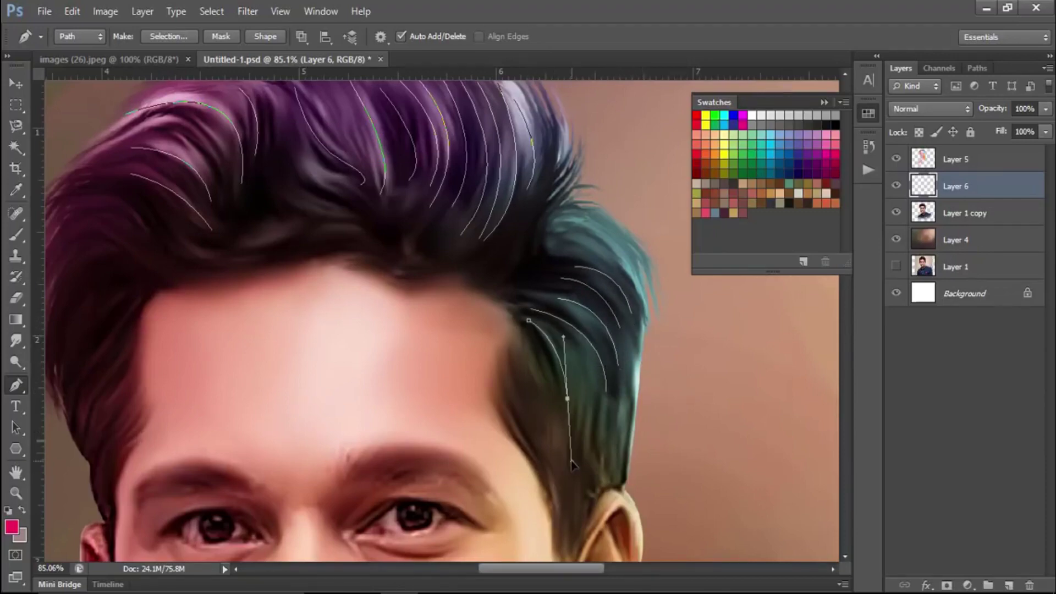
pyautogui.keyDown('ctrl'); pyautogui.click(566, 369); pyautogui.keyUp('ctrl')
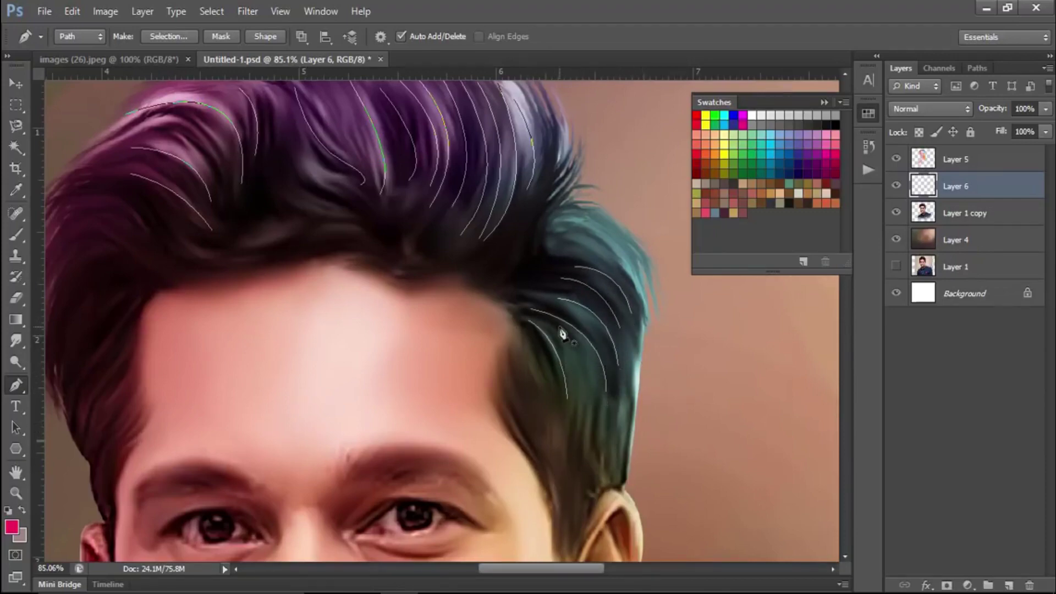
pyautogui.click(558, 298)
pyautogui.moveTo(617, 398); pyautogui.dragTo(615, 445)
pyautogui.keyDown('ctrl'); pyautogui.click(612, 447); pyautogui.keyUp('ctrl')
pyautogui.hotkey('ctrl', 'z')
pyautogui.keyDown('ctrl'); pyautogui.click(585, 358); pyautogui.keyUp('ctrl')
# Step: Add strand paths through the top hair, left temple and left front hair
pyautogui.scroll(2, 500, 224)
pyautogui.scroll(2, 385, 209)
pyautogui.moveTo(352, 240); pyautogui.dragTo(363, 278)
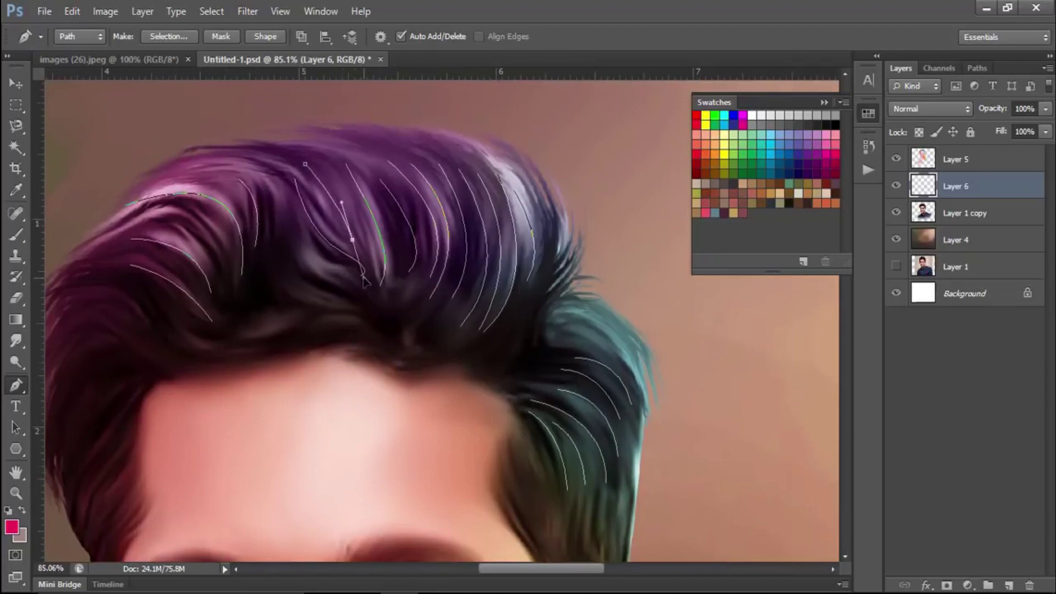
pyautogui.keyDown('ctrl'); pyautogui.click(164, 369); pyautogui.keyUp('ctrl')
pyautogui.hscroll(-5, 415, 302)
pyautogui.scroll(-3, 416, 302)
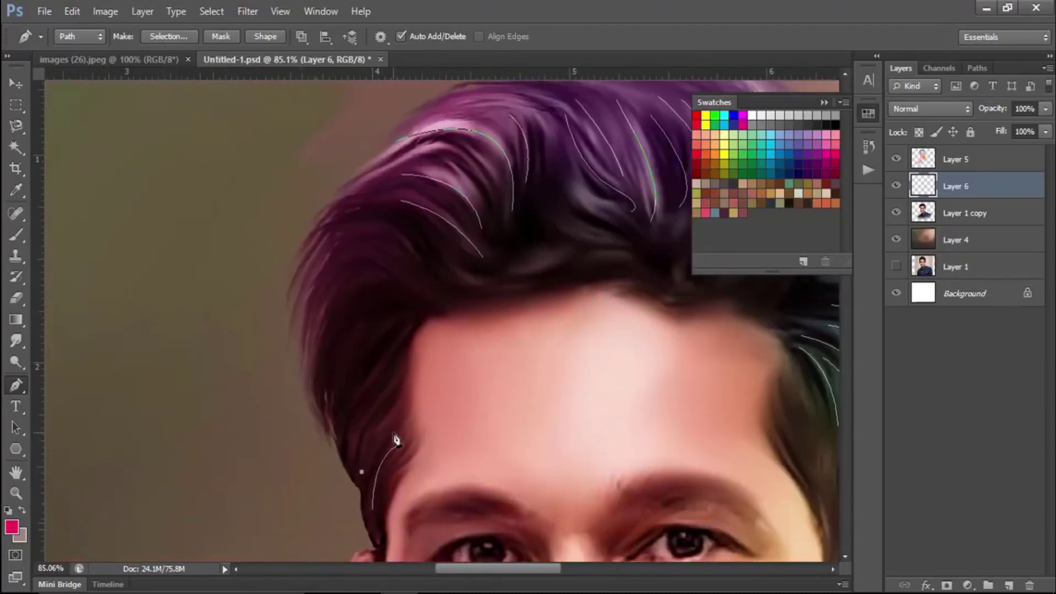
pyautogui.click(354, 459)
pyautogui.moveTo(393, 378); pyautogui.dragTo(432, 370)
pyautogui.keyDown('ctrl'); pyautogui.click(358, 408); pyautogui.keyUp('ctrl')
pyautogui.keyDown('ctrl'); pyautogui.click(402, 308); pyautogui.keyUp('ctrl')
pyautogui.moveTo(387, 272); pyautogui.dragTo(334, 244)
pyautogui.keyDown('ctrl'); pyautogui.click(451, 322); pyautogui.keyUp('ctrl')
pyautogui.click(405, 268)
pyautogui.moveTo(420, 270); pyautogui.dragTo(455, 342)
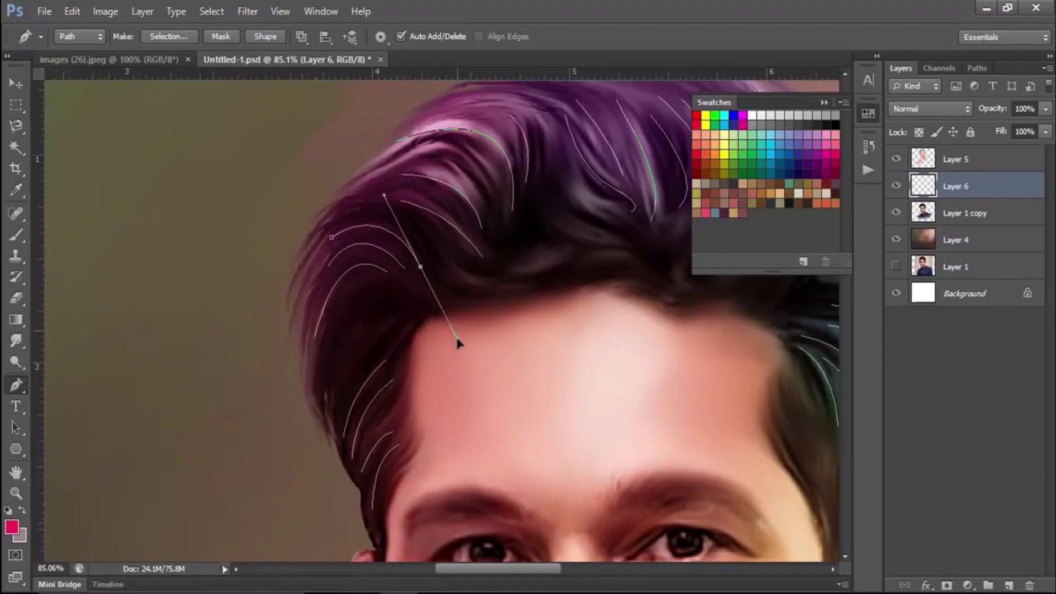
pyautogui.keyDown('ctrl'); pyautogui.click(461, 317); pyautogui.keyUp('ctrl')
pyautogui.scroll(-5, 446, 284)
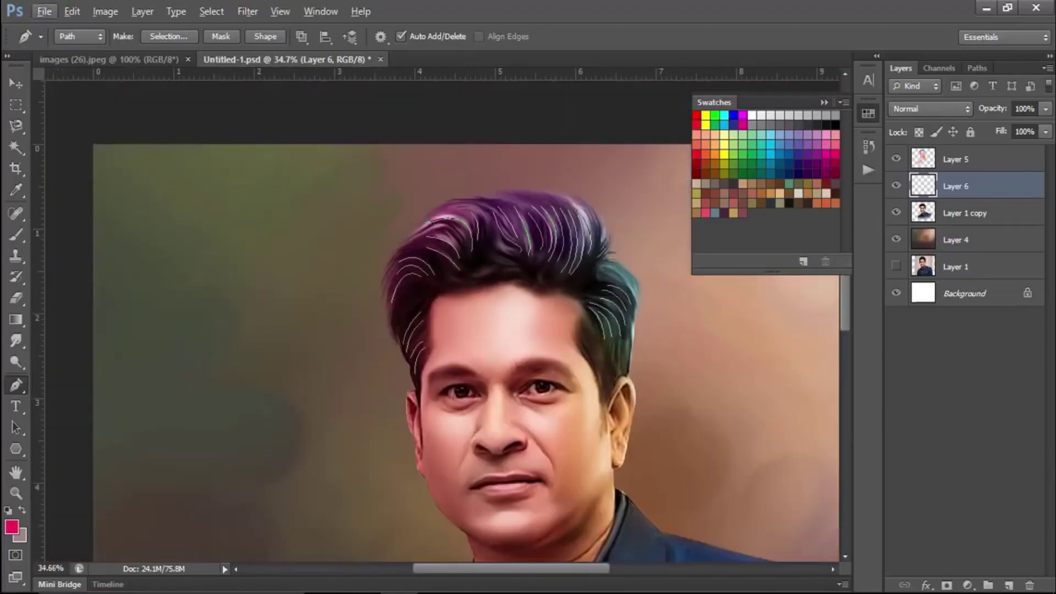
# Step: Stroke the hair paths with a 25 px brush, then undo that stroke
pyautogui.keyDown('ctrl'); pyautogui.moveTo(352, 181); pyautogui.dragTo(611, 413); pyautogui.keyUp('ctrl')
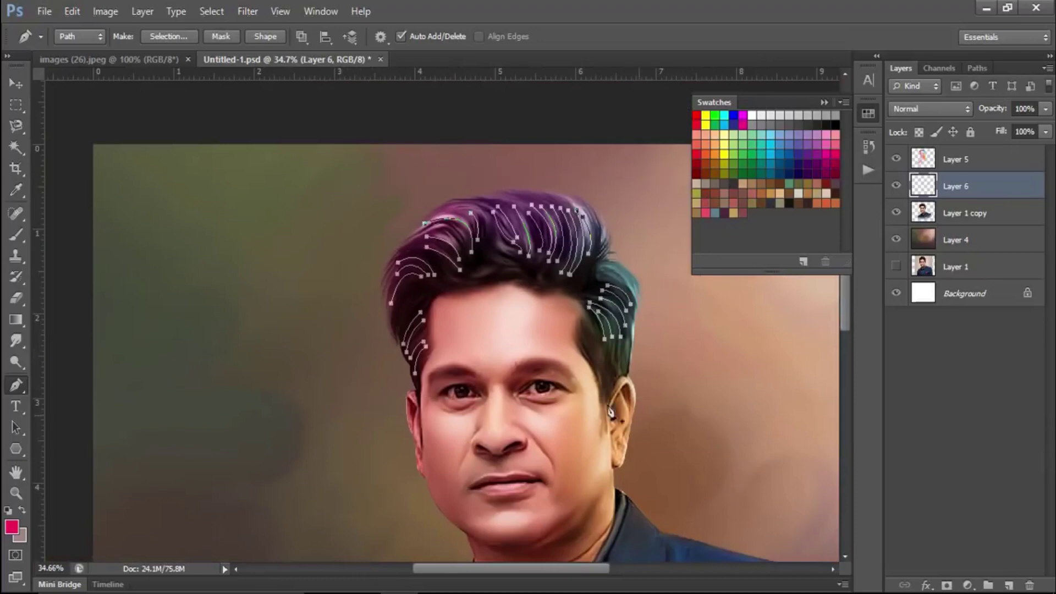
pyautogui.click(21, 233)
pyautogui.click(78, 37)
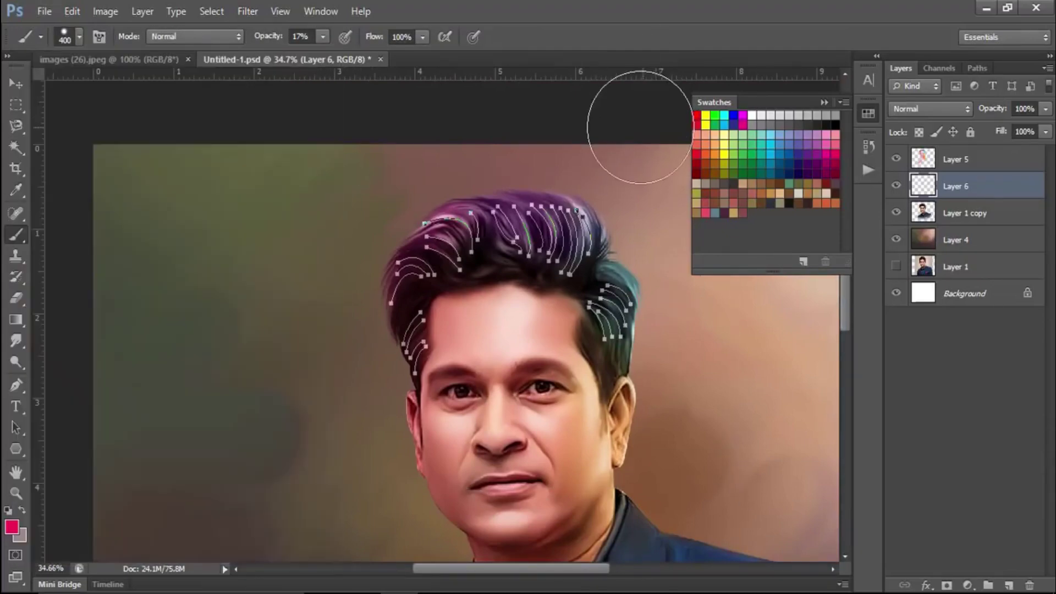
pyautogui.press('[')
pyautogui.press('[')
pyautogui.press('[')
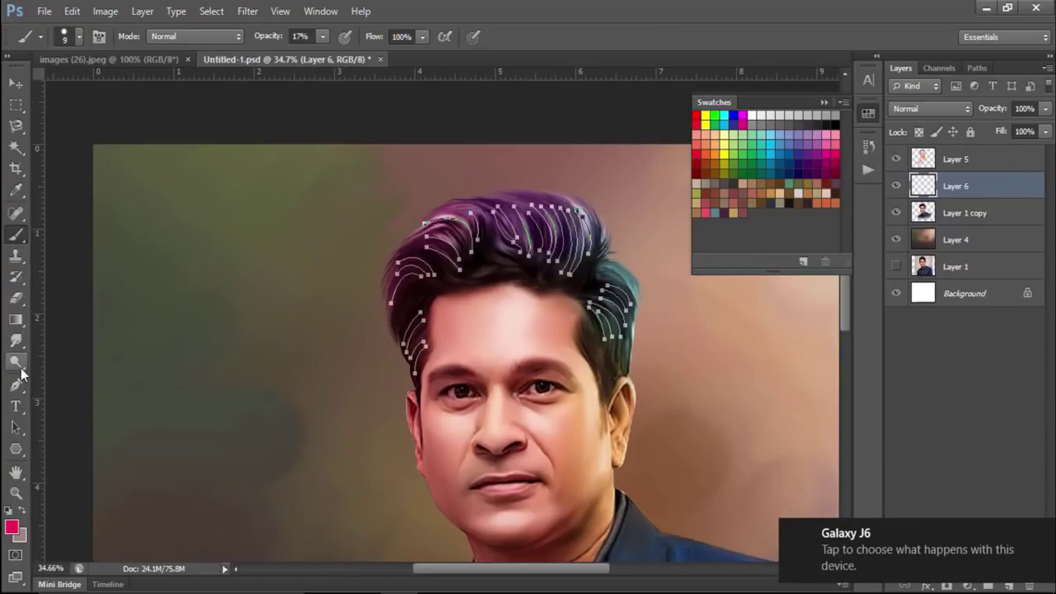
pyautogui.click(16, 385)
pyautogui.moveTo(353, 177); pyautogui.dragTo(655, 400)
pyautogui.rightClick(654, 400)
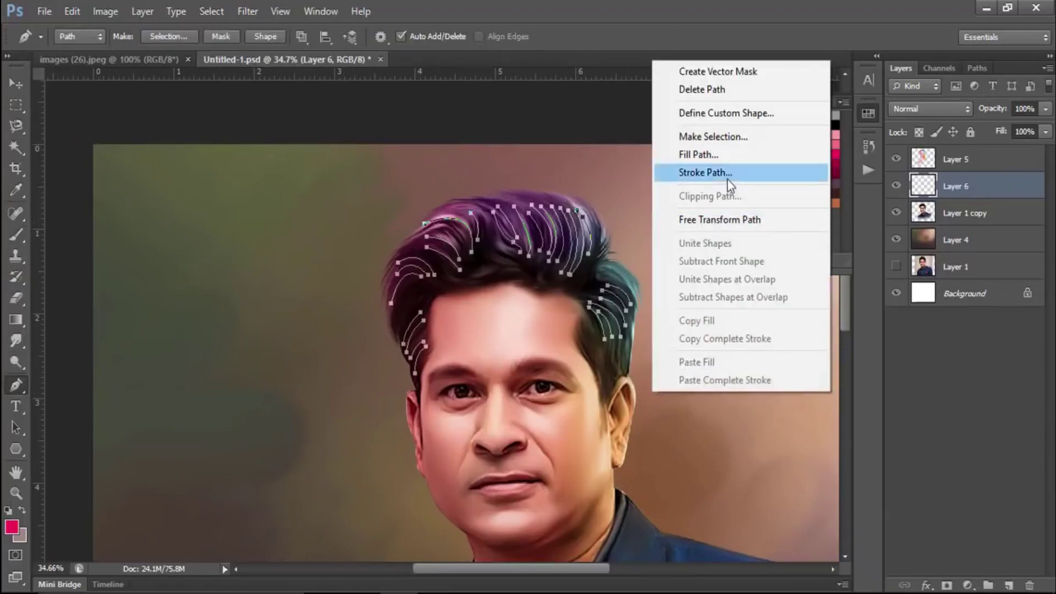
pyautogui.click(725, 172)
pyautogui.click(648, 207)
pyautogui.press('Return')
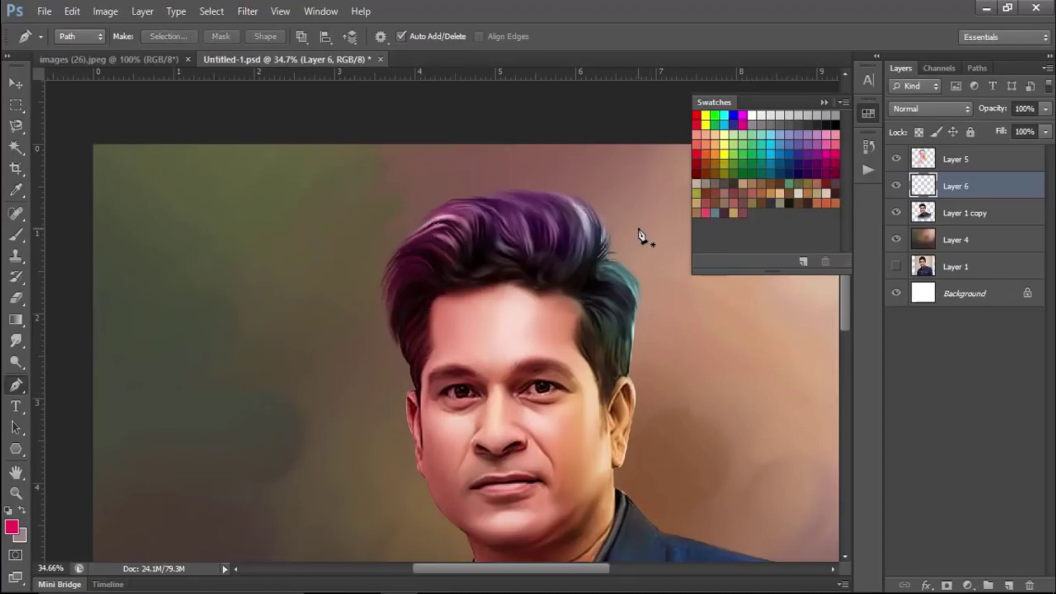
pyautogui.hotkey('ctrl', 'z')
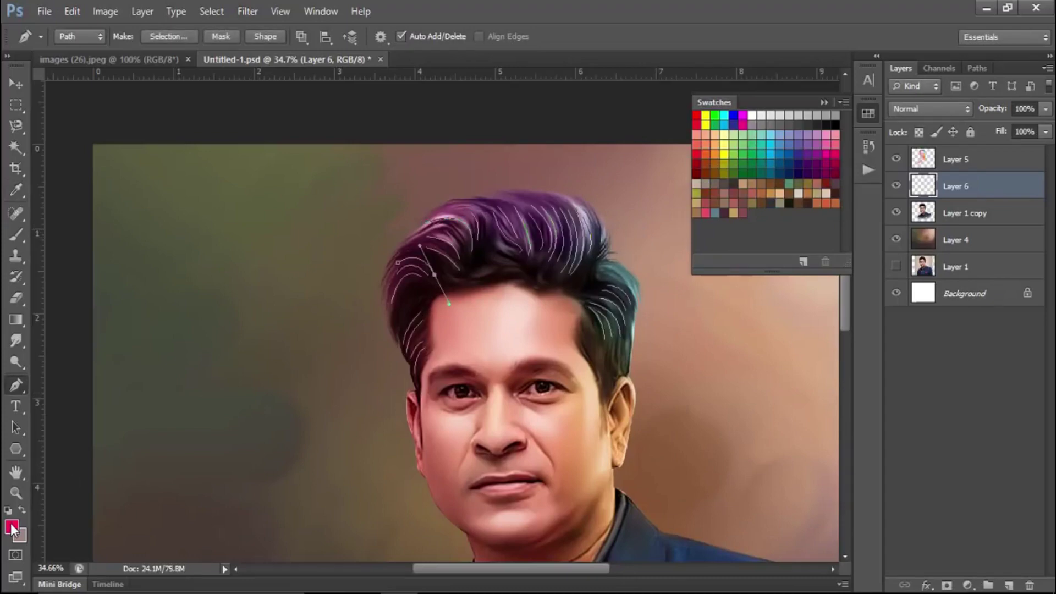
# Step: Set a near-white foreground and stroke the hair paths with the brush
pyautogui.click(12, 529)
pyautogui.click(1045, 280)
pyautogui.moveTo(307, 176); pyautogui.dragTo(699, 497)
pyautogui.rightClick(651, 356)
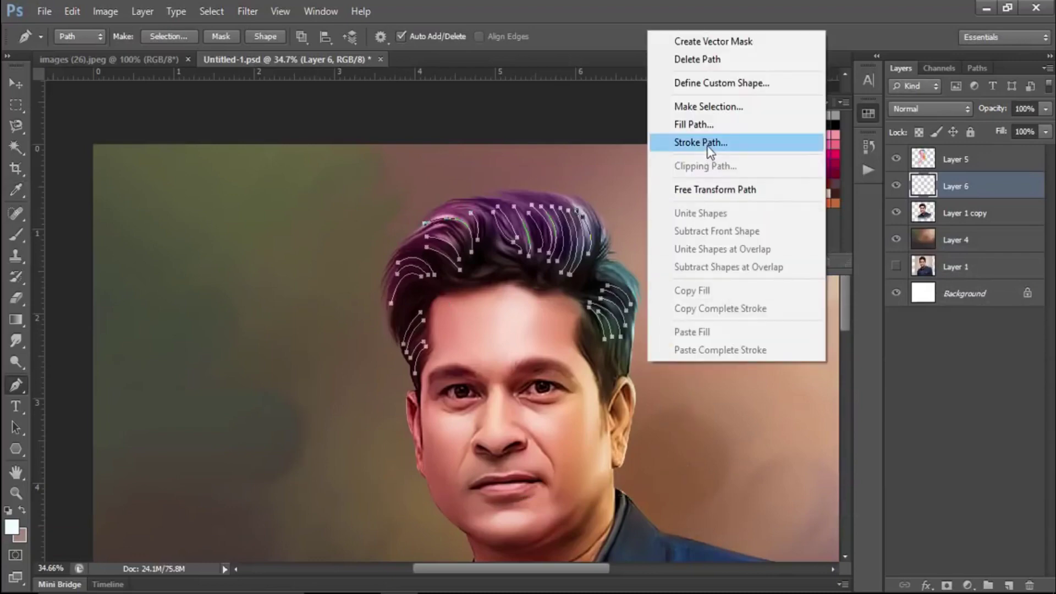
pyautogui.click(708, 145)
pyautogui.click(633, 206)
pyautogui.press('Return')
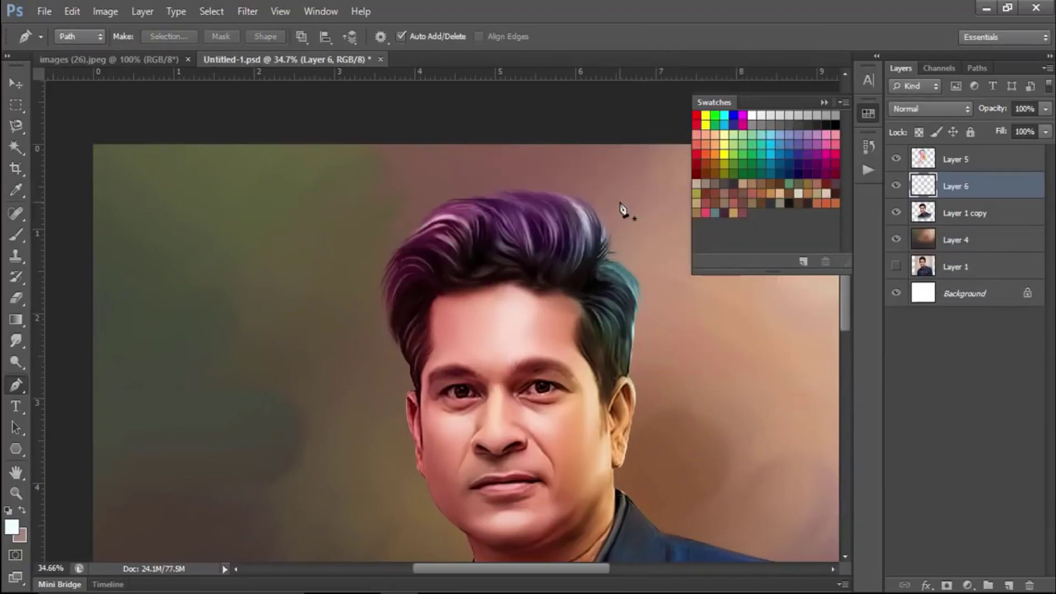
# Step: Stroke the hair paths again in white and fade Layer 6 to 21% opacity
pyautogui.click(16, 235)
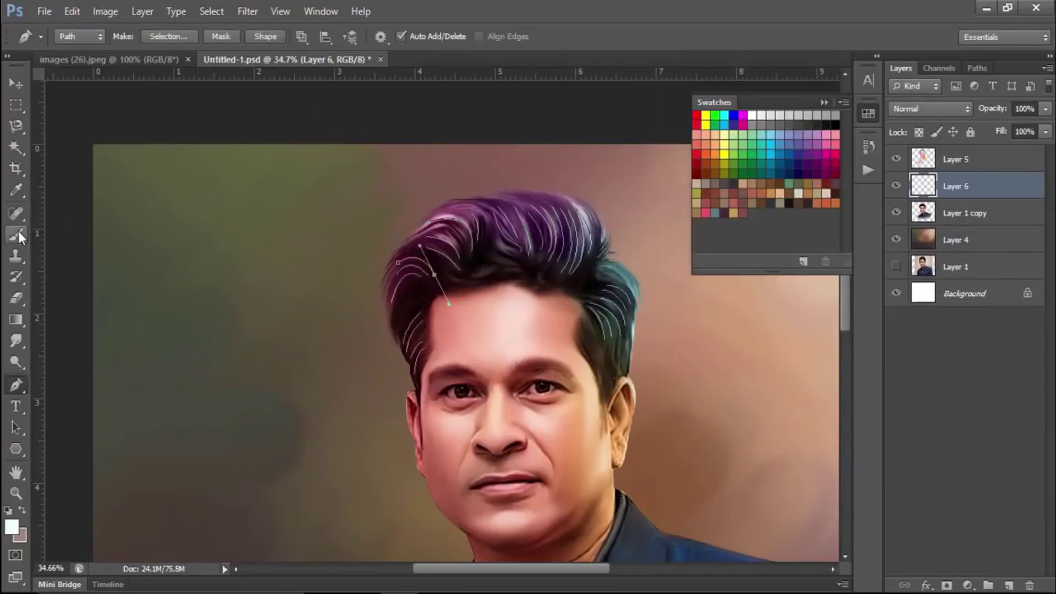
pyautogui.click(16, 385)
pyautogui.moveTo(332, 177); pyautogui.dragTo(660, 406)
pyautogui.rightClick(660, 406)
pyautogui.click(699, 176)
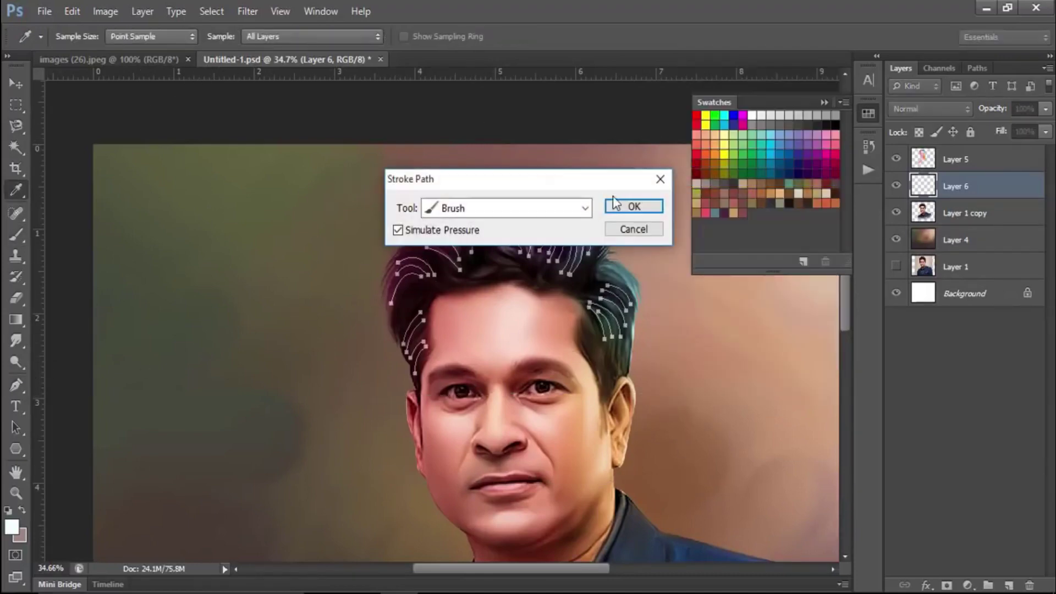
pyautogui.click(633, 205)
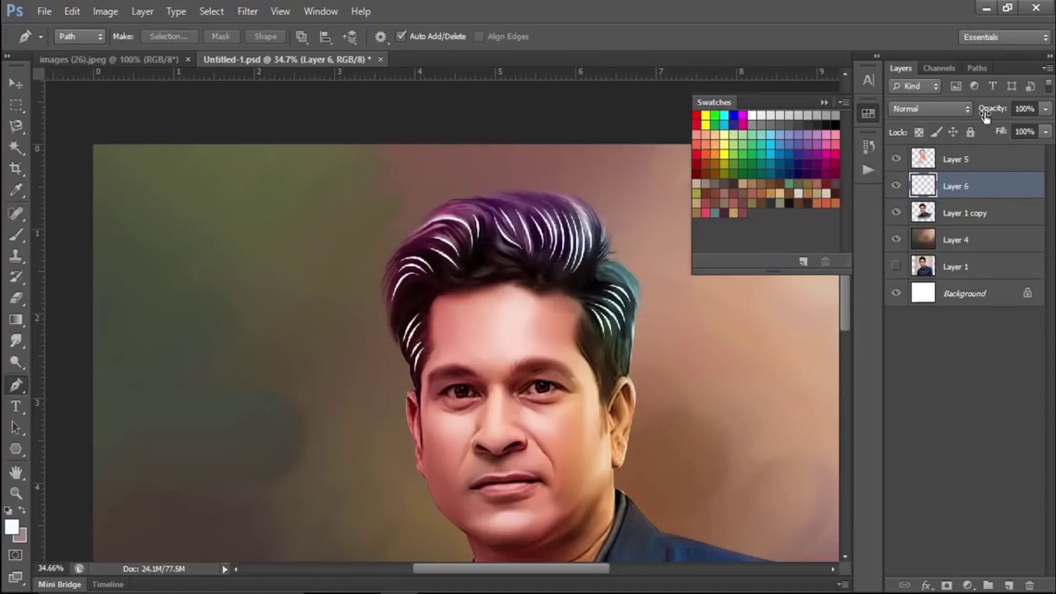
pyautogui.moveTo(985, 115); pyautogui.dragTo(922, 121)
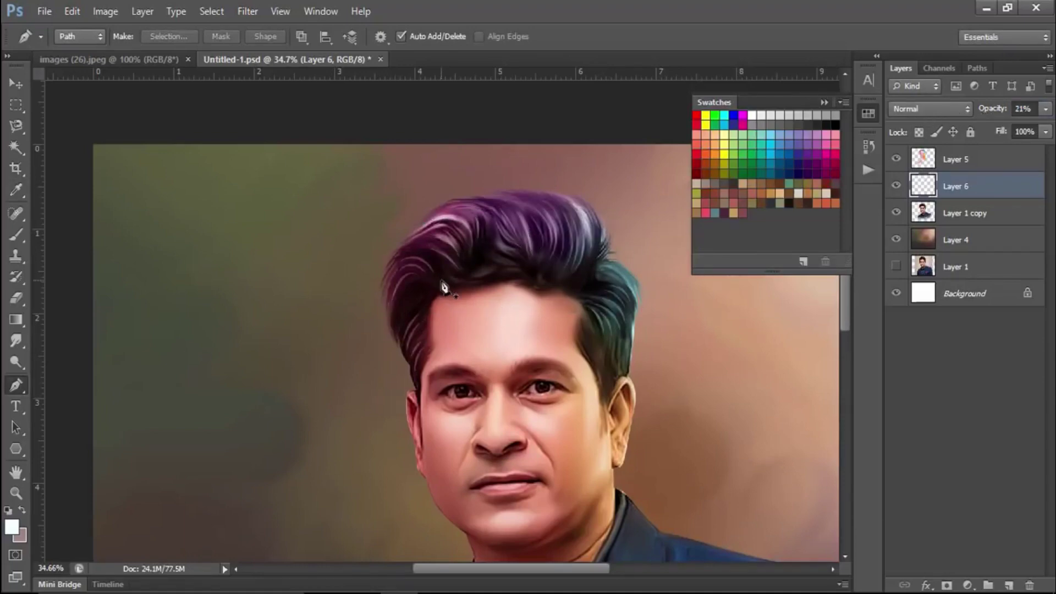
pyautogui.scroll(3, 445, 286)
# Step: Draw a curved Pen path from the hairline along the hair
pyautogui.click(335, 411)
pyautogui.moveTo(400, 332); pyautogui.dragTo(453, 310)
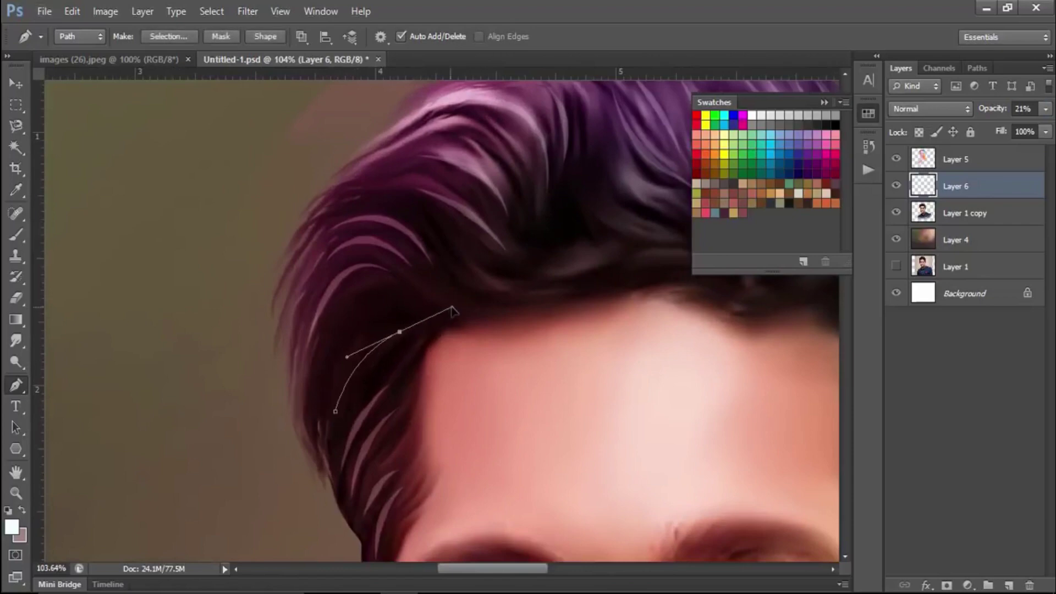
pyautogui.press('Escape')
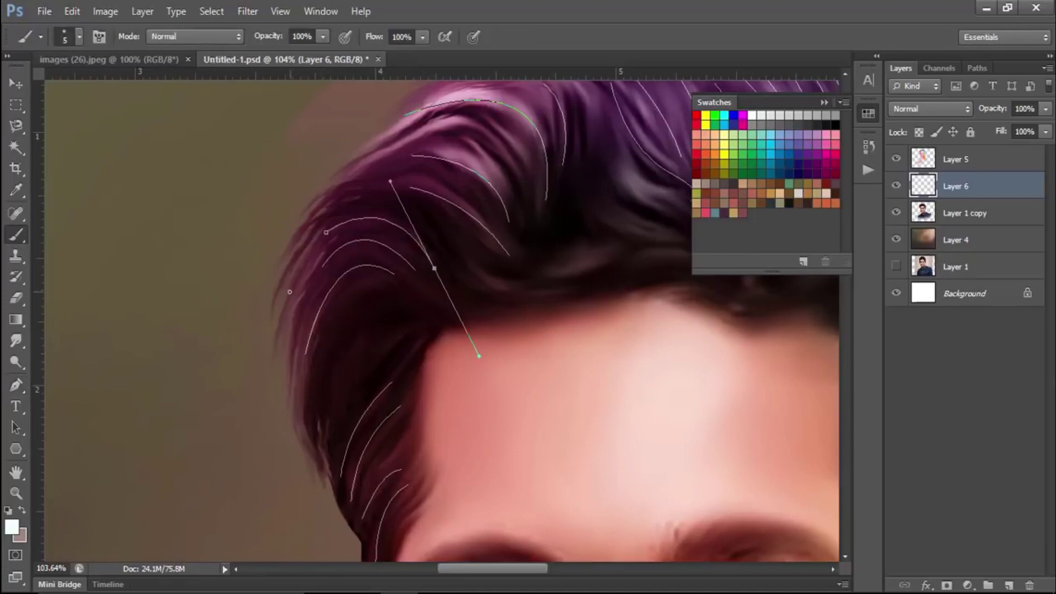
pyautogui.click(23, 385)
pyautogui.scroll(-3, 278, 307)
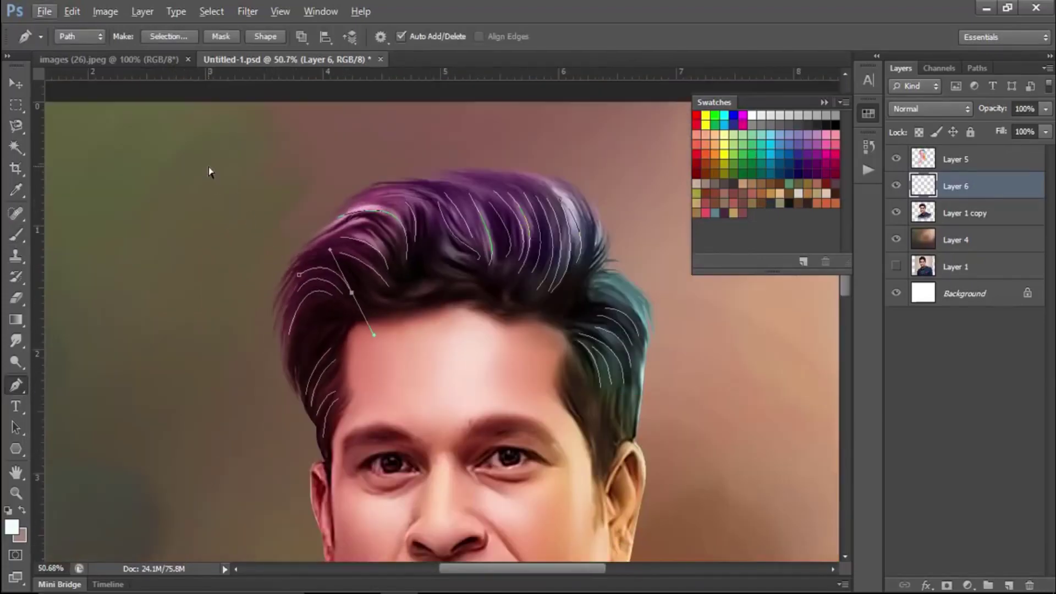
pyautogui.scroll(3, 275, 361)
pyautogui.scroll(2, 277, 361)
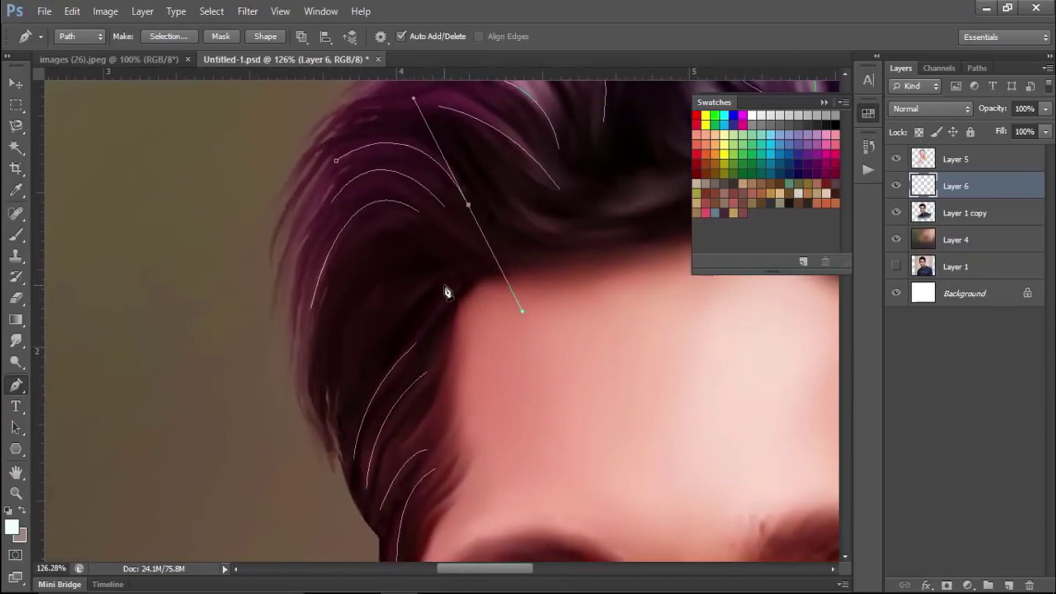
pyautogui.press('Escape')
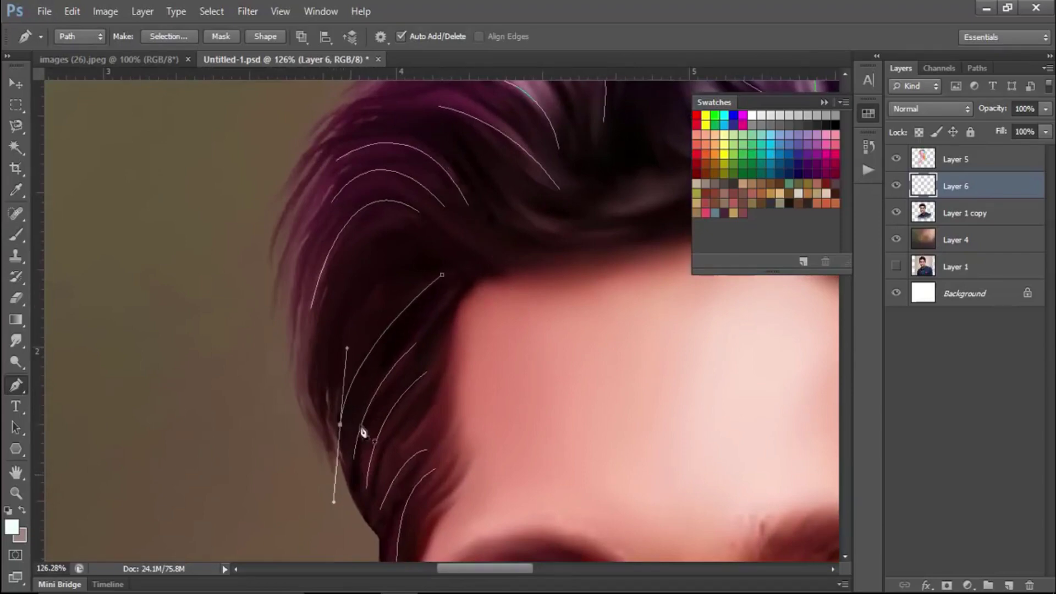
# Step: Add curved strand paths down the side hair and across the upper hair
pyautogui.click(440, 258)
pyautogui.moveTo(325, 395); pyautogui.dragTo(318, 542)
pyautogui.press('Escape')
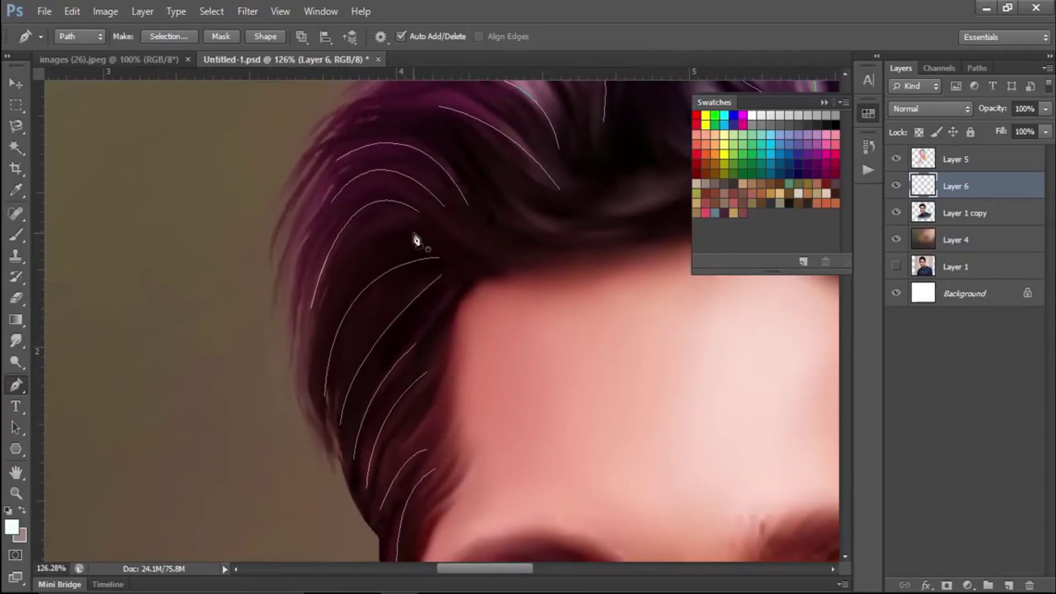
pyautogui.moveTo(316, 404); pyautogui.dragTo(314, 537)
pyautogui.press('Escape')
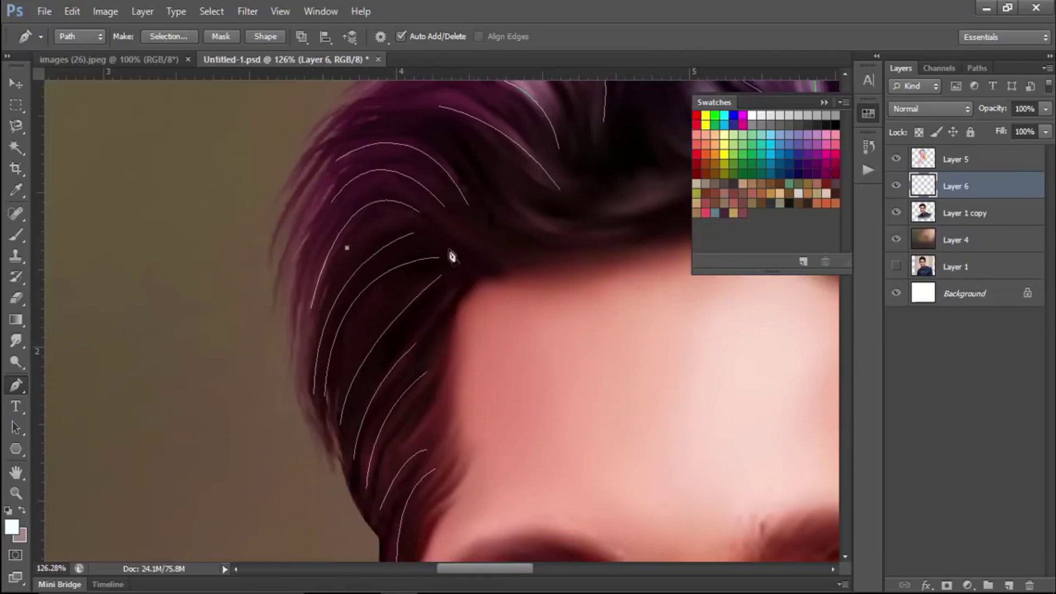
pyautogui.moveTo(466, 252); pyautogui.dragTo(505, 312)
# Step: Add more curved strand paths over the top hair and front quiff
pyautogui.click(491, 216)
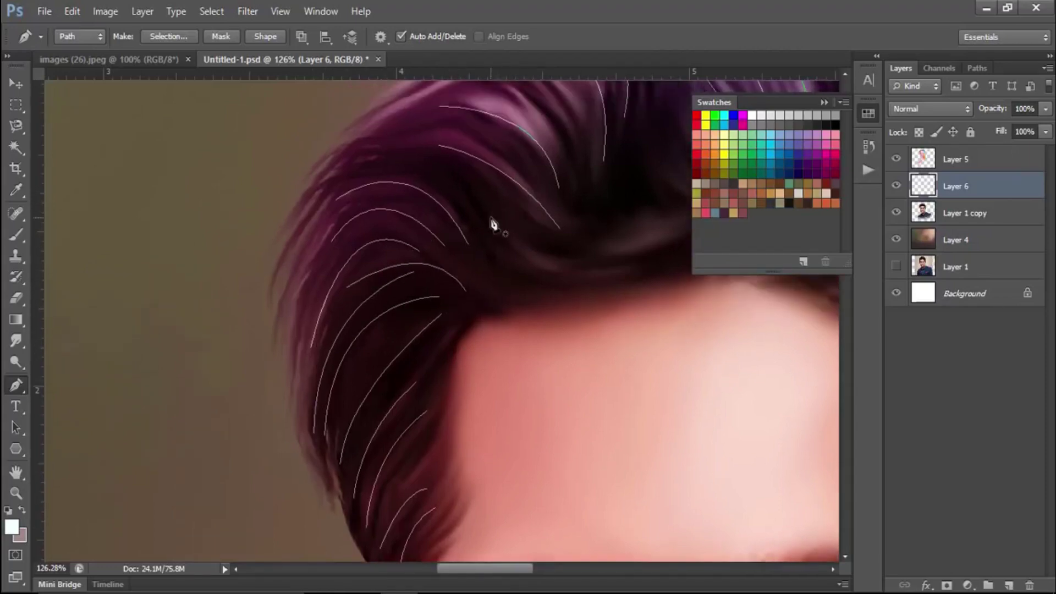
pyautogui.moveTo(599, 268); pyautogui.dragTo(639, 258)
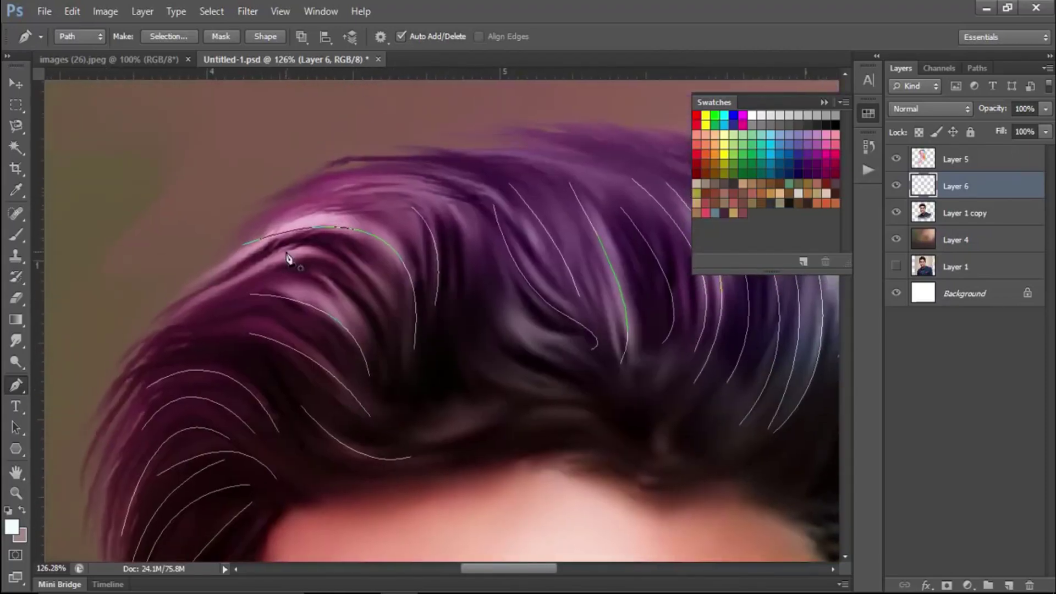
pyautogui.moveTo(392, 352)
pyautogui.mouseDown()
pyautogui.moveTo(368, 314)
pyautogui.moveTo(400, 424)
pyautogui.mouseUp()
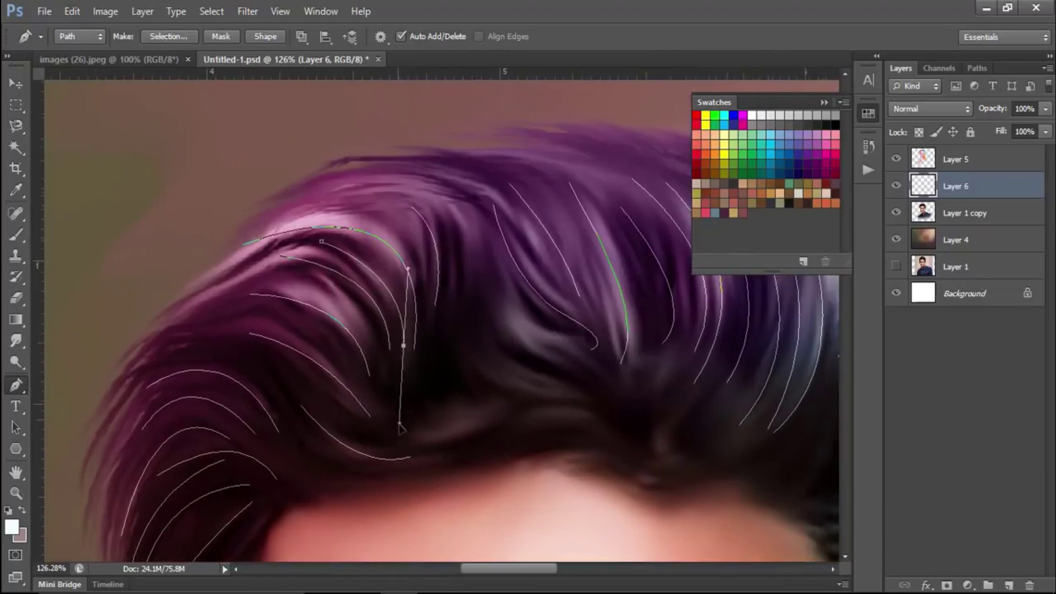
pyautogui.moveTo(376, 367); pyautogui.dragTo(418, 401)
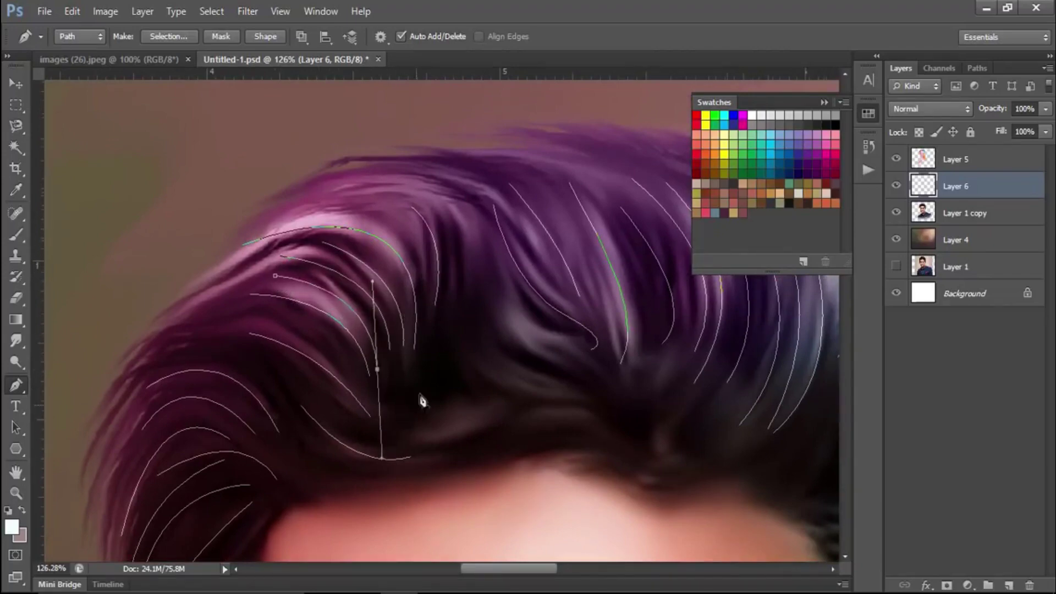
pyautogui.click(541, 183)
pyautogui.moveTo(599, 310); pyautogui.dragTo(599, 337)
# Step: Zoom out and marquee-select all the hair-strand paths
pyautogui.keyDown('alt'); pyautogui.scroll(-2, 523, 236); pyautogui.keyUp('alt')
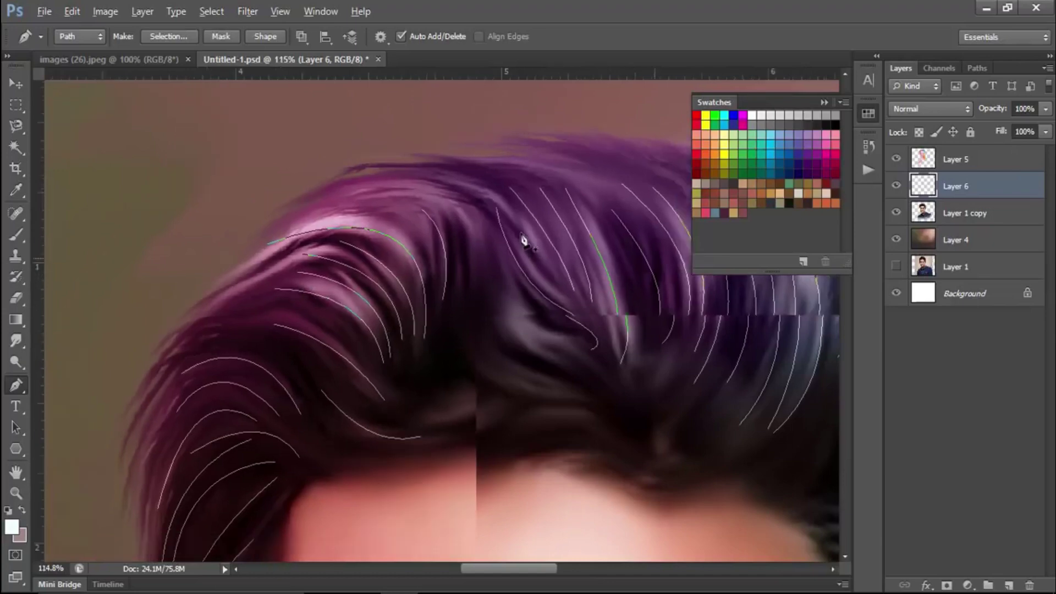
pyautogui.keyDown('alt'); pyautogui.scroll(-4, 523, 236); pyautogui.keyUp('alt')
pyautogui.moveTo(402, 176); pyautogui.dragTo(709, 393)
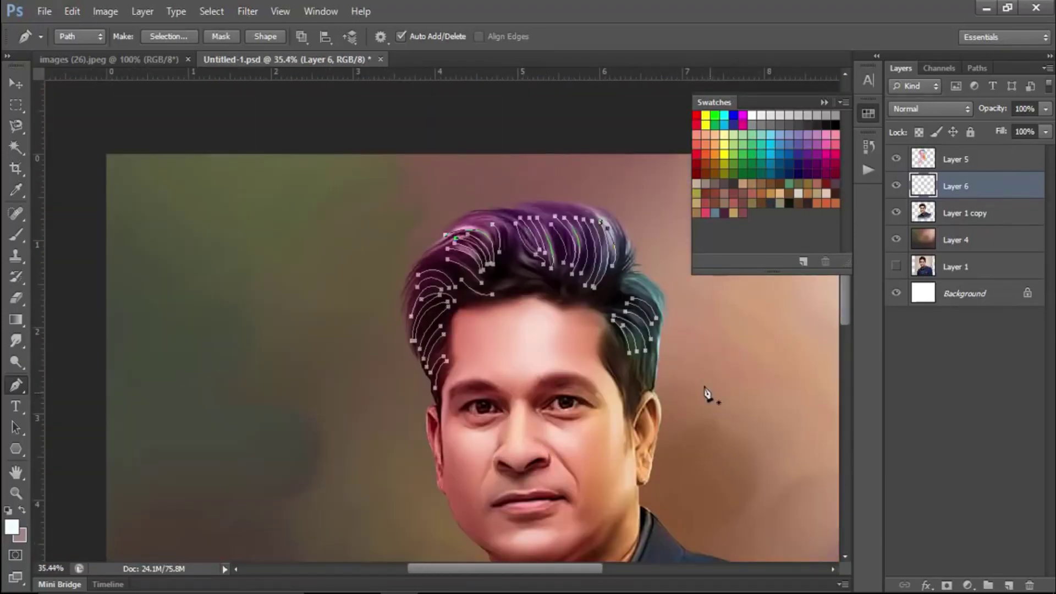
# Step: Stroke the hair-strand paths with a white brush and hide the path outlines
pyautogui.rightClick(684, 359)
pyautogui.click(745, 163)
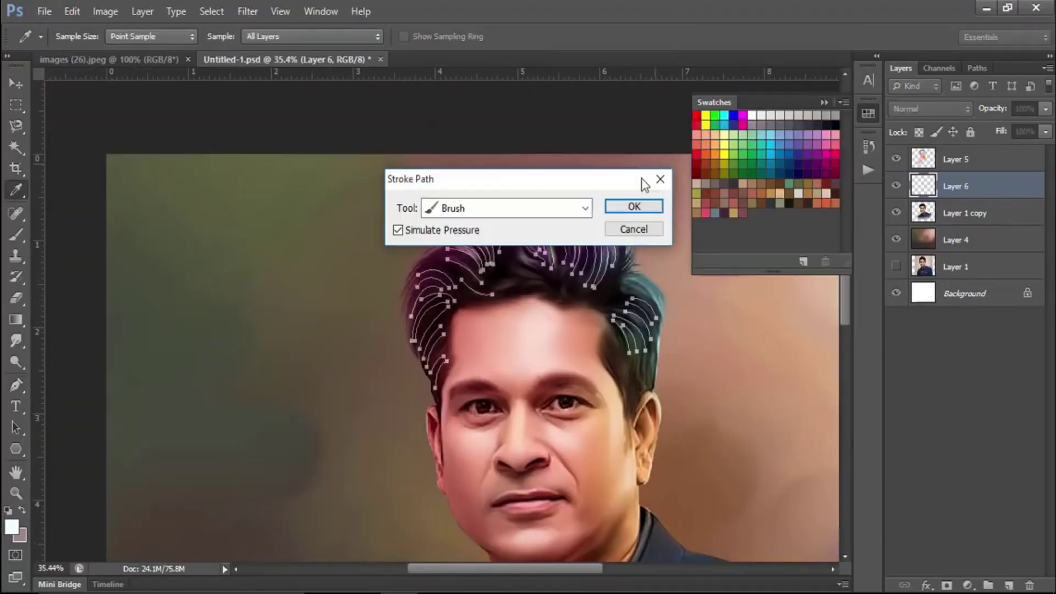
pyautogui.click(628, 207)
pyautogui.press('Return')
# Step: Lower Layer 6's opacity to 15%
pyautogui.scroll(3, 591, 273)
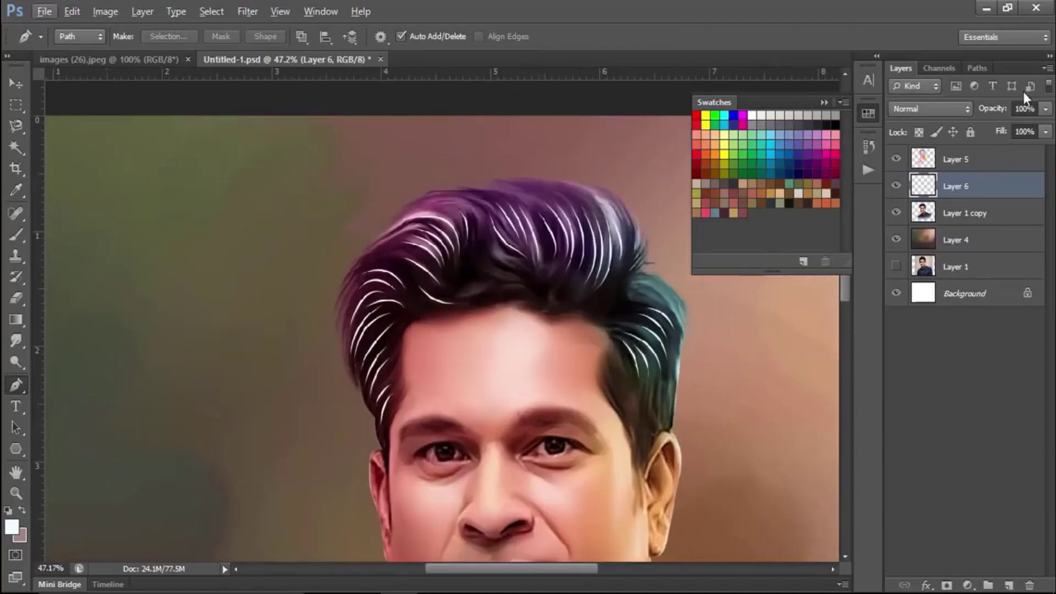
pyautogui.moveTo(997, 112); pyautogui.dragTo(927, 113)
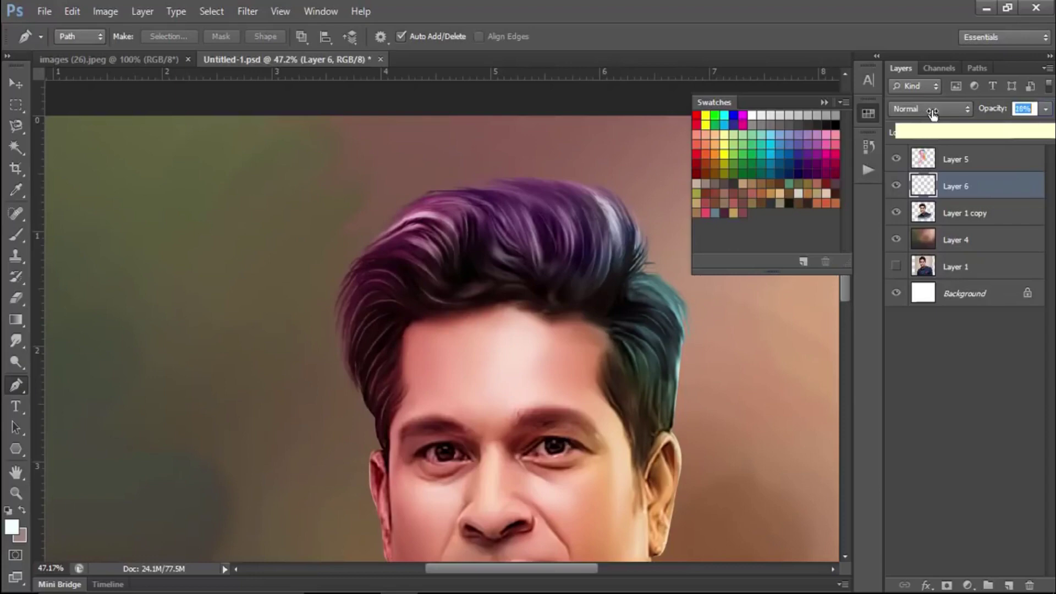
pyautogui.scroll(-3, 556, 322)
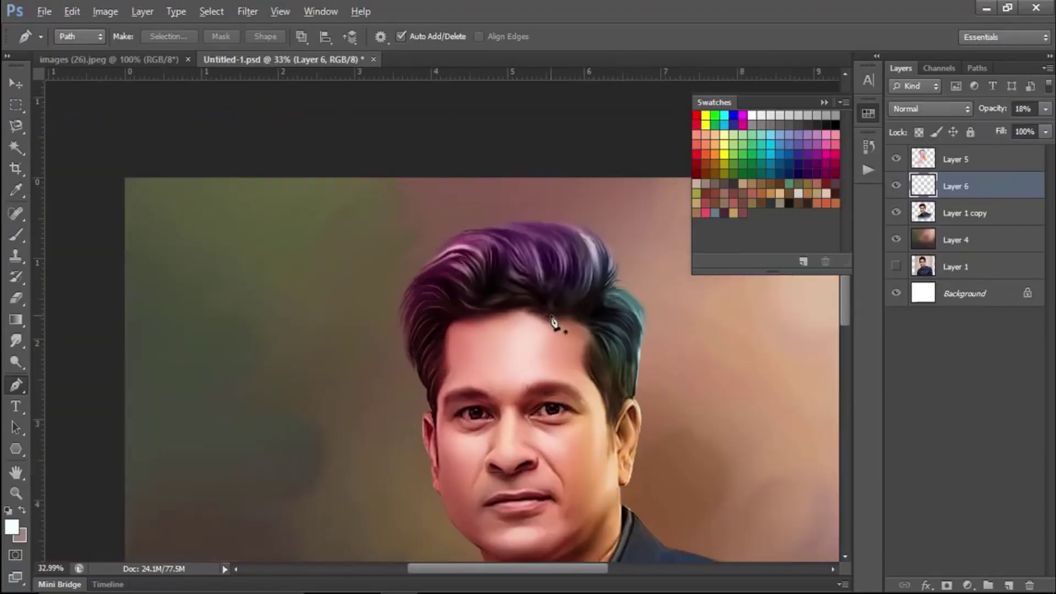
pyautogui.press('alt')
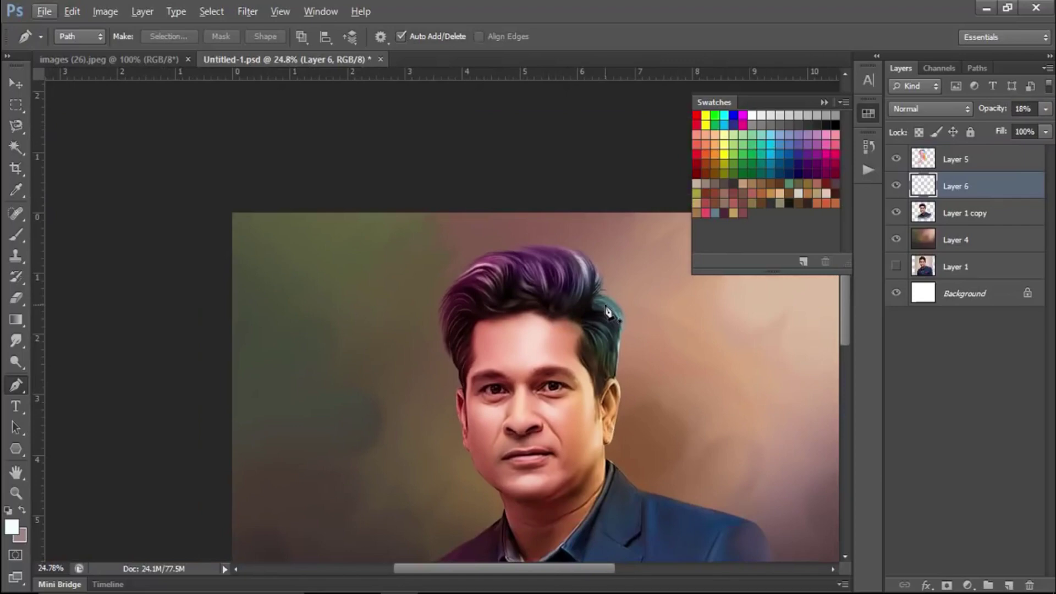
pyautogui.scroll(1, 608, 312)
pyautogui.scroll(2, 572, 283)
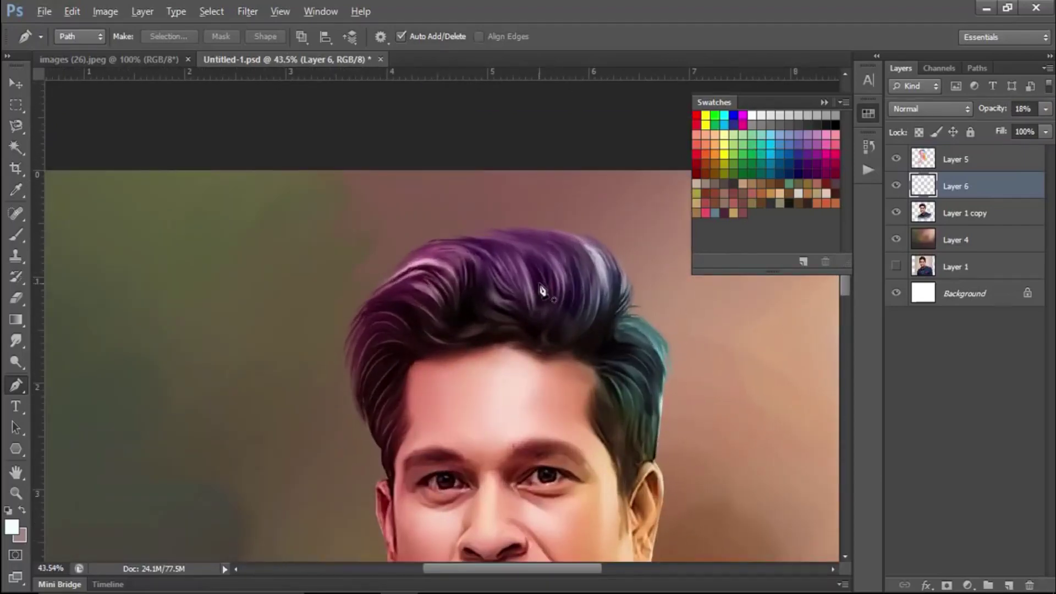
pyautogui.scroll(1, 542, 290)
pyautogui.moveTo(988, 112); pyautogui.dragTo(996, 112)
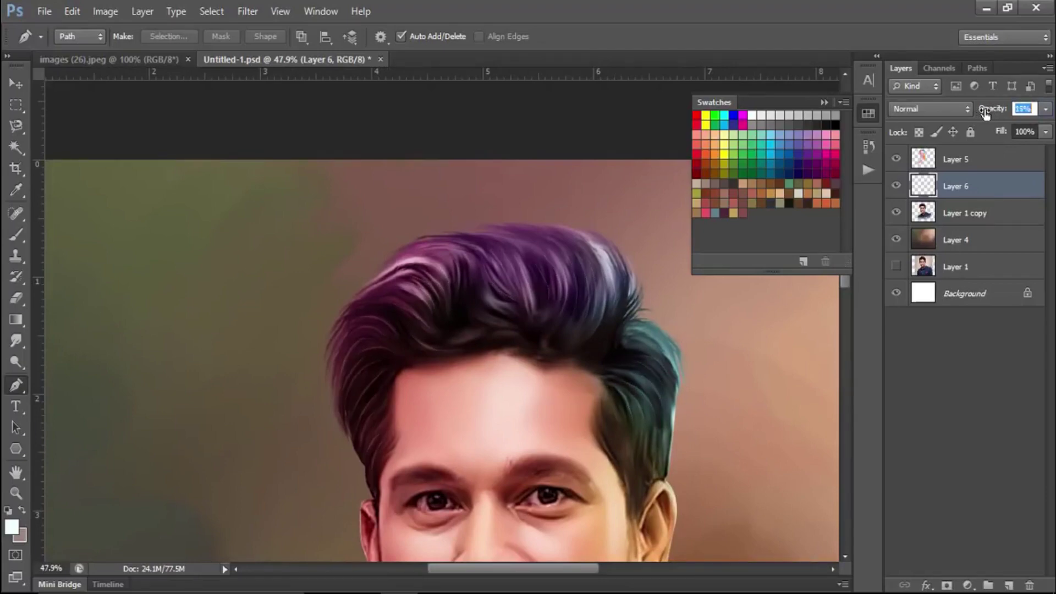
# Step: Make Layer 5 active and load Layer 1 copy's figure as a selection
pyautogui.scroll(-1, 683, 318)
pyautogui.scroll(-1, 680, 318)
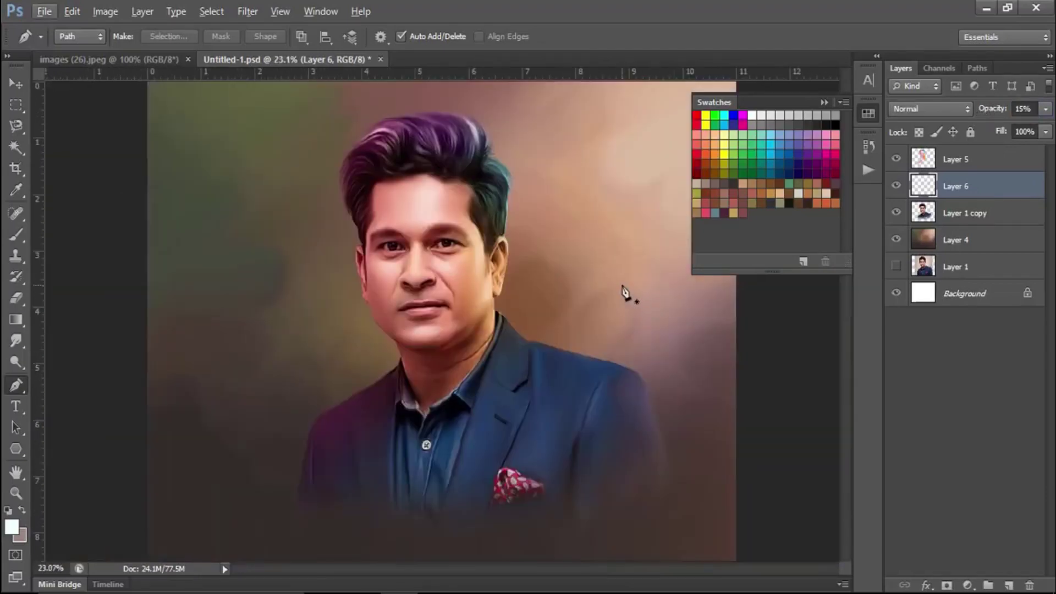
pyautogui.scroll(-1, 626, 293)
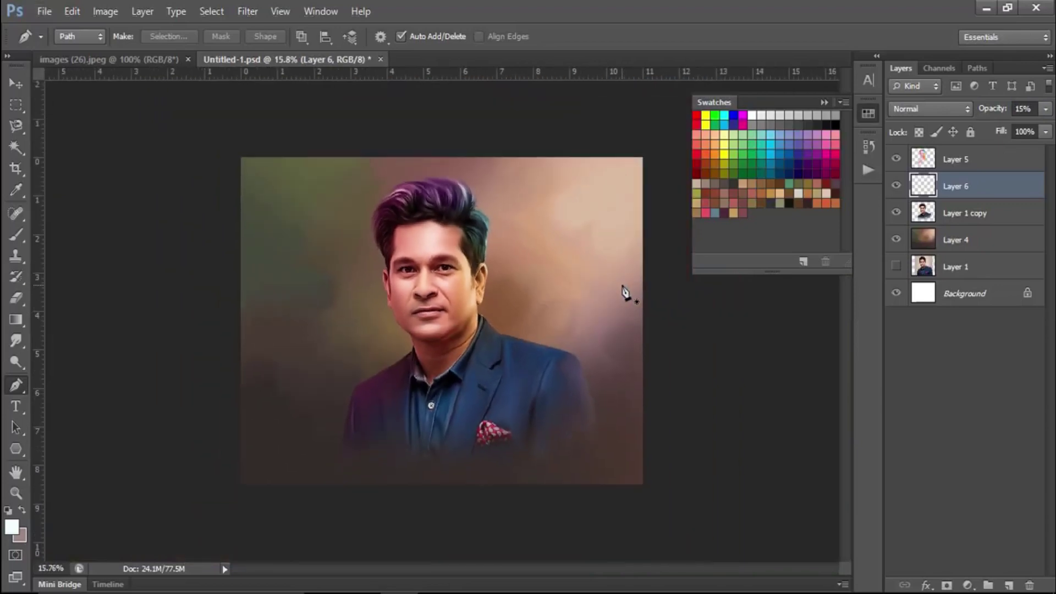
pyautogui.scroll(1, 579, 284)
pyautogui.click(998, 160)
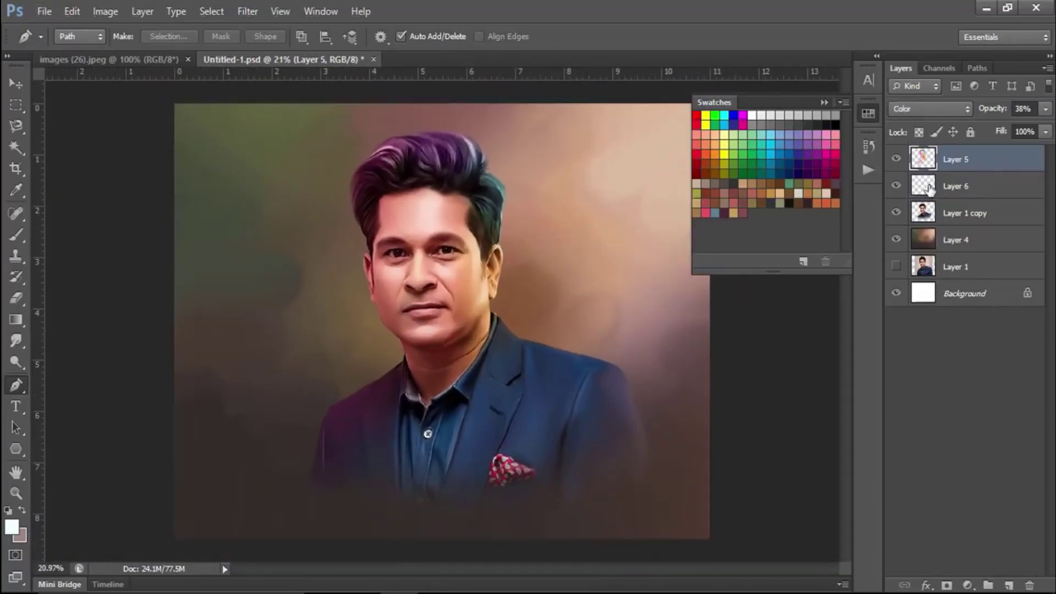
pyautogui.keyDown('ctrl'); pyautogui.click(923, 216); pyautogui.keyUp('ctrl')
# Step: Paint magenta along the left temple with a 50 px brush
pyautogui.click(16, 235)
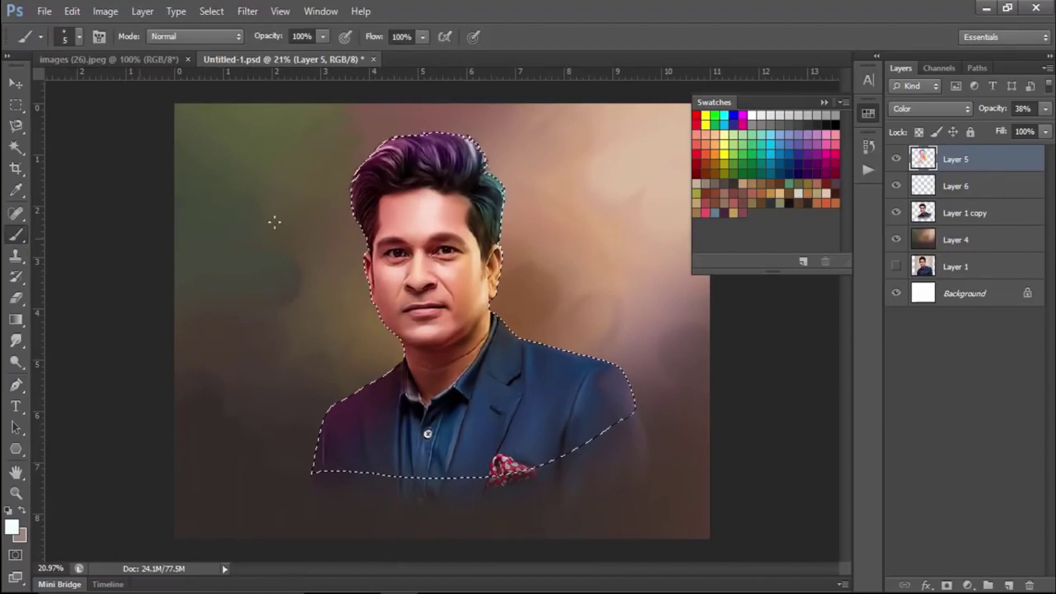
pyautogui.scroll(2, 315, 211)
pyautogui.scroll(1, 315, 212)
pyautogui.click(743, 115)
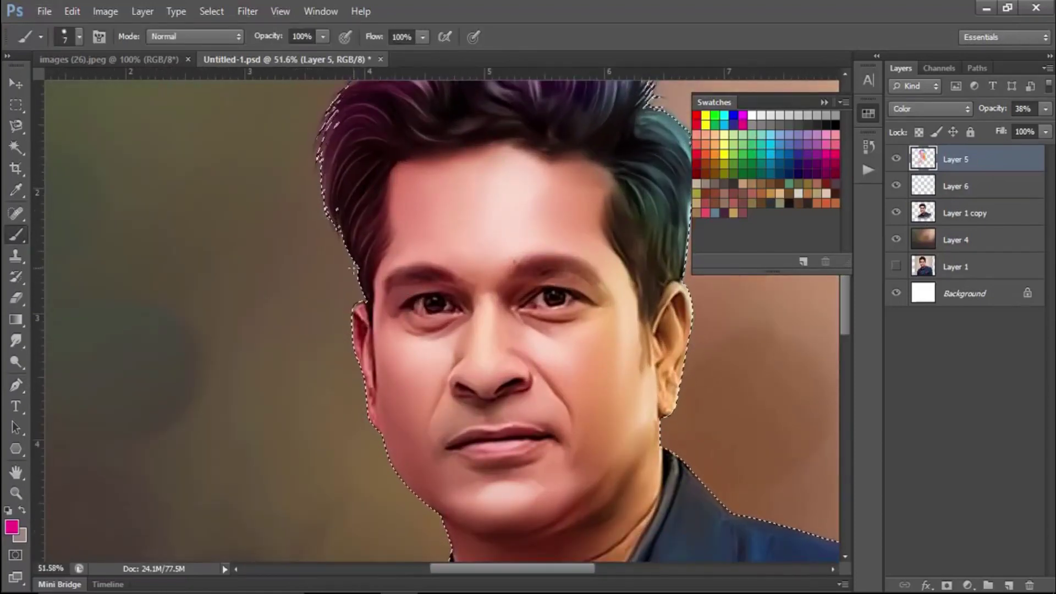
pyautogui.press(']')
pyautogui.press(']')
pyautogui.press(']')
pyautogui.press('[')
pyautogui.press('[')
pyautogui.moveTo(377, 275); pyautogui.dragTo(380, 309)
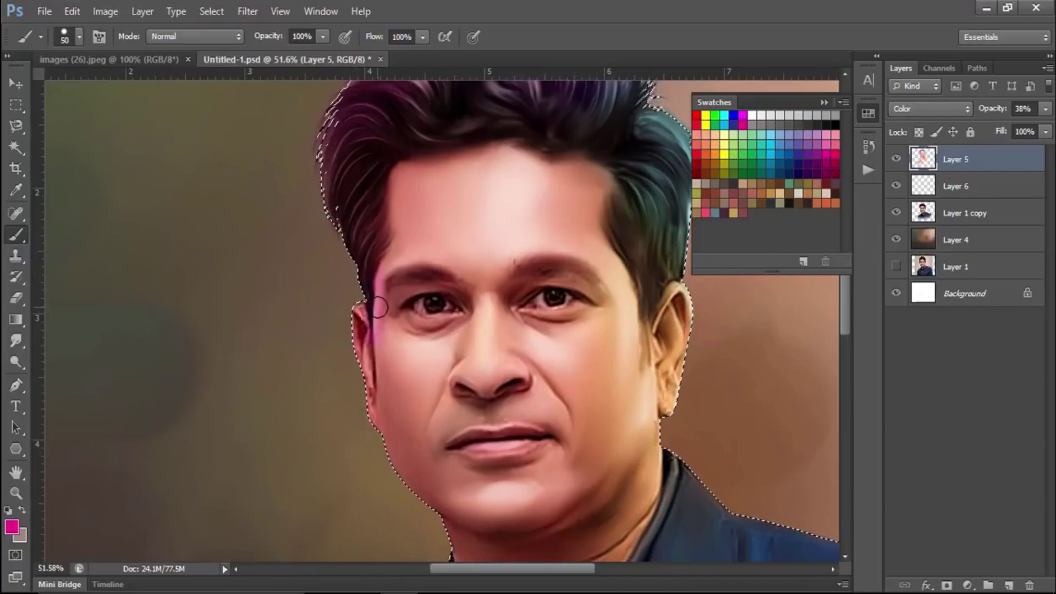
# Step: Brush a faint magenta tint down the face's left edge at 12% opacity, 70 px
pyautogui.scroll(-5, 399, 299)
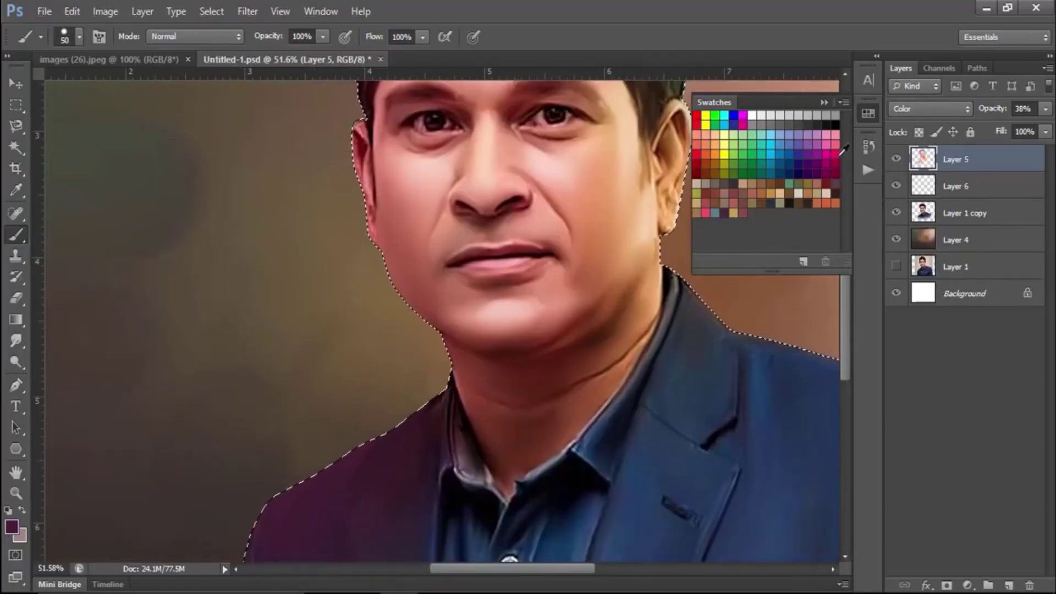
pyautogui.click(744, 115)
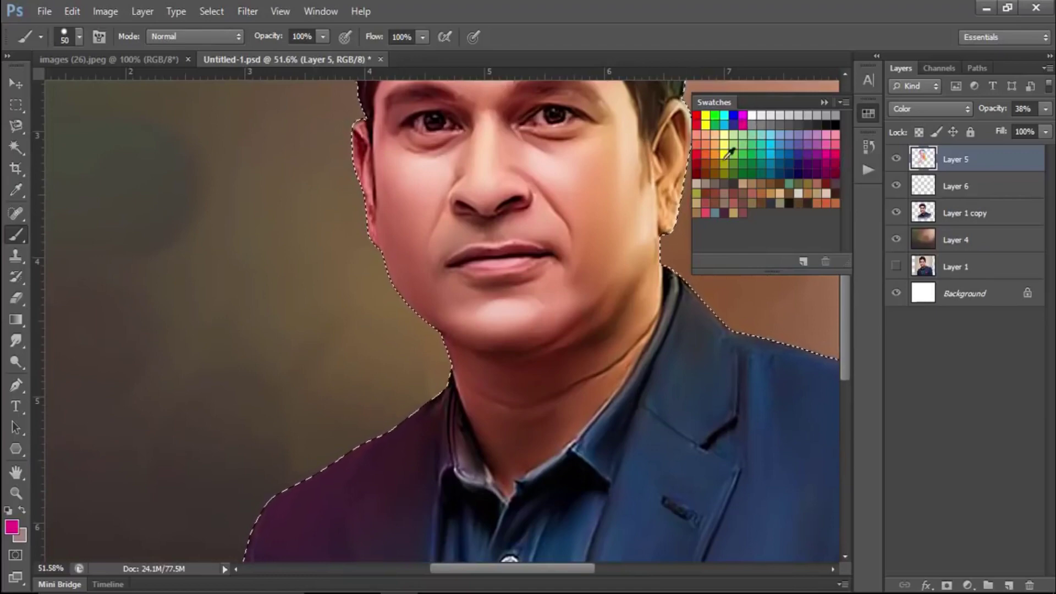
pyautogui.scroll(3, 401, 149)
pyautogui.scroll(3, 401, 149)
pyautogui.moveTo(272, 36); pyautogui.dragTo(172, 41)
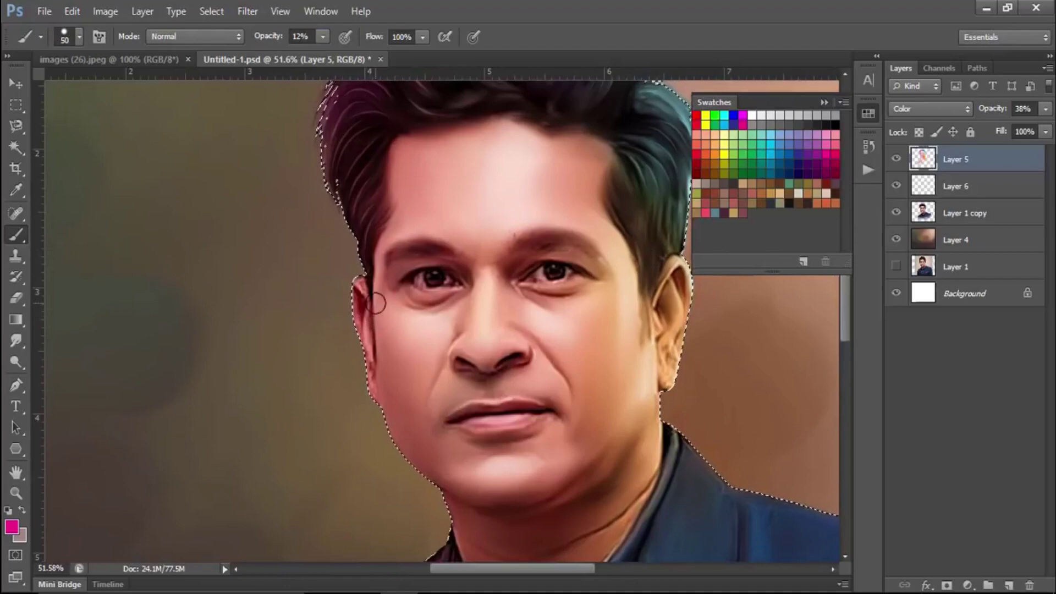
pyautogui.press(']')
pyautogui.press(']')
pyautogui.moveTo(375, 221)
pyautogui.mouseDown()
pyautogui.moveTo(395, 402)
pyautogui.moveTo(378, 184)
pyautogui.moveTo(429, 314)
pyautogui.moveTo(388, 332)
pyautogui.mouseUp()
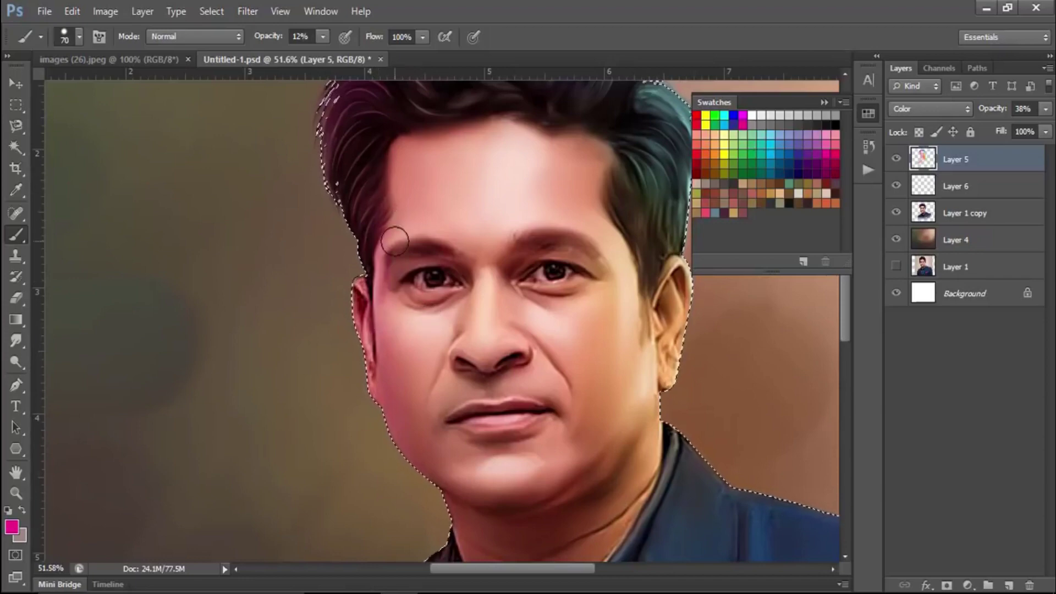
# Step: Raise brush opacity to 19% and toggle the selection to judge the tint
pyautogui.hotkey('ctrl', '0')
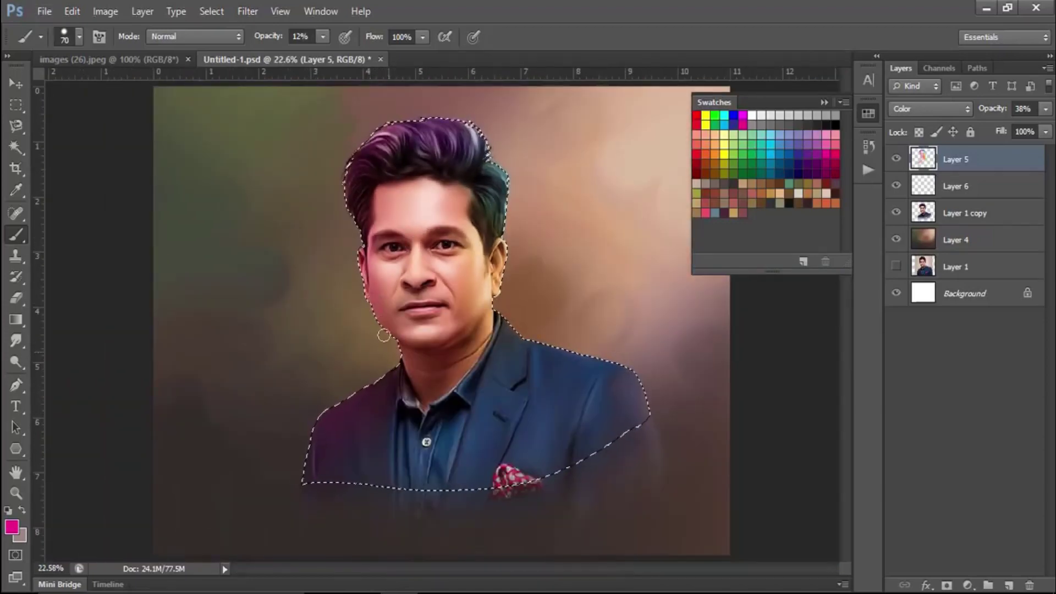
pyautogui.moveTo(272, 36); pyautogui.dragTo(277, 37)
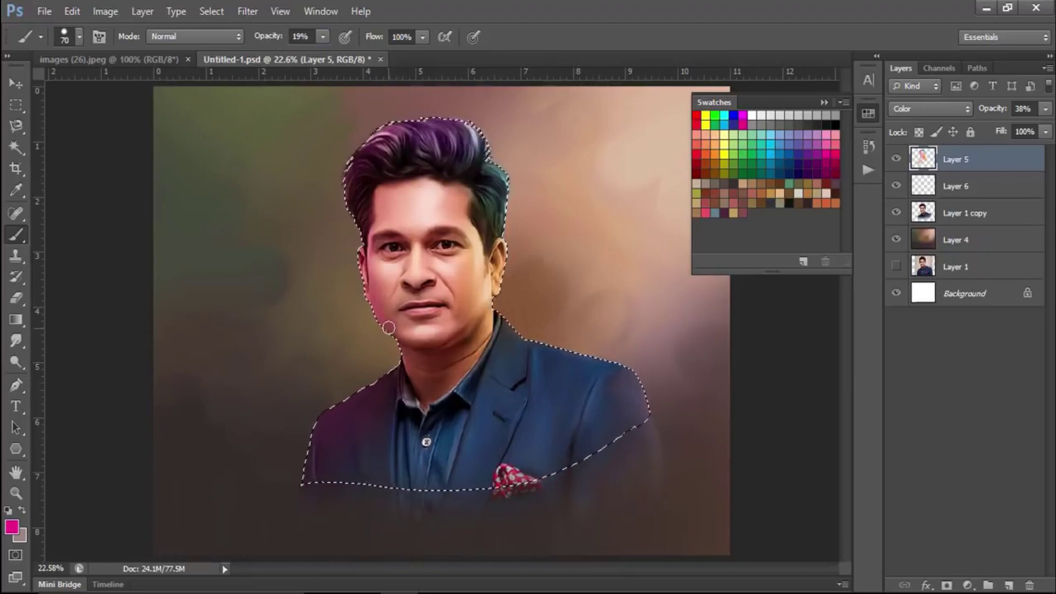
pyautogui.hotkey('ctrl', 'd')
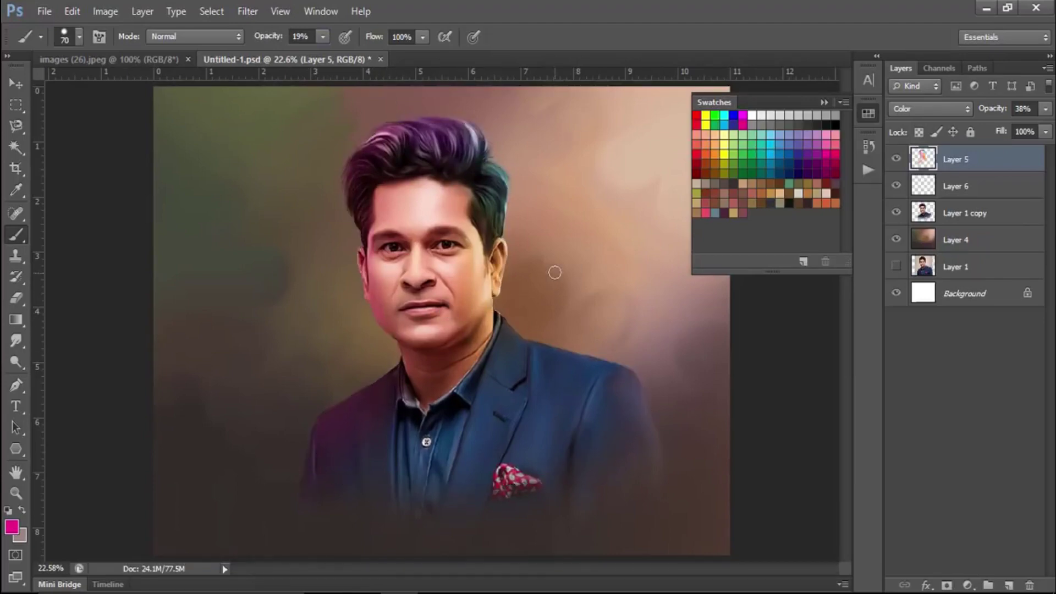
pyautogui.hotkey('ctrl', 'shift', 'd')
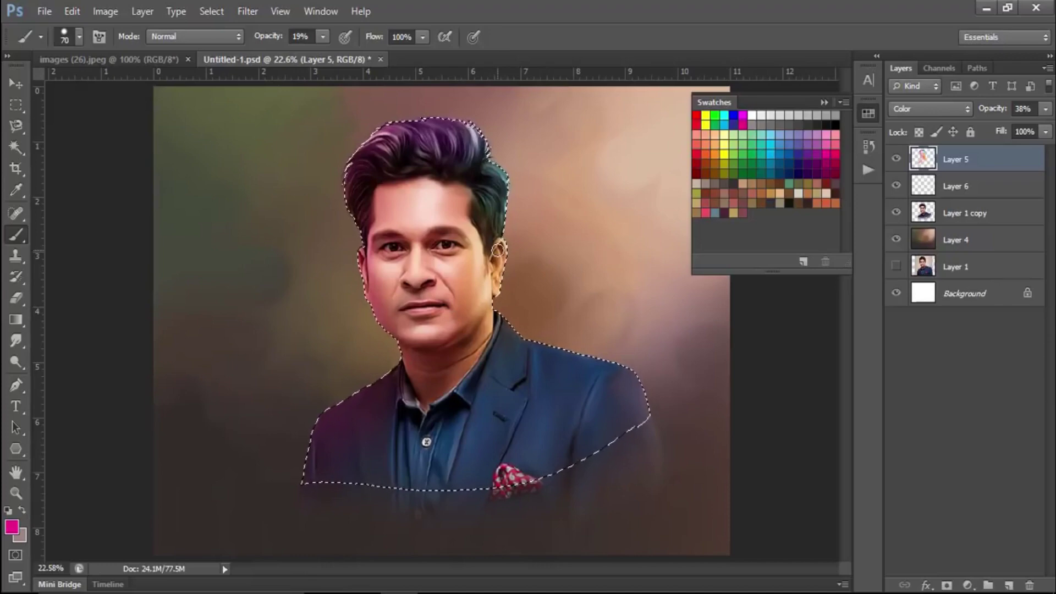
pyautogui.hotkey('ctrl', 'd')
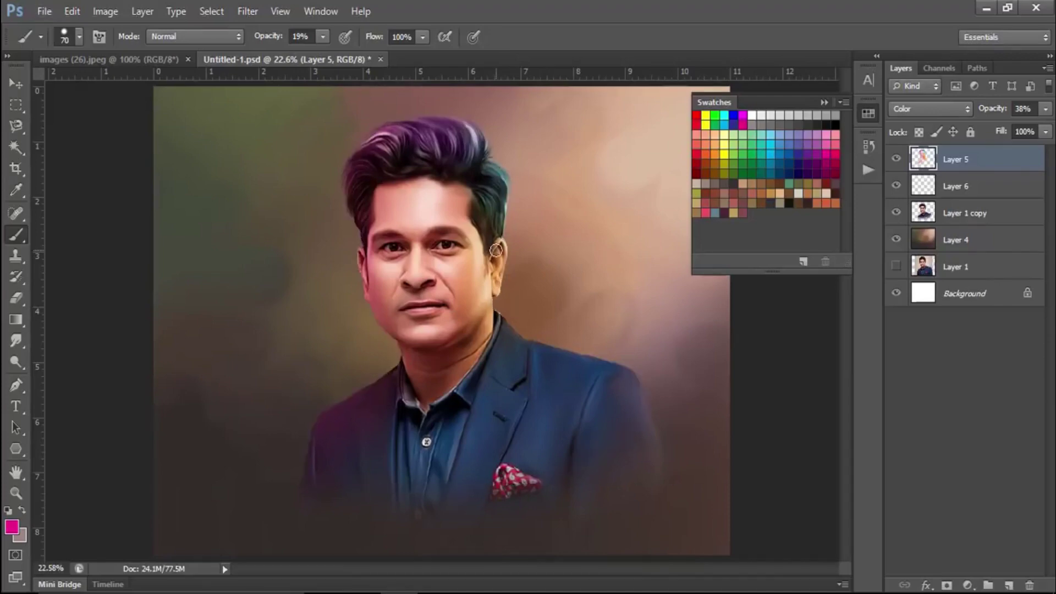
pyautogui.hotkey('ctrl', 'shift', 'd')
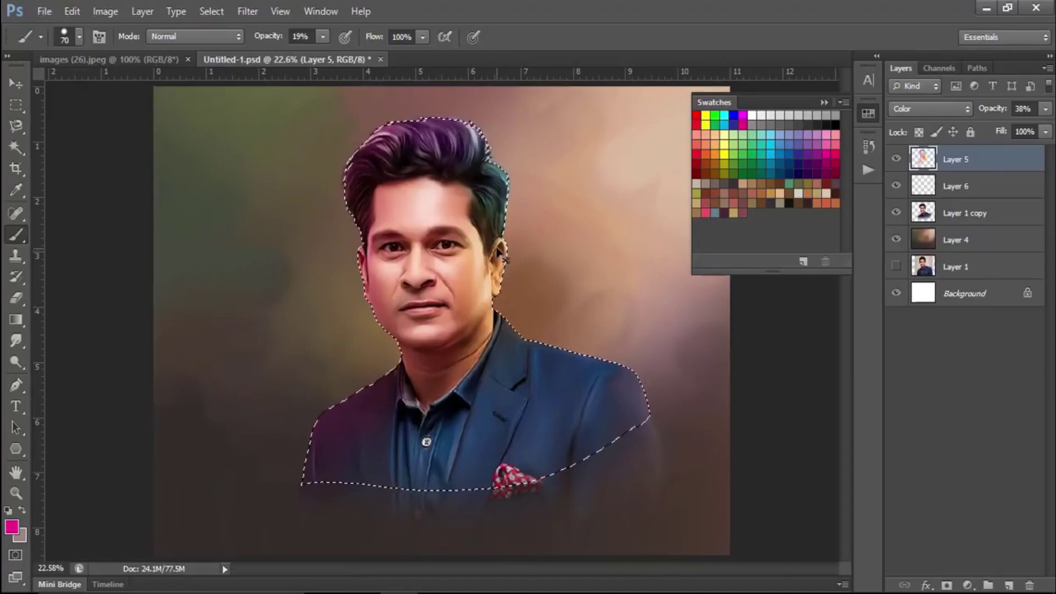
pyautogui.hotkey('ctrl', 'd')
# Step: Merge Layer 5, Layer 6 and Layer 1 copy into a single layer
pyautogui.scroll(-1, 498, 245)
pyautogui.scroll(-1, 504, 243)
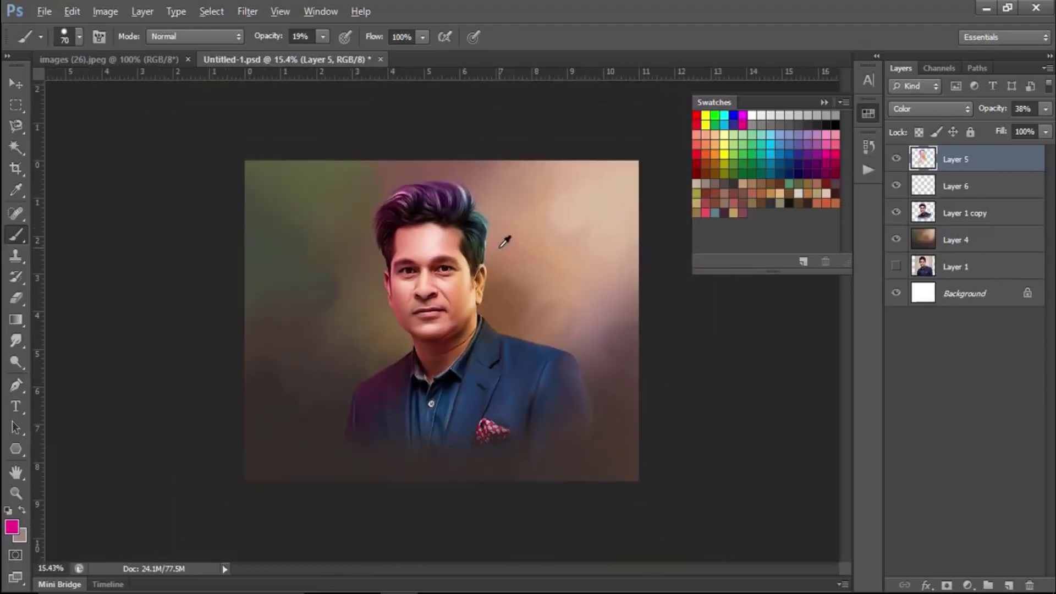
pyautogui.keyDown('shift'); pyautogui.click(948, 215); pyautogui.keyUp('shift')
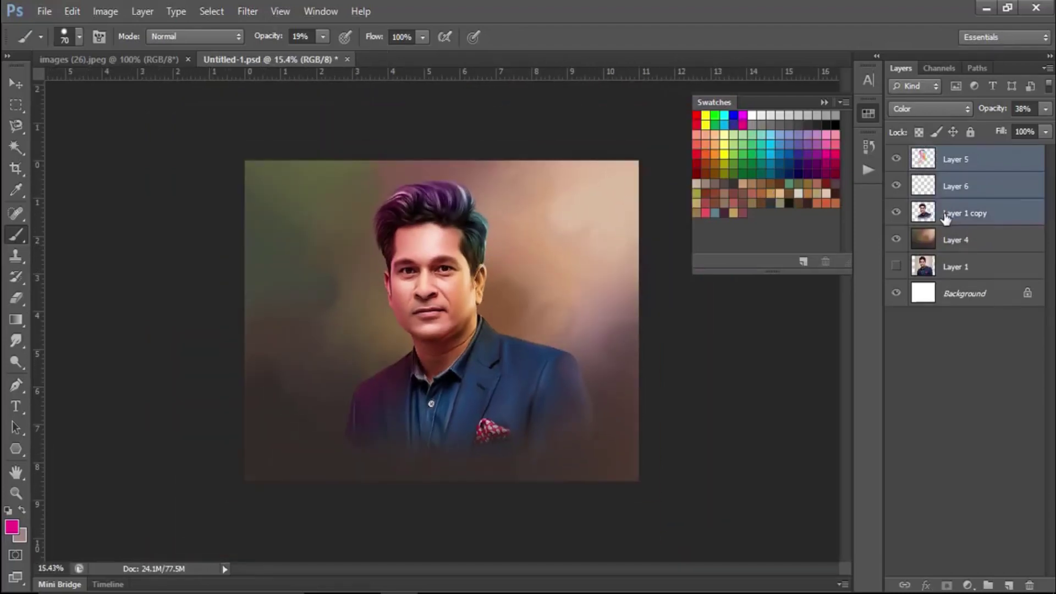
pyautogui.hotkey('ctrl', 'e')
pyautogui.scroll(2, 473, 264)
pyautogui.scroll(5, 474, 264)
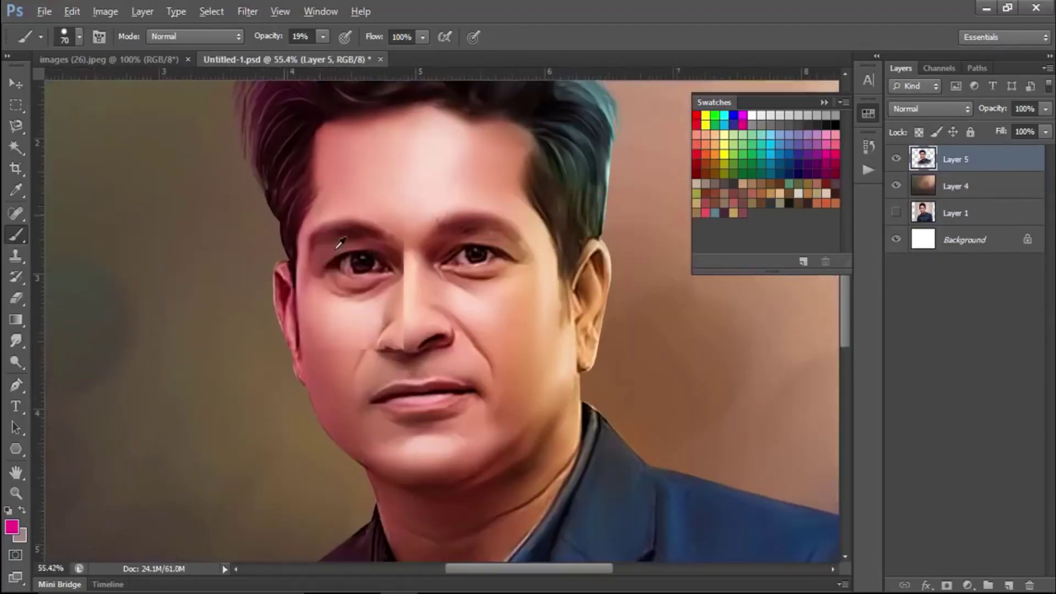
pyautogui.scroll(5, 474, 264)
pyautogui.scroll(3, 474, 264)
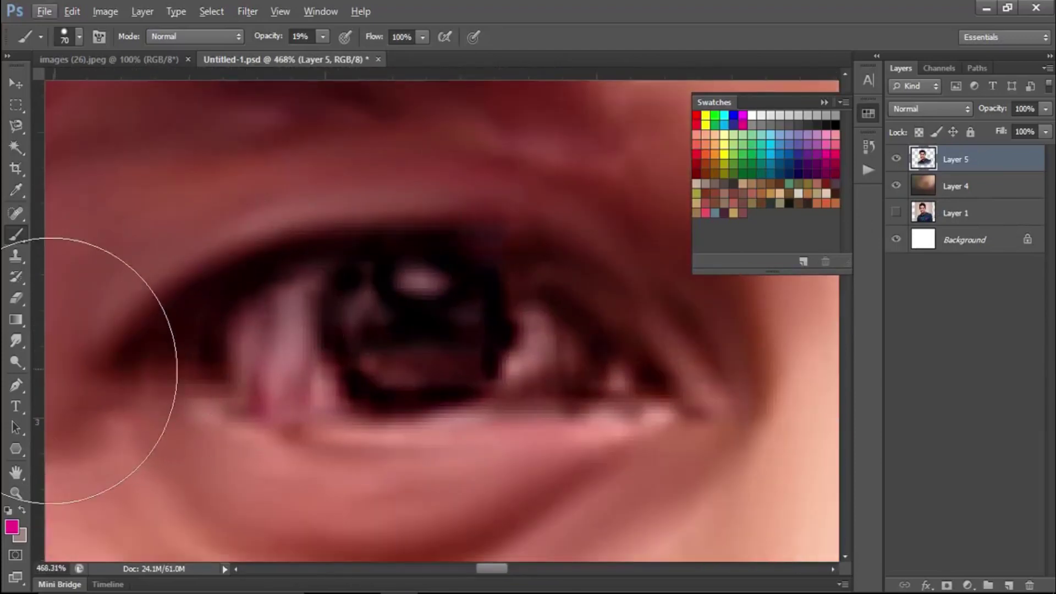
# Step: Dodge both eye whites with a 20 px brush at 32% midtone exposure
pyautogui.click(13, 364)
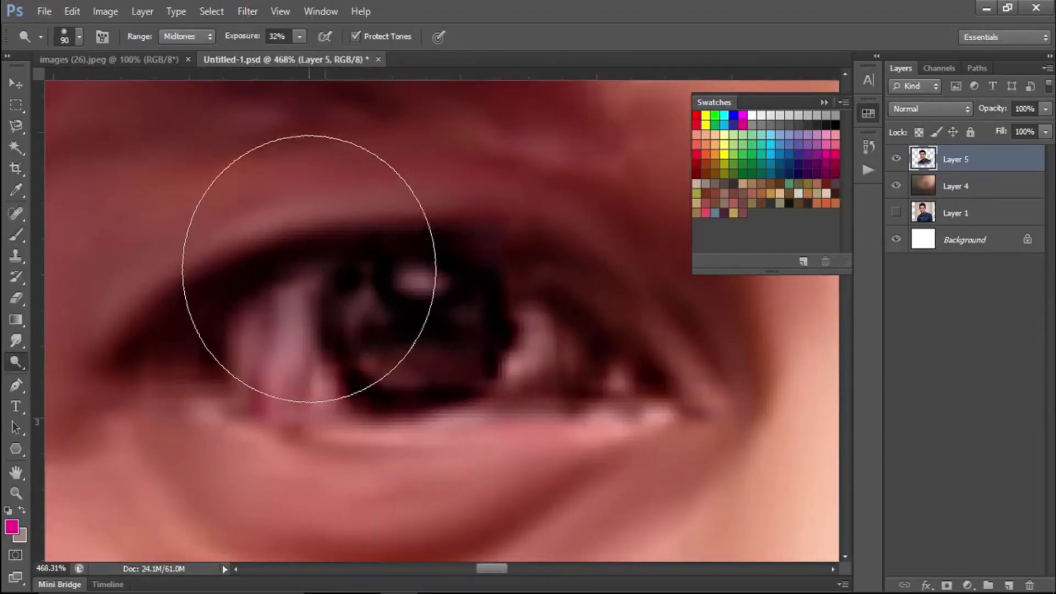
pyautogui.press('[')
pyautogui.press('[')
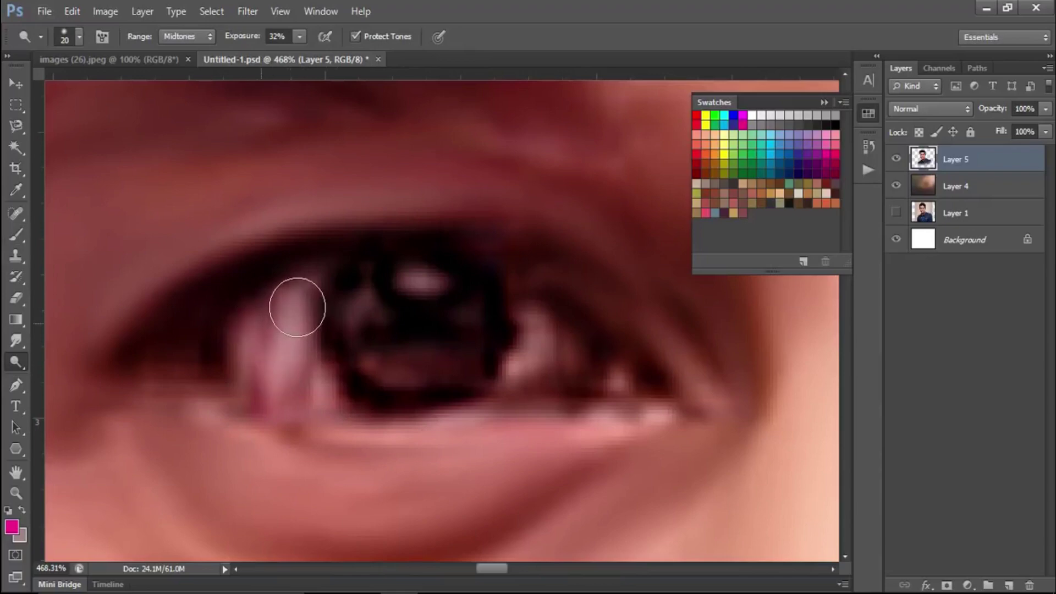
pyautogui.moveTo(321, 391); pyautogui.dragTo(312, 373)
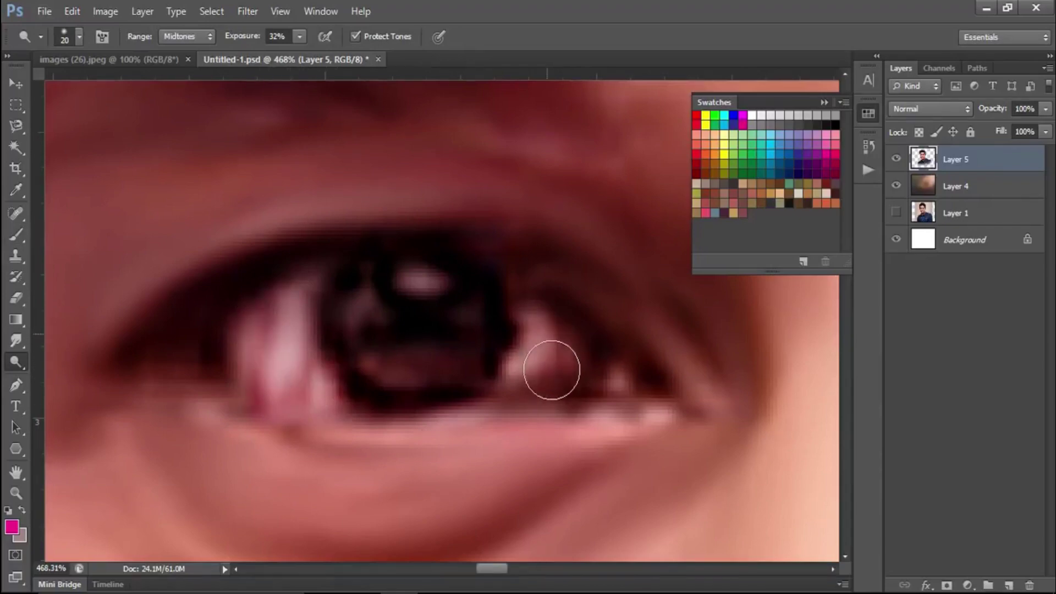
pyautogui.moveTo(535, 361); pyautogui.dragTo(573, 358)
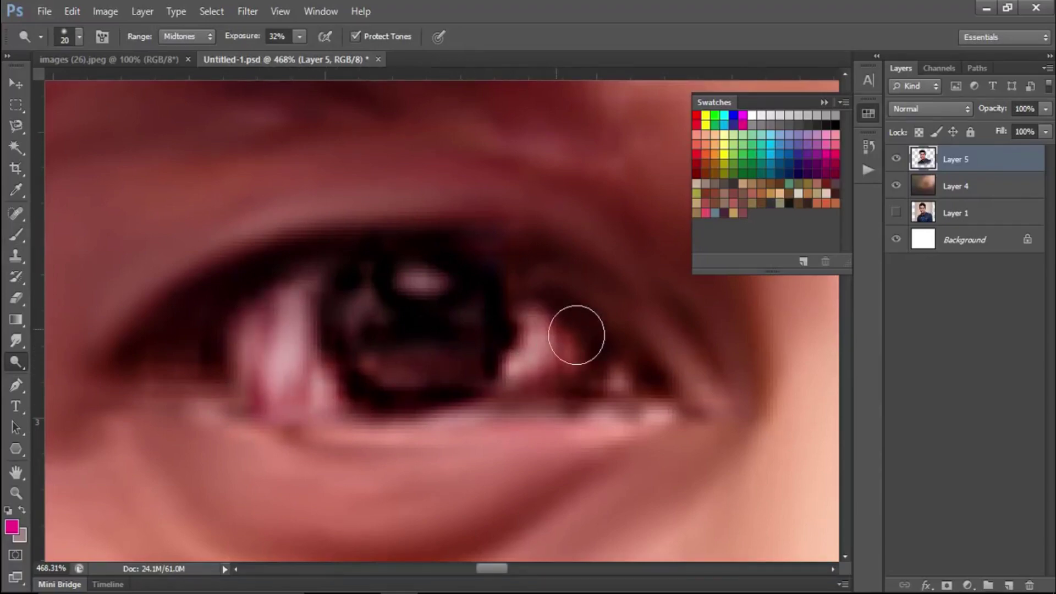
pyautogui.moveTo(405, 359); pyautogui.dragTo(78, 359)
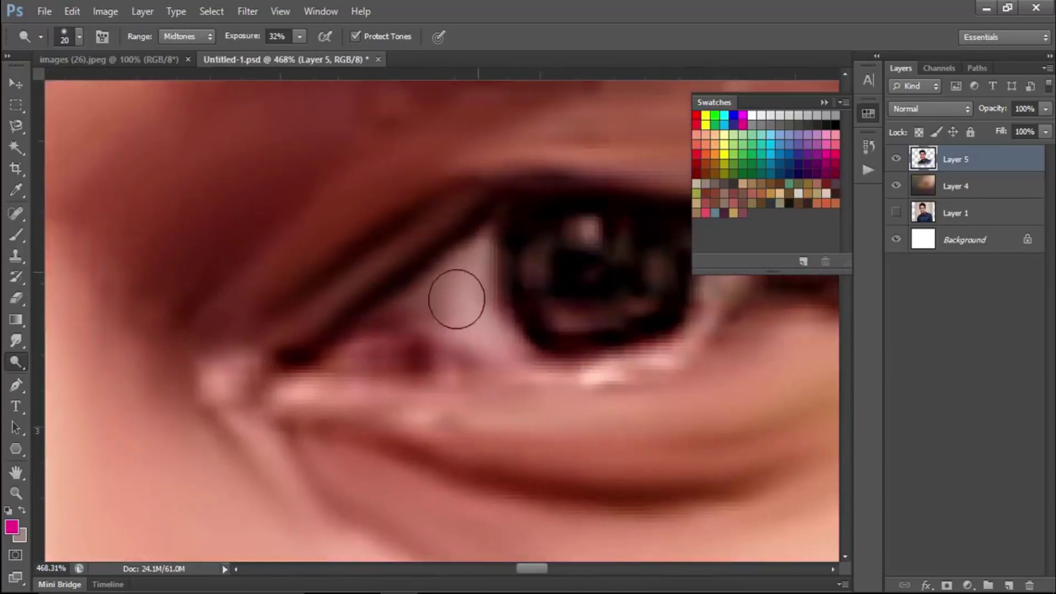
pyautogui.moveTo(474, 280); pyautogui.dragTo(476, 290)
pyautogui.moveTo(682, 270)
pyautogui.mouseDown()
pyautogui.moveTo(480, 299)
pyautogui.moveTo(509, 316)
pyautogui.mouseUp()
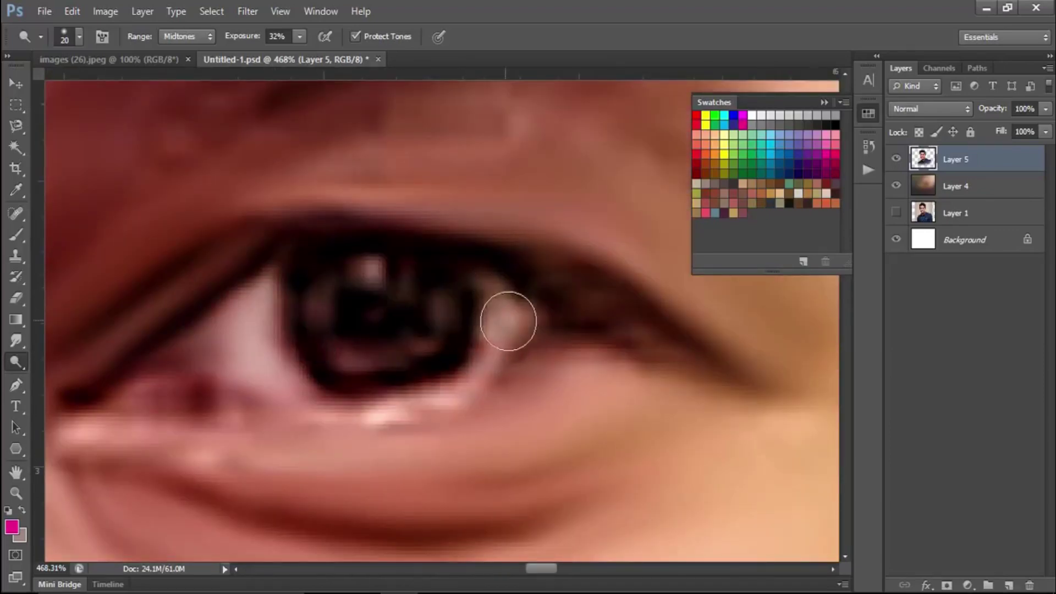
pyautogui.moveTo(187, 374); pyautogui.dragTo(461, 350)
pyautogui.moveTo(219, 370); pyautogui.dragTo(496, 369)
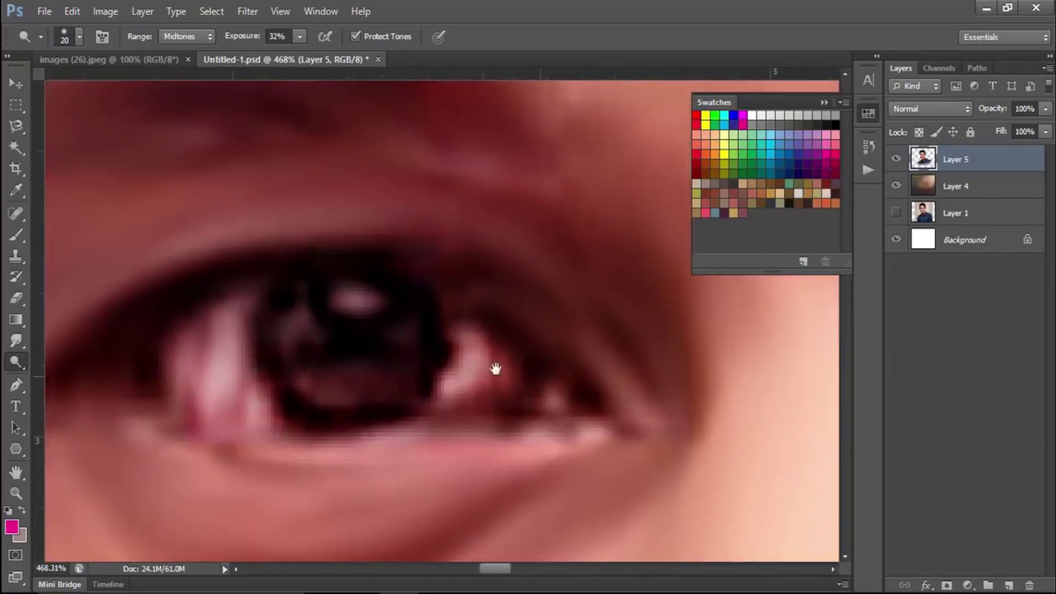
# Step: Set up the Smudge tool with the 65 px preset brush, reduced in size
pyautogui.click(20, 340)
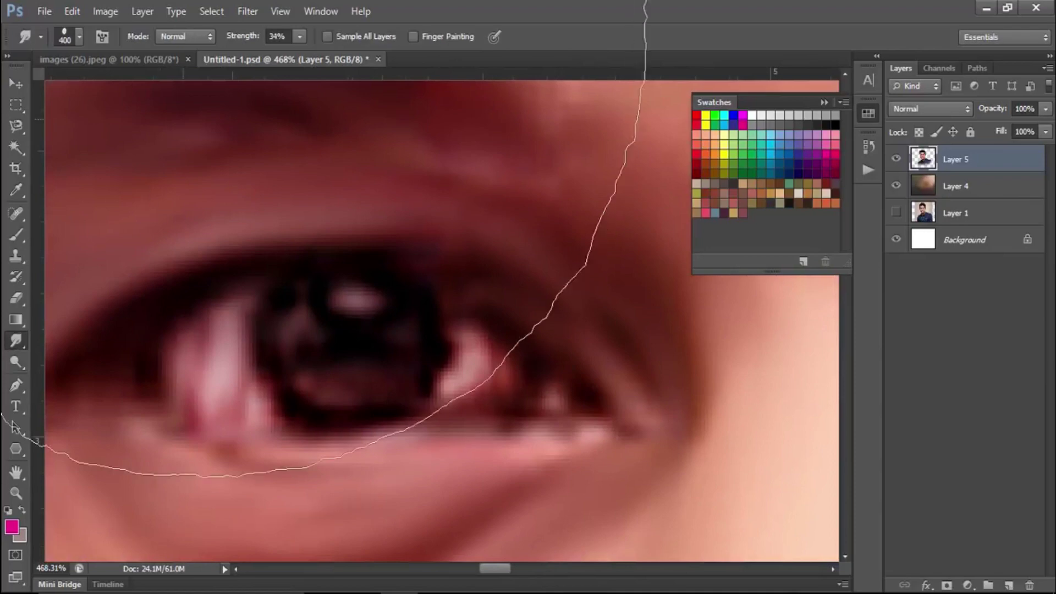
pyautogui.click(79, 38)
pyautogui.scroll(-5, 296, 217)
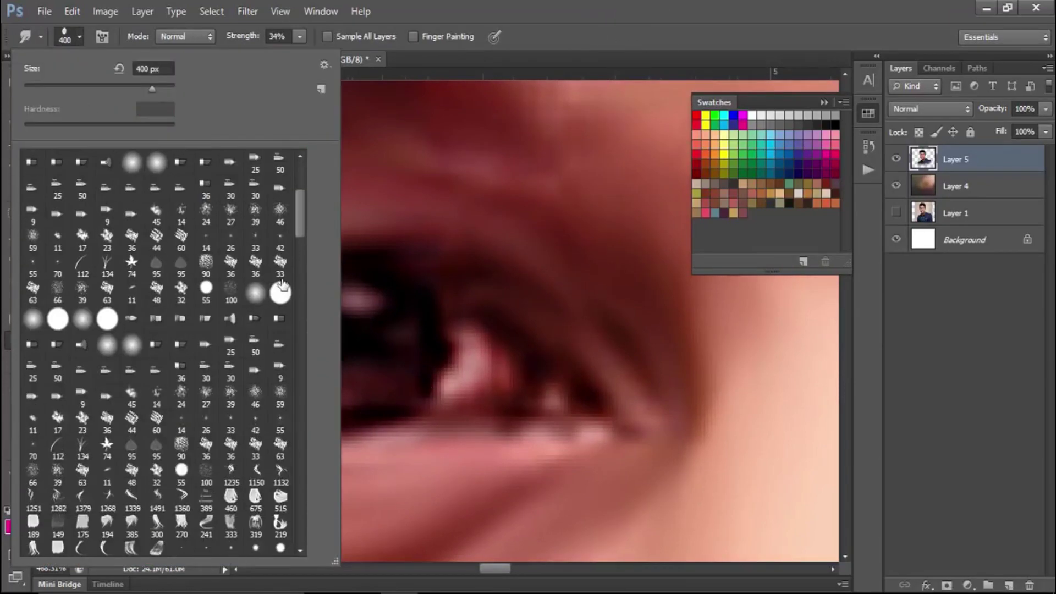
pyautogui.moveTo(296, 232); pyautogui.dragTo(313, 529)
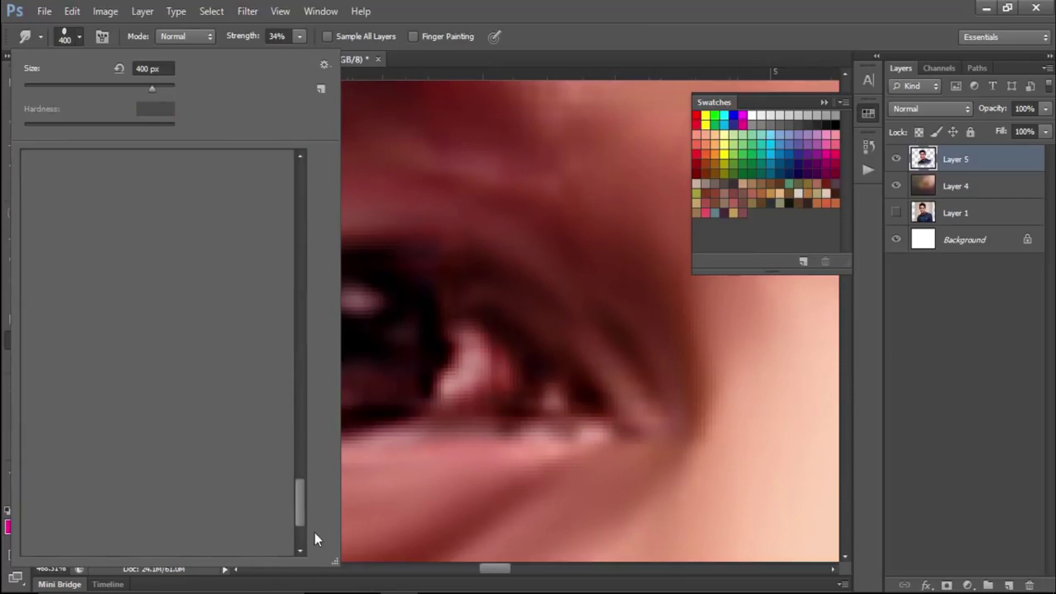
pyautogui.click(157, 486)
pyautogui.click(412, 460)
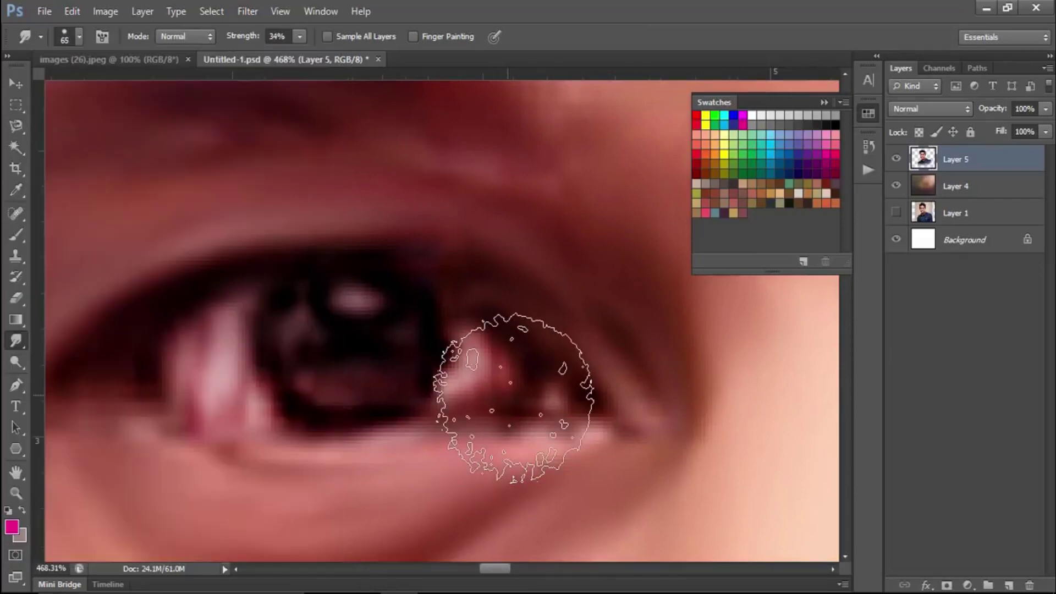
pyautogui.press('[')
pyautogui.press('[')
pyautogui.press('[')
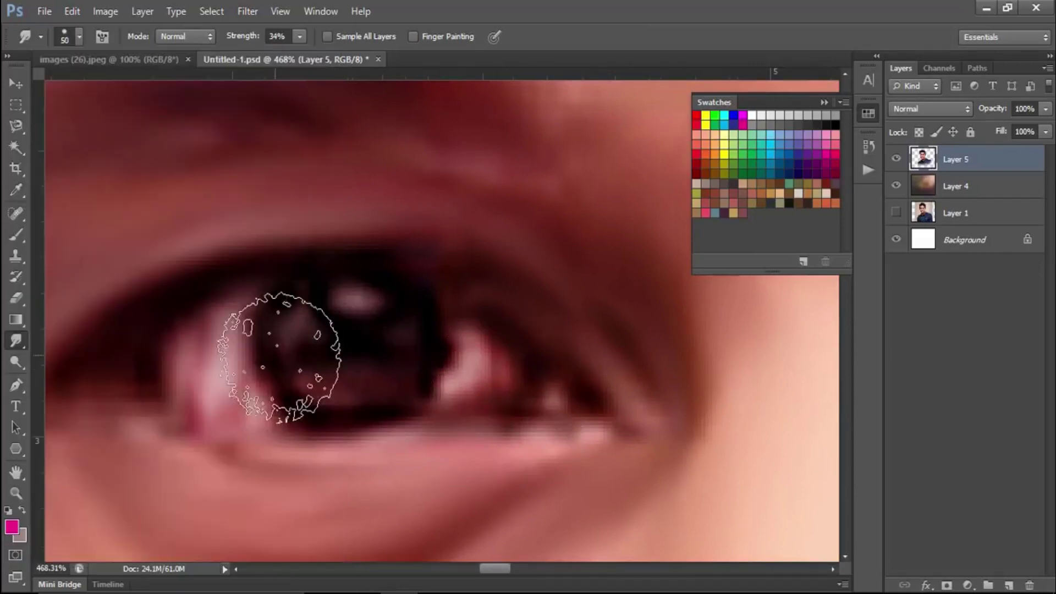
pyautogui.press('[')
# Step: Smudge the white and pink highlights and the pupil's edges into soft blends
pyautogui.moveTo(200, 354)
pyautogui.mouseDown()
pyautogui.moveTo(217, 389)
pyautogui.moveTo(272, 411)
pyautogui.mouseUp()
pyautogui.press('[')
pyautogui.press('[')
pyautogui.moveTo(455, 345)
pyautogui.mouseDown()
pyautogui.moveTo(483, 361)
pyautogui.moveTo(448, 354)
pyautogui.moveTo(475, 352)
pyautogui.moveTo(464, 386)
pyautogui.mouseUp()
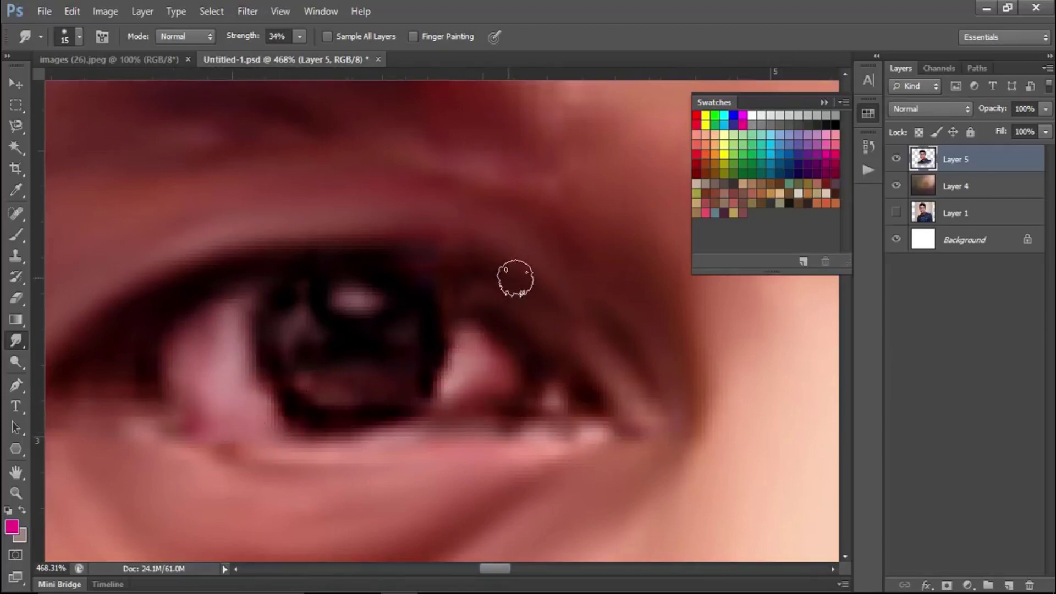
pyautogui.moveTo(514, 276)
pyautogui.mouseDown()
pyautogui.moveTo(52, 295)
pyautogui.moveTo(418, 318)
pyautogui.mouseUp()
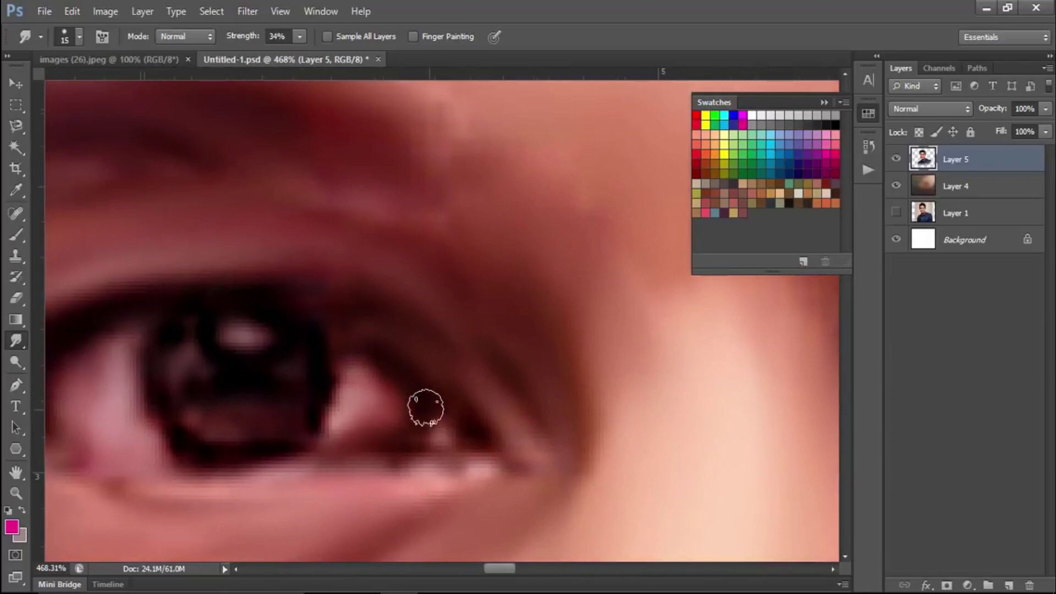
pyautogui.moveTo(380, 373); pyautogui.dragTo(512, 419)
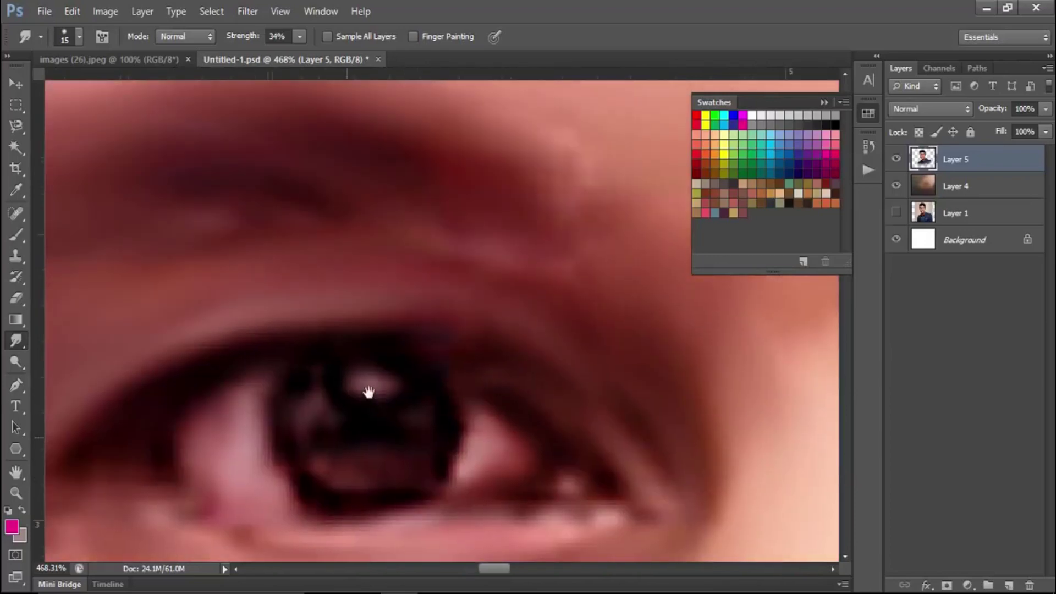
pyautogui.moveTo(368, 393); pyautogui.dragTo(410, 325)
pyautogui.moveTo(344, 363)
pyautogui.mouseDown()
pyautogui.moveTo(389, 420)
pyautogui.moveTo(440, 358)
pyautogui.moveTo(469, 387)
pyautogui.mouseUp()
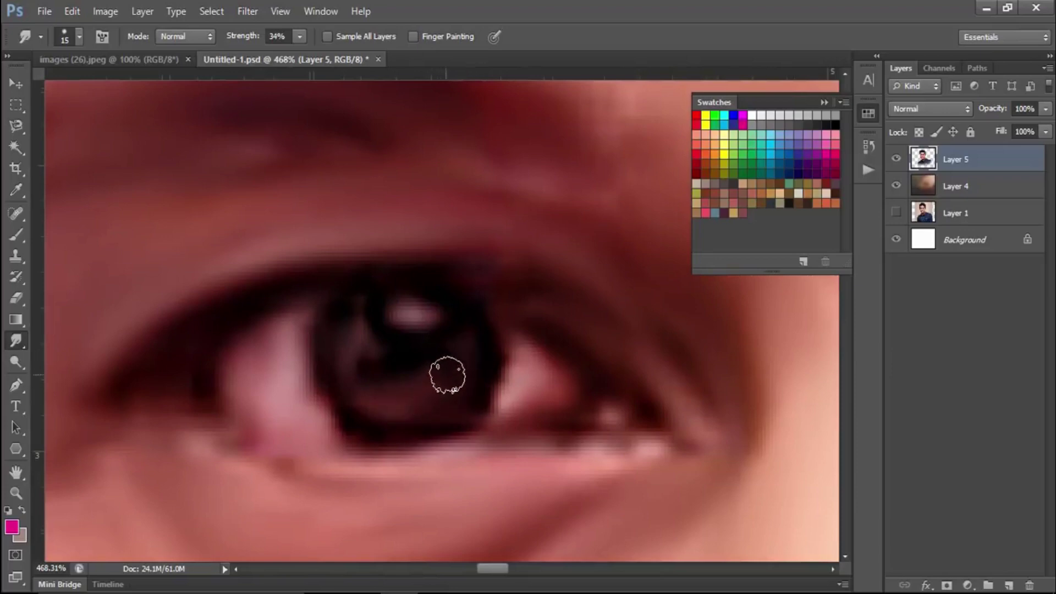
pyautogui.moveTo(330, 352)
pyautogui.mouseDown()
pyautogui.moveTo(220, 425)
pyautogui.moveTo(224, 396)
pyautogui.mouseUp()
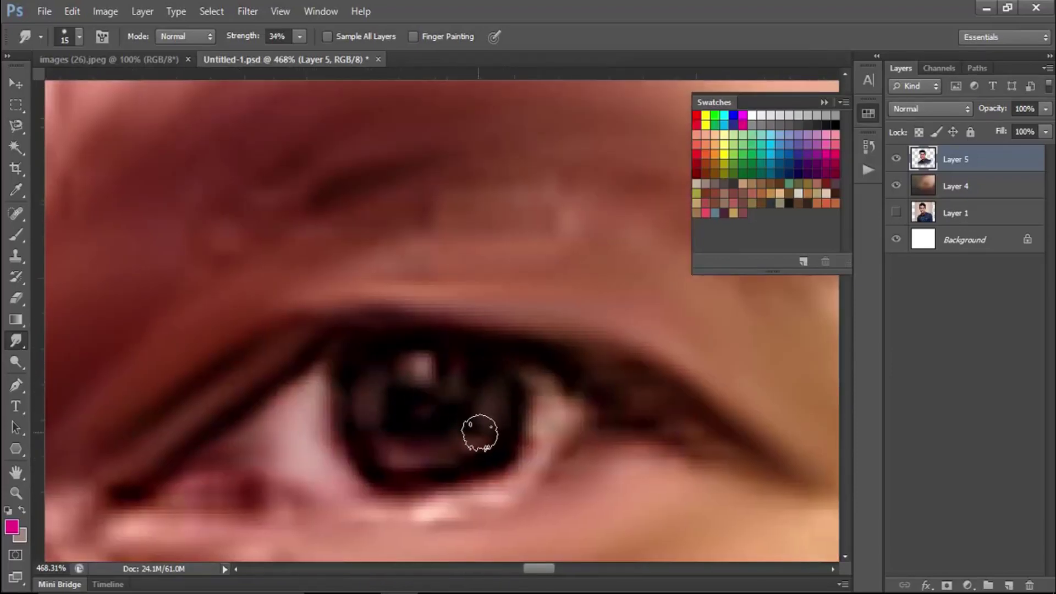
pyautogui.moveTo(362, 460); pyautogui.dragTo(409, 456)
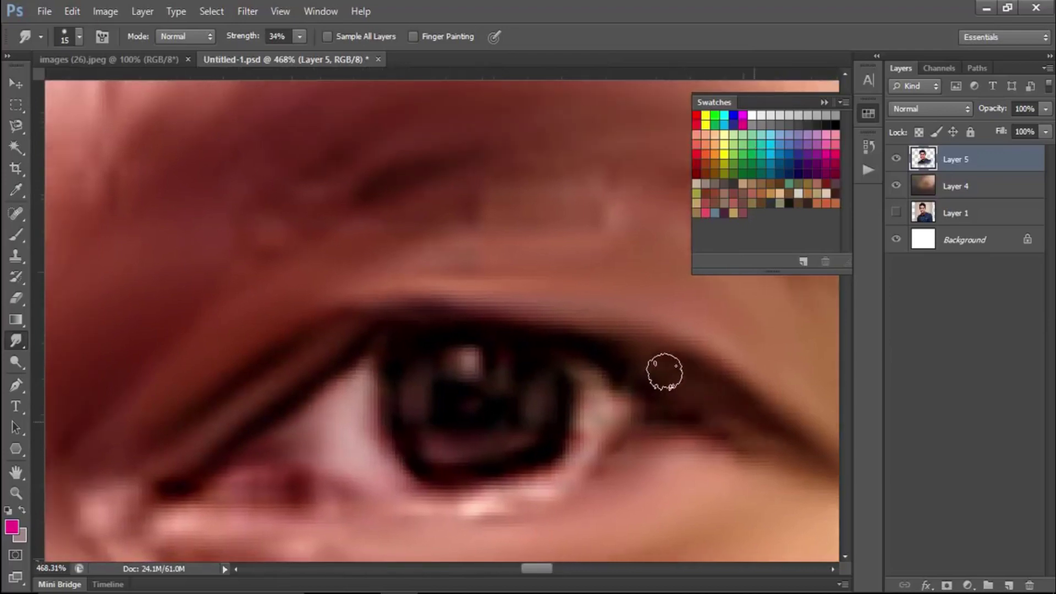
pyautogui.moveTo(484, 420); pyautogui.dragTo(478, 406)
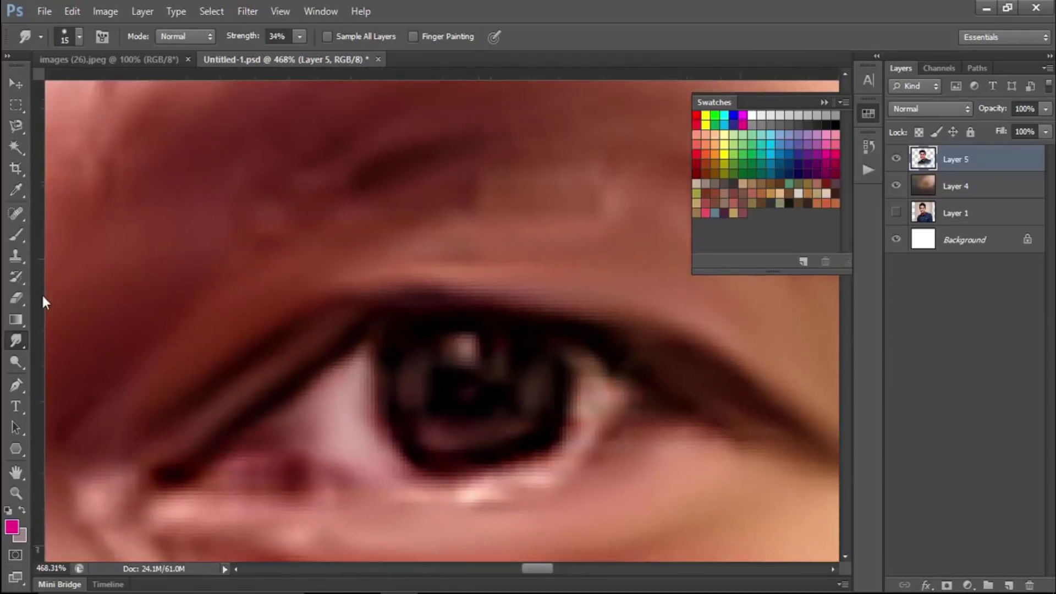
# Step: Outline the iris with a fine black brush at 100% opacity, undoing stray strokes
pyautogui.click(12, 231)
pyautogui.moveTo(260, 44); pyautogui.dragTo(305, 44)
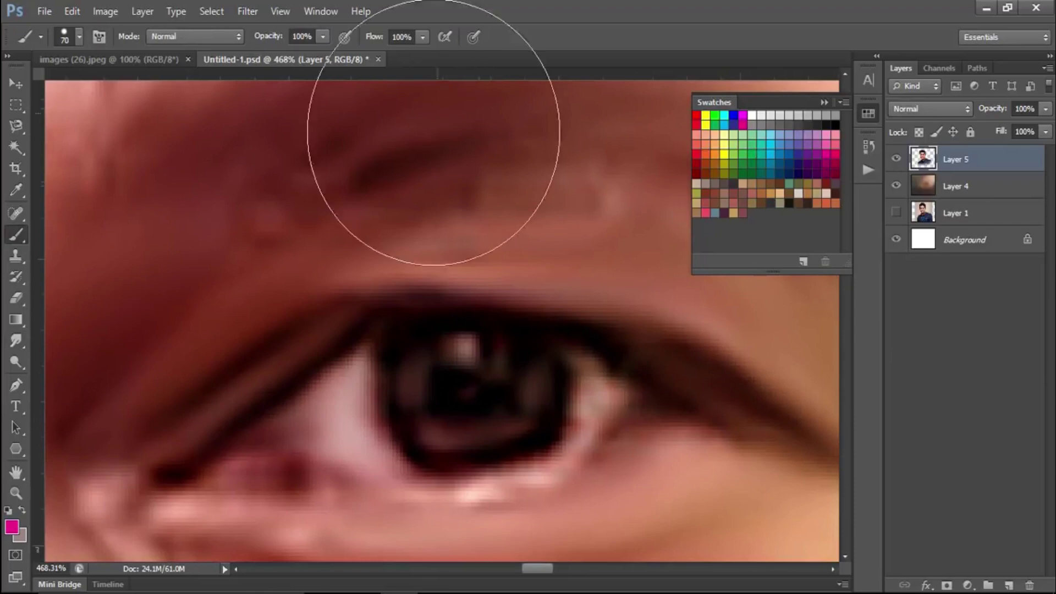
pyautogui.press('[')
pyautogui.press('[')
pyautogui.press('[')
pyautogui.press('[')
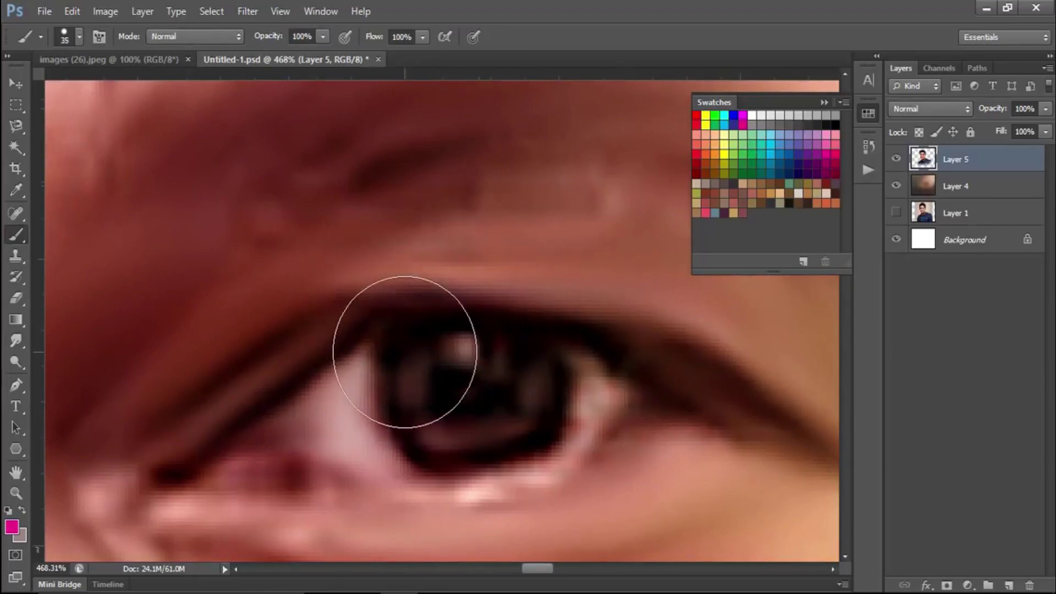
pyautogui.press('[')
pyautogui.press('[')
pyautogui.press('[')
pyautogui.press('[')
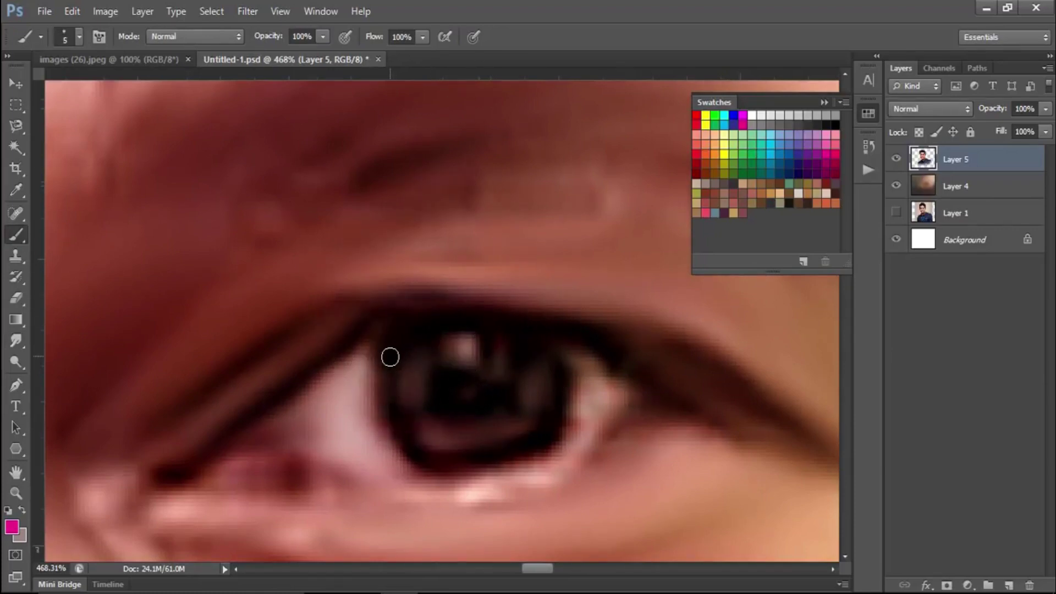
pyautogui.moveTo(390, 358); pyautogui.dragTo(398, 415)
pyautogui.hotkey('ctrl', 'z')
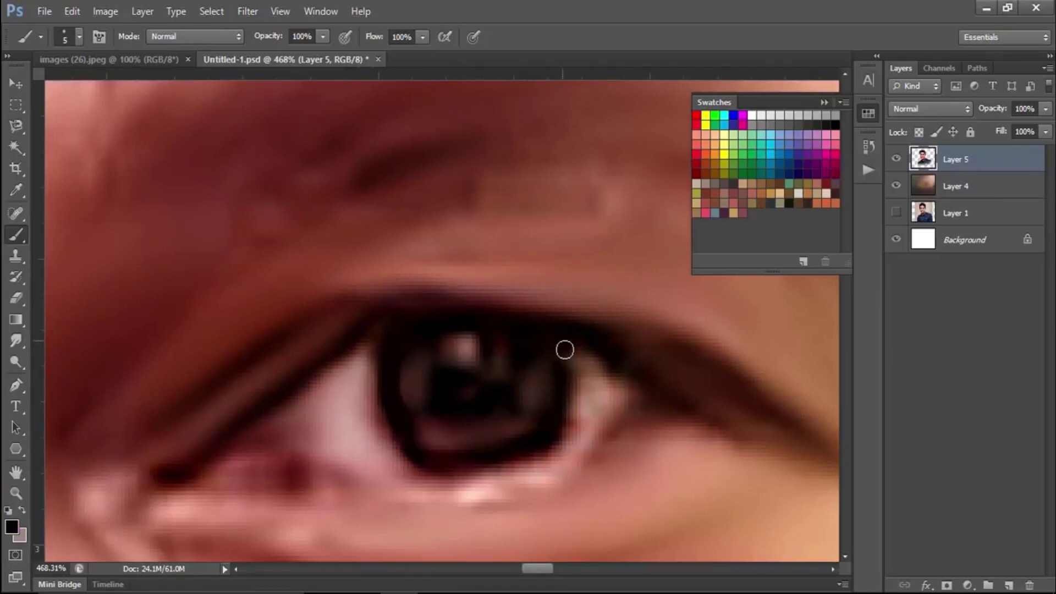
pyautogui.moveTo(565, 350); pyautogui.dragTo(558, 398)
pyautogui.moveTo(493, 459); pyautogui.dragTo(422, 459)
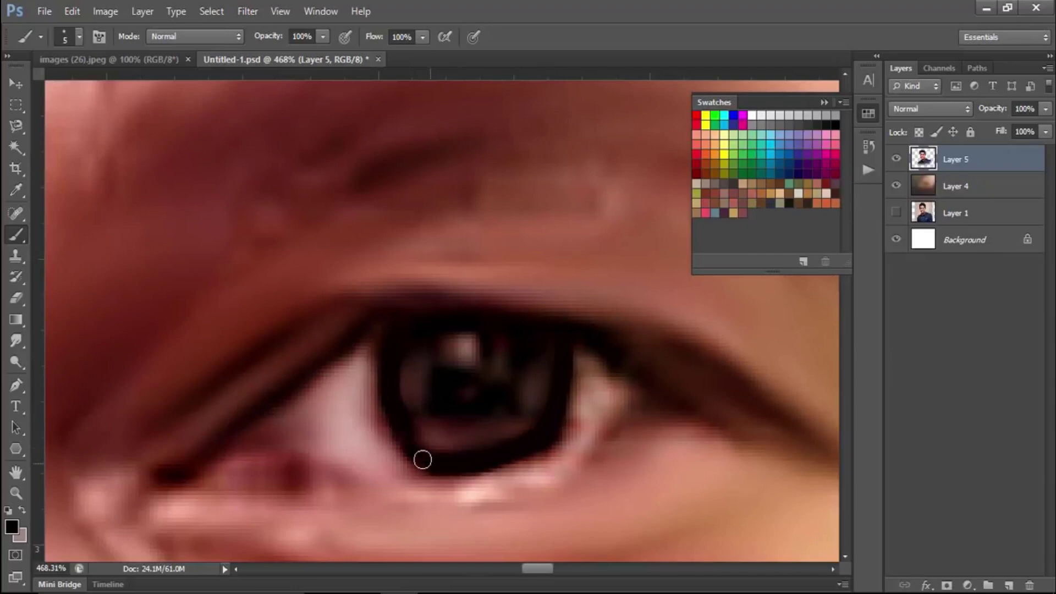
pyautogui.hotkey('ctrl', 'z')
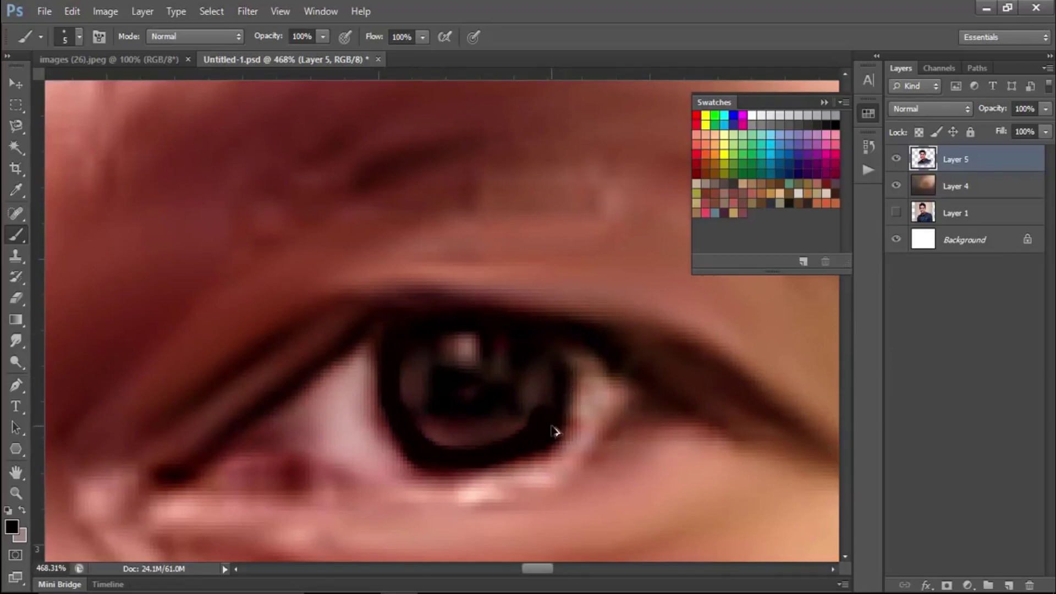
pyautogui.hotkey('ctrl', 'alt', 'z')
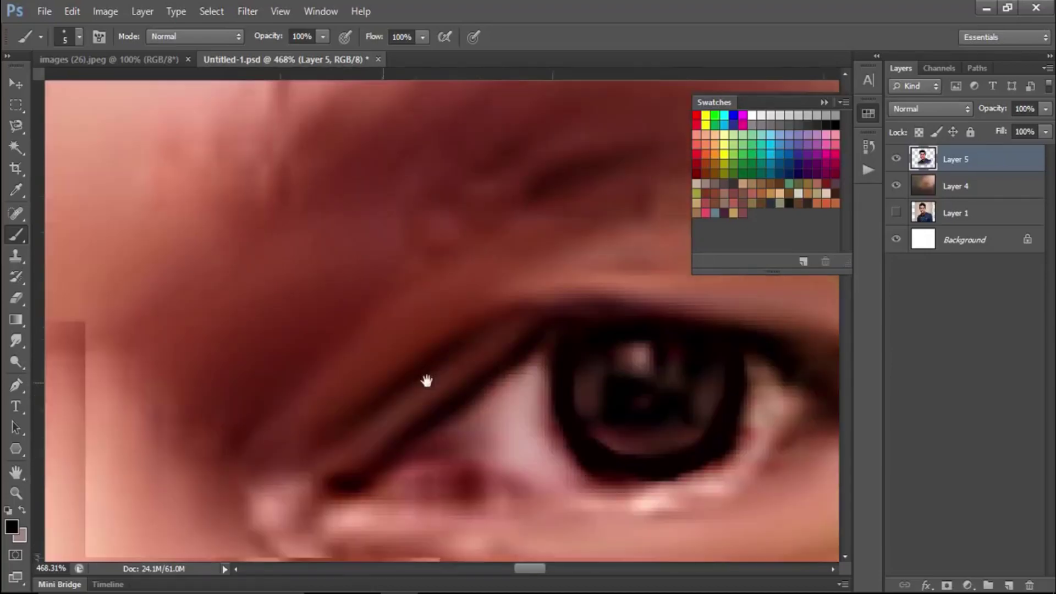
pyautogui.moveTo(425, 377); pyautogui.dragTo(646, 307)
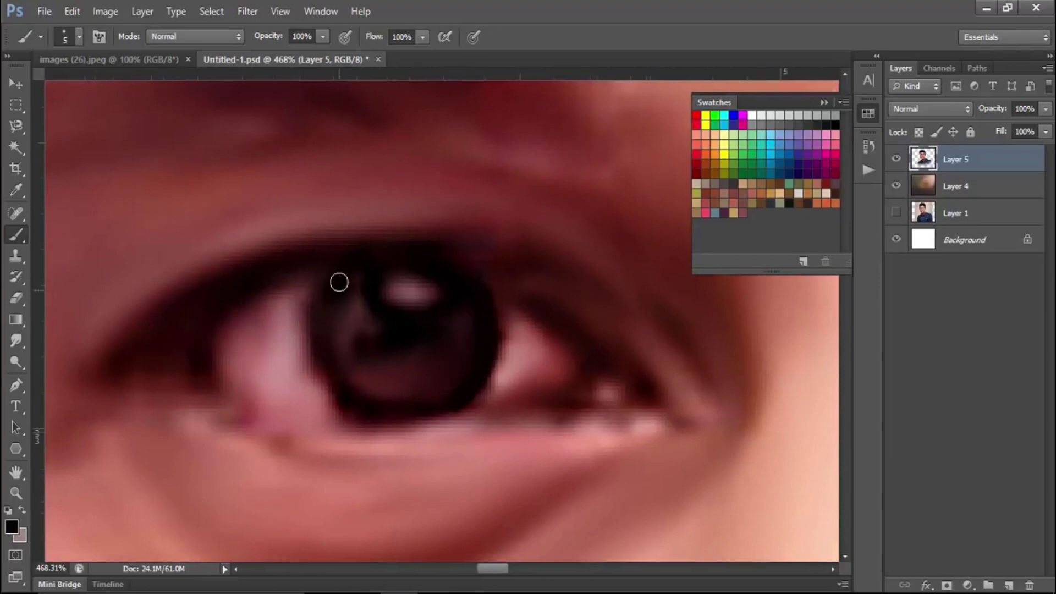
pyautogui.moveTo(327, 292); pyautogui.dragTo(325, 348)
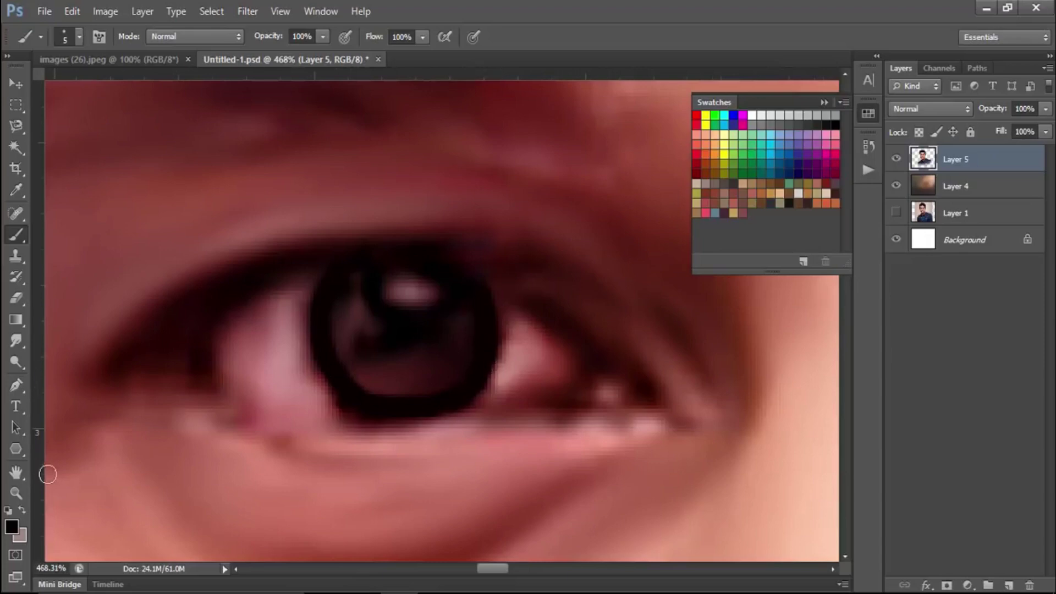
# Step: Set the foreground colour to white ffffff and dab a catchlight on the pupil
pyautogui.click(10, 530)
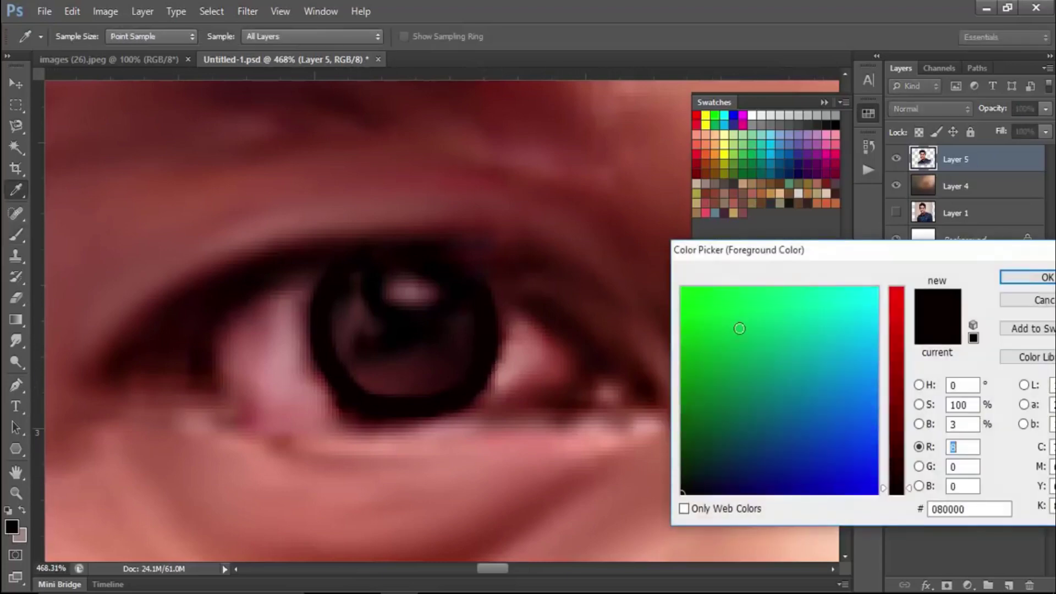
pyautogui.click(918, 386)
pyautogui.click(683, 290)
pyautogui.click(1022, 277)
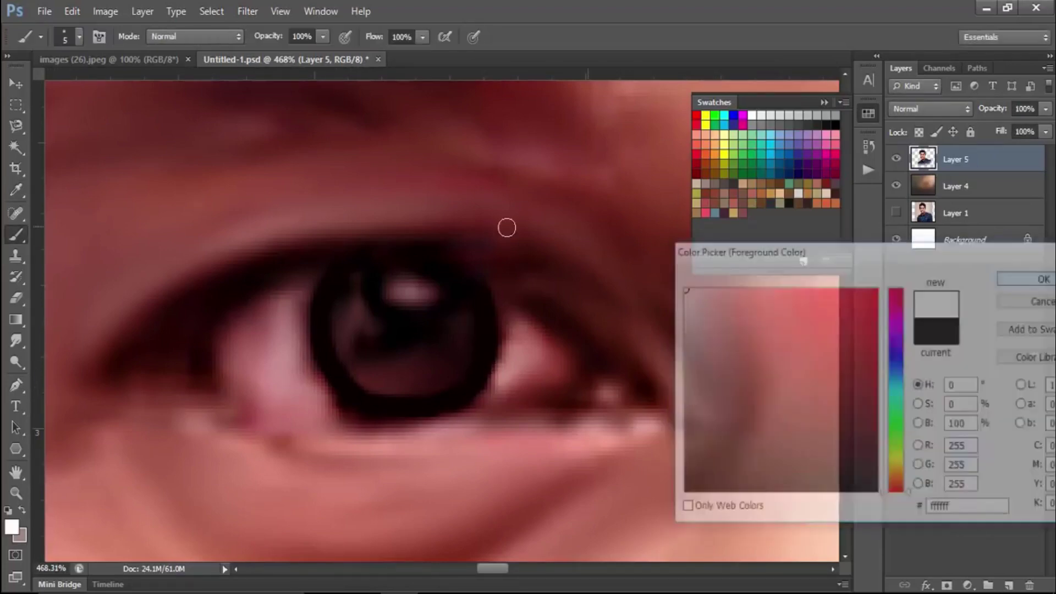
pyautogui.moveTo(411, 294); pyautogui.dragTo(407, 290)
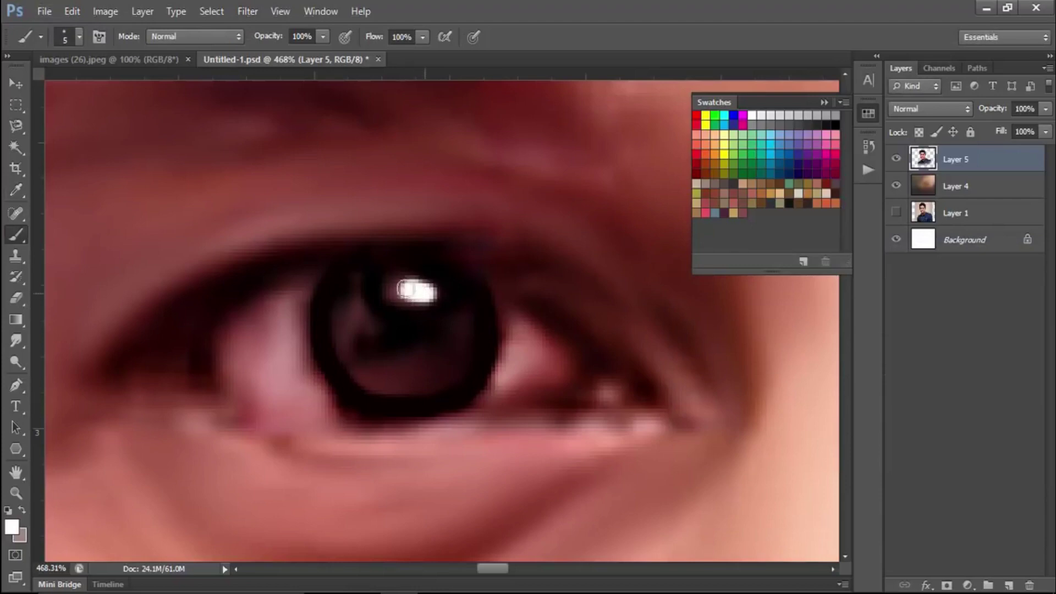
pyautogui.moveTo(543, 315)
pyautogui.mouseDown()
pyautogui.moveTo(479, 307)
pyautogui.moveTo(71, 349)
pyautogui.mouseUp()
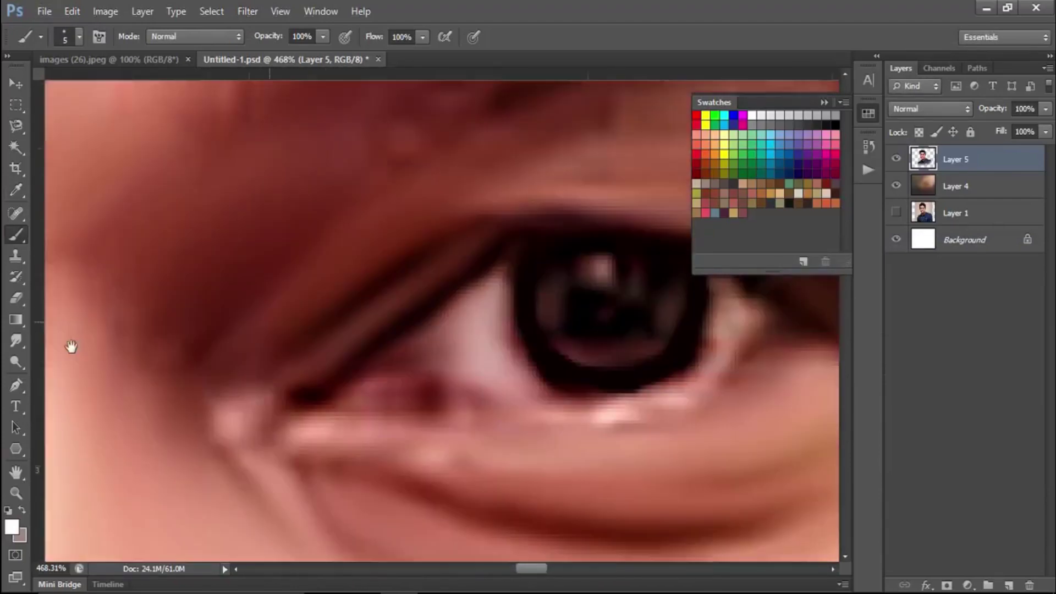
pyautogui.moveTo(550, 285)
pyautogui.mouseDown()
pyautogui.moveTo(385, 285)
pyautogui.moveTo(412, 298)
pyautogui.mouseUp()
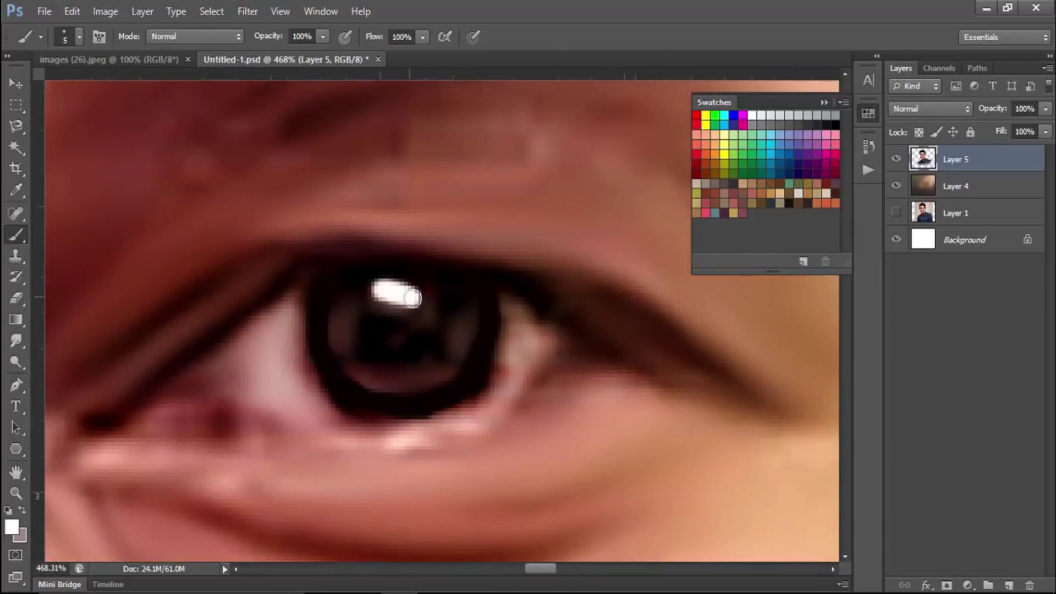
# Step: Change the foreground colour to light pink (dcbdbe)
pyautogui.scroll(-5, 346, 224)
pyautogui.scroll(-4, 344, 242)
pyautogui.scroll(-1, 343, 243)
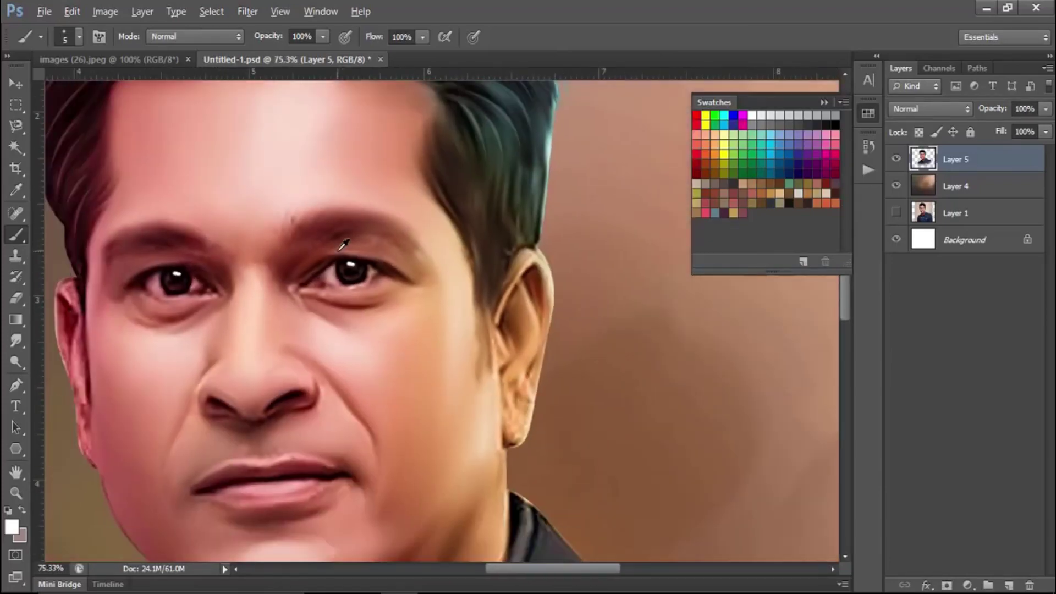
pyautogui.scroll(-2, 343, 244)
pyautogui.scroll(3, 235, 229)
pyautogui.scroll(1, 235, 228)
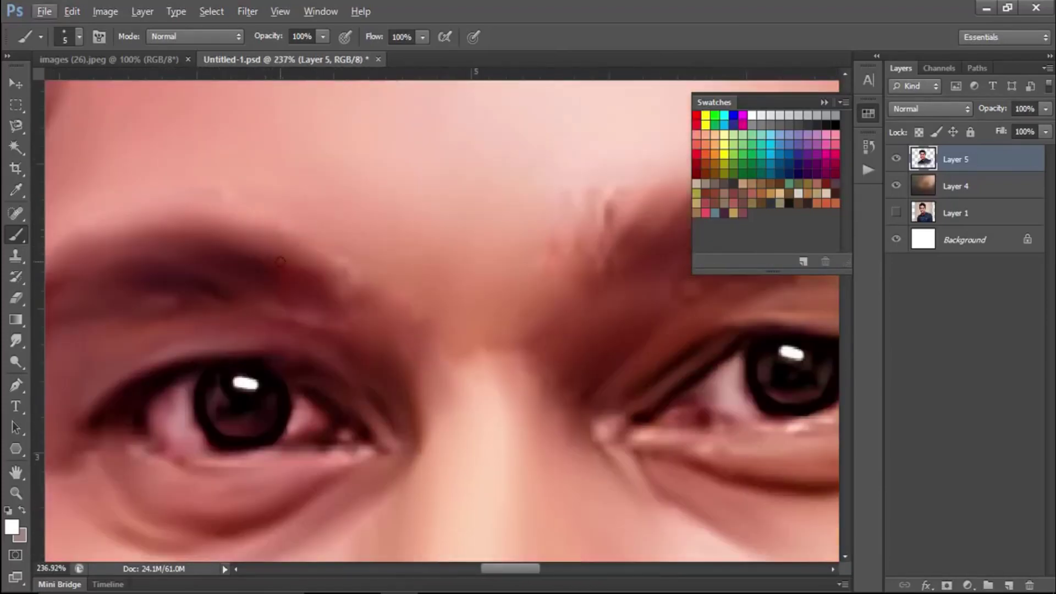
pyautogui.scroll(2, 252, 388)
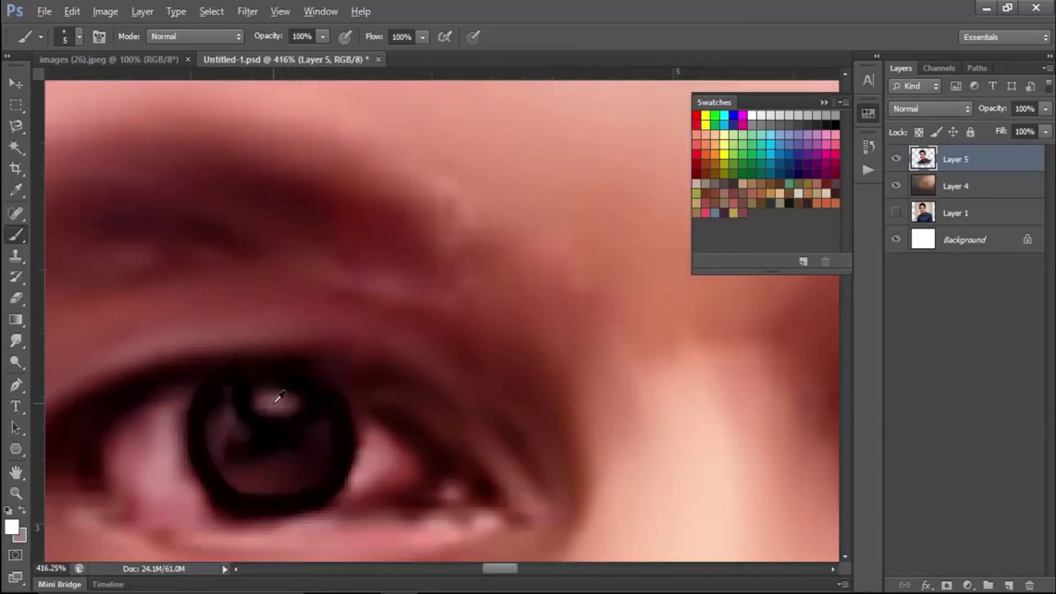
pyautogui.click(14, 532)
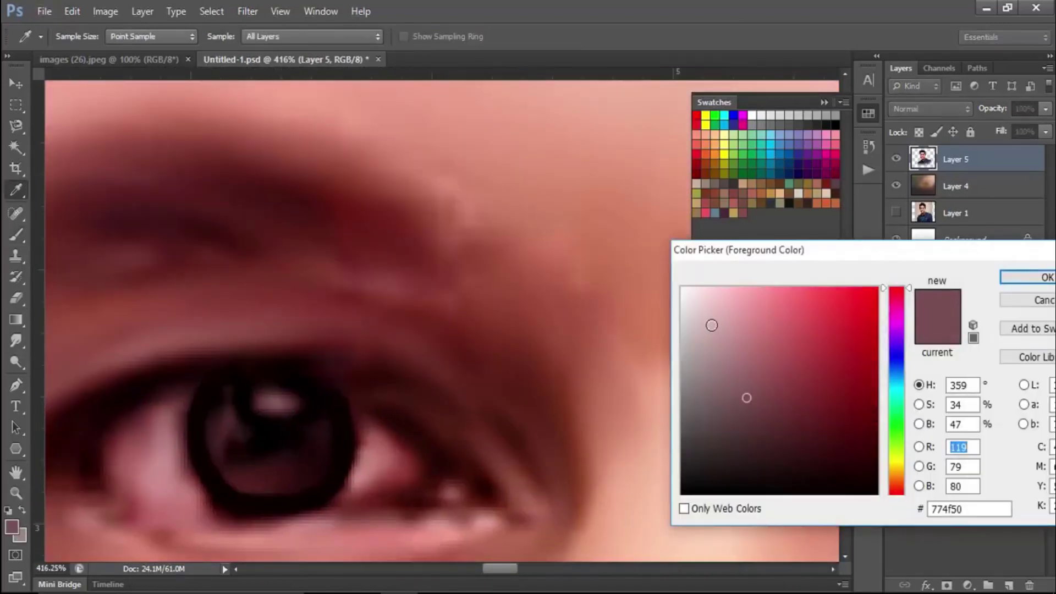
pyautogui.click(708, 316)
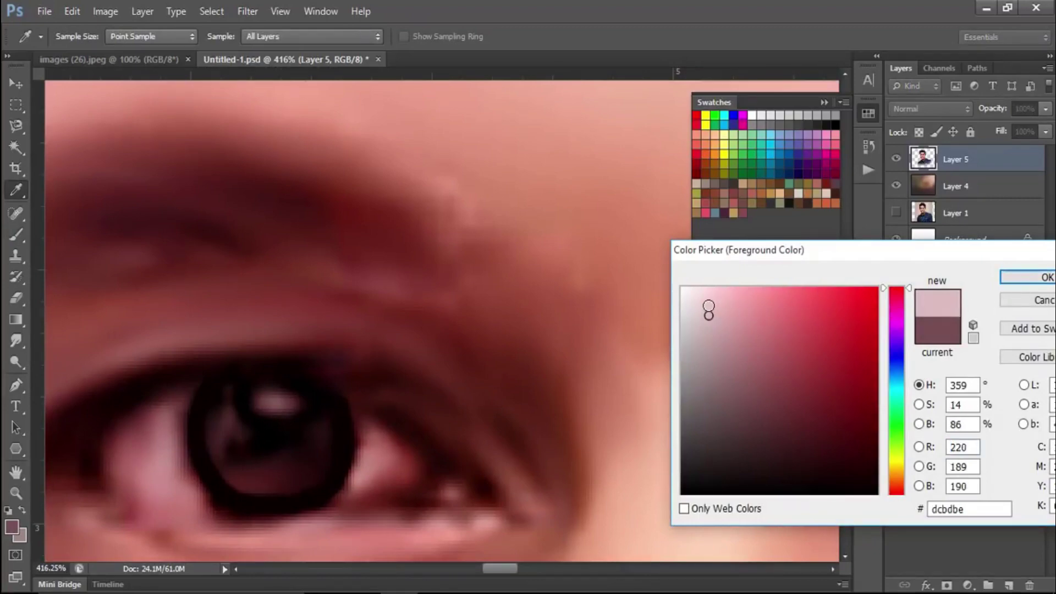
pyautogui.press('Return')
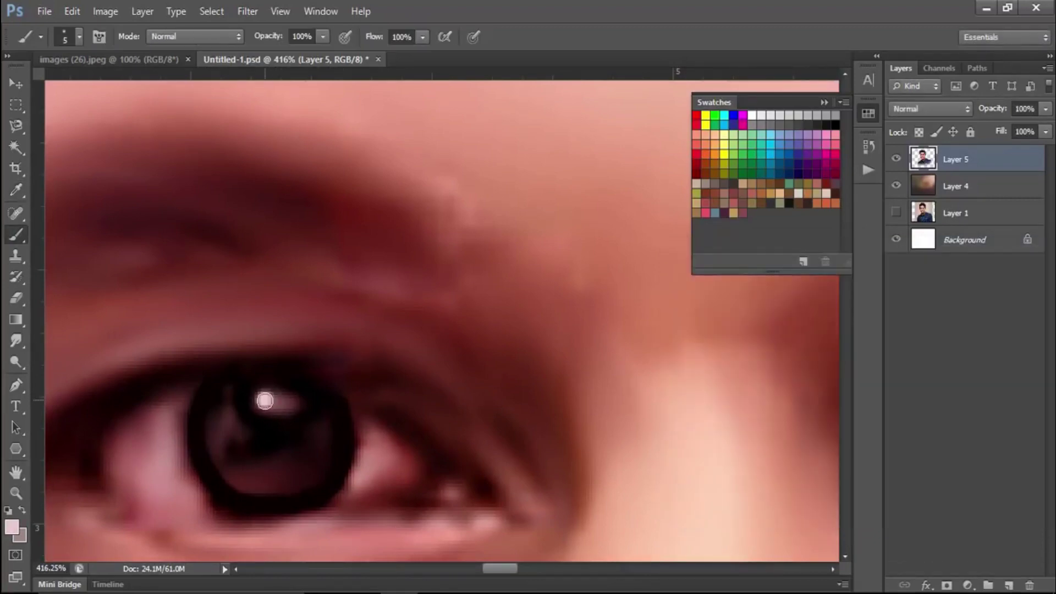
# Step: Dab light pink catchlights into both pupils, then zoom out
pyautogui.moveTo(264, 401); pyautogui.dragTo(293, 407)
pyautogui.moveTo(528, 382); pyautogui.dragTo(184, 354)
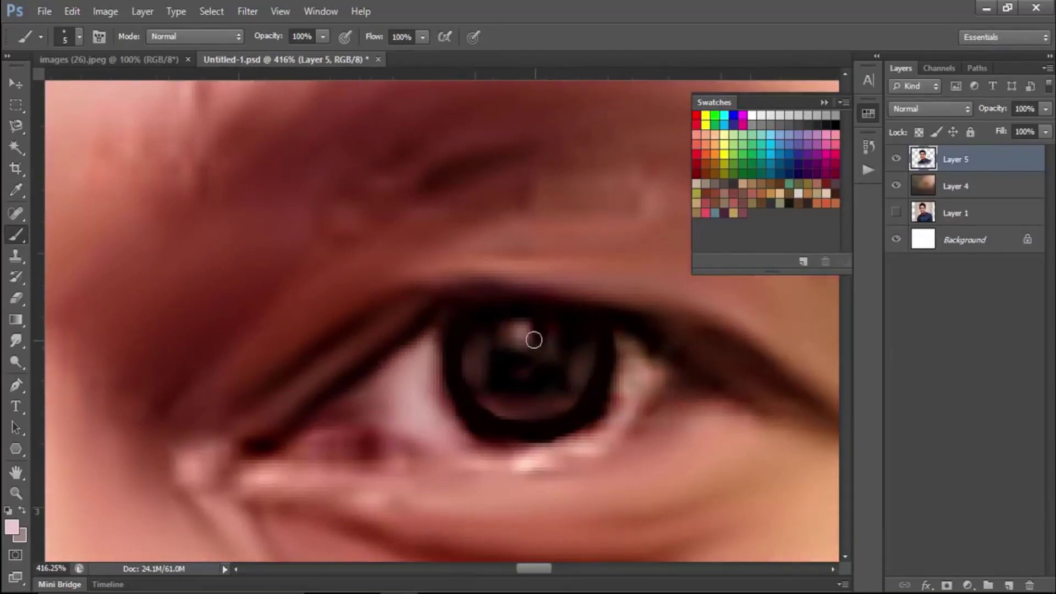
pyautogui.moveTo(514, 332); pyautogui.dragTo(545, 340)
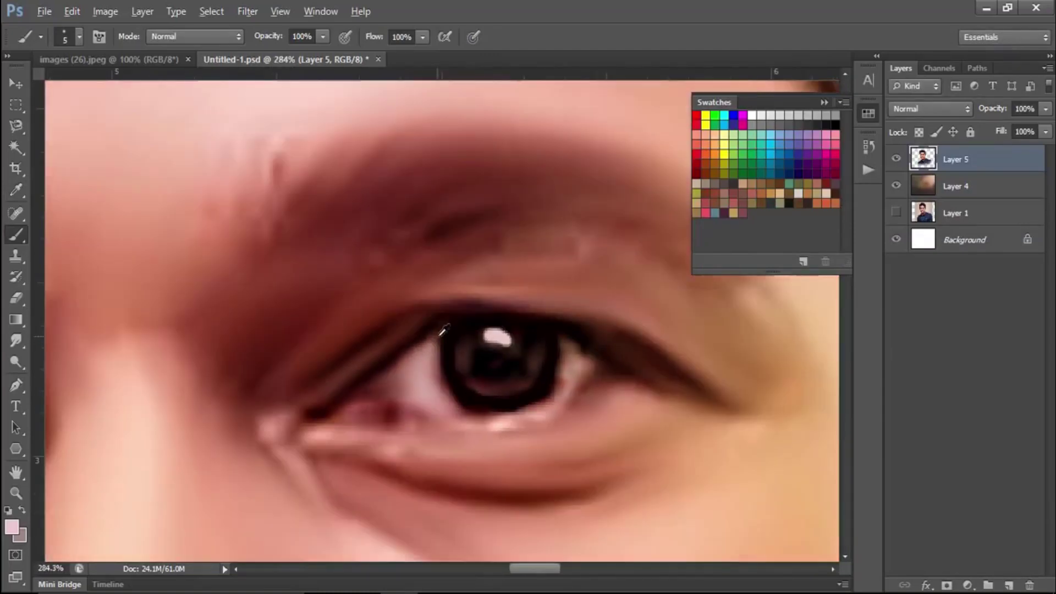
pyautogui.scroll(-5, 454, 313)
pyautogui.scroll(-3, 455, 313)
pyautogui.scroll(-3, 463, 305)
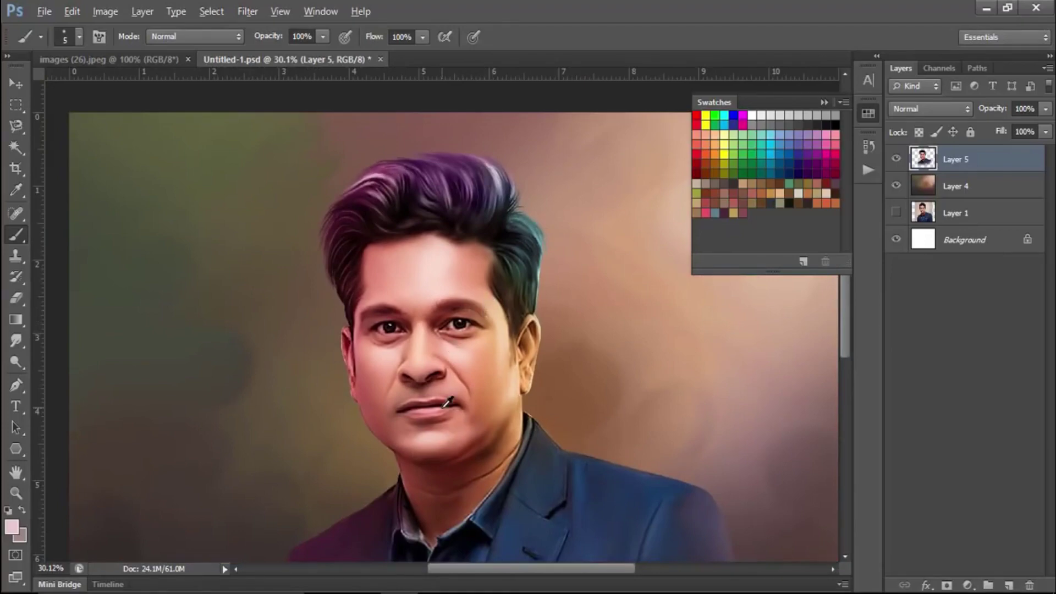
# Step: Scale the Layer 5 portrait up to about 107% and nudge it slightly right
pyautogui.scroll(-1, 465, 398)
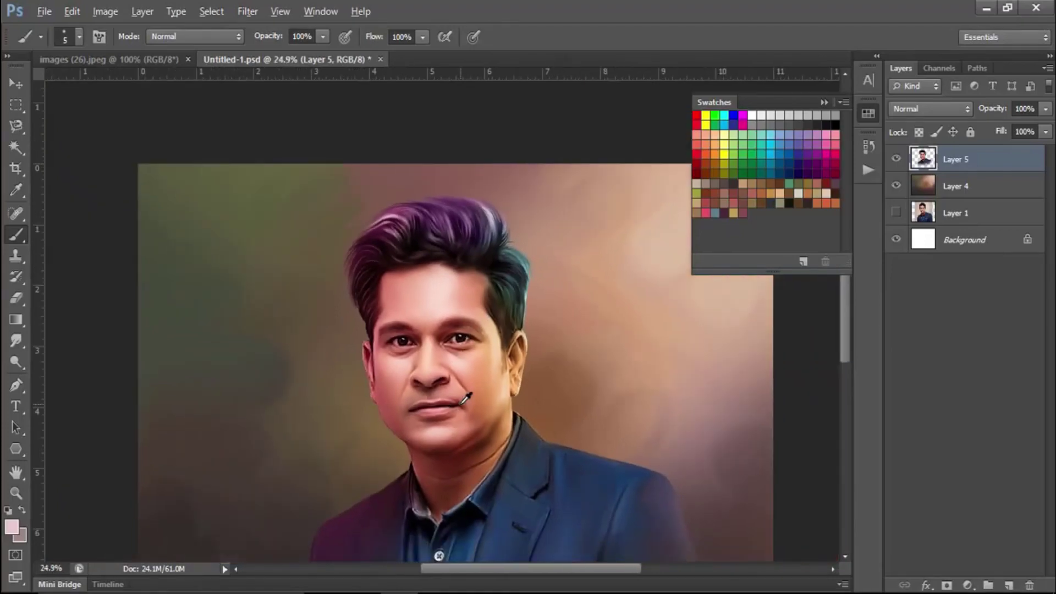
pyautogui.scroll(-1, 465, 398)
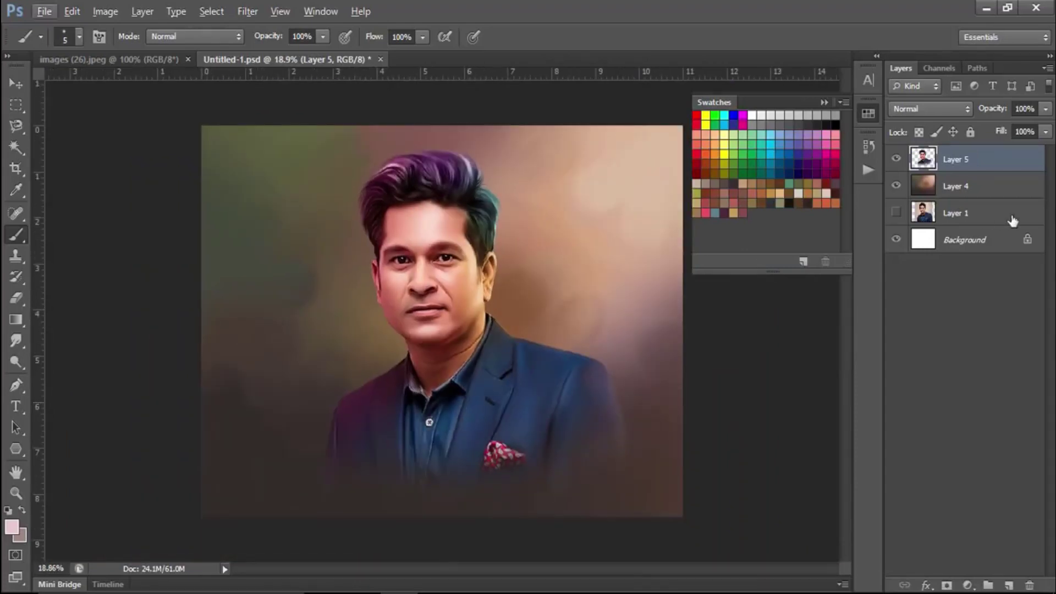
pyautogui.click(17, 83)
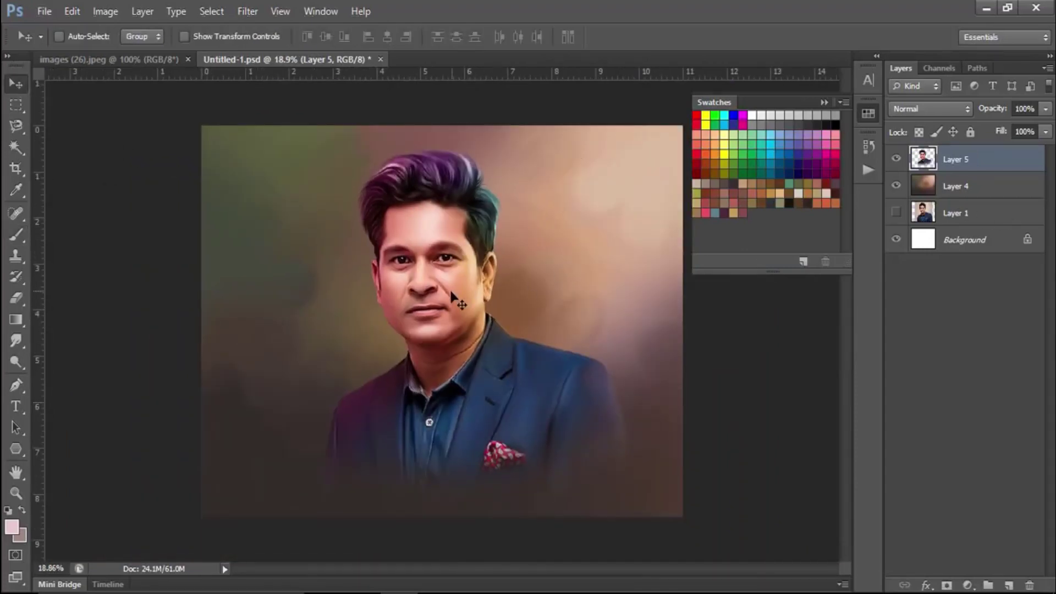
pyautogui.moveTo(451, 295)
pyautogui.mouseDown()
pyautogui.moveTo(433, 300)
pyautogui.moveTo(464, 301)
pyautogui.mouseUp()
pyautogui.hotkey('ctrl', 't')
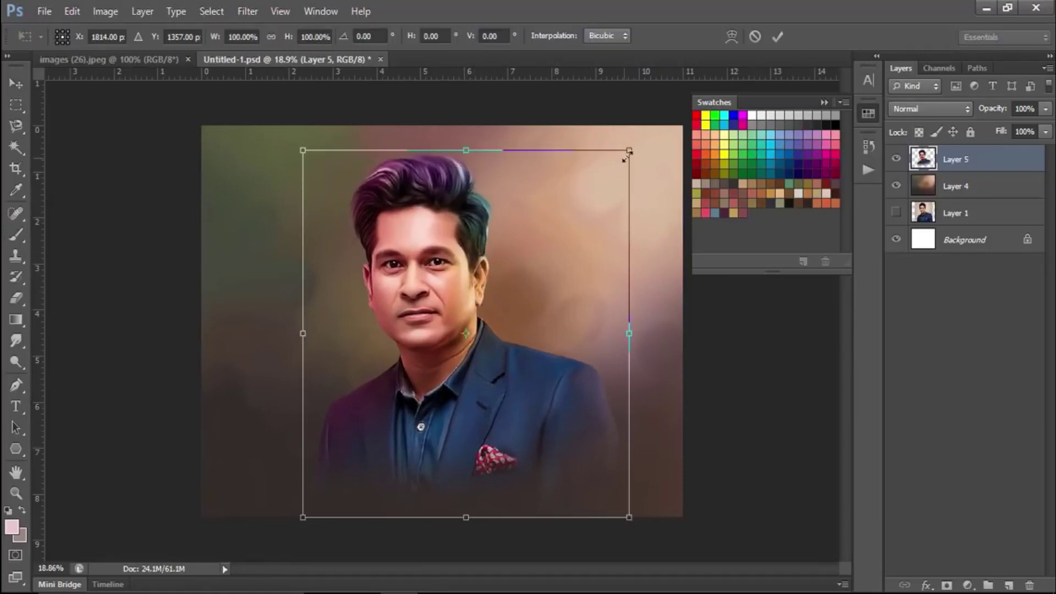
pyautogui.moveTo(630, 534); pyautogui.dragTo(648, 535)
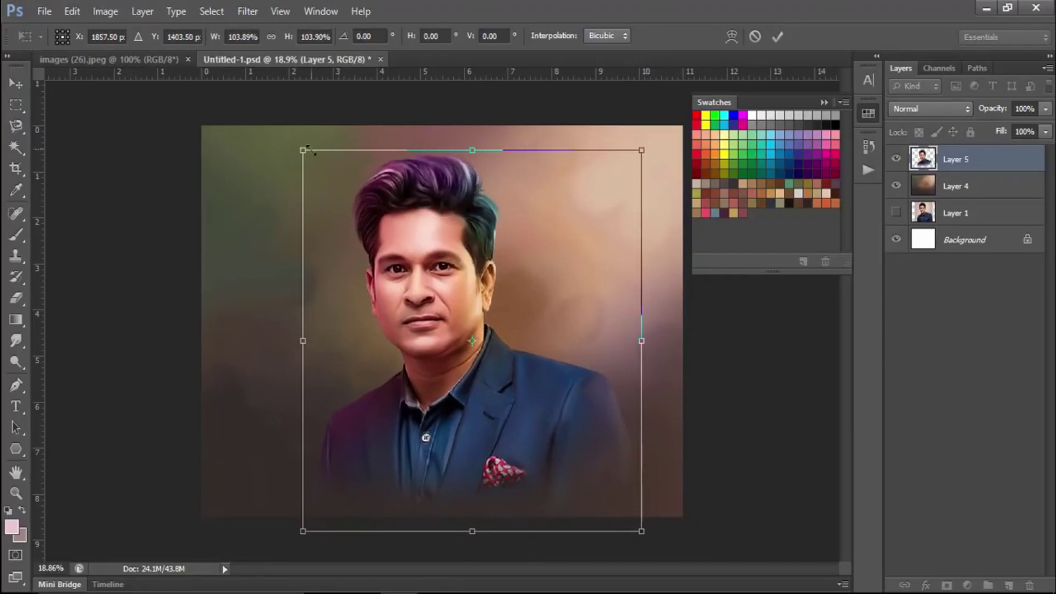
pyautogui.moveTo(306, 148); pyautogui.dragTo(288, 137)
pyautogui.moveTo(468, 258)
pyautogui.mouseDown()
pyautogui.moveTo(476, 252)
pyautogui.moveTo(465, 252)
pyautogui.mouseUp()
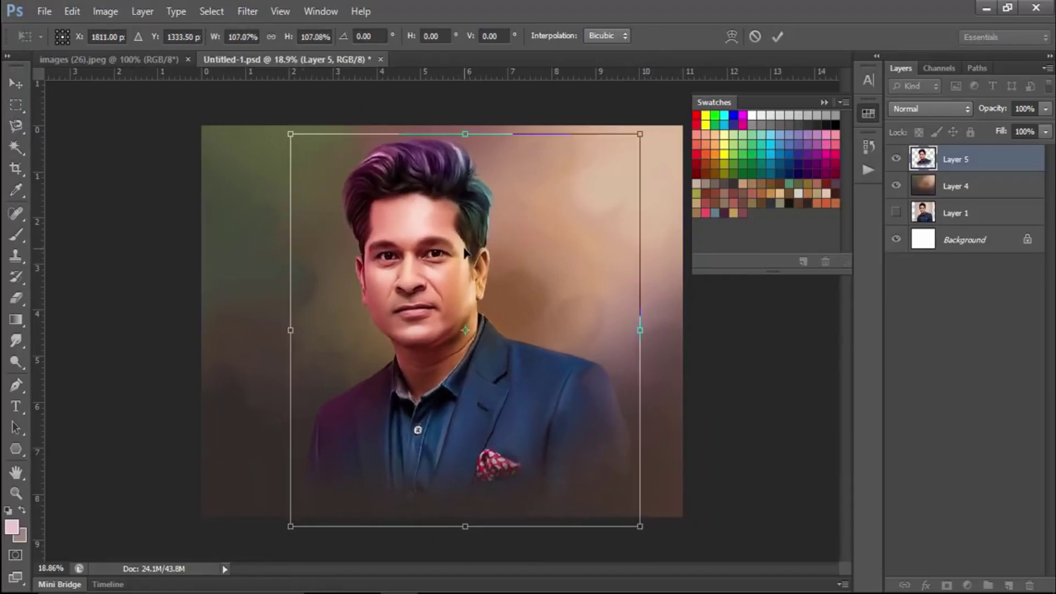
pyautogui.press('Return')
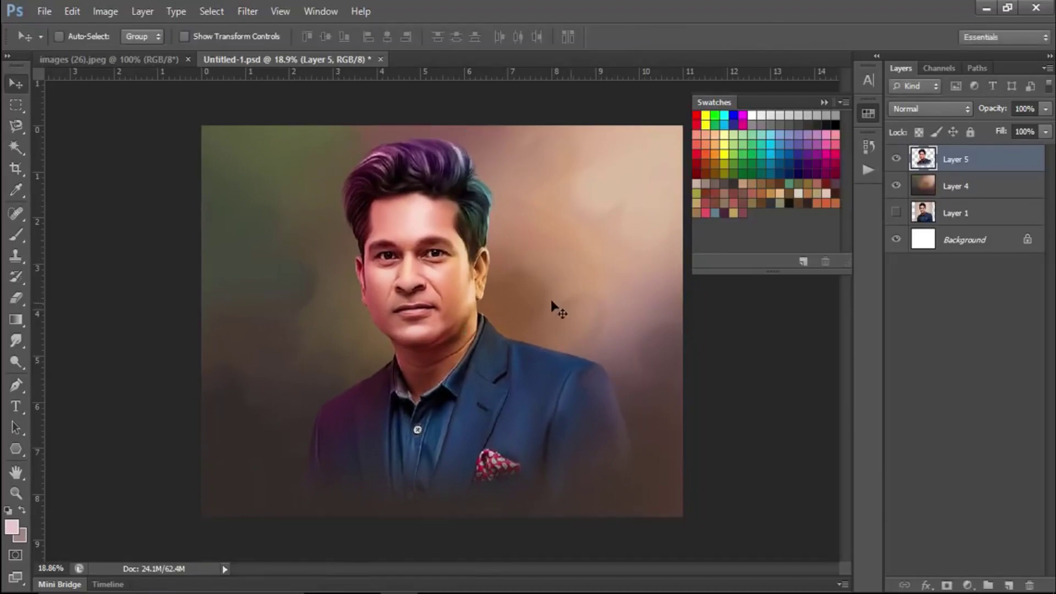
pyautogui.moveTo(446, 337); pyautogui.dragTo(452, 338)
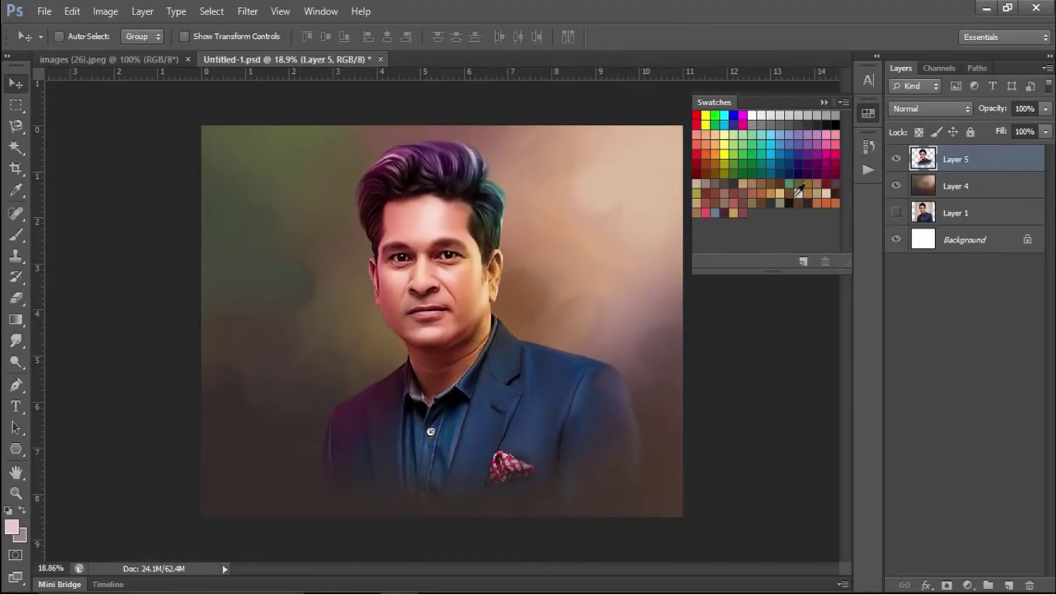
pyautogui.click(958, 194)
pyautogui.click(16, 235)
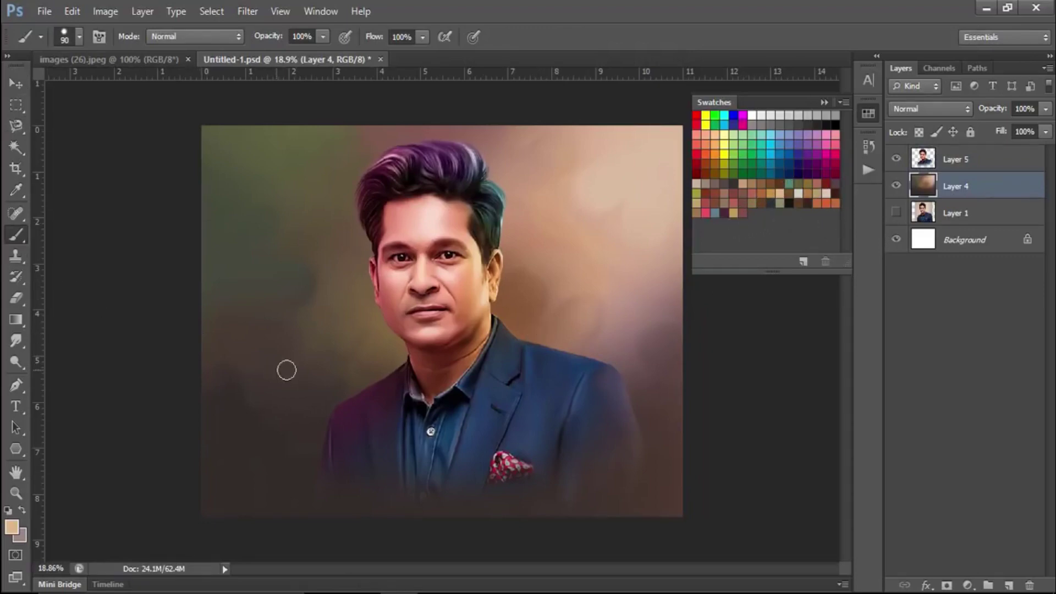
# Step: Set up a fully soft 1200-px round brush and add a new Layer 6 above Layer 4
pyautogui.press(']')
pyautogui.press(']')
pyautogui.press(']')
pyautogui.click(467, 320)
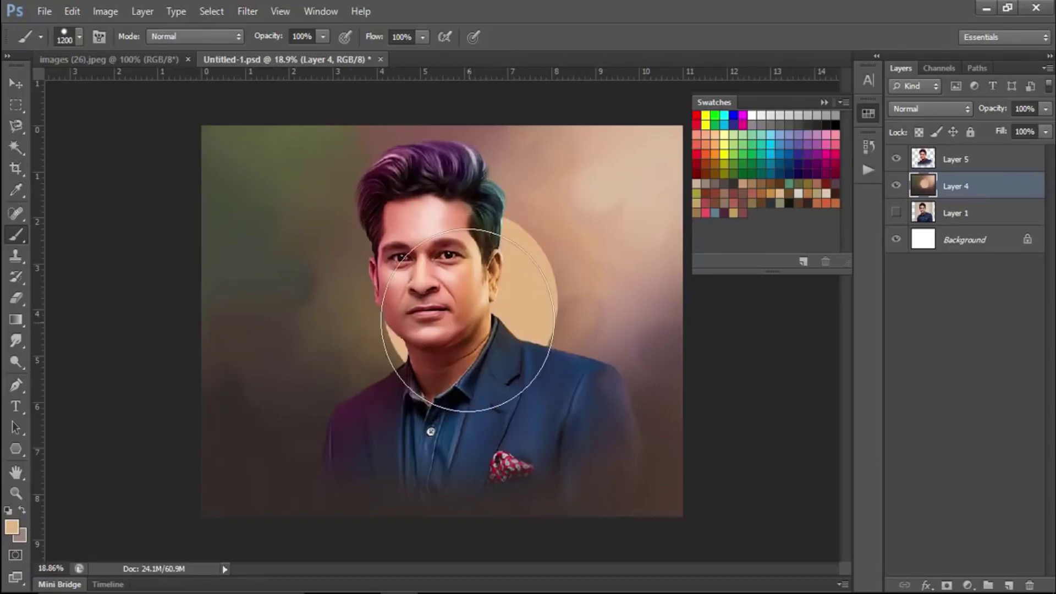
pyautogui.hotkey('ctrl', 'z')
pyautogui.click(79, 37)
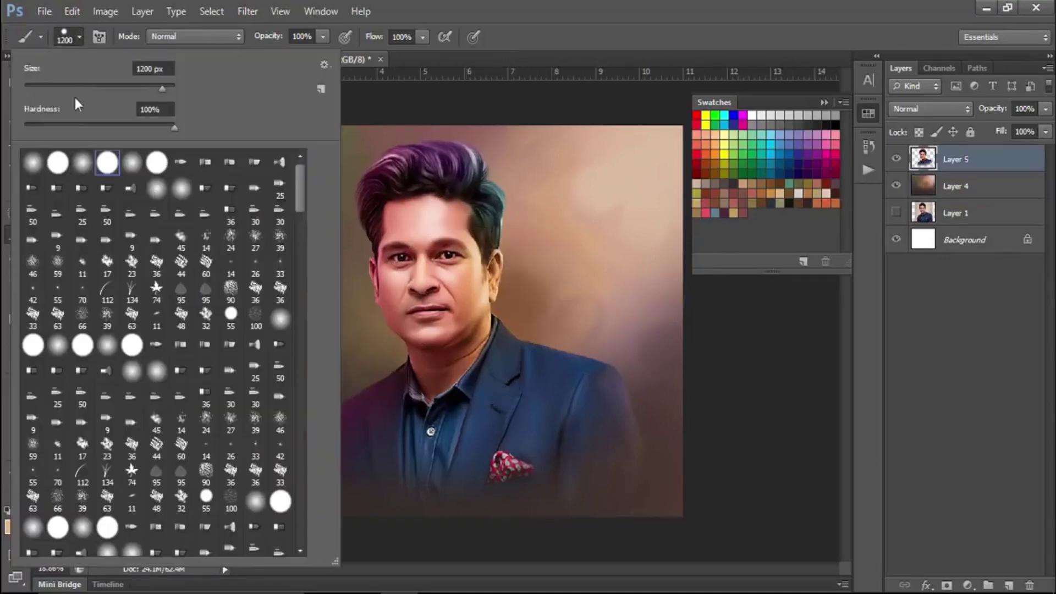
pyautogui.click(34, 162)
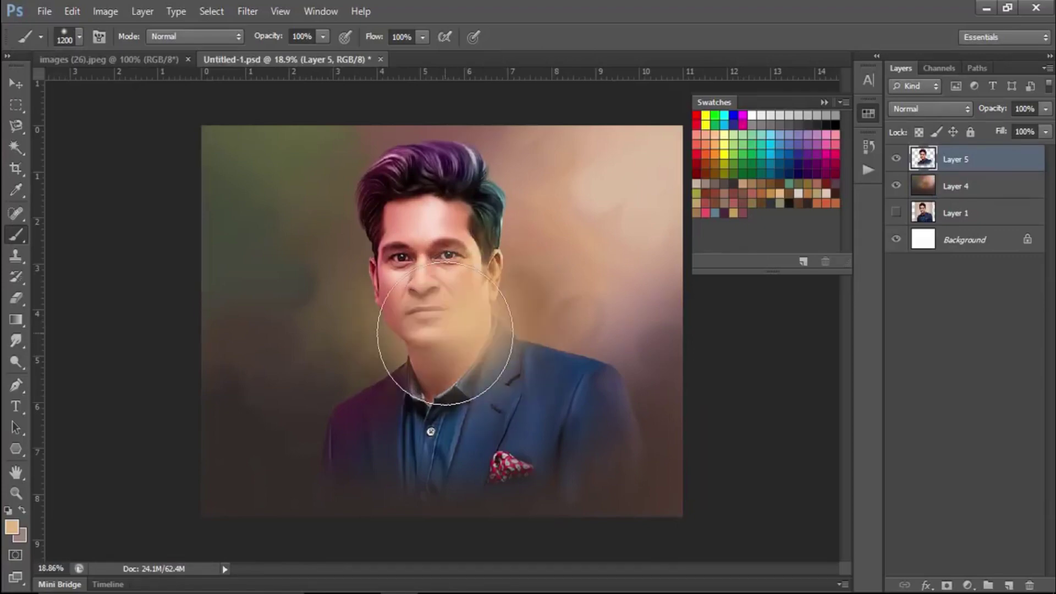
pyautogui.click(954, 187)
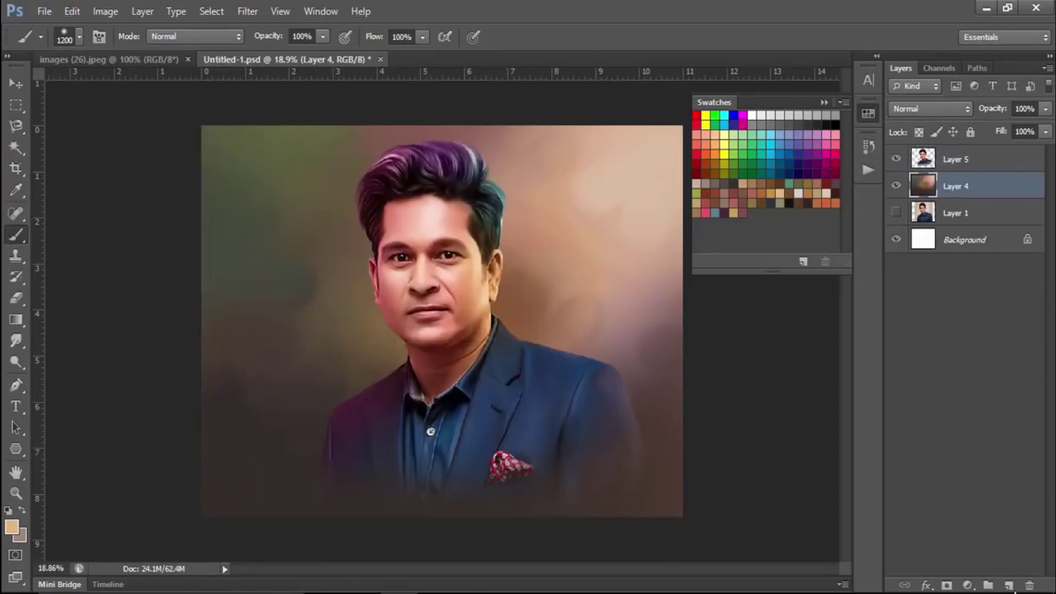
pyautogui.click(1009, 585)
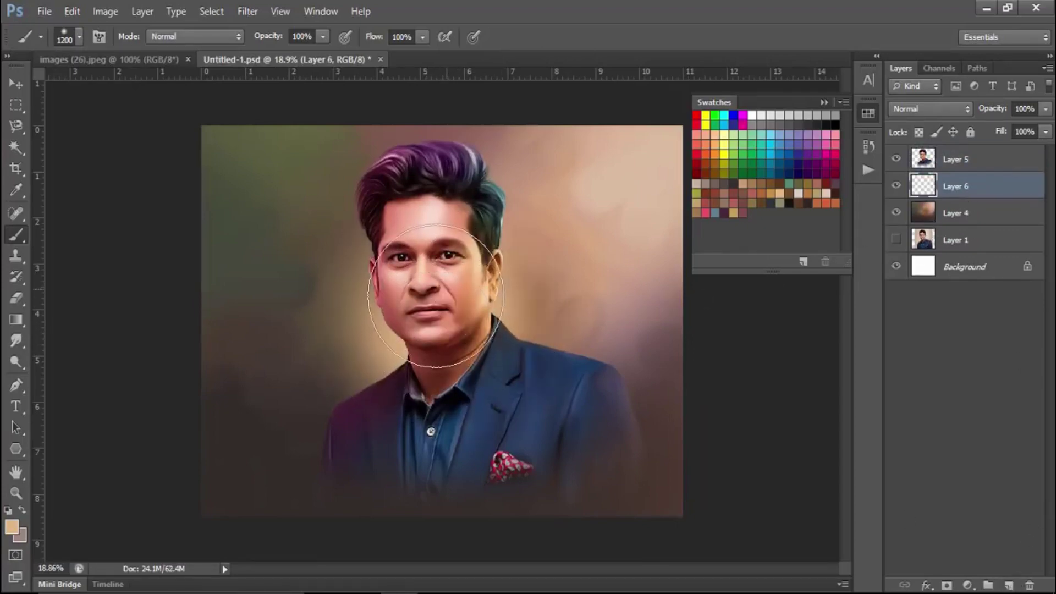
pyautogui.hotkey('ctrl', 'z')
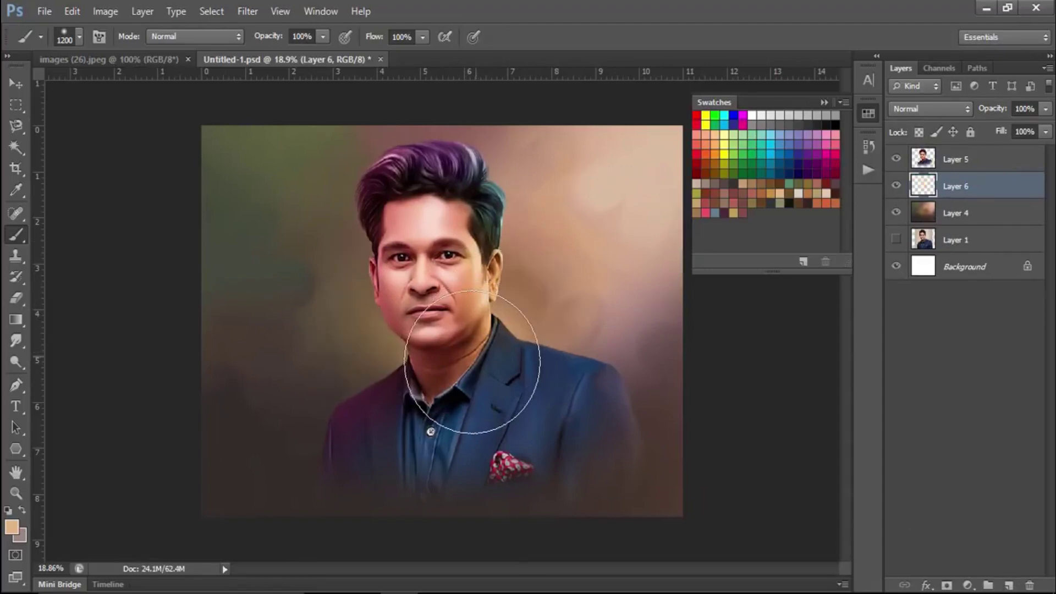
# Step: Paint a peach glow in the right background and collar, and dark tones on the left
pyautogui.moveTo(452, 388); pyautogui.dragTo(522, 318)
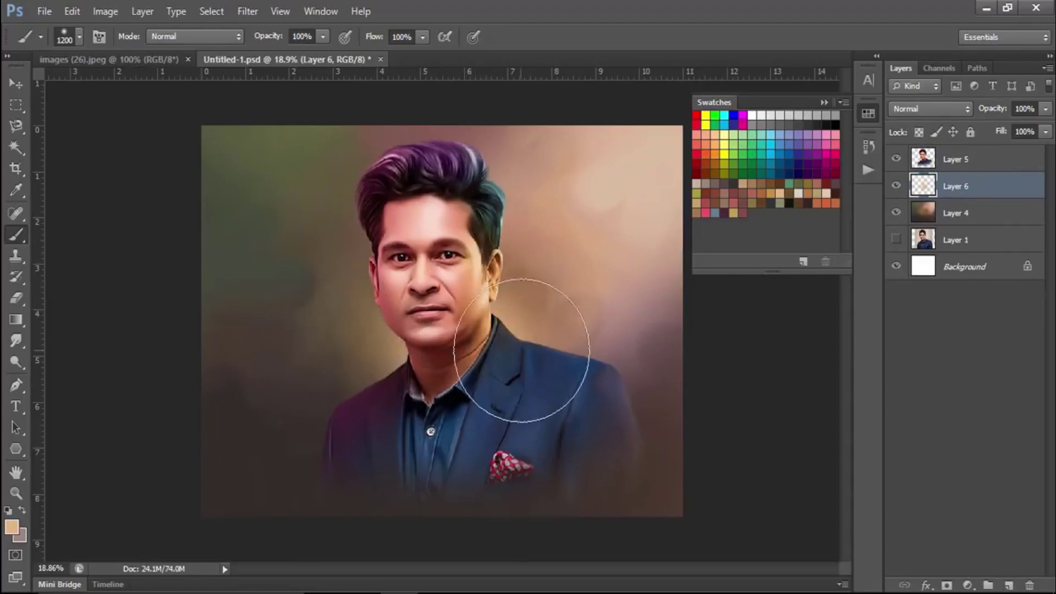
pyautogui.moveTo(613, 290); pyautogui.dragTo(482, 376)
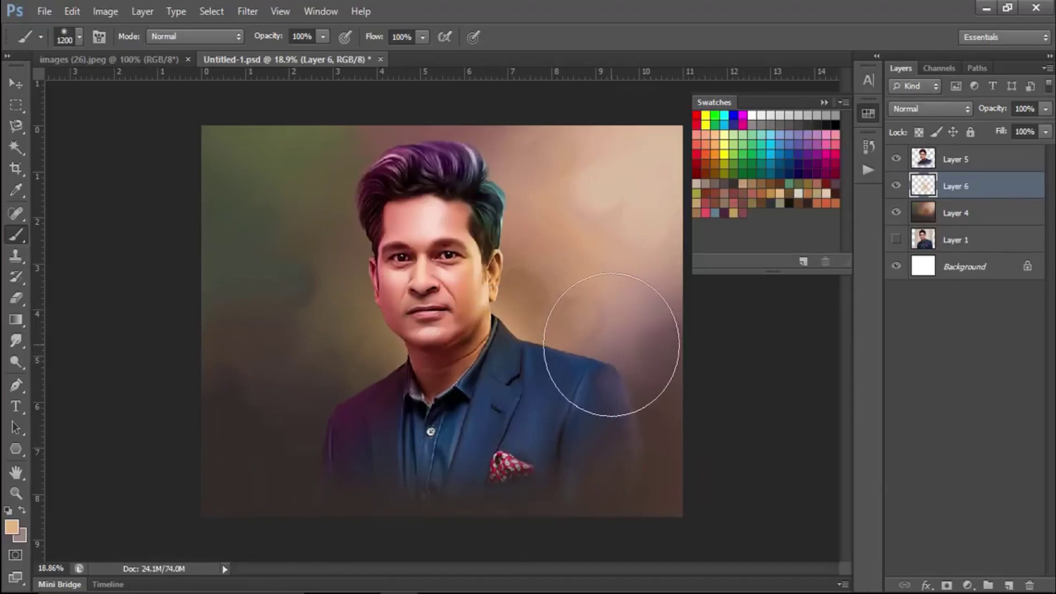
pyautogui.hotkey('ctrl', 'alt', 'z')
pyautogui.hotkey('ctrl', 'alt', 'z')
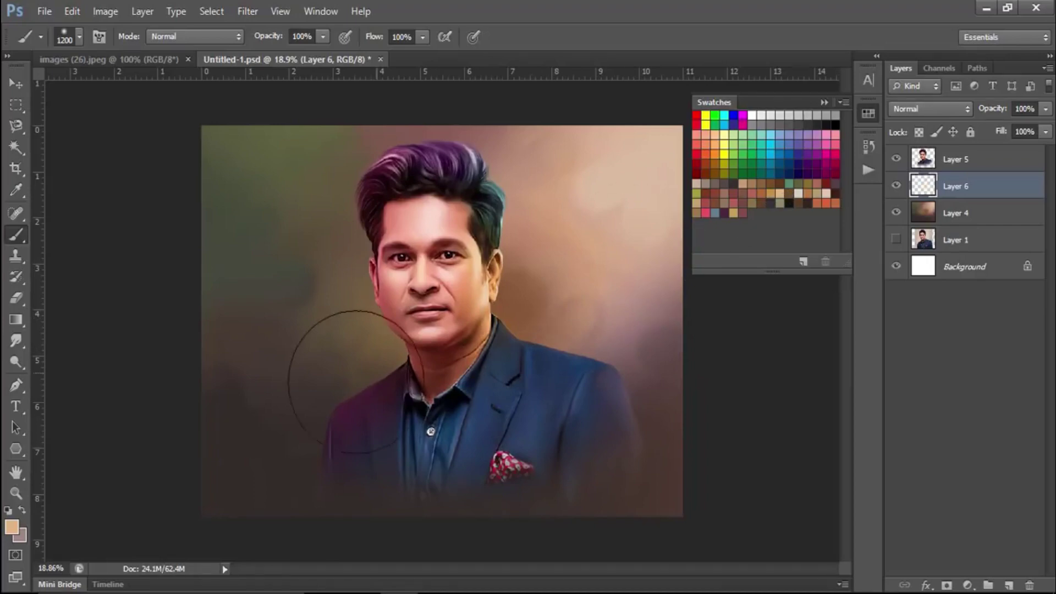
pyautogui.moveTo(448, 389)
pyautogui.mouseDown()
pyautogui.moveTo(424, 377)
pyautogui.moveTo(431, 385)
pyautogui.moveTo(404, 415)
pyautogui.mouseUp()
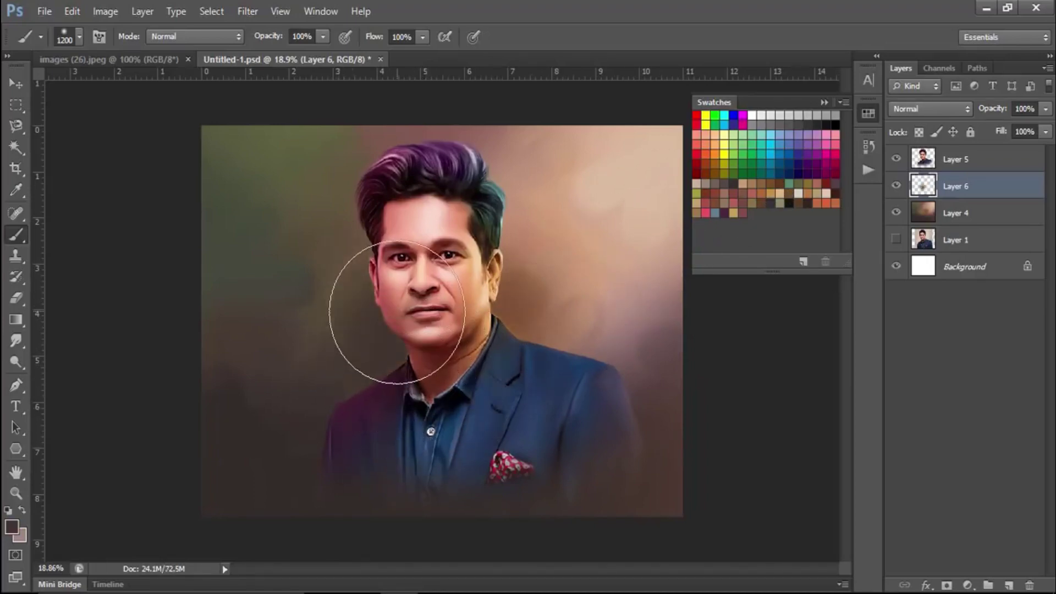
pyautogui.moveTo(412, 352); pyautogui.dragTo(550, 294)
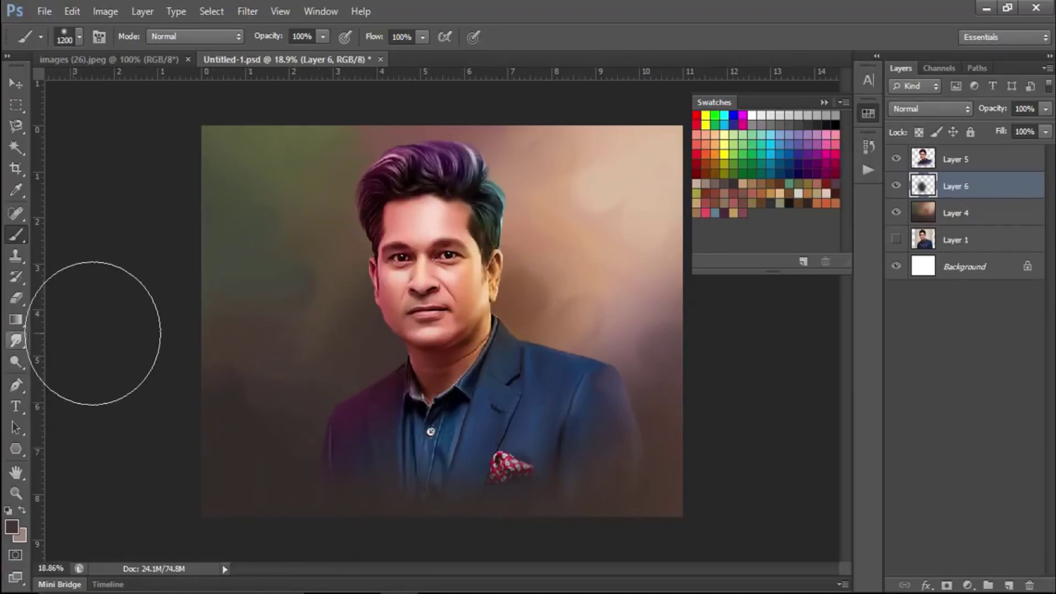
pyautogui.hotkey('ctrl', 'z')
pyautogui.moveTo(366, 389); pyautogui.dragTo(323, 382)
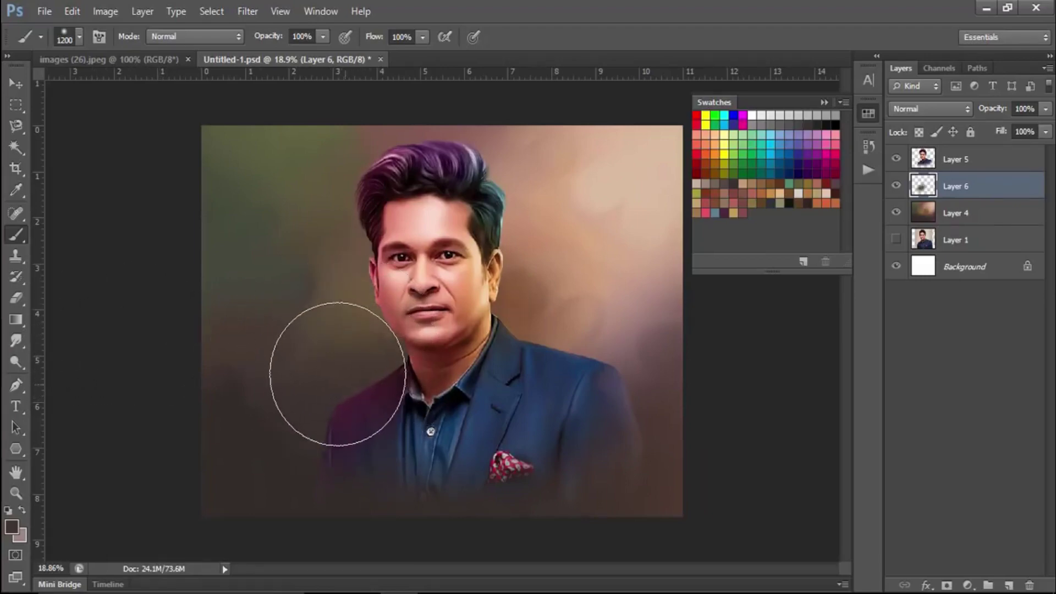
pyautogui.moveTo(286, 351); pyautogui.dragTo(302, 359)
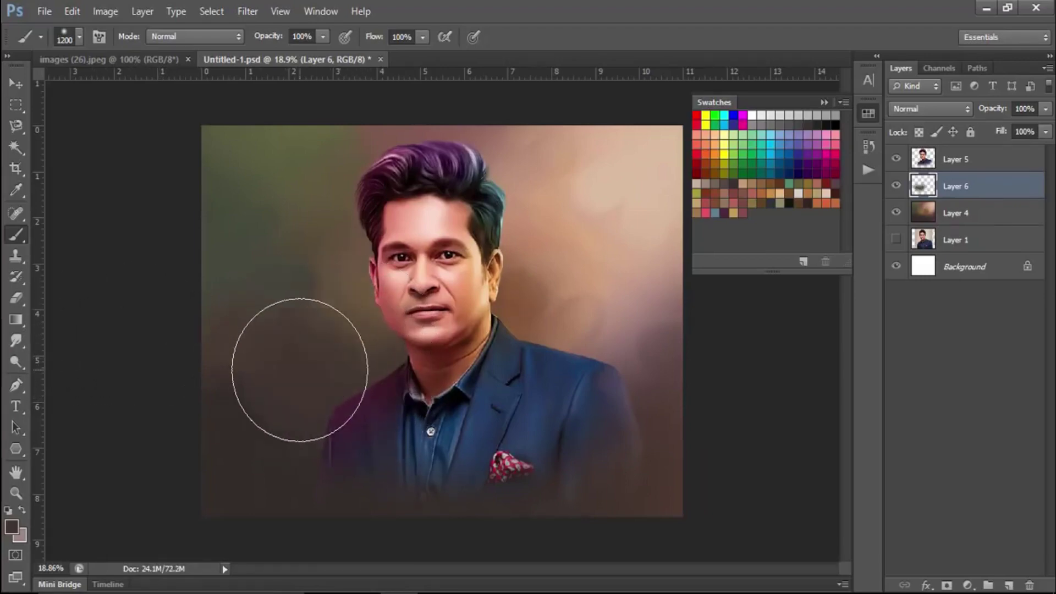
# Step: Brush a faint dark brown shade over the lower-left background at 41% opacity
pyautogui.click(821, 194)
pyautogui.moveTo(266, 448)
pyautogui.mouseDown()
pyautogui.moveTo(171, 372)
pyautogui.moveTo(294, 494)
pyautogui.mouseUp()
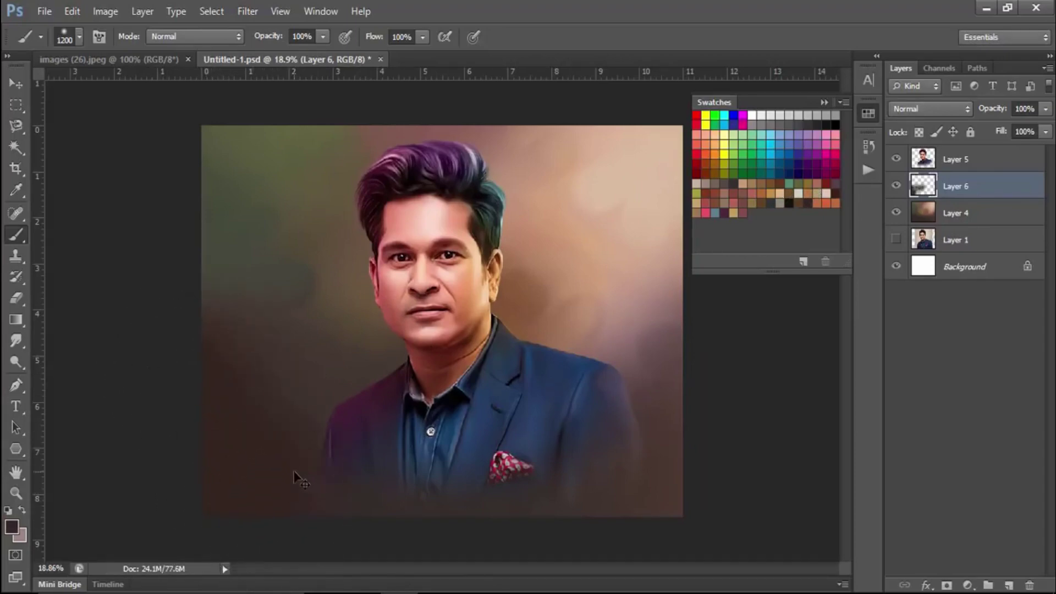
pyautogui.hotkey('ctrl', 'z')
pyautogui.write('4')
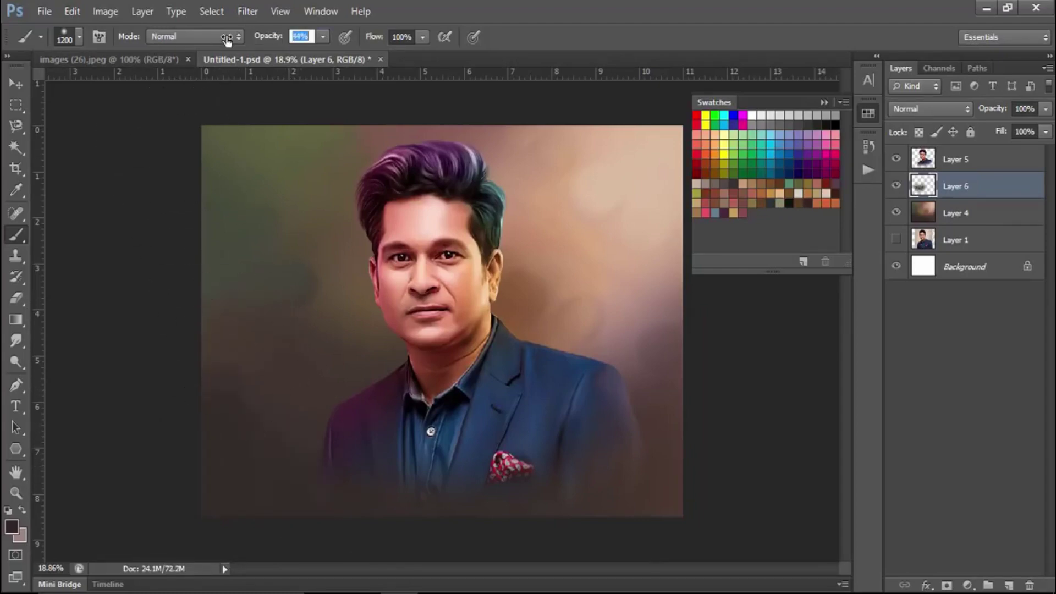
pyautogui.write('41')
pyautogui.press('Return')
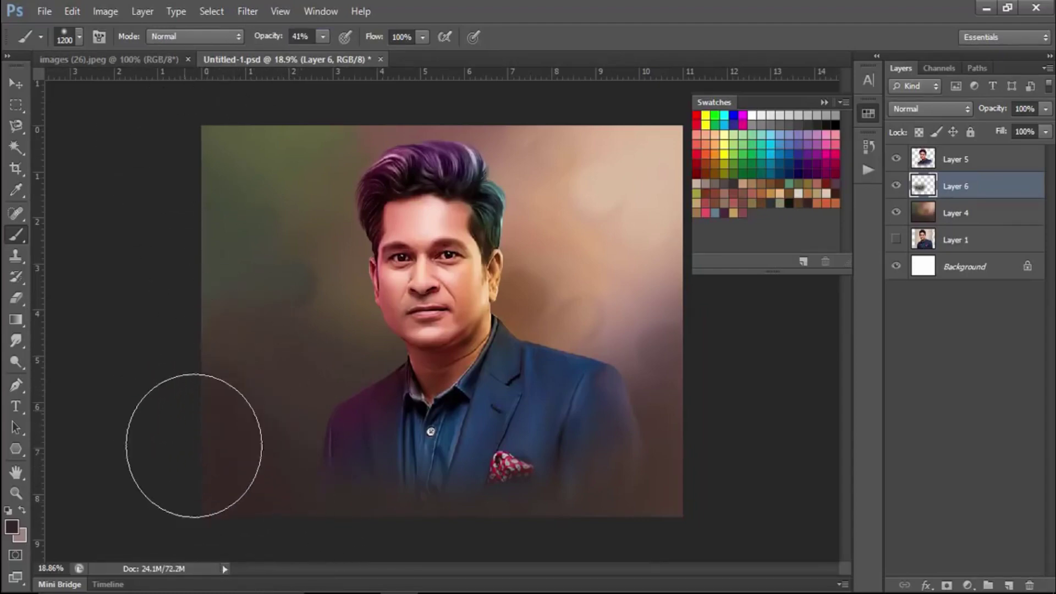
pyautogui.moveTo(194, 445)
pyautogui.mouseDown()
pyautogui.moveTo(224, 490)
pyautogui.moveTo(254, 507)
pyautogui.mouseUp()
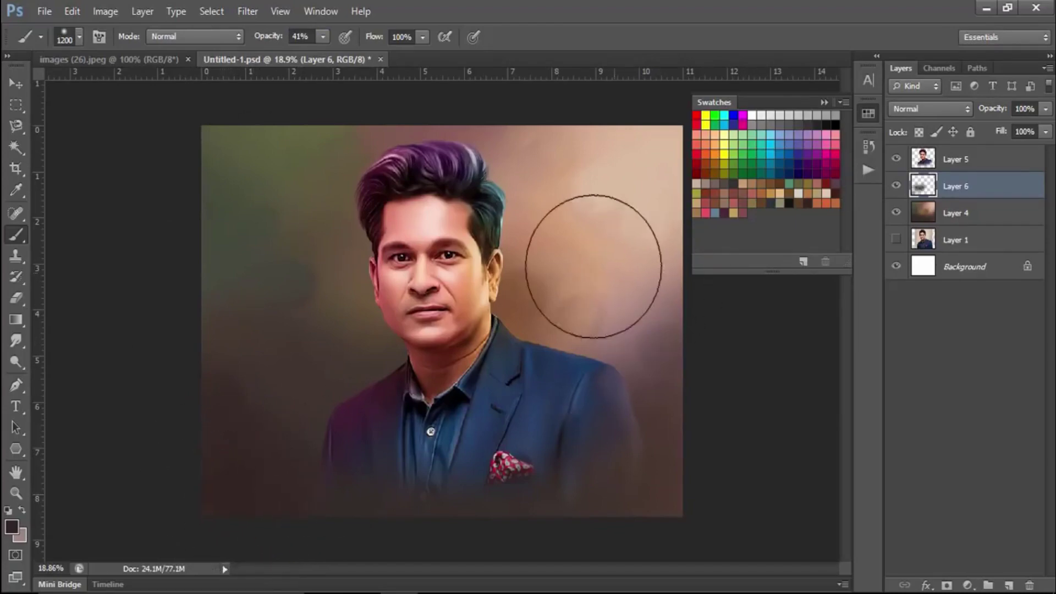
pyautogui.click(19, 345)
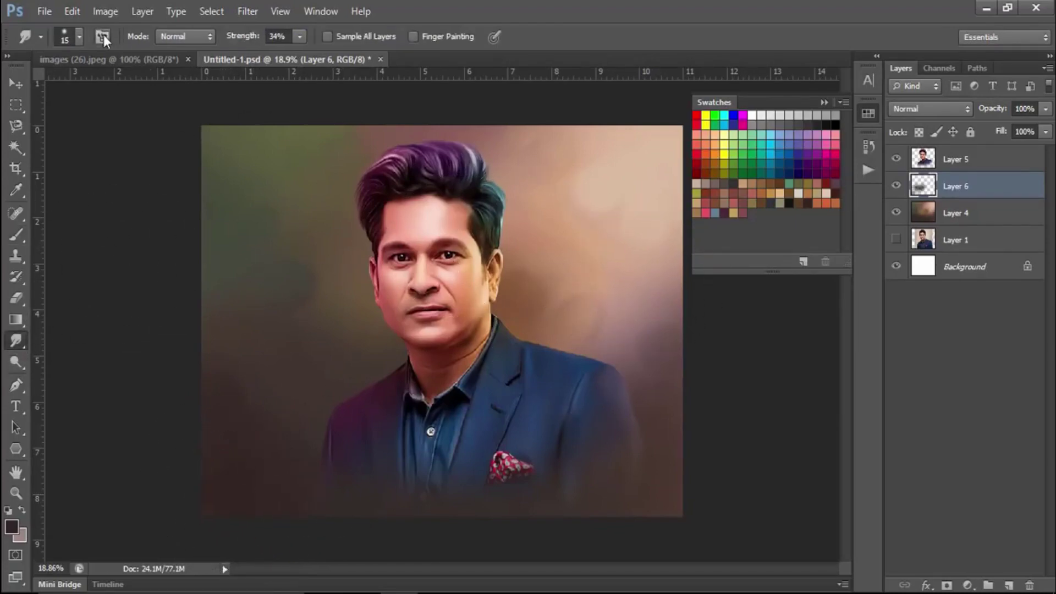
# Step: Choose the 296 textured brush tip for Smudge and delete Layer 6
pyautogui.click(81, 35)
pyautogui.moveTo(300, 196)
pyautogui.mouseDown()
pyautogui.moveTo(309, 385)
pyautogui.moveTo(300, 495)
pyautogui.mouseUp()
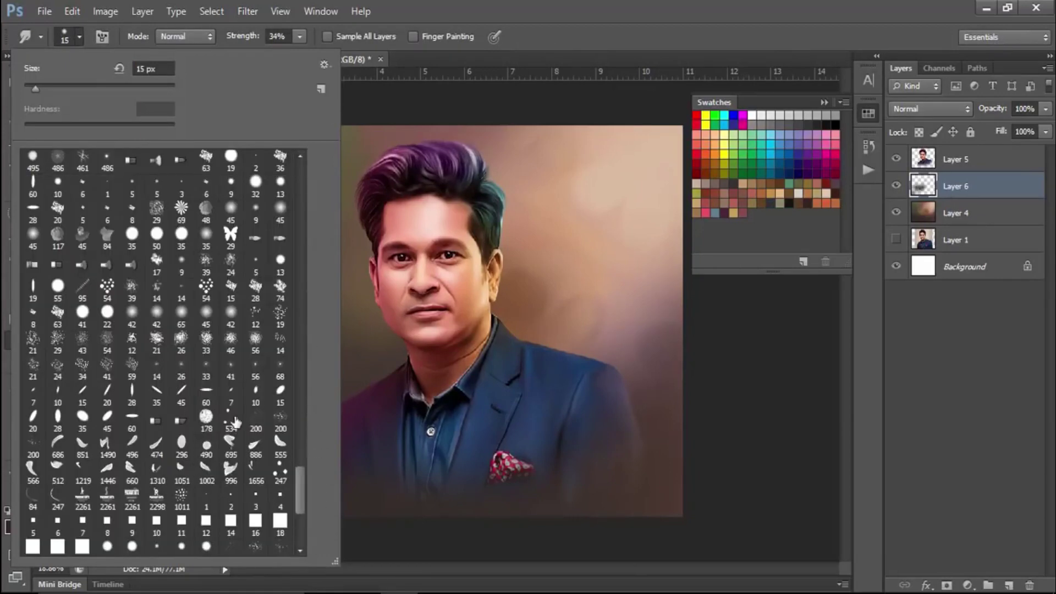
pyautogui.click(182, 447)
pyautogui.click(371, 366)
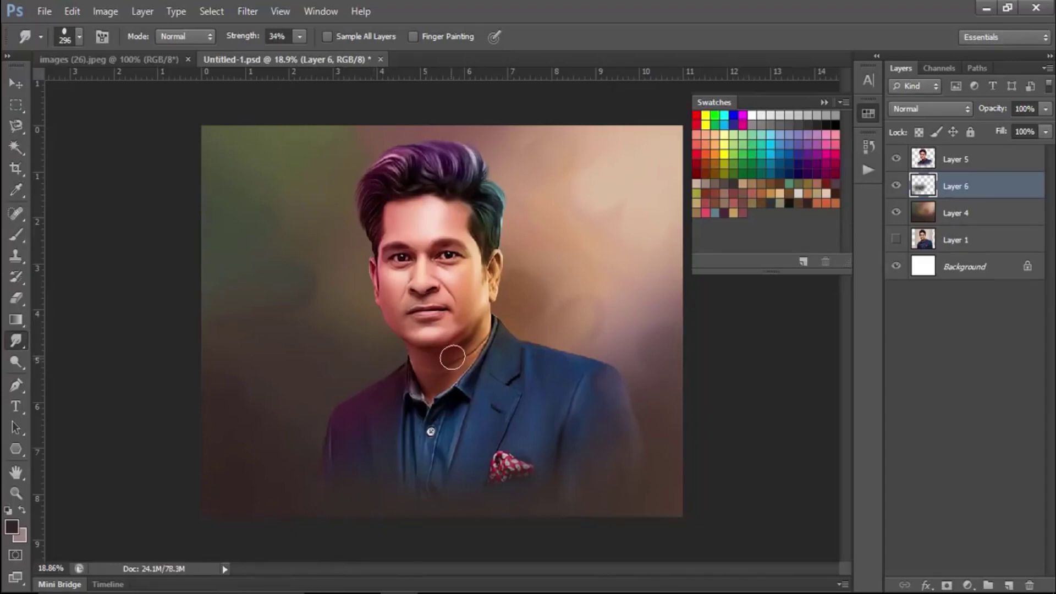
pyautogui.press('Delete')
# Step: Smudge the Layer 4 background at 500 px and 67% strength, undoing stray strokes
pyautogui.moveTo(245, 37); pyautogui.dragTo(269, 45)
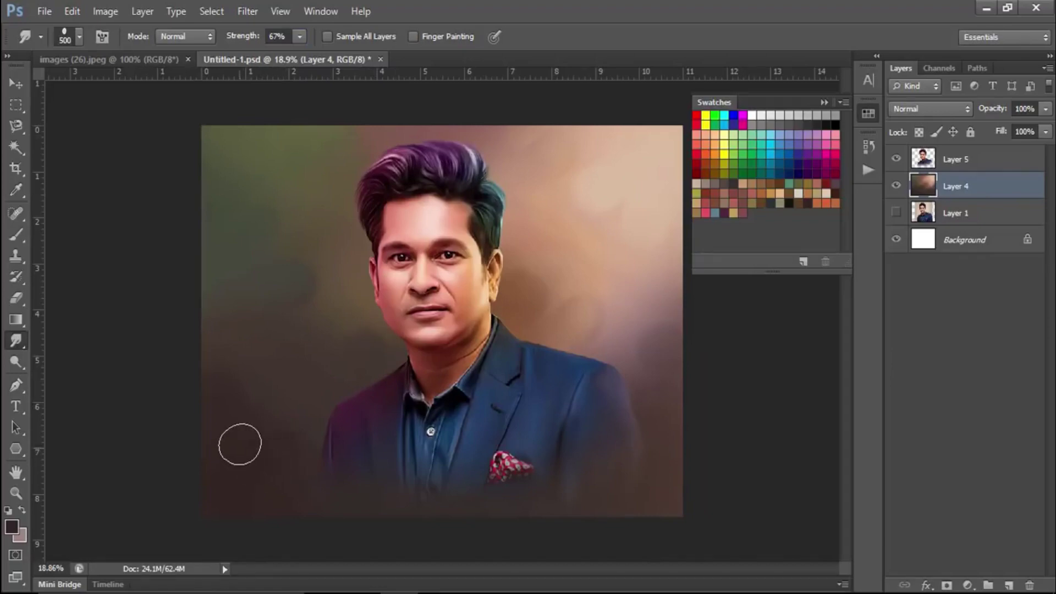
pyautogui.press(']')
pyautogui.press(']')
pyautogui.press(']')
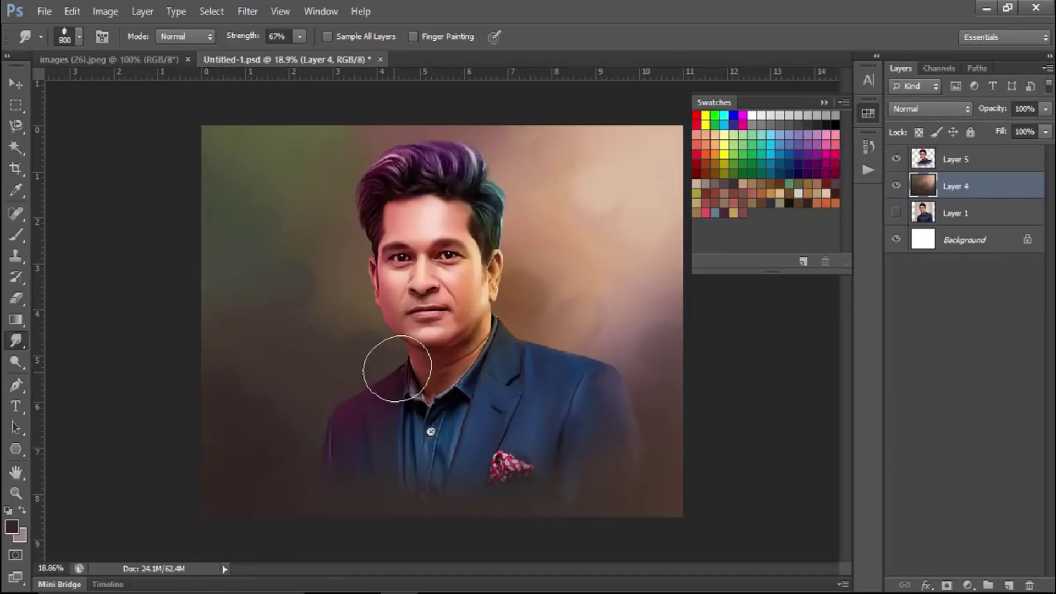
pyautogui.press('[')
pyautogui.press('[')
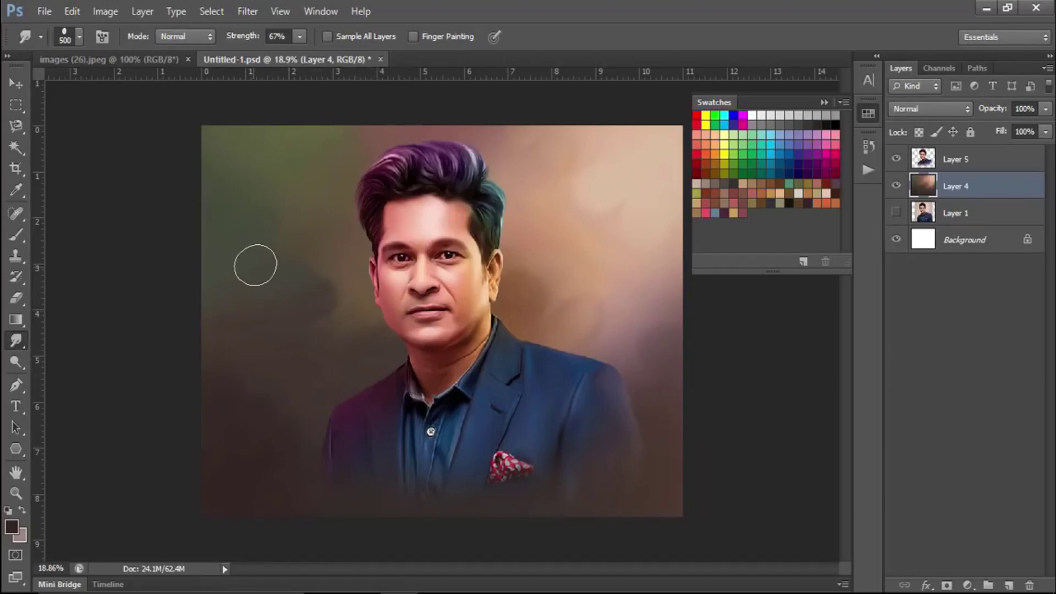
pyautogui.hotkey('ctrl', 'z')
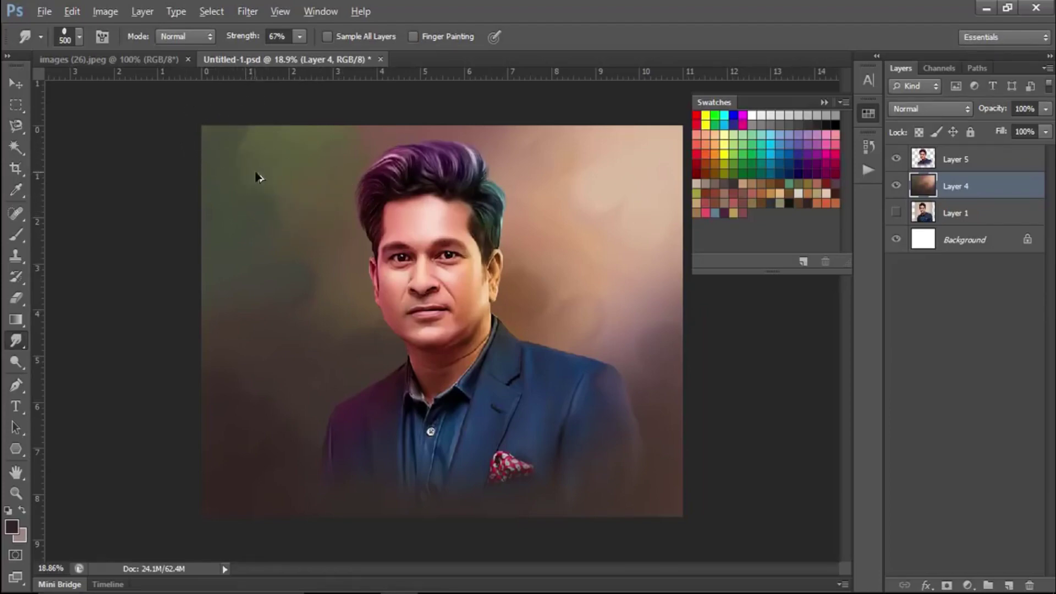
pyautogui.hotkey('ctrl', 'z')
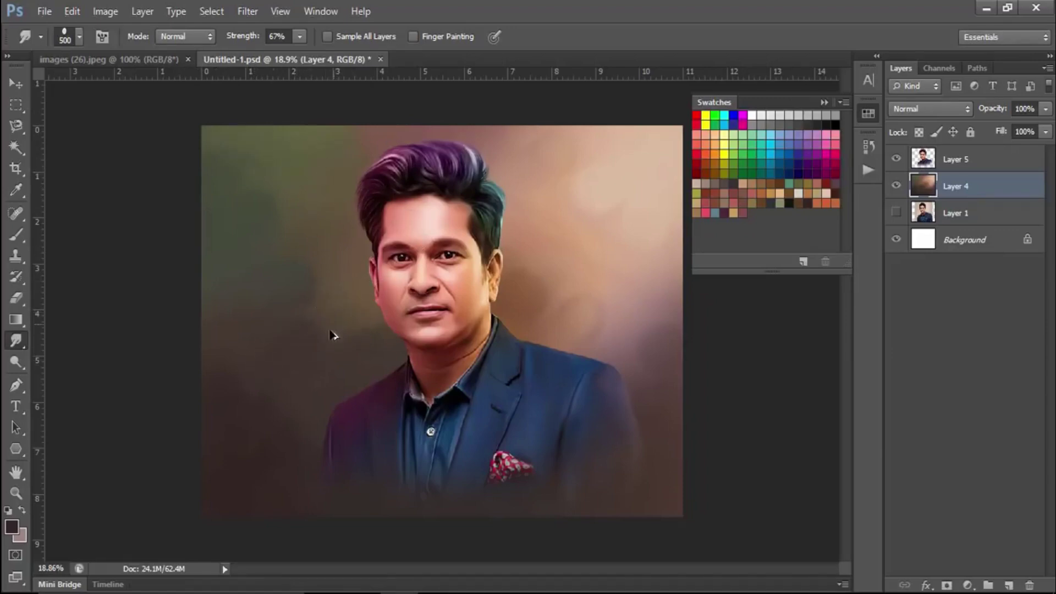
pyautogui.moveTo(230, 318); pyautogui.dragTo(299, 321)
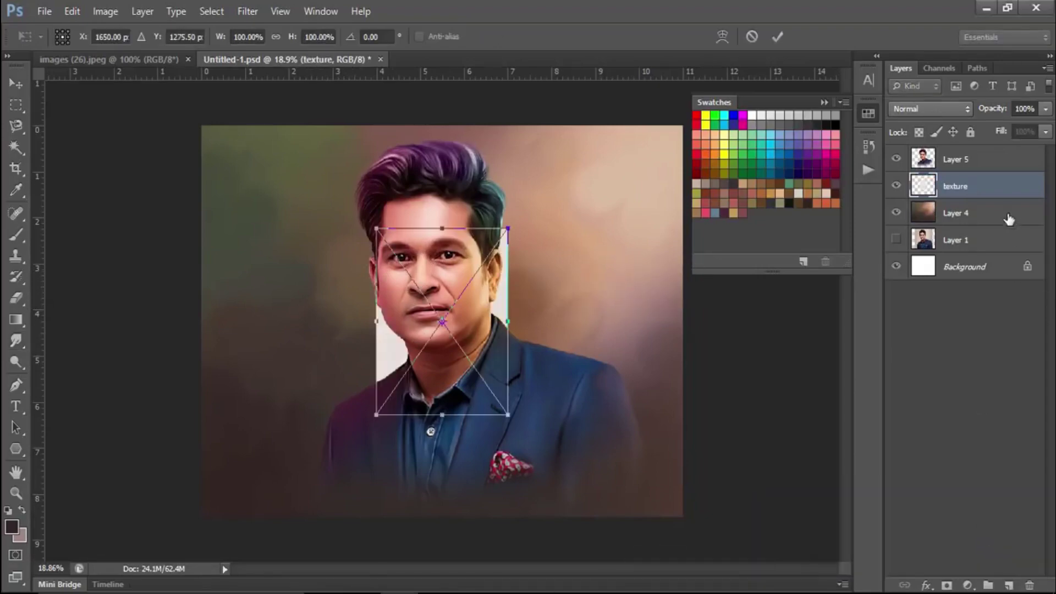
# Step: Place the canvas texture above Layer 5, rotate it 90° clockwise, scale it to fill, and rasterize it
pyautogui.click(777, 37)
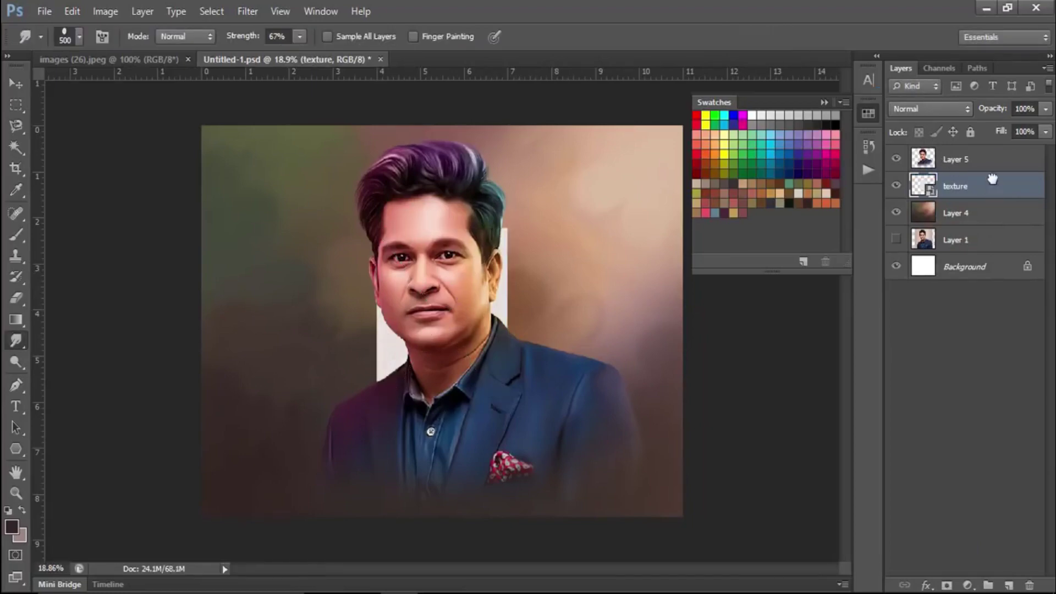
pyautogui.moveTo(992, 179); pyautogui.dragTo(980, 159)
pyautogui.hotkey('ctrl', 't')
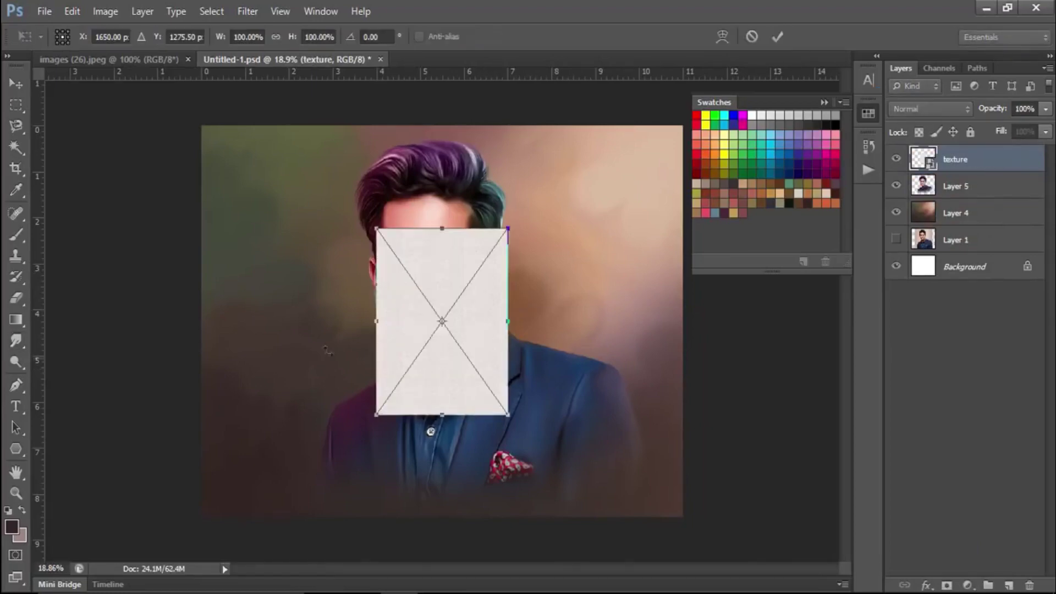
pyautogui.rightClick(449, 235)
pyautogui.click(537, 426)
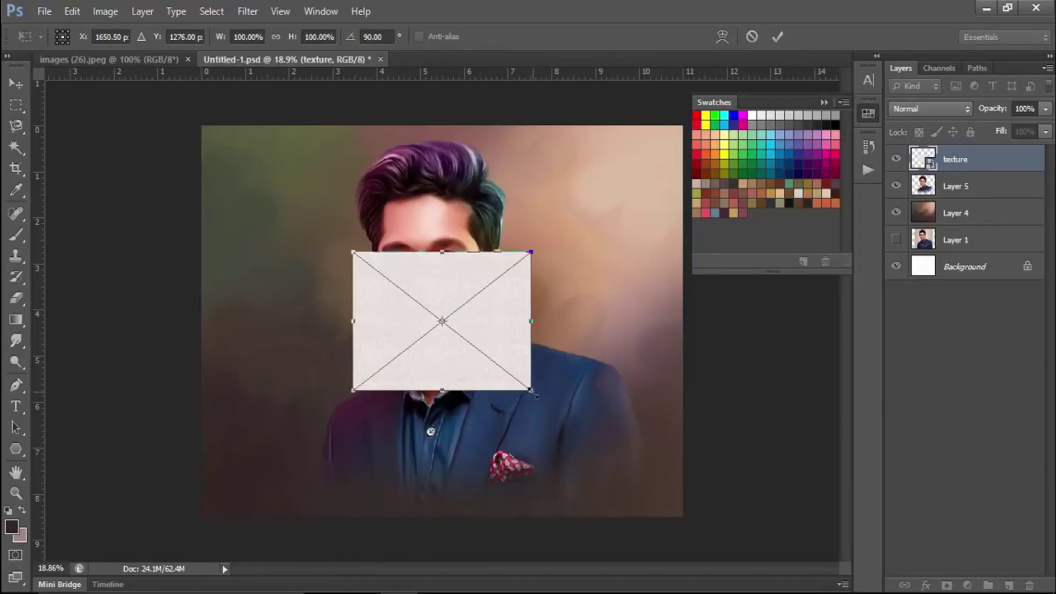
pyautogui.moveTo(534, 393); pyautogui.dragTo(702, 523)
pyautogui.click(773, 38)
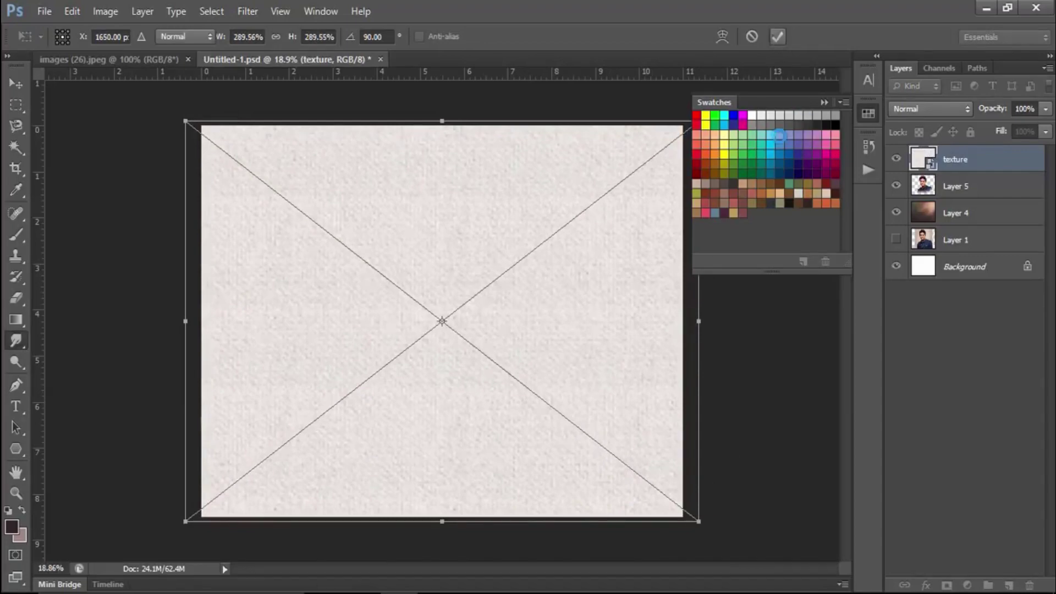
pyautogui.rightClick(1007, 160)
pyautogui.click(903, 190)
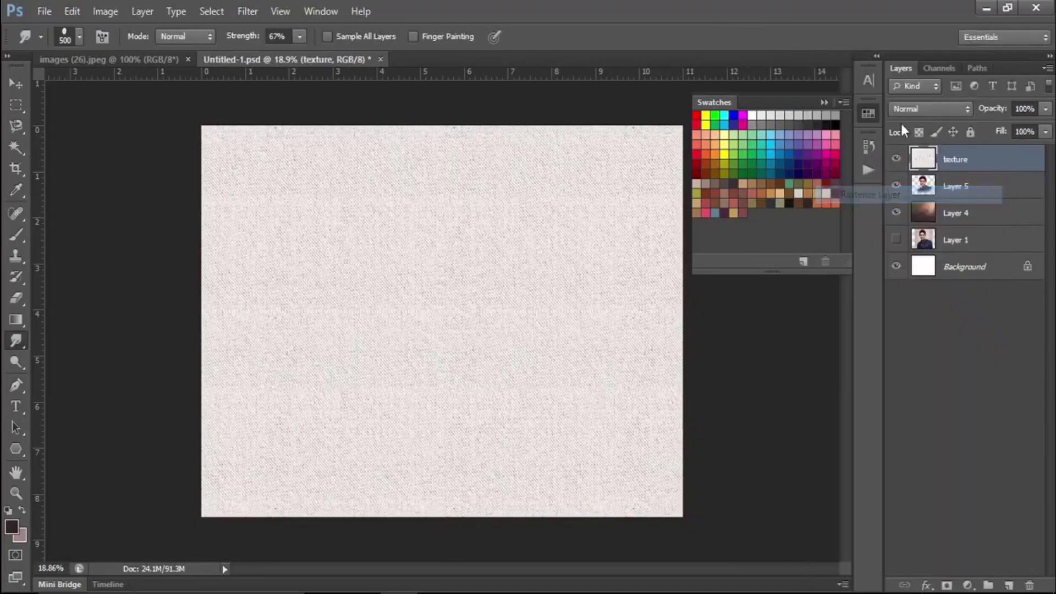
pyautogui.click(920, 107)
# Step: Set the texture to Multiply and mask it off the man using Layer 5's inverted selection
pyautogui.click(902, 178)
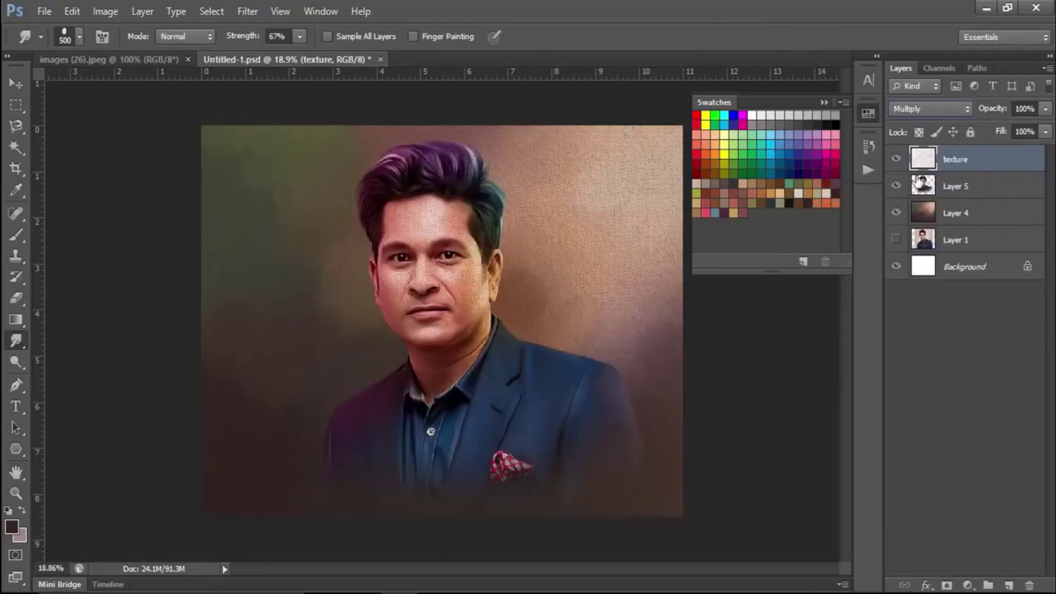
pyautogui.keyDown('ctrl'); pyautogui.click(914, 186); pyautogui.keyUp('ctrl')
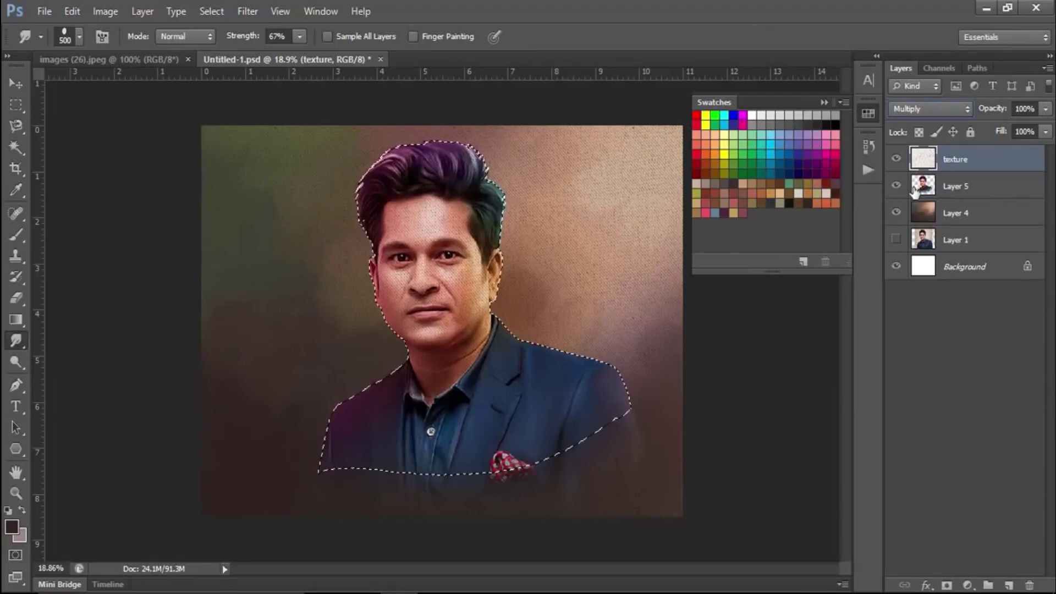
pyautogui.click(947, 586)
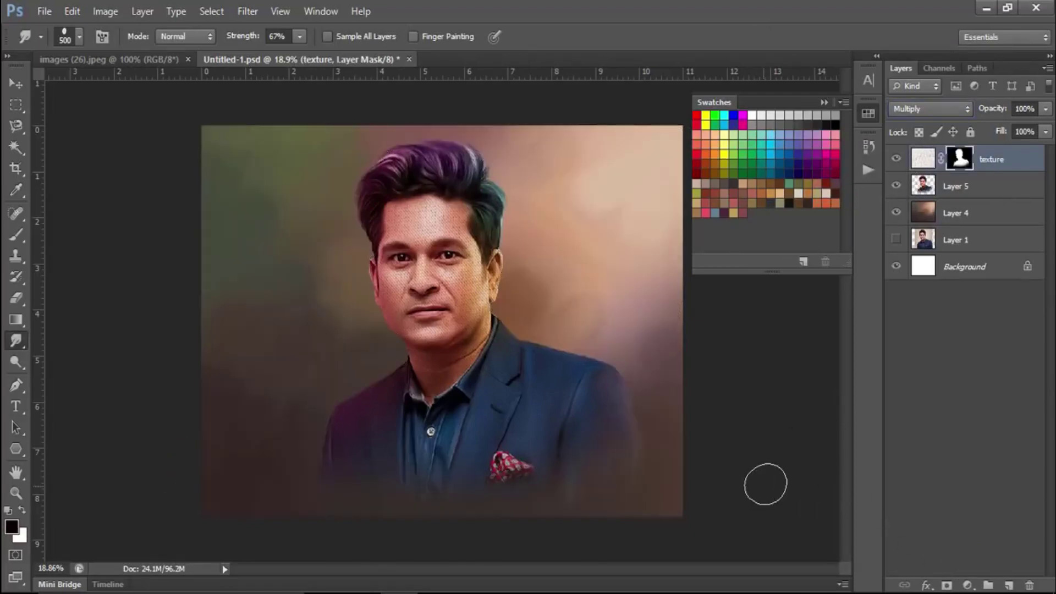
pyautogui.hotkey('ctrl', 'z')
pyautogui.hotkey('ctrl', 'shift', 'i')
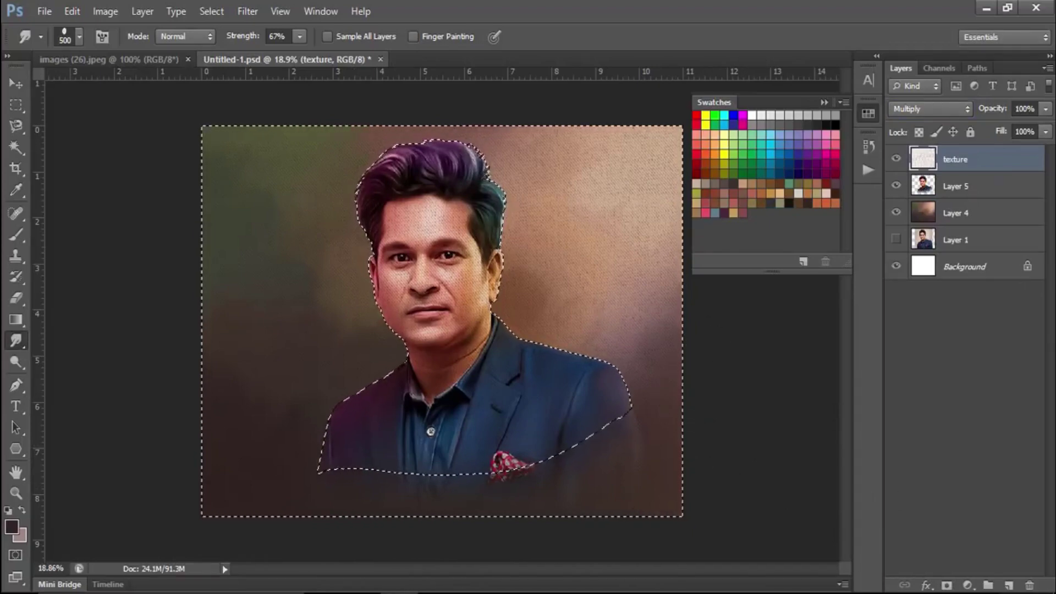
pyautogui.click(947, 585)
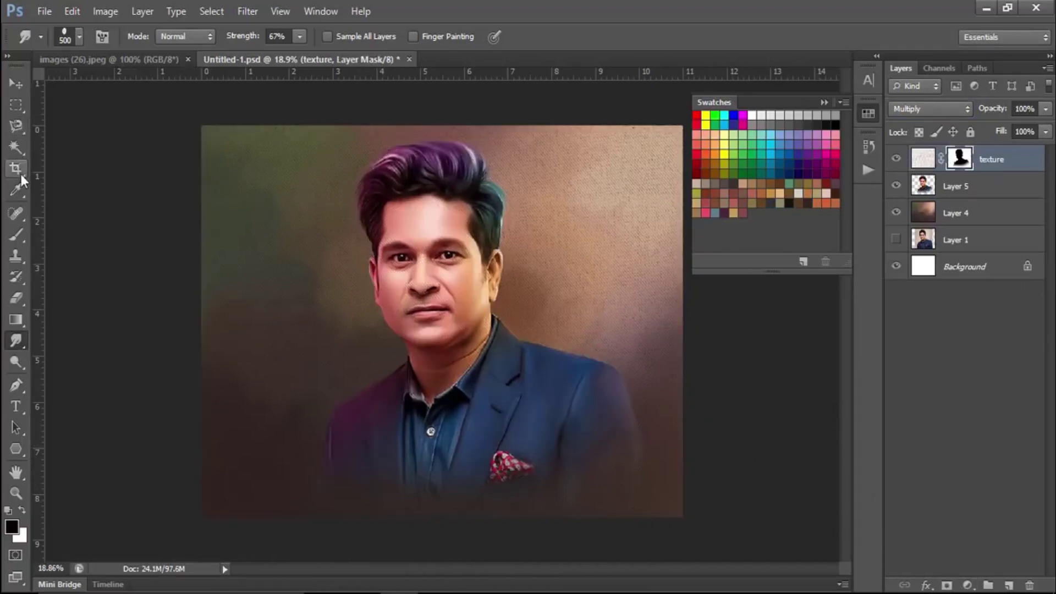
# Step: Paint white on the mask to bring some texture back over the suit, and fade the layer to 39%
pyautogui.click(18, 234)
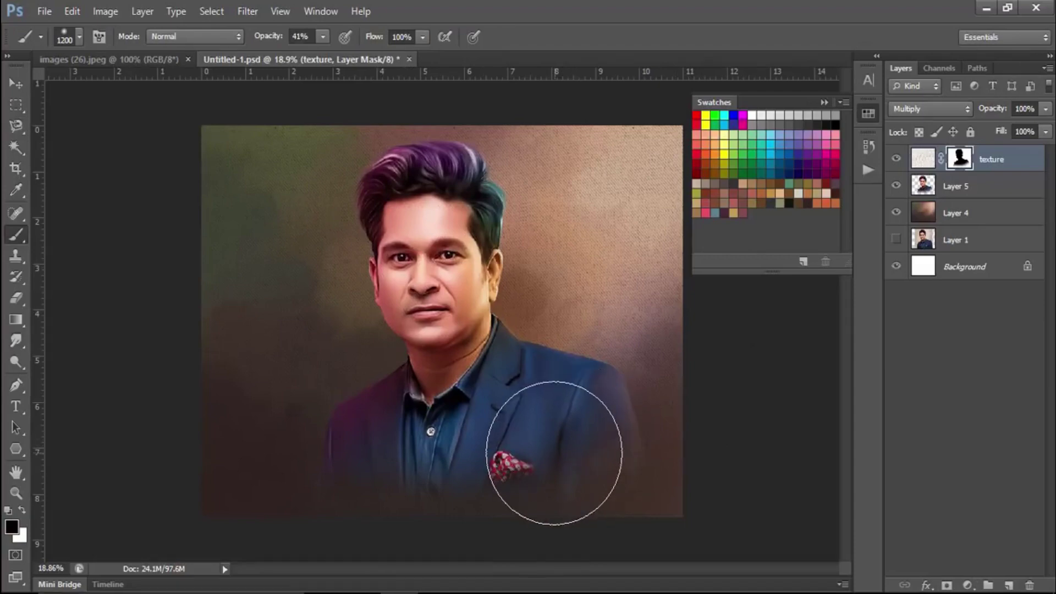
pyautogui.press('x')
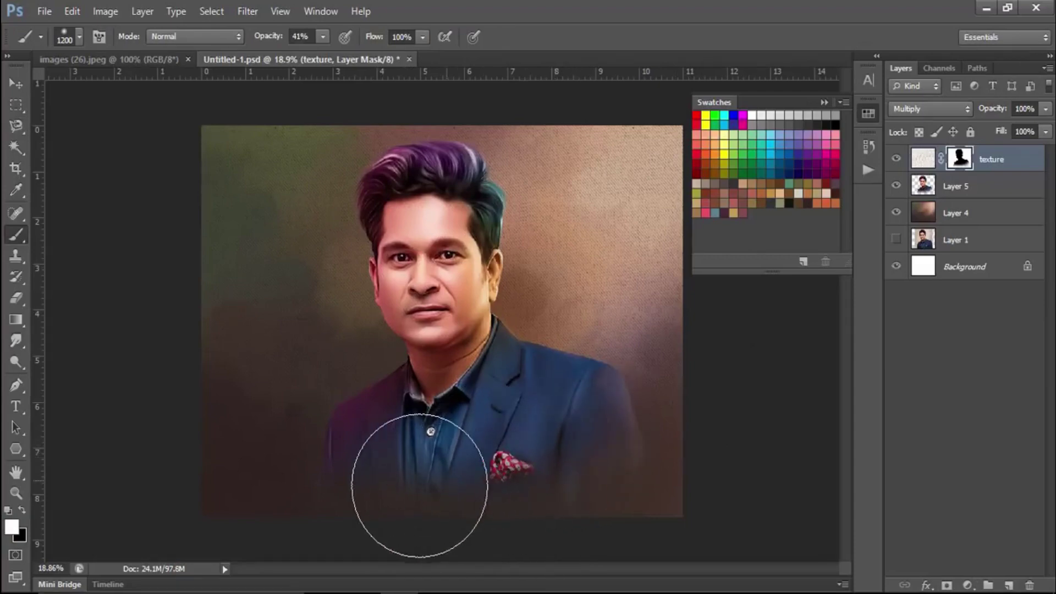
pyautogui.moveTo(413, 469); pyautogui.dragTo(561, 387)
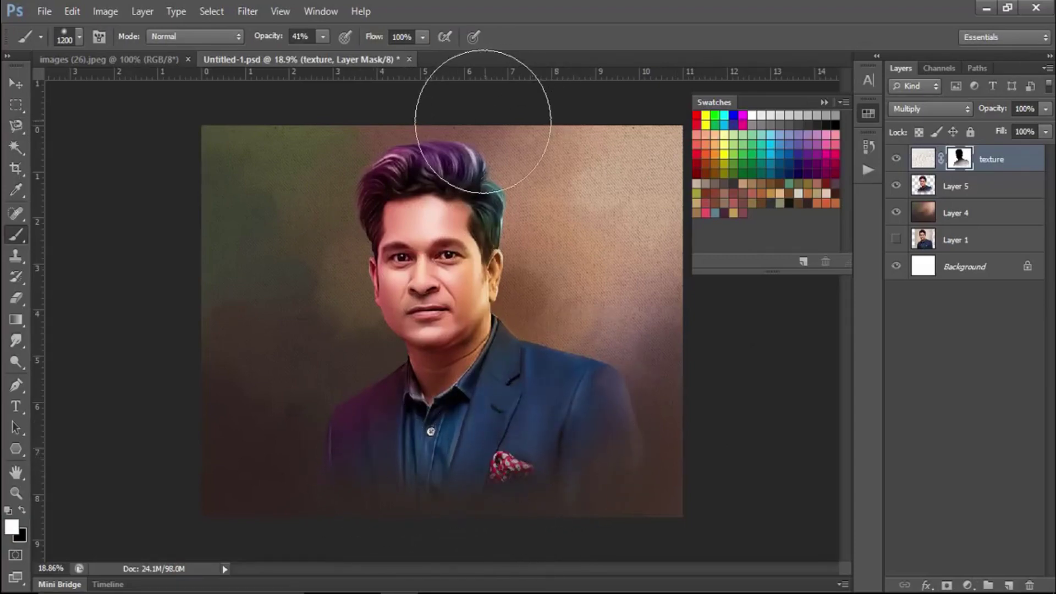
pyautogui.scroll(3, 496, 247)
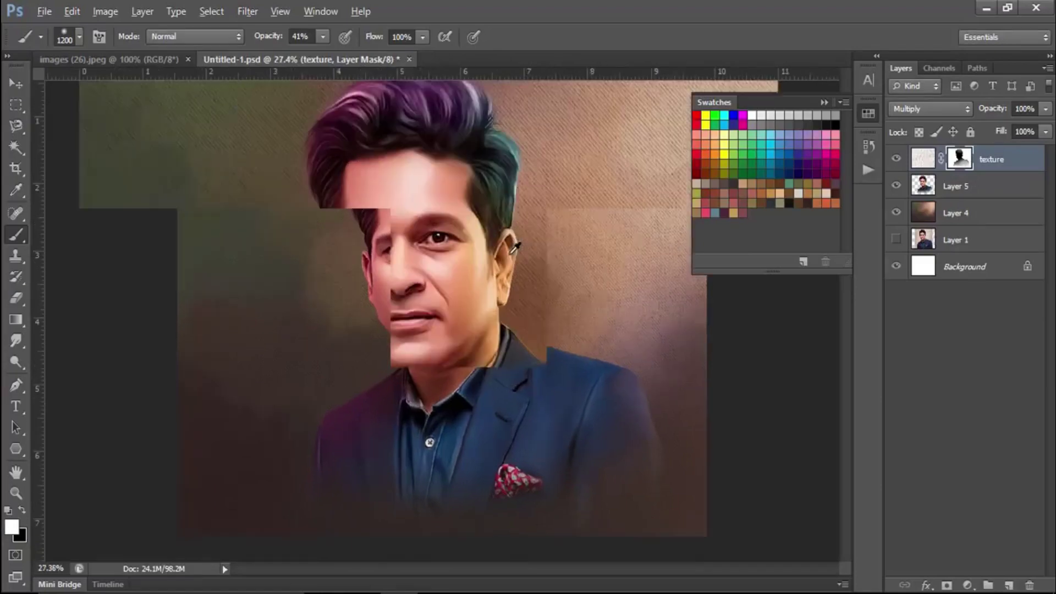
pyautogui.moveTo(504, 238); pyautogui.dragTo(602, 381)
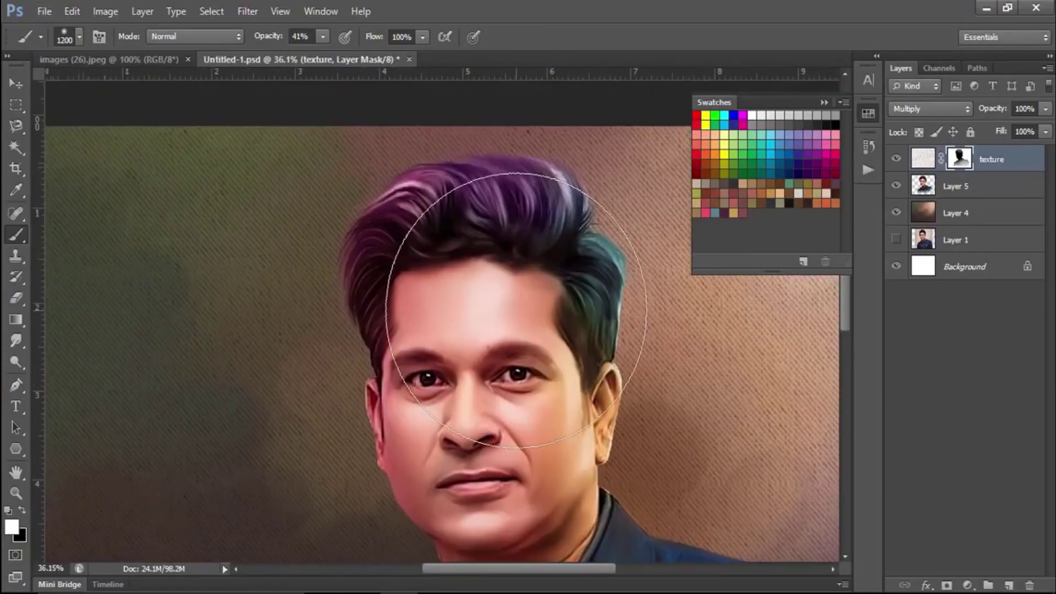
pyautogui.press('[')
pyautogui.press('[')
pyautogui.press('[')
pyautogui.press('[')
pyautogui.press('[')
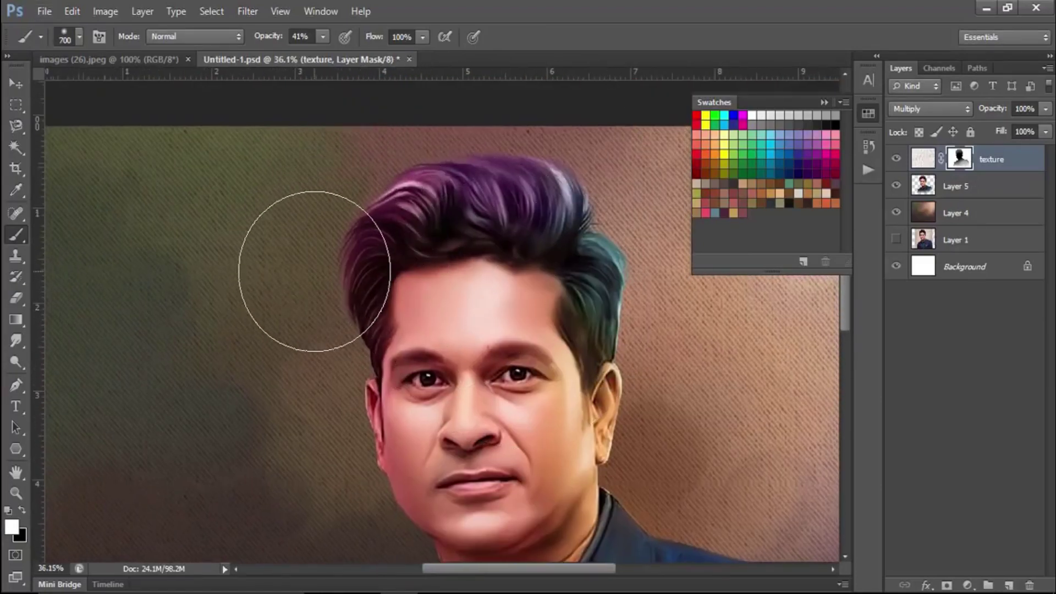
pyautogui.scroll(-2, 324, 260)
pyautogui.scroll(-2, 325, 260)
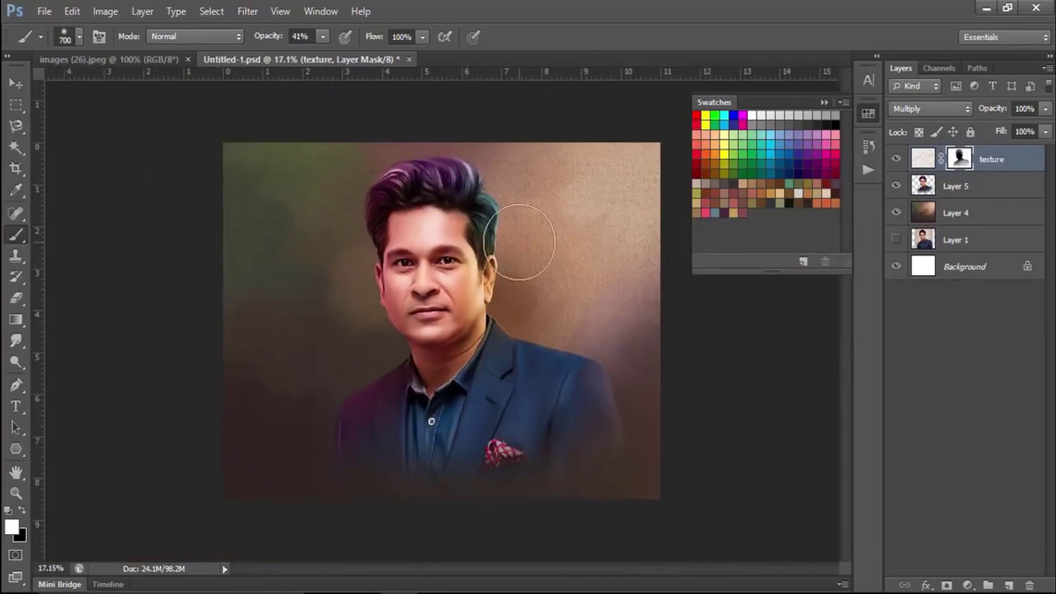
pyautogui.scroll(2, 528, 220)
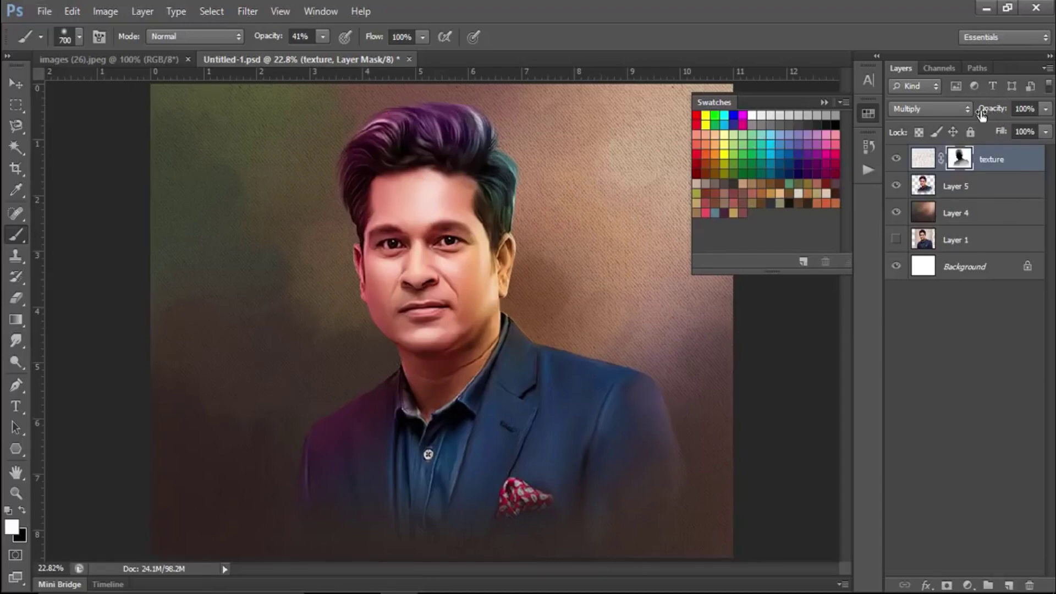
pyautogui.moveTo(983, 114); pyautogui.dragTo(936, 116)
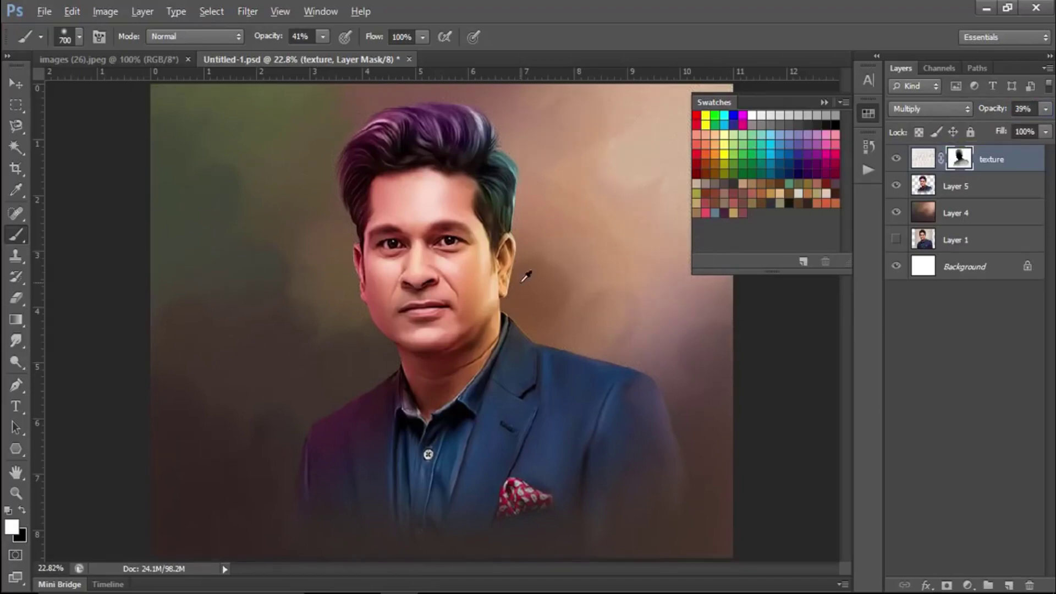
pyautogui.scroll(-3, 523, 272)
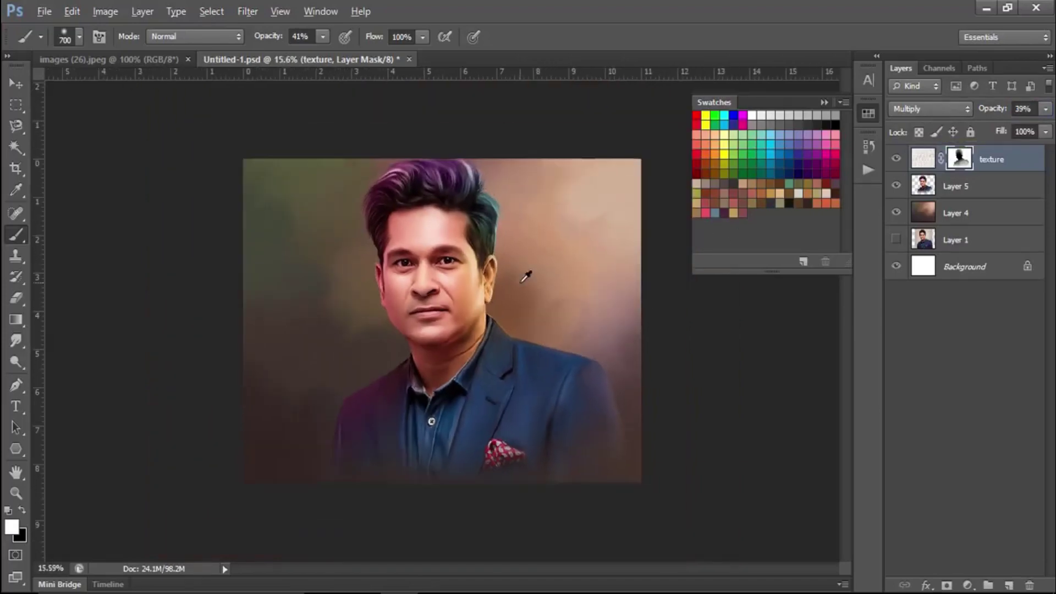
# Step: Add a Brightness/Contrast adjustment layer with Brightness at about -36
pyautogui.click(968, 587)
pyautogui.click(967, 296)
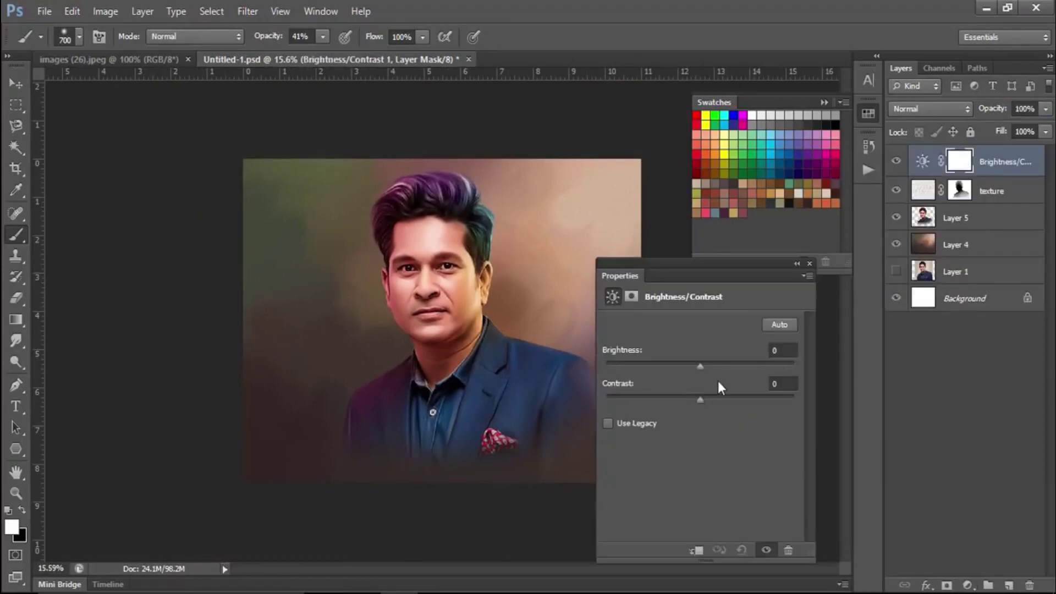
pyautogui.moveTo(699, 365); pyautogui.dragTo(685, 365)
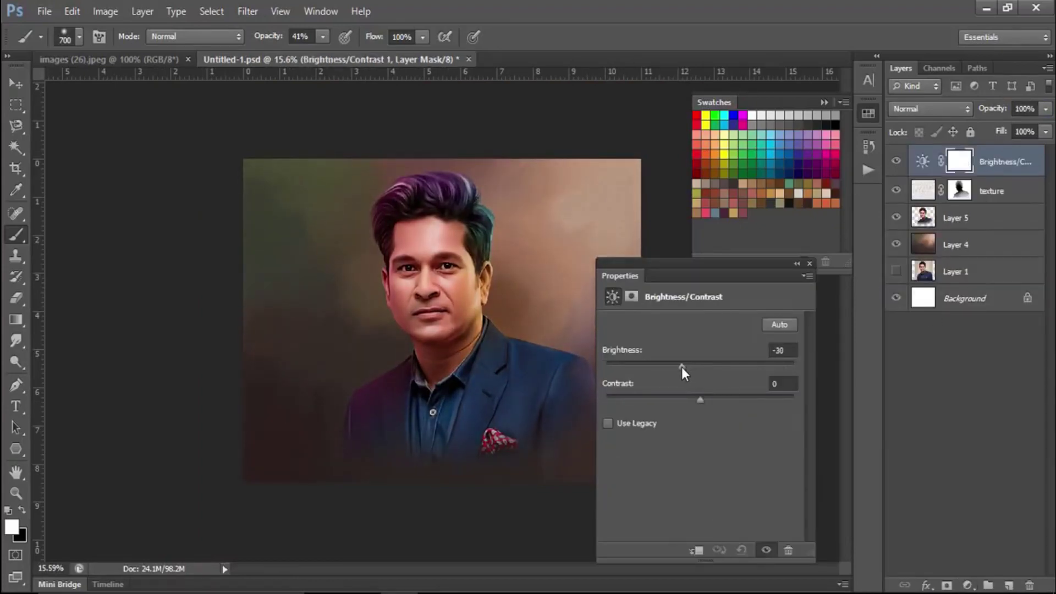
pyautogui.moveTo(681, 368); pyautogui.dragTo(685, 368)
pyautogui.click(810, 264)
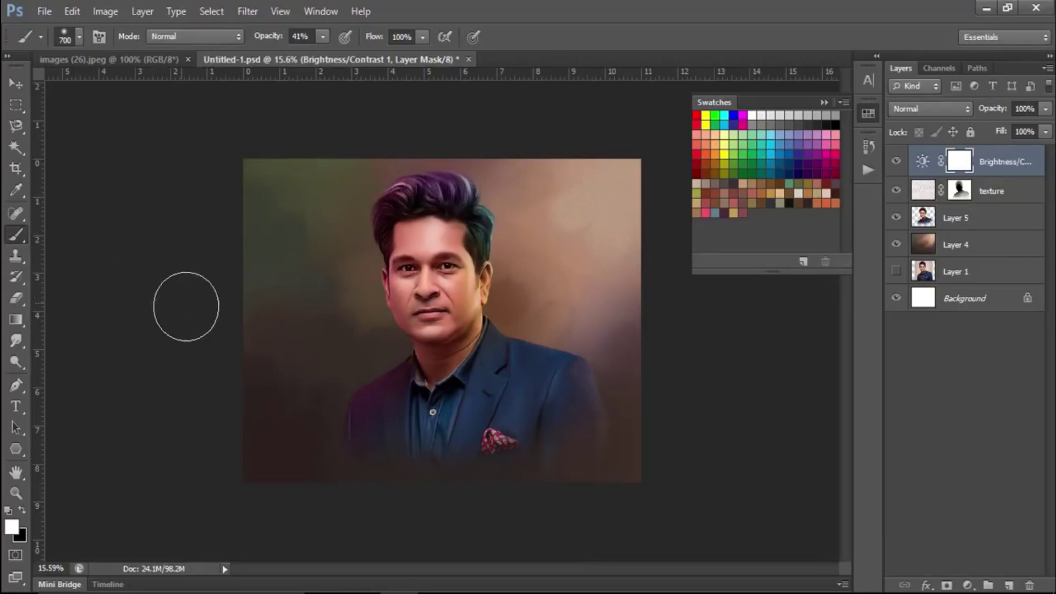
# Step: Paint black on its mask so the face, right shoulder and upper-right background stay bright
pyautogui.press(']')
pyautogui.press(']')
pyautogui.press(']')
pyautogui.press(']')
pyautogui.press(']')
pyautogui.press(']')
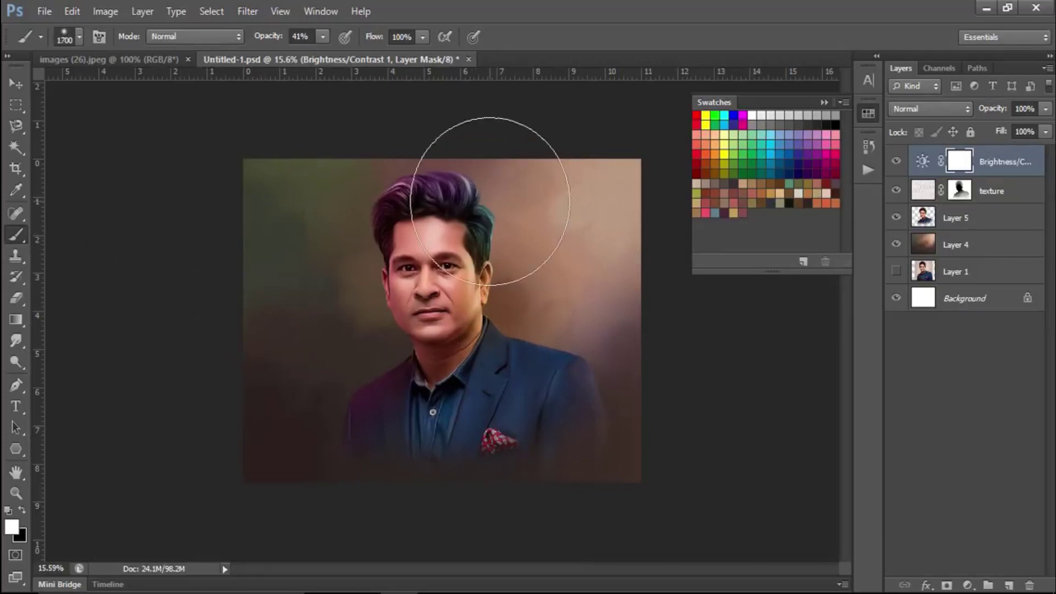
pyautogui.click(22, 510)
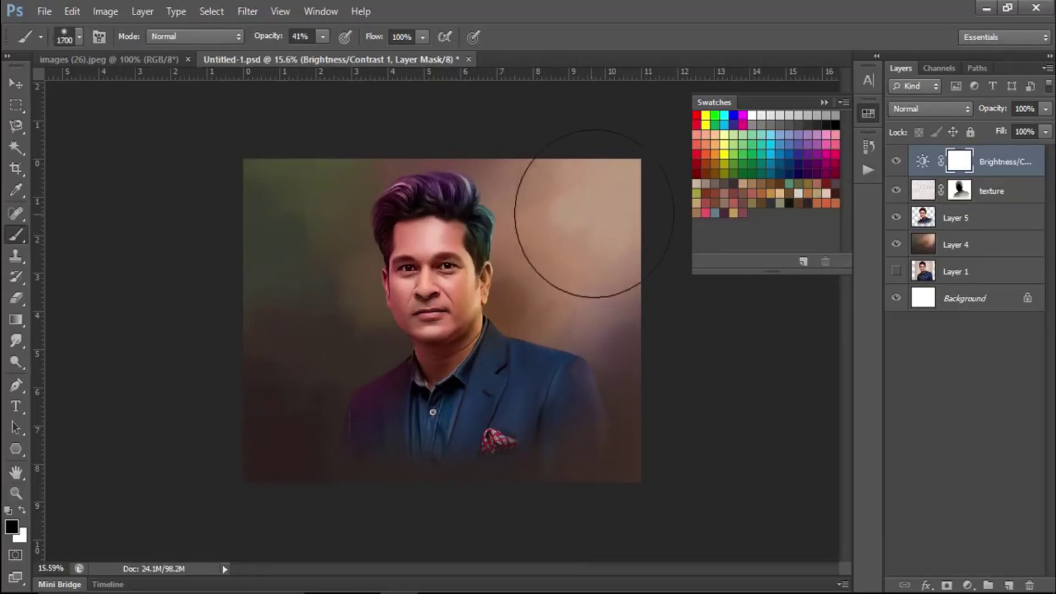
pyautogui.moveTo(578, 190); pyautogui.dragTo(542, 236)
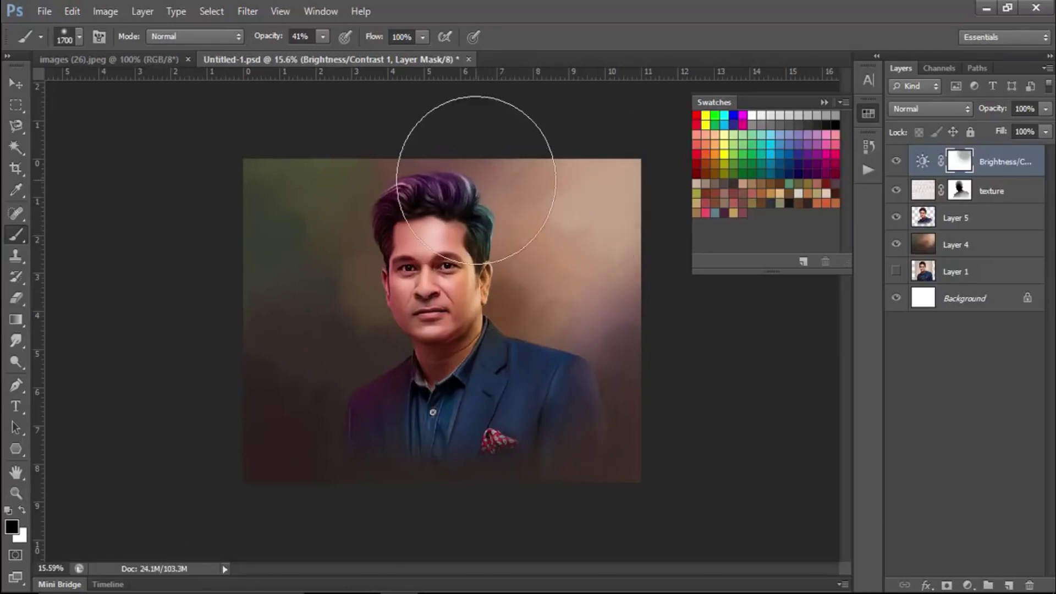
pyautogui.moveTo(476, 180)
pyautogui.mouseDown()
pyautogui.moveTo(530, 282)
pyautogui.moveTo(472, 262)
pyautogui.mouseUp()
pyautogui.moveTo(538, 309); pyautogui.dragTo(566, 306)
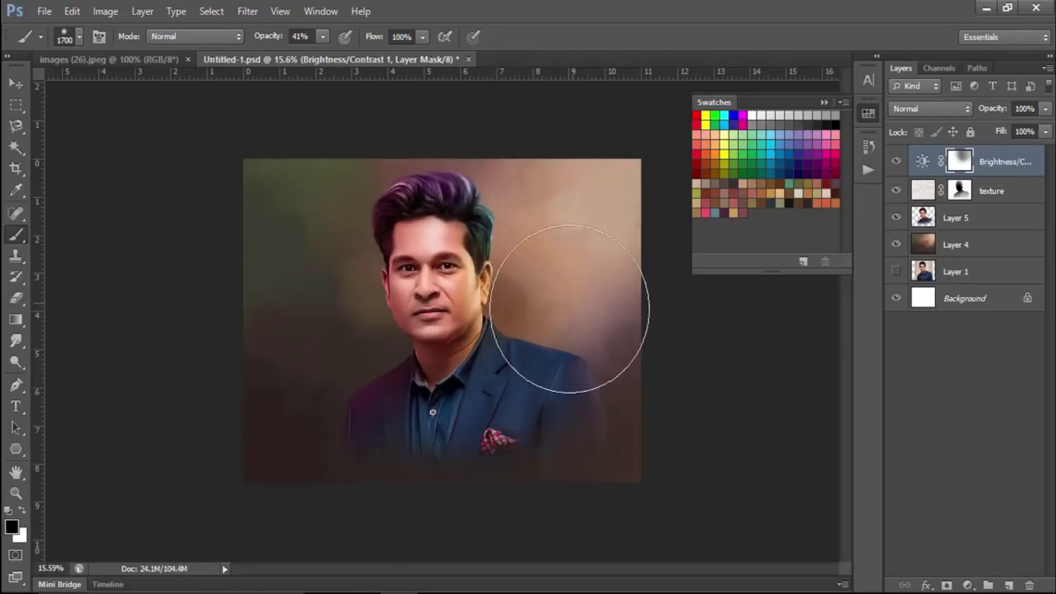
pyautogui.moveTo(577, 154); pyautogui.dragTo(500, 165)
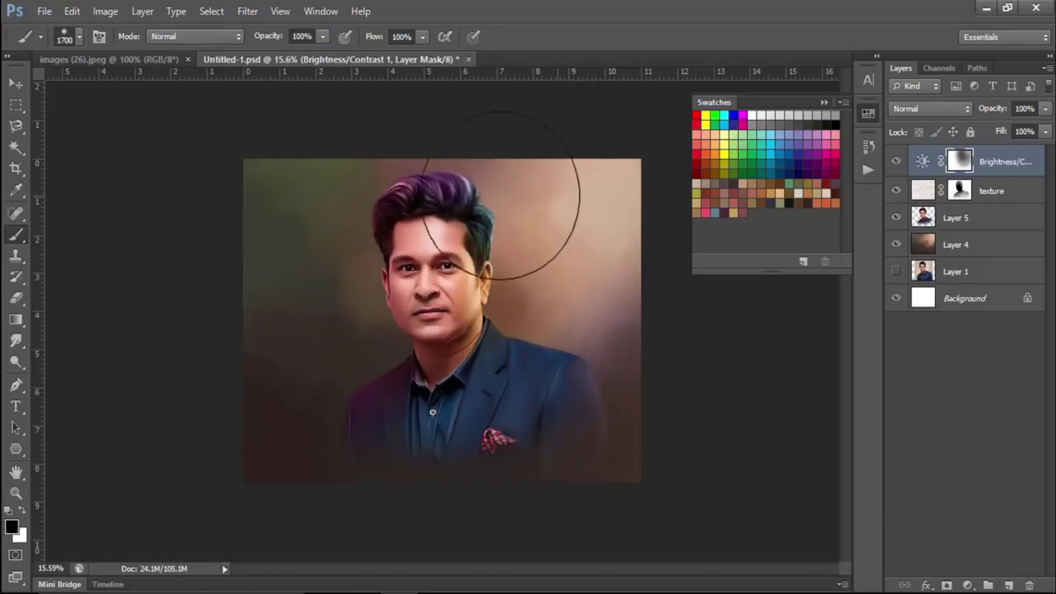
pyautogui.moveTo(566, 247)
pyautogui.mouseDown()
pyautogui.moveTo(460, 200)
pyautogui.moveTo(483, 365)
pyautogui.moveTo(468, 301)
pyautogui.mouseUp()
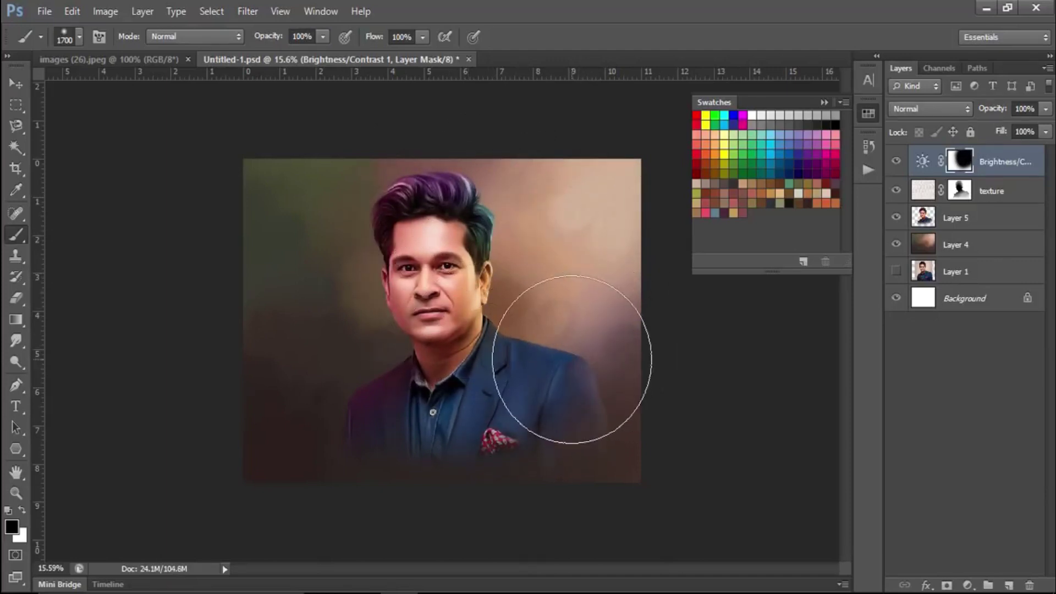
pyautogui.moveTo(456, 219)
pyautogui.mouseDown()
pyautogui.moveTo(528, 231)
pyautogui.moveTo(604, 348)
pyautogui.moveTo(625, 247)
pyautogui.moveTo(568, 271)
pyautogui.moveTo(618, 306)
pyautogui.moveTo(607, 323)
pyautogui.mouseUp()
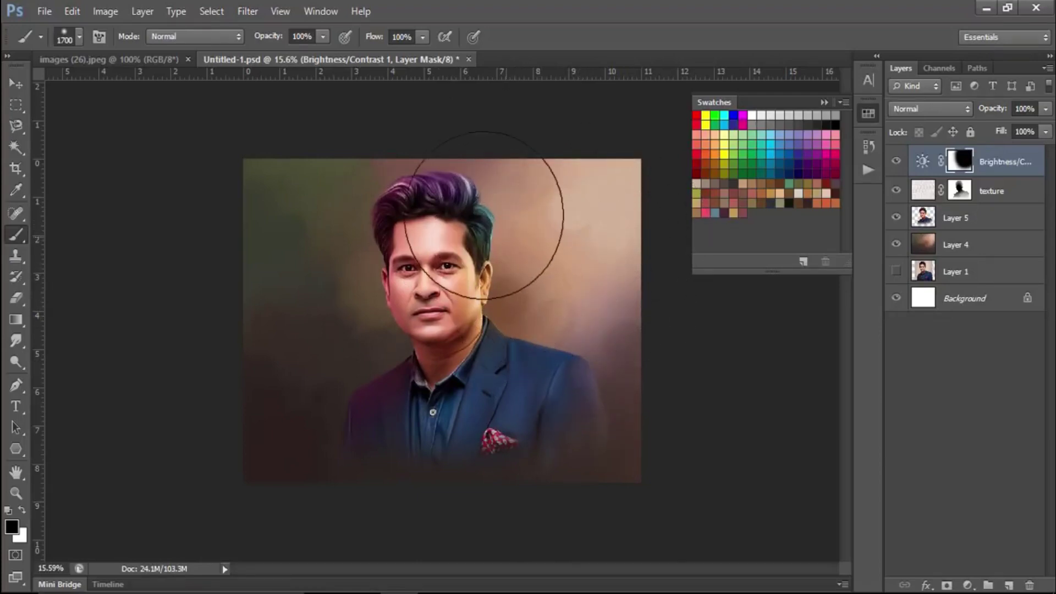
pyautogui.moveTo(464, 290)
pyautogui.mouseDown()
pyautogui.moveTo(495, 304)
pyautogui.moveTo(424, 236)
pyautogui.mouseUp()
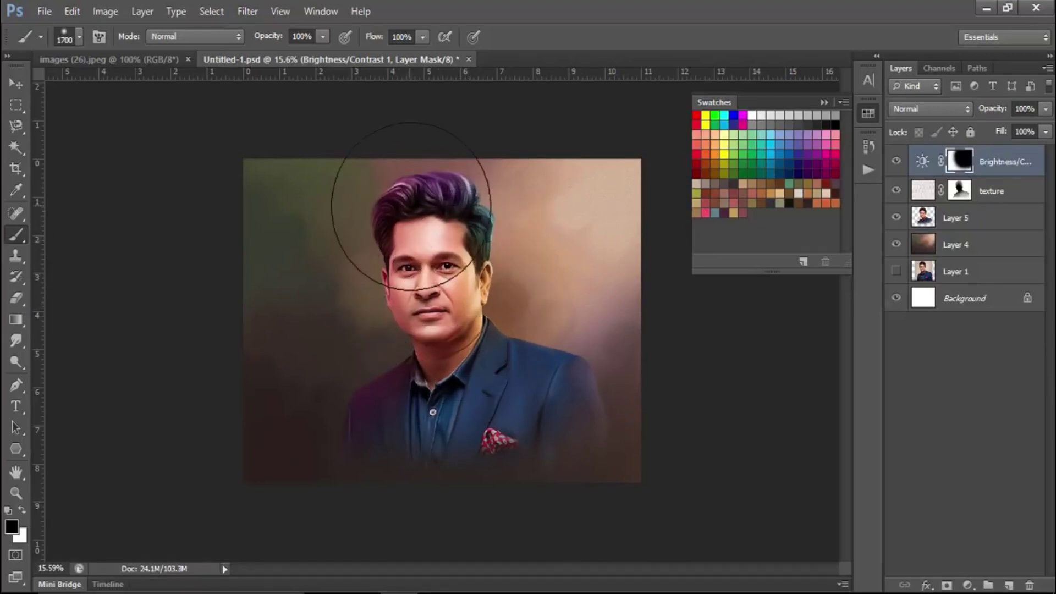
pyautogui.click(897, 162)
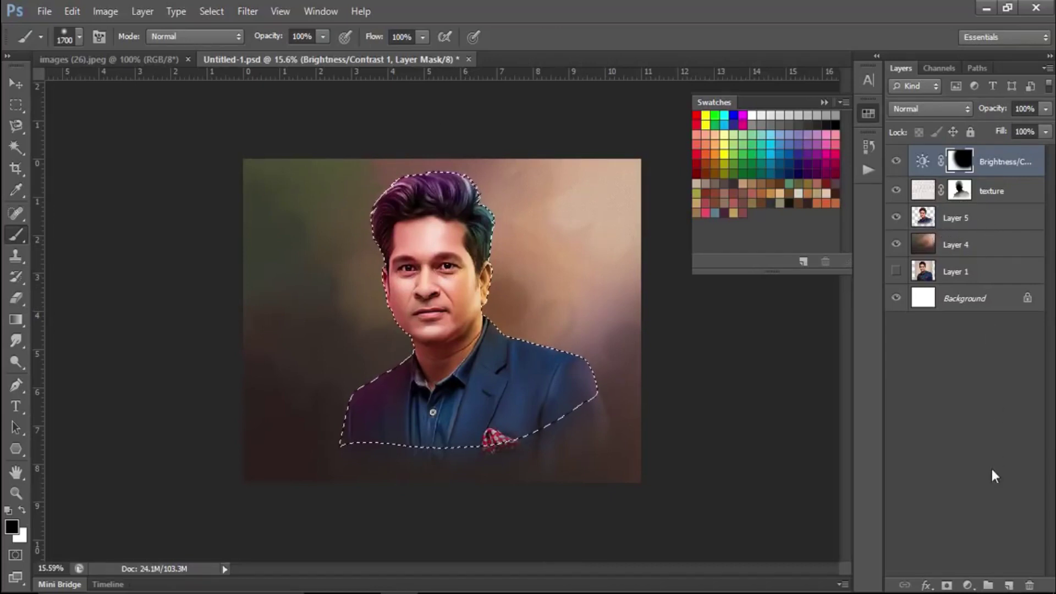
# Step: On a new layer, paint a cyan glow along the hair's right edge with a small soft brush
pyautogui.click(1009, 585)
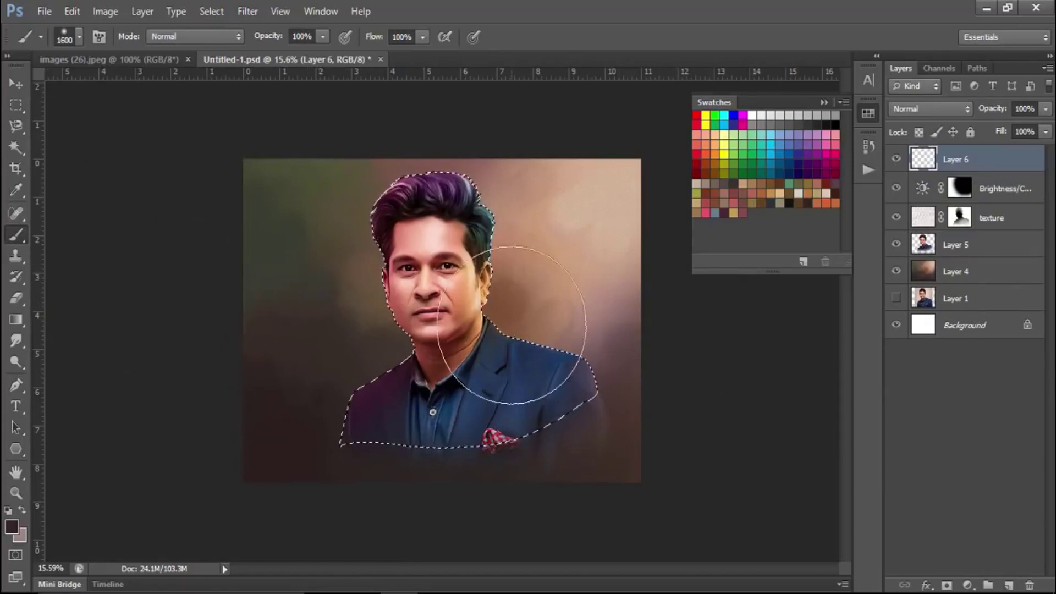
pyautogui.press('[')
pyautogui.press('[')
pyautogui.press('[')
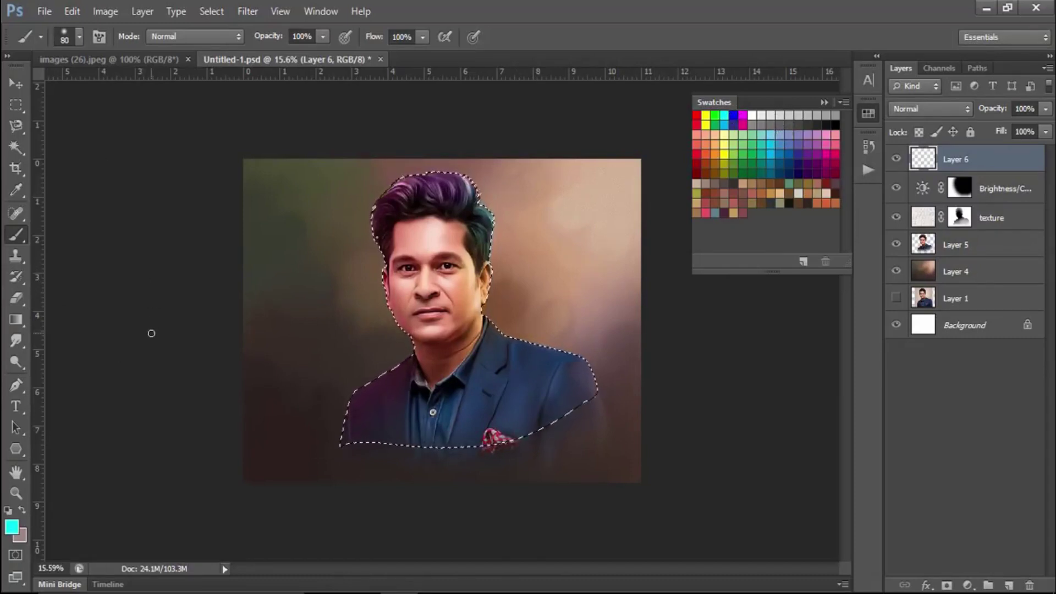
pyautogui.scroll(2, 514, 295)
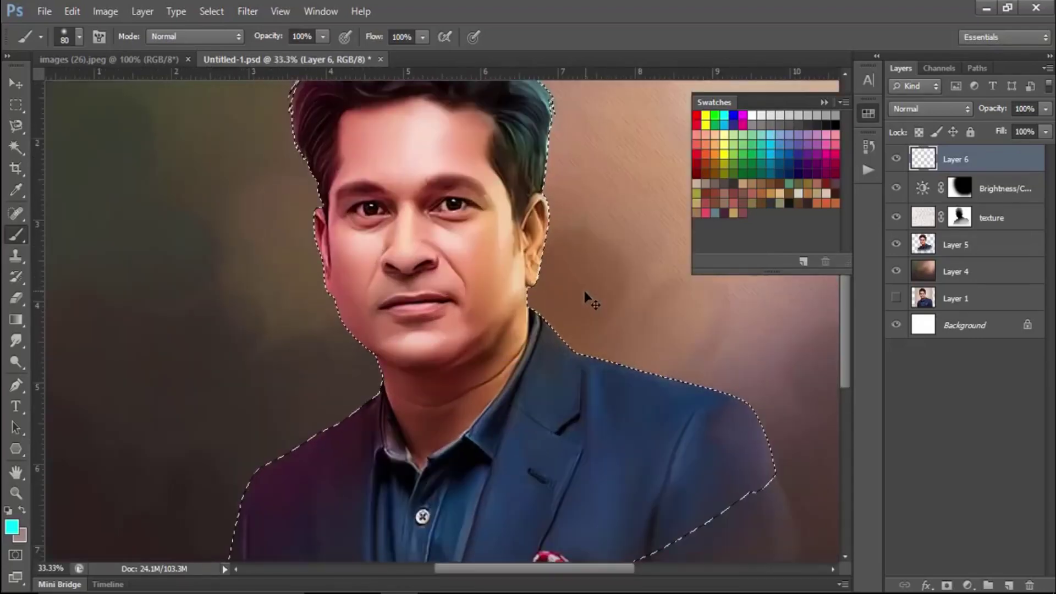
pyautogui.scroll(1, 590, 300)
pyautogui.moveTo(625, 319); pyautogui.dragTo(427, 253)
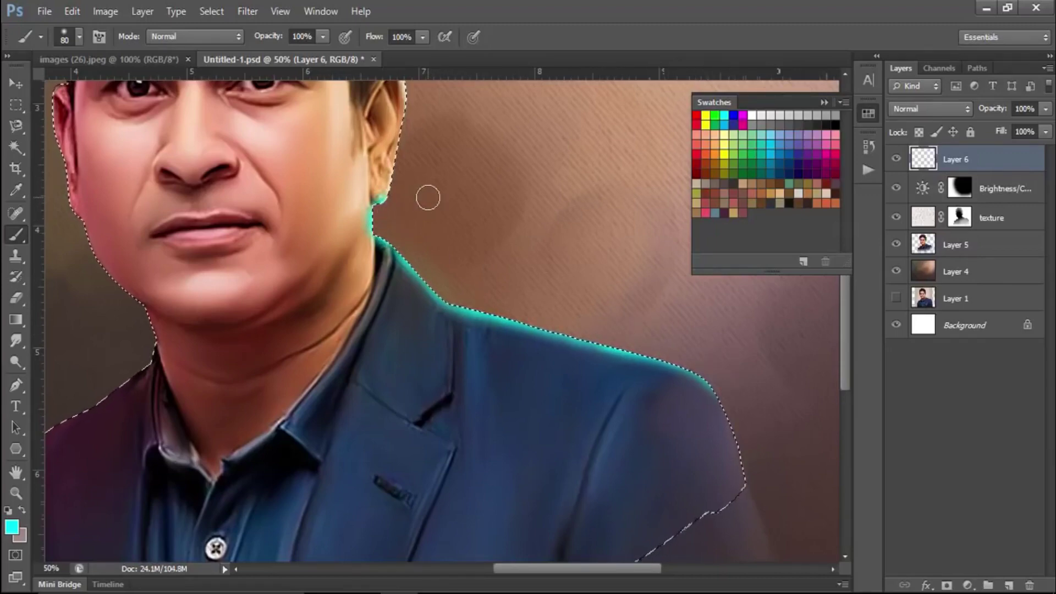
pyautogui.moveTo(433, 173); pyautogui.dragTo(430, 322)
pyautogui.moveTo(413, 190); pyautogui.dragTo(399, 308)
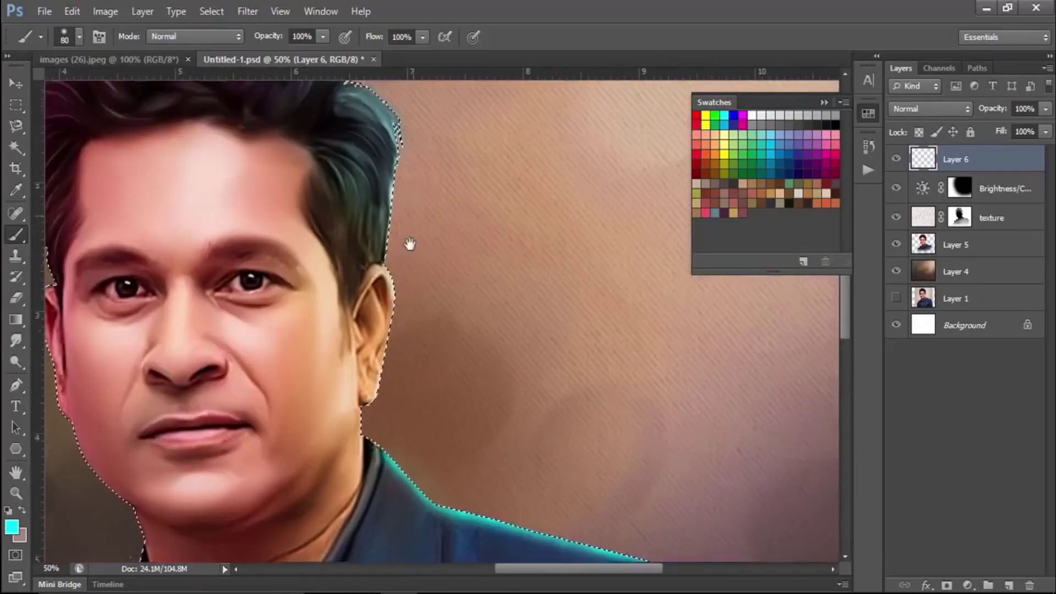
pyautogui.moveTo(389, 165); pyautogui.dragTo(393, 215)
pyautogui.hotkey('ctrl', 'z')
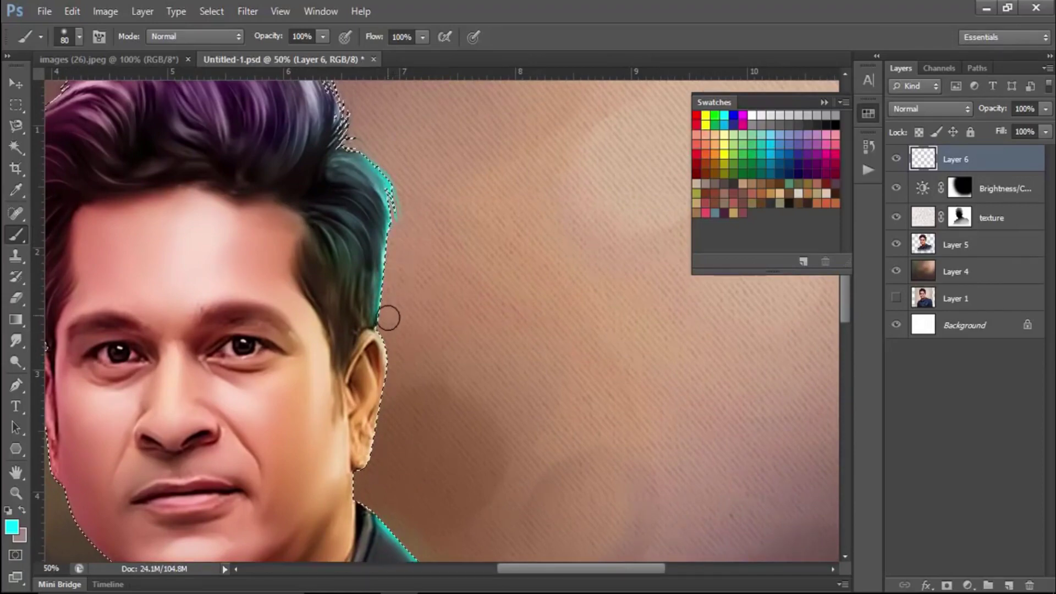
pyautogui.hotkey('ctrl', 'z')
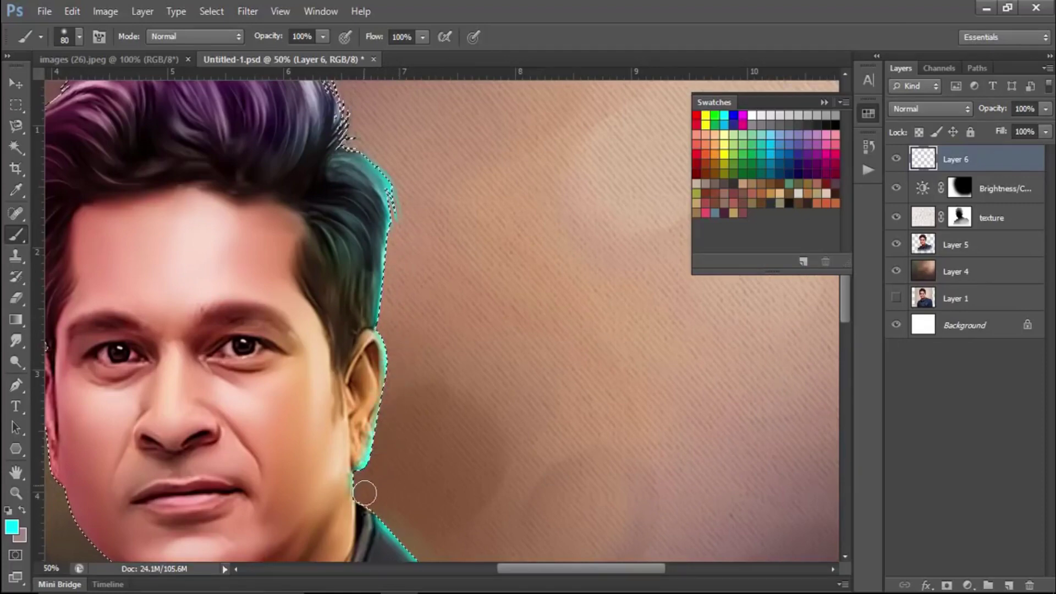
# Step: Lower the brush opacity to 32% and strengthen the cyan glow along the neck and collar
pyautogui.moveTo(368, 502); pyautogui.dragTo(477, 272)
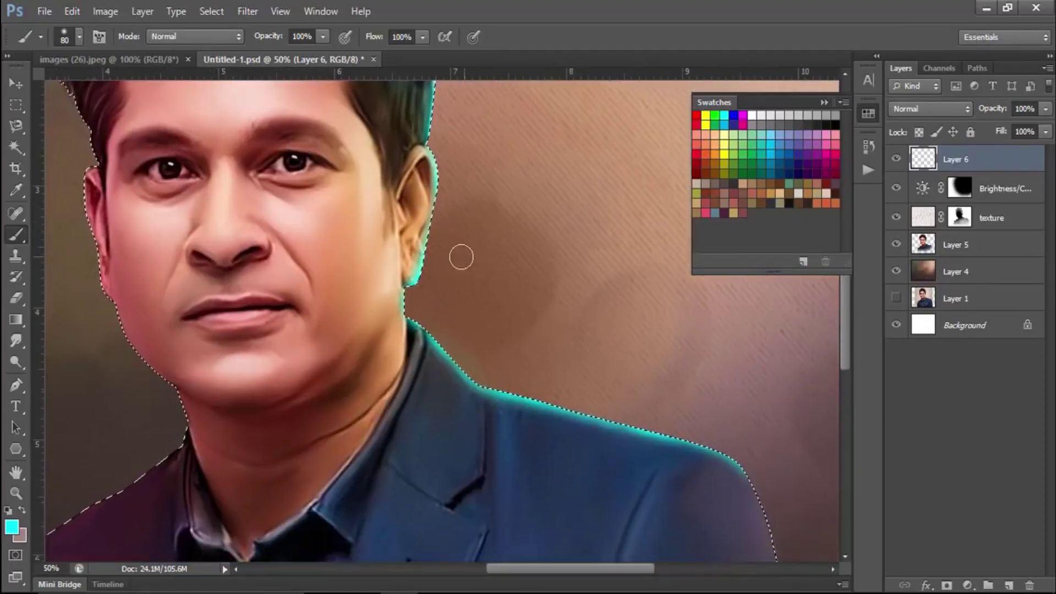
pyautogui.moveTo(258, 37); pyautogui.dragTo(223, 40)
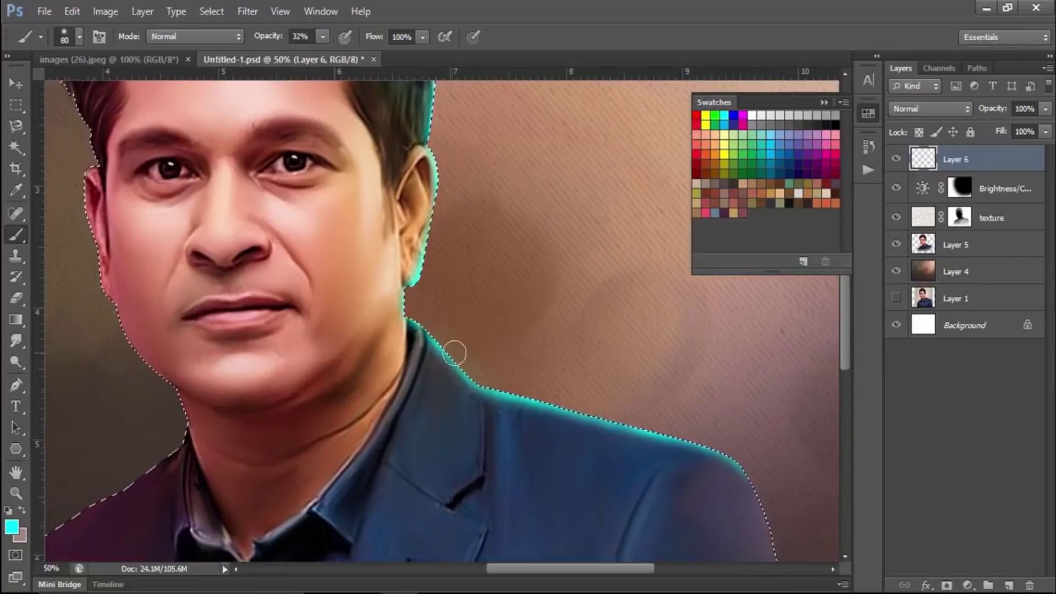
pyautogui.moveTo(429, 333); pyautogui.dragTo(402, 418)
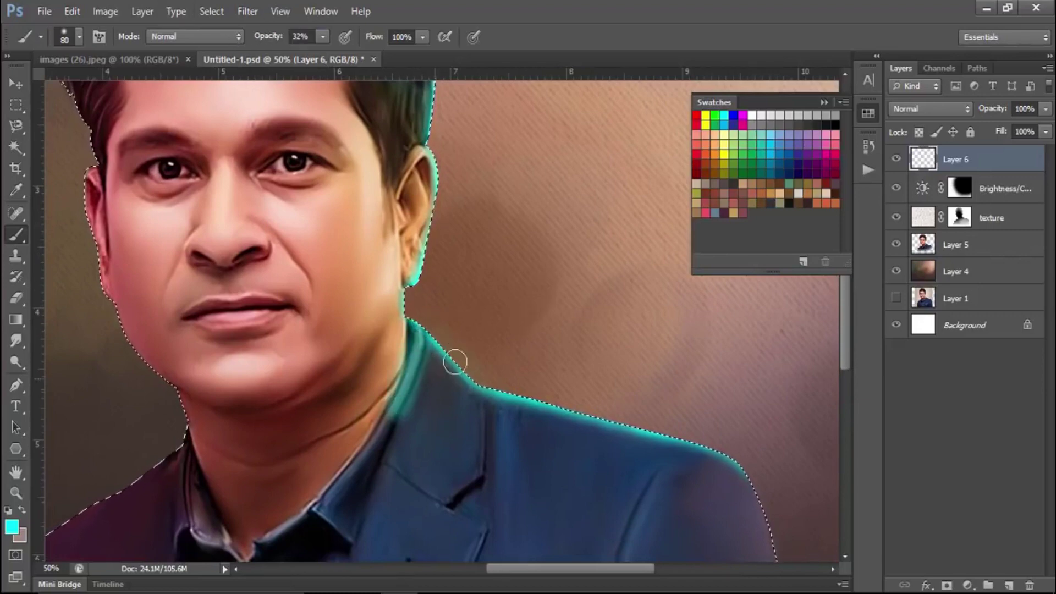
pyautogui.scroll(-3, 589, 228)
pyautogui.scroll(-3, 589, 229)
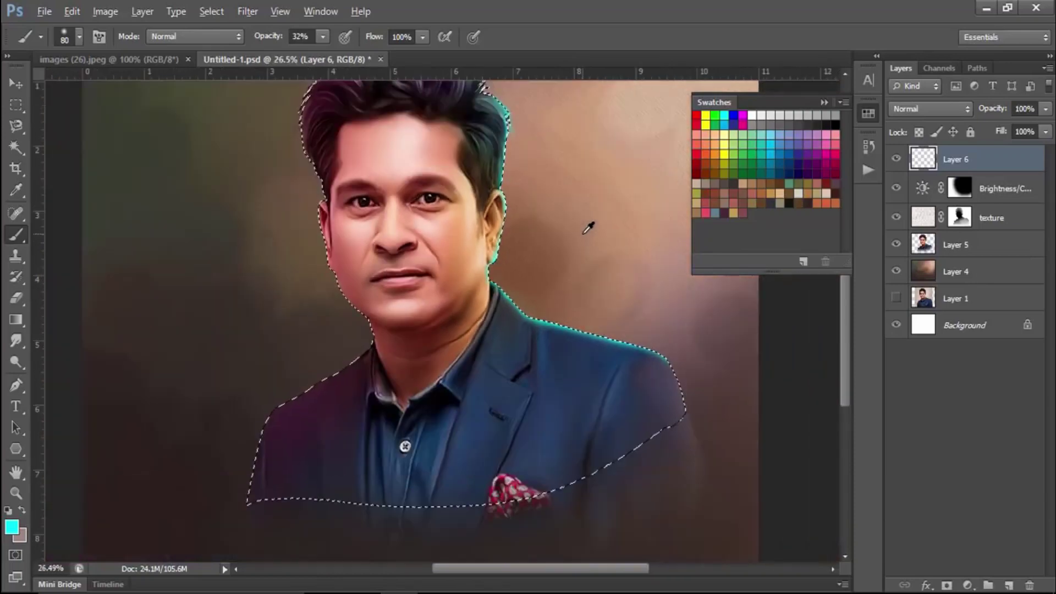
# Step: Give Layer 6 a white Color Overlay layer style, then deselect with Ctrl+D
pyautogui.doubleClick(1009, 174)
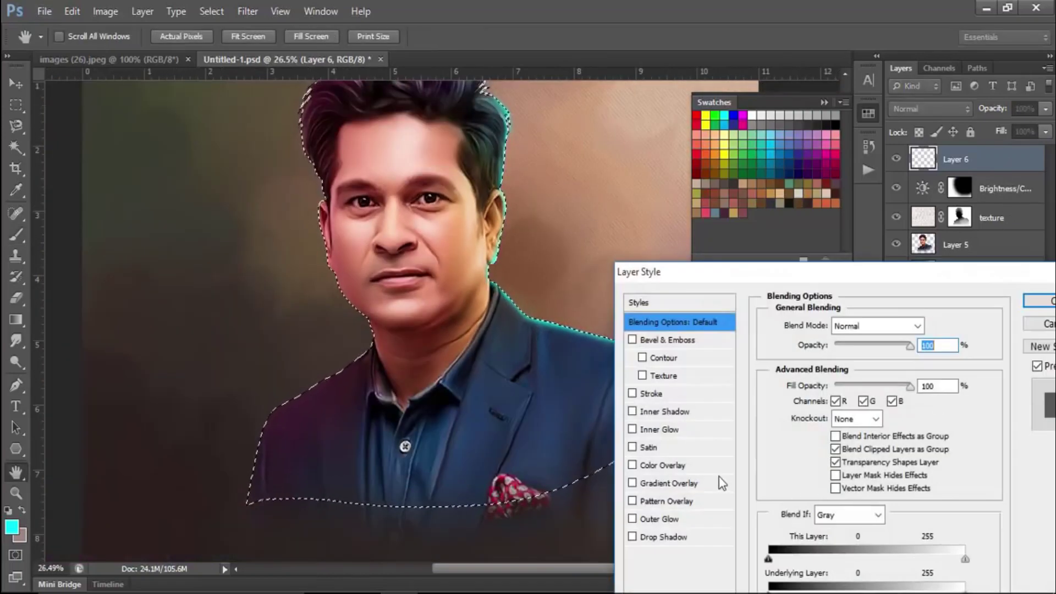
pyautogui.click(726, 464)
pyautogui.click(932, 325)
pyautogui.click(683, 289)
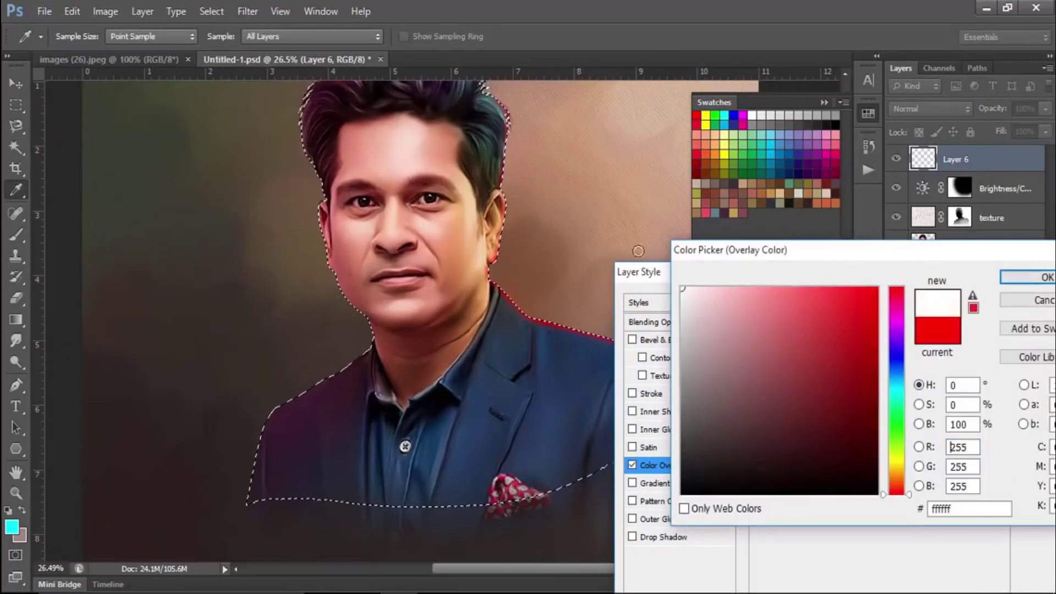
pyautogui.click(1029, 280)
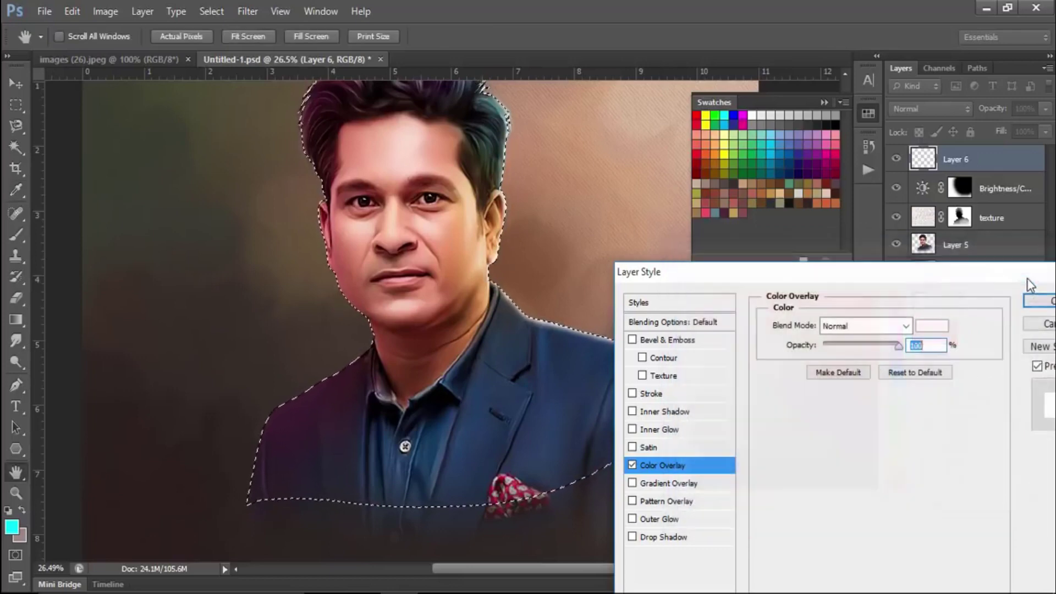
pyautogui.click(1039, 301)
pyautogui.press('b')
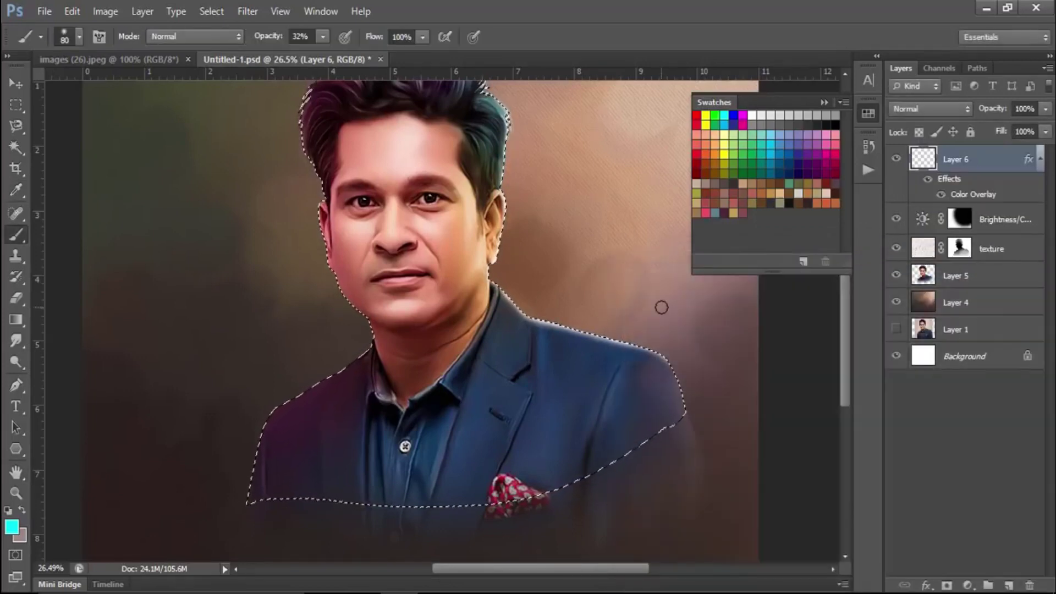
pyautogui.hotkey('ctrl', 'd')
pyautogui.scroll(-2, 616, 258)
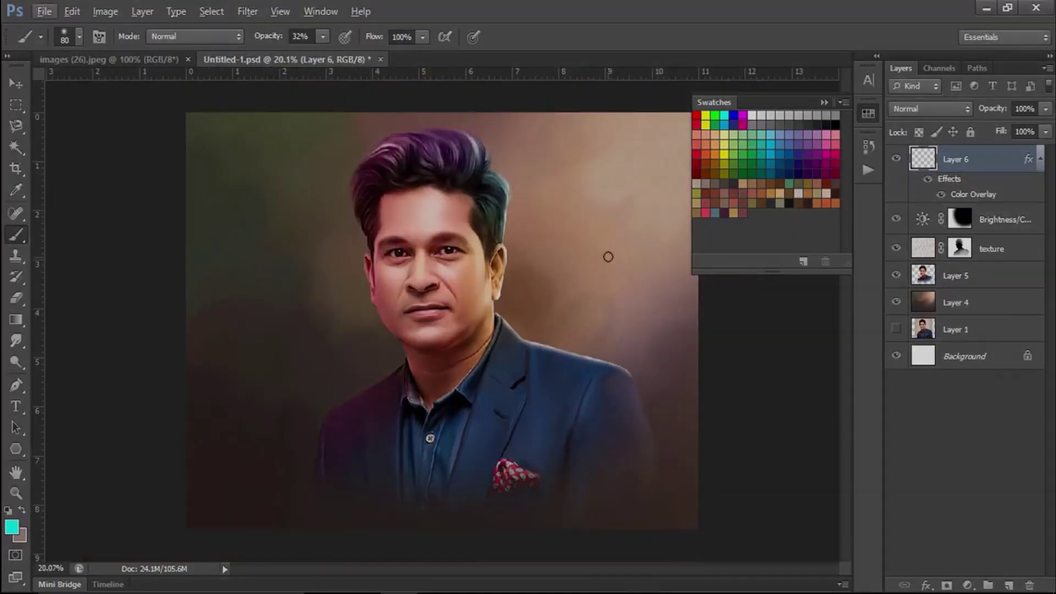